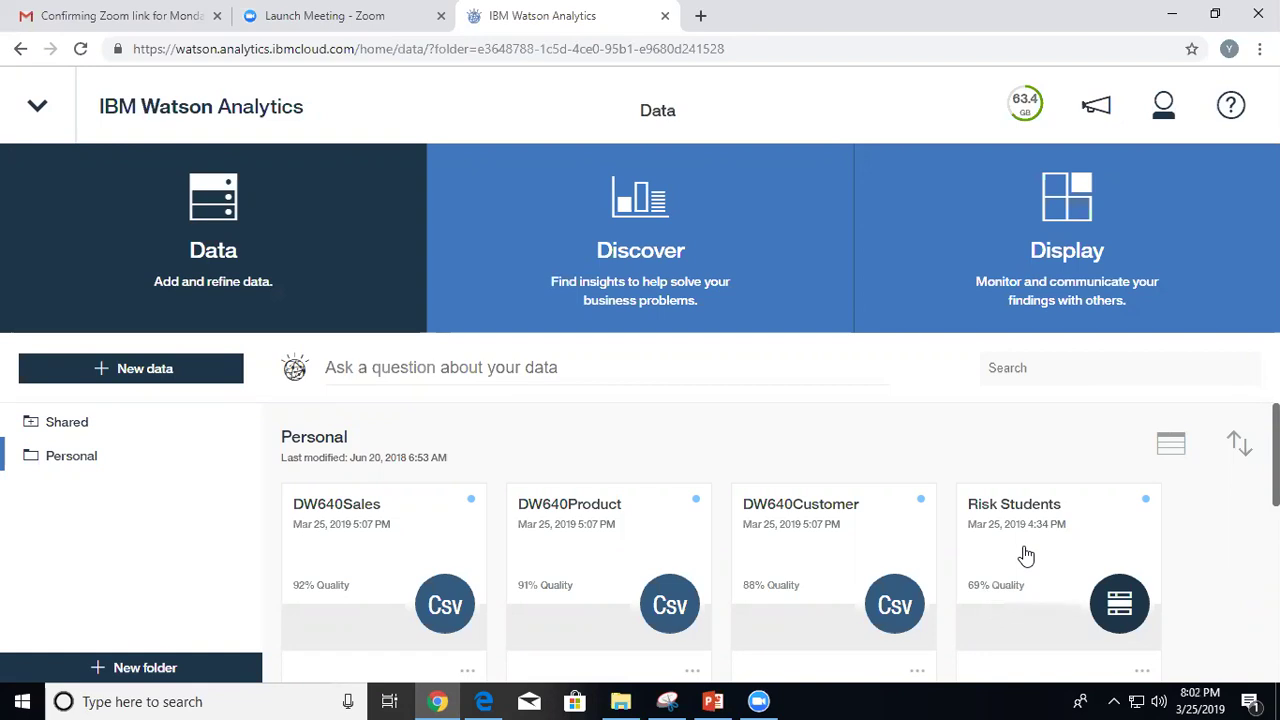
# Open the Risk Students data set and start a new Grid visualization from it.
pyautogui.click(1024, 552)
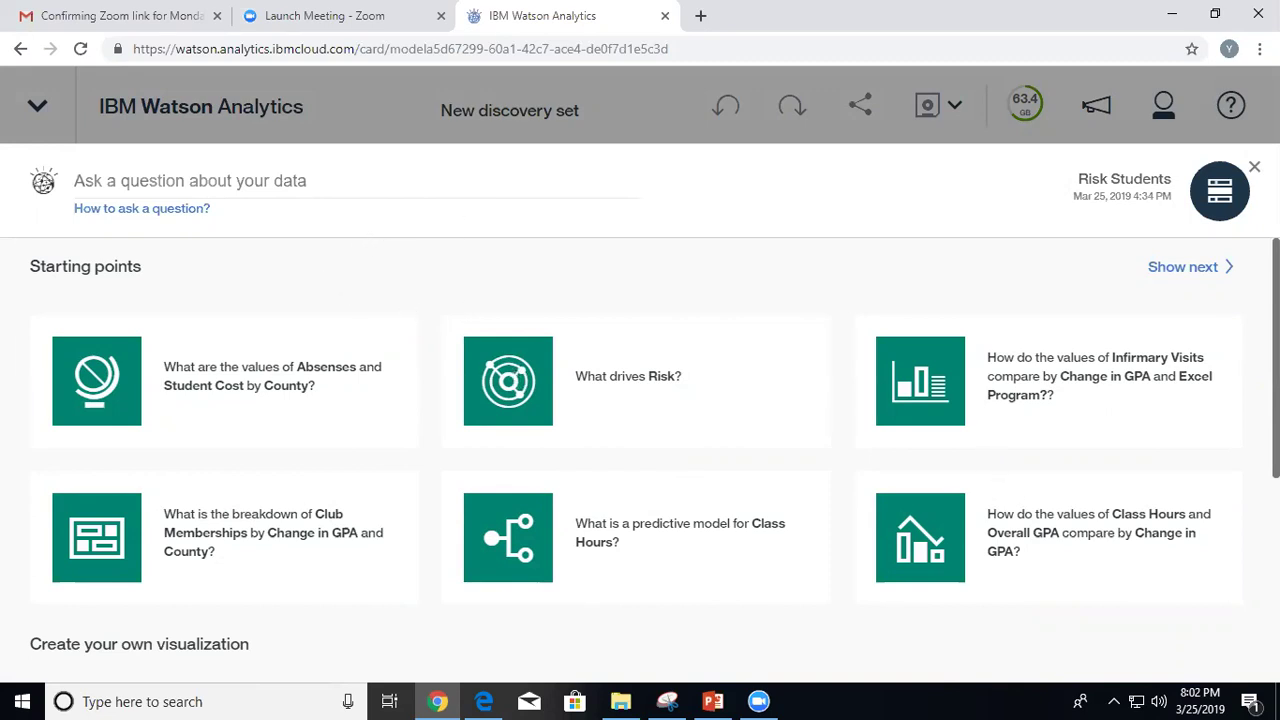
pyautogui.scroll(-4, 655, 460)
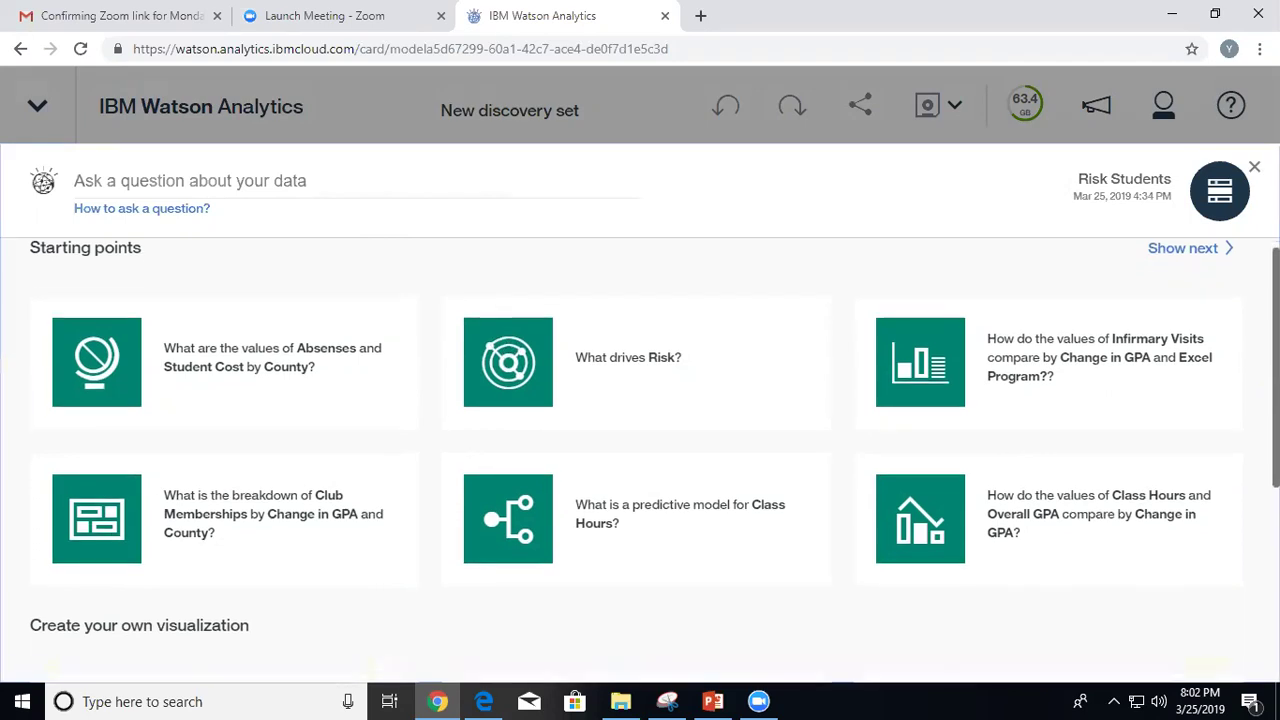
pyautogui.scroll(-1, 655, 460)
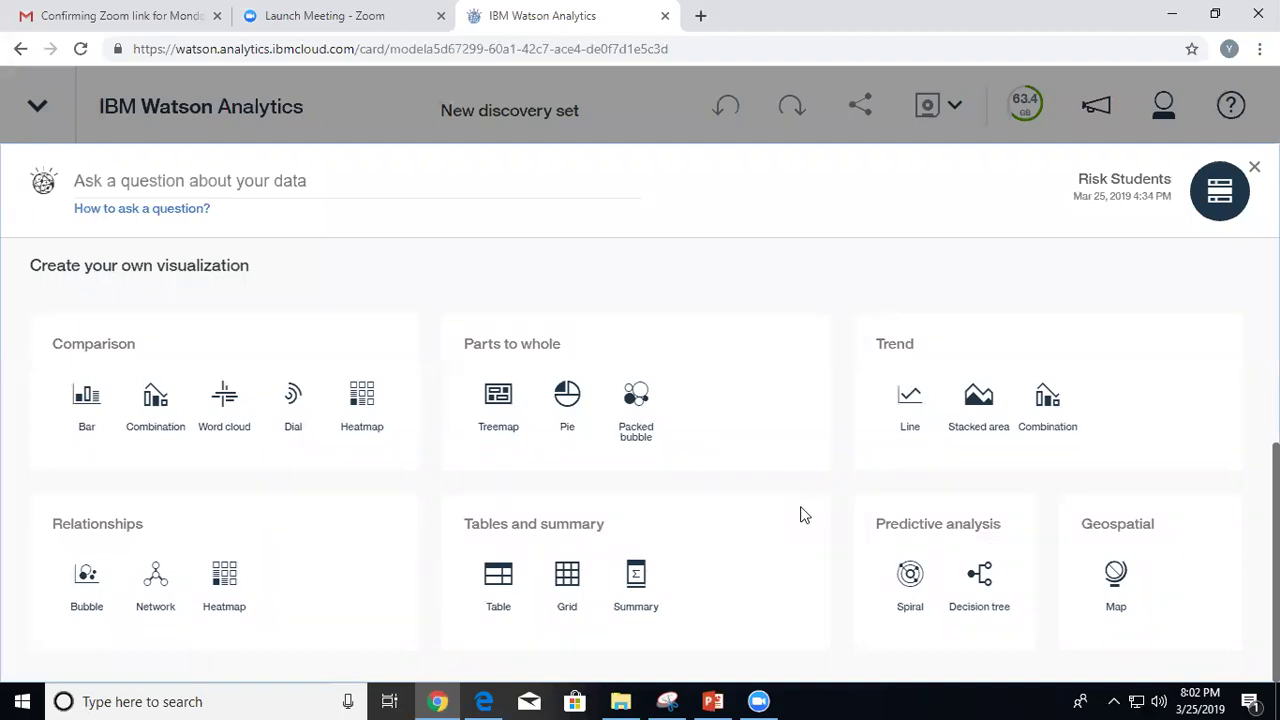
pyautogui.click(569, 590)
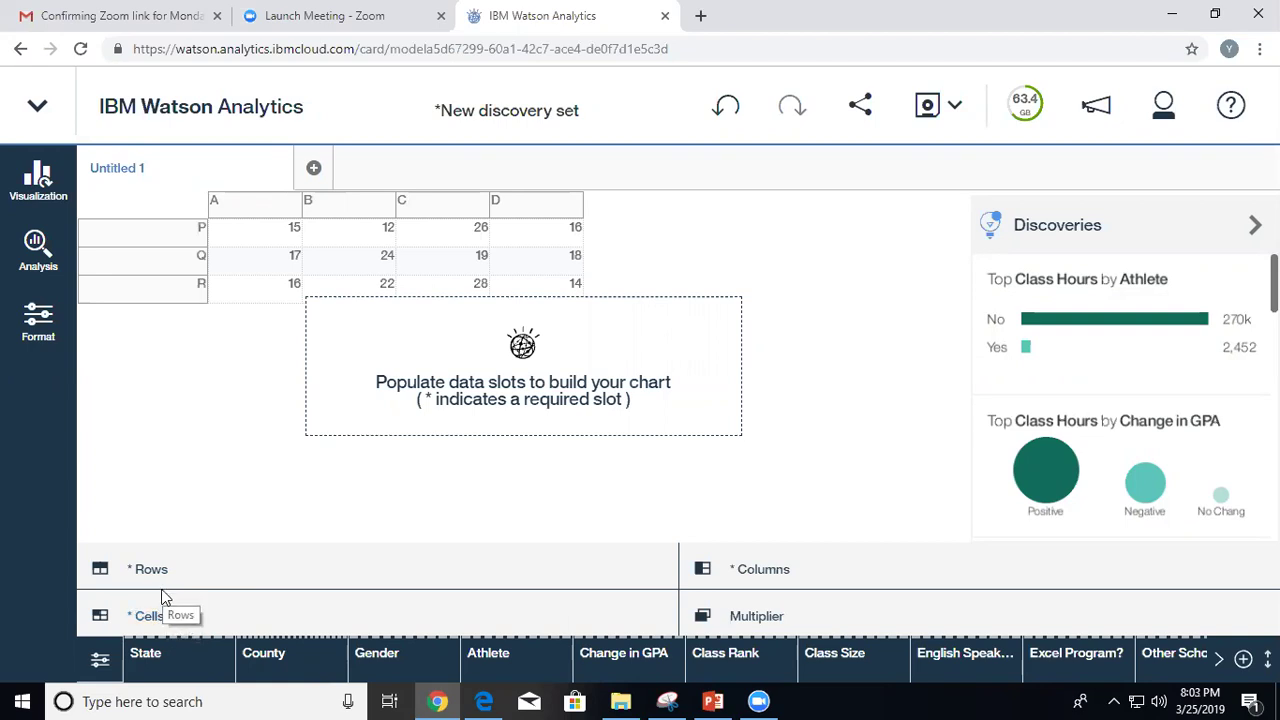
# Assign County to the grid's rows and Class Rank to its columns.
pyautogui.click(155, 574)
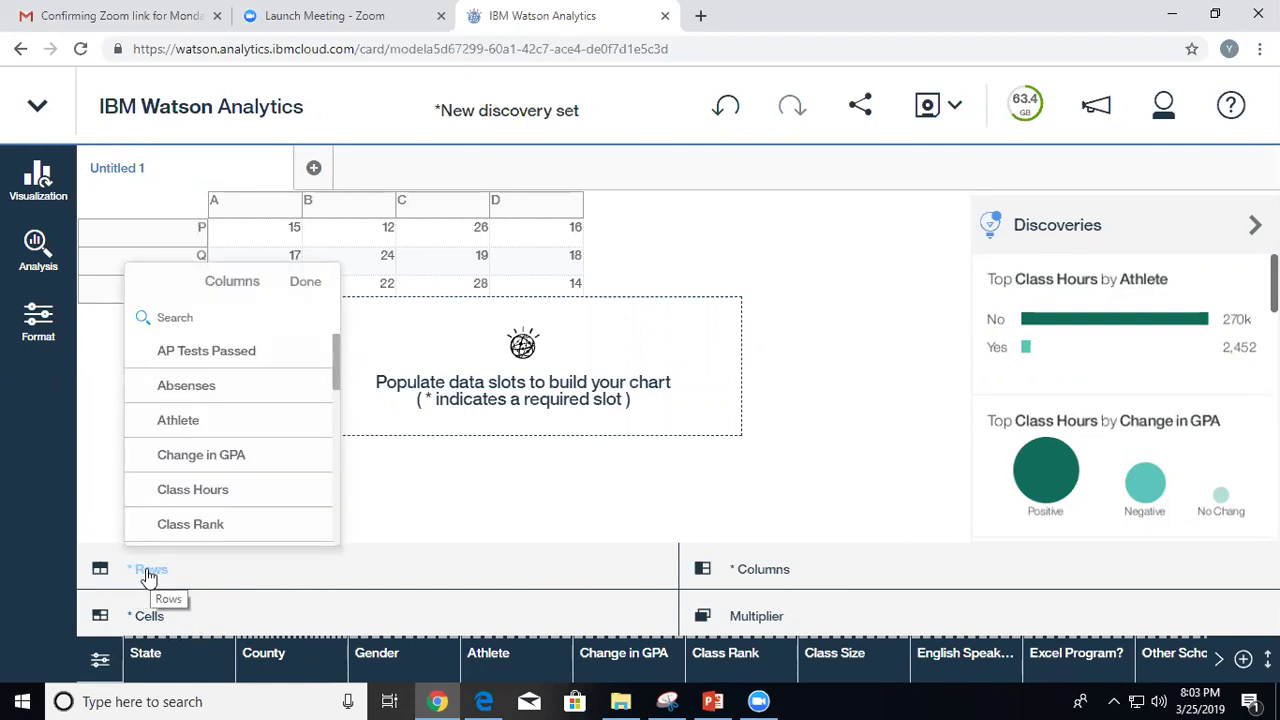
pyautogui.moveTo(337, 372); pyautogui.dragTo(333, 420)
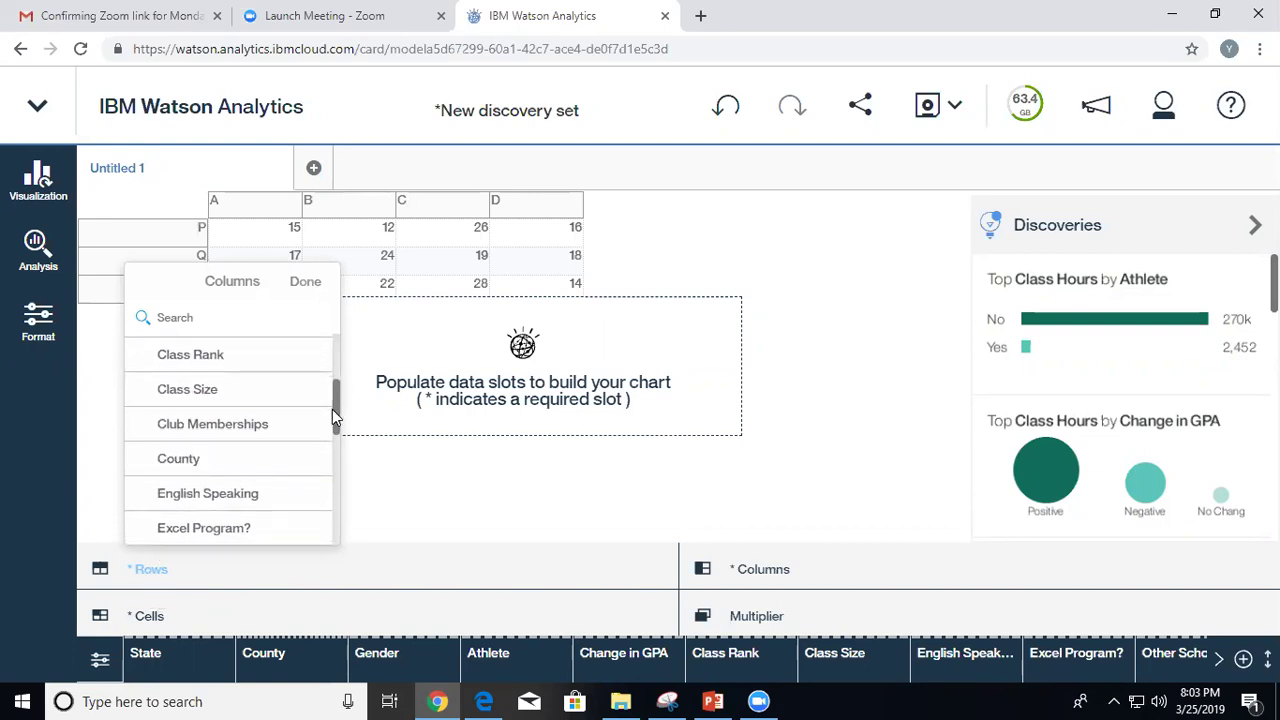
pyautogui.click(168, 460)
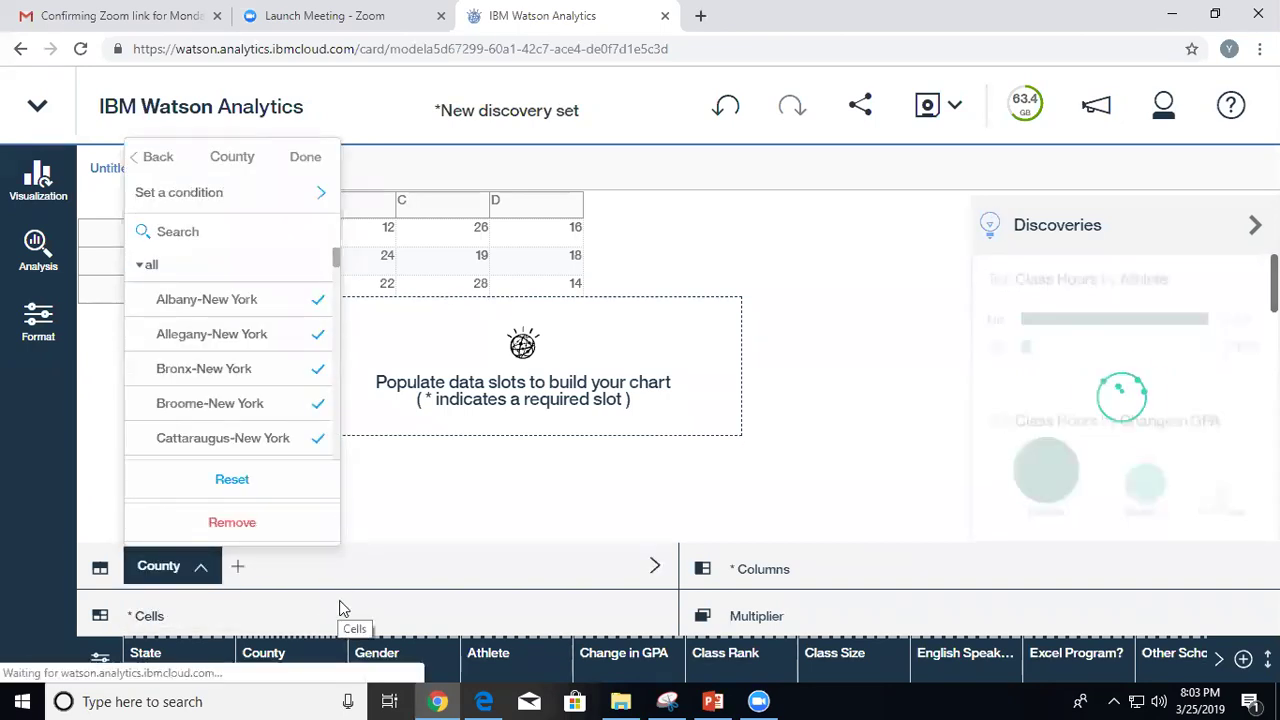
pyautogui.click(361, 567)
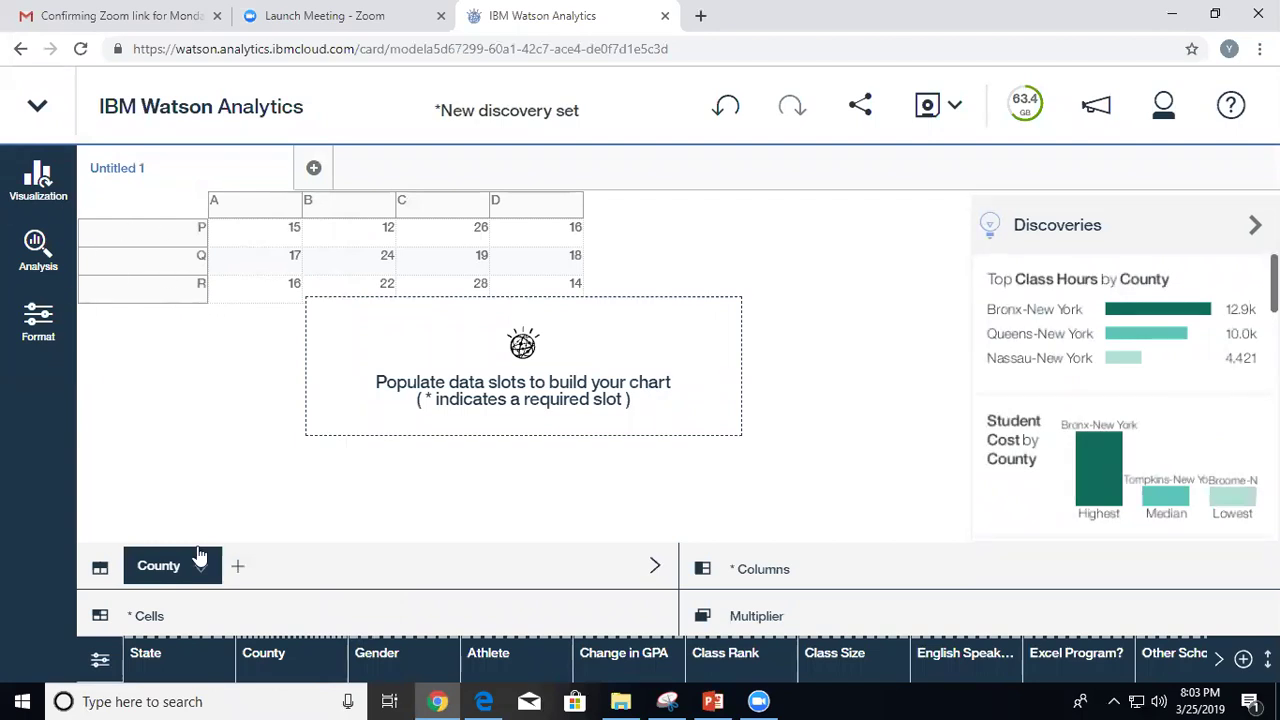
pyautogui.click(740, 577)
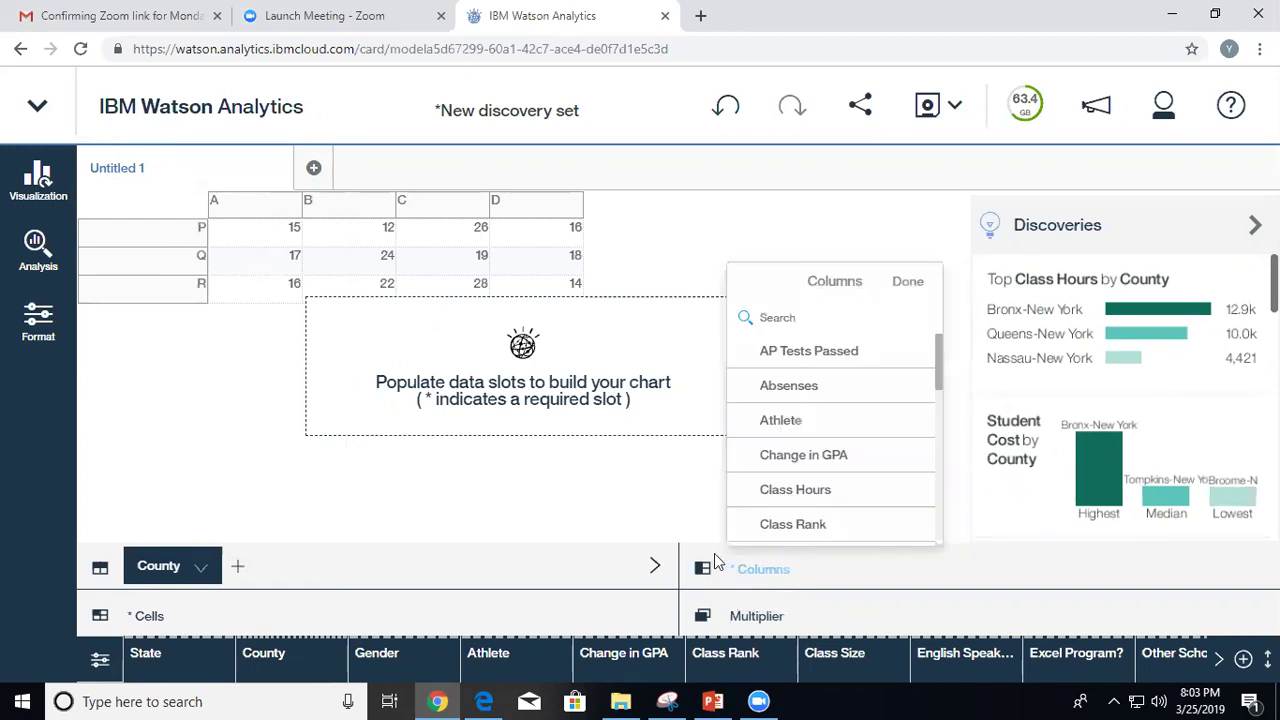
pyautogui.click(800, 526)
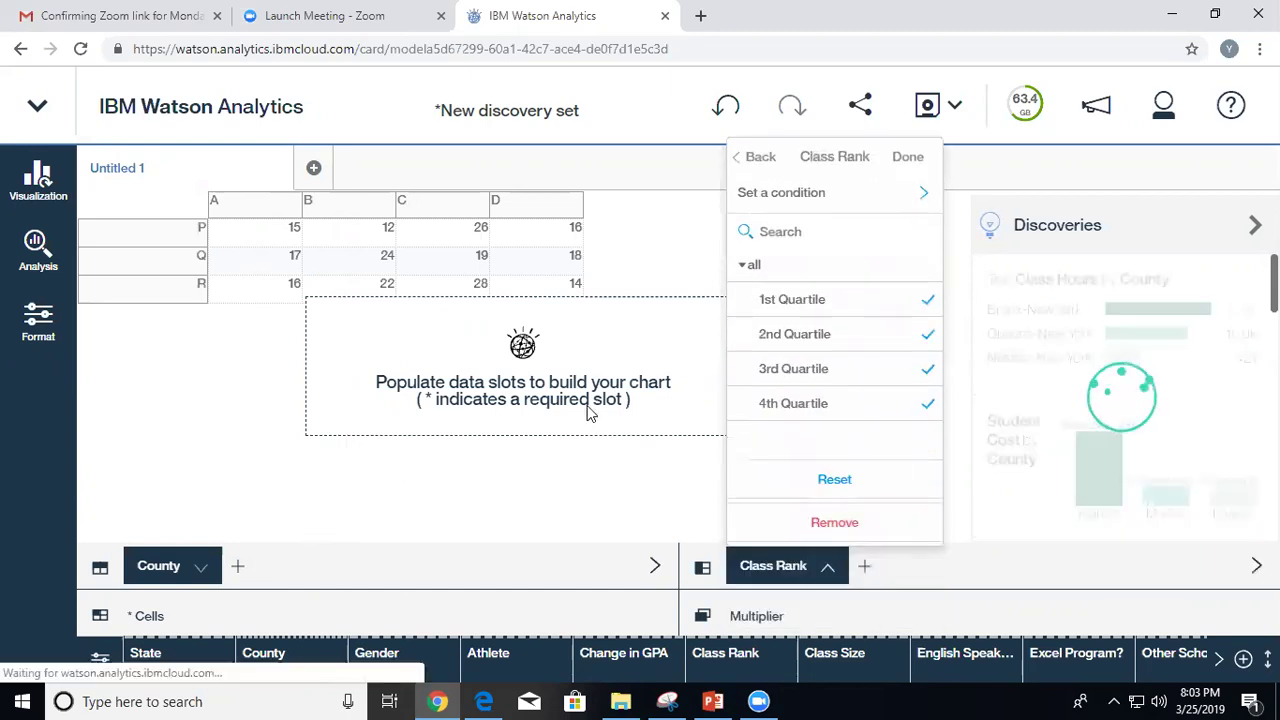
pyautogui.click(548, 437)
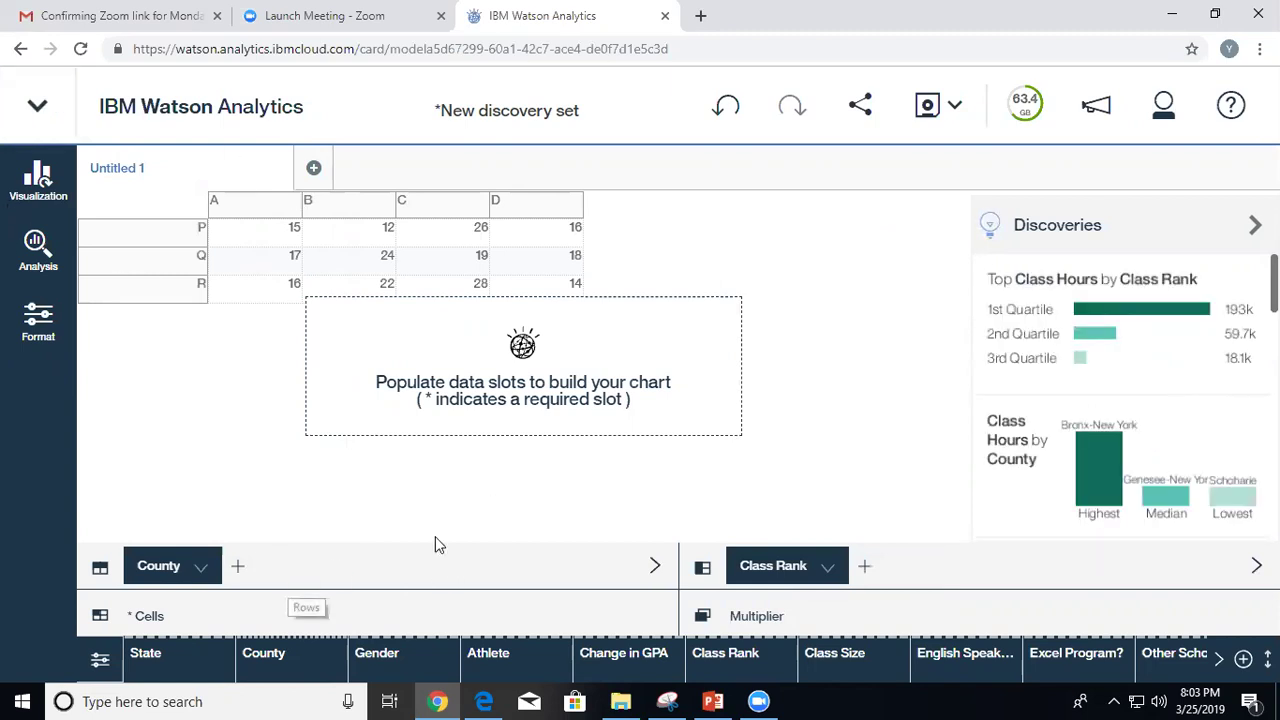
# Fill the grid's cells with Student GPA and split the grid by Gender as the multiplier.
pyautogui.click(163, 615)
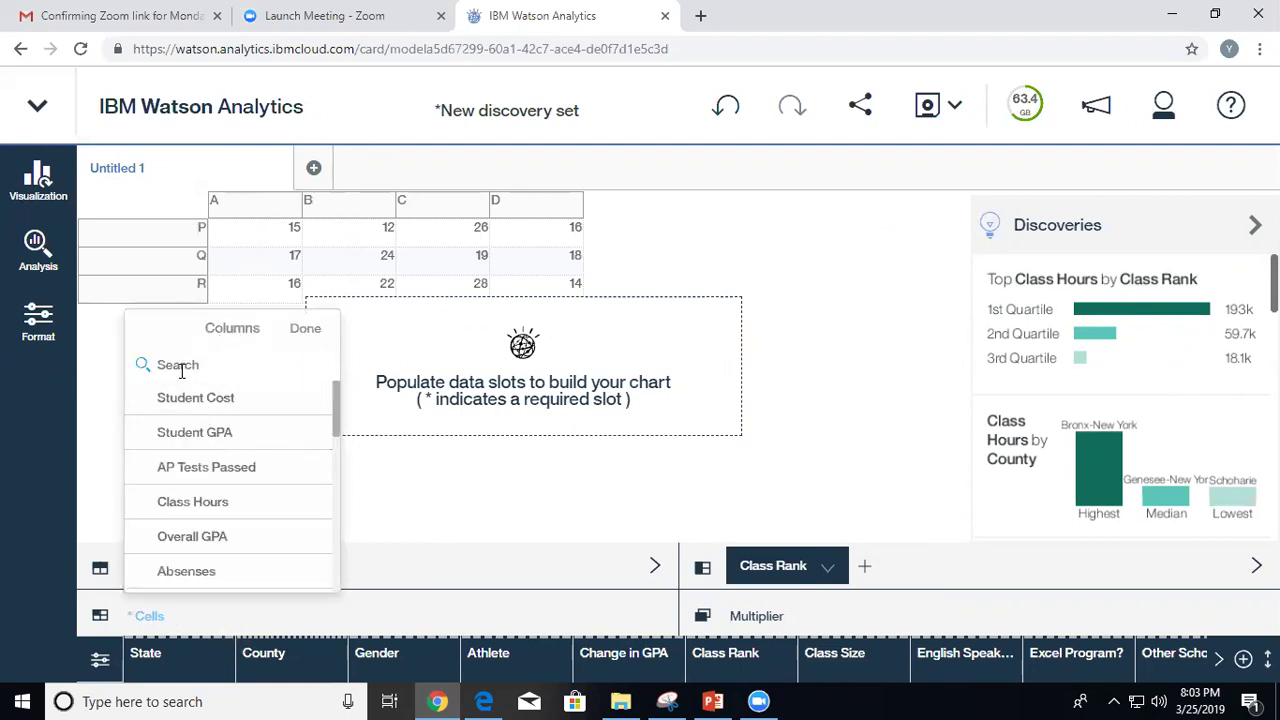
pyautogui.click(182, 432)
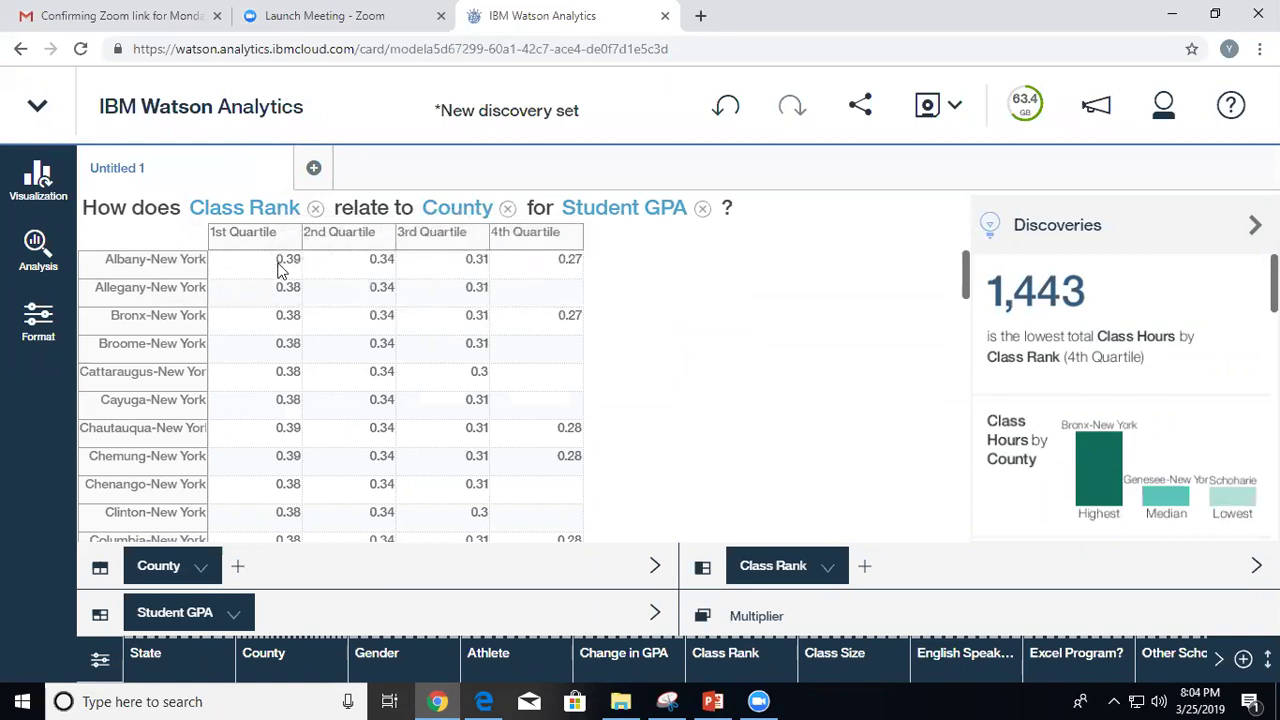
pyautogui.moveTo(277, 266)
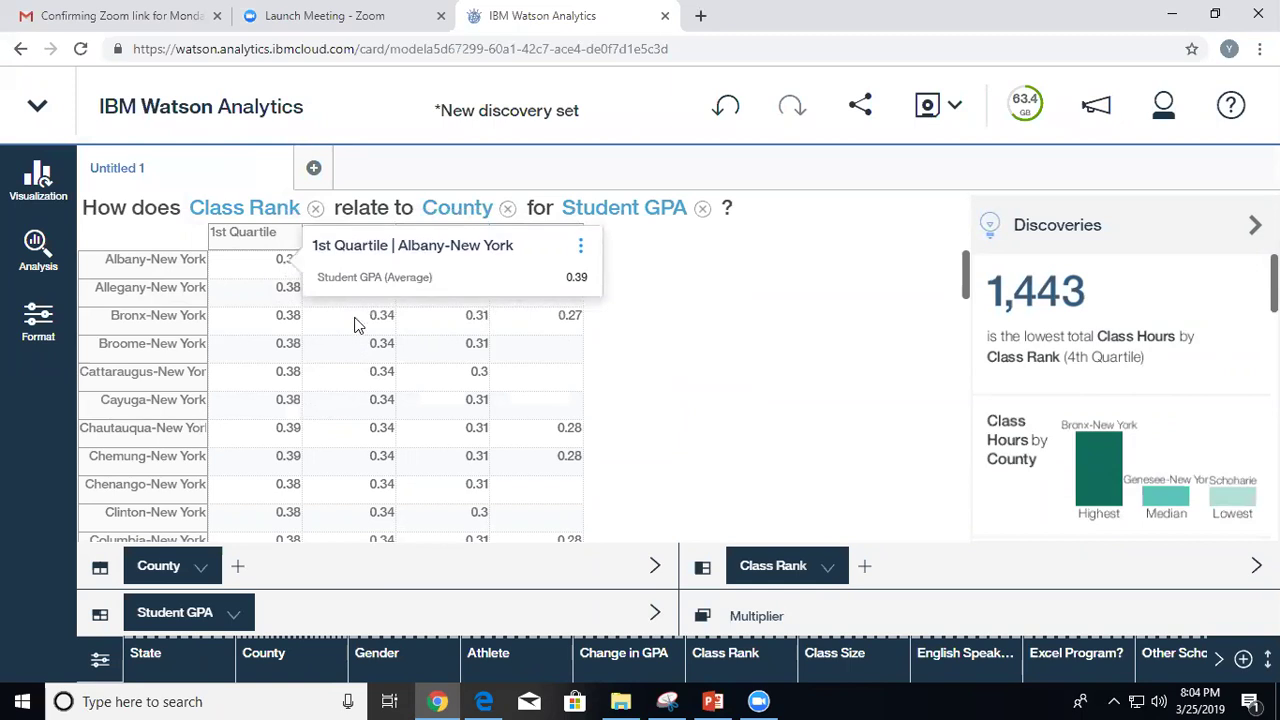
pyautogui.moveTo(557, 297)
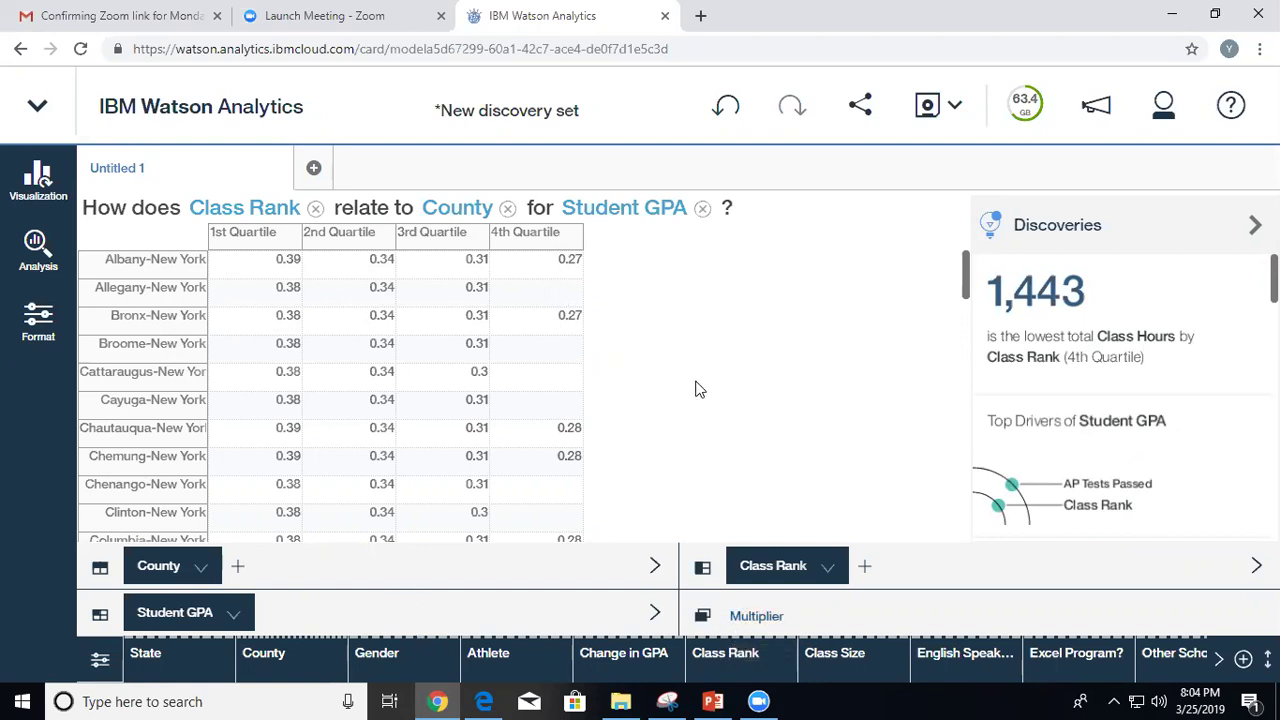
pyautogui.moveTo(414, 665); pyautogui.dragTo(749, 609)
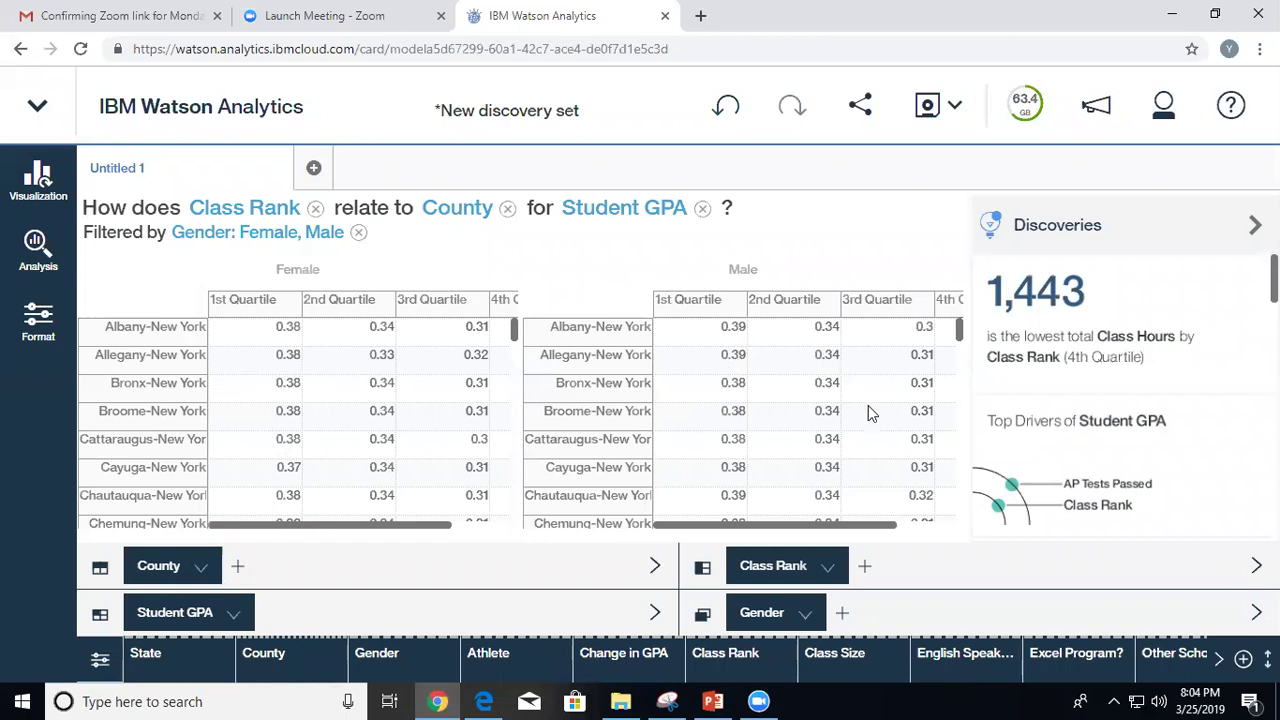
pyautogui.moveTo(713, 530); pyautogui.dragTo(657, 637)
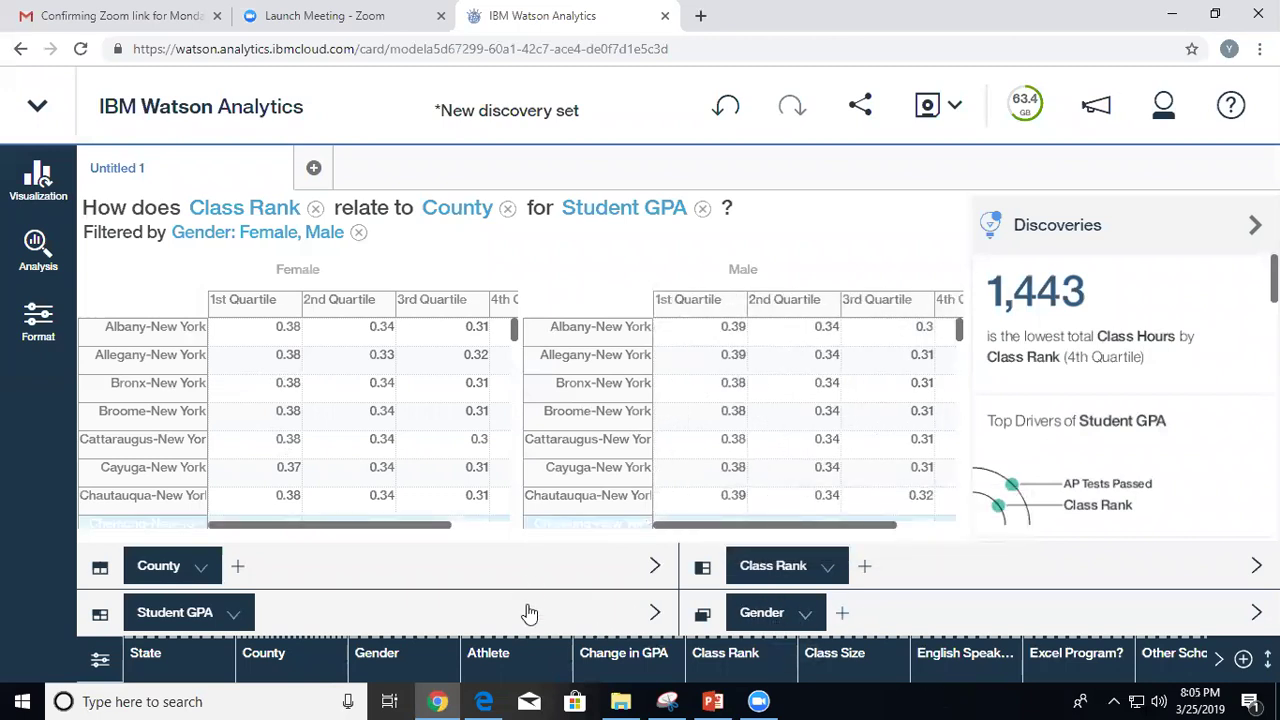
# Rename the grid's page as "GPA per class rank and county".
pyautogui.click(107, 172)
pyautogui.click(183, 208)
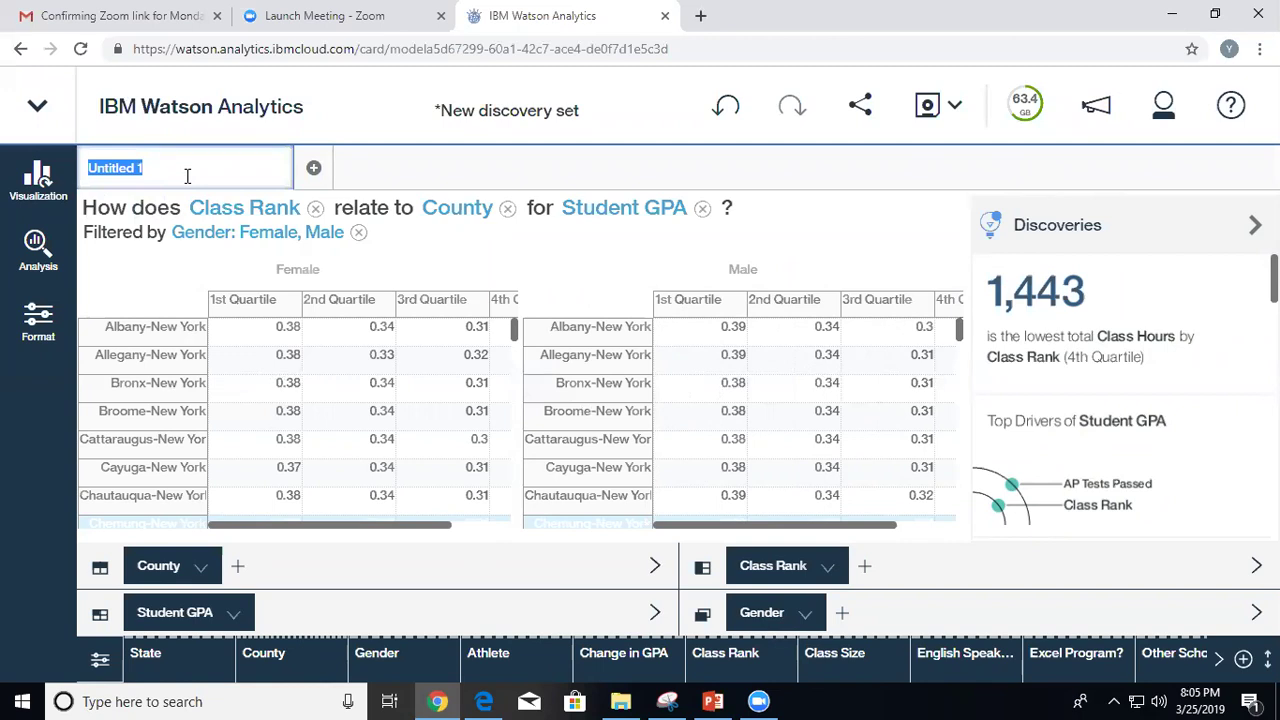
pyautogui.write('GPA per class rank and')
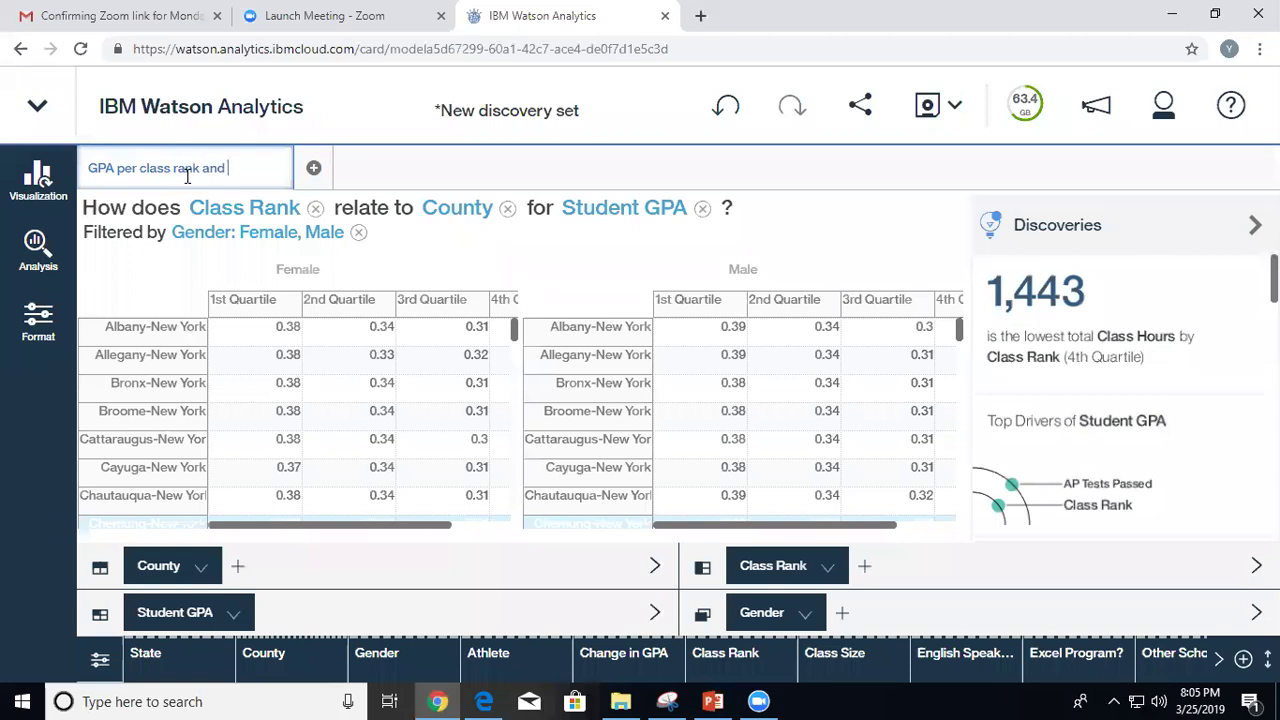
pyautogui.write('ounty')
pyautogui.click(372, 180)
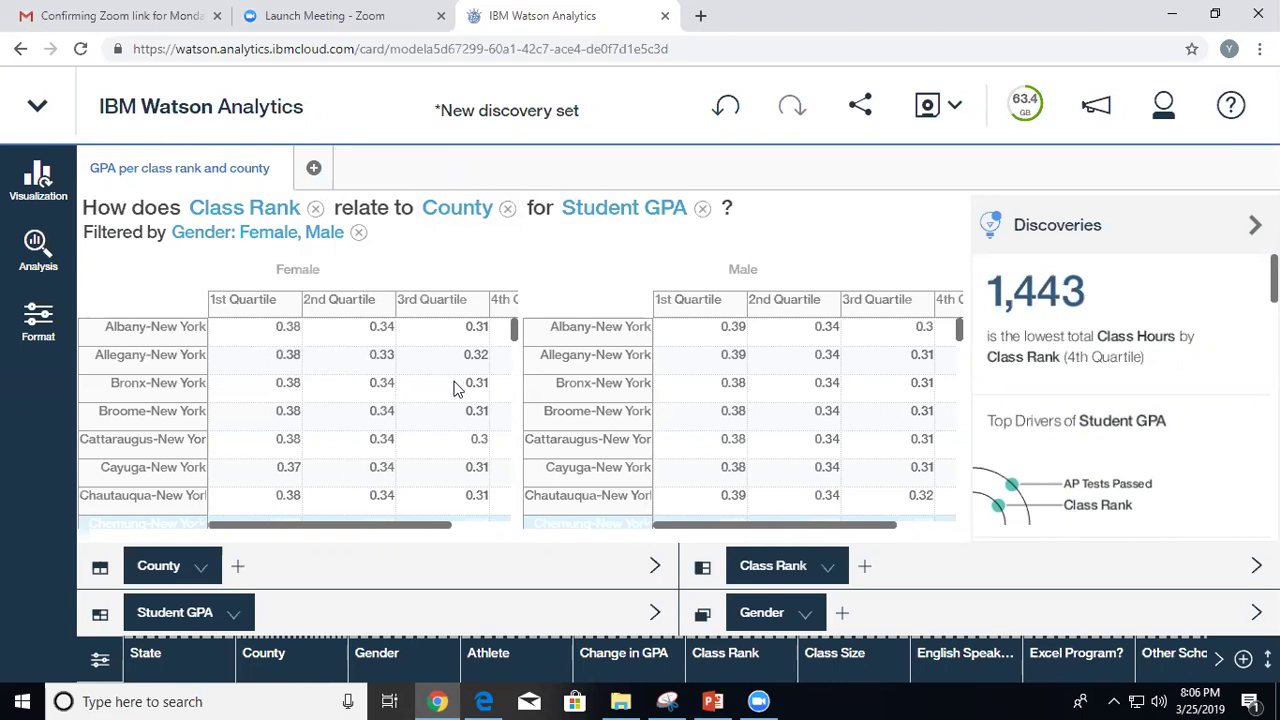
# Add a new page to the discovery set with a Heatmap comparison visualization.
pyautogui.moveTo(454, 389)
pyautogui.click(314, 169)
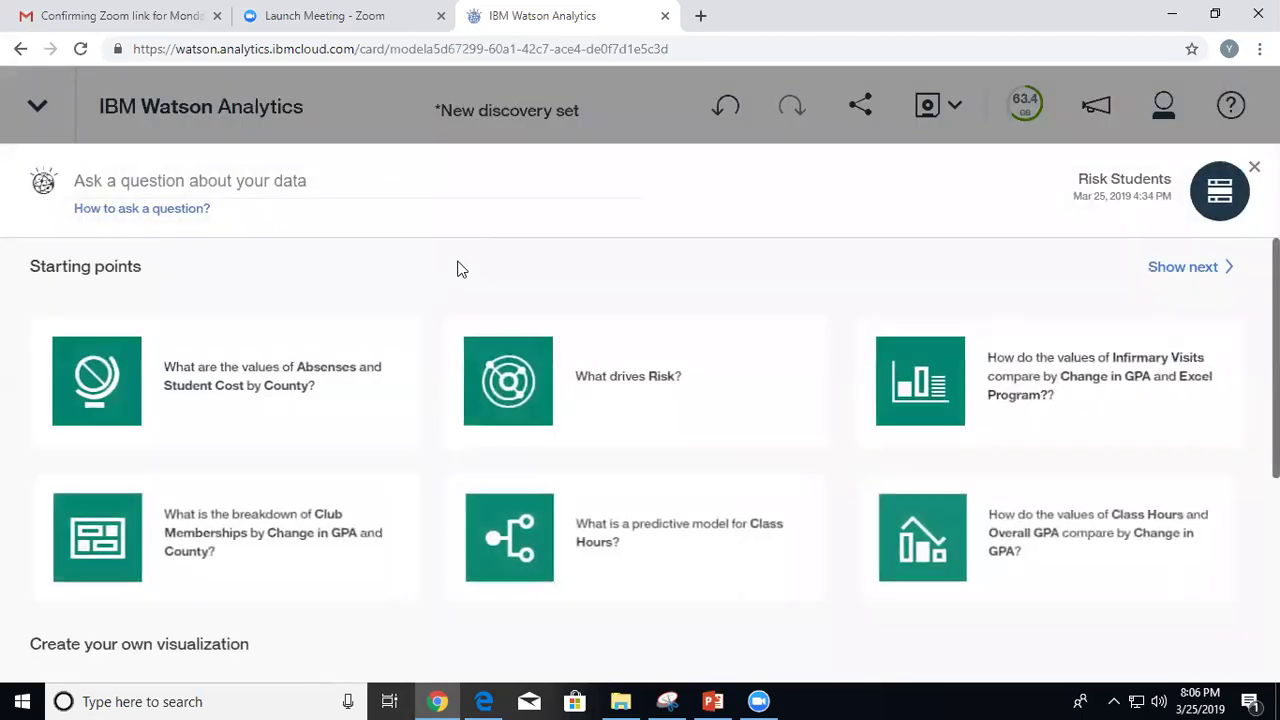
pyautogui.scroll(-1, 457, 269)
pyautogui.scroll(-2, 640, 450)
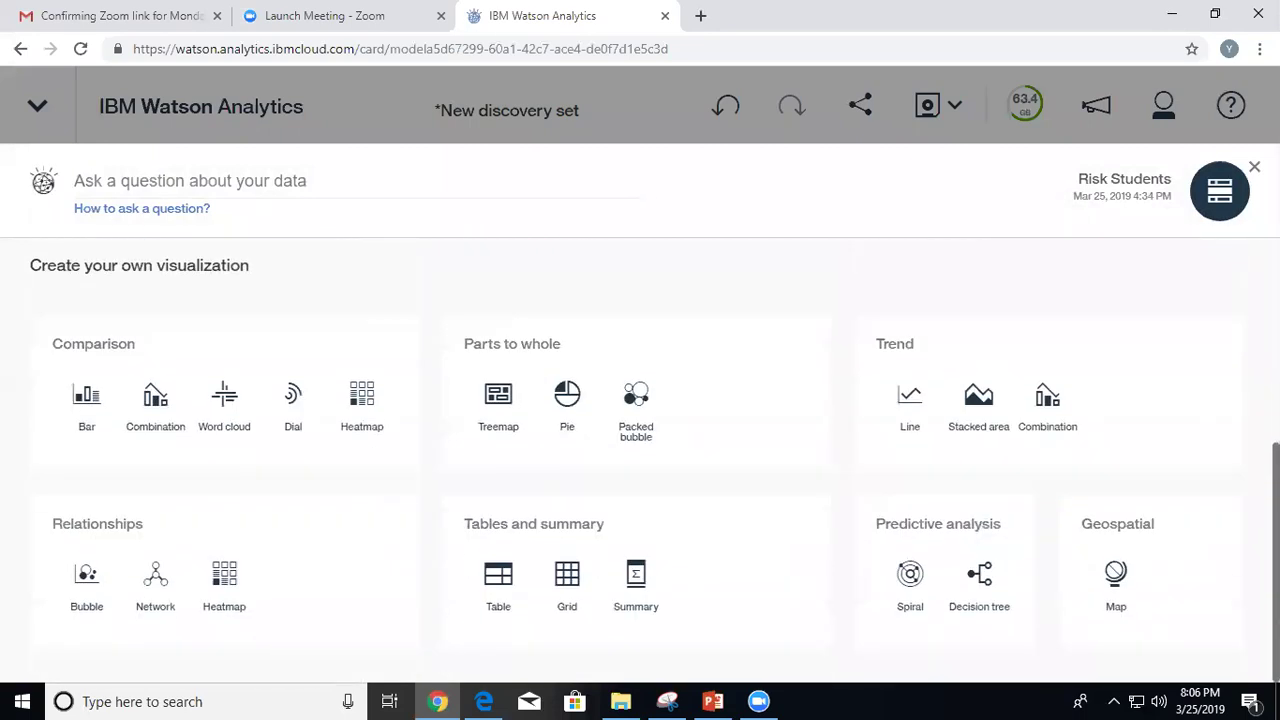
pyautogui.click(360, 400)
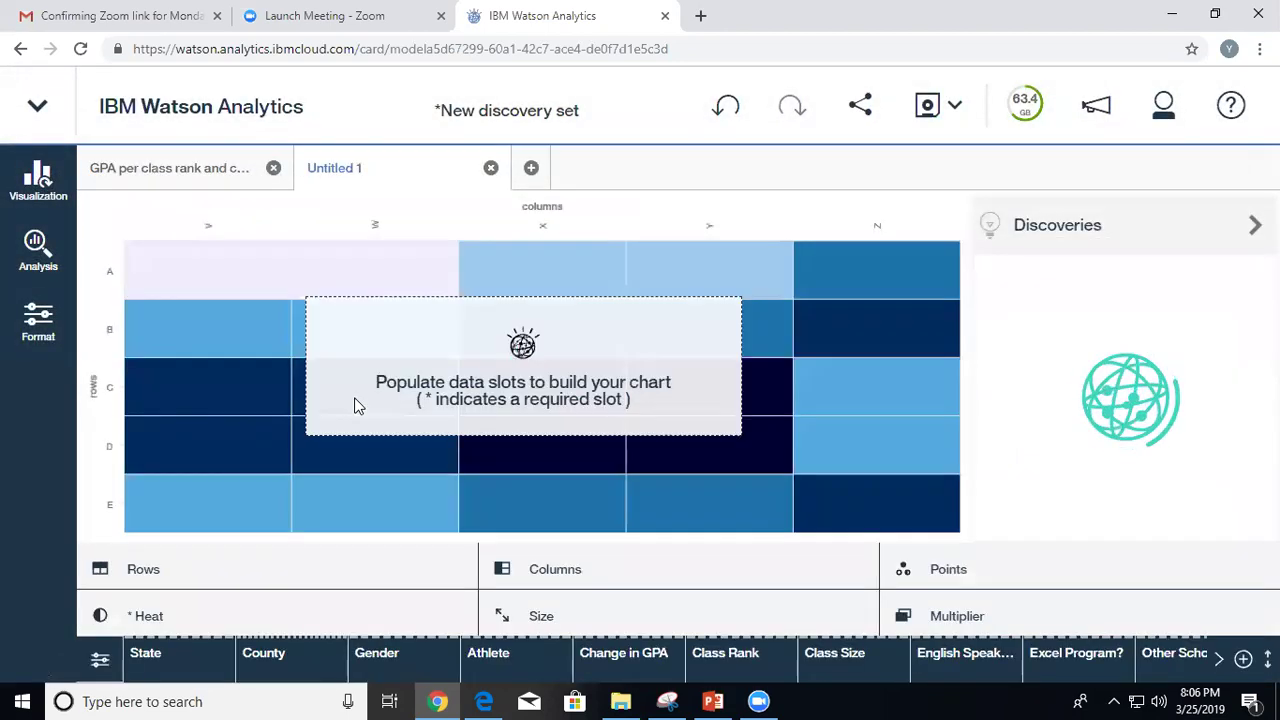
# Assign Class Size to the heatmap's rows and Class Rank to its columns.
pyautogui.click(148, 574)
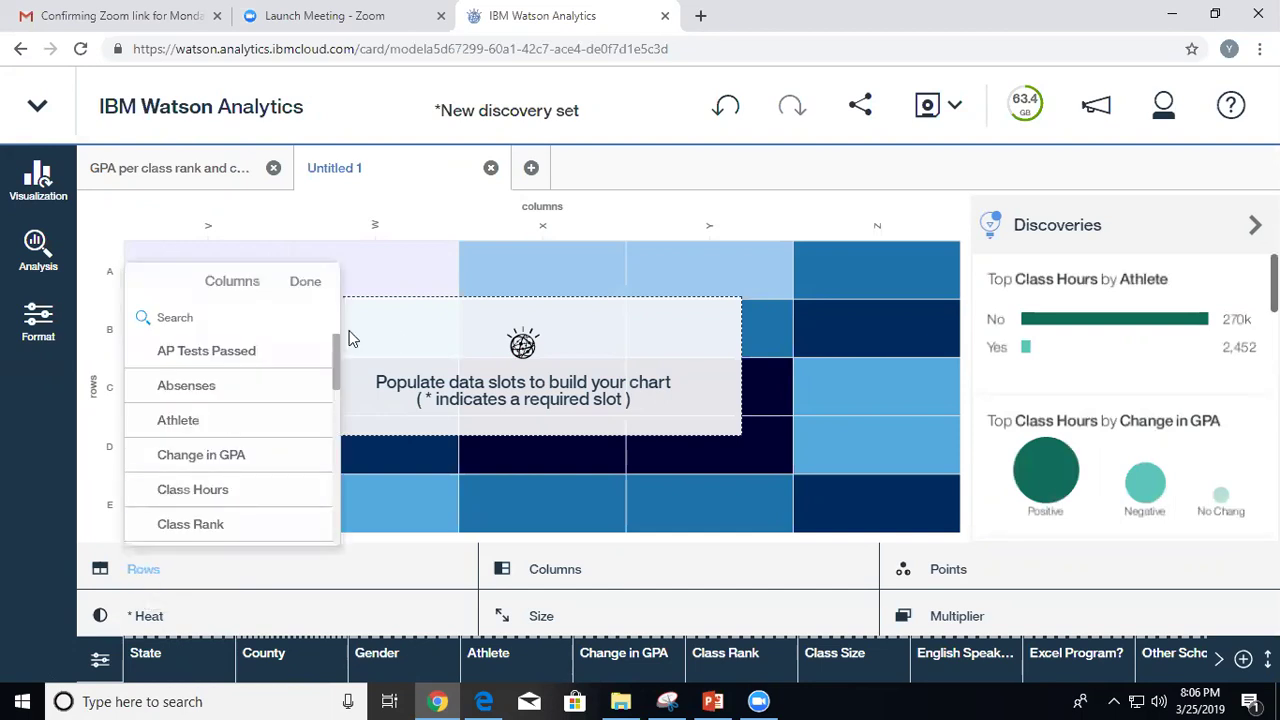
pyautogui.moveTo(336, 385); pyautogui.dragTo(334, 407)
pyautogui.click(193, 455)
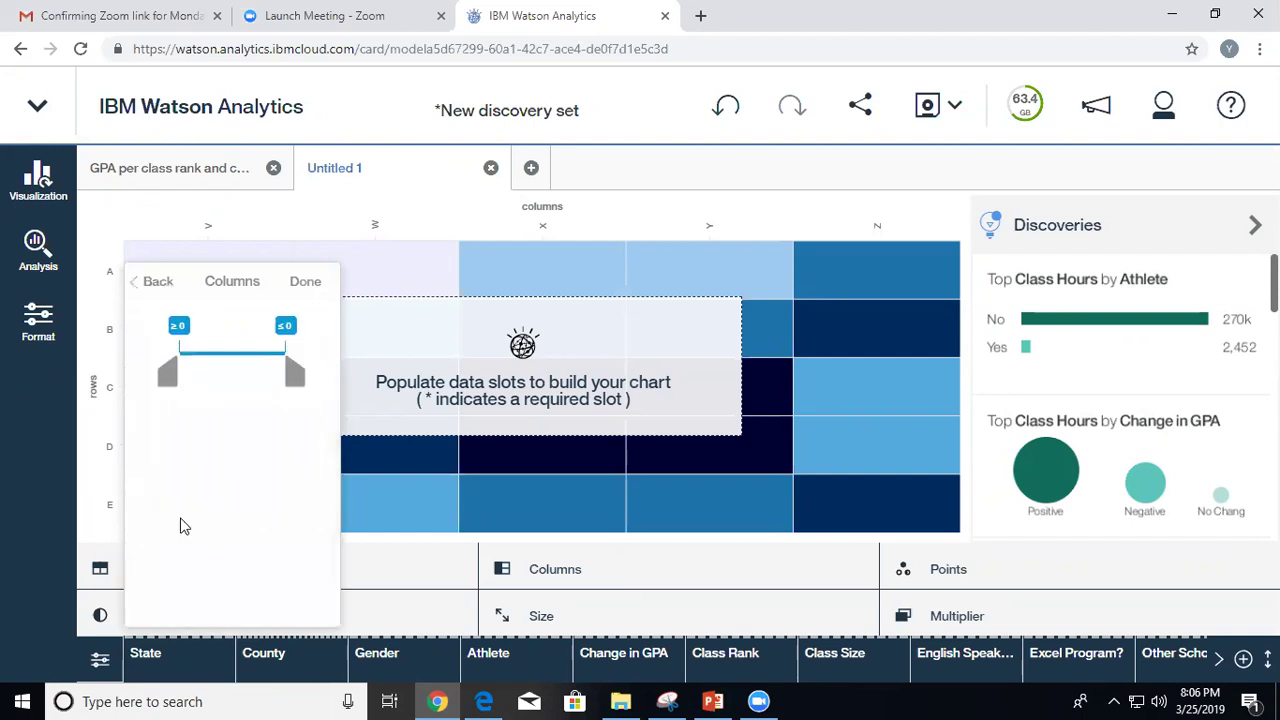
pyautogui.click(370, 578)
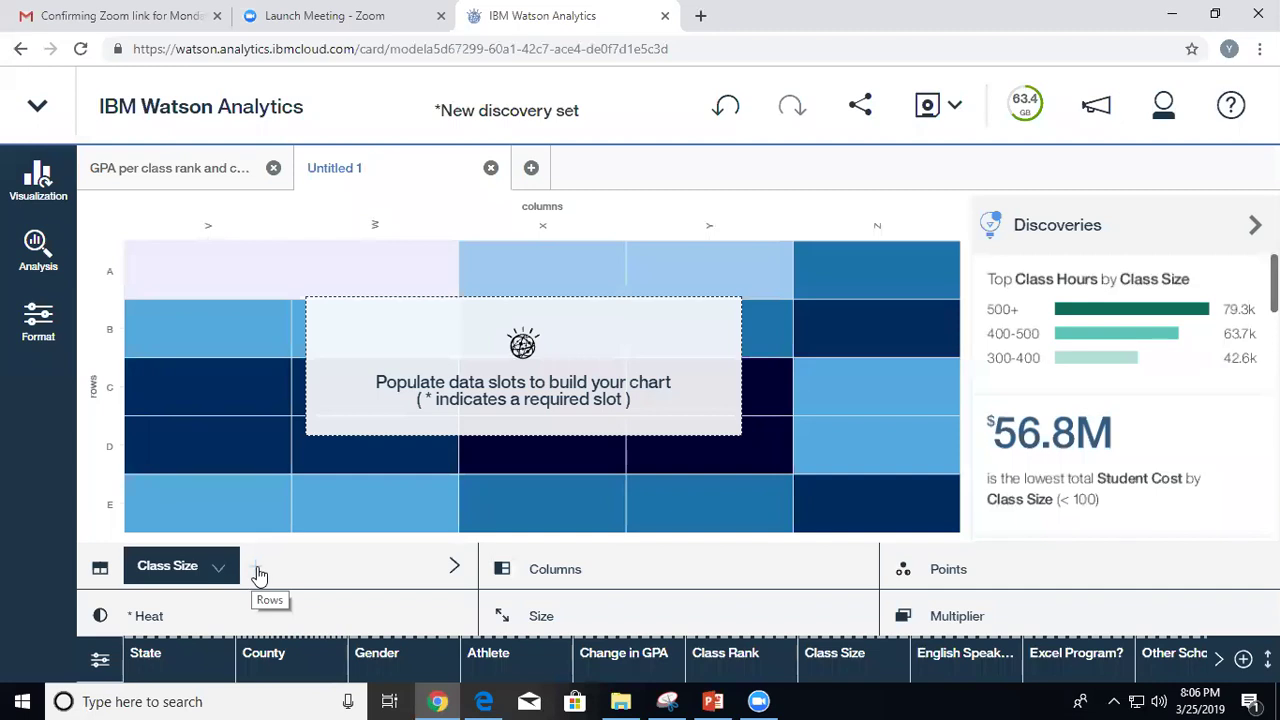
pyautogui.click(567, 577)
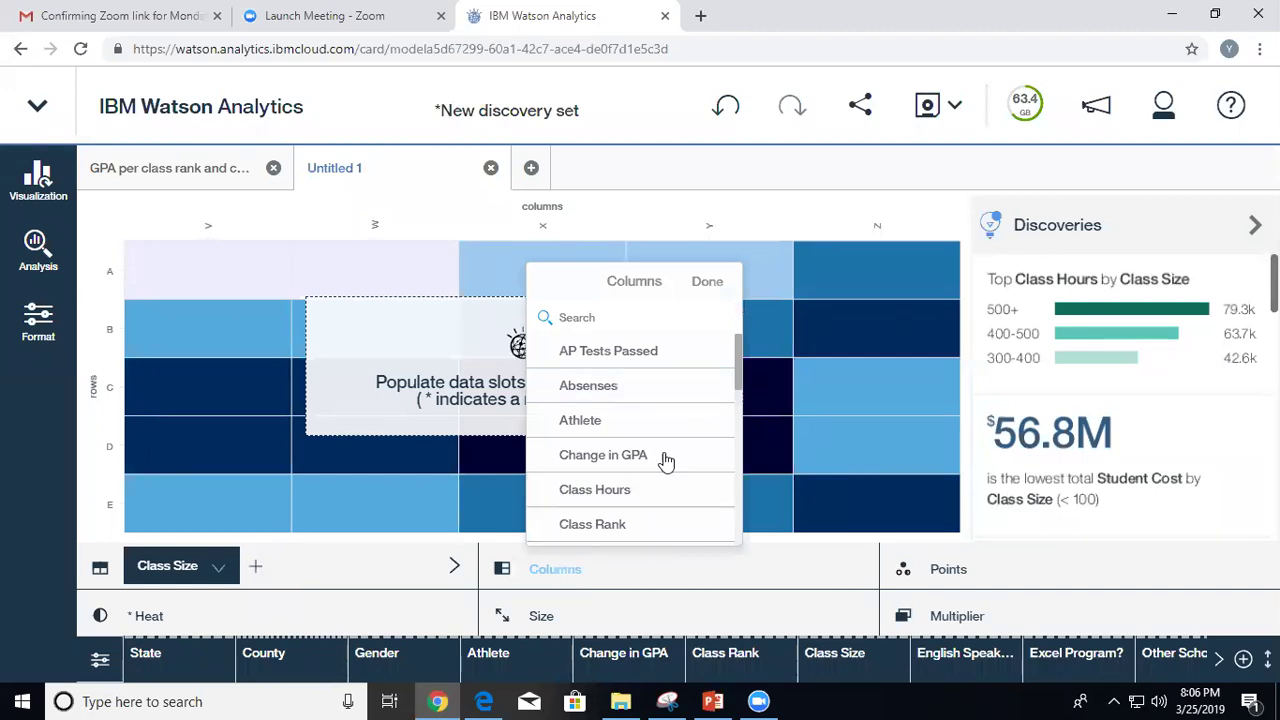
pyautogui.click(588, 530)
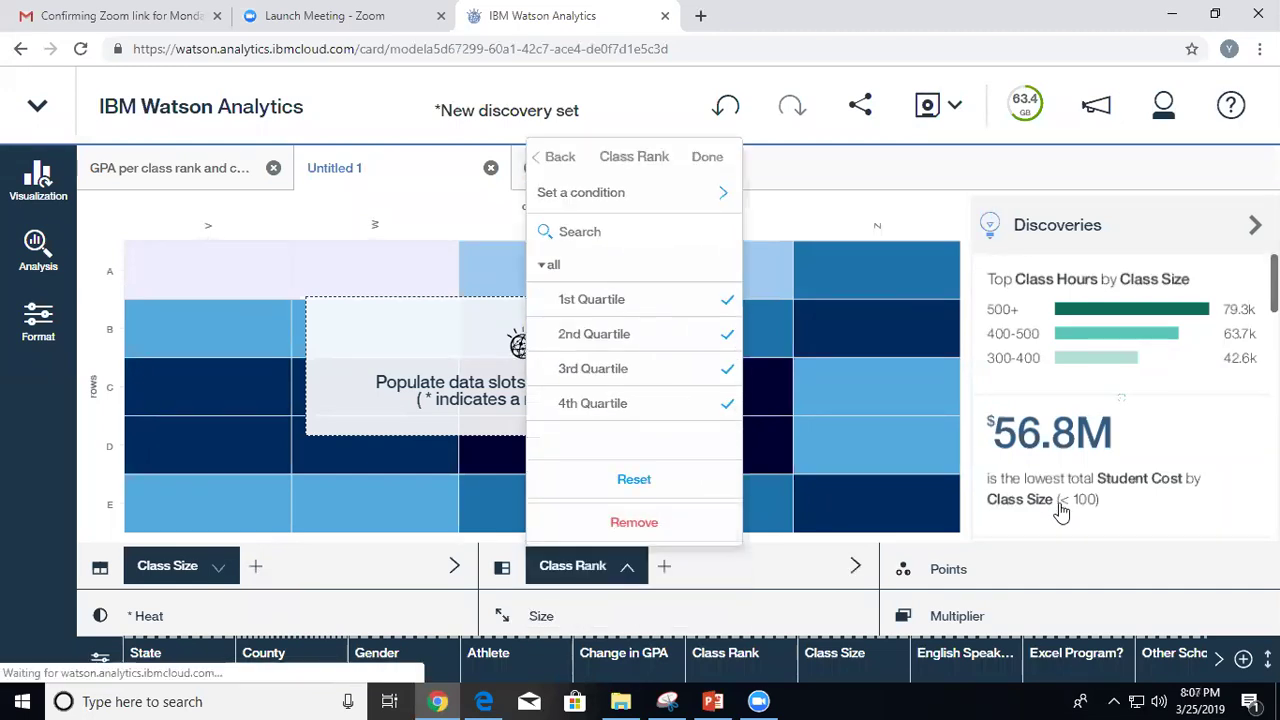
pyautogui.click(663, 603)
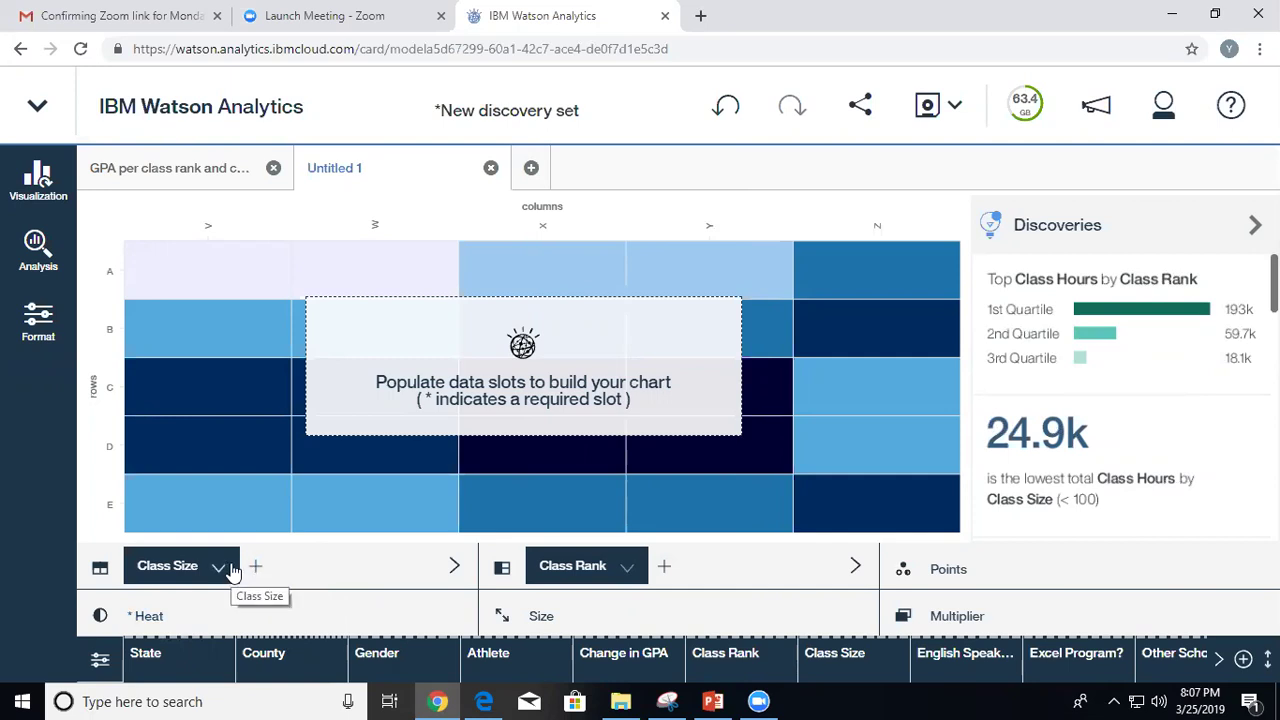
# Use Student Cost as the heatmap's heat value and split it by Gender as the multiplier.
pyautogui.click(141, 619)
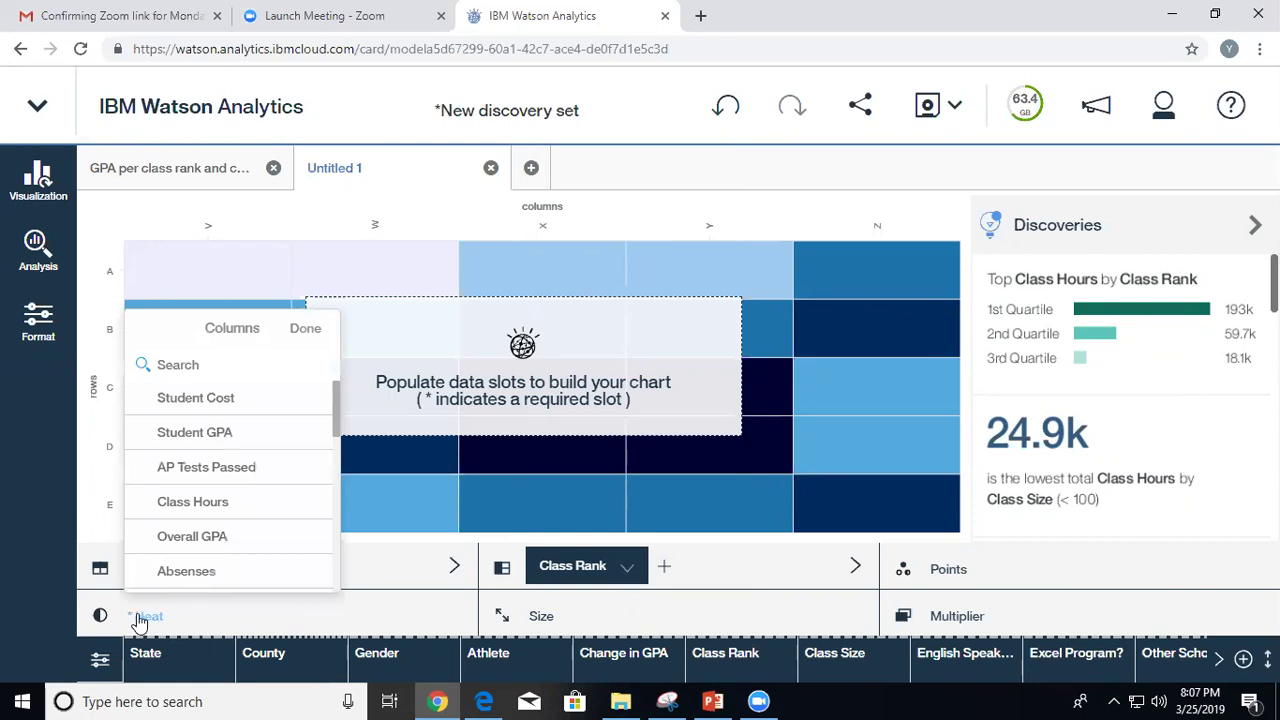
pyautogui.click(196, 398)
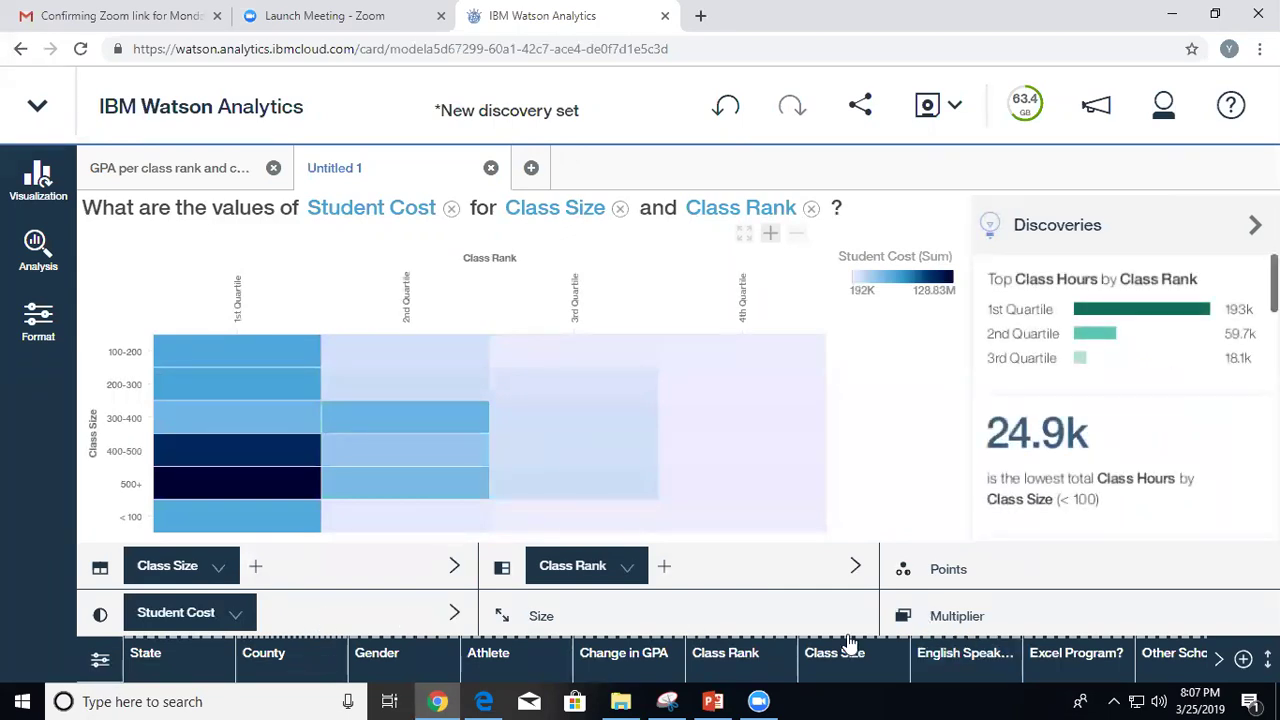
pyautogui.moveTo(370, 665); pyautogui.dragTo(928, 615)
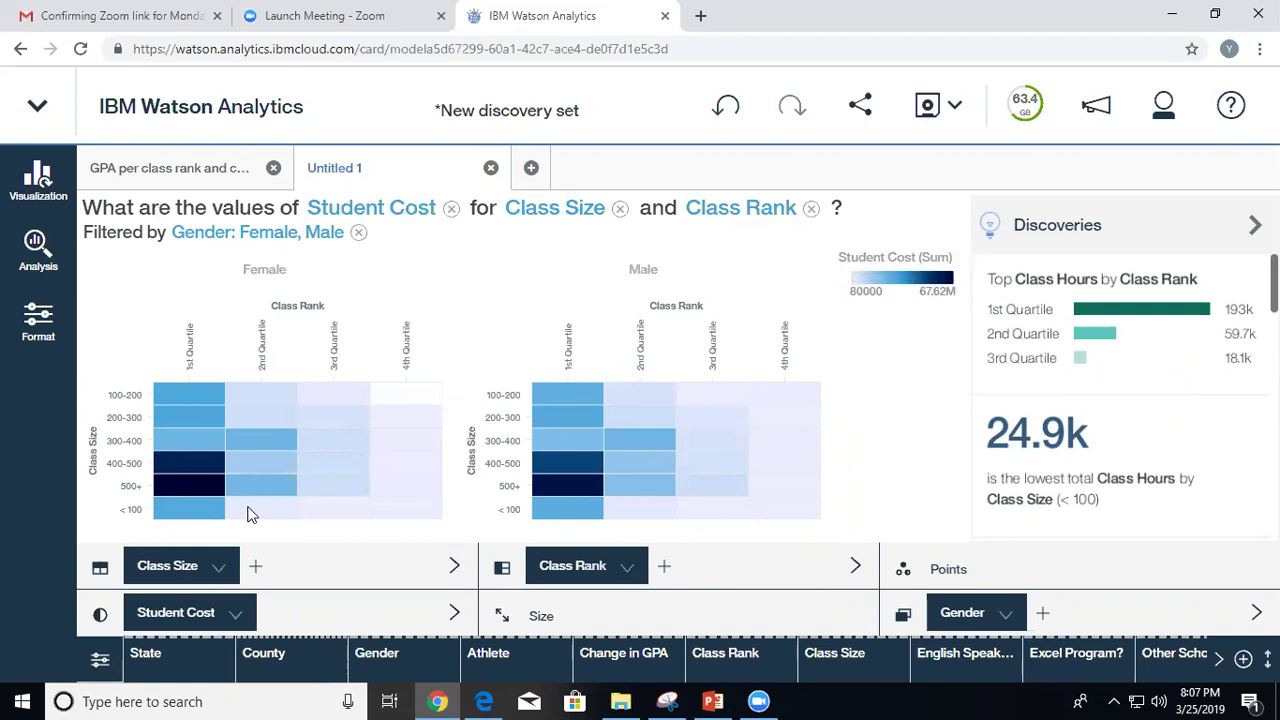
# Summarize Student Cost in the heatmap by Average.
pyautogui.click(920, 265)
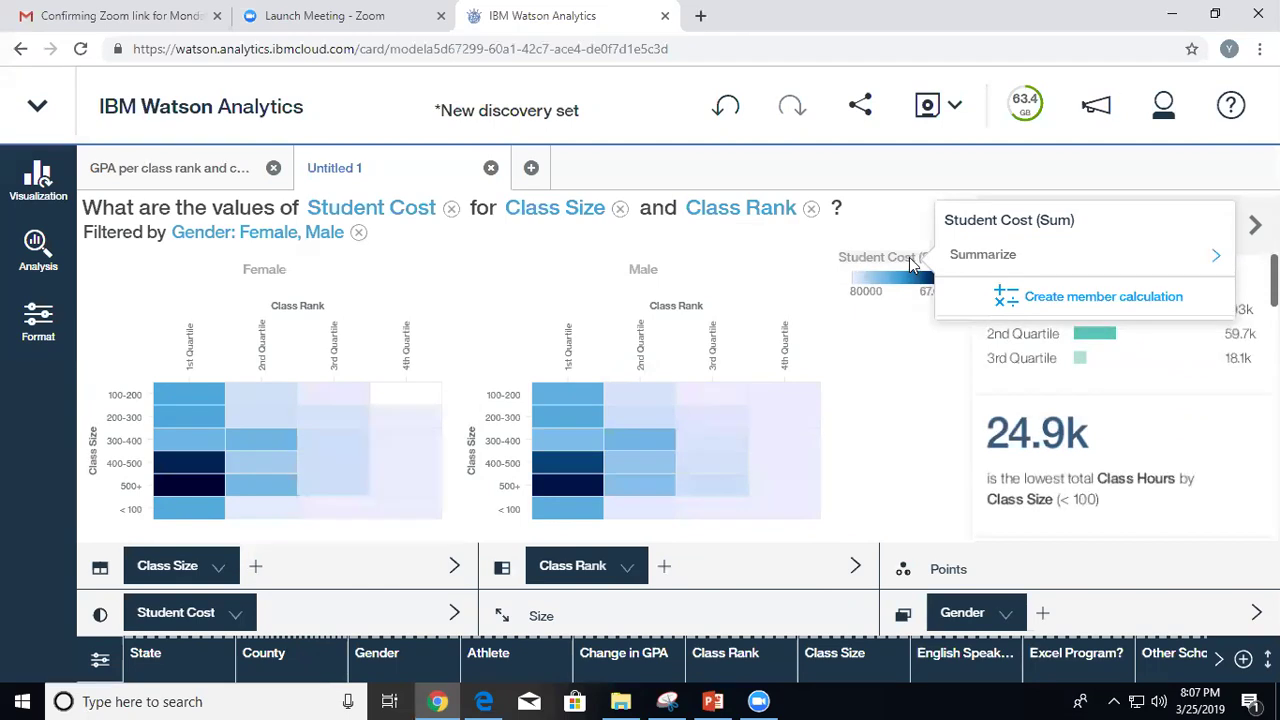
pyautogui.click(982, 254)
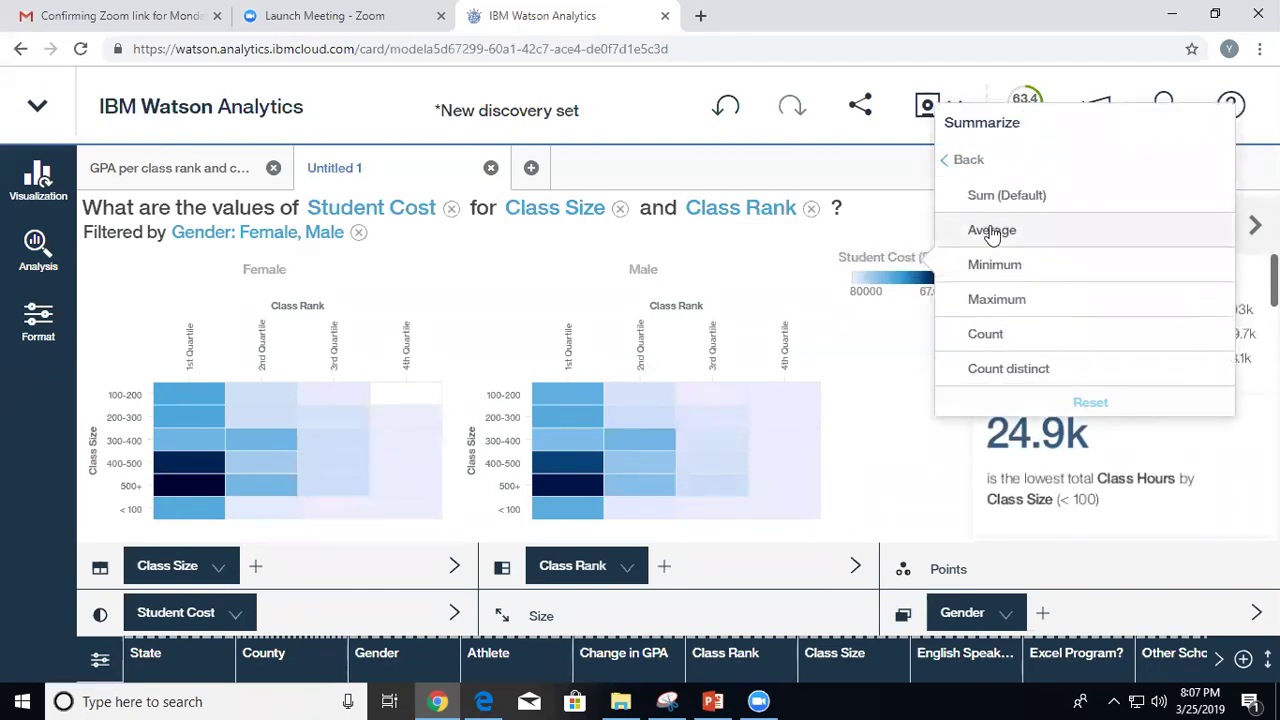
pyautogui.click(993, 231)
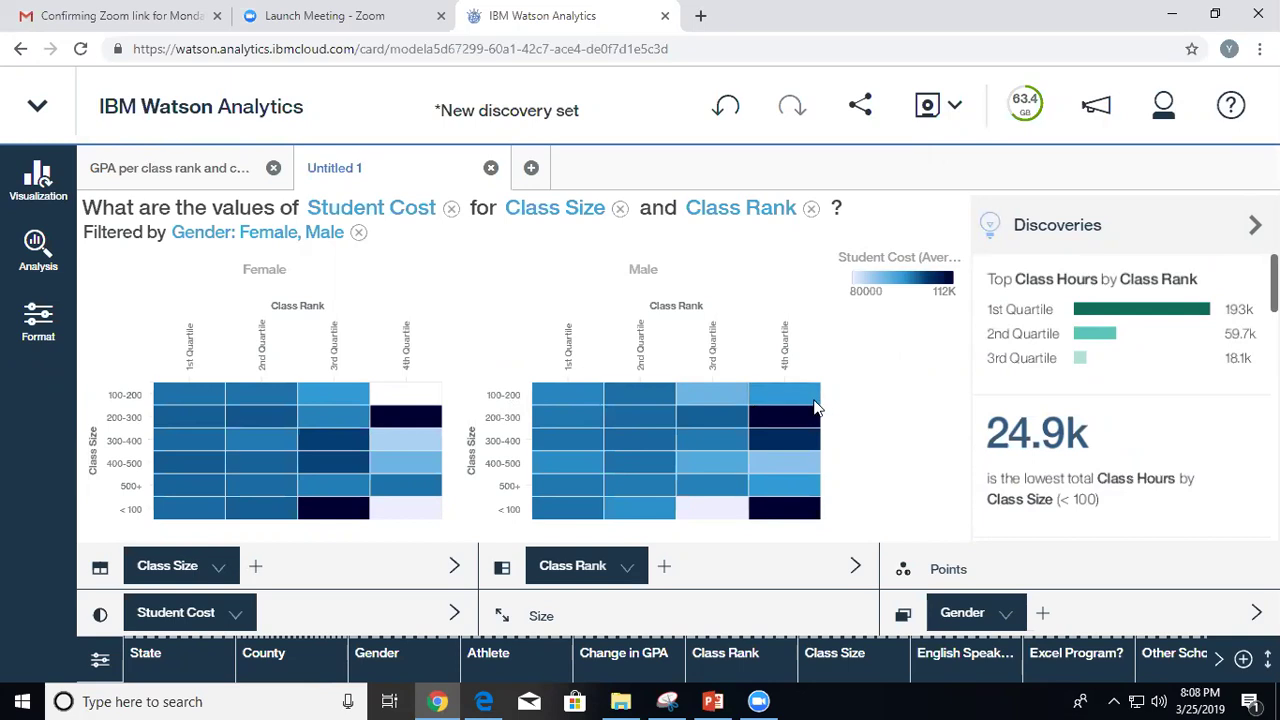
# Try Athlete as a second multiplier beside Gender in the student cost heatmap, and remove it again.
pyautogui.moveTo(815, 407)
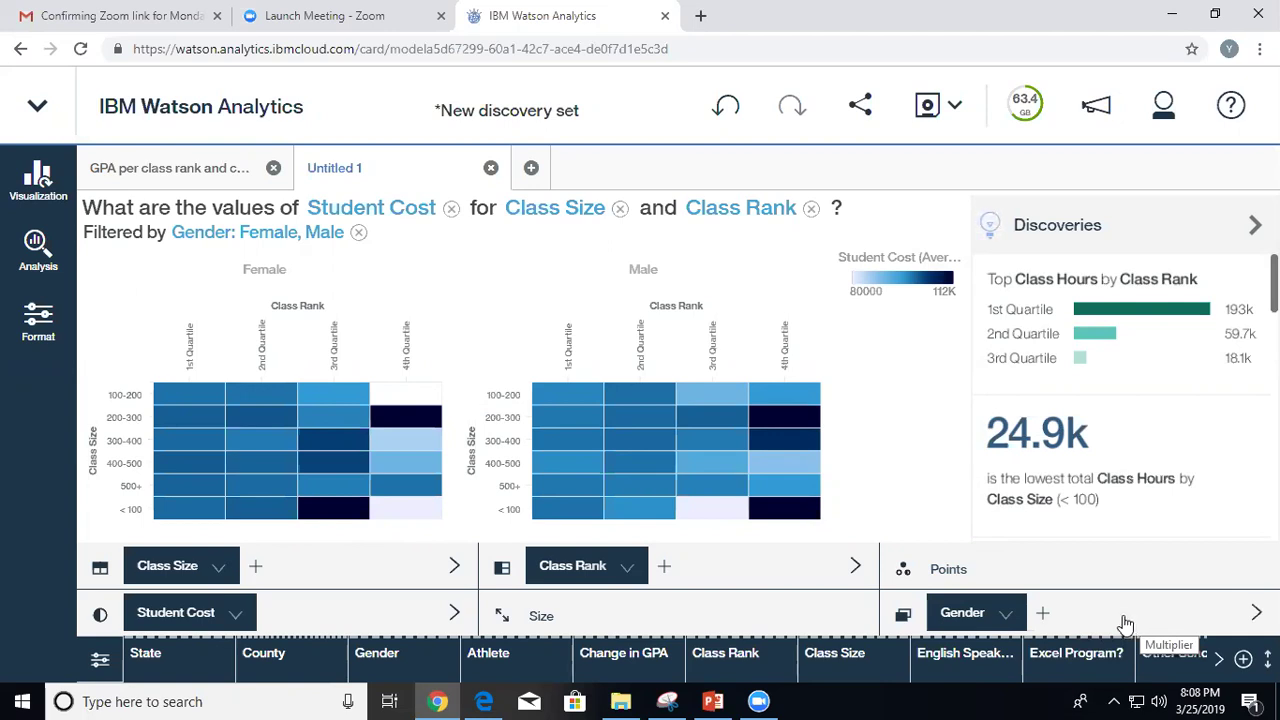
pyautogui.moveTo(503, 654); pyautogui.dragTo(1050, 612)
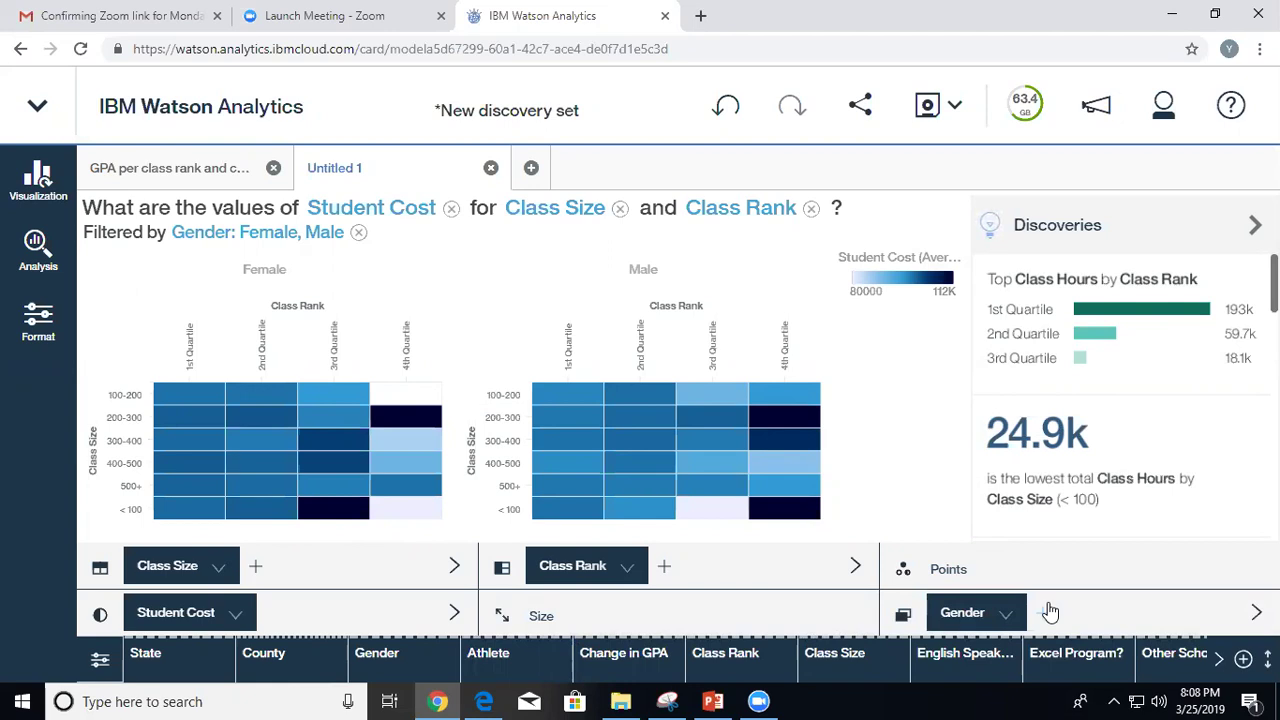
pyautogui.click(1066, 612)
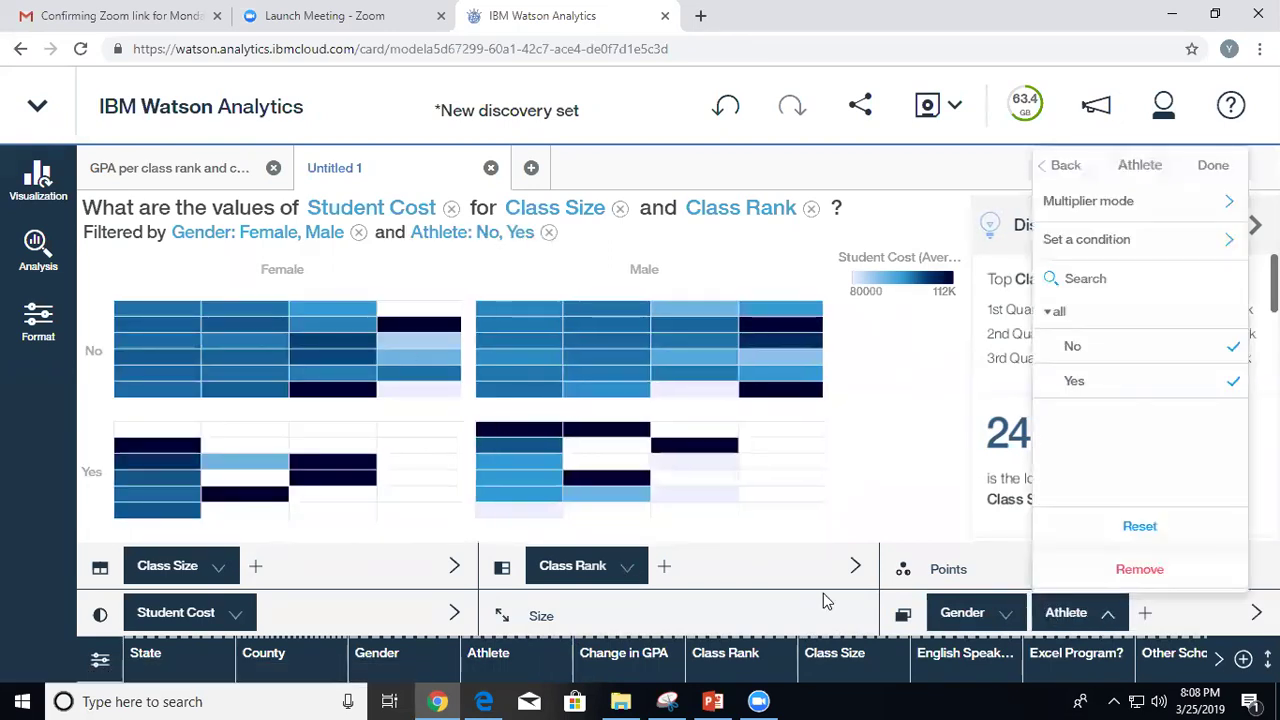
pyautogui.click(778, 537)
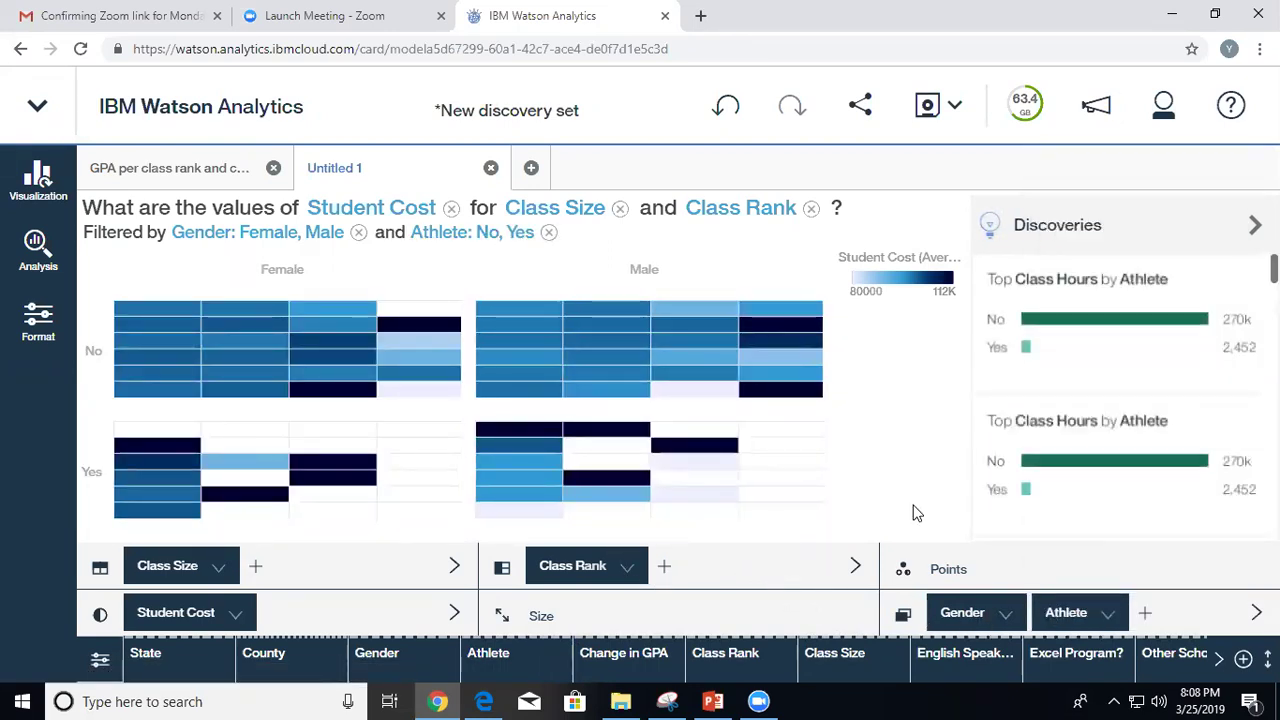
pyautogui.click(1108, 614)
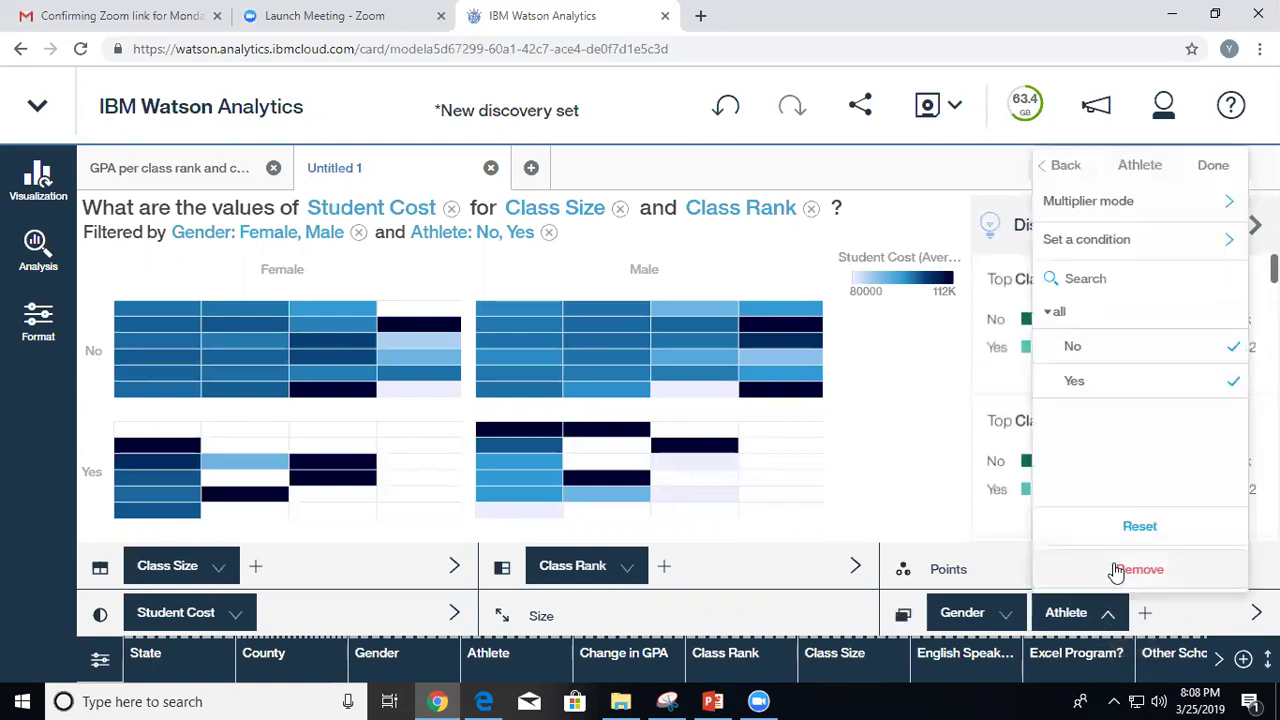
pyautogui.click(1117, 570)
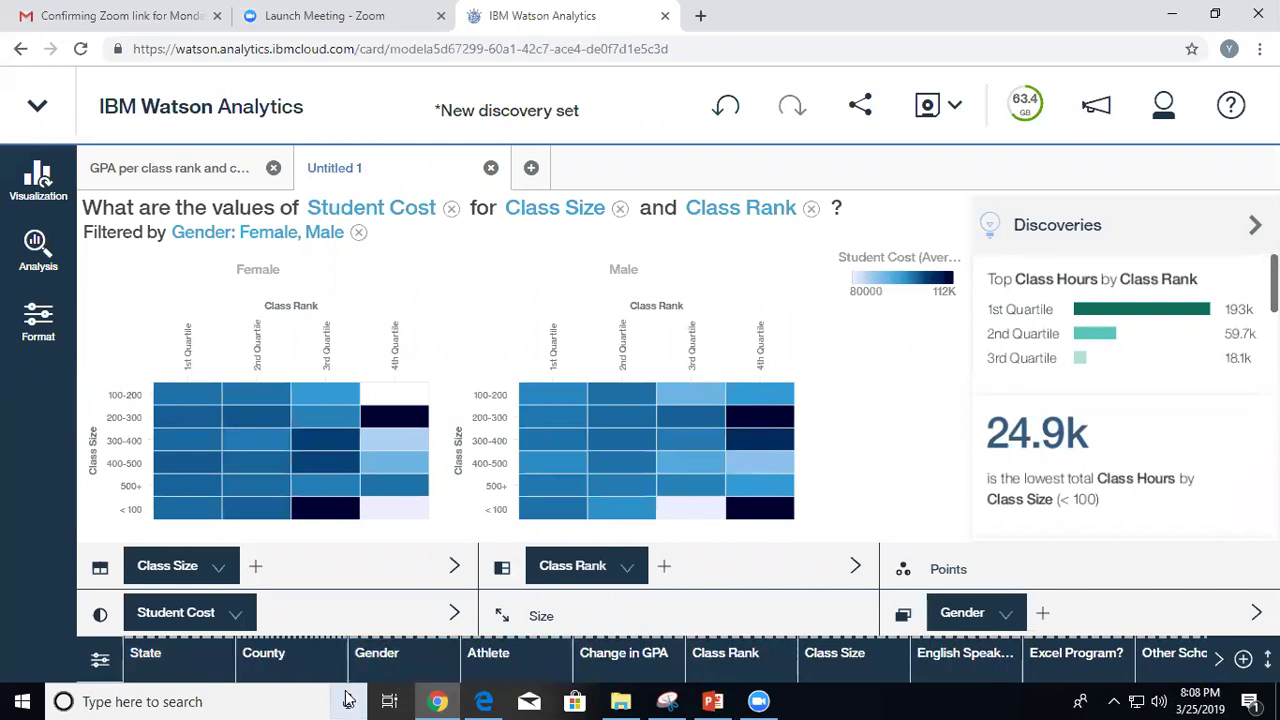
# Rename the heatmap page as StudentCost.
pyautogui.click(330, 172)
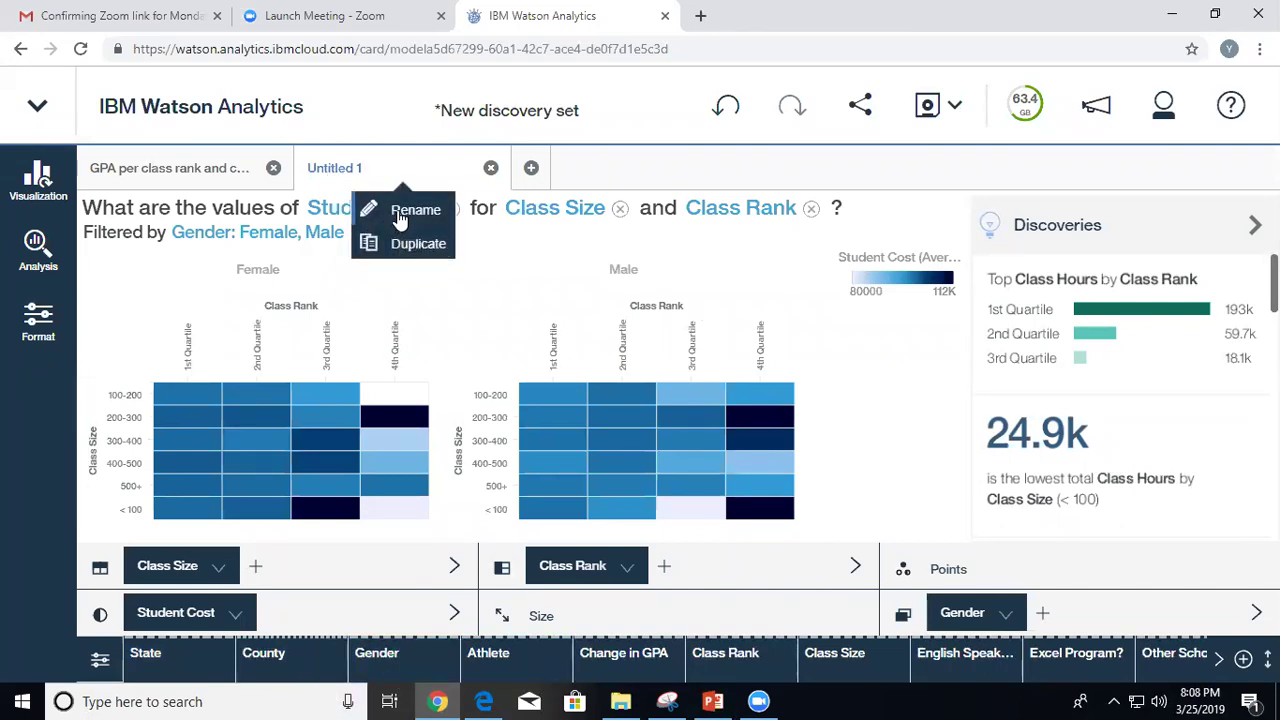
pyautogui.click(405, 212)
pyautogui.write('Student')
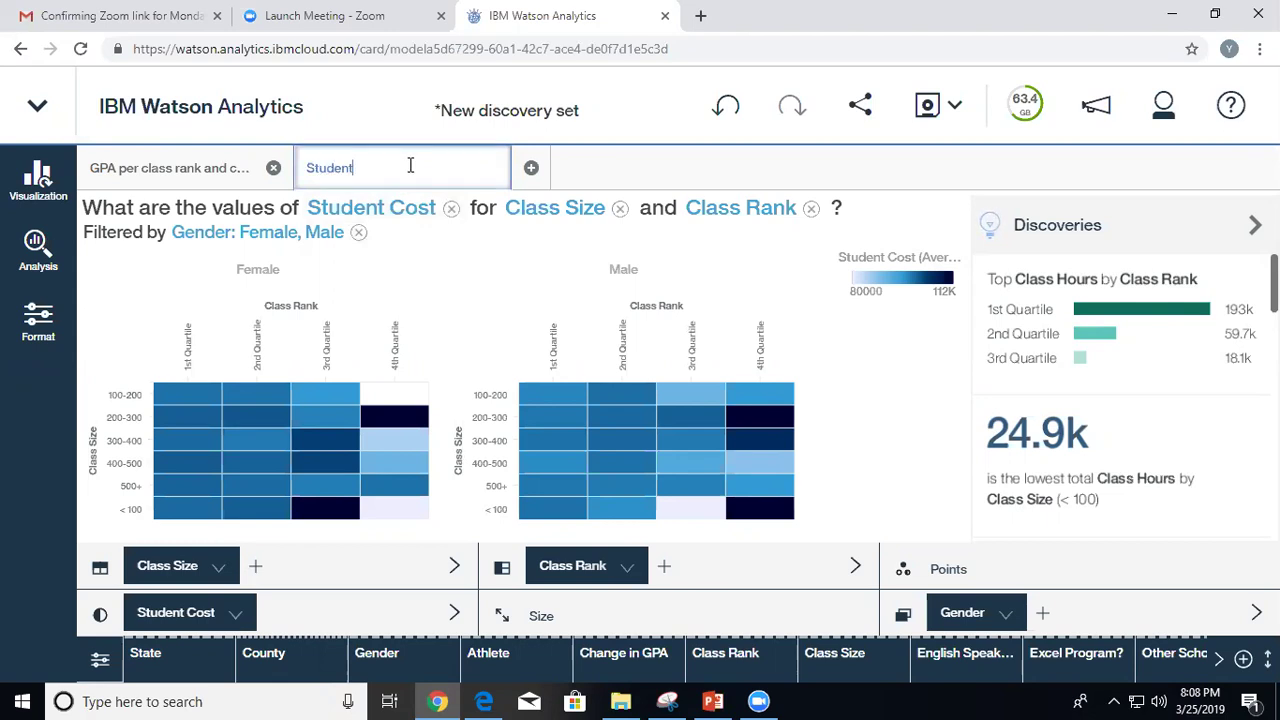
pyautogui.click(673, 177)
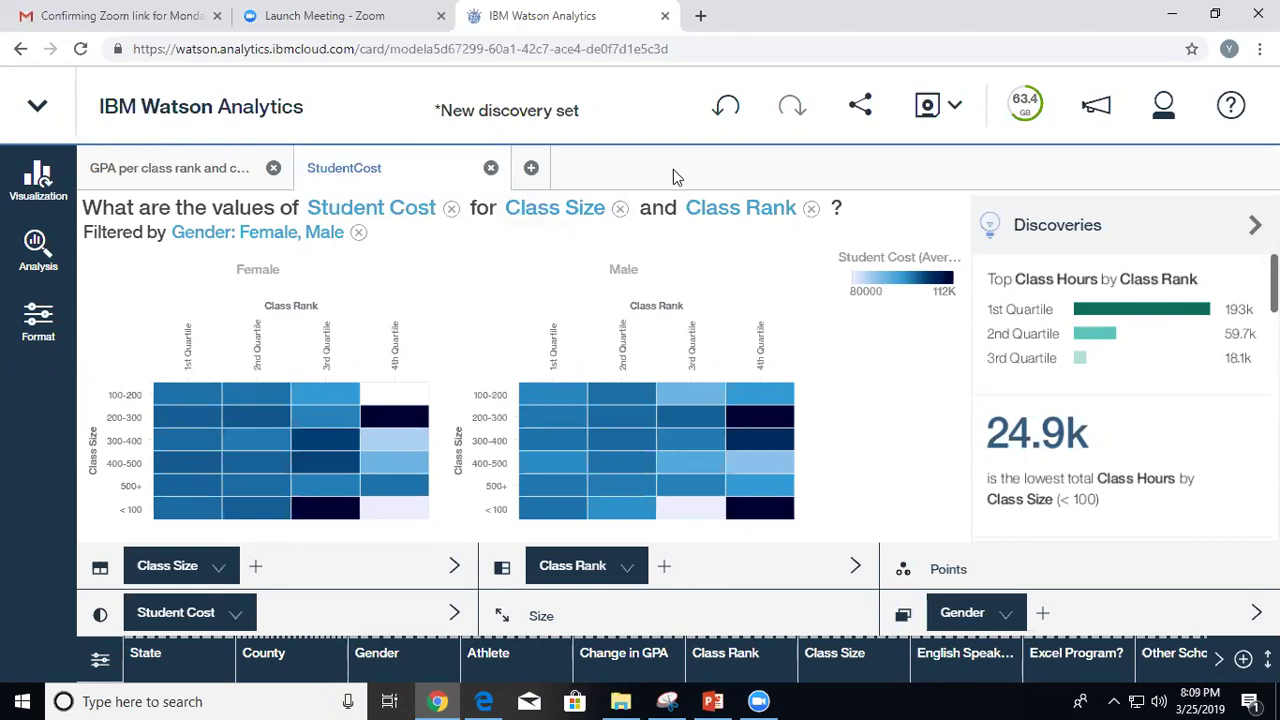
# Save the discovery set as New discovery set in the Personal folder.
pyautogui.click(957, 118)
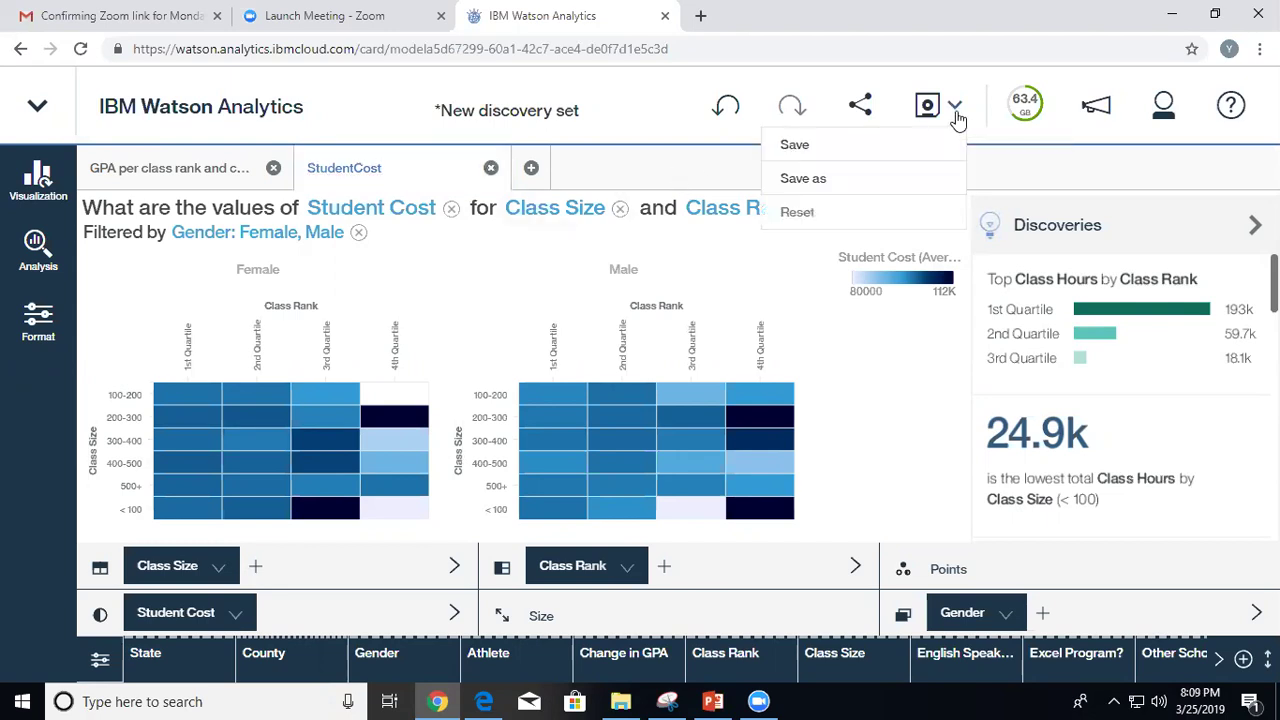
pyautogui.click(826, 180)
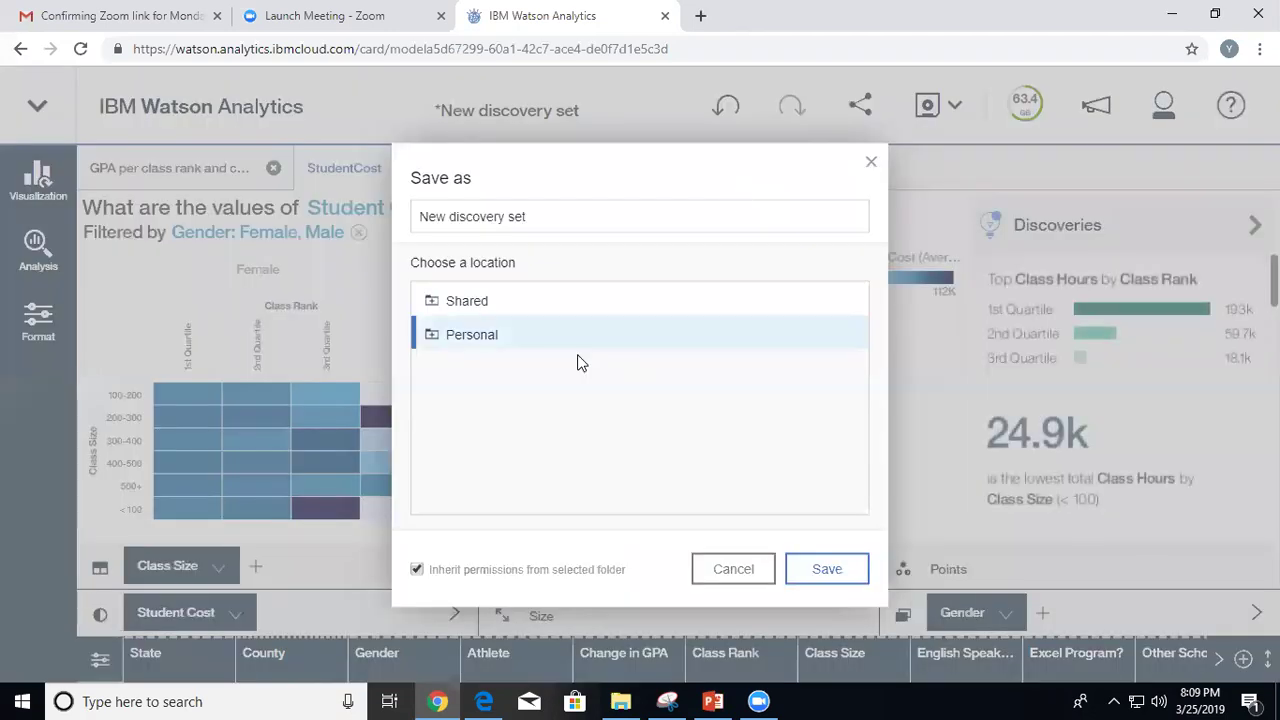
pyautogui.click(827, 571)
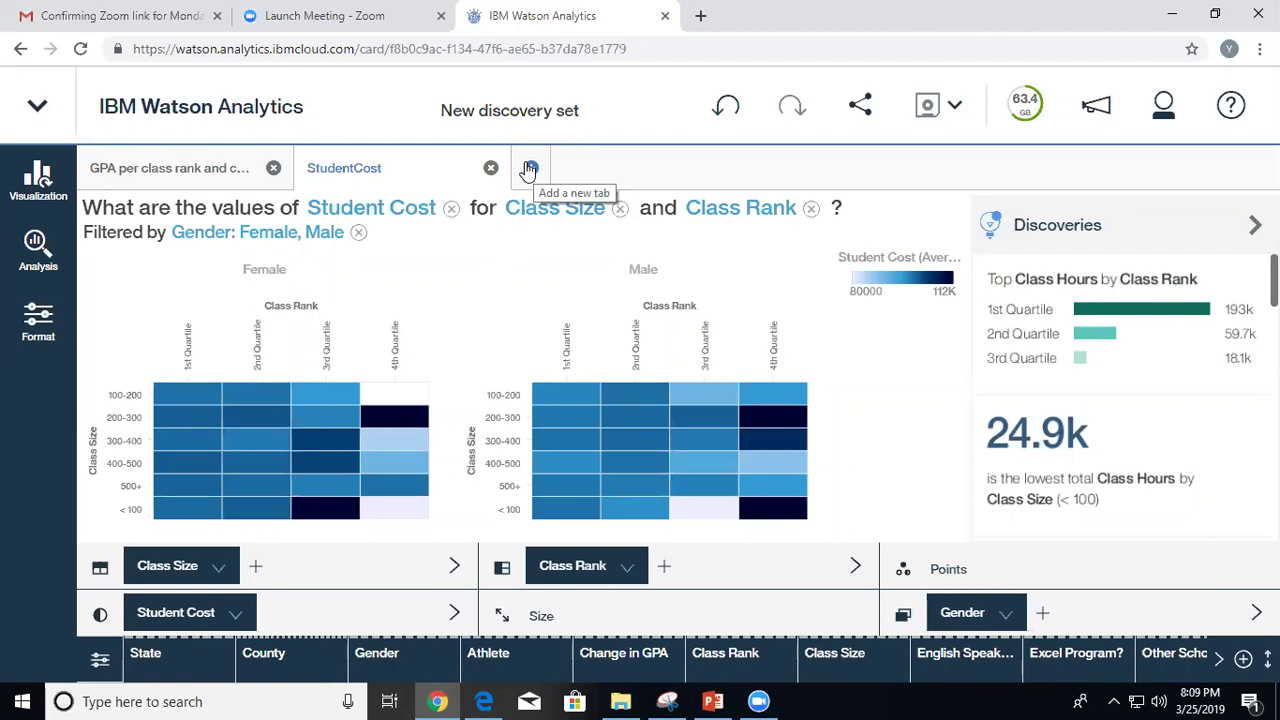
# Add a new page to the discovery set with a Network relationships visualization.
pyautogui.click(533, 172)
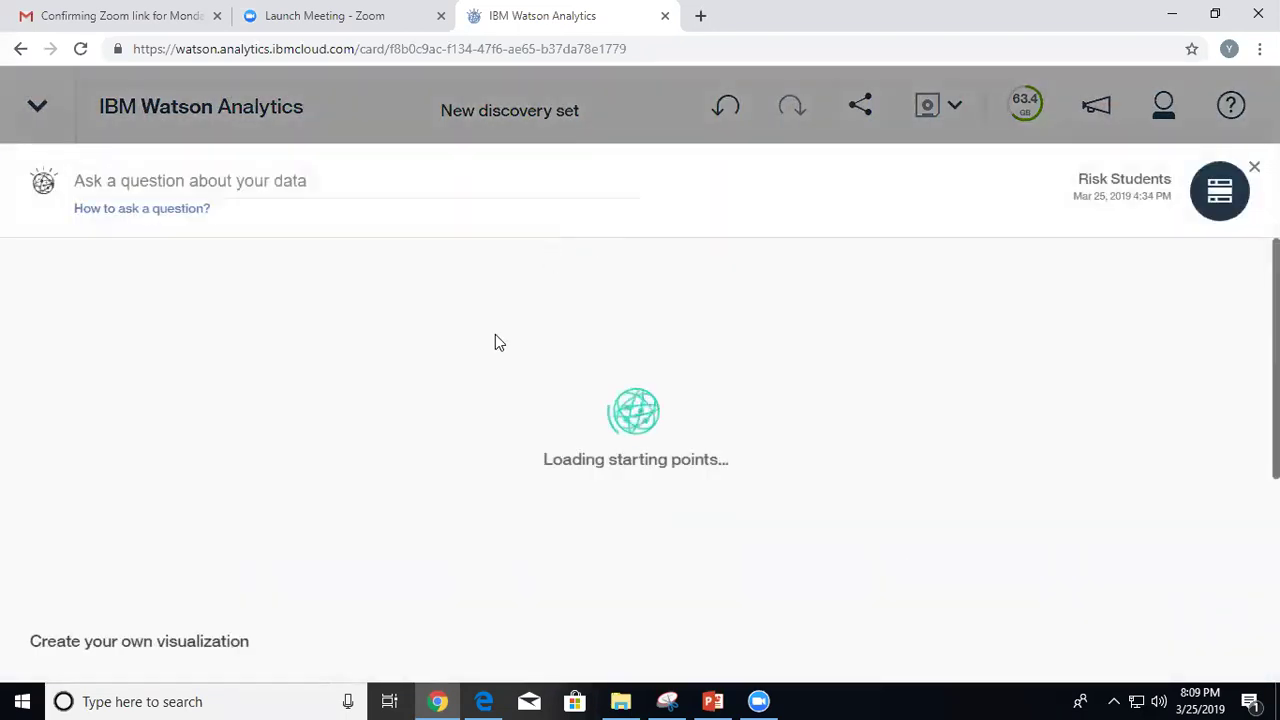
pyautogui.scroll(-3, 640, 460)
pyautogui.scroll(-1, 640, 460)
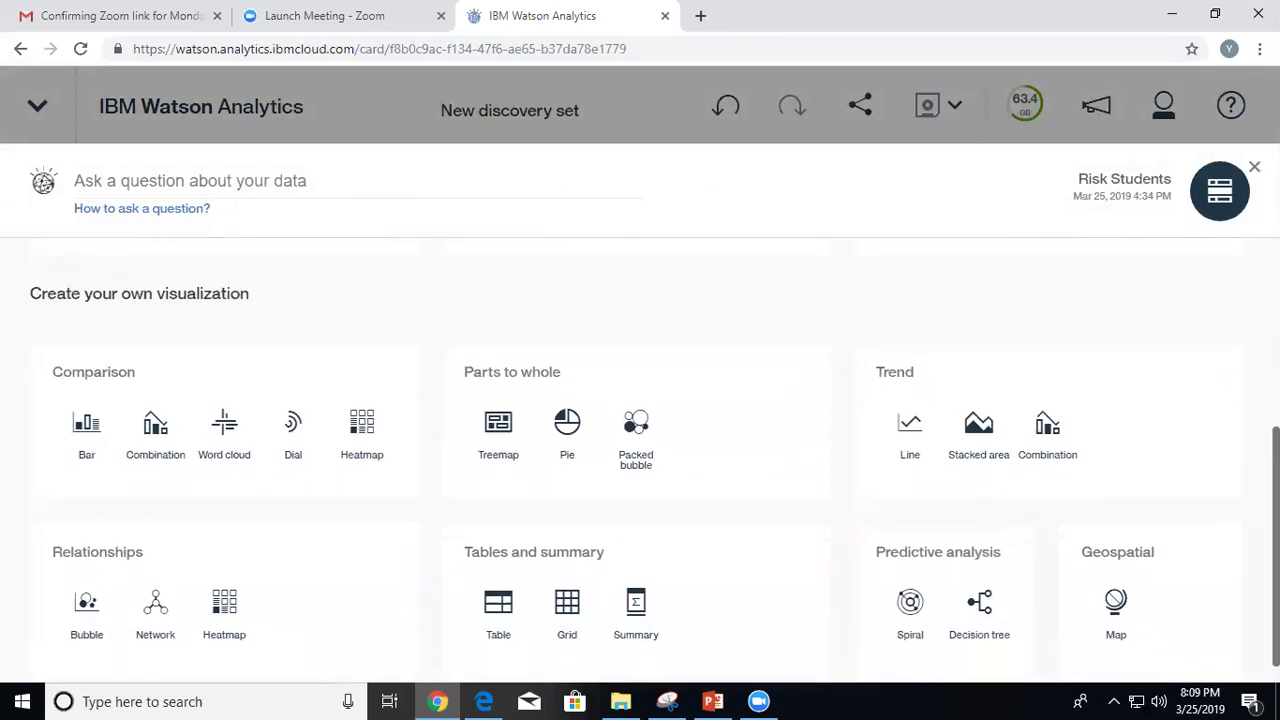
pyautogui.click(150, 590)
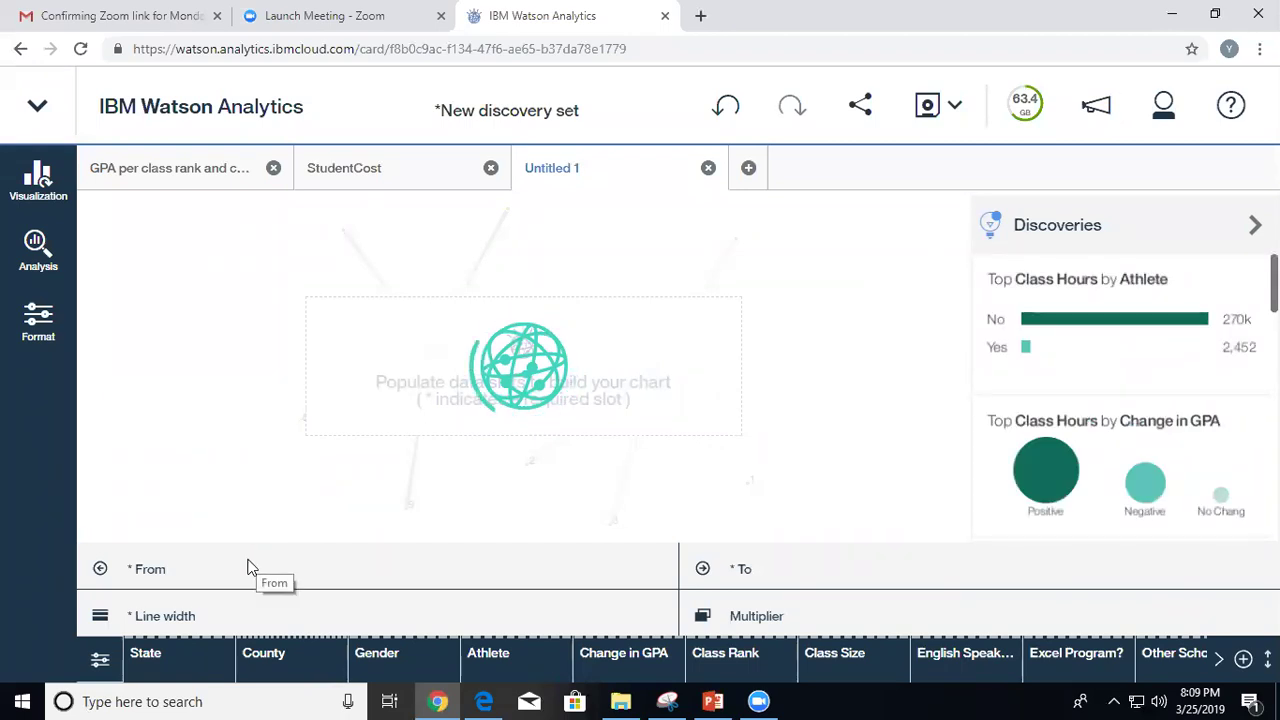
# Assign Class Size as the network's From data and Class Rank as its To data.
pyautogui.click(142, 570)
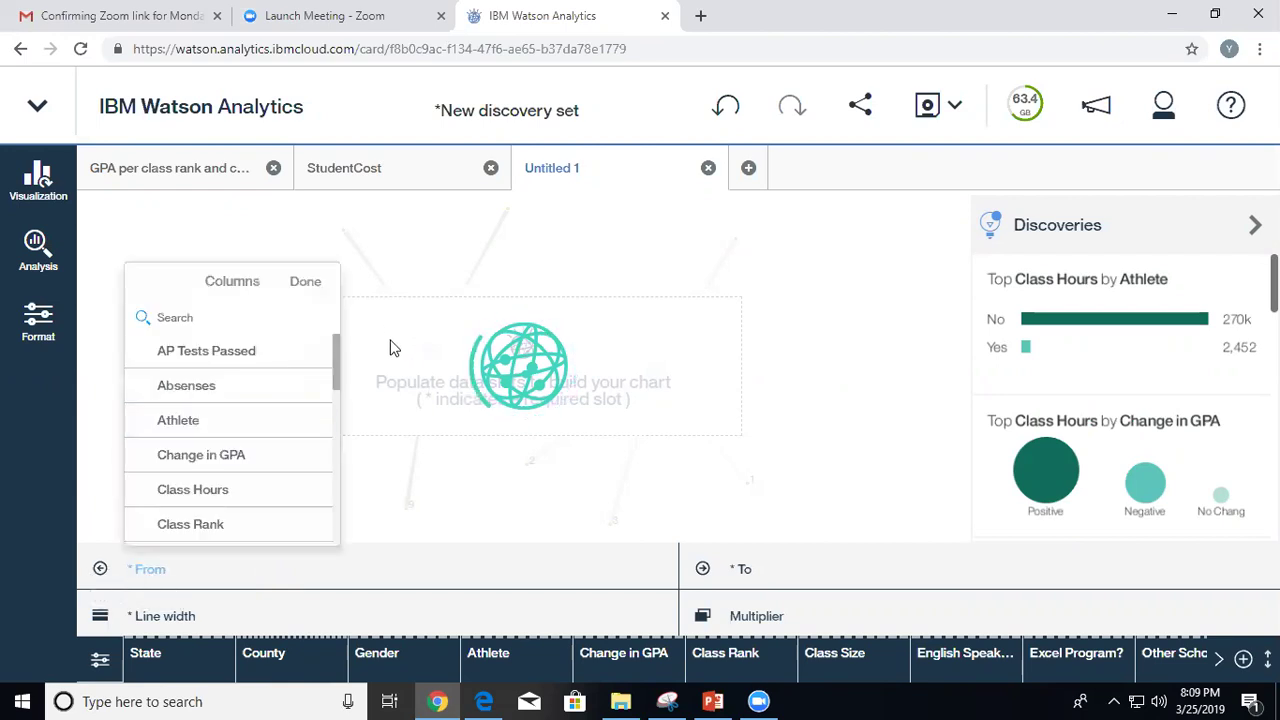
pyautogui.scroll(-3, 338, 362)
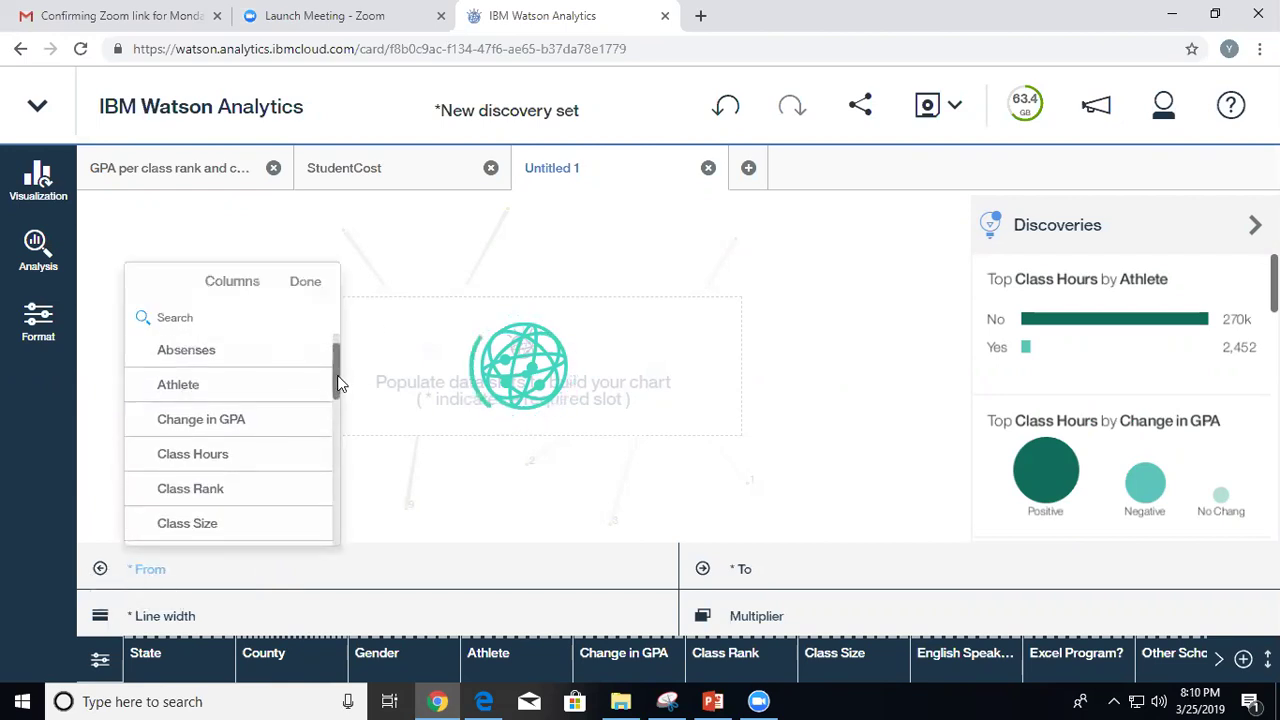
pyautogui.click(218, 457)
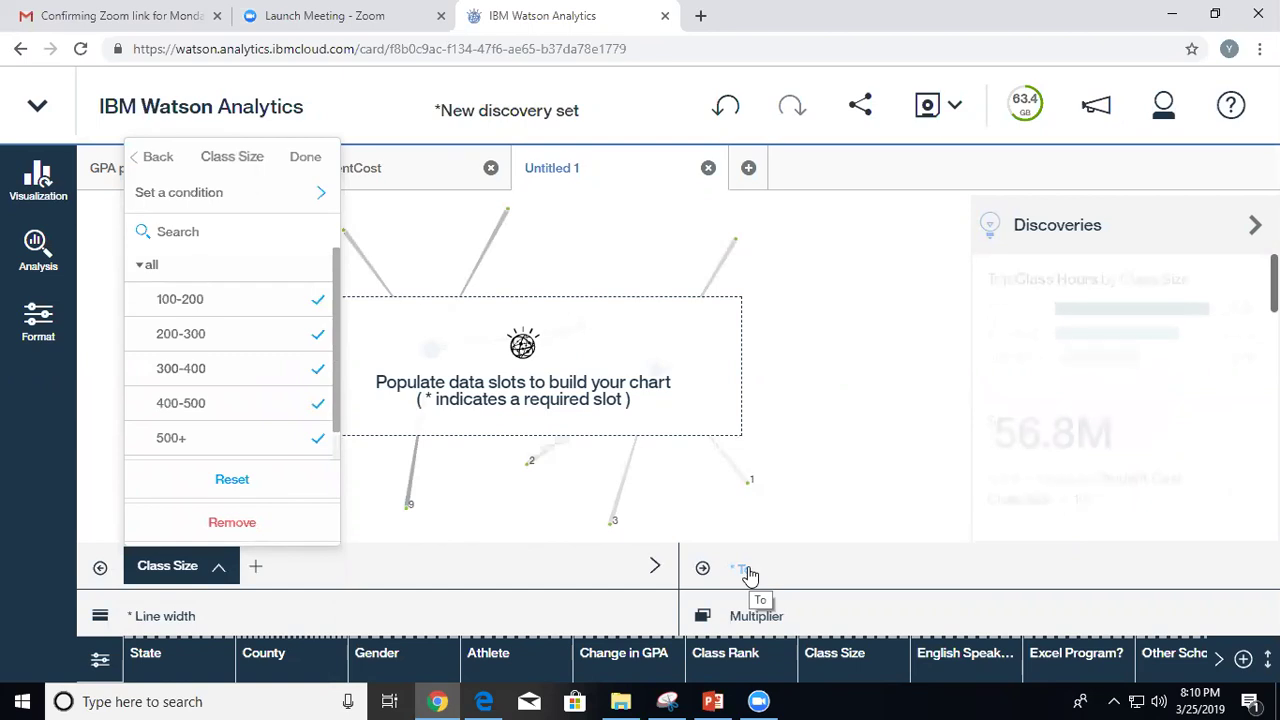
pyautogui.press('Escape')
pyautogui.click(746, 570)
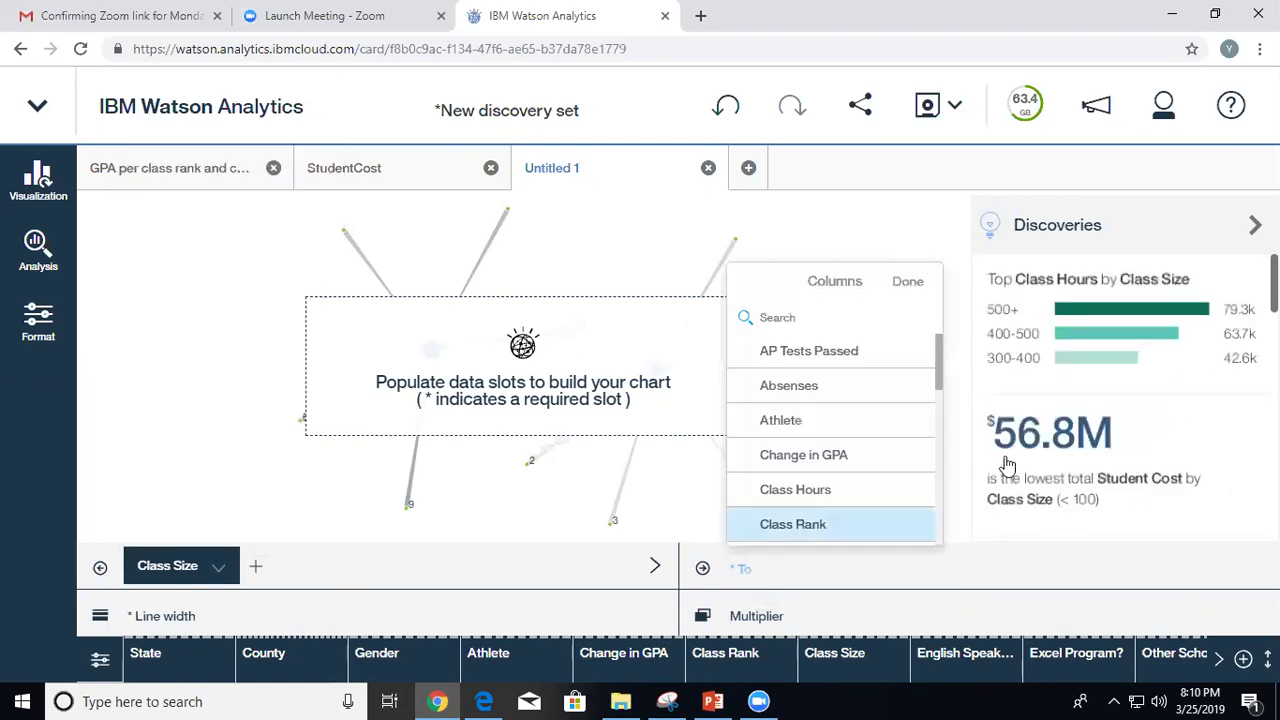
pyautogui.moveTo(939, 358); pyautogui.dragTo(939, 374)
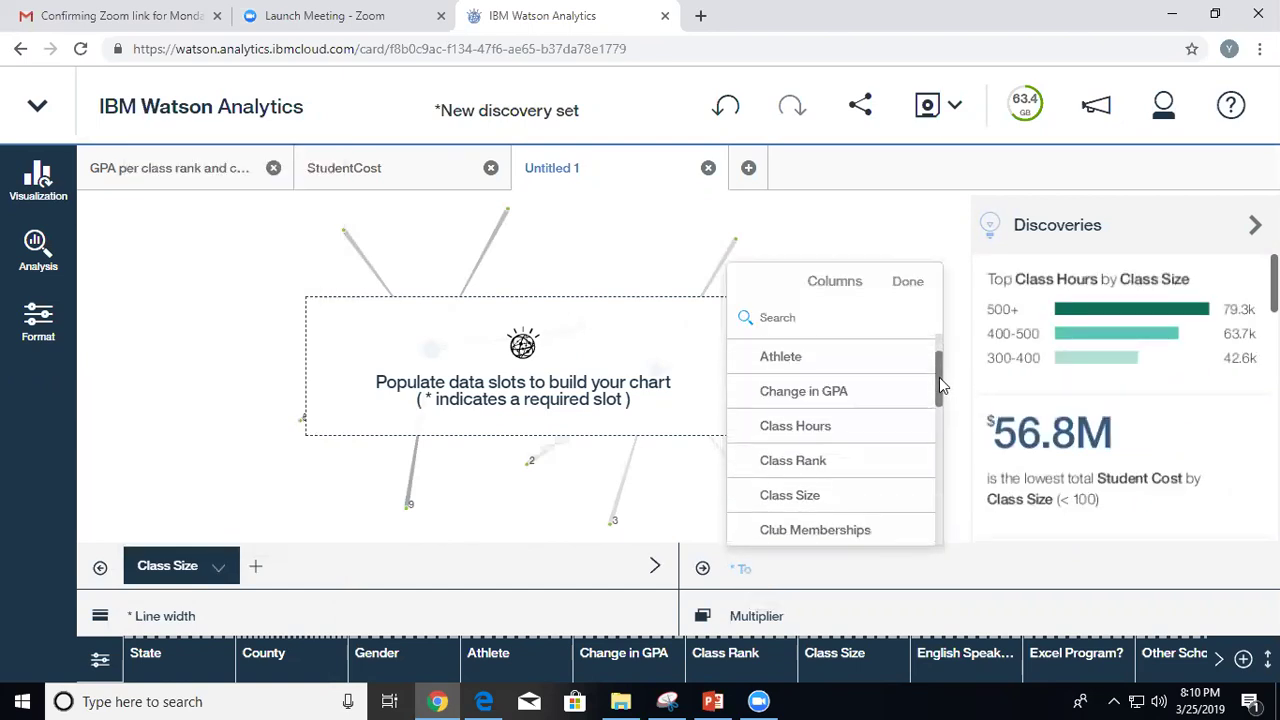
pyautogui.click(835, 460)
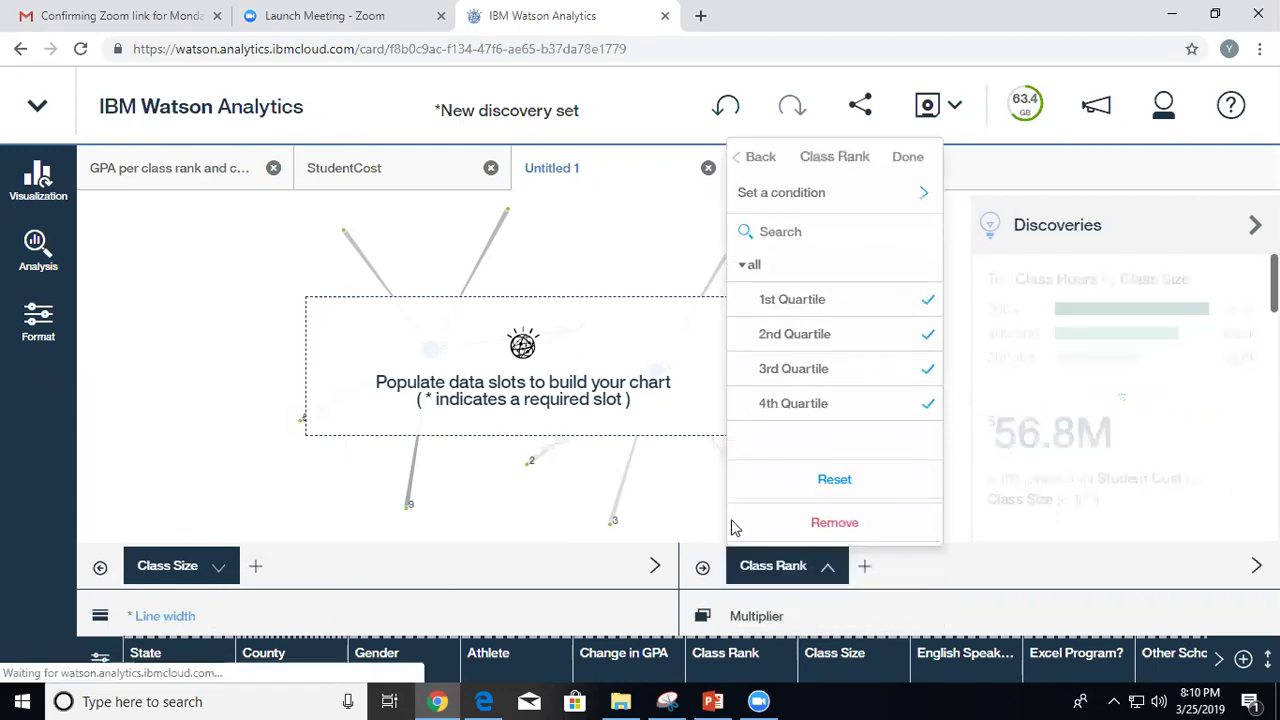
pyautogui.click(377, 578)
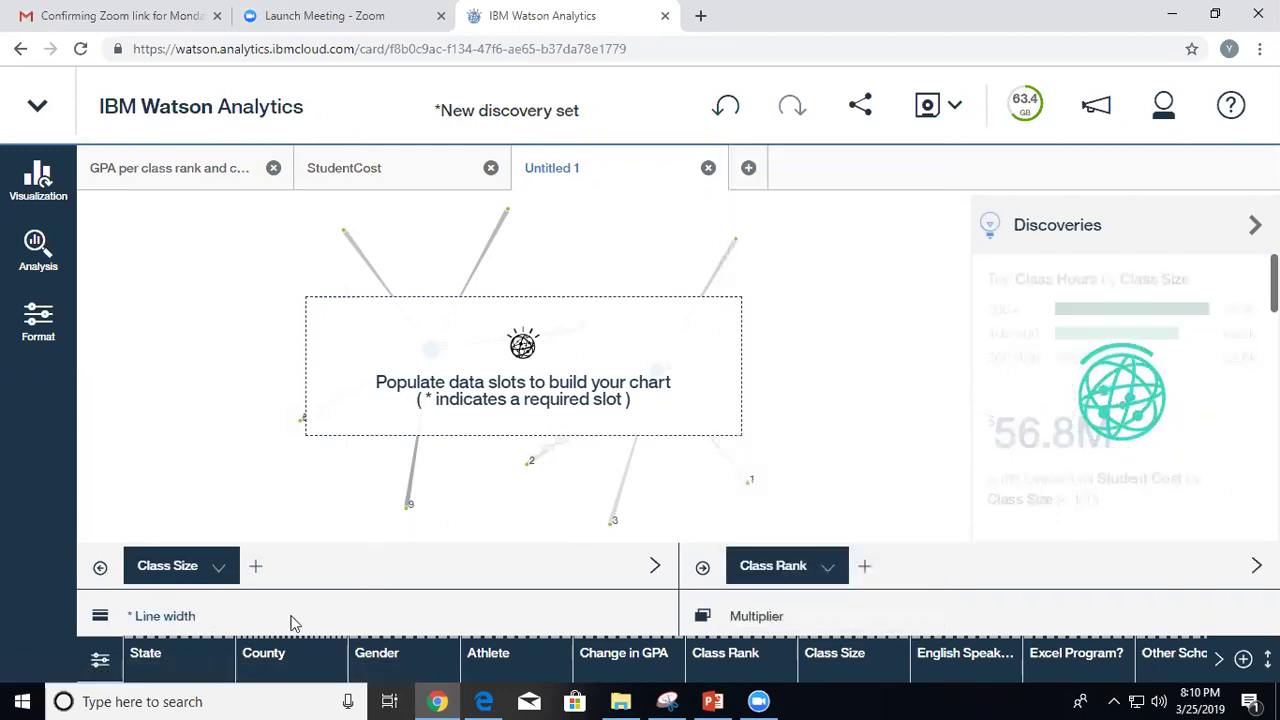
# Find Change in GPA among the columns and use it for the network's line width.
pyautogui.click(158, 617)
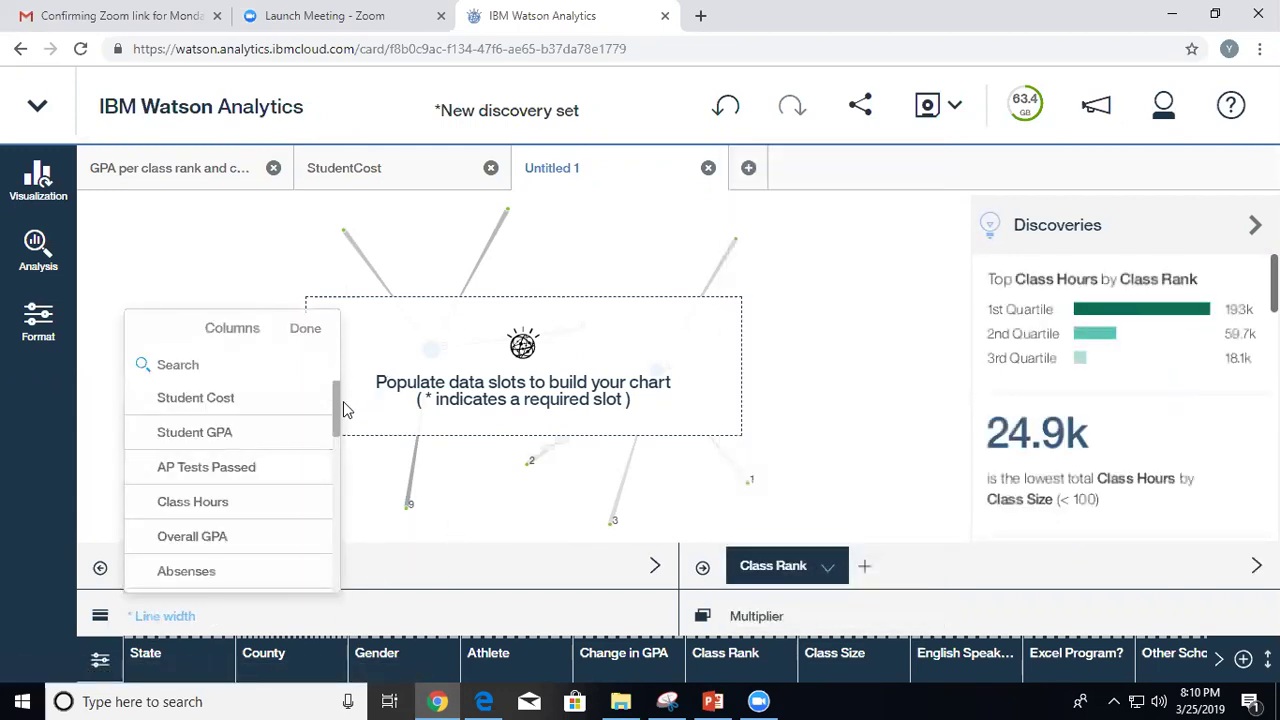
pyautogui.moveTo(337, 408)
pyautogui.mouseDown()
pyautogui.moveTo(340, 553)
pyautogui.moveTo(345, 400)
pyautogui.mouseUp()
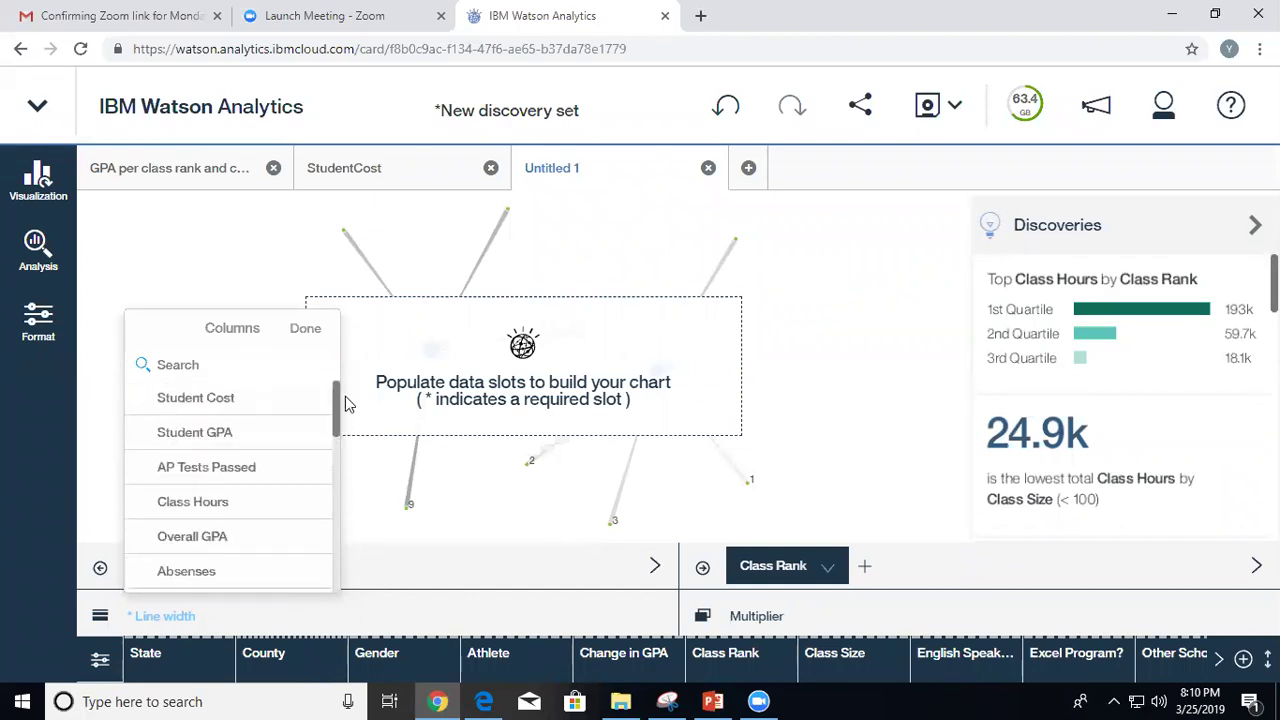
pyautogui.click(204, 363)
pyautogui.write('change')
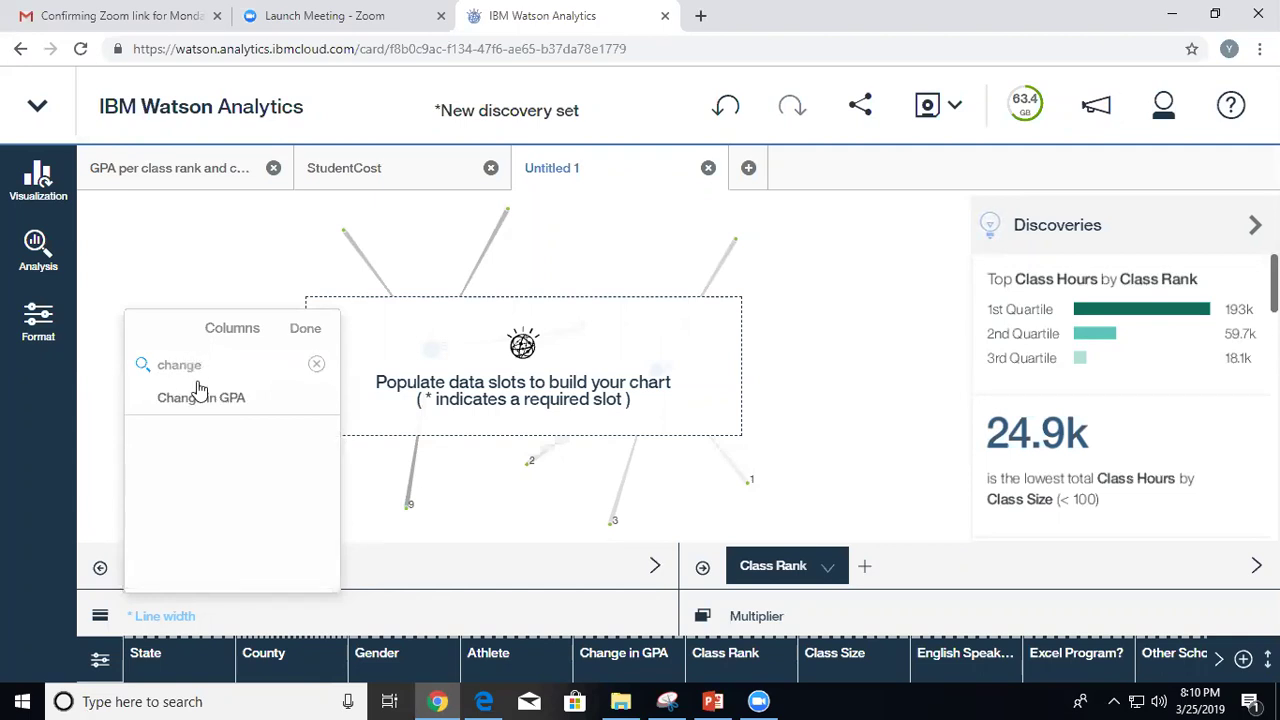
pyautogui.click(195, 406)
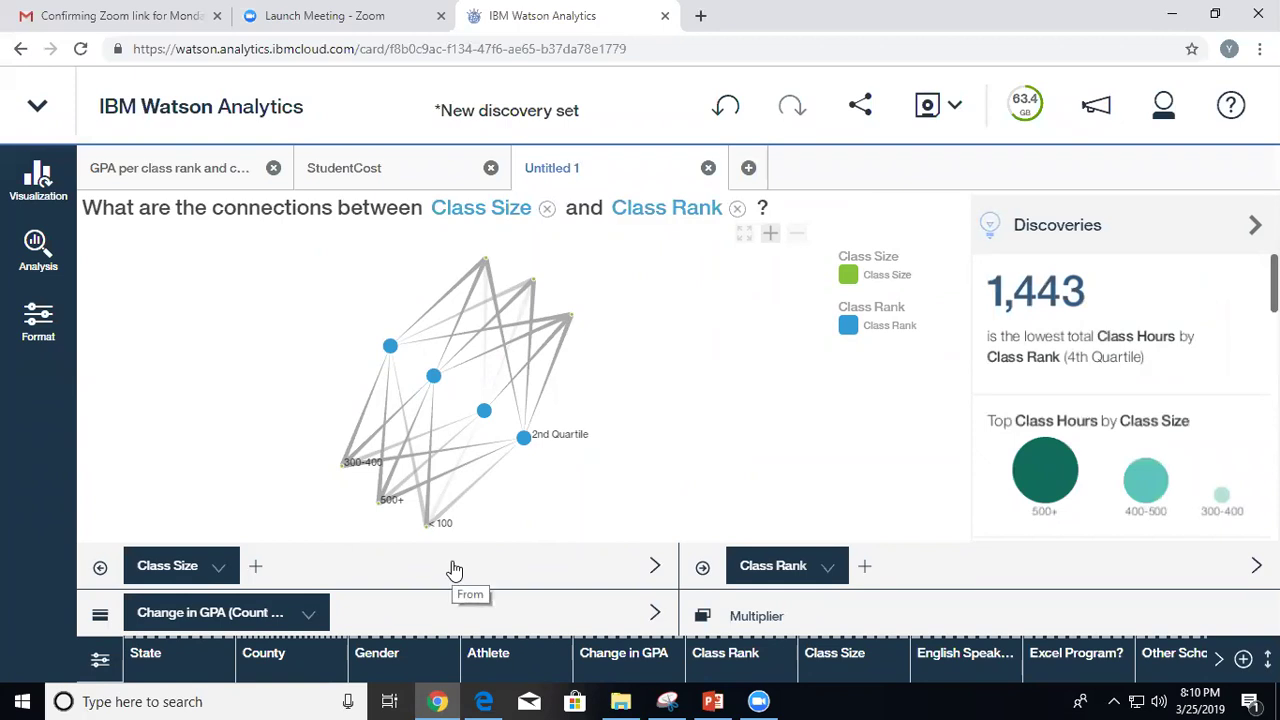
# Rename the network page as Change in GPA and save the discovery set.
pyautogui.click(567, 170)
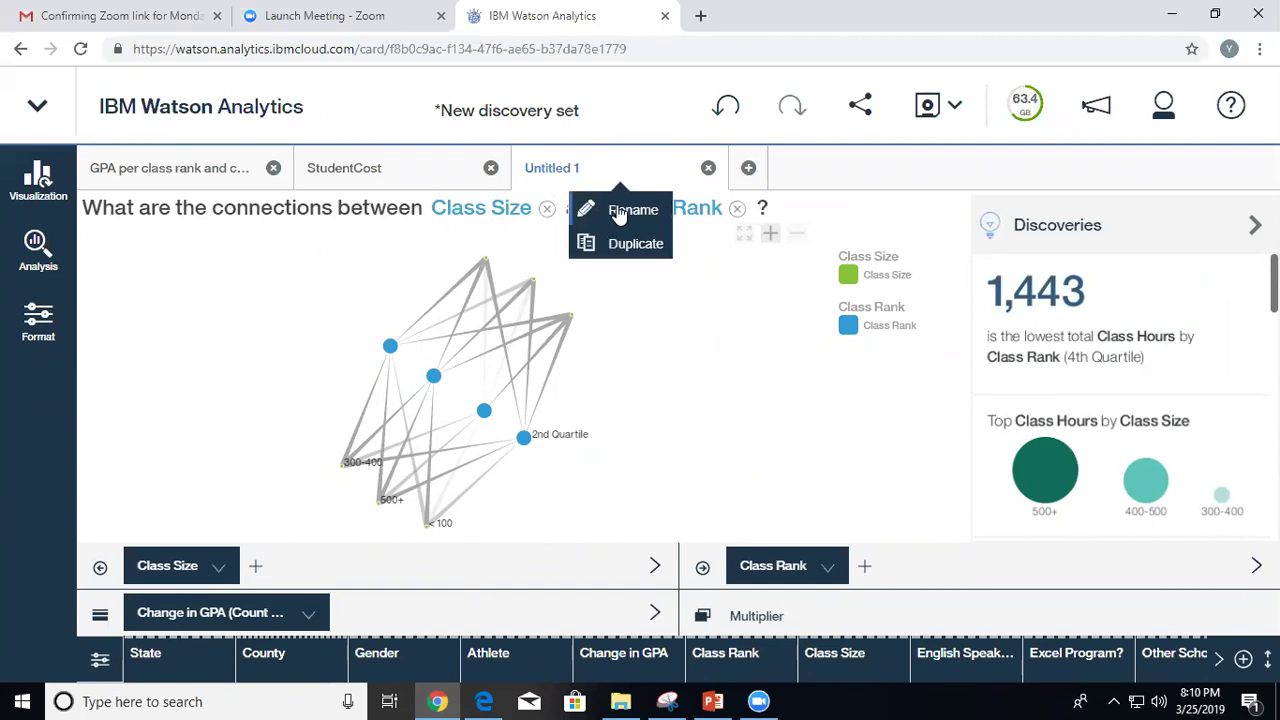
pyautogui.click(612, 208)
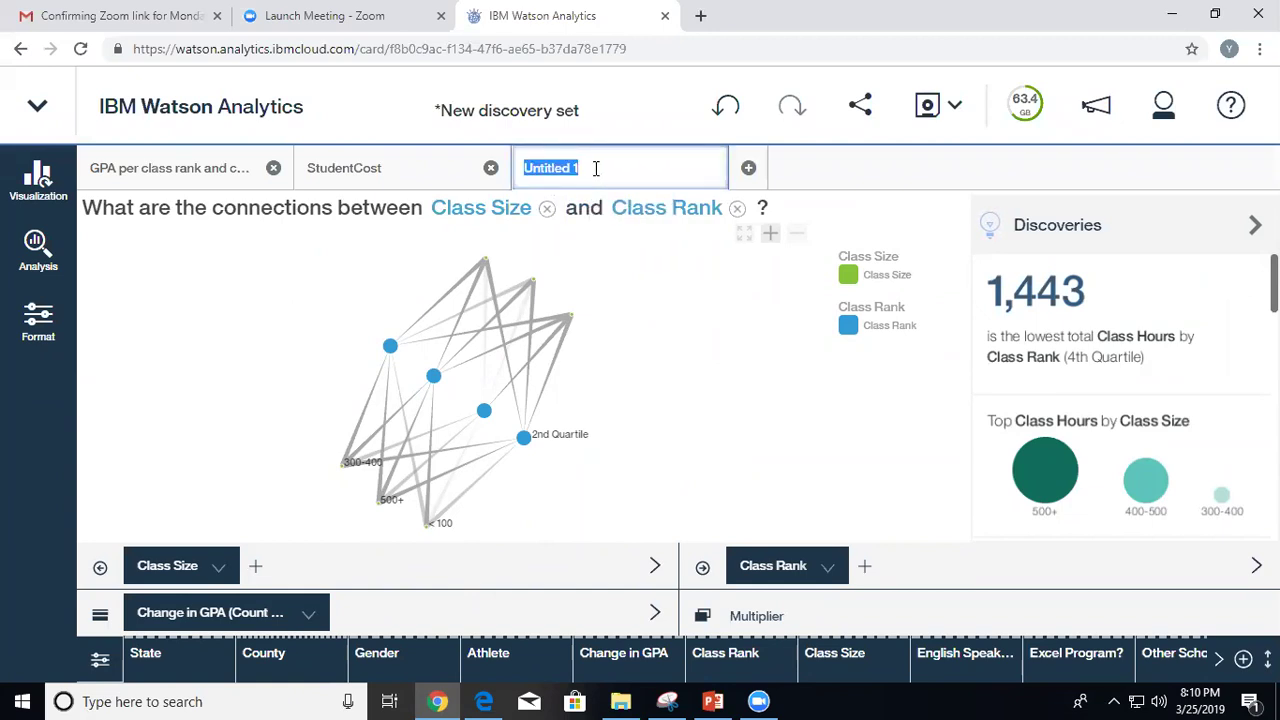
pyautogui.write('Change in GPA')
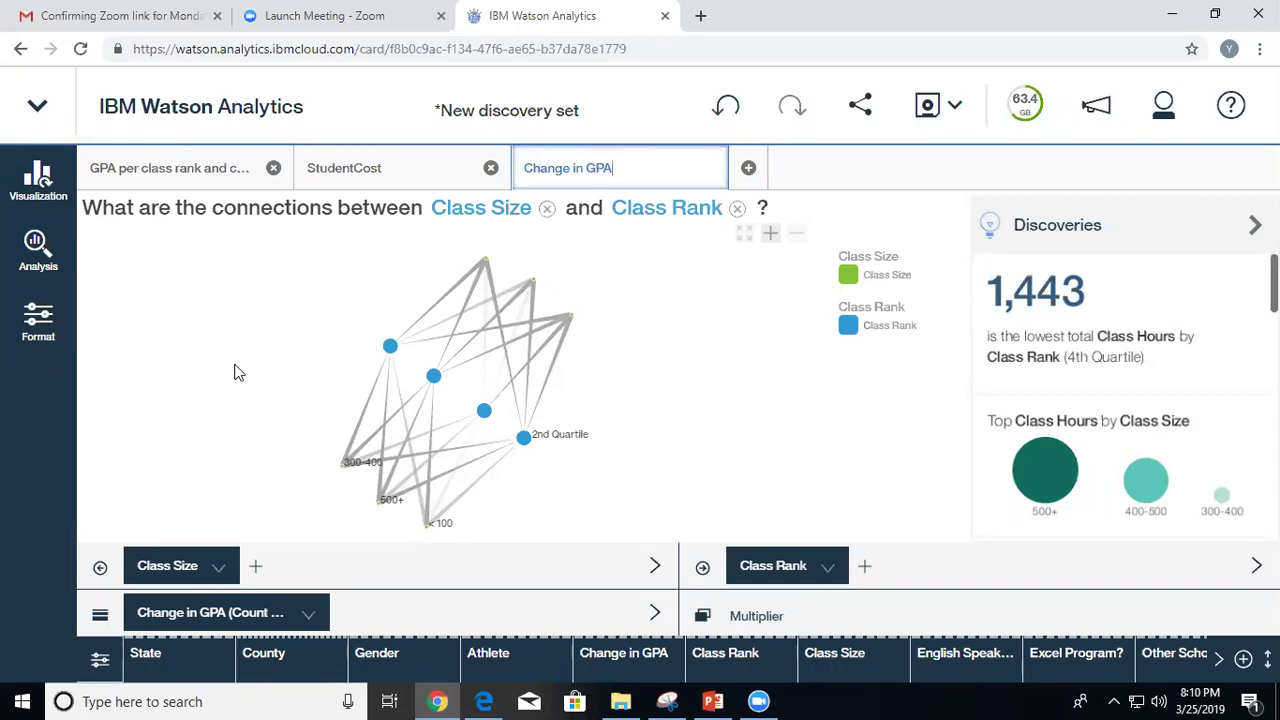
pyautogui.press('Return')
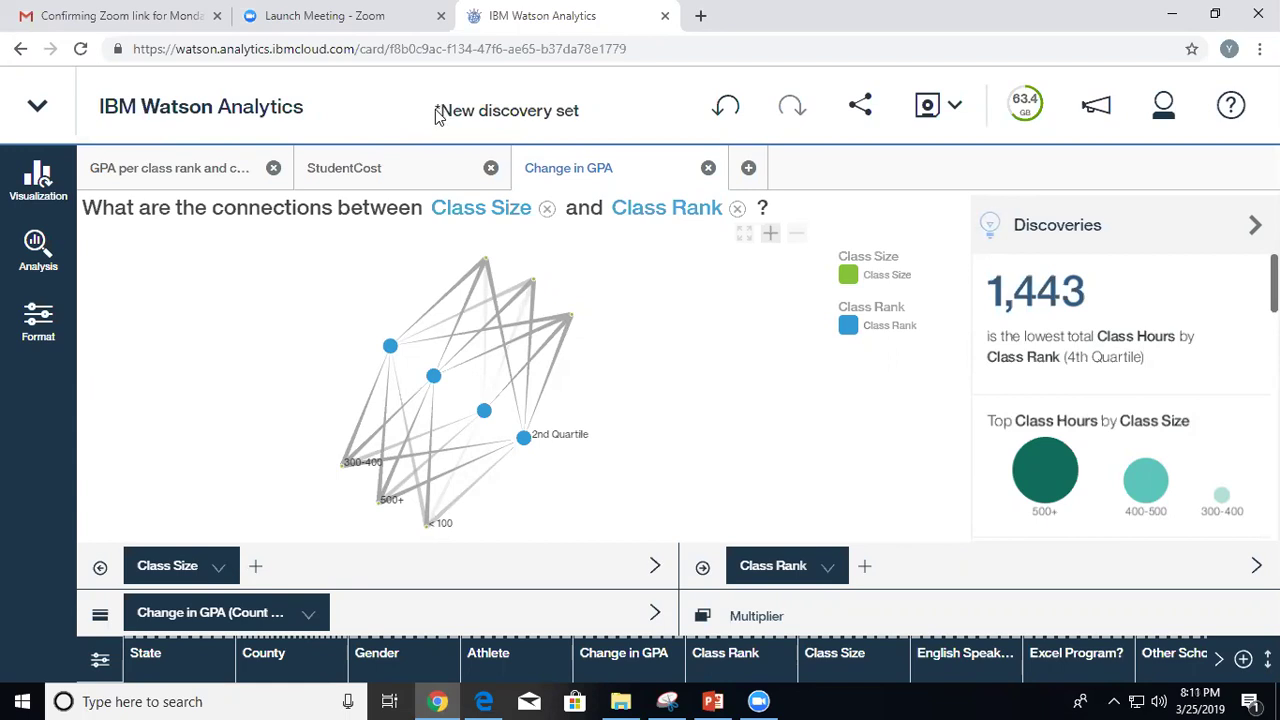
pyautogui.click(955, 105)
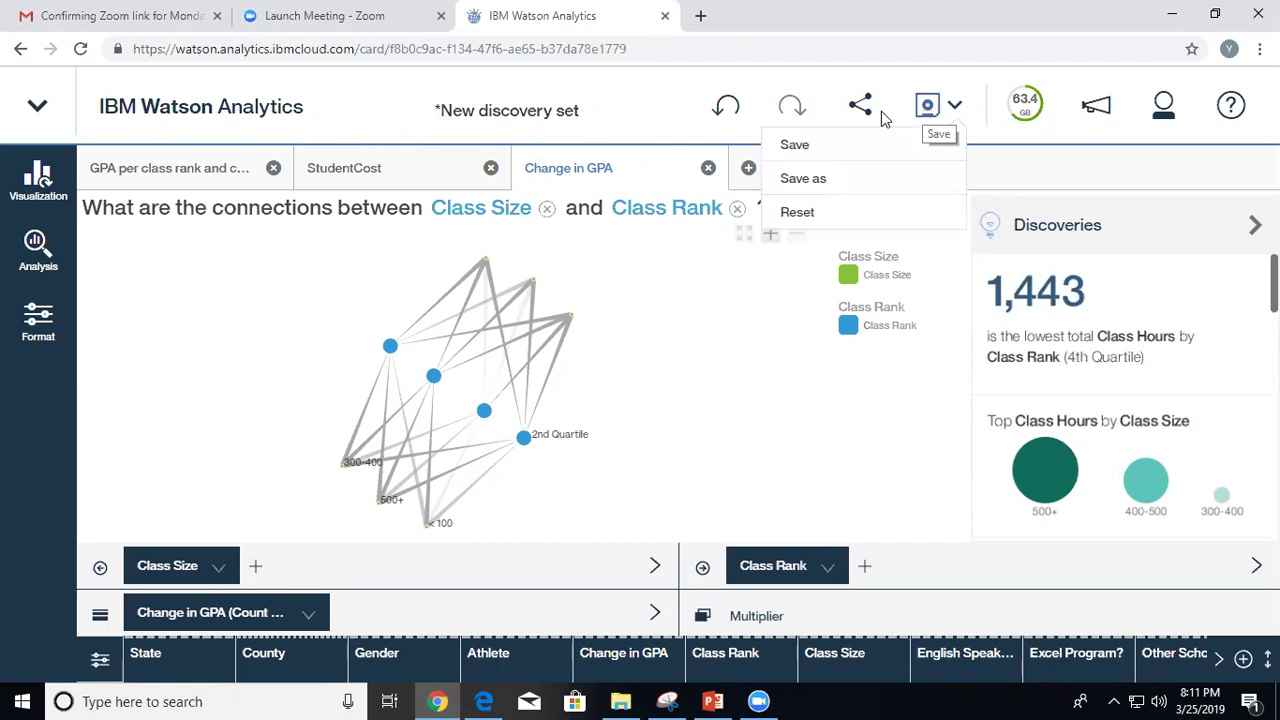
pyautogui.click(800, 145)
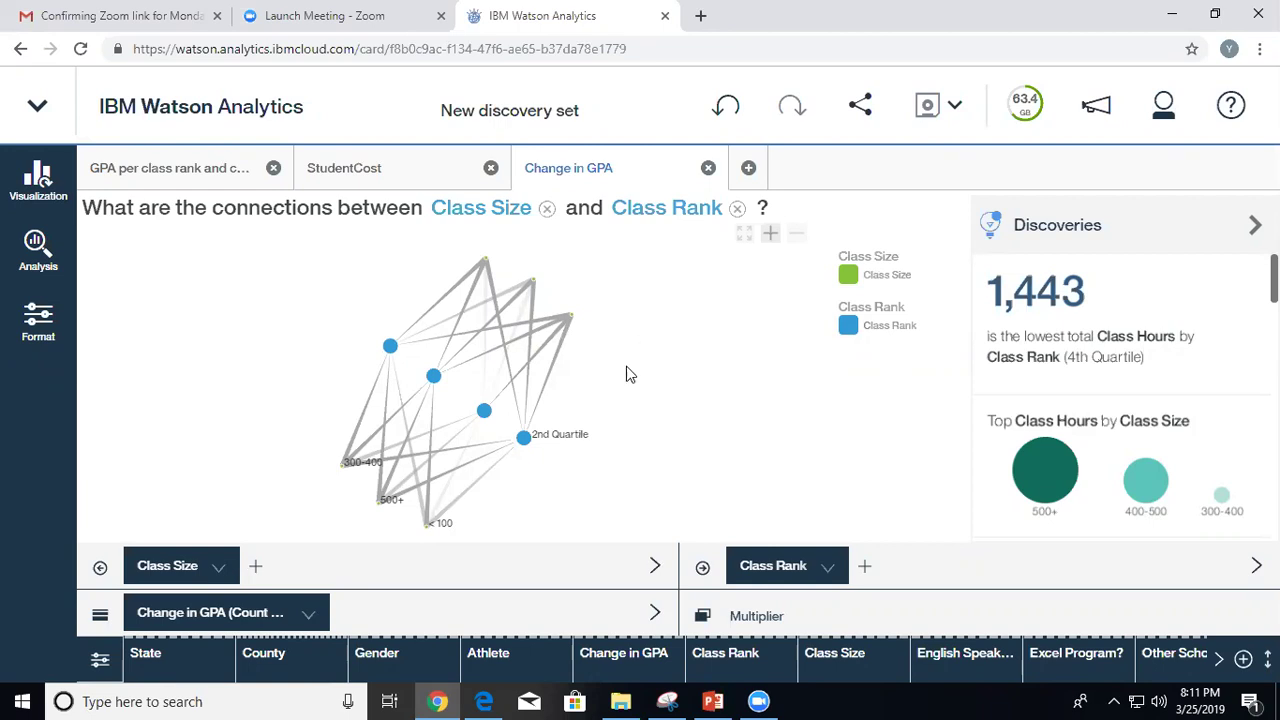
# Add a new page to the discovery set with a geospatial Map visualization.
pyautogui.click(749, 168)
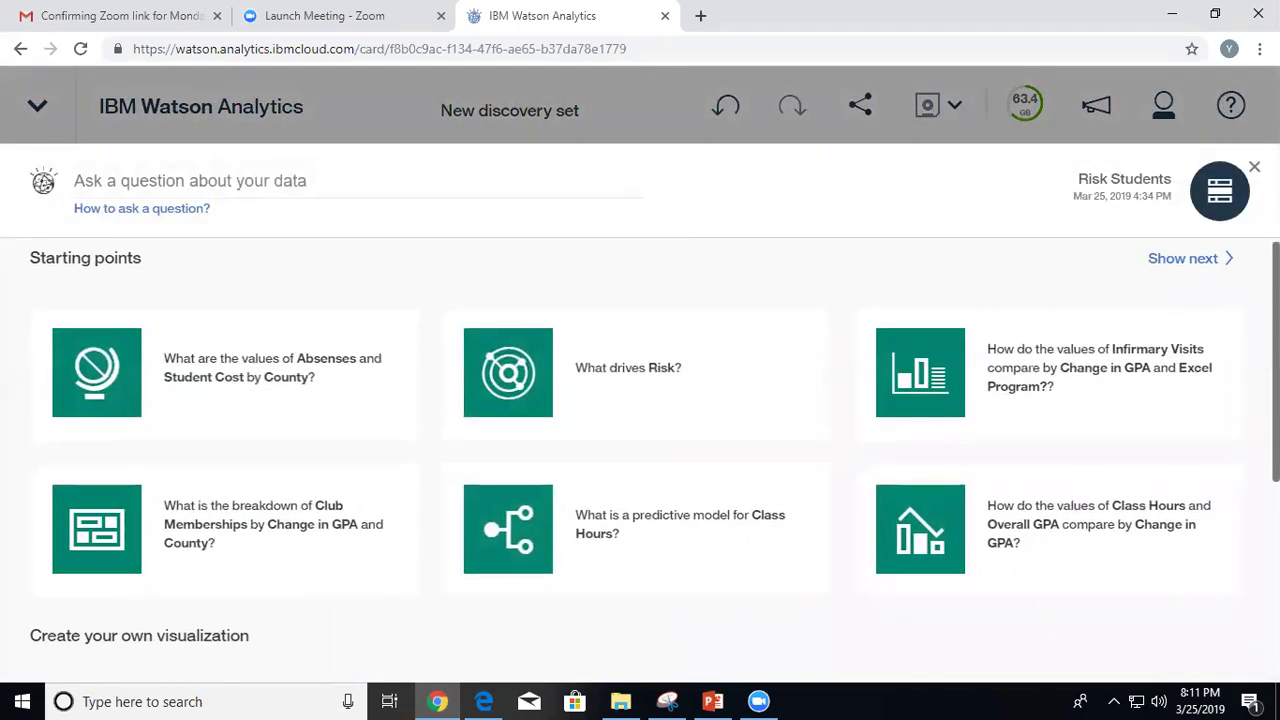
pyautogui.scroll(-4, 640, 450)
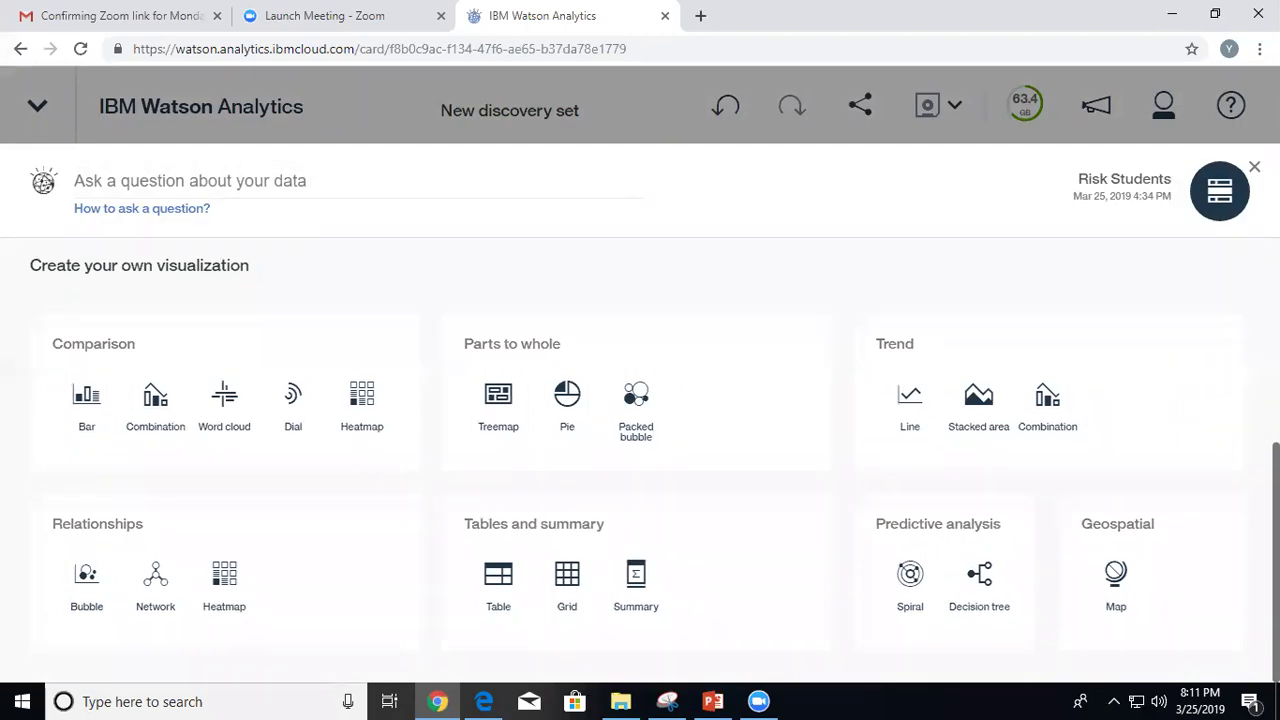
pyautogui.click(1115, 570)
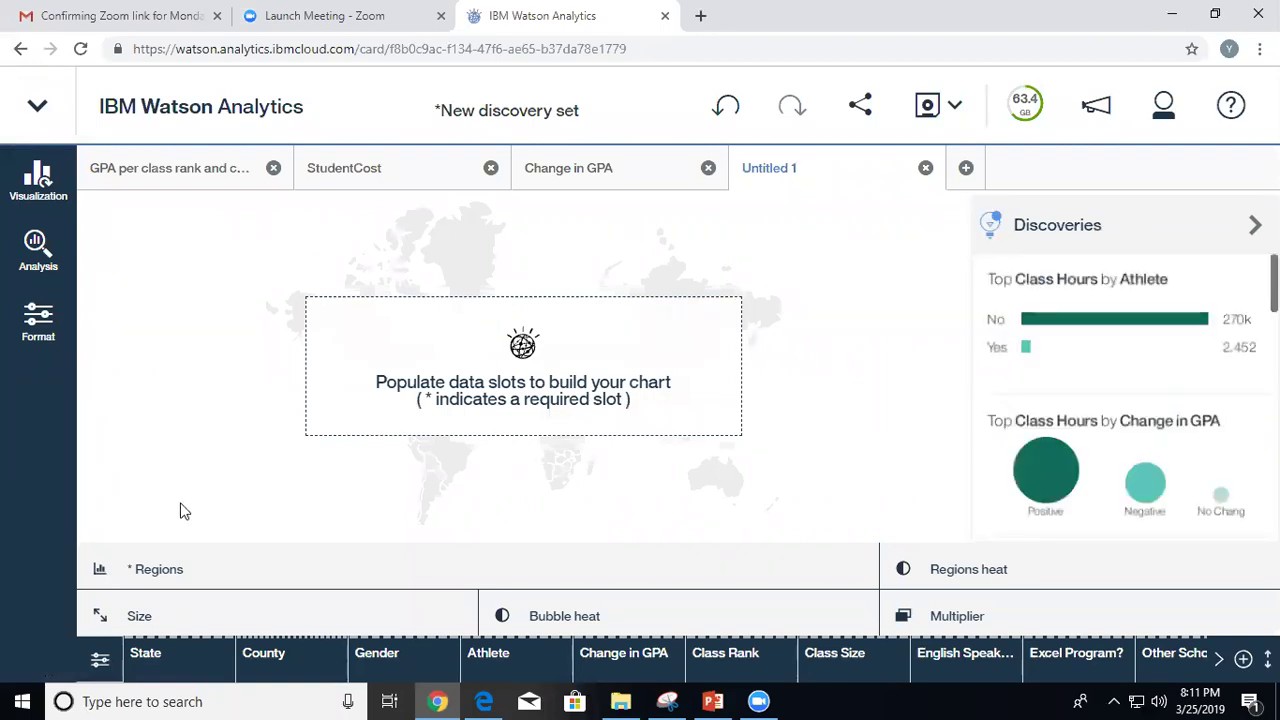
# Assign County as the map's Regions and Overall GPA as its Regions heat.
pyautogui.click(160, 572)
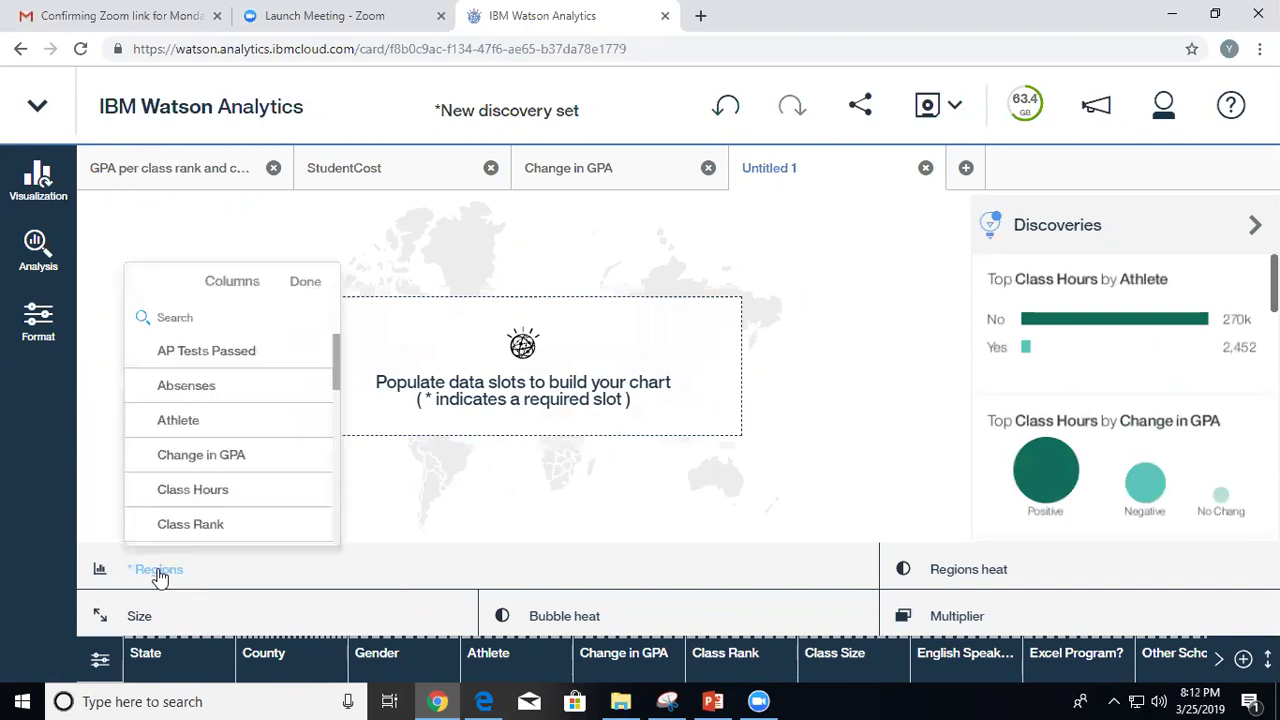
pyautogui.click(183, 318)
pyautogui.write('couty')
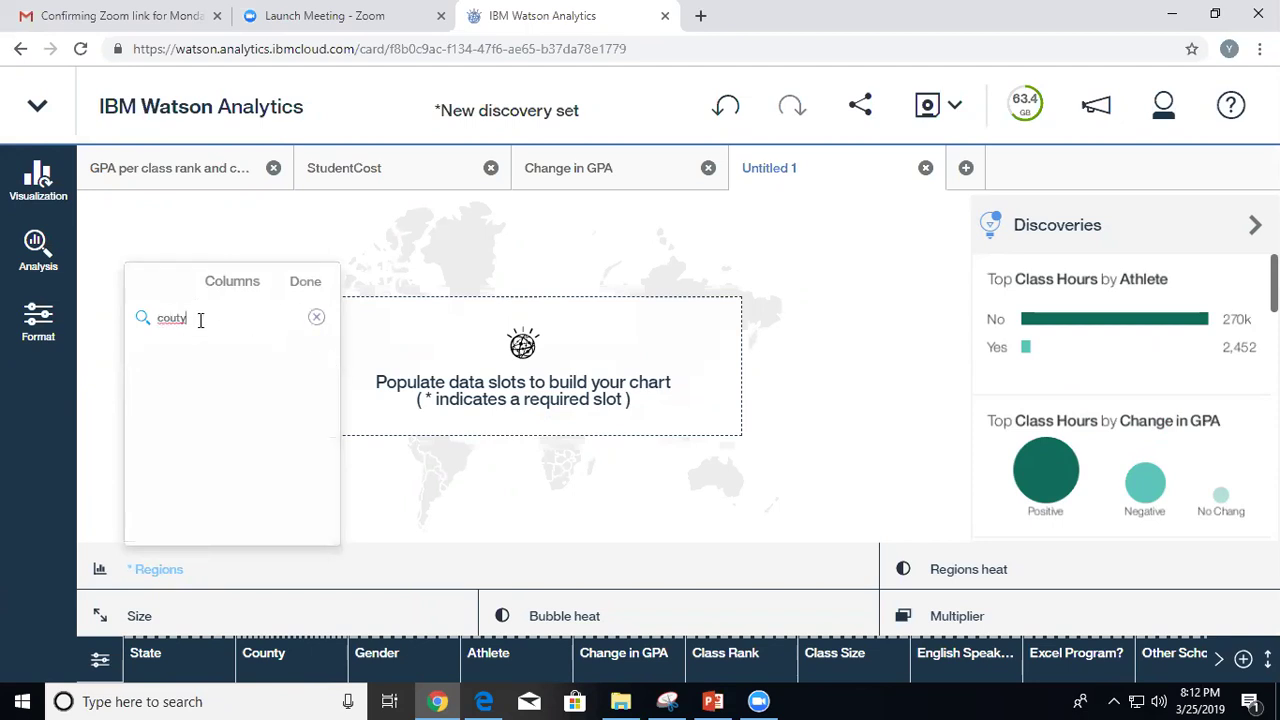
pyautogui.press('BackSpace')
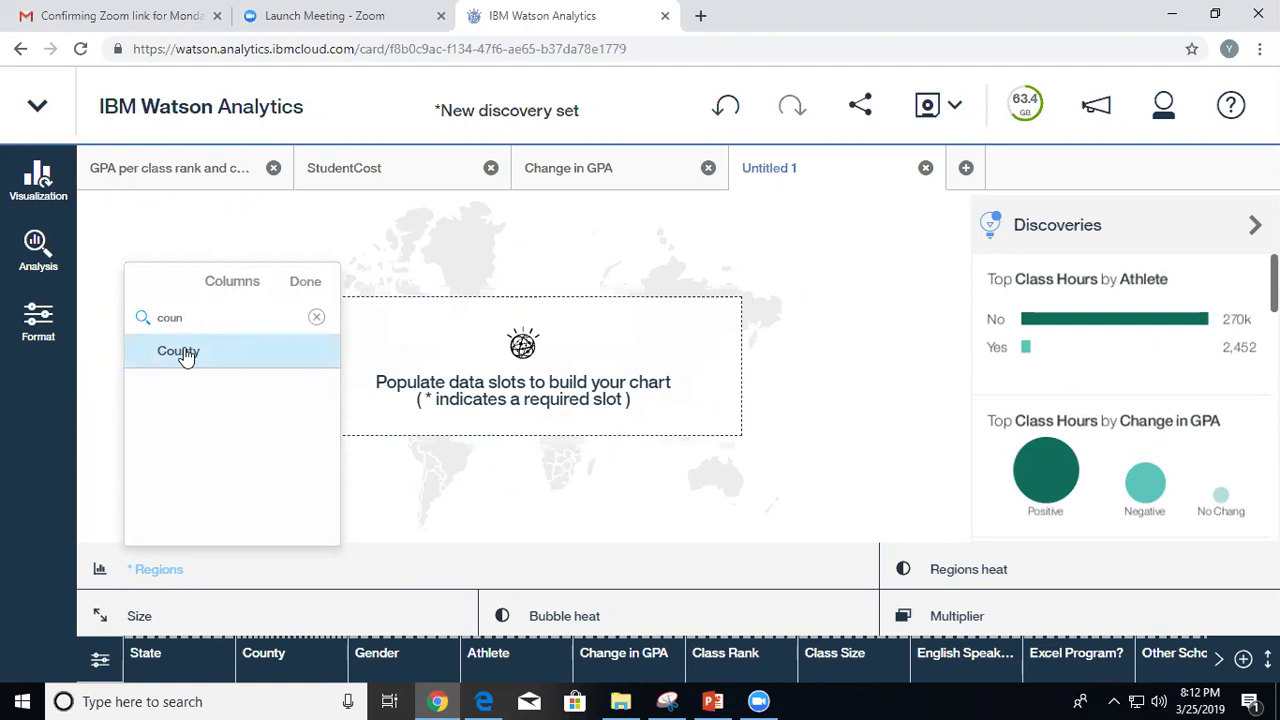
pyautogui.click(183, 352)
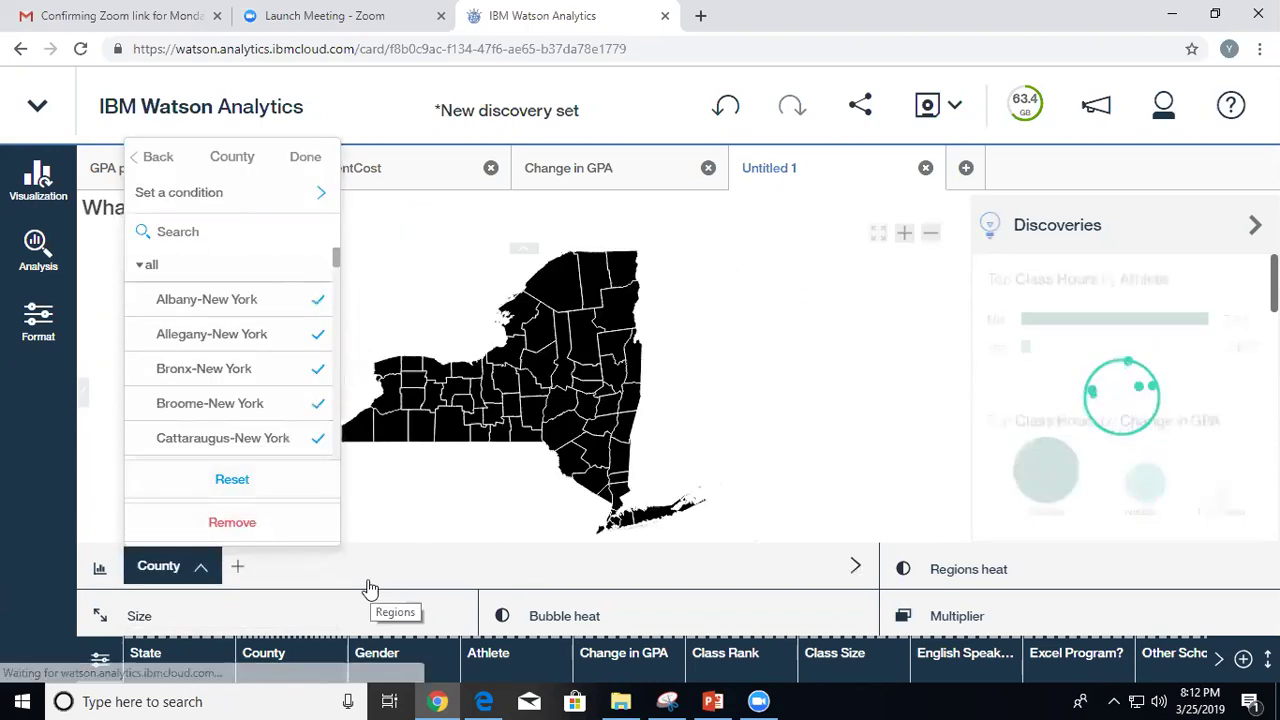
pyautogui.click(392, 323)
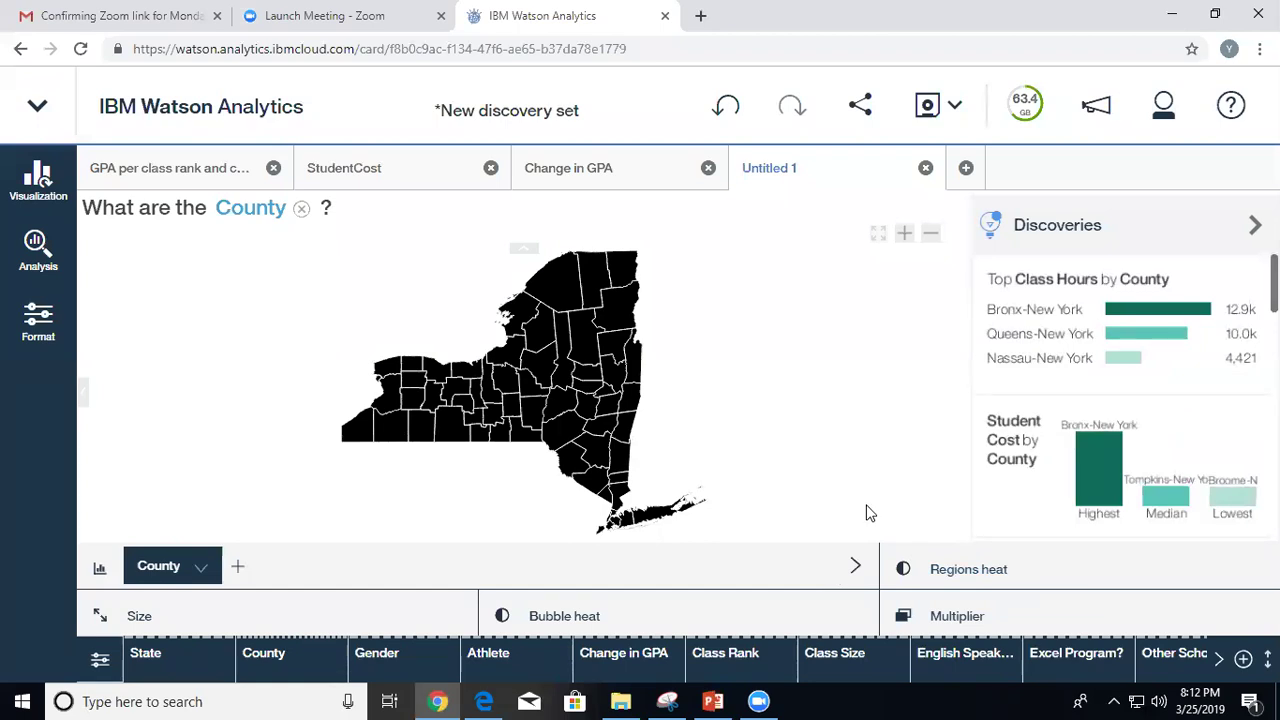
pyautogui.click(955, 569)
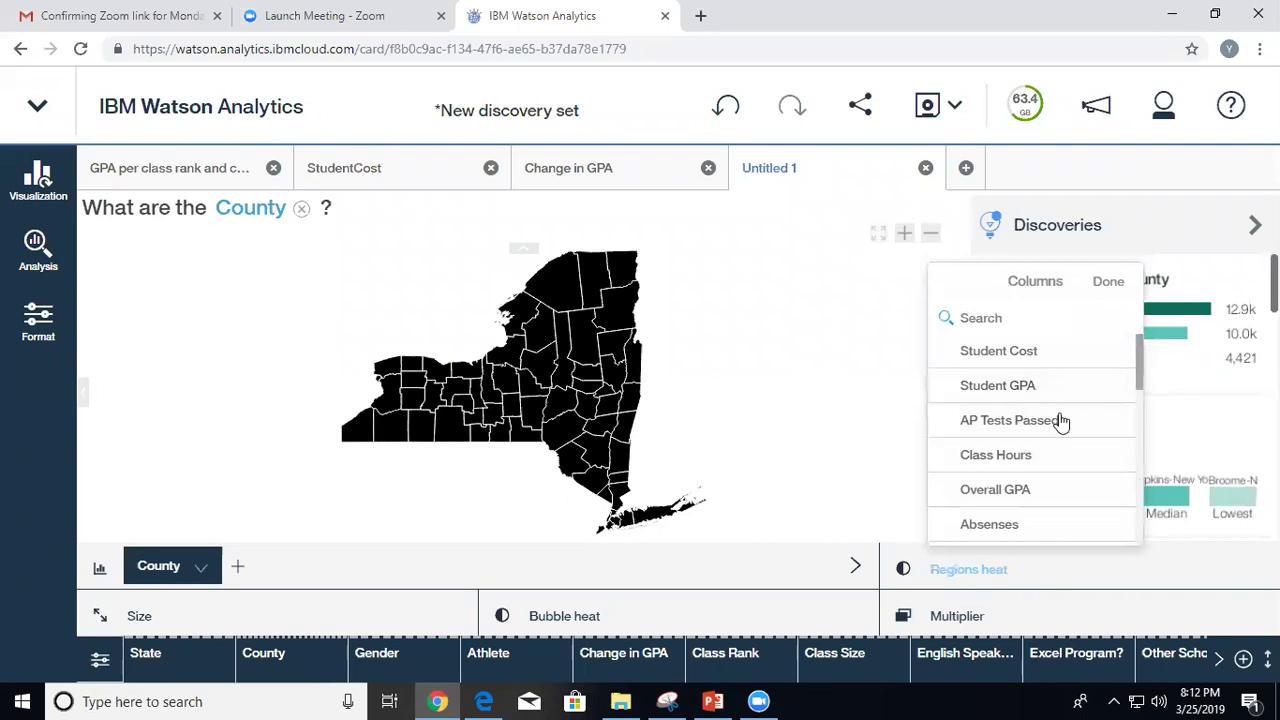
pyautogui.click(1000, 490)
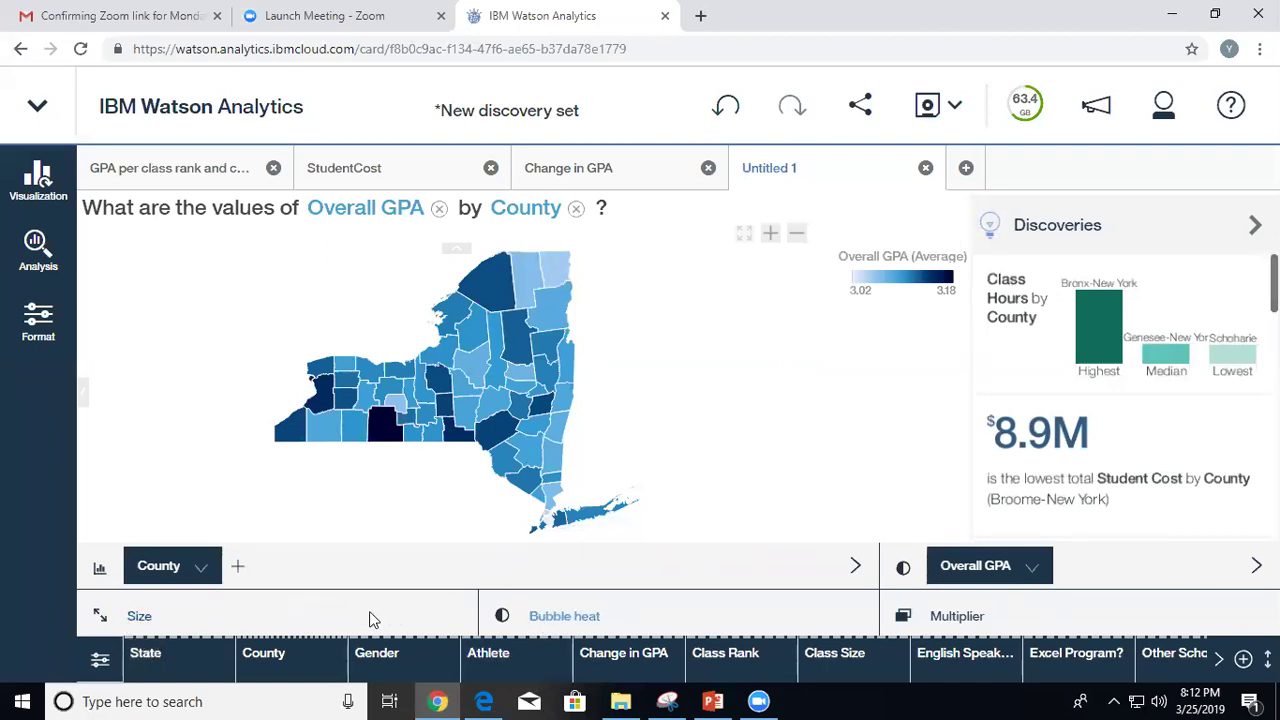
# Size the map's bubbles by Absenses and summarize that measure as Average.
pyautogui.moveTo(392, 433)
pyautogui.click(133, 617)
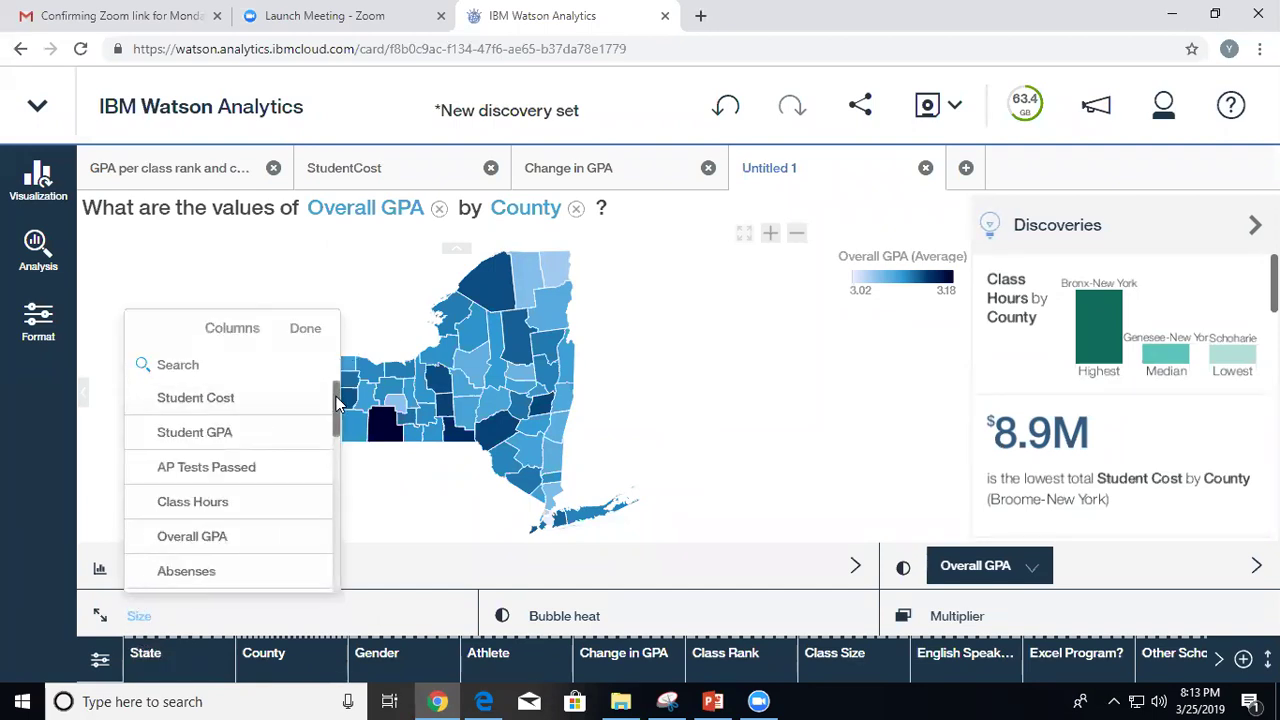
pyautogui.click(186, 571)
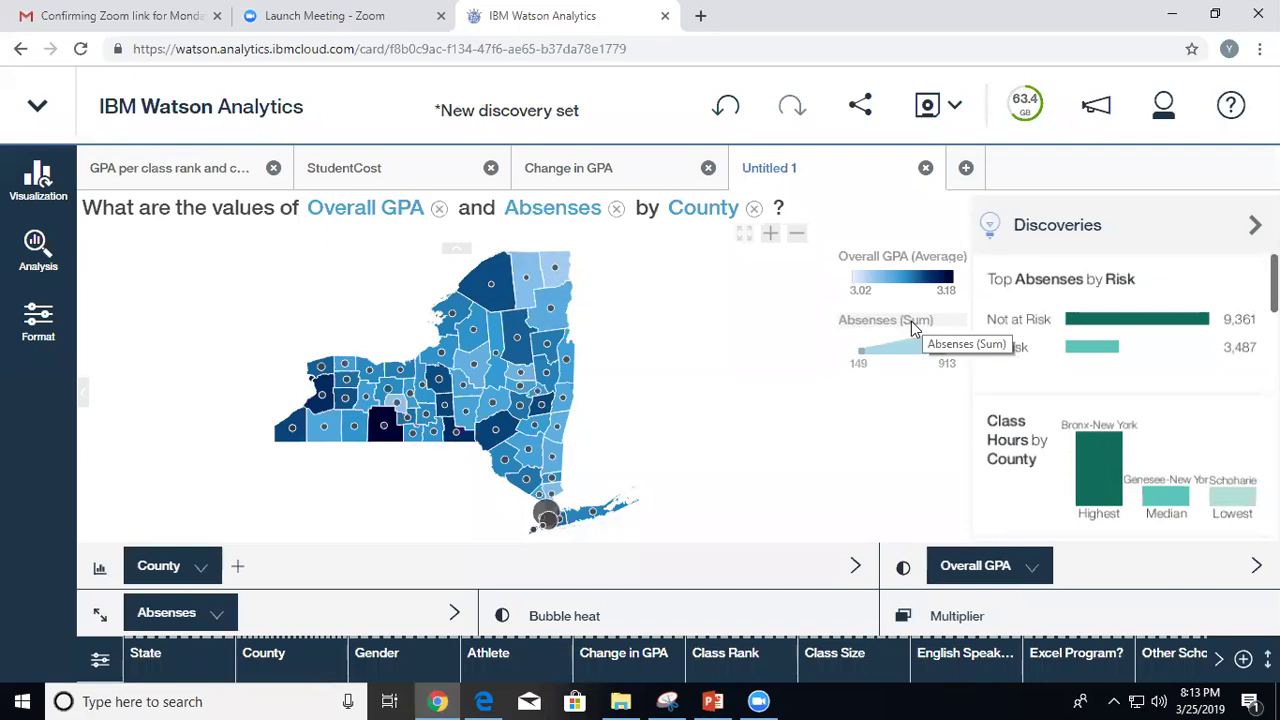
pyautogui.click(911, 327)
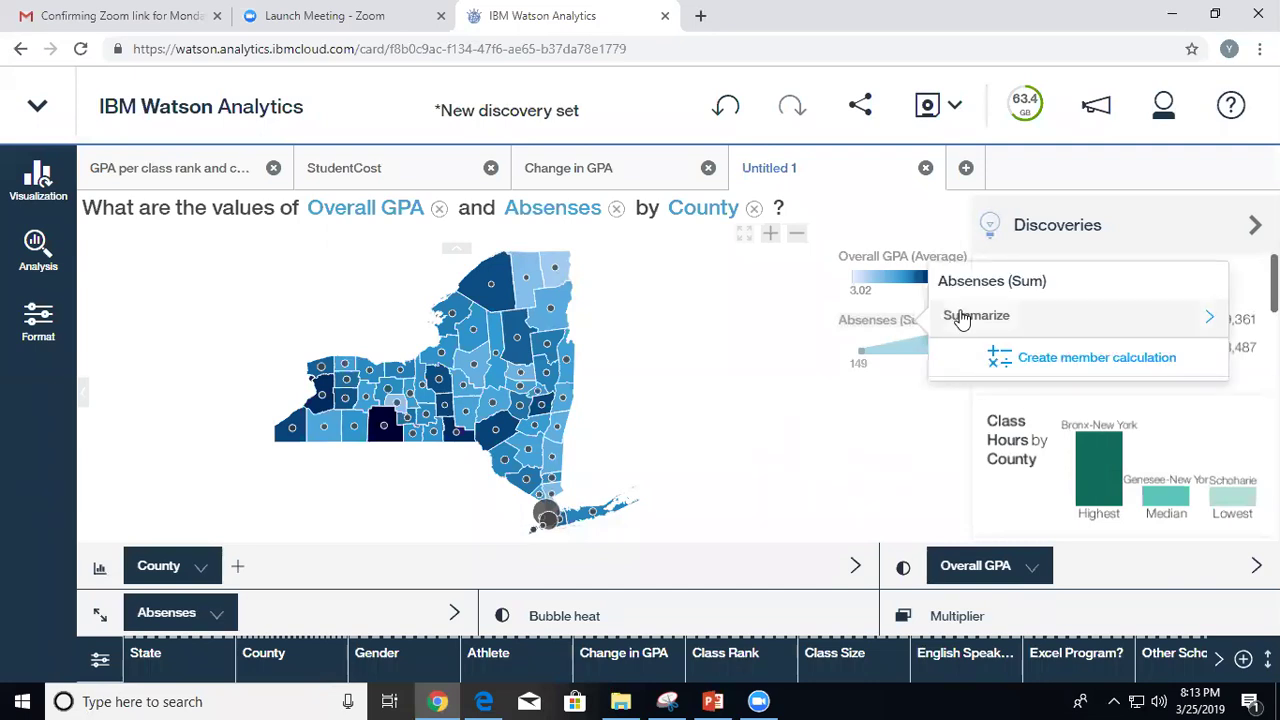
pyautogui.click(960, 316)
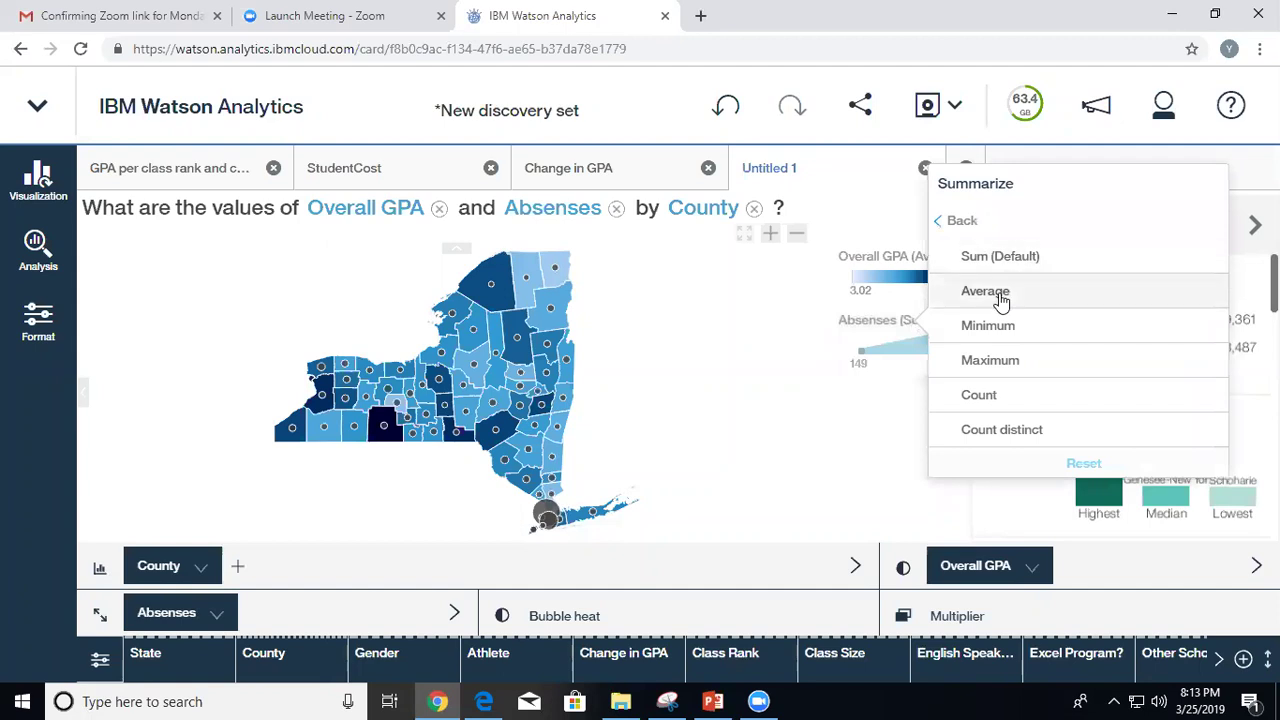
pyautogui.click(997, 292)
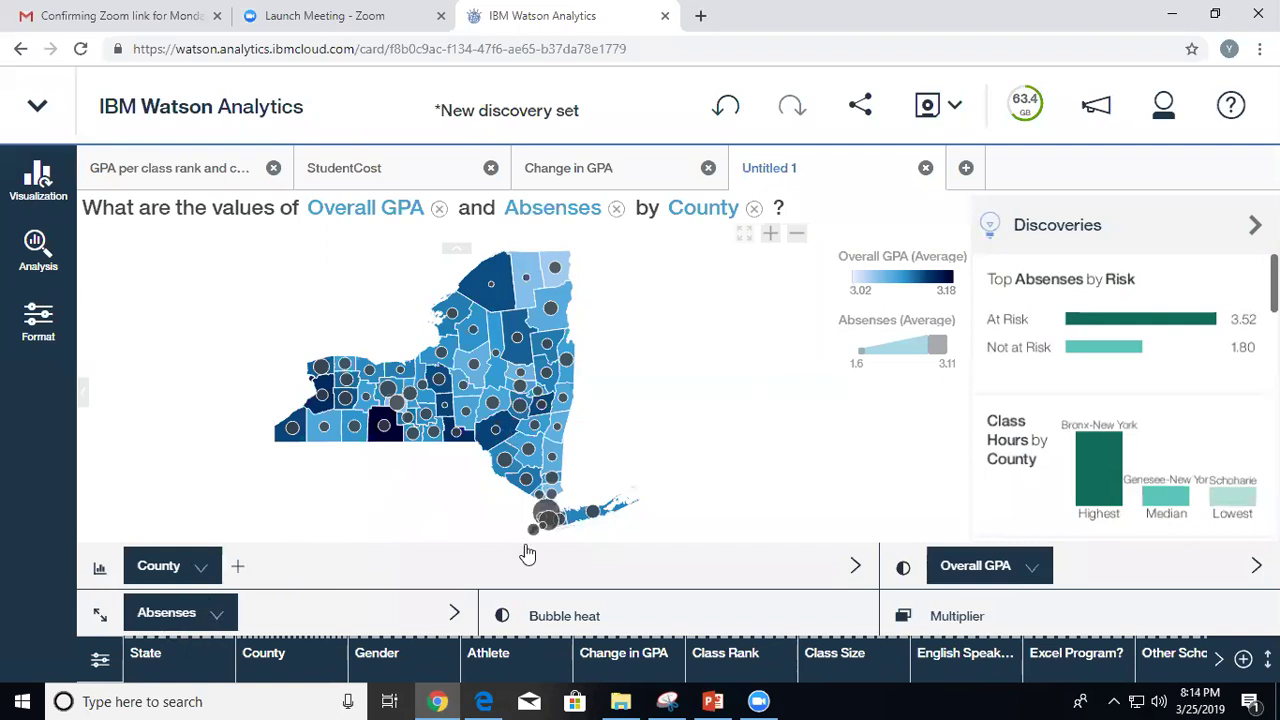
# Colour the map's bubbles by Student Cost as Bubble heat, summarized as Average.
pyautogui.click(531, 621)
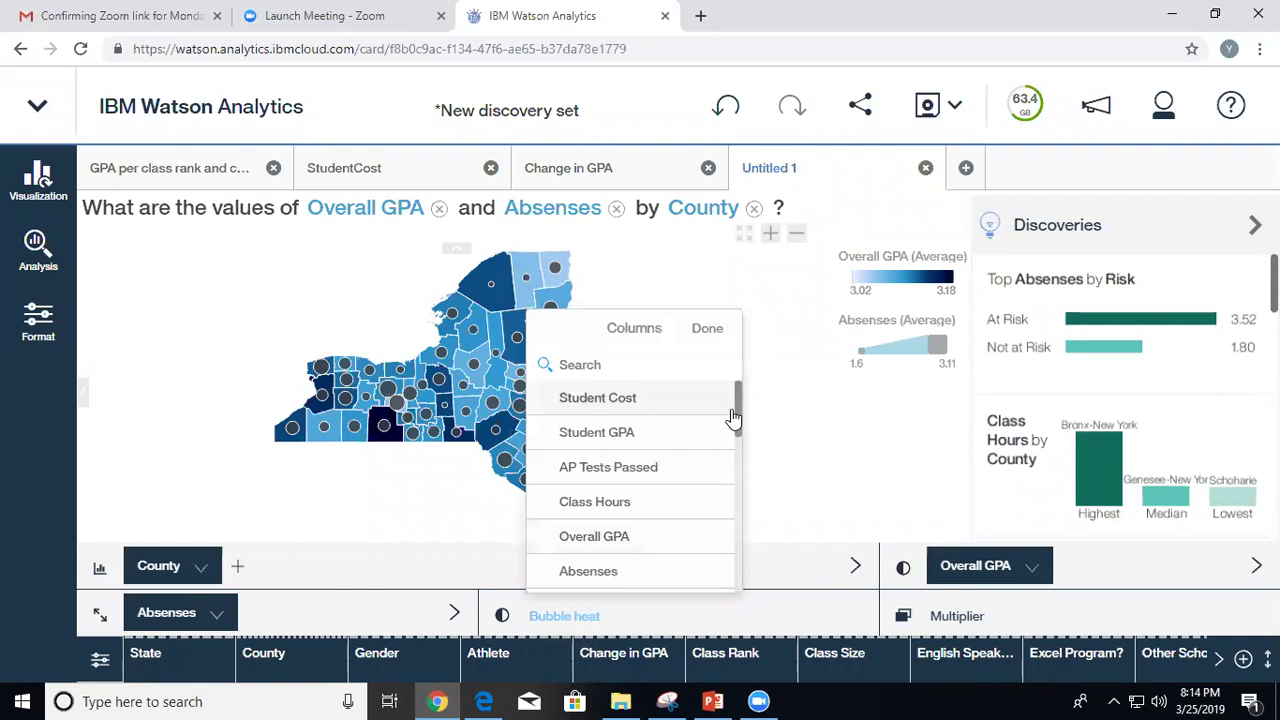
pyautogui.click(612, 400)
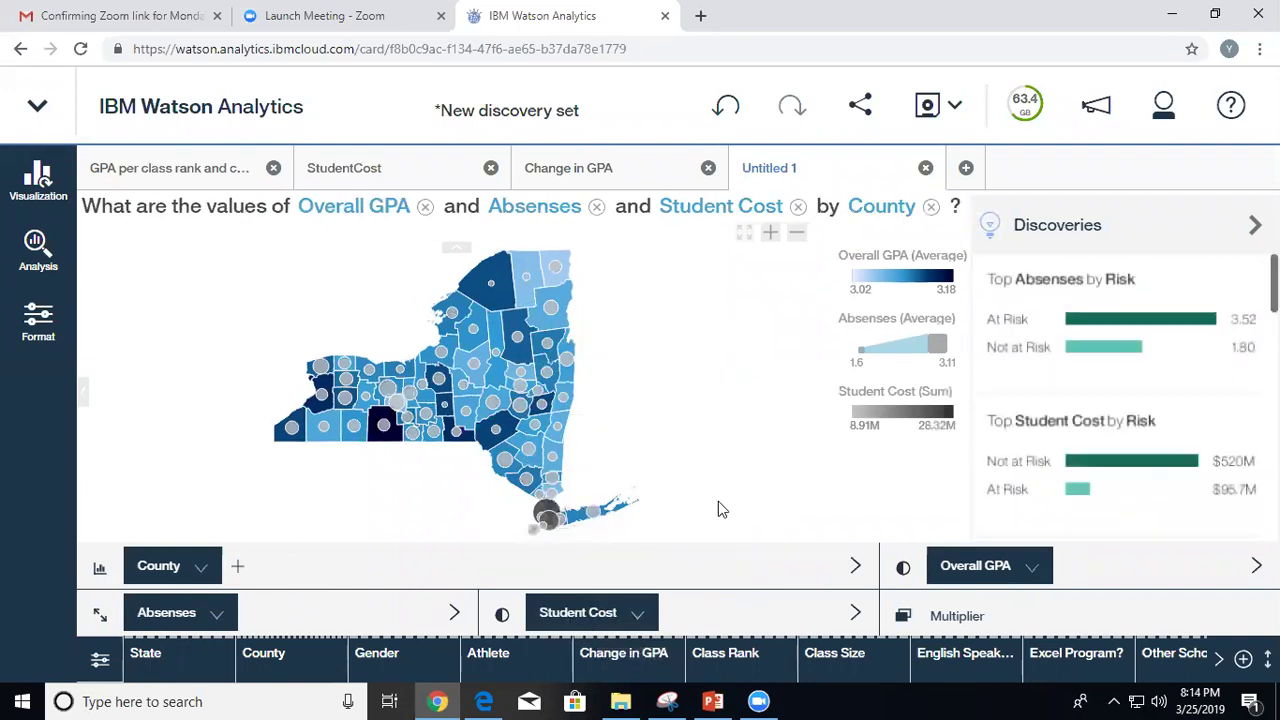
pyautogui.click(921, 417)
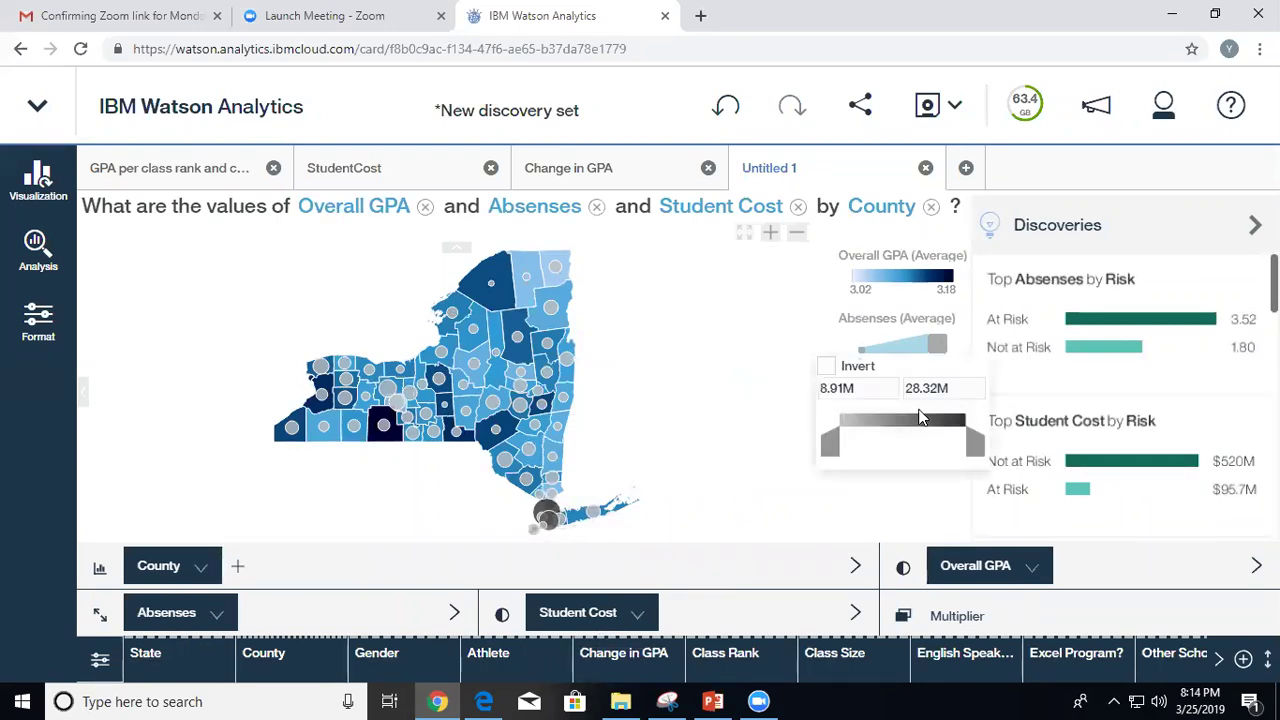
pyautogui.click(738, 443)
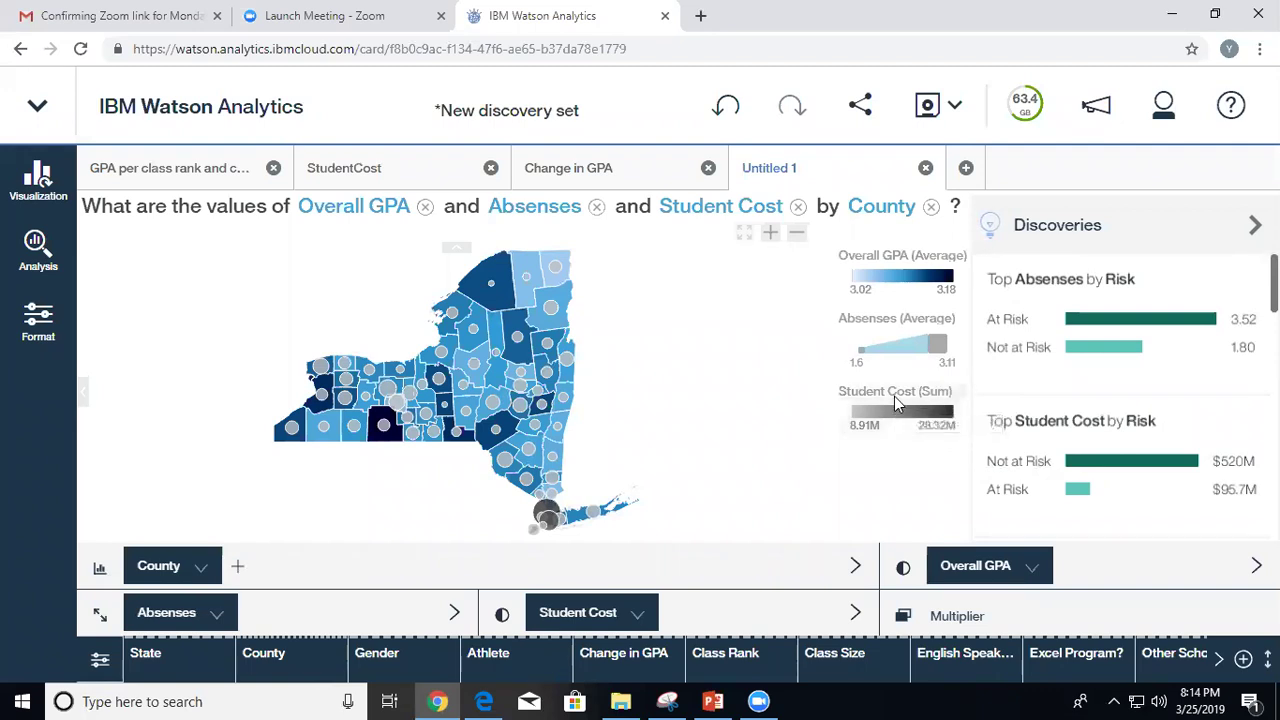
pyautogui.click(894, 396)
pyautogui.click(990, 390)
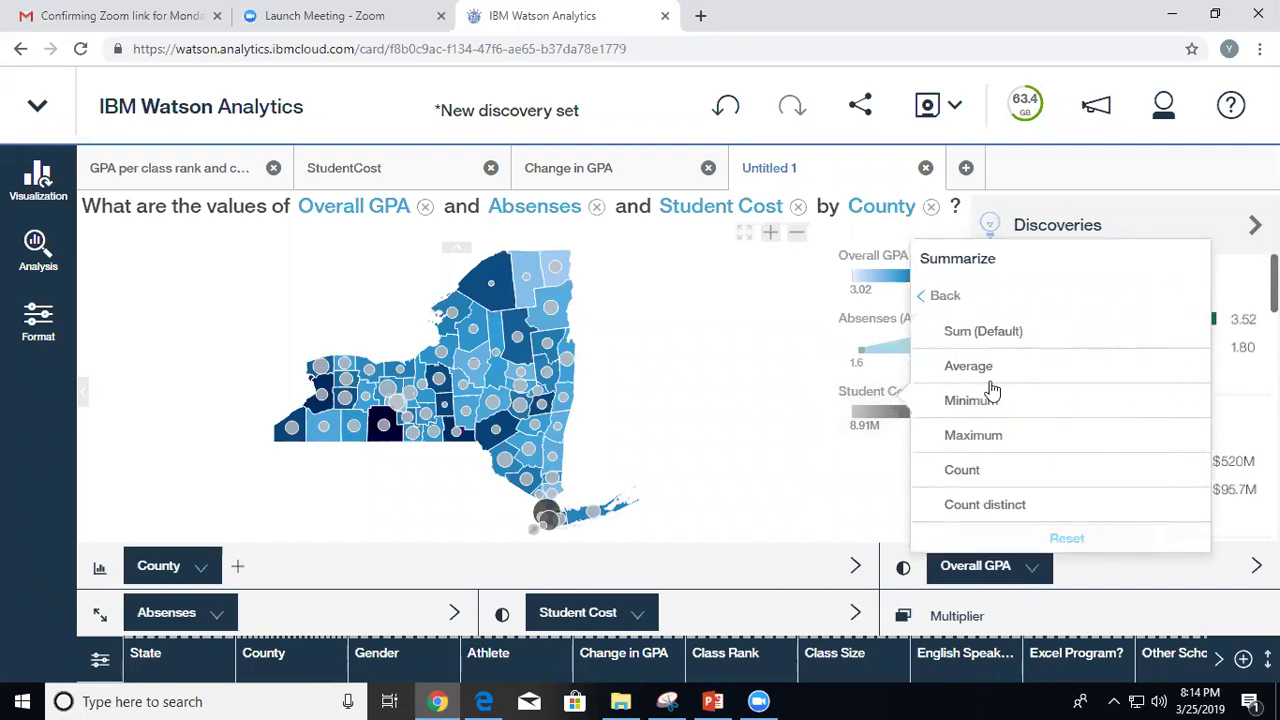
pyautogui.click(1026, 369)
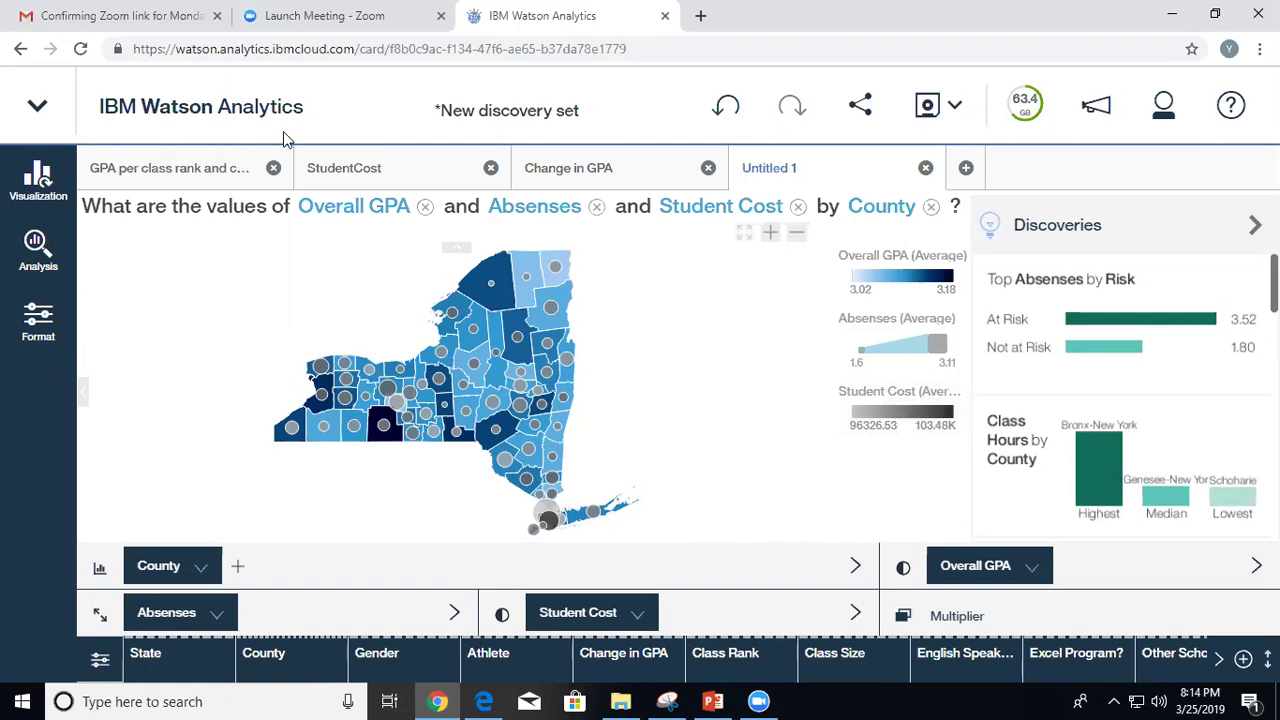
# Rename the map page as Map and save the discovery set.
pyautogui.click(790, 175)
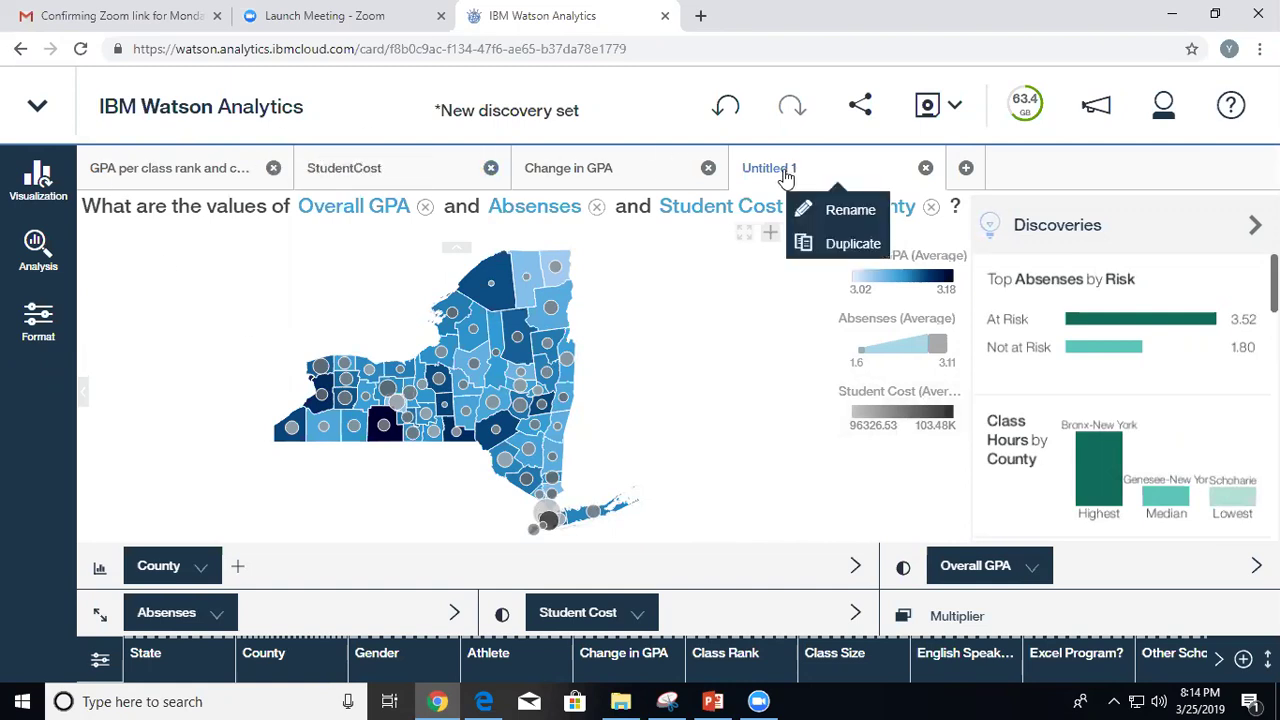
pyautogui.click(812, 209)
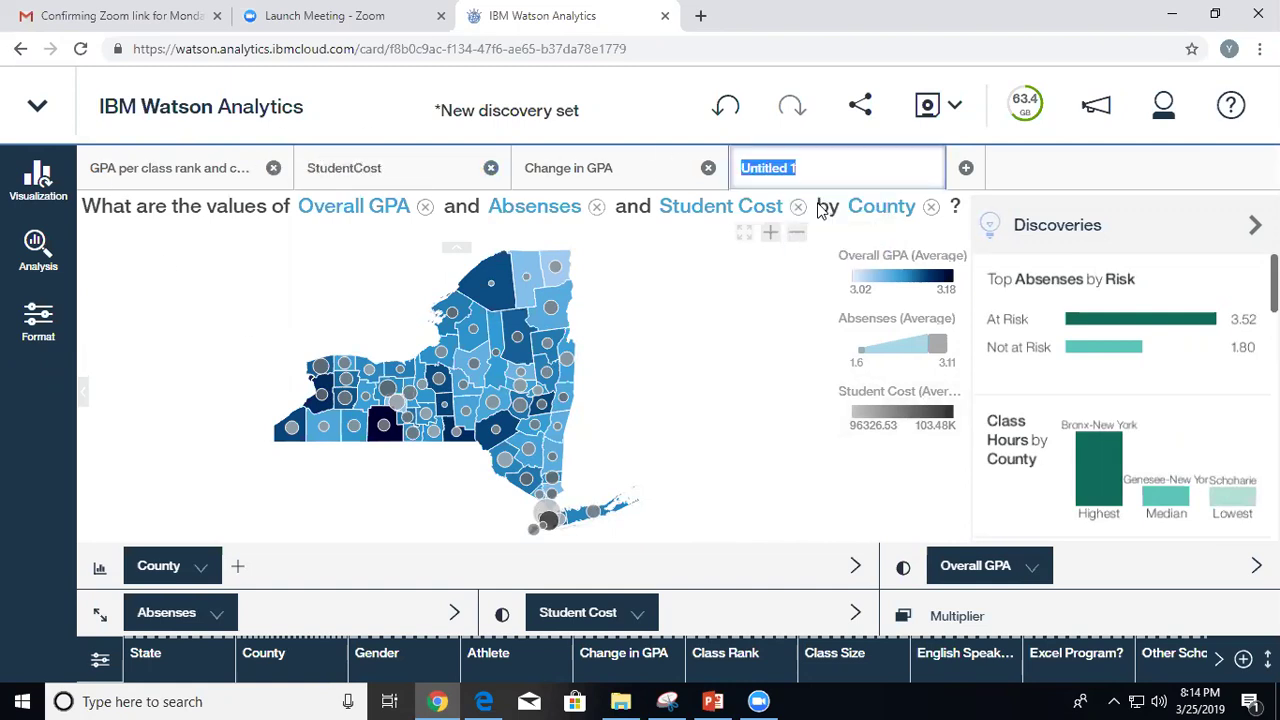
pyautogui.write('Map')
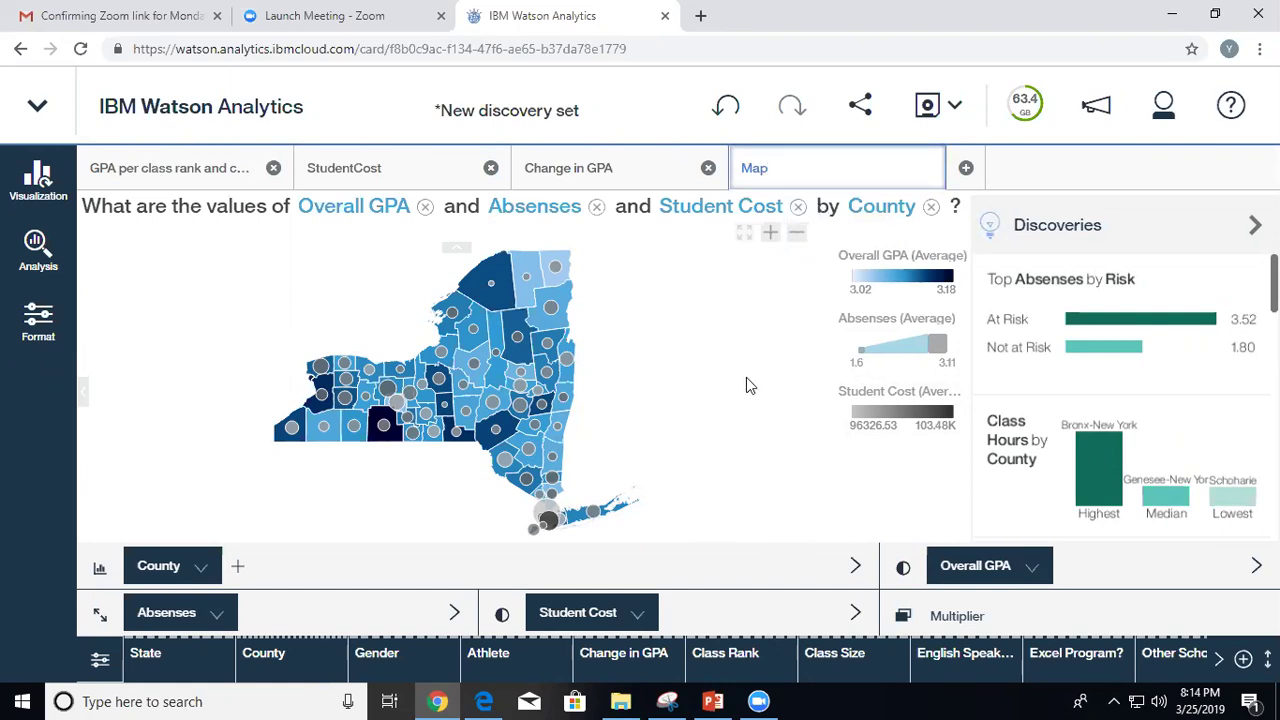
pyautogui.click(746, 378)
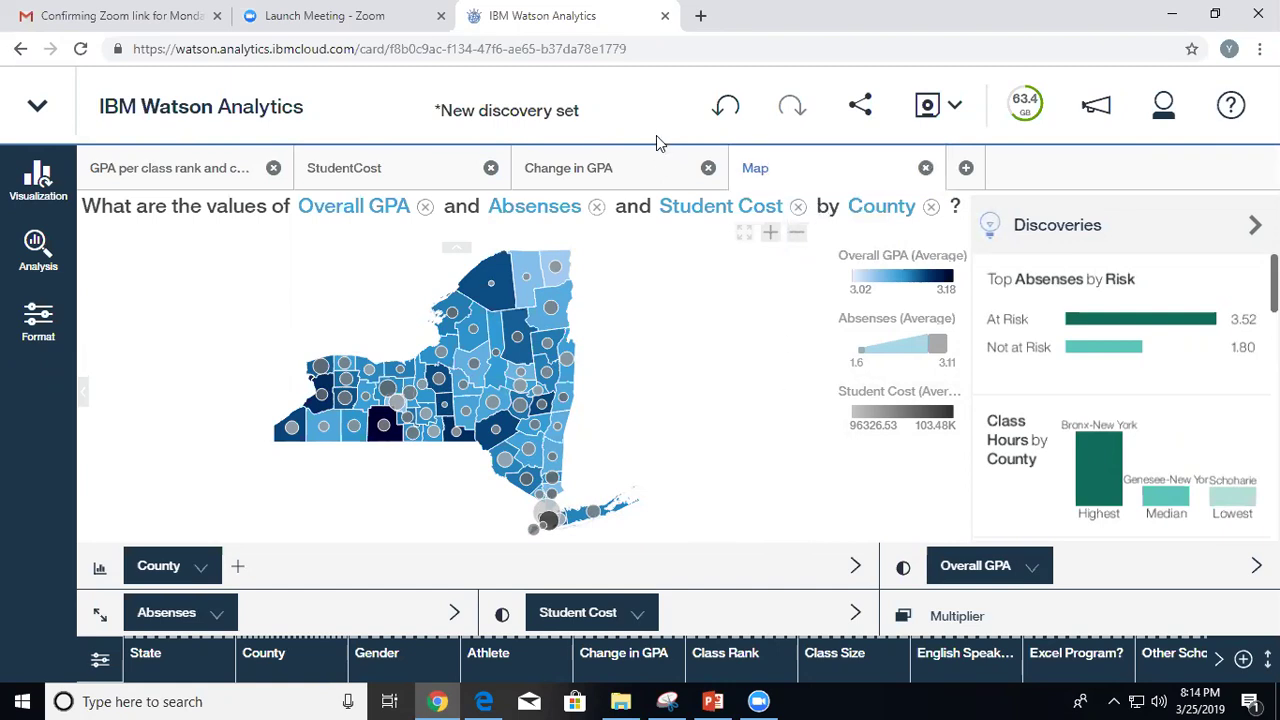
pyautogui.click(927, 106)
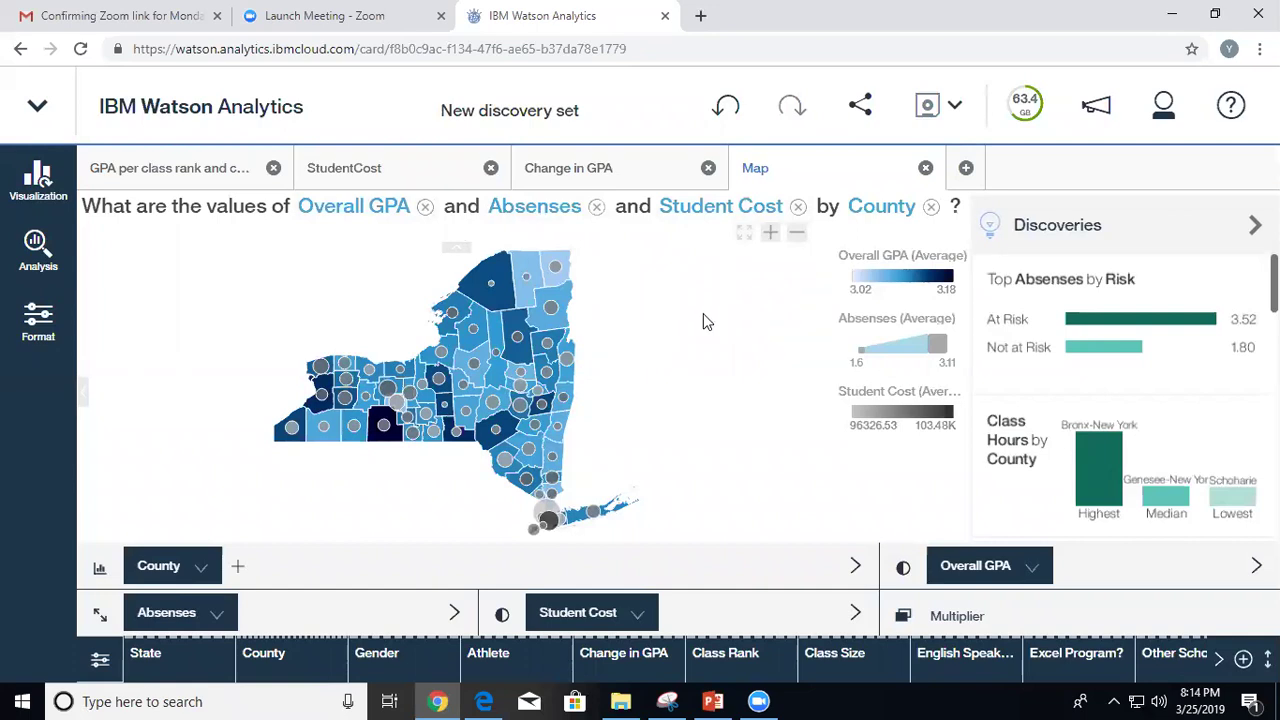
# Create a new Dashboard display named New dashboard, using the layout with four equal panes in two rows.
pyautogui.click(206, 116)
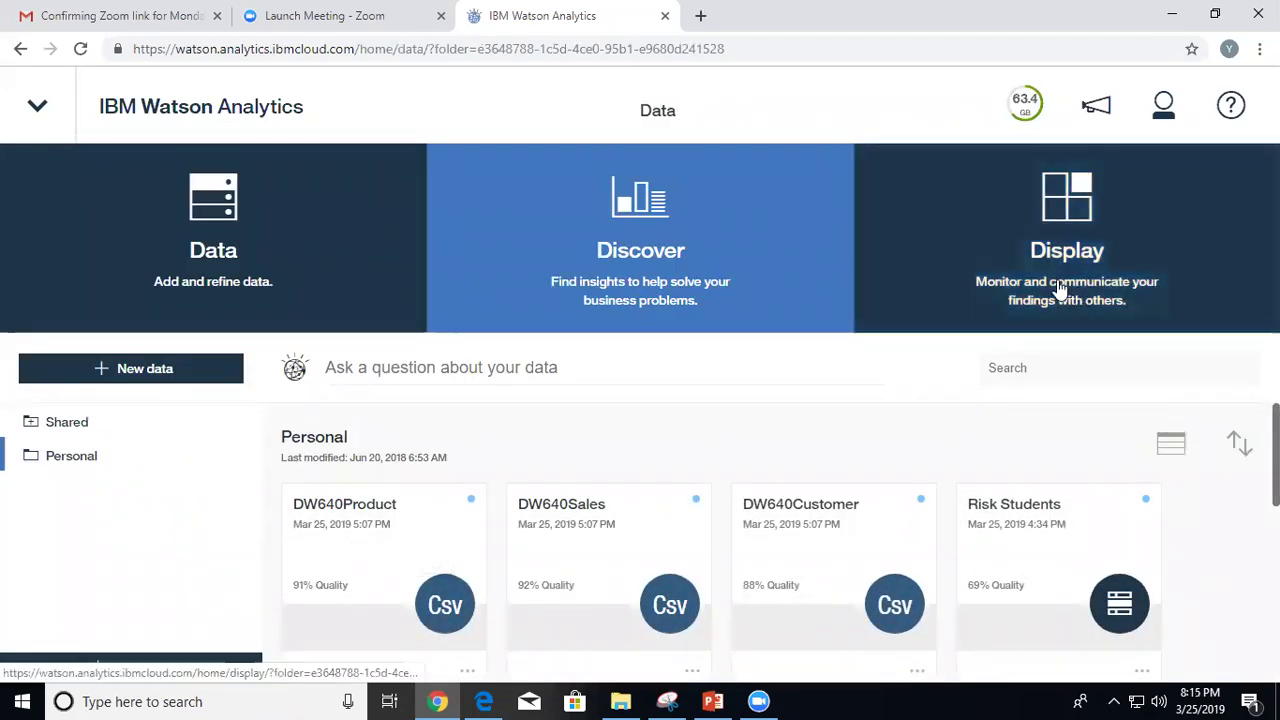
pyautogui.click(1046, 276)
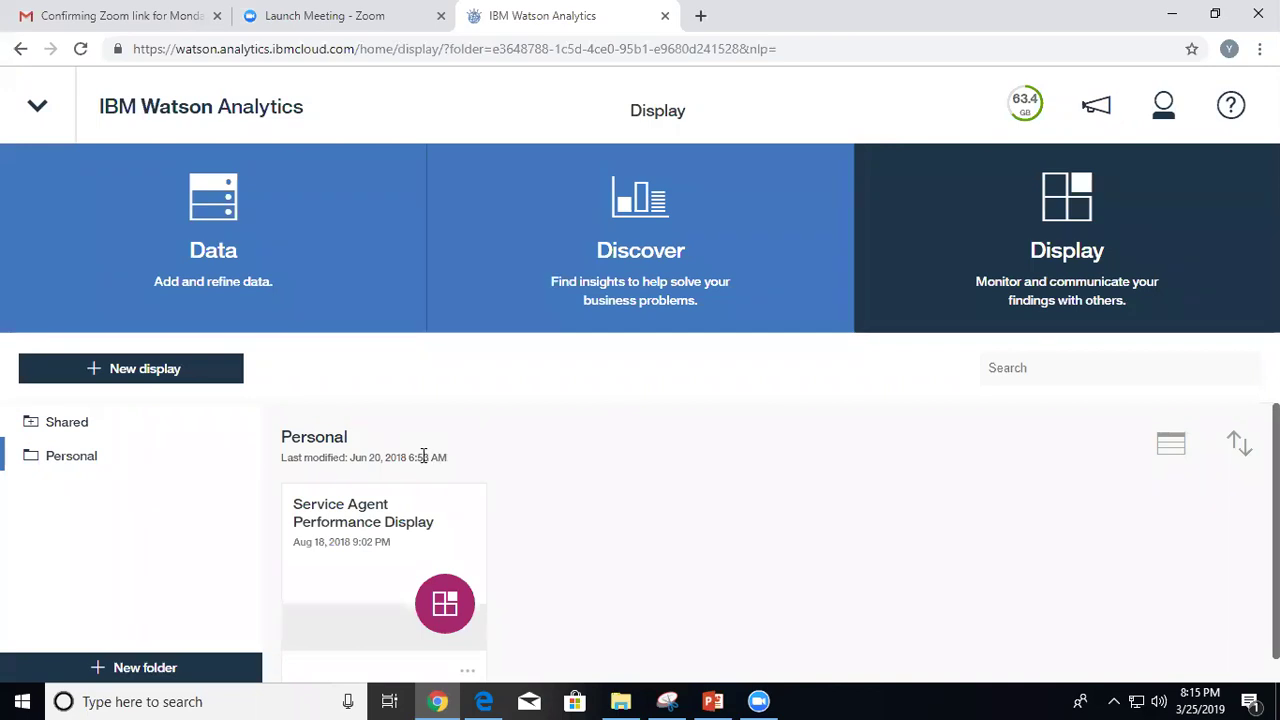
pyautogui.click(127, 372)
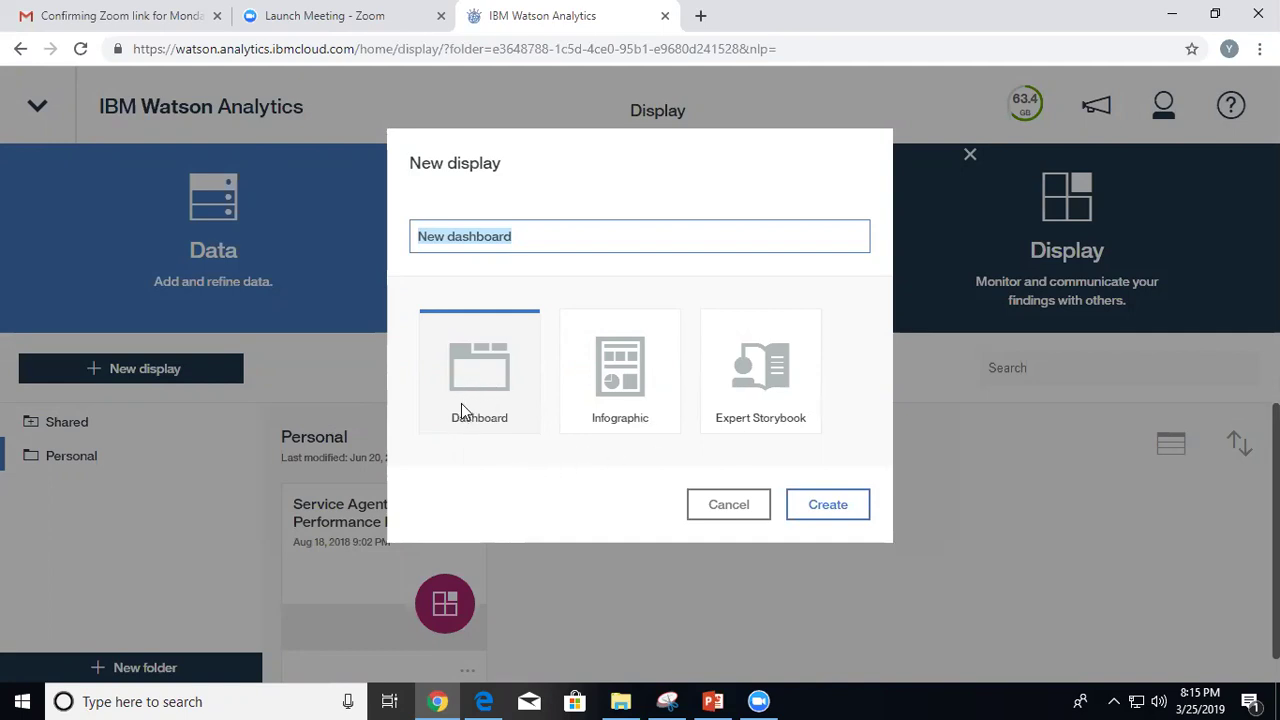
pyautogui.click(845, 504)
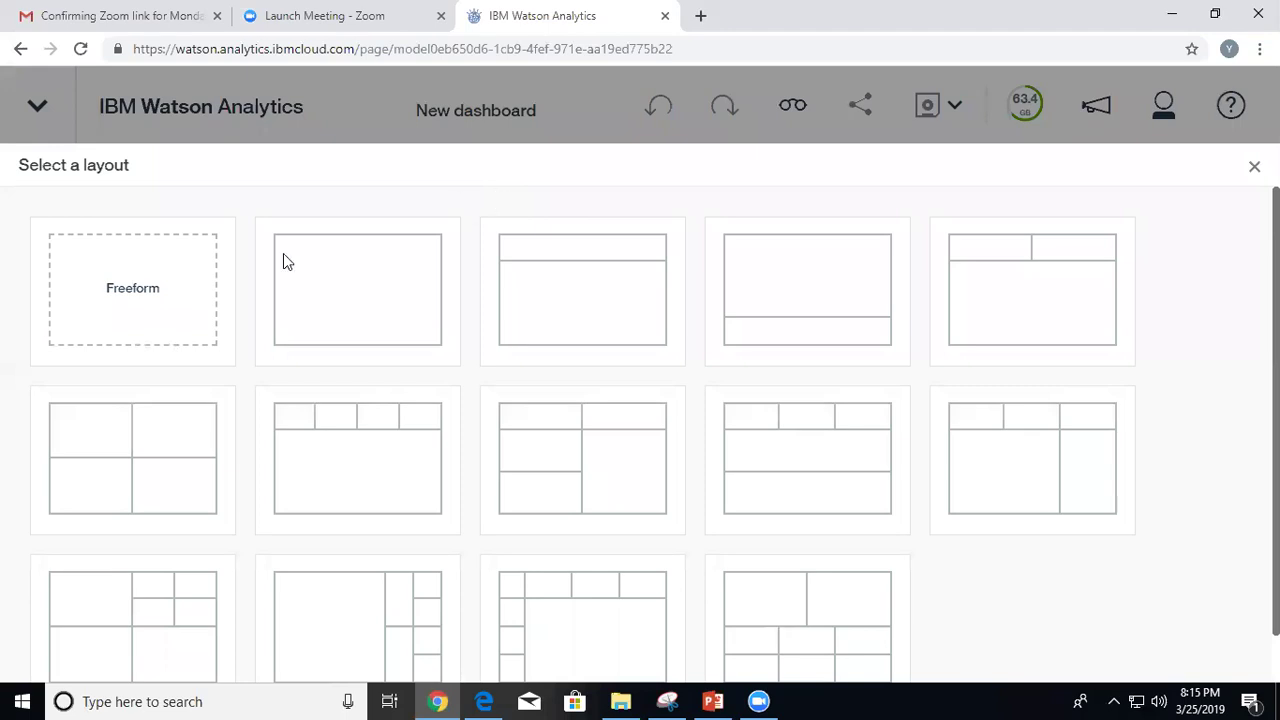
pyautogui.click(101, 466)
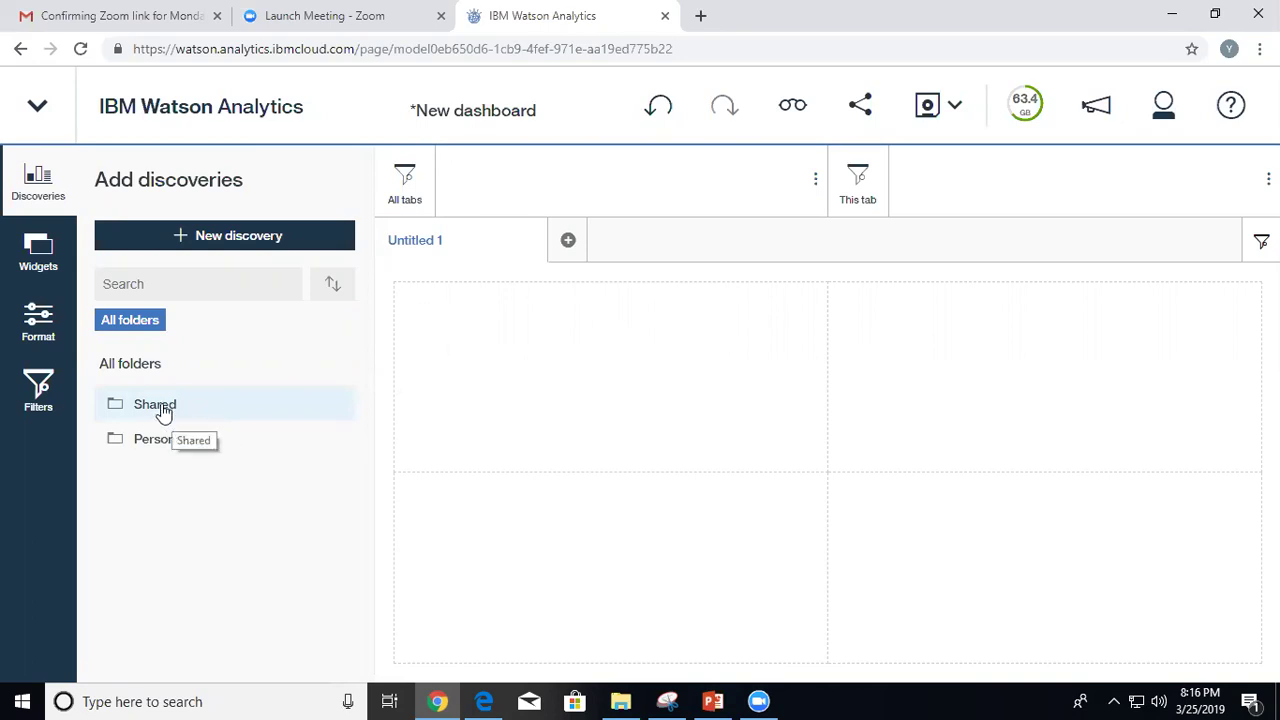
# Find New discovery set in the Personal folder and expand its list of discoveries.
pyautogui.click(172, 452)
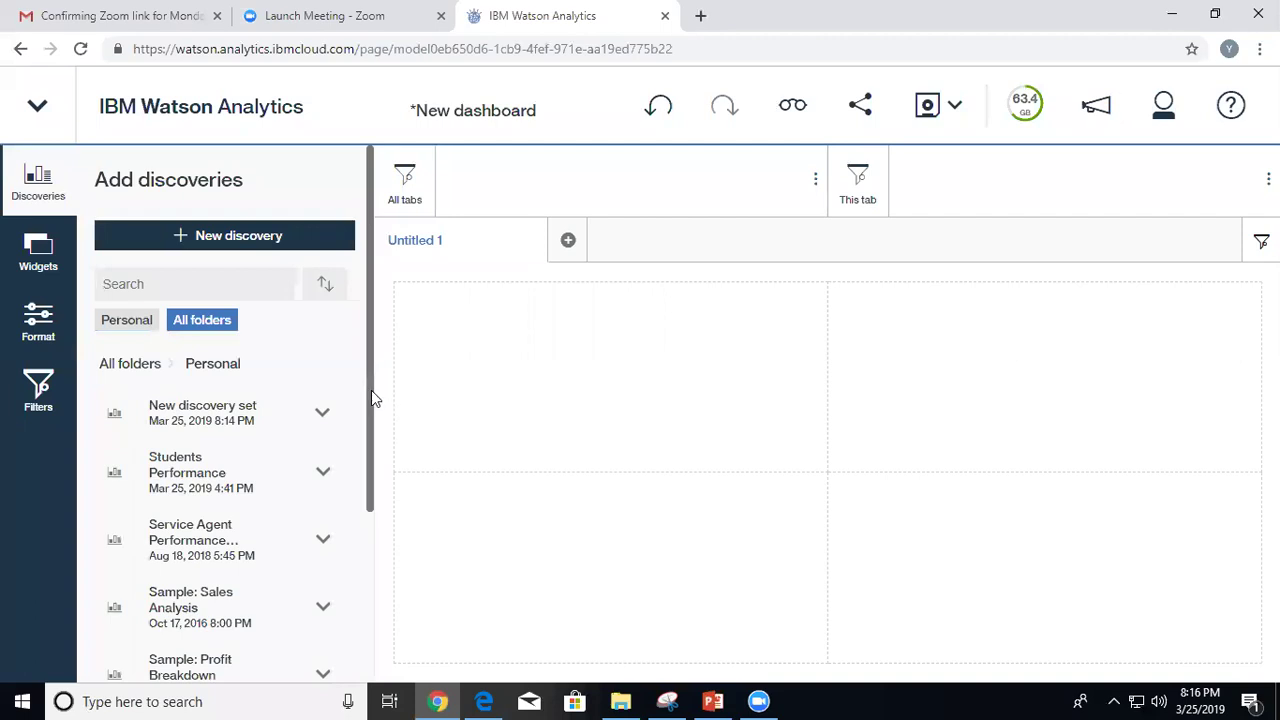
pyautogui.moveTo(371, 390)
pyautogui.mouseDown()
pyautogui.moveTo(357, 491)
pyautogui.moveTo(386, 401)
pyautogui.mouseUp()
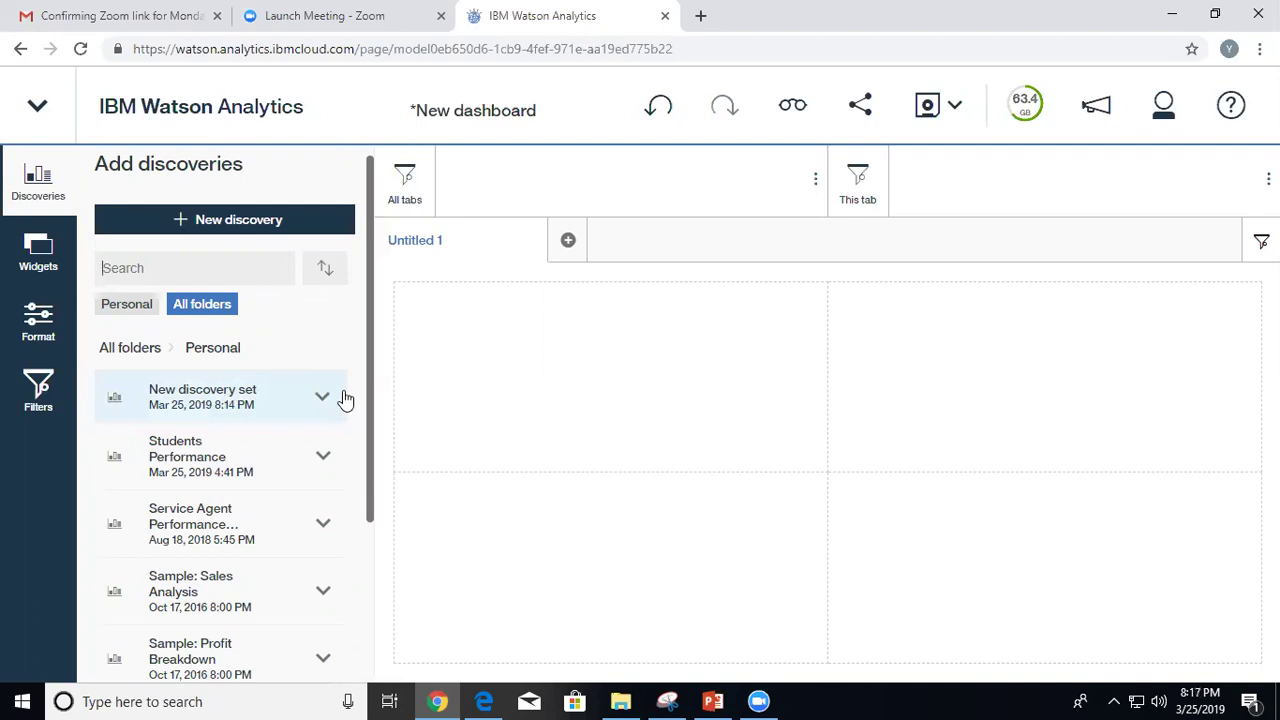
pyautogui.click(326, 400)
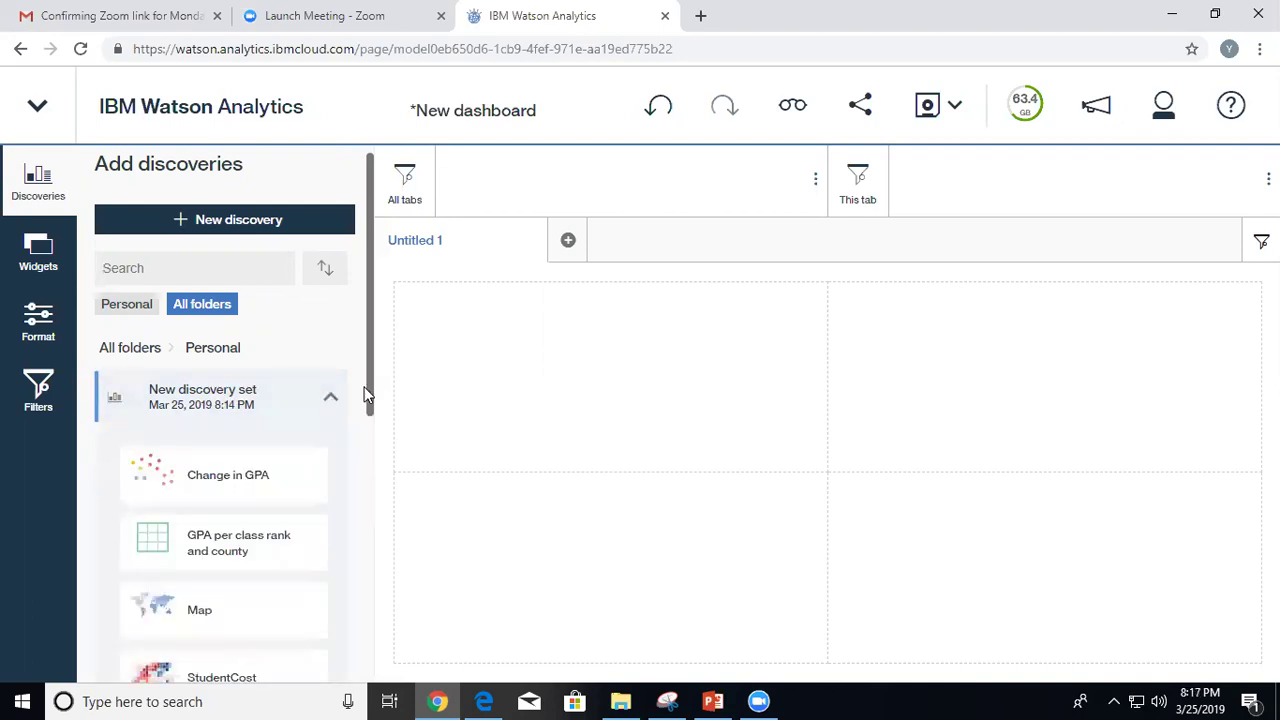
pyautogui.moveTo(369, 375); pyautogui.dragTo(362, 431)
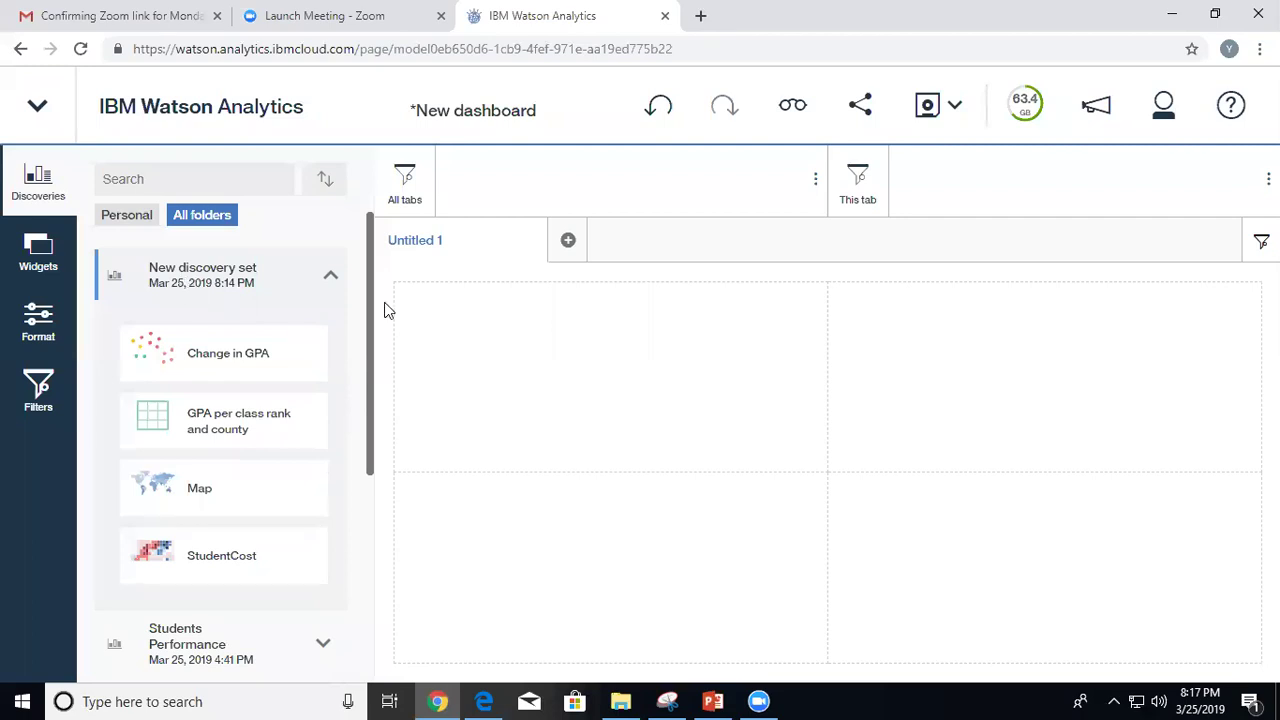
# Place the Change in GPA discovery in the dashboard's upper-left pane and maximize it.
pyautogui.click(172, 358)
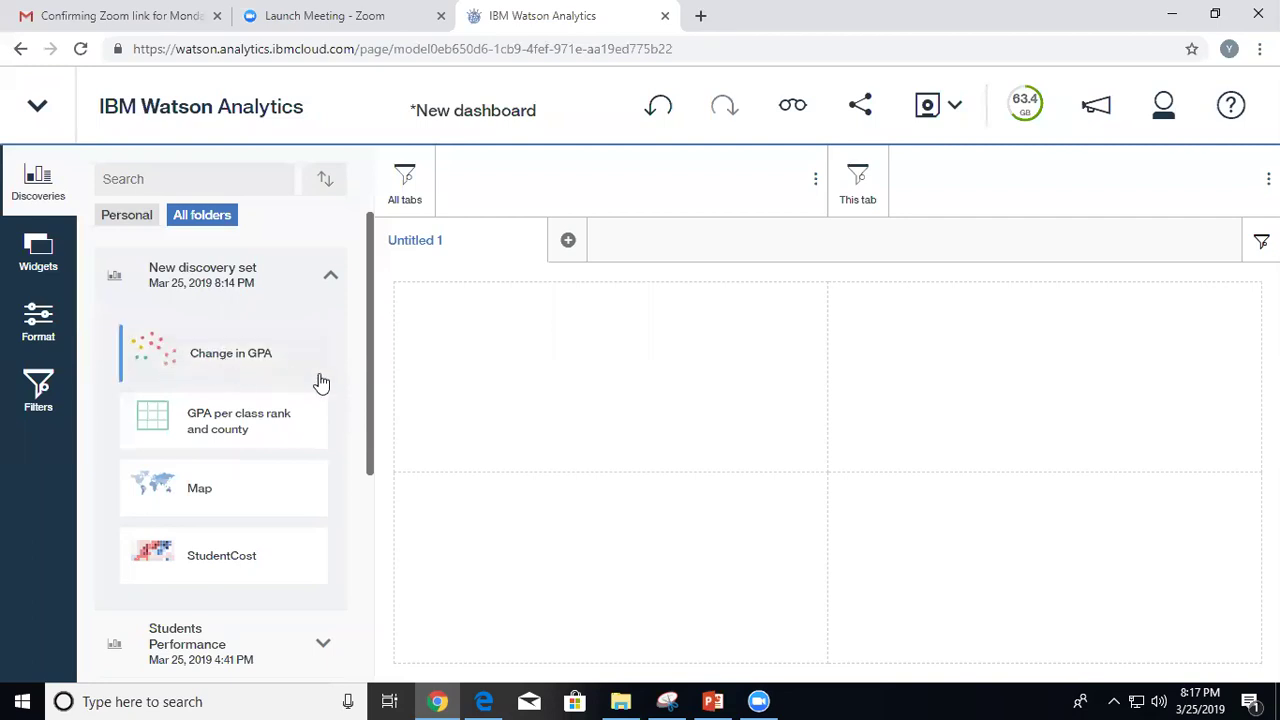
pyautogui.moveTo(189, 363); pyautogui.dragTo(607, 372)
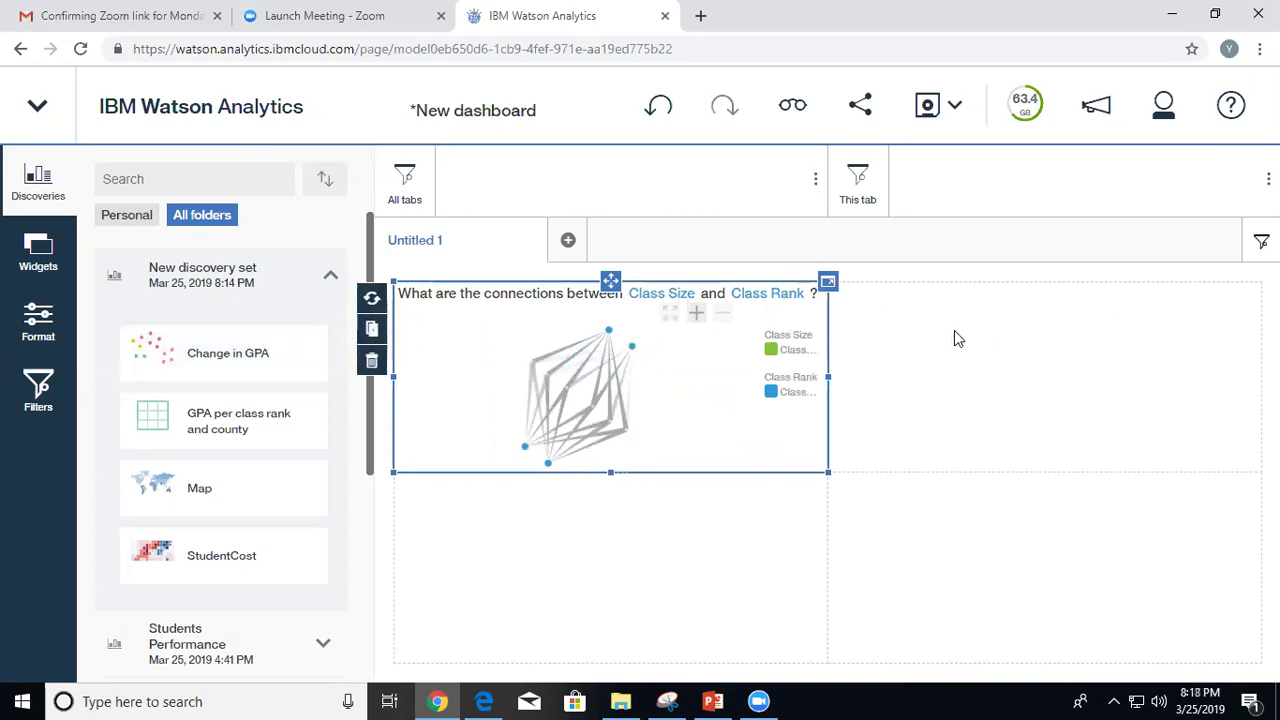
pyautogui.click(828, 285)
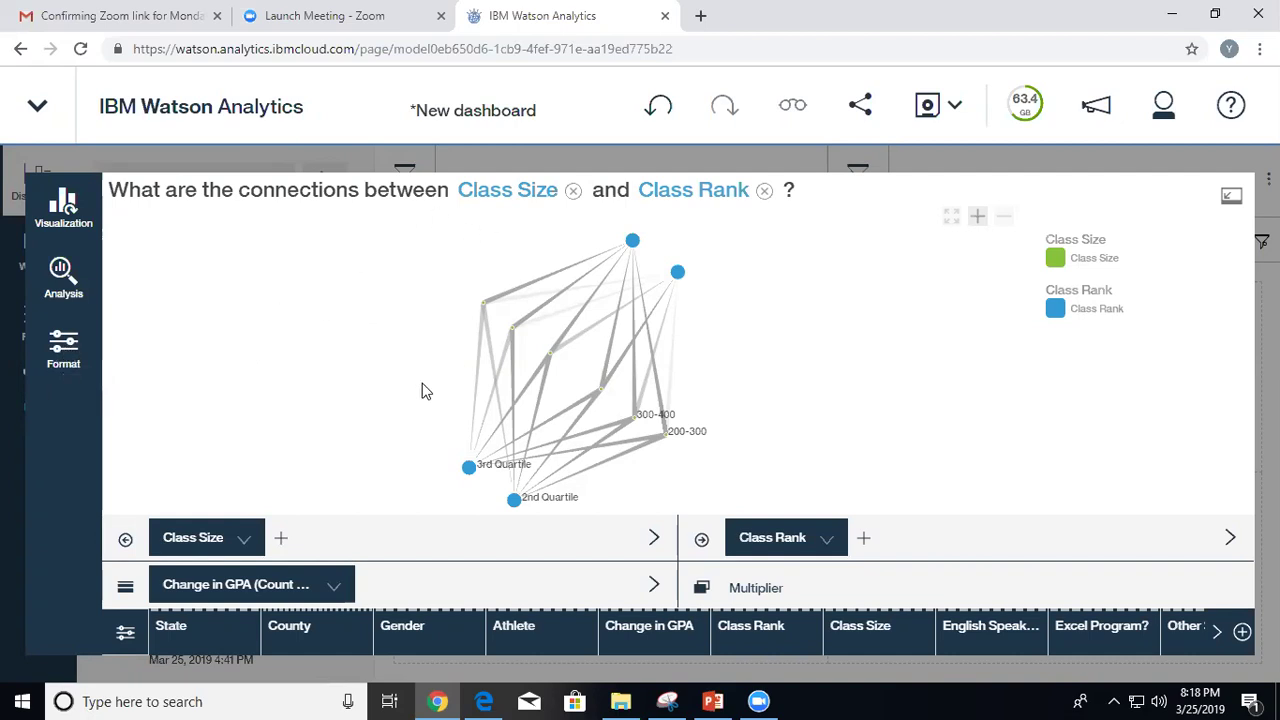
# Restore the network pane and place GPA per class rank and county upper right, StudentCost lower left and Map lower right in the dashboard.
pyautogui.click(1231, 201)
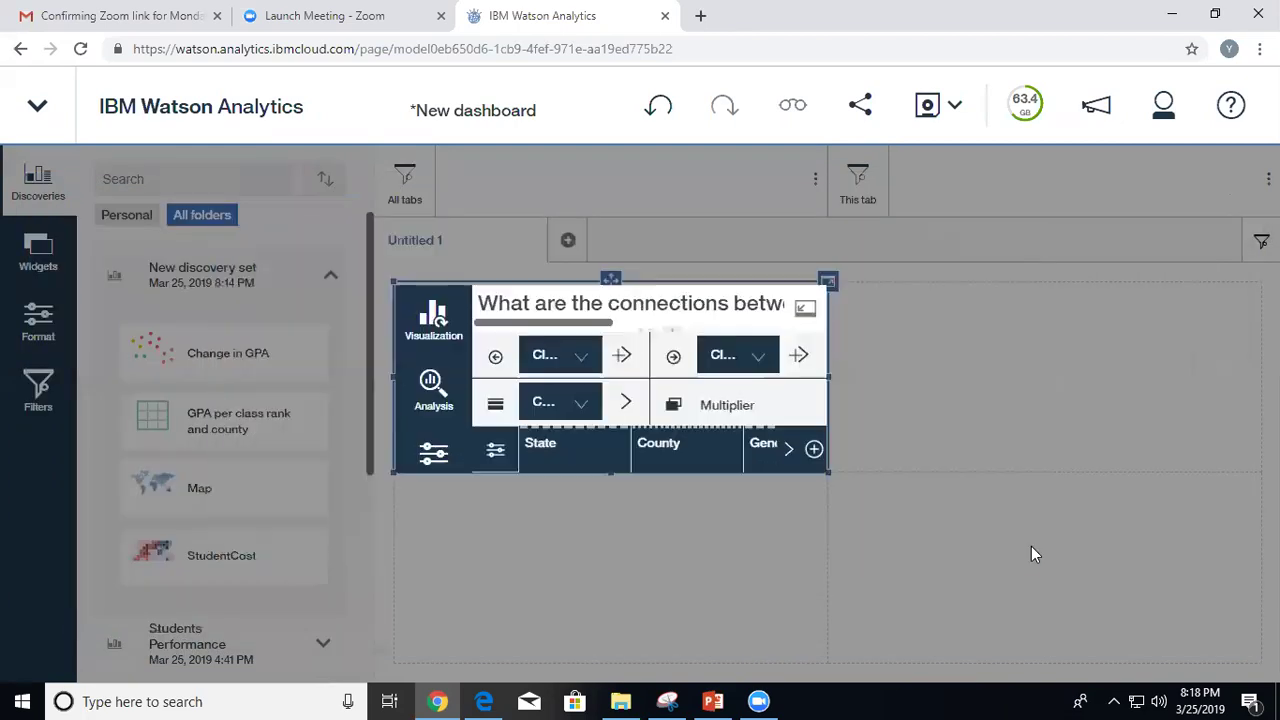
pyautogui.moveTo(165, 424); pyautogui.dragTo(1038, 373)
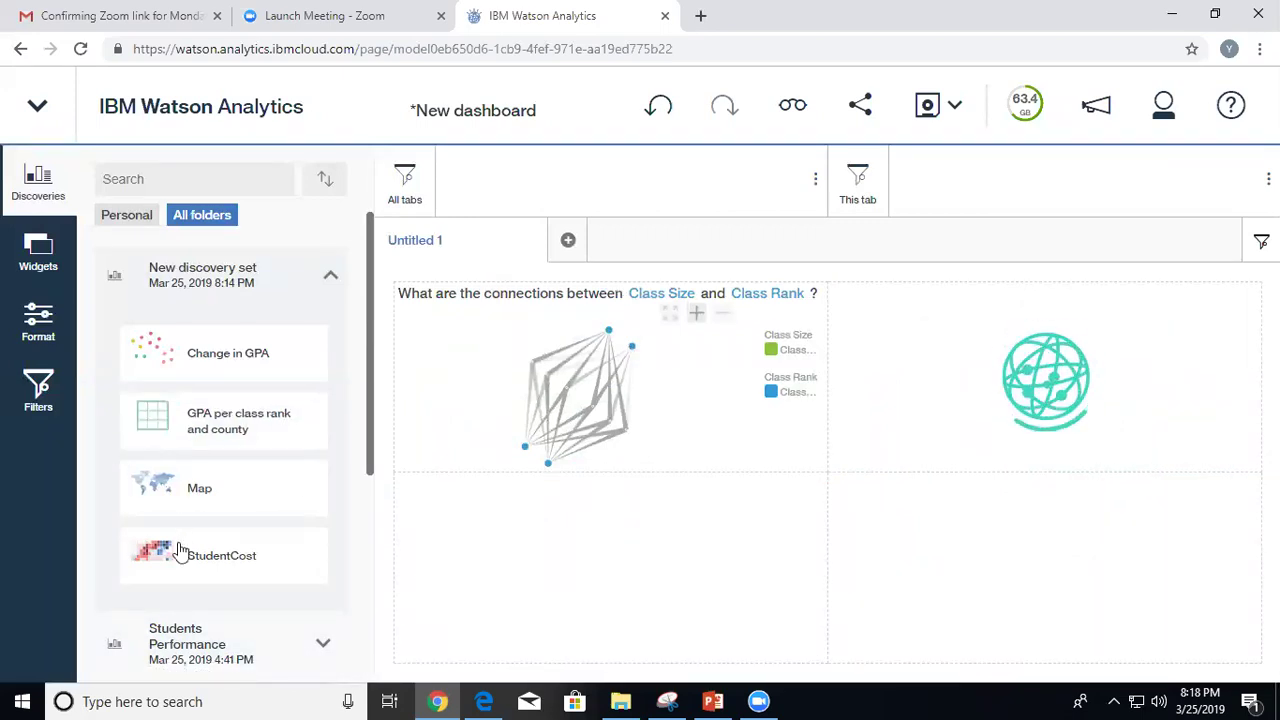
pyautogui.moveTo(186, 560); pyautogui.dragTo(606, 560)
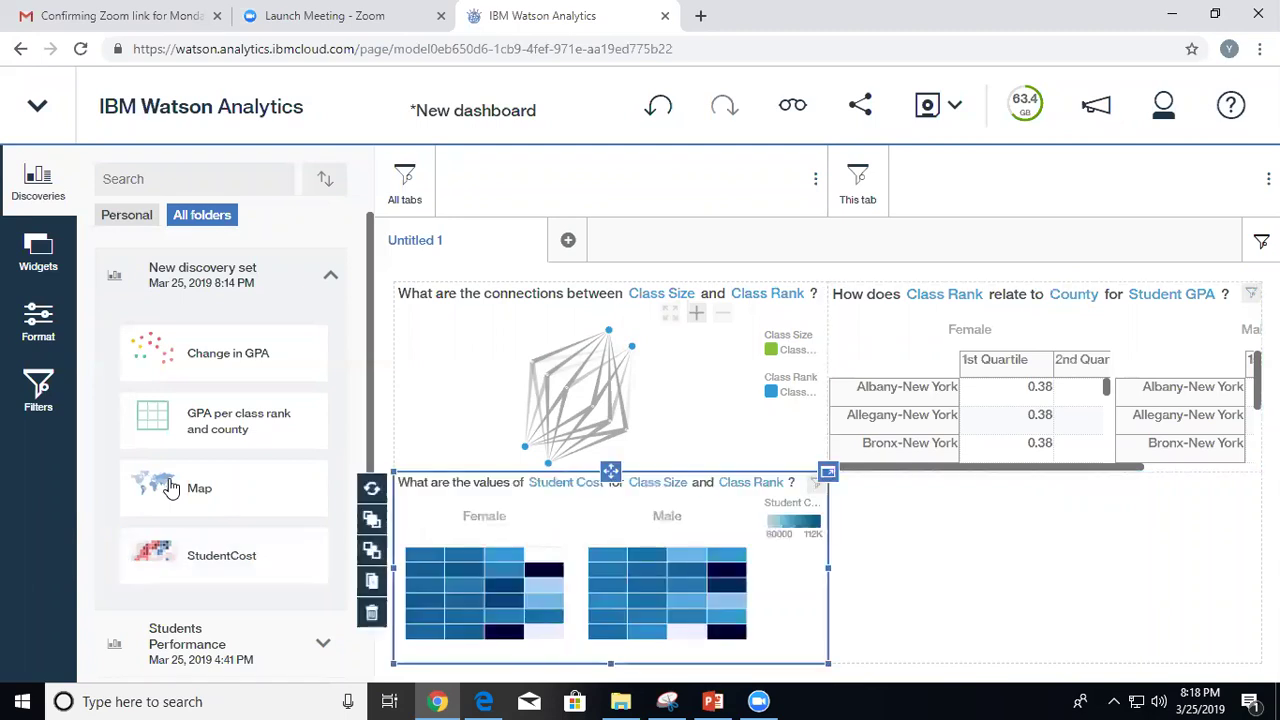
pyautogui.moveTo(171, 487); pyautogui.dragTo(1052, 562)
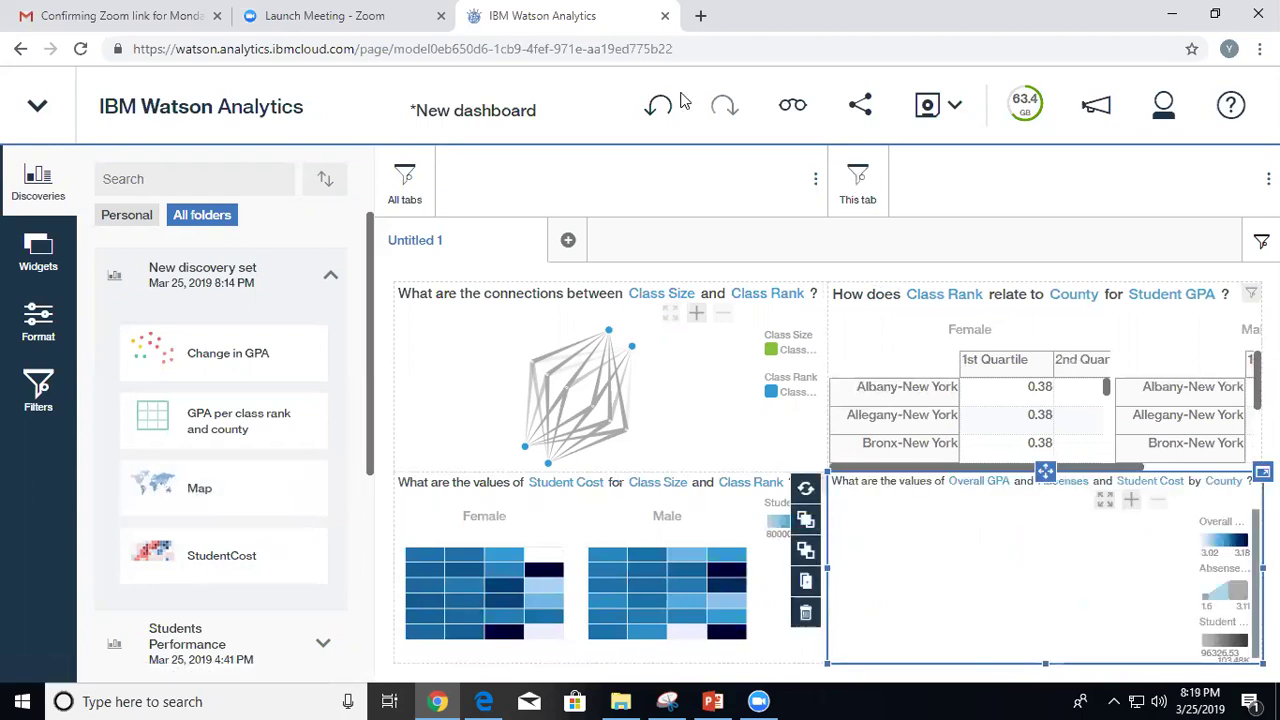
# Add a second tab with the single-pane layout, place Risk Decision Tree from Students Performance in it and show it as a tree.
pyautogui.click(569, 243)
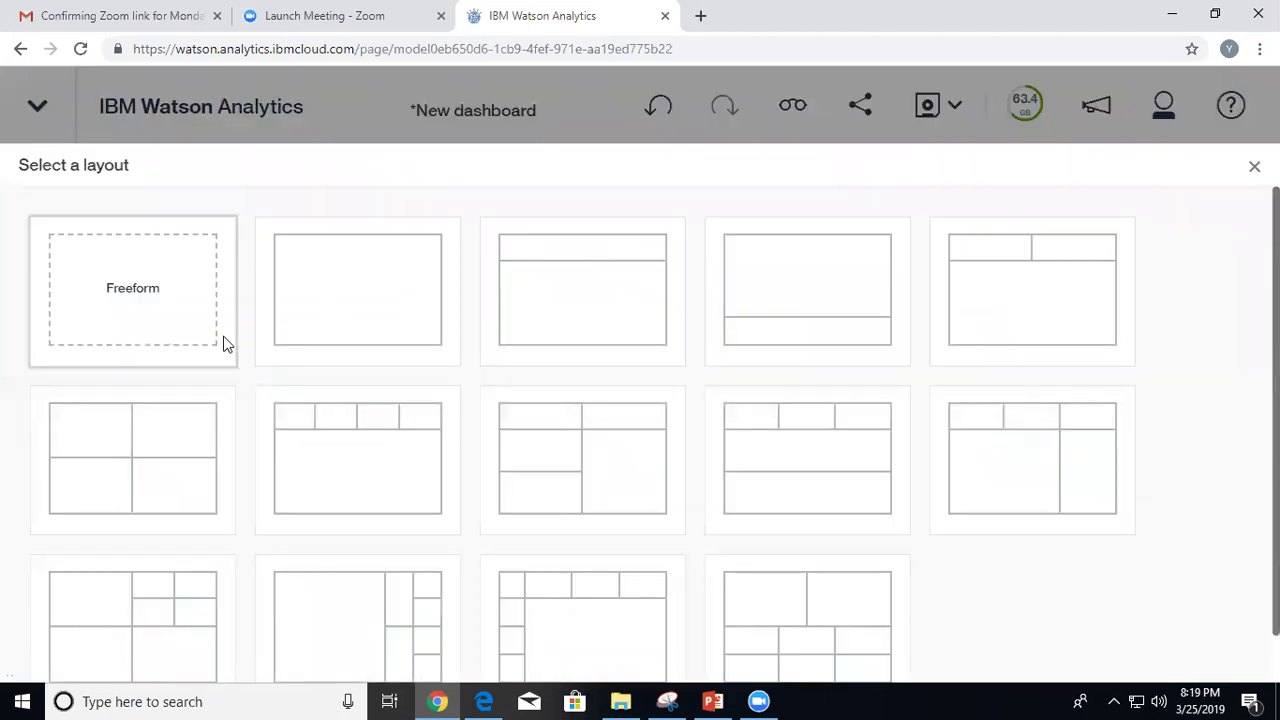
pyautogui.click(366, 293)
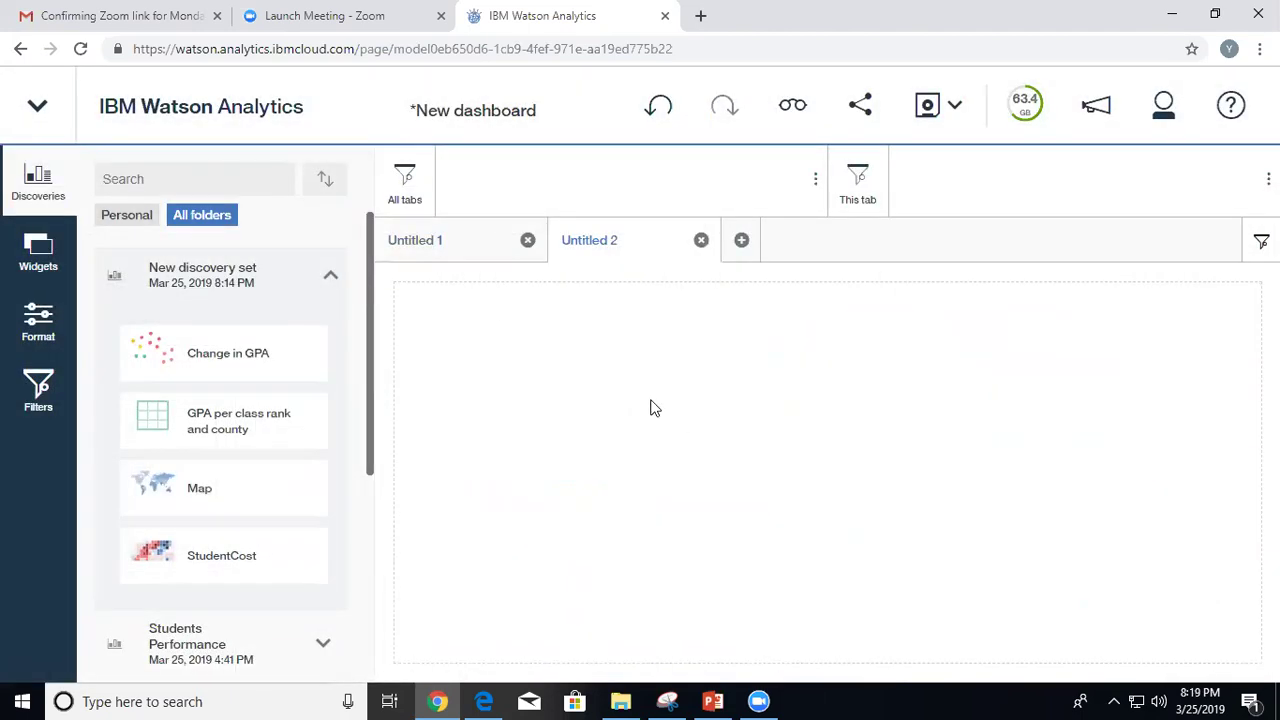
pyautogui.scroll(-2, 365, 460)
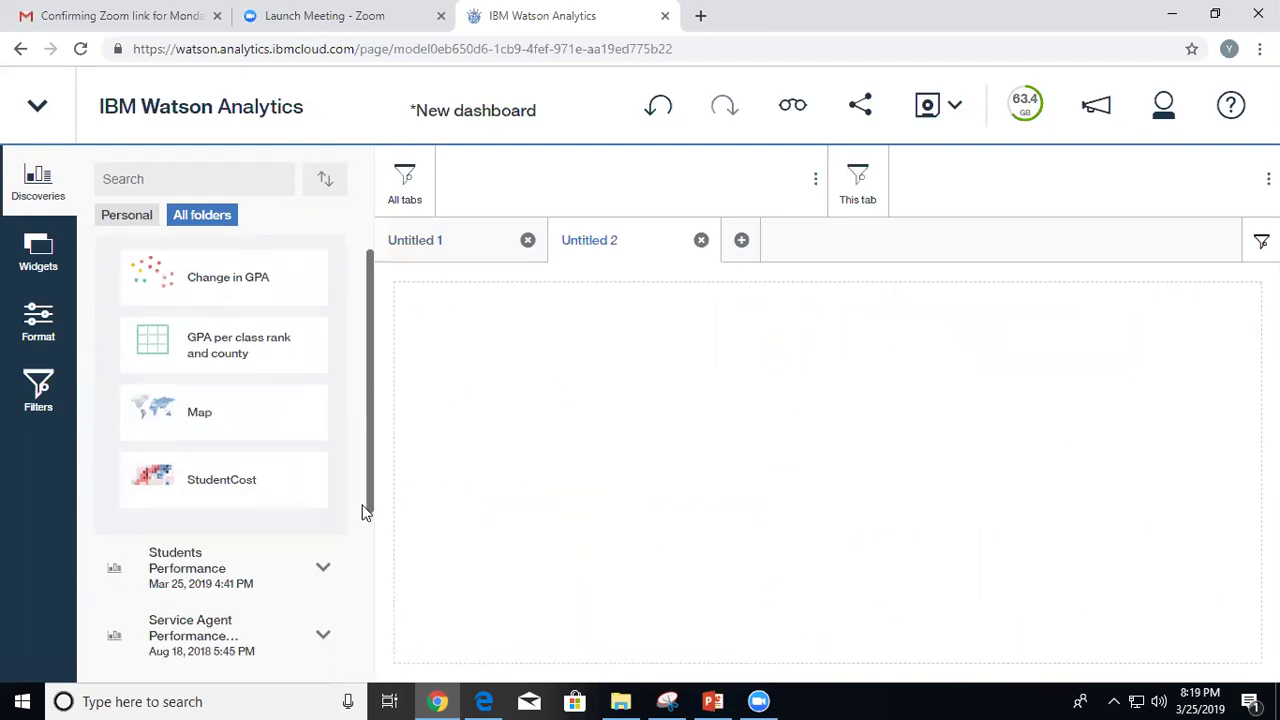
pyautogui.click(325, 438)
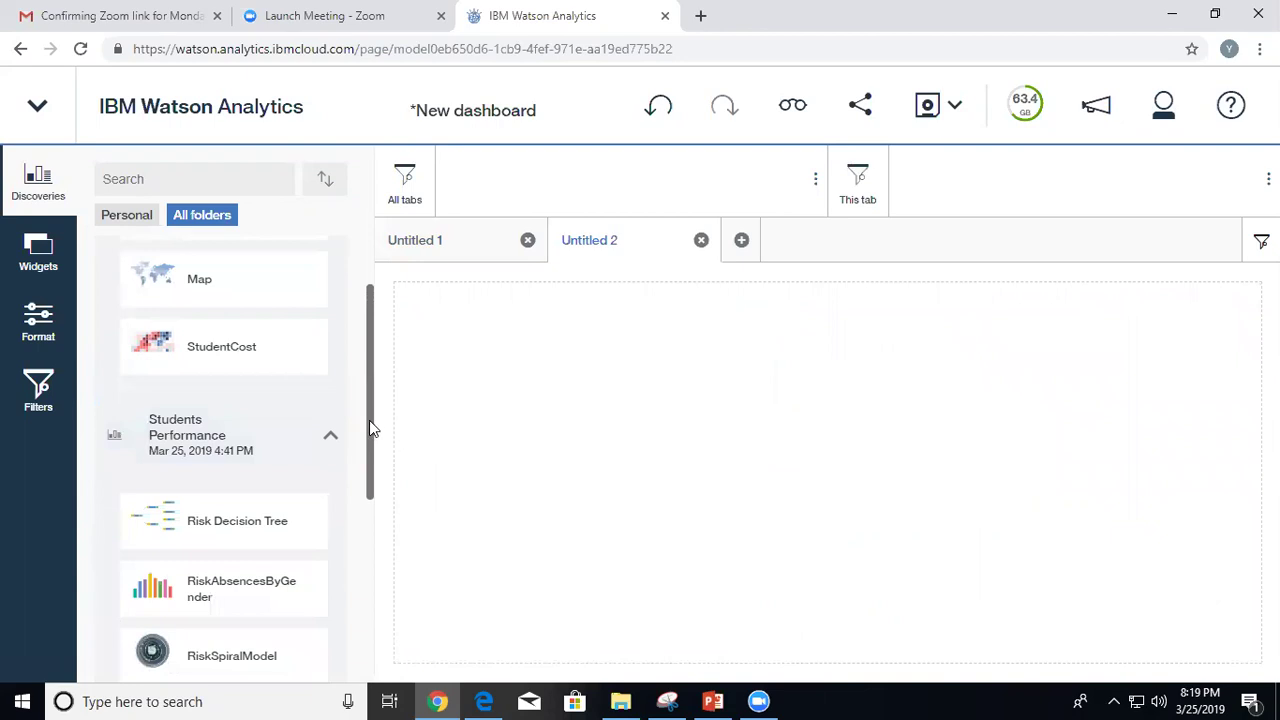
pyautogui.moveTo(369, 420); pyautogui.dragTo(369, 463)
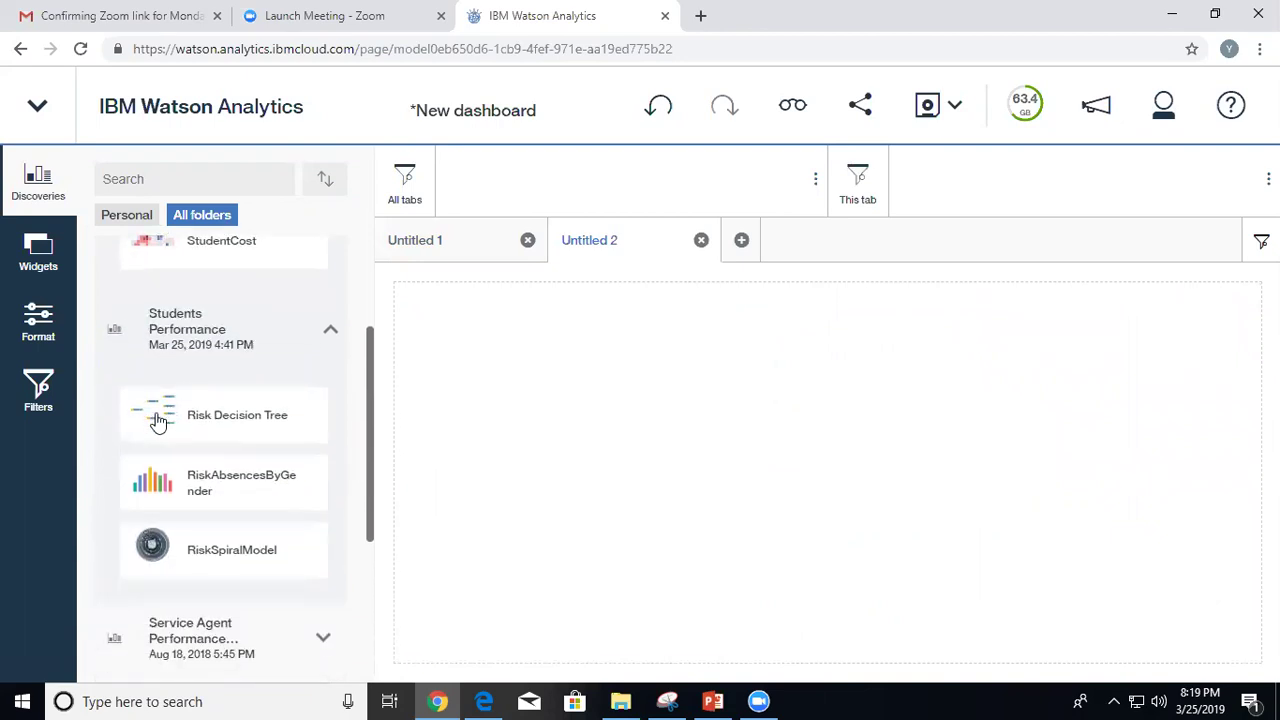
pyautogui.moveTo(157, 414); pyautogui.dragTo(832, 471)
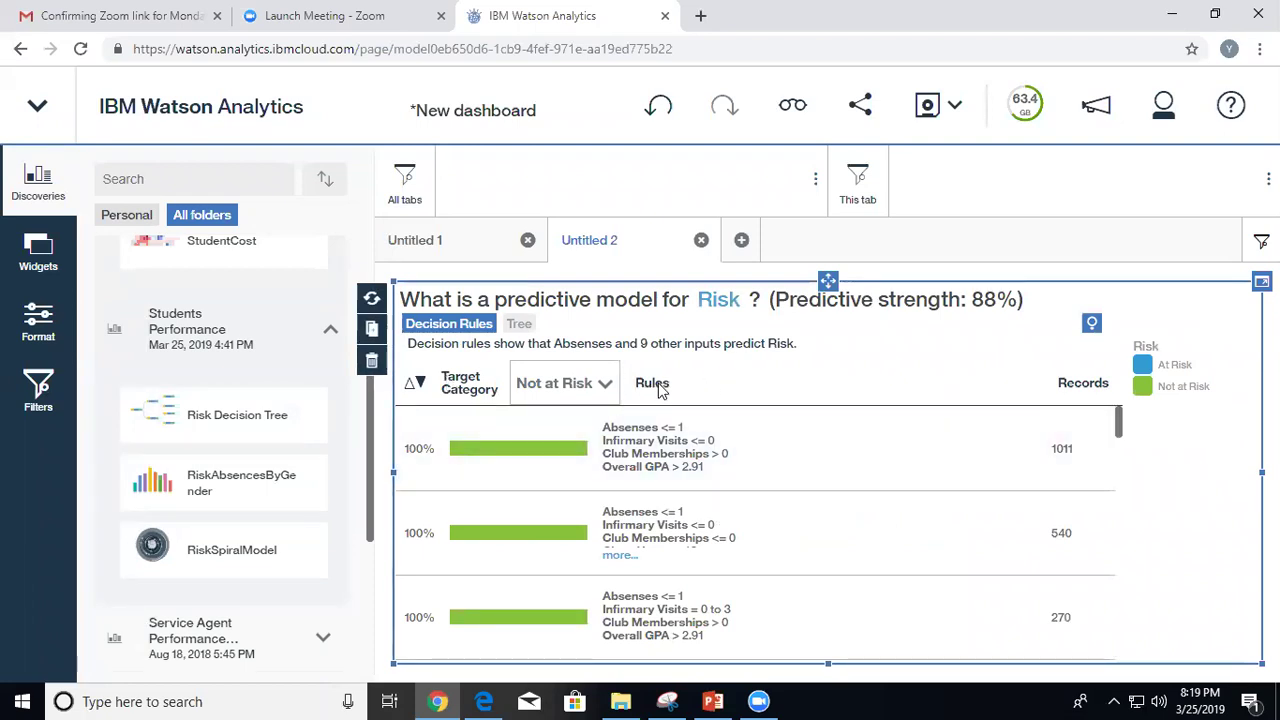
pyautogui.click(519, 323)
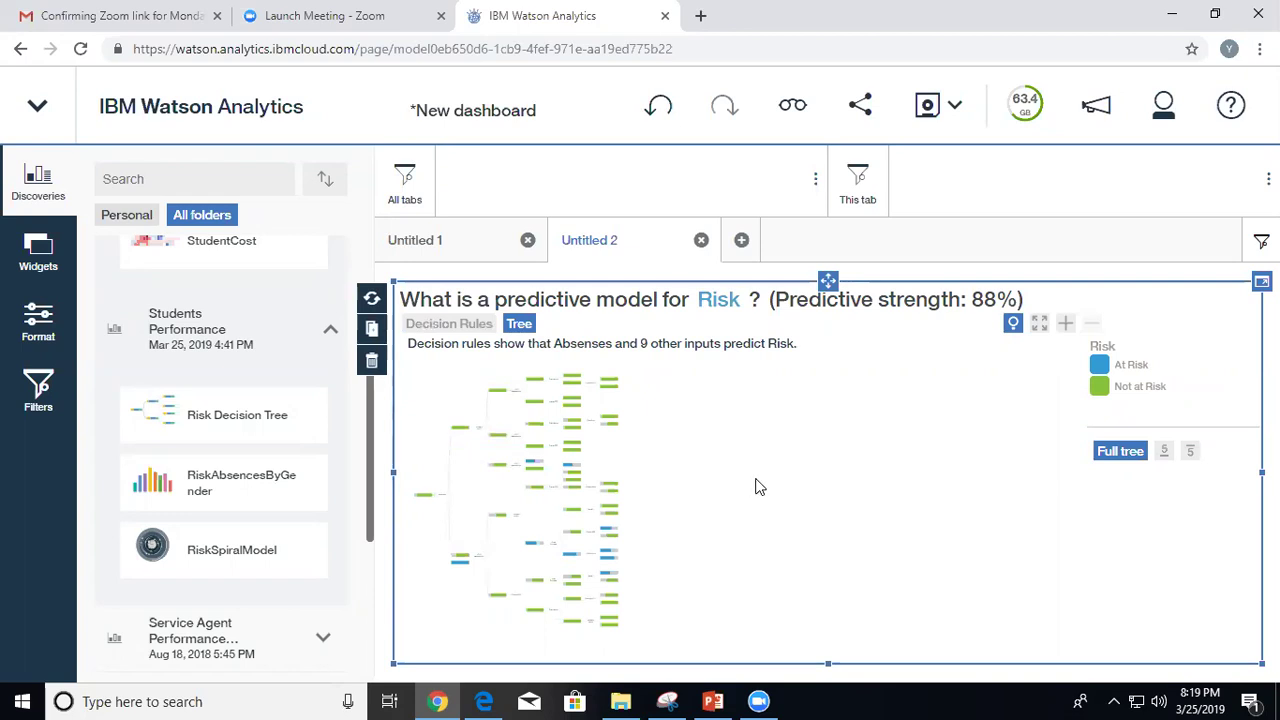
# Add a third tab with the single-pane layout and place the RiskSpiralModel discovery in it.
pyautogui.click(742, 247)
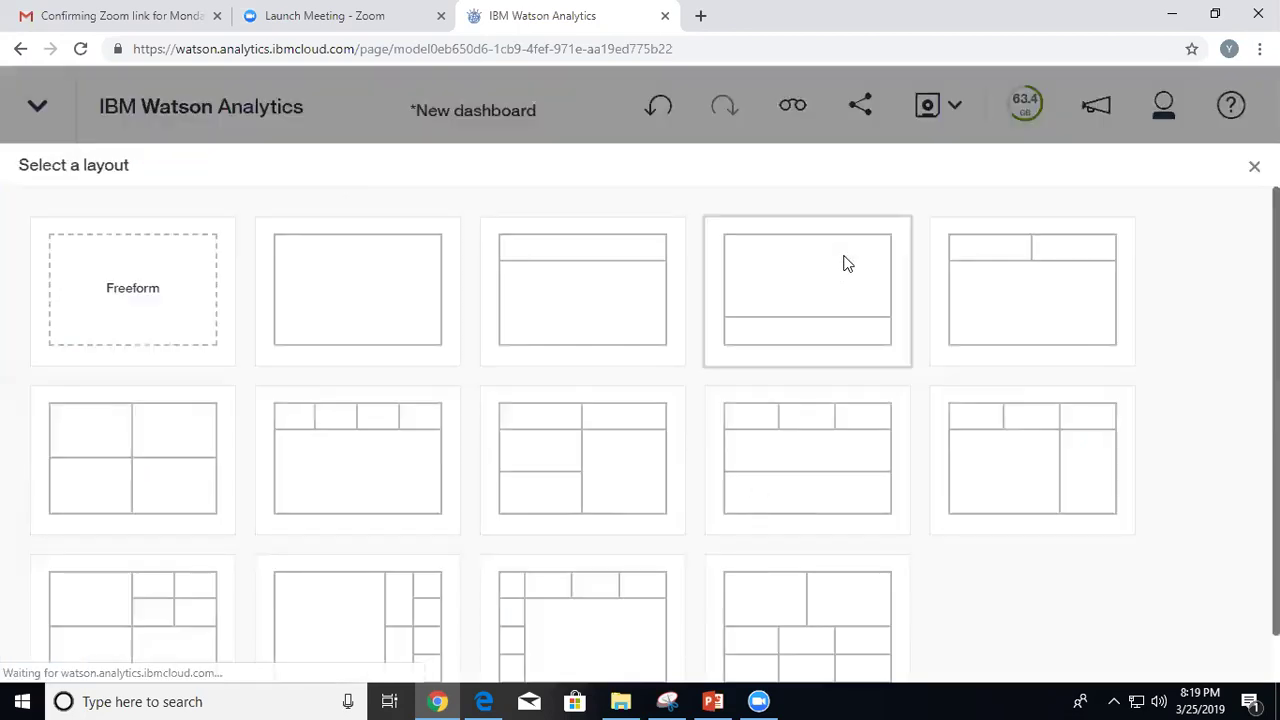
pyautogui.click(418, 283)
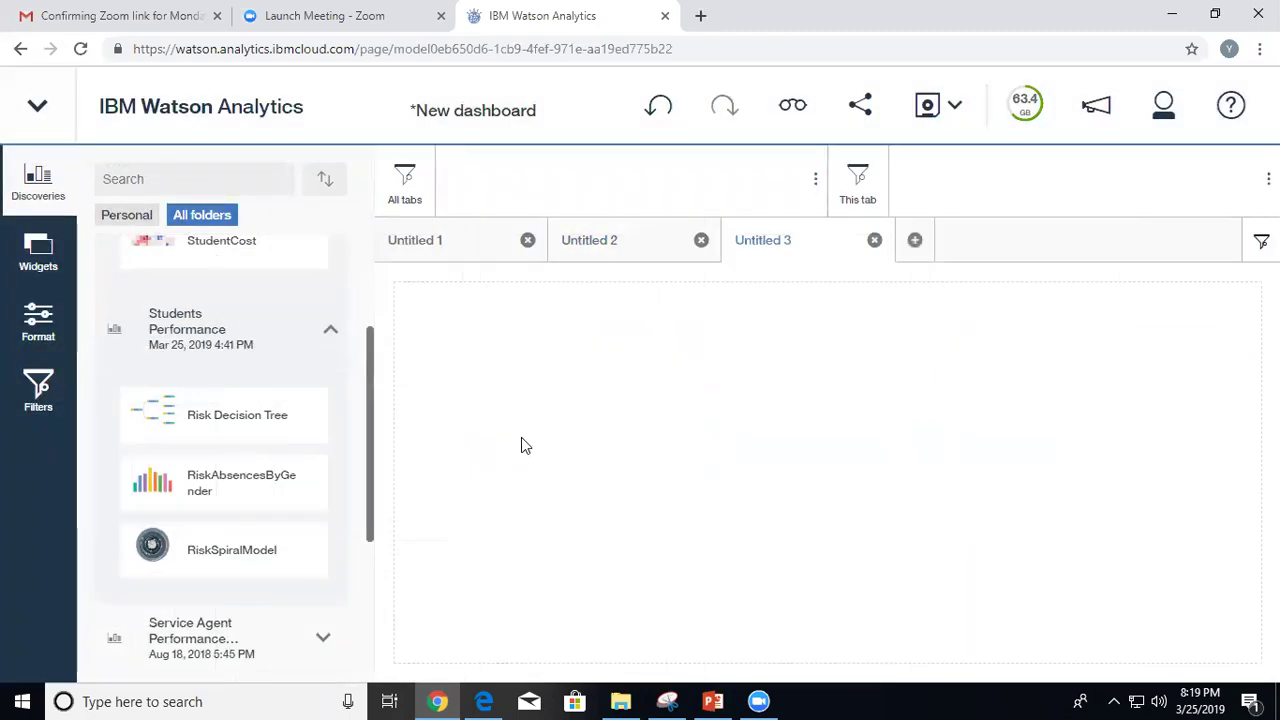
pyautogui.moveTo(152, 550); pyautogui.dragTo(828, 468)
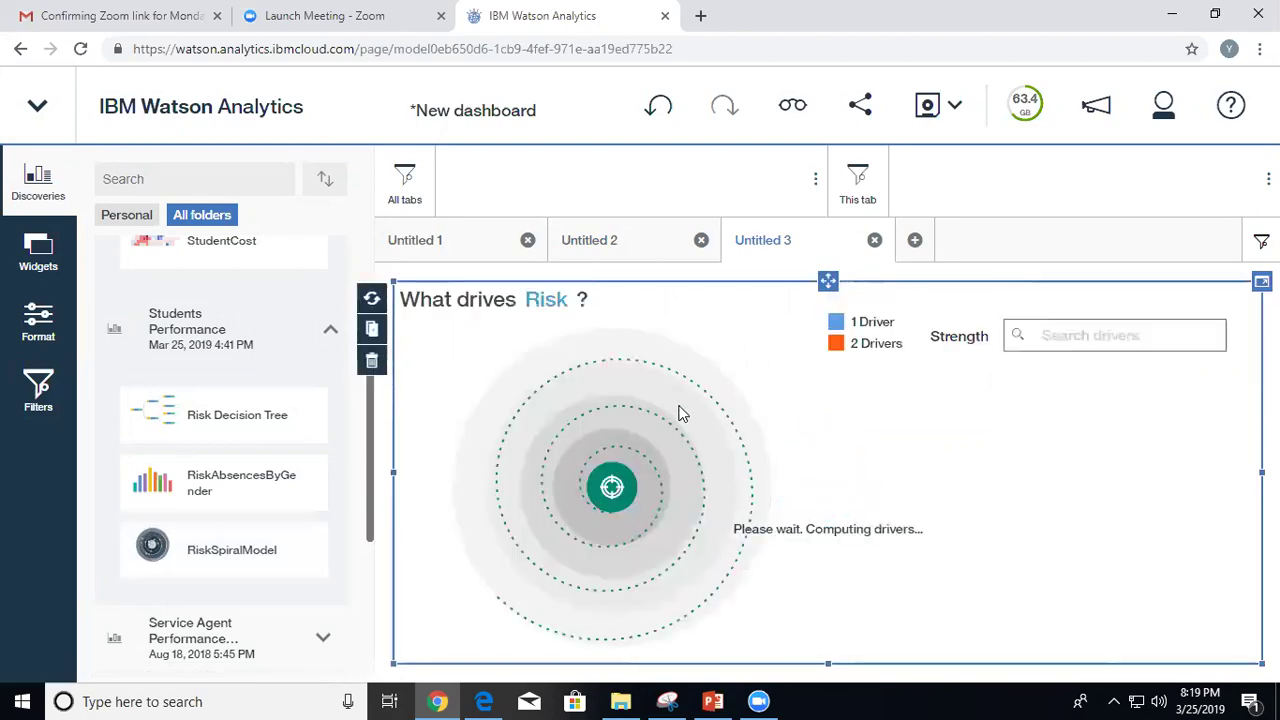
# Rename the third dashboard tab, which holds the spiral model, as Risk Drivers.
pyautogui.click(765, 250)
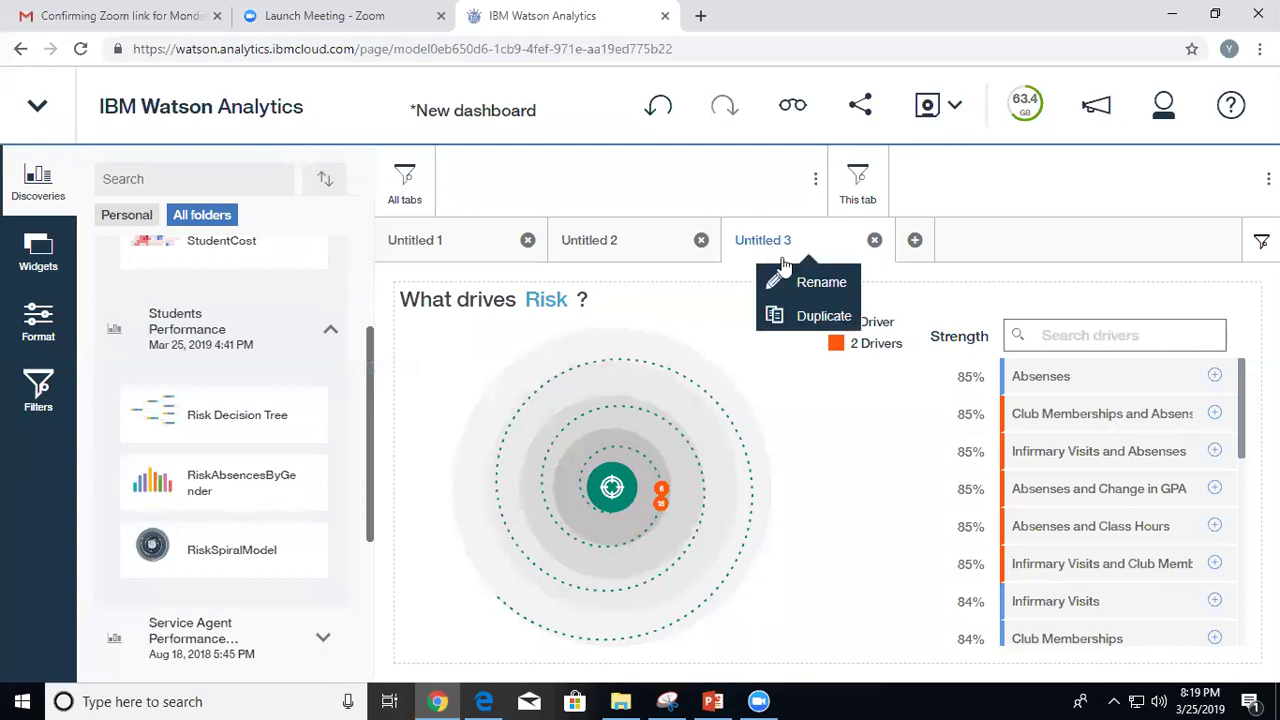
pyautogui.click(800, 282)
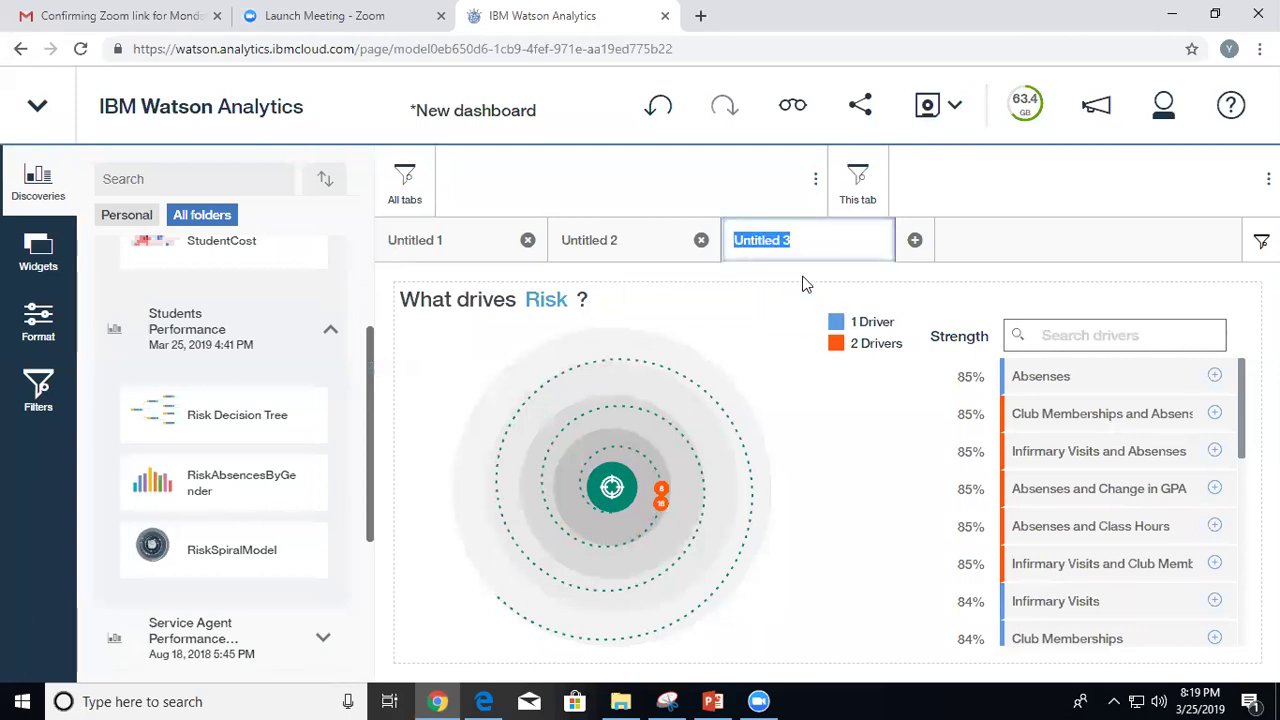
pyautogui.write('Risk Drivers')
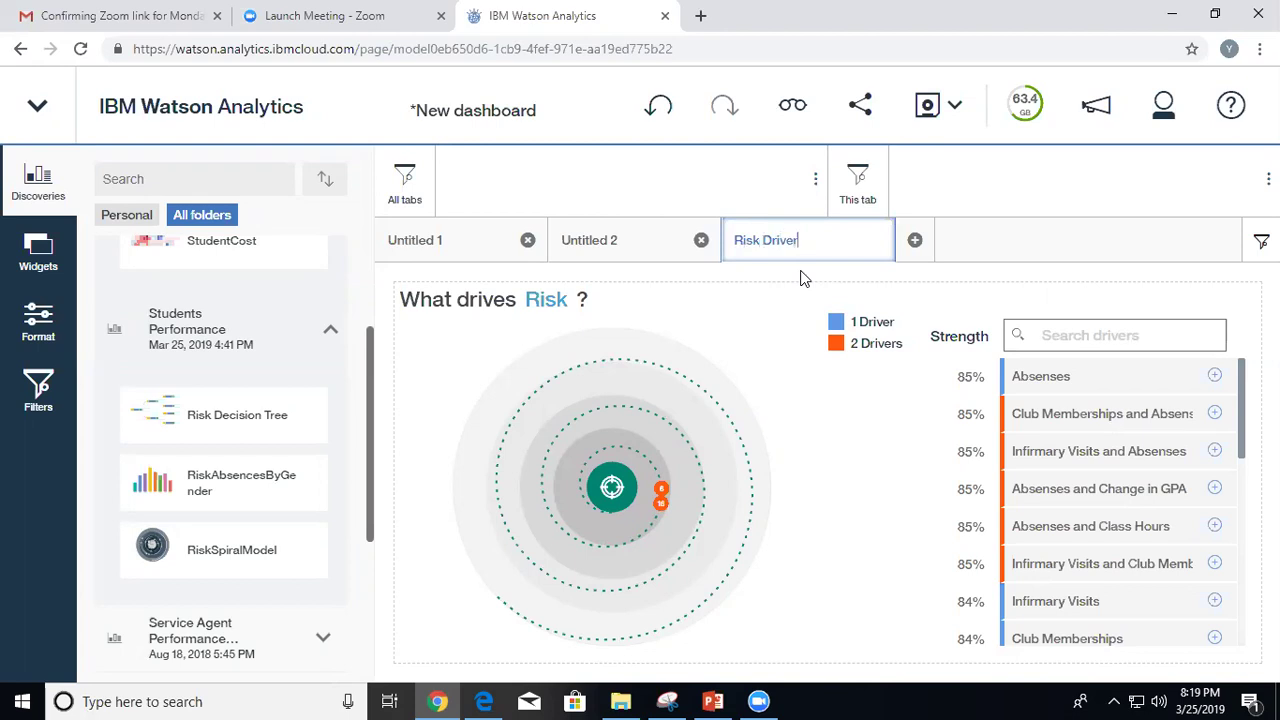
# Rename the second dashboard tab, which holds the decision tree, as Risk Model.
pyautogui.click(590, 245)
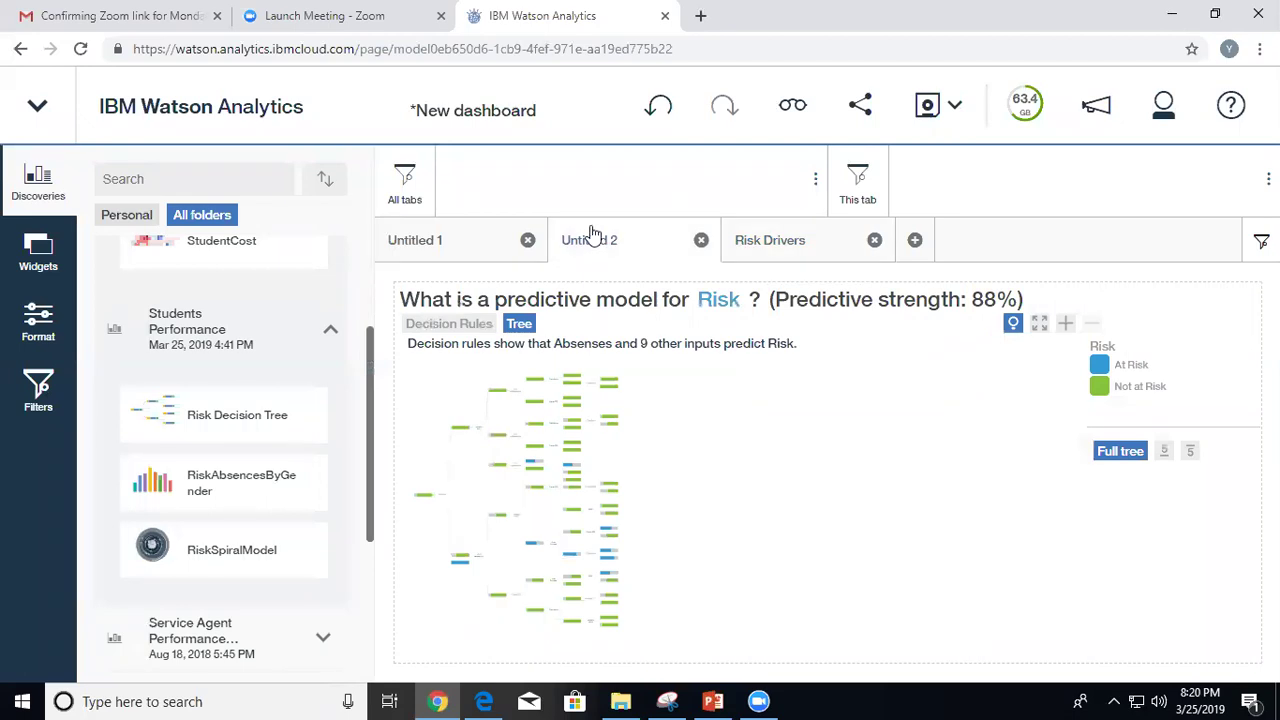
pyautogui.click(600, 245)
pyautogui.click(625, 280)
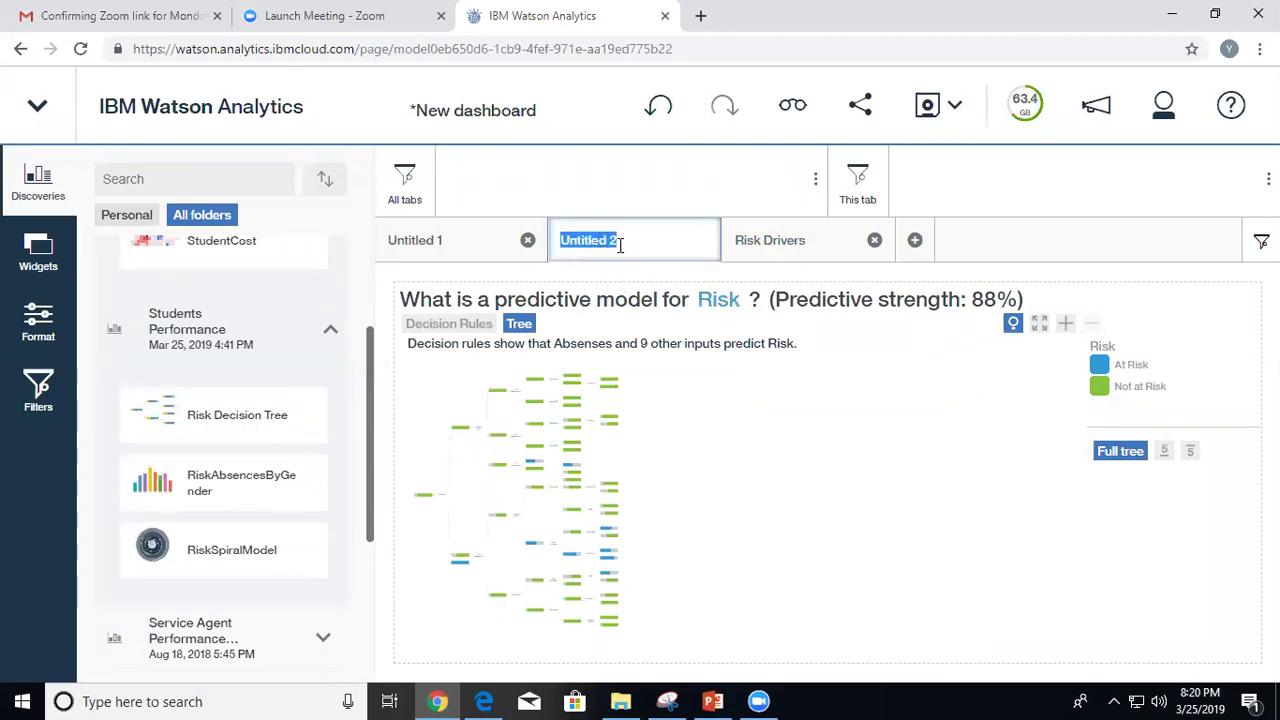
pyautogui.write('Risk Model')
pyautogui.press('Return')
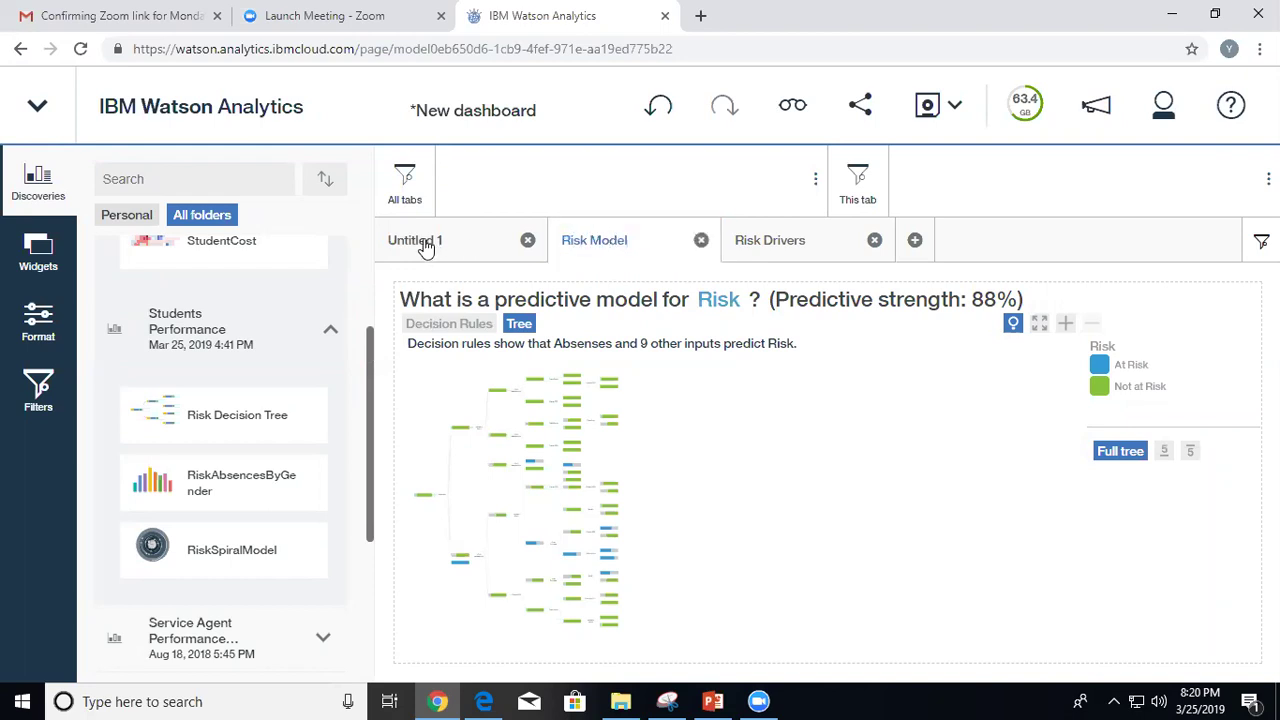
# Rename the first dashboard tab, which holds the four discoveries, as GPA and Cost.
pyautogui.click(425, 248)
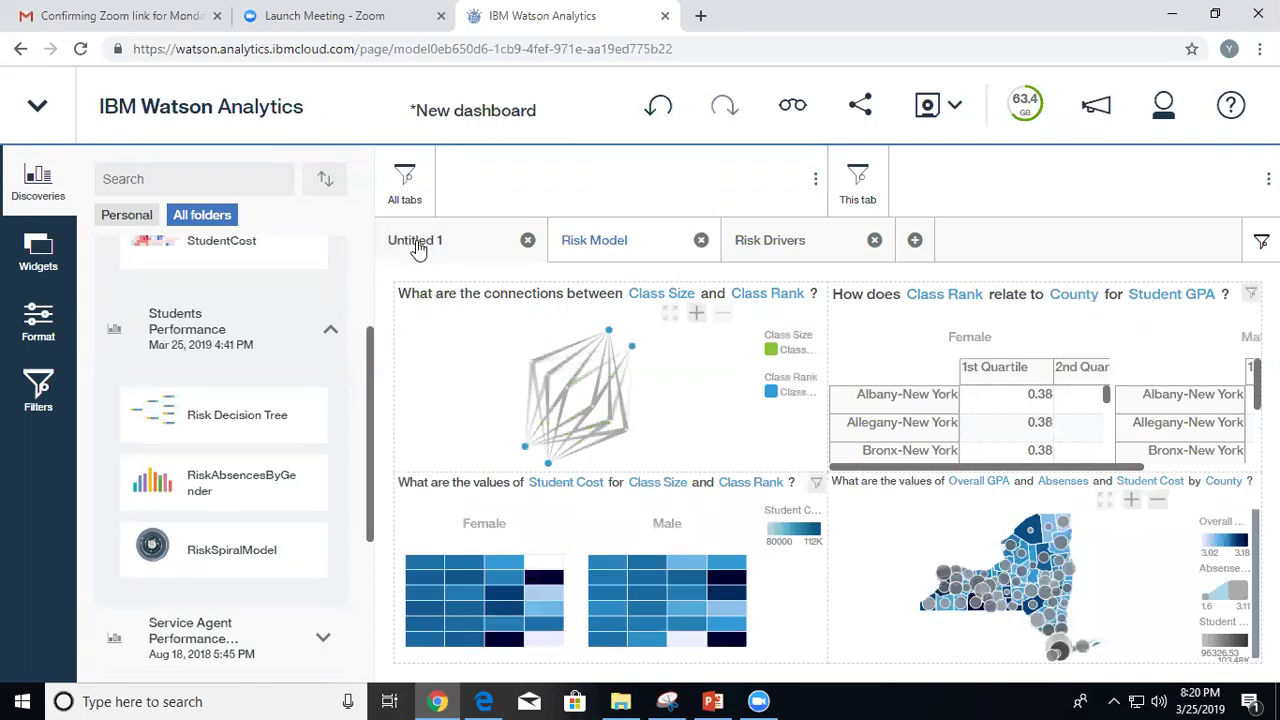
pyautogui.rightClick(417, 250)
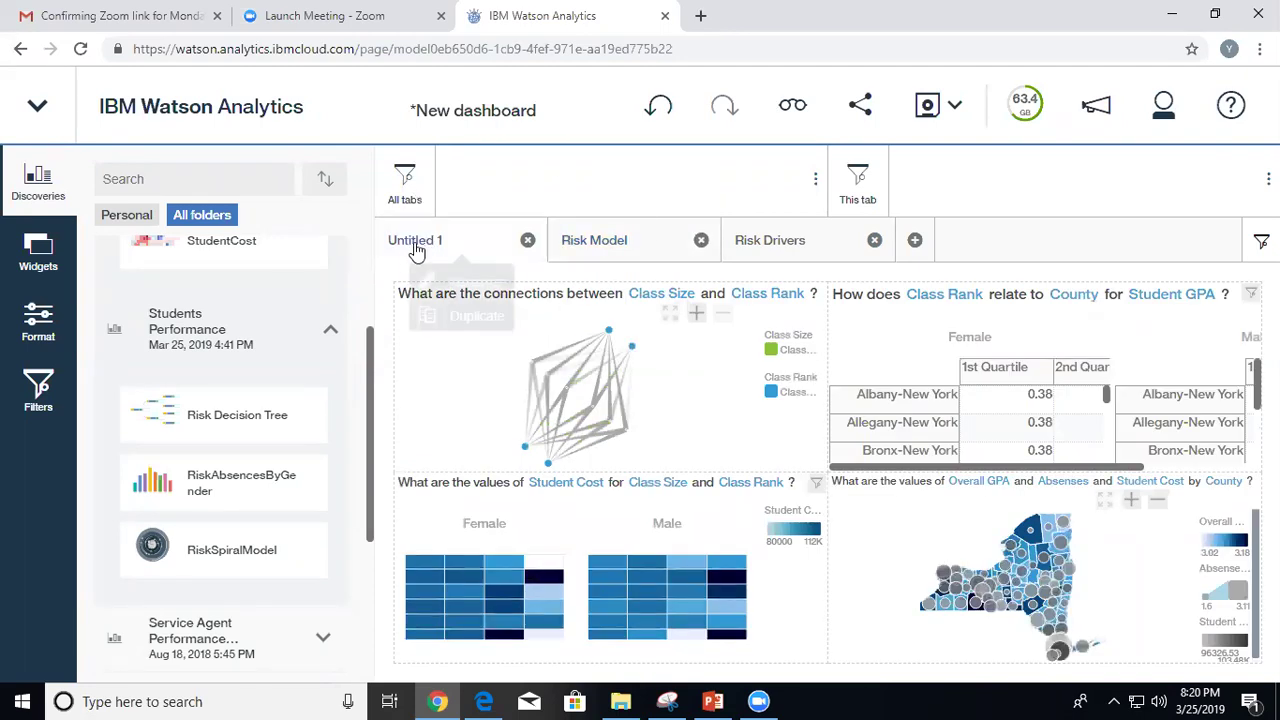
pyautogui.click(465, 283)
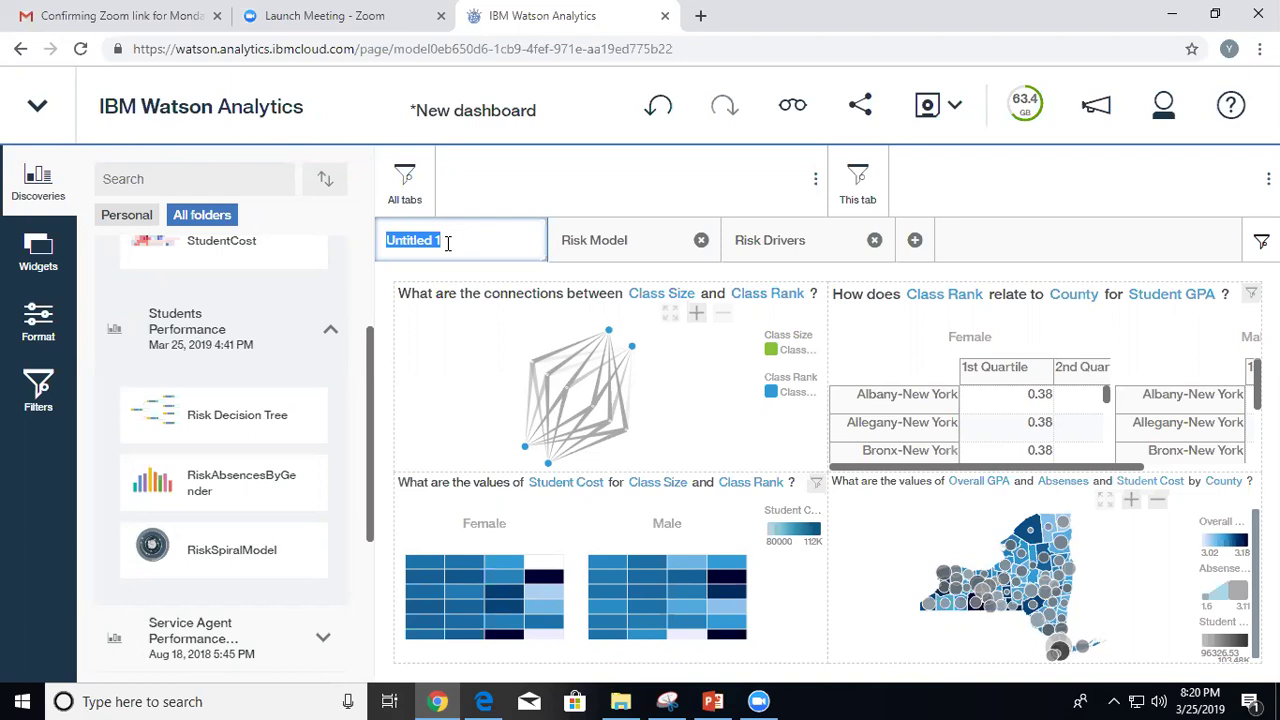
pyautogui.write('GPA and Cost')
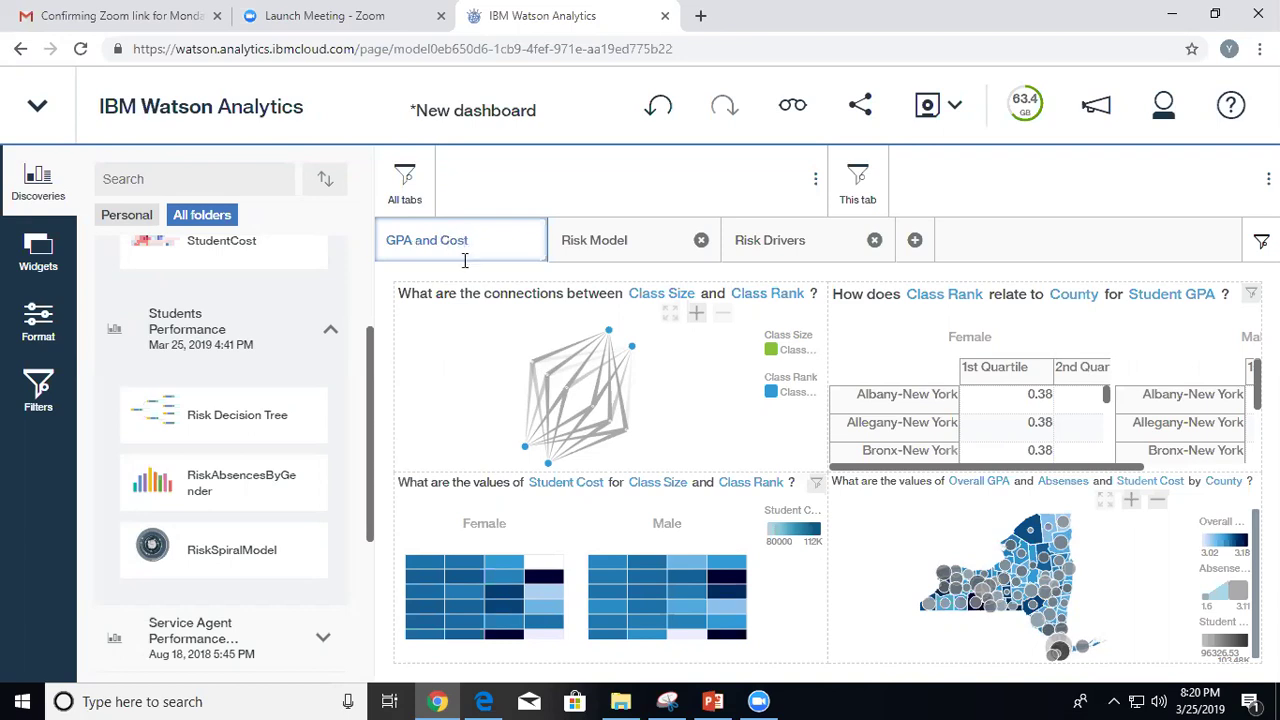
pyautogui.click(418, 341)
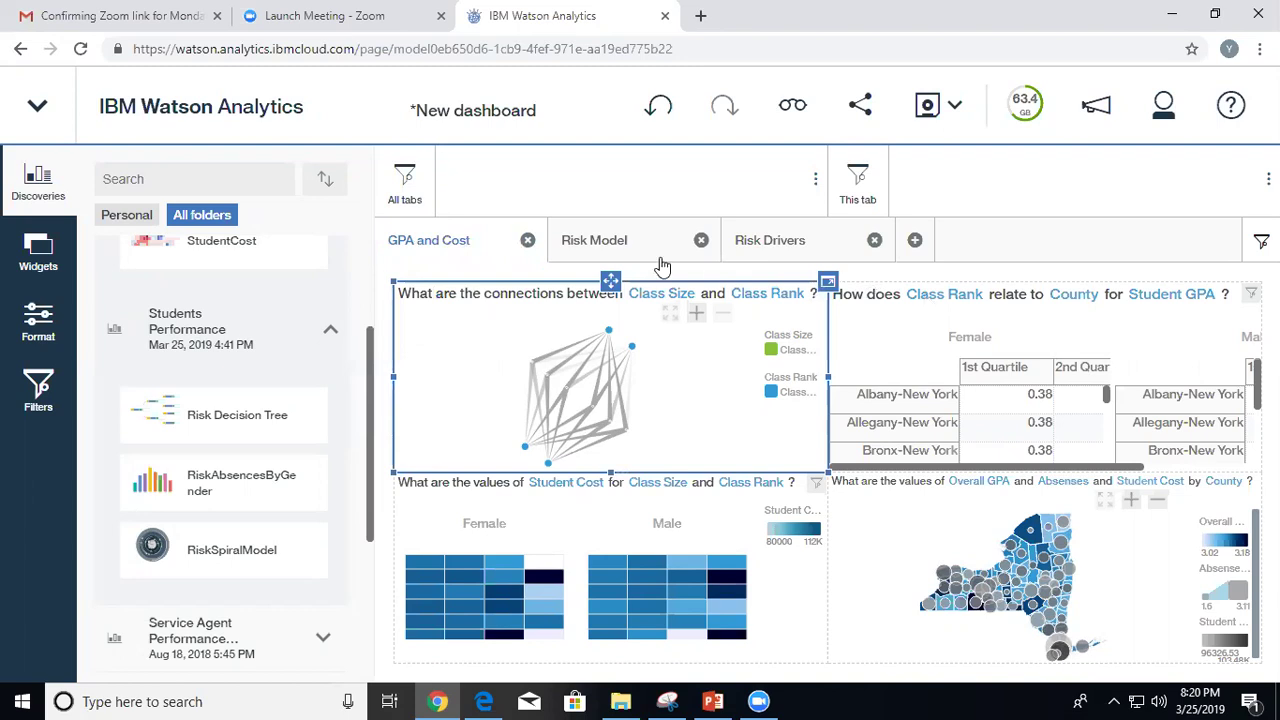
pyautogui.click(1033, 239)
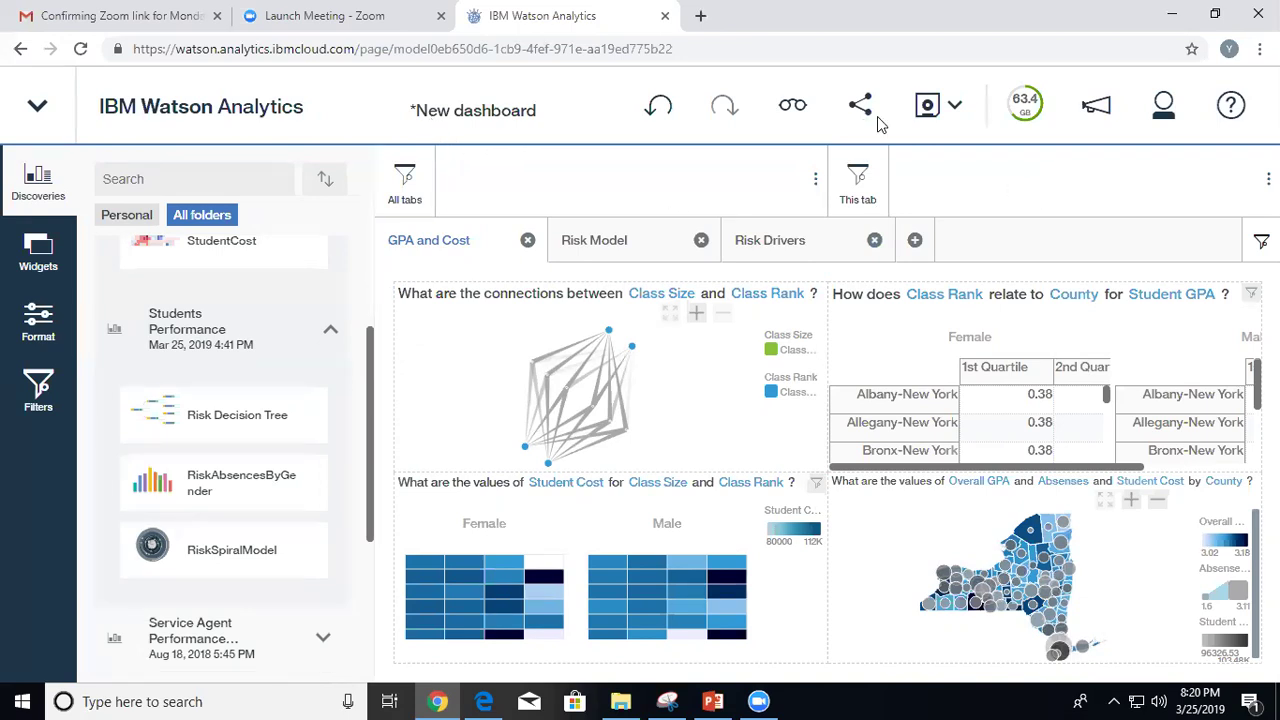
# Save the dashboard in the Personal folder under the name Student findings dashboard.
pyautogui.click(955, 110)
pyautogui.click(826, 178)
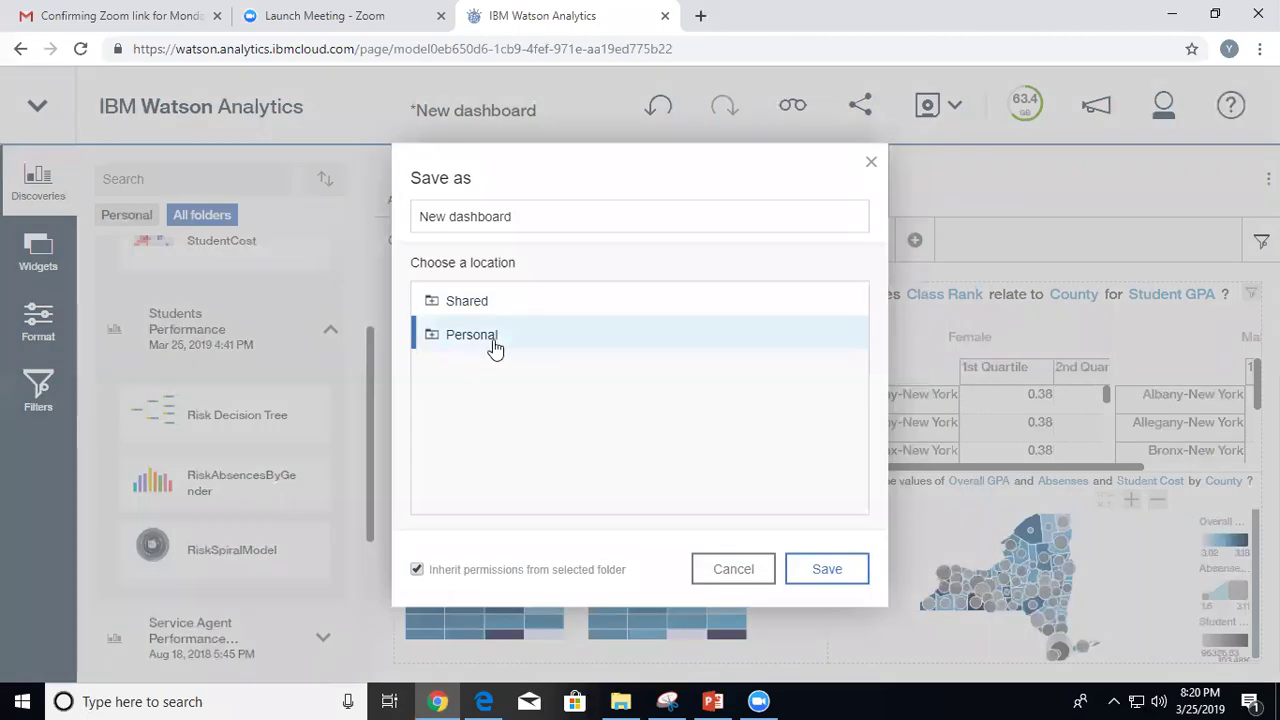
pyautogui.tripleClick(537, 223)
pyautogui.moveTo(537, 223); pyautogui.dragTo(460, 208)
pyautogui.write('Student fin')
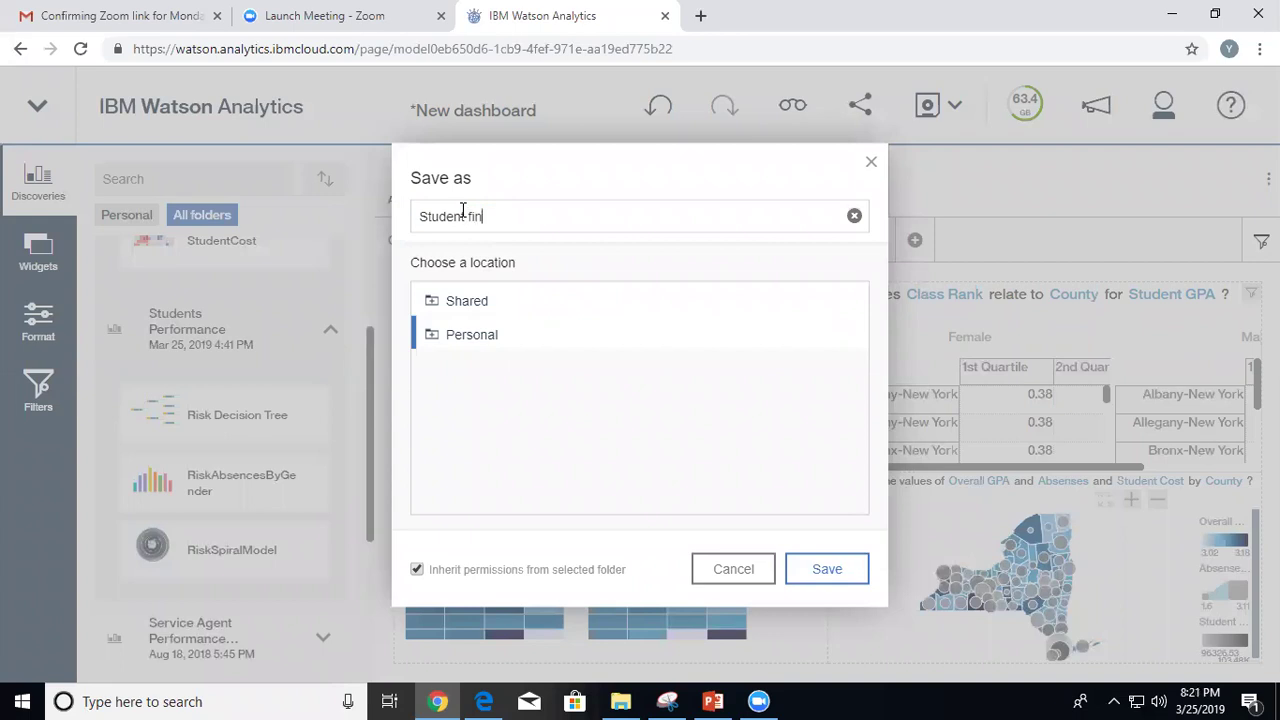
pyautogui.write('dings dashboard')
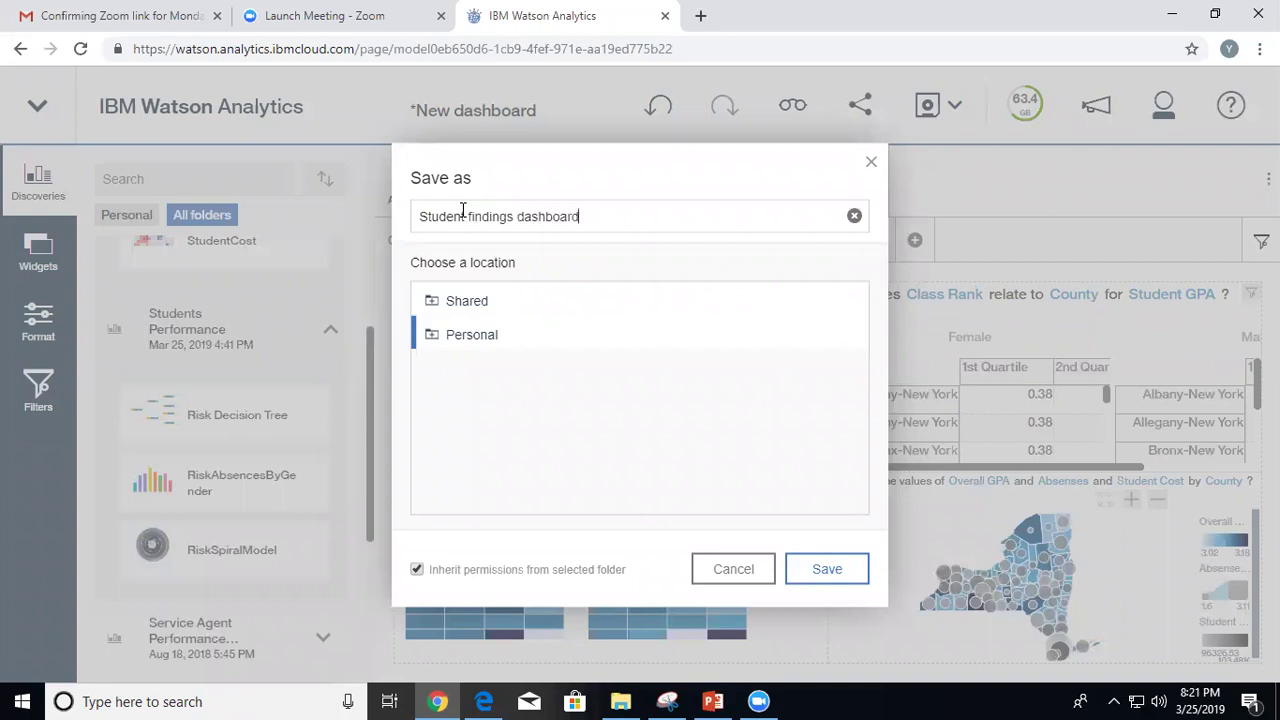
pyautogui.click(840, 565)
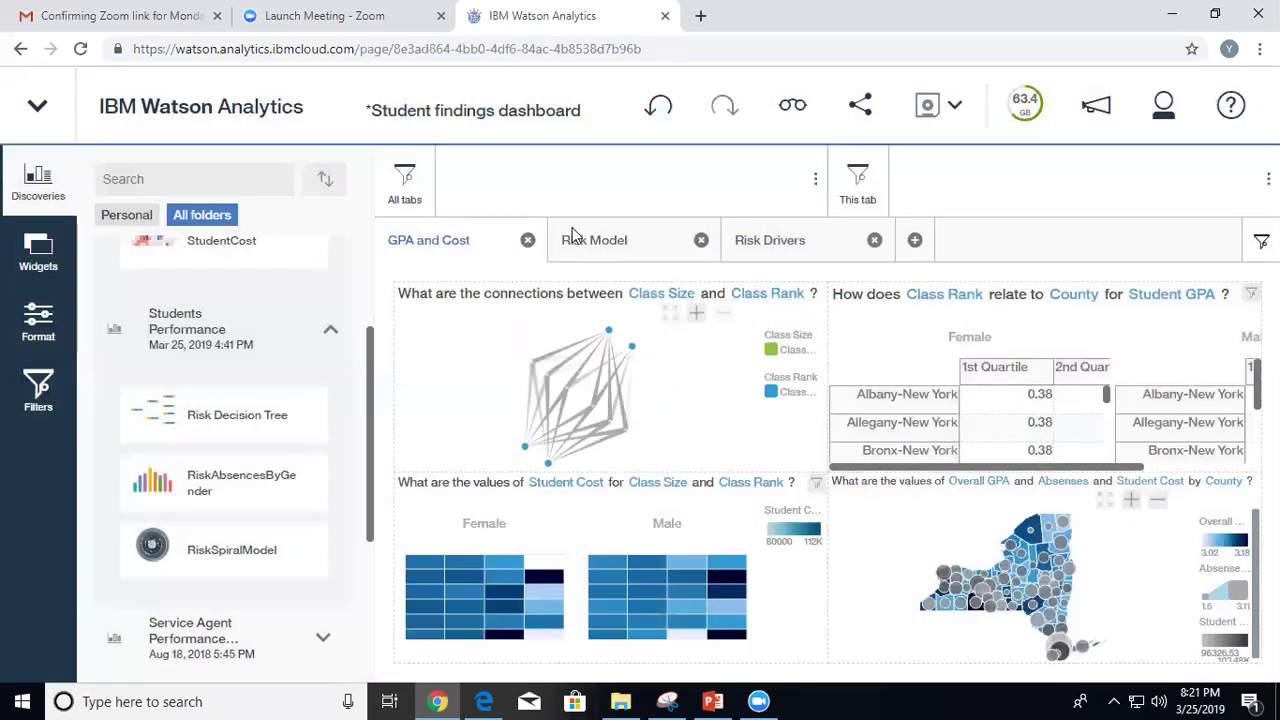
# Review the Risk Model and Risk Drivers tabs of the saved dashboard and return to GPA and Cost.
pyautogui.click(607, 254)
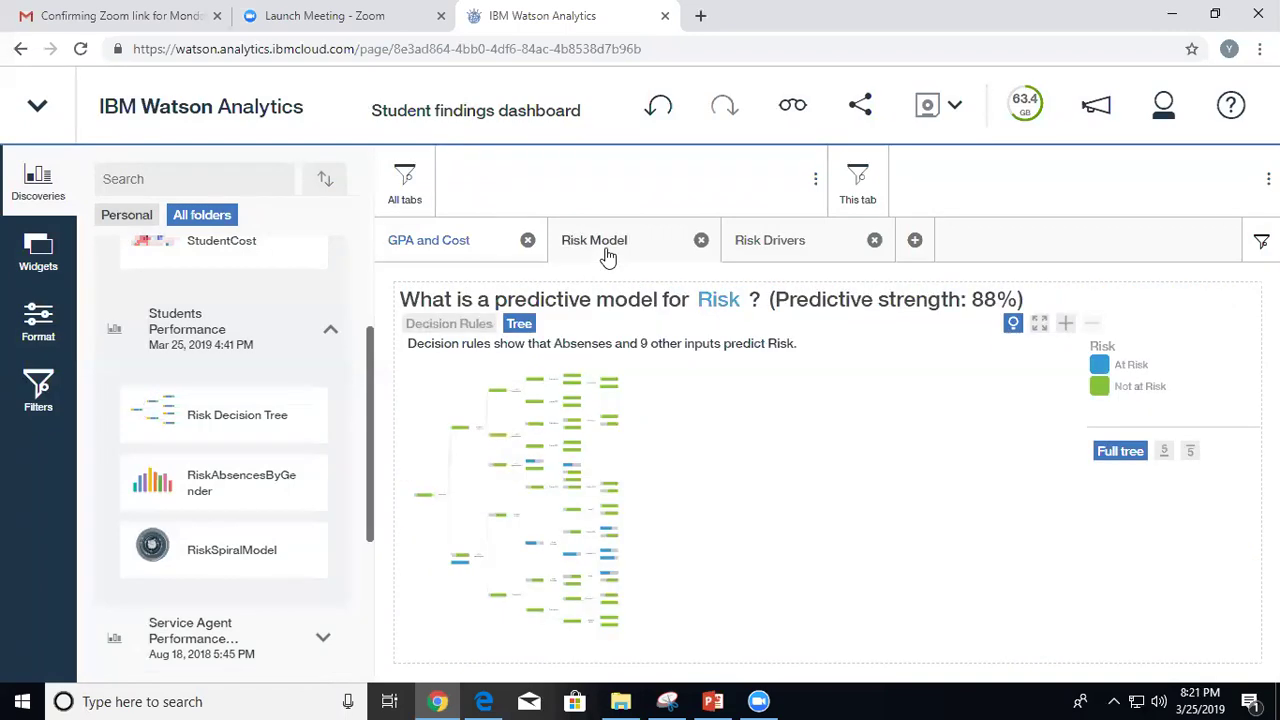
pyautogui.click(768, 246)
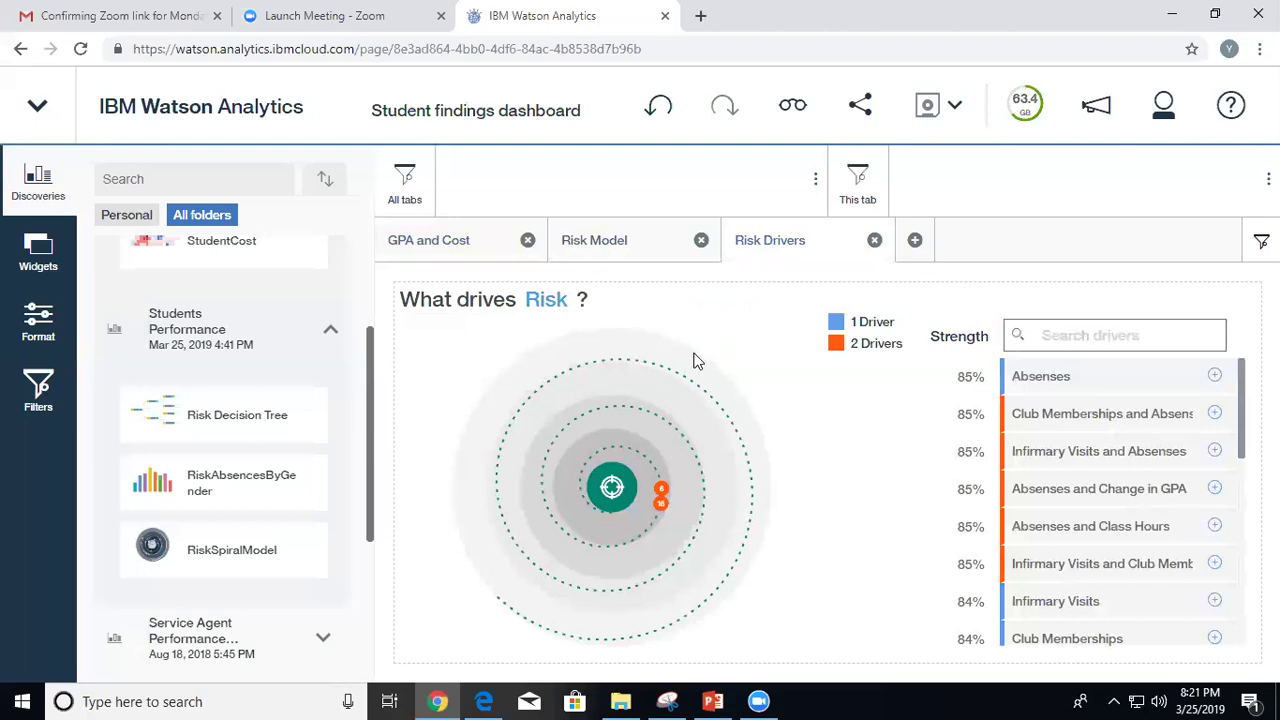
pyautogui.click(432, 258)
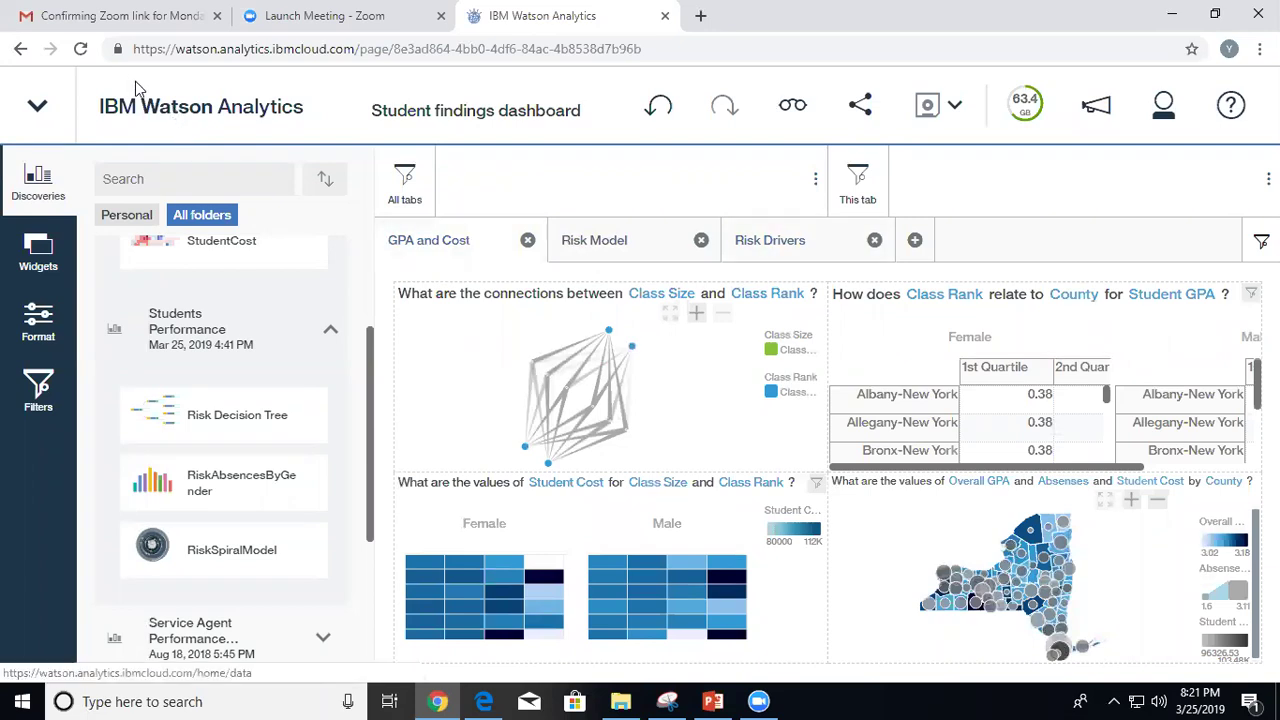
# Leave the dashboard and return to the Display home page listing the Personal folder.
pyautogui.click(167, 118)
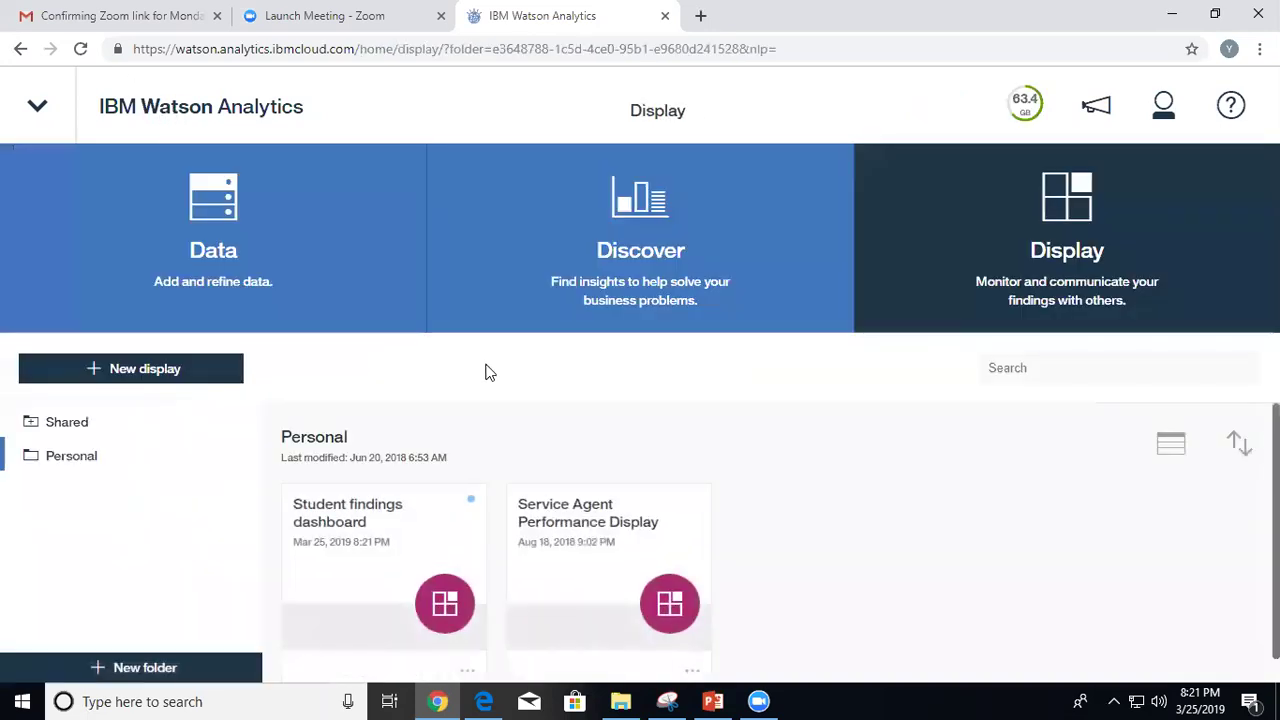
pyautogui.hotkey('ctrl', 'a')
pyautogui.click(593, 402)
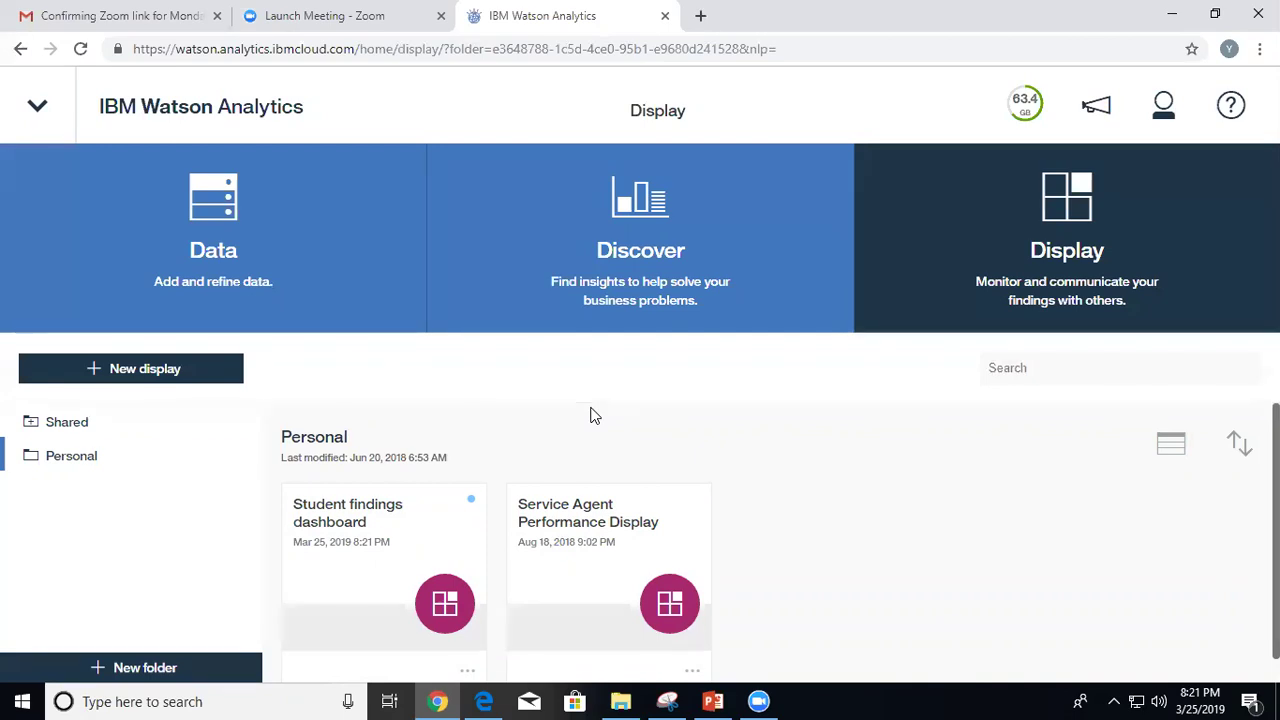
# Create a new display of the Infographic type, keeping the name New infographic.
pyautogui.click(148, 367)
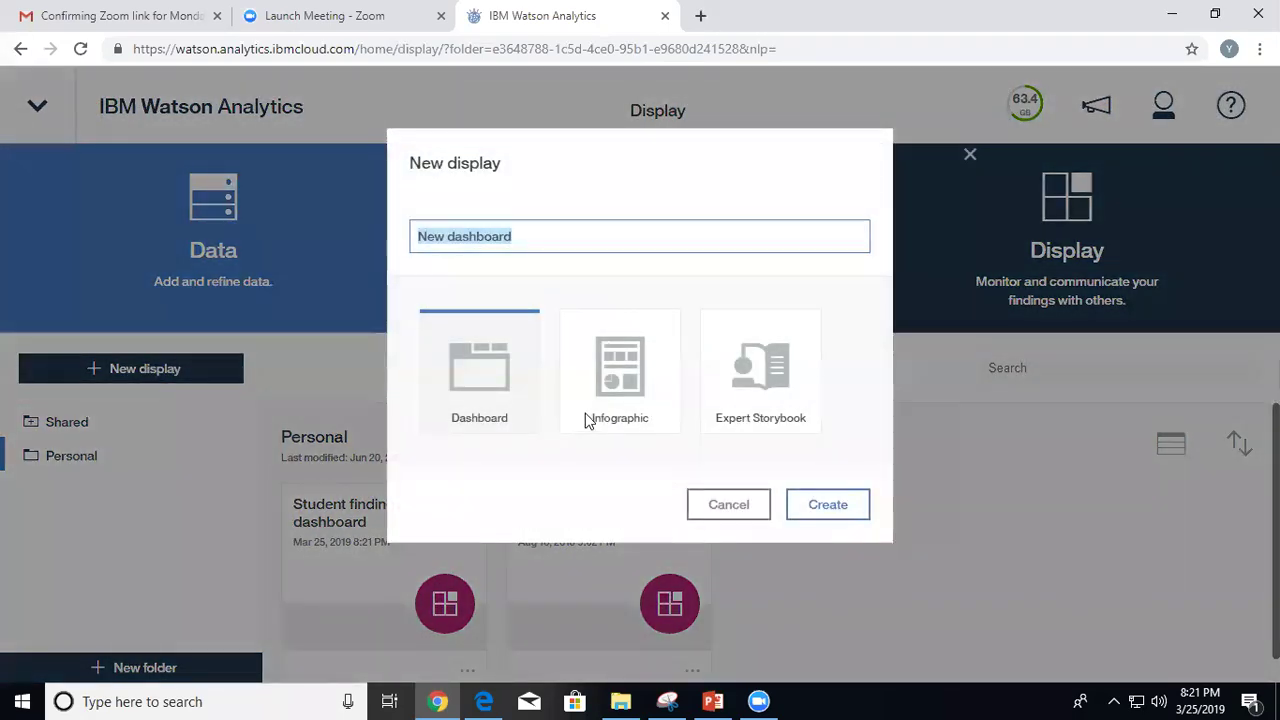
pyautogui.click(607, 377)
pyautogui.click(607, 377)
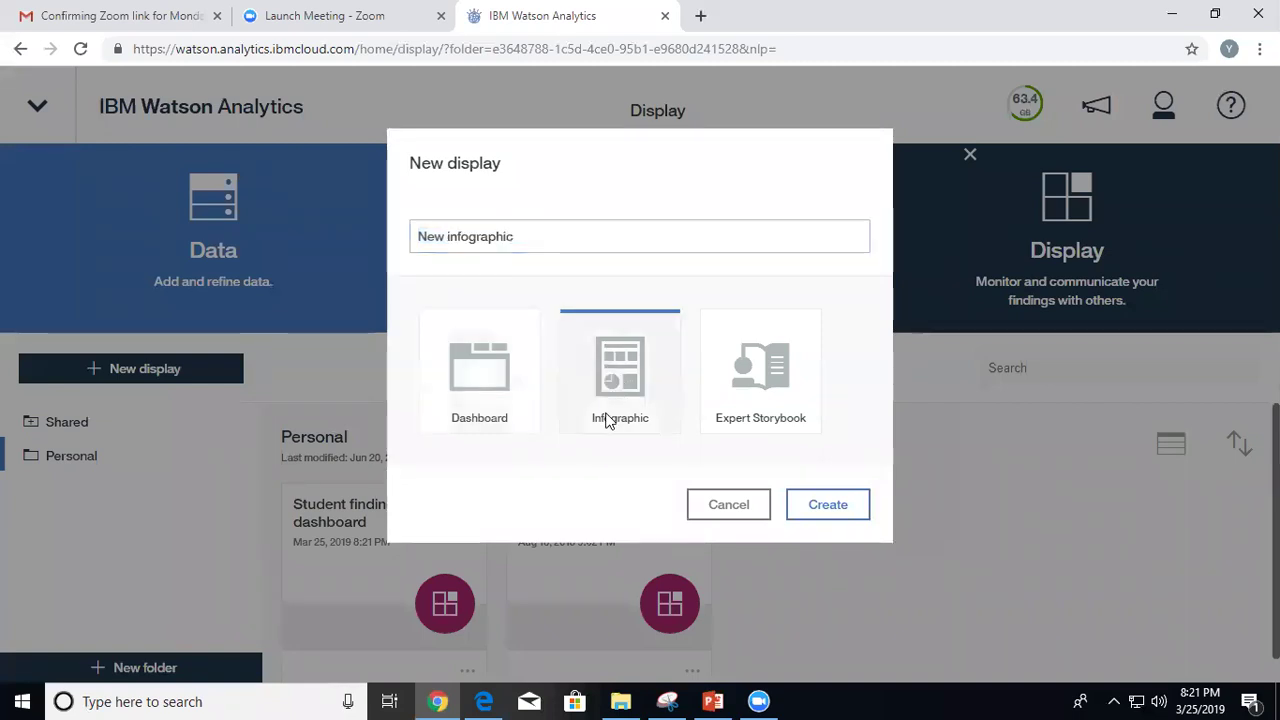
pyautogui.click(830, 505)
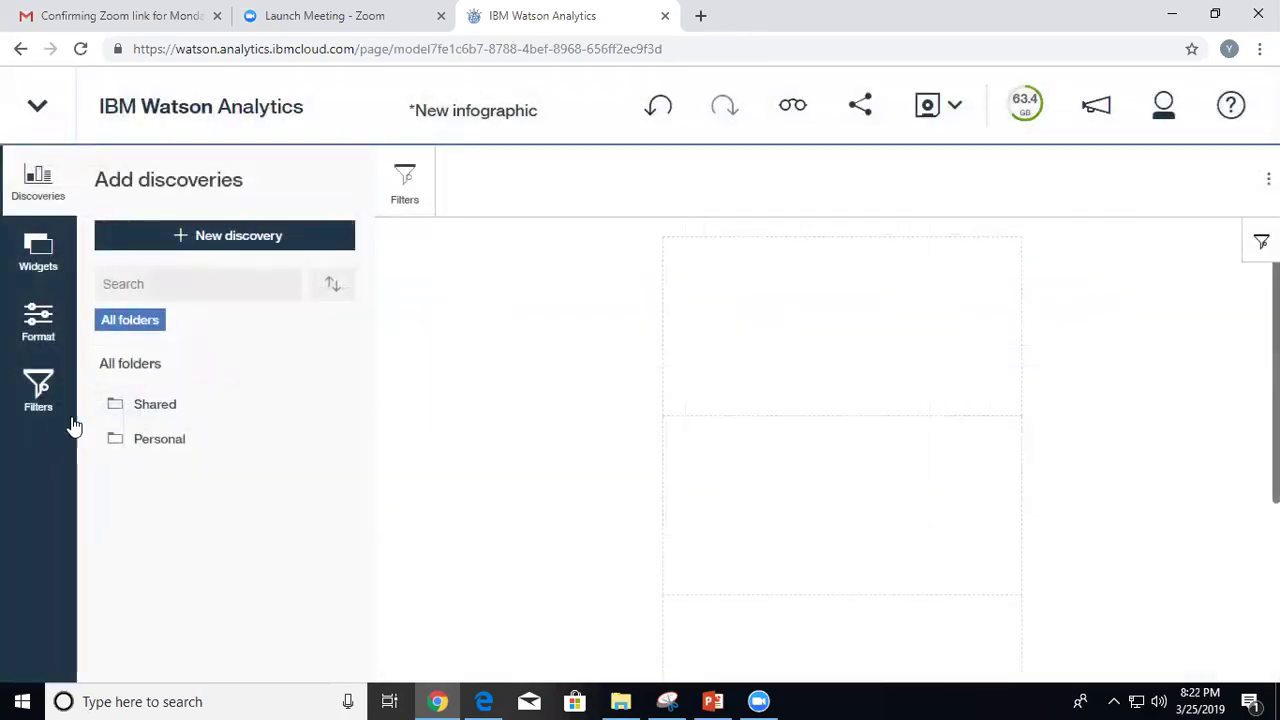
# Place the RiskAbsencesByGender discovery from the Personal folder's Students Performance set in the infographic's first section.
pyautogui.click(145, 446)
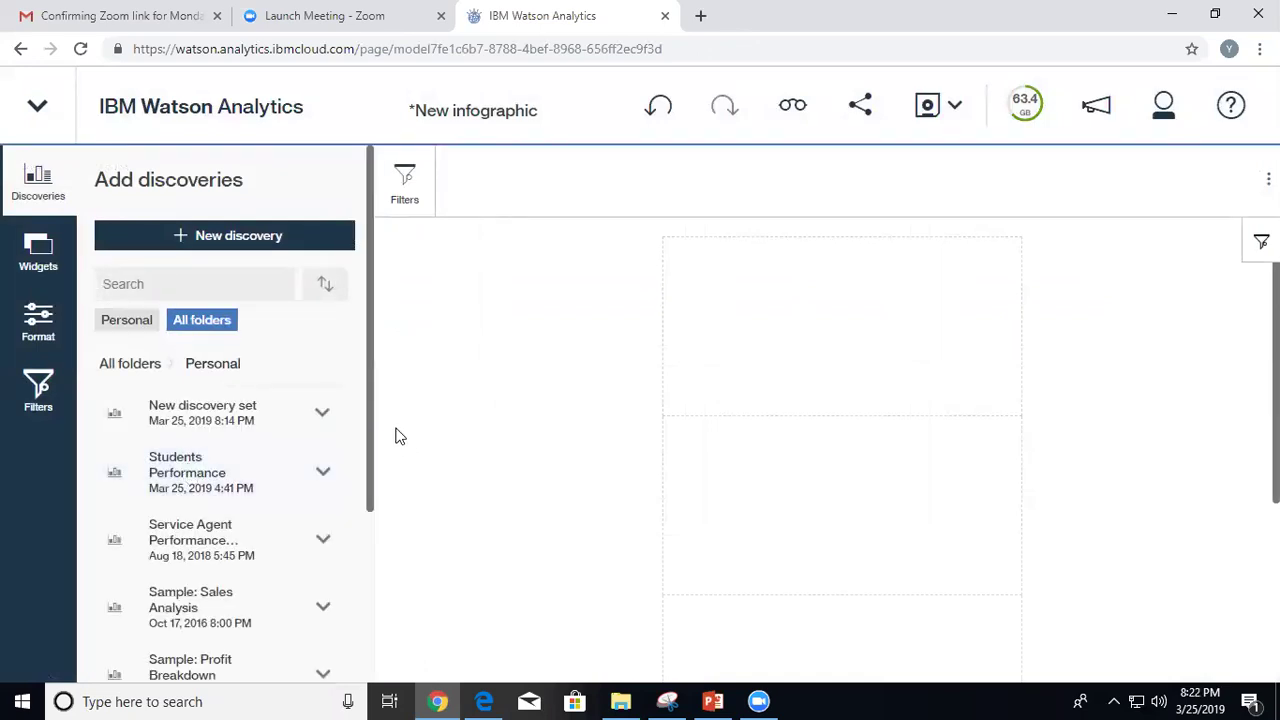
pyautogui.scroll(-1, 365, 470)
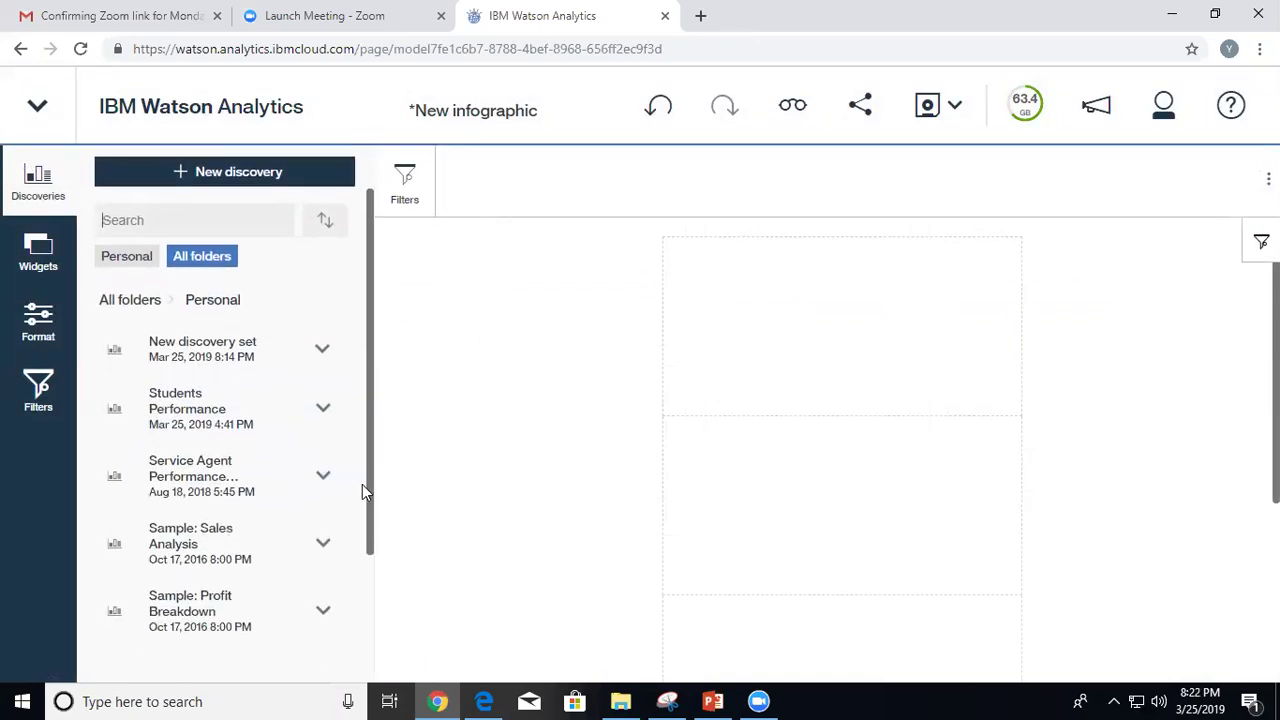
pyautogui.click(318, 410)
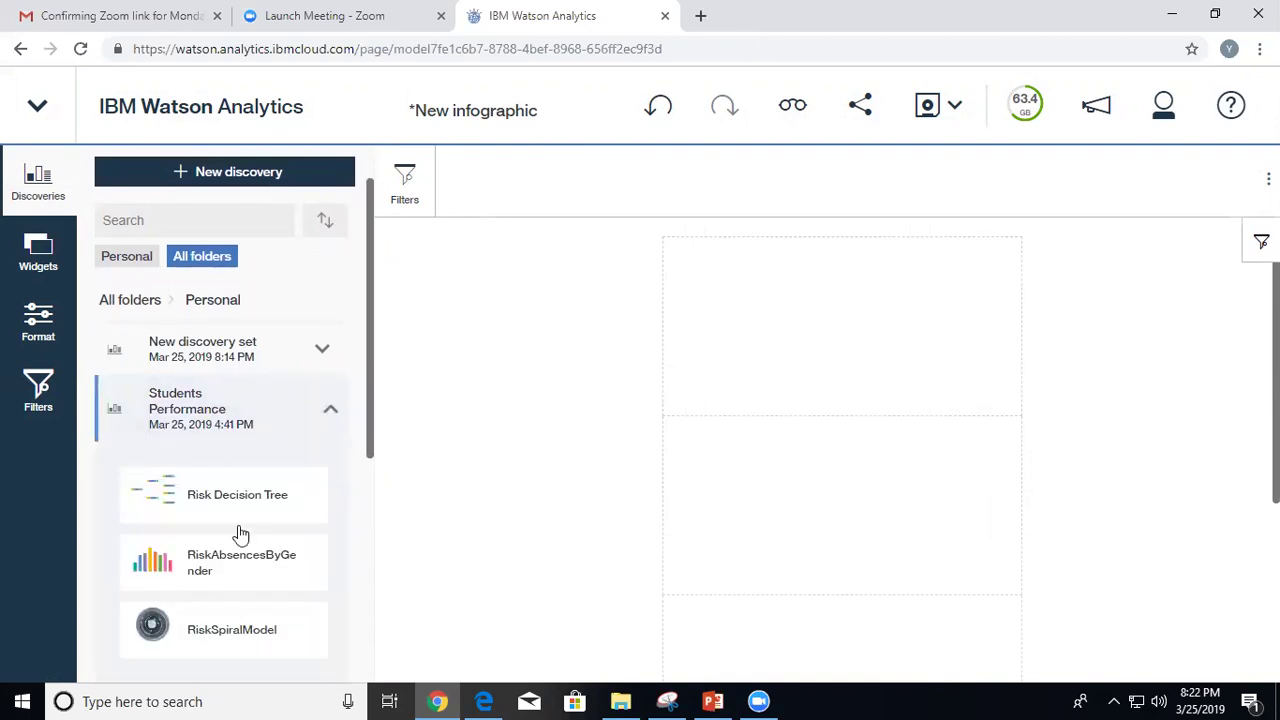
pyautogui.moveTo(180, 568); pyautogui.dragTo(840, 334)
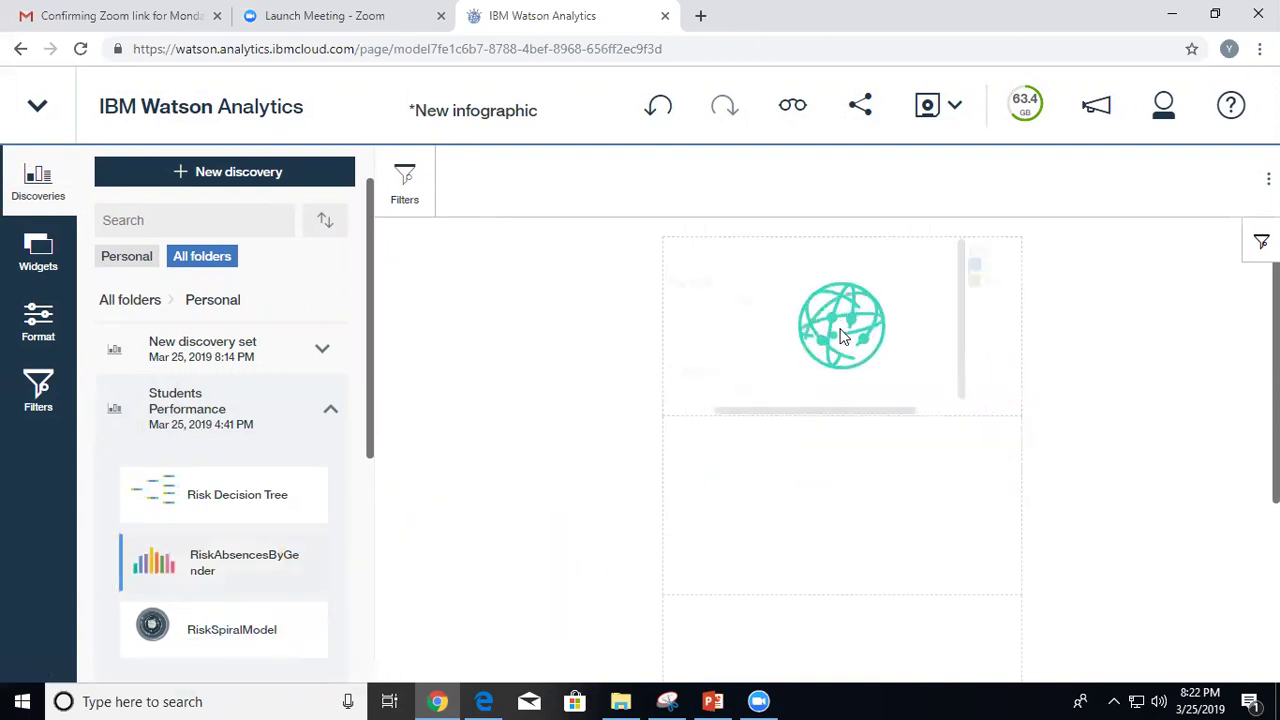
pyautogui.click(640, 464)
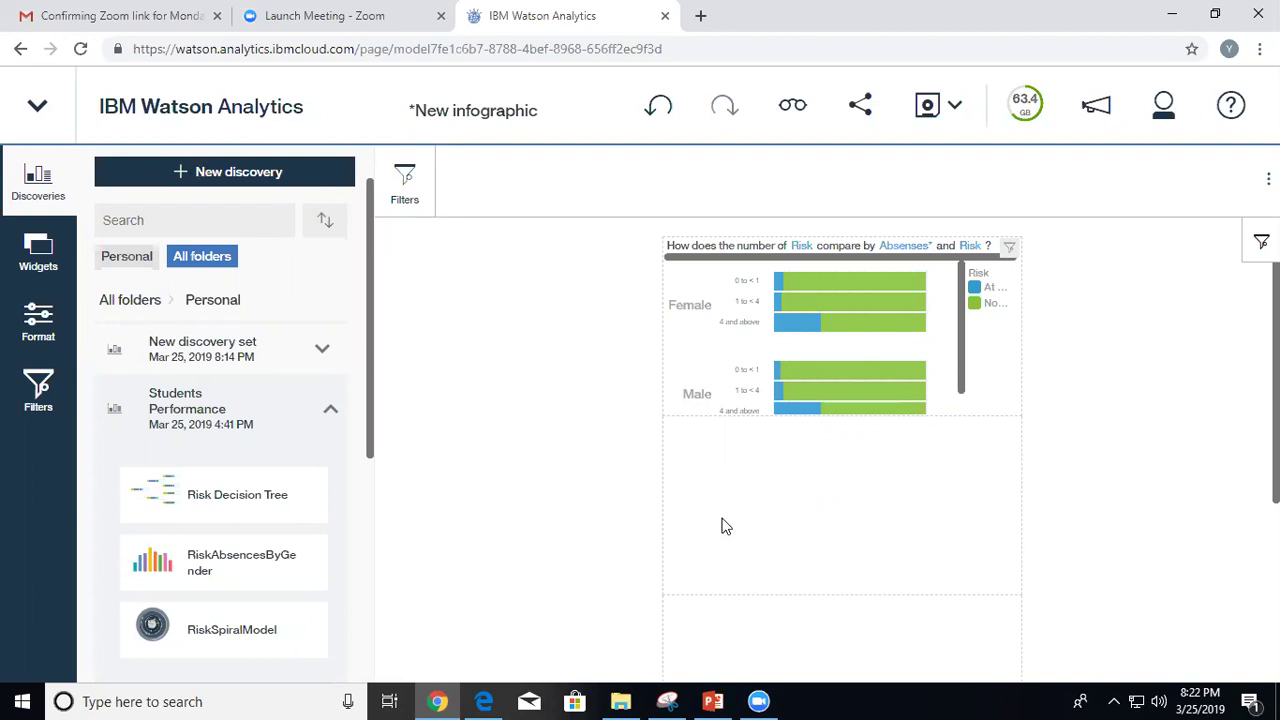
# Start a new discovery for the infographic from the Risk Students data, using the Dial visualization.
pyautogui.click(205, 173)
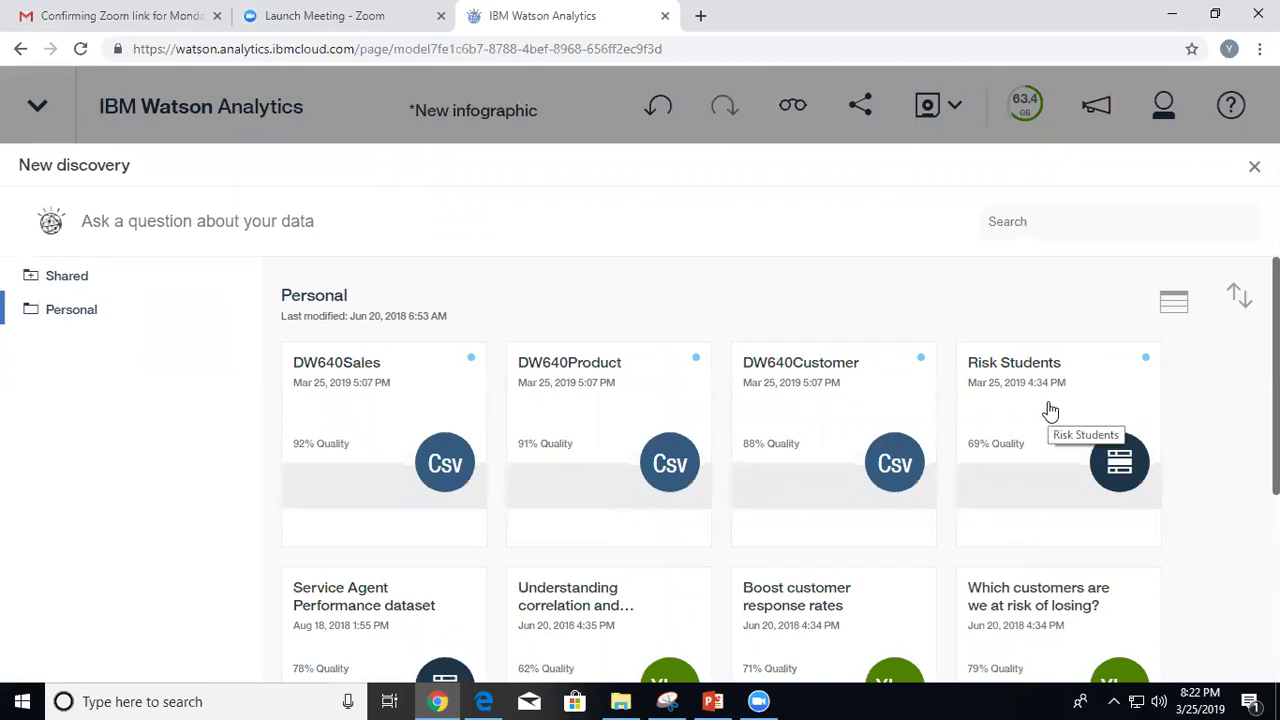
pyautogui.click(1049, 412)
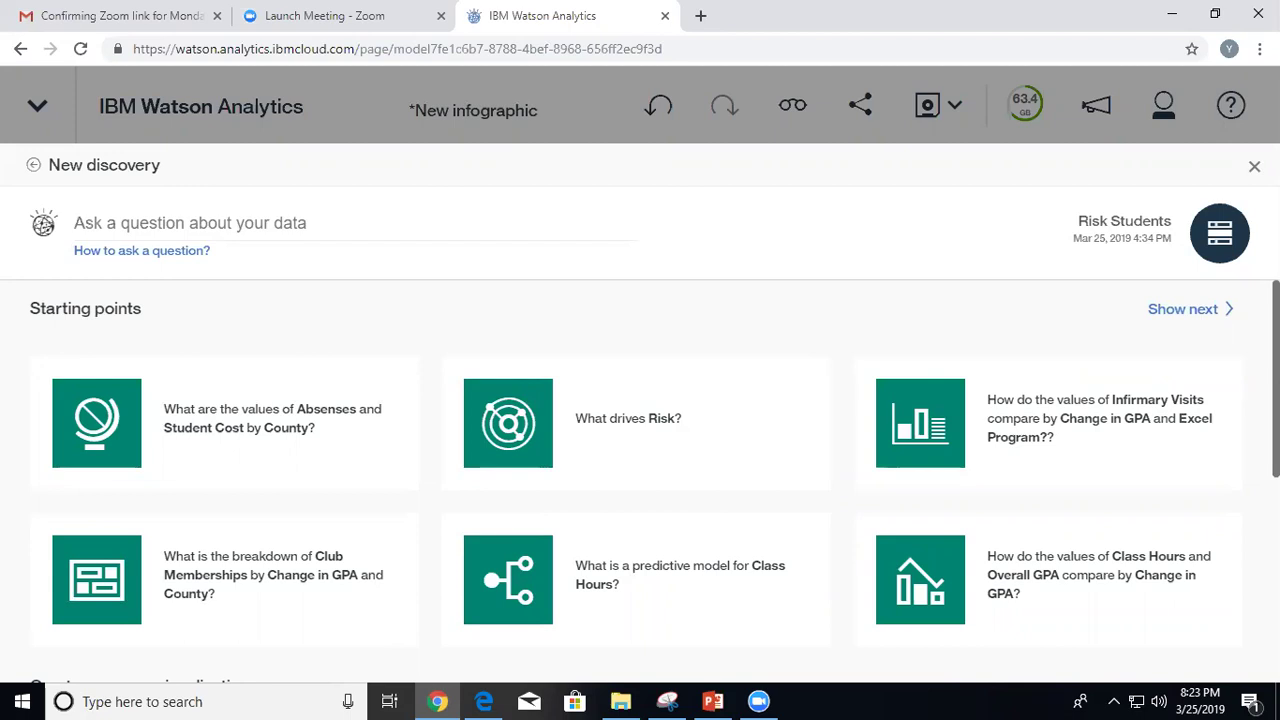
pyautogui.scroll(-5, 1243, 563)
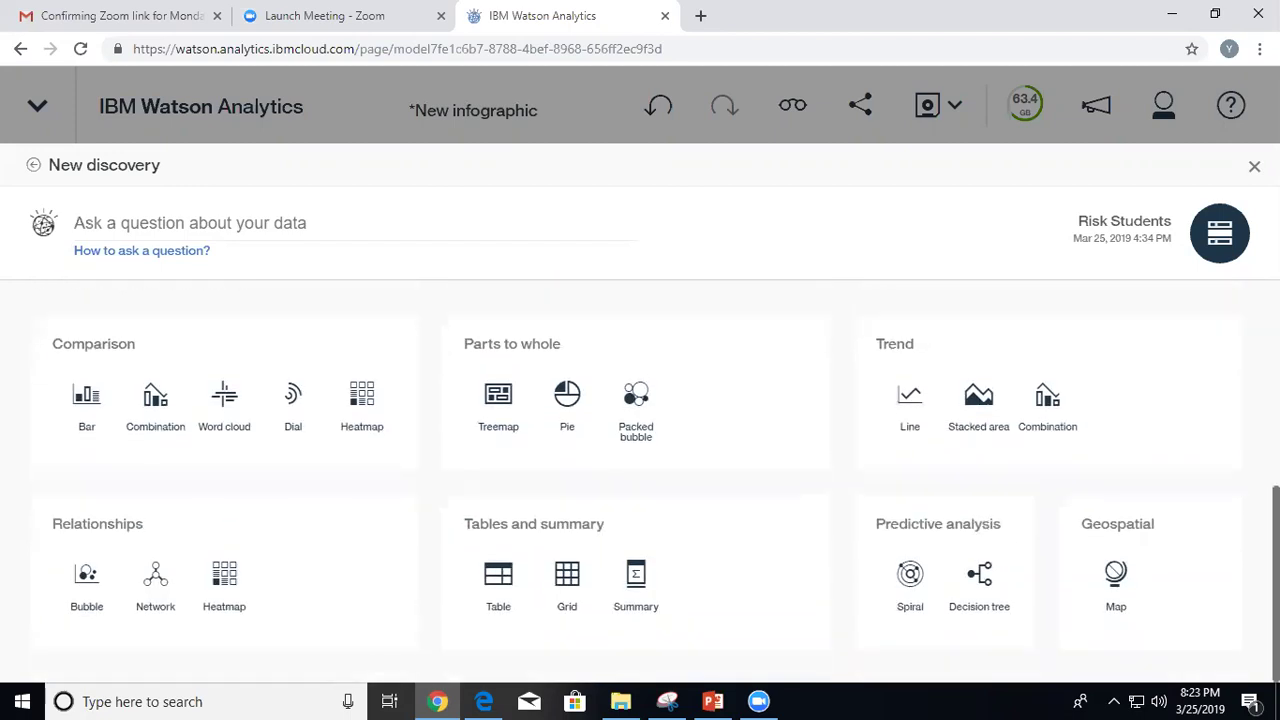
pyautogui.click(292, 400)
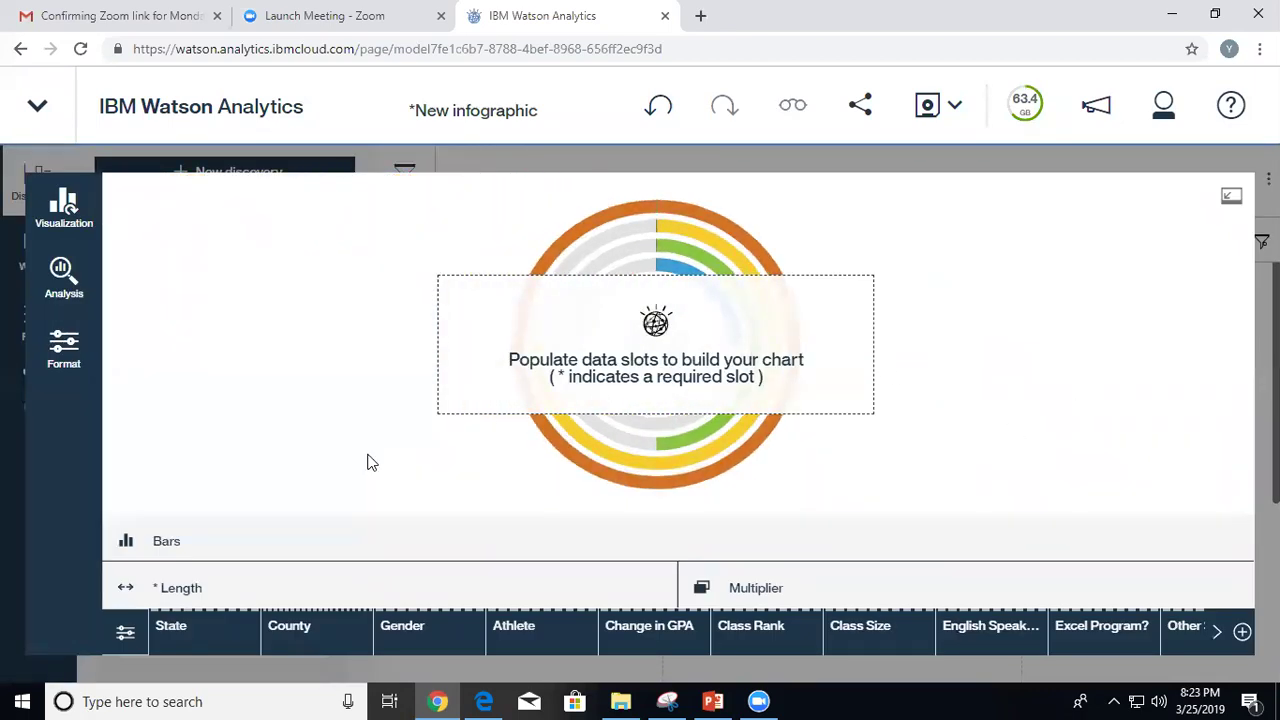
# Build the dial with Class Rank as bars and Student GPA as length, and return to the infographic layout.
pyautogui.click(167, 543)
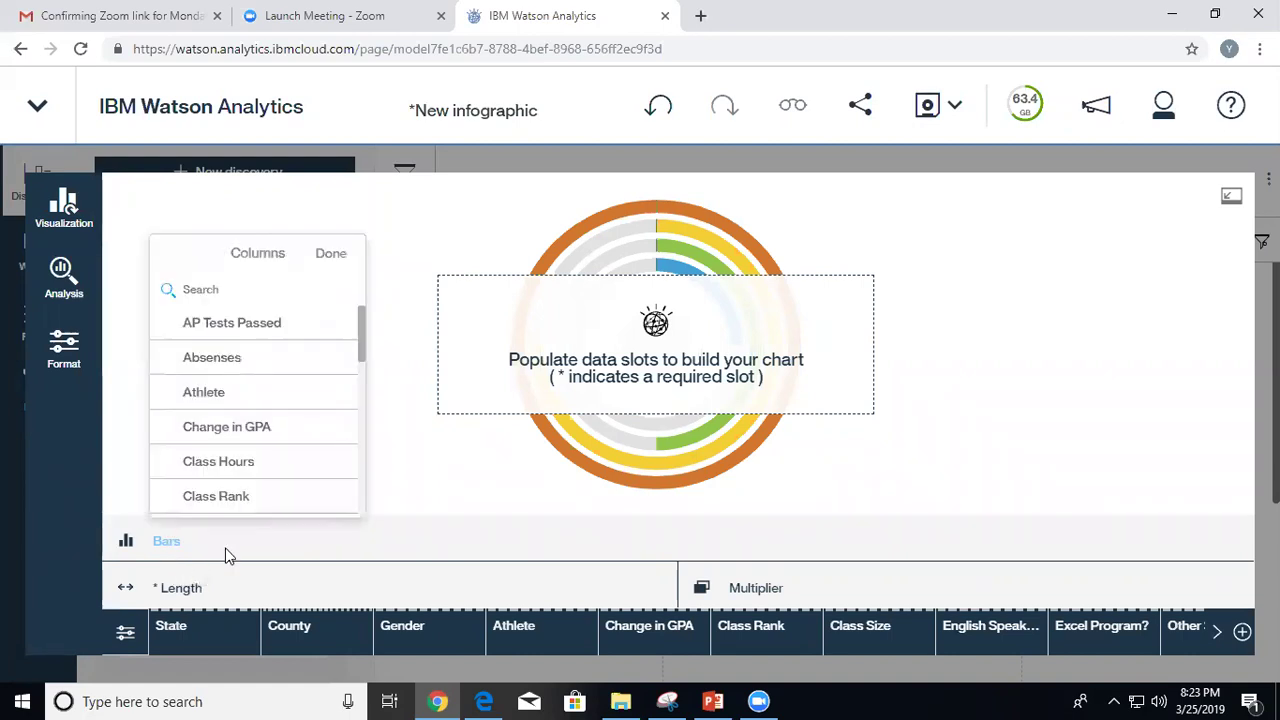
pyautogui.click(208, 500)
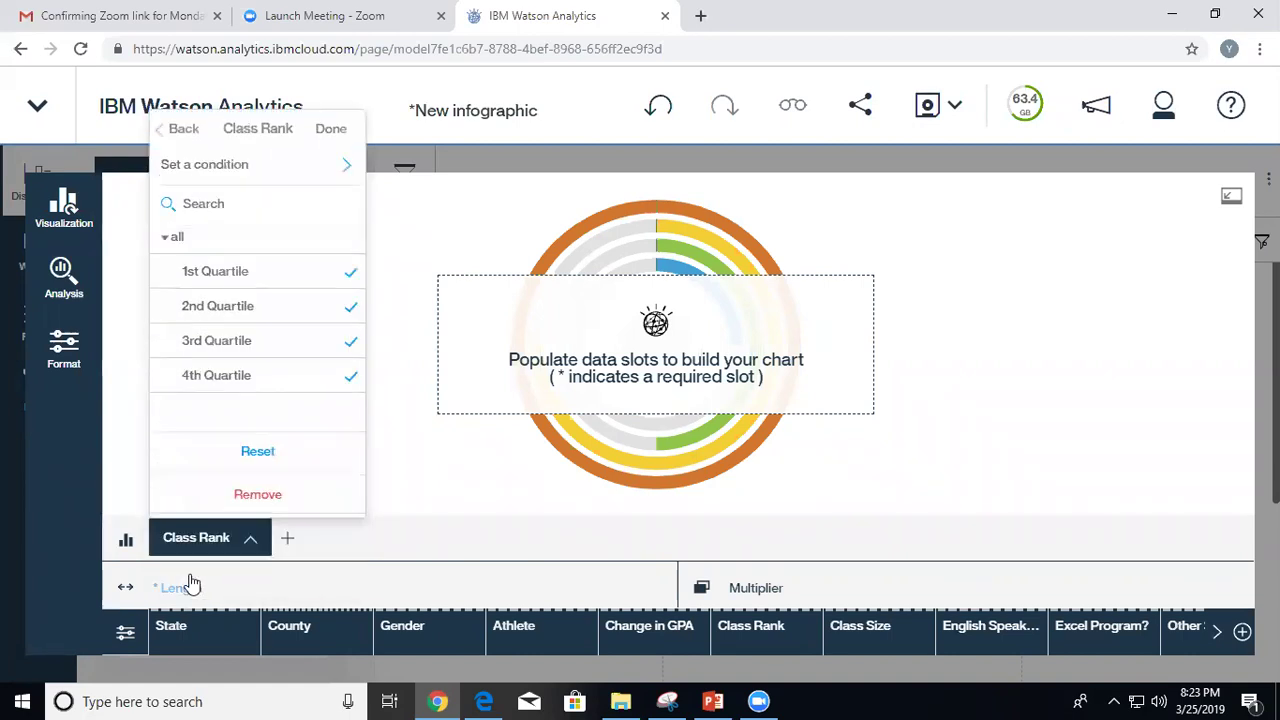
pyautogui.click(427, 494)
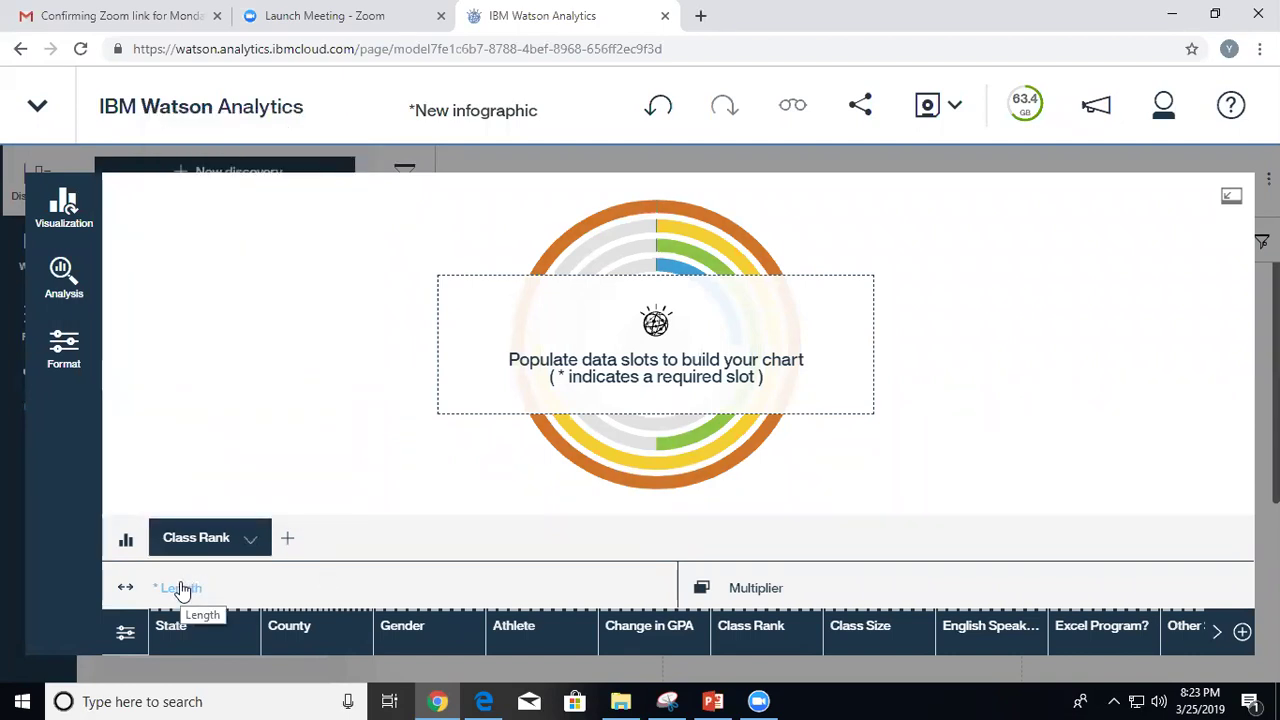
pyautogui.click(180, 590)
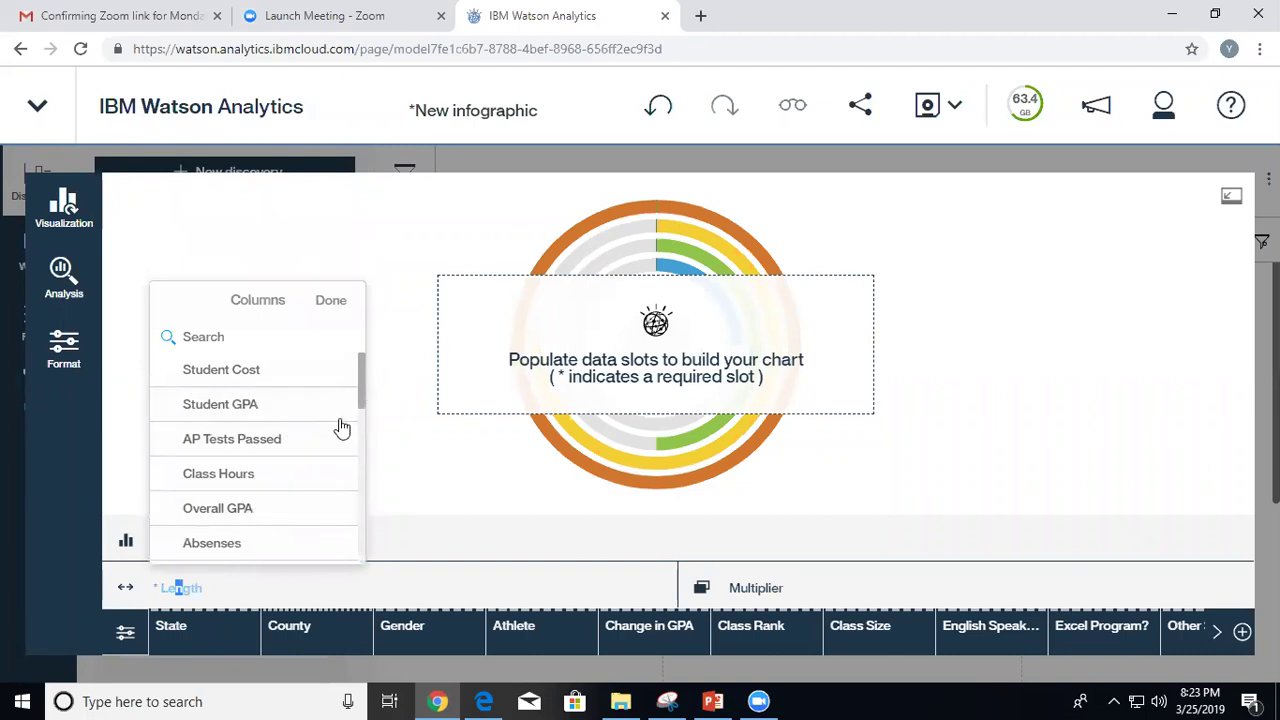
pyautogui.click(241, 406)
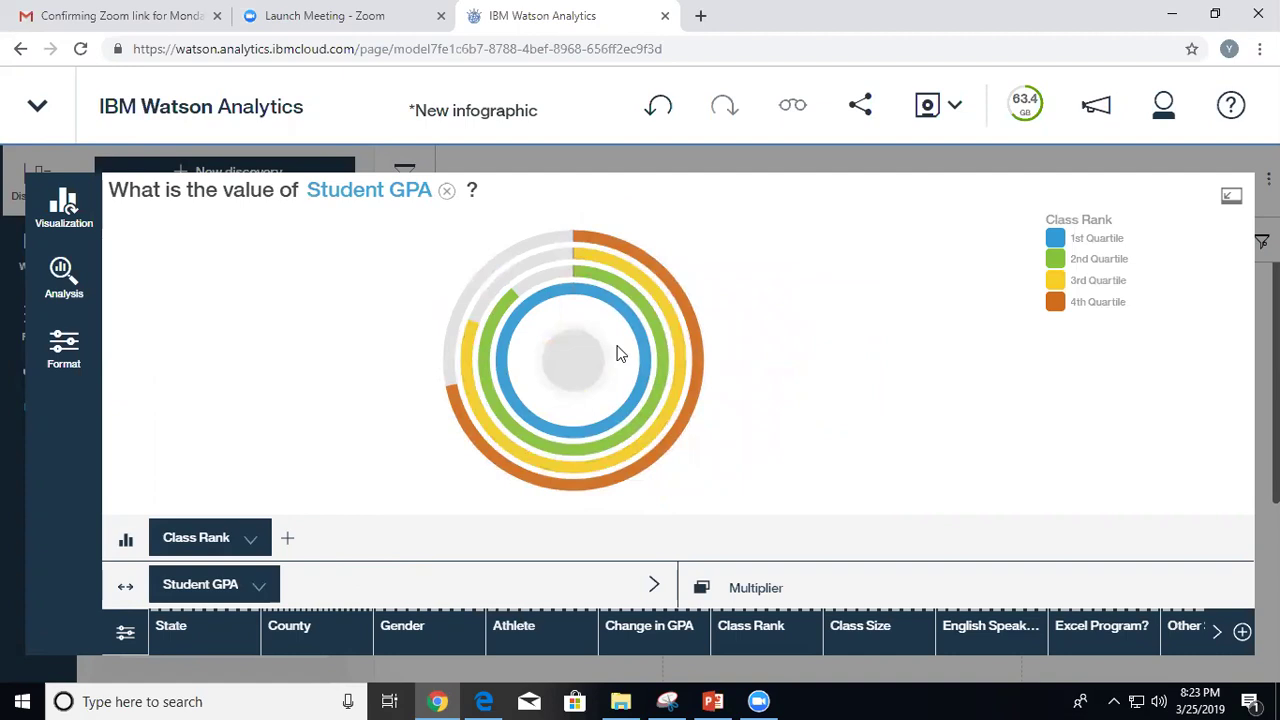
pyautogui.moveTo(660, 266)
pyautogui.click(1231, 197)
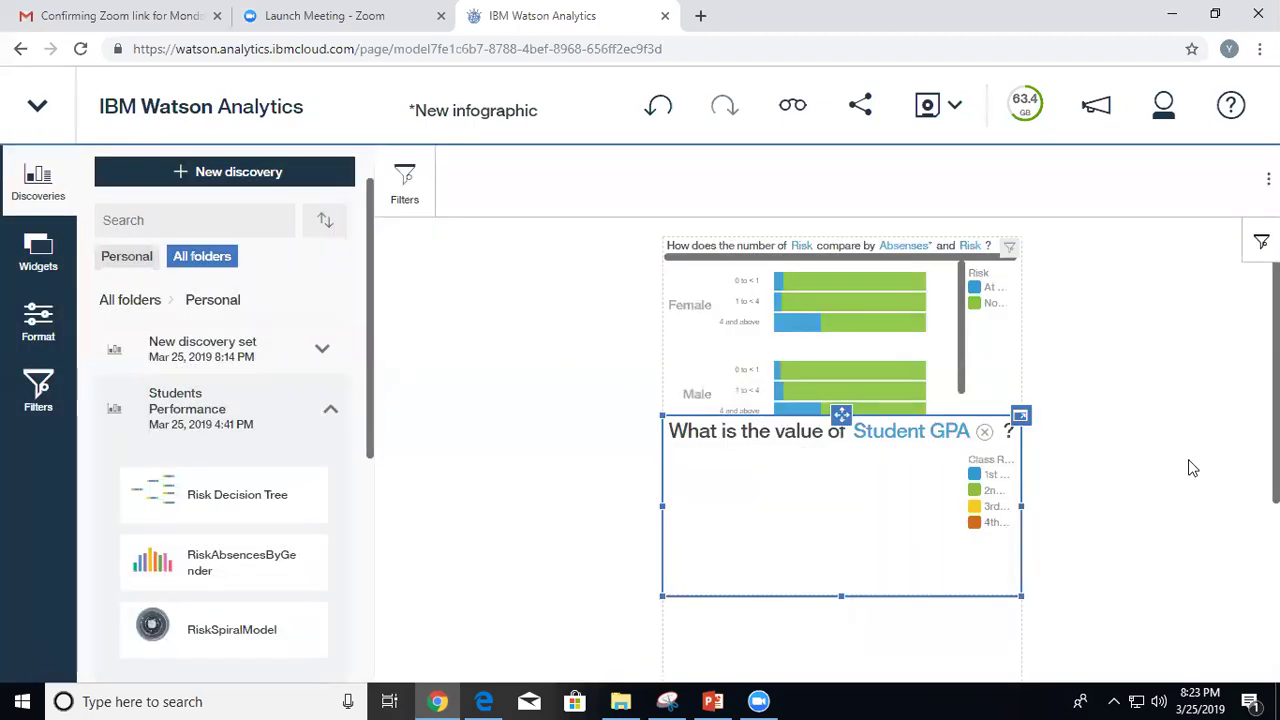
# Start another discovery from the Risk Students data for the infographic's third section, using the Pie visualization.
pyautogui.scroll(-3, 1192, 468)
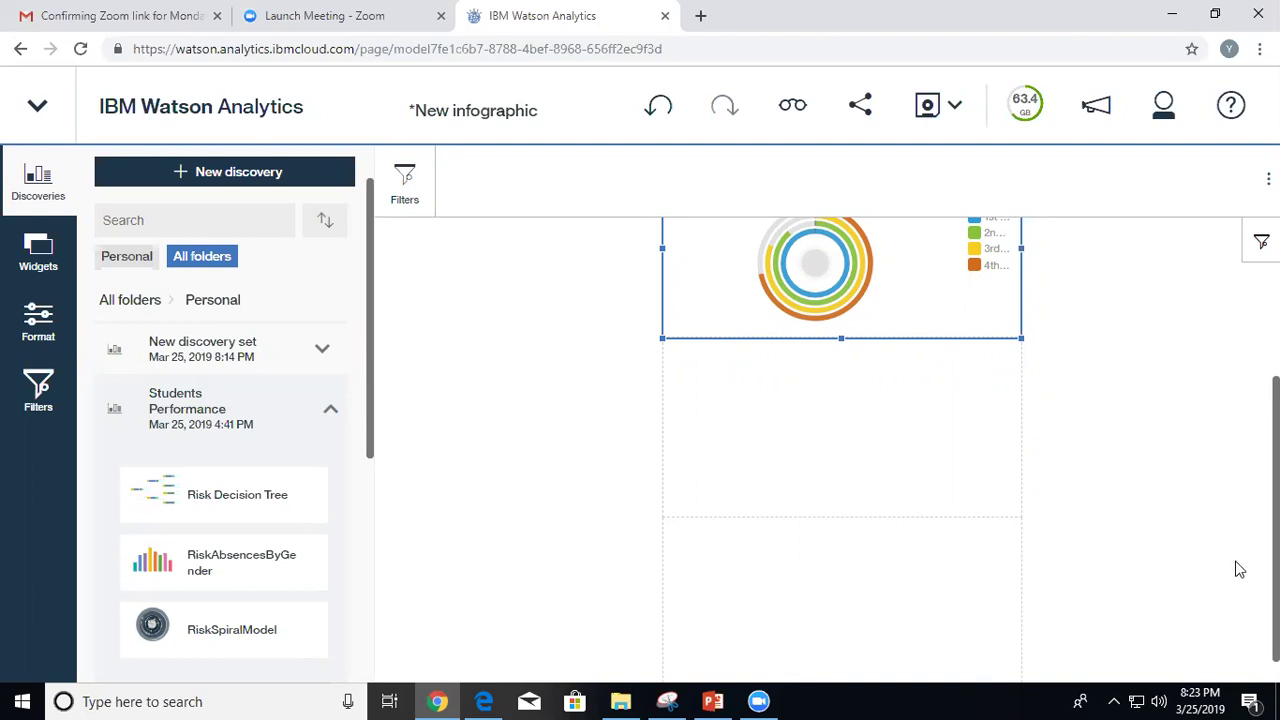
pyautogui.click(828, 440)
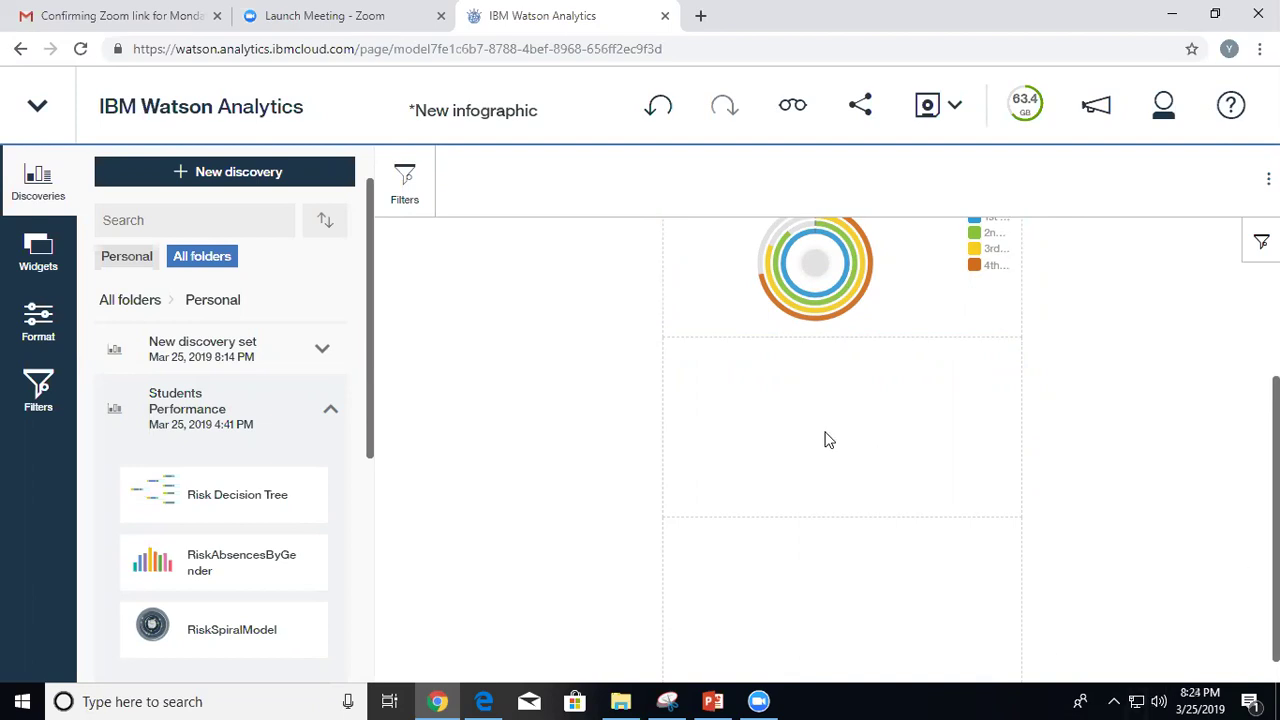
pyautogui.click(212, 175)
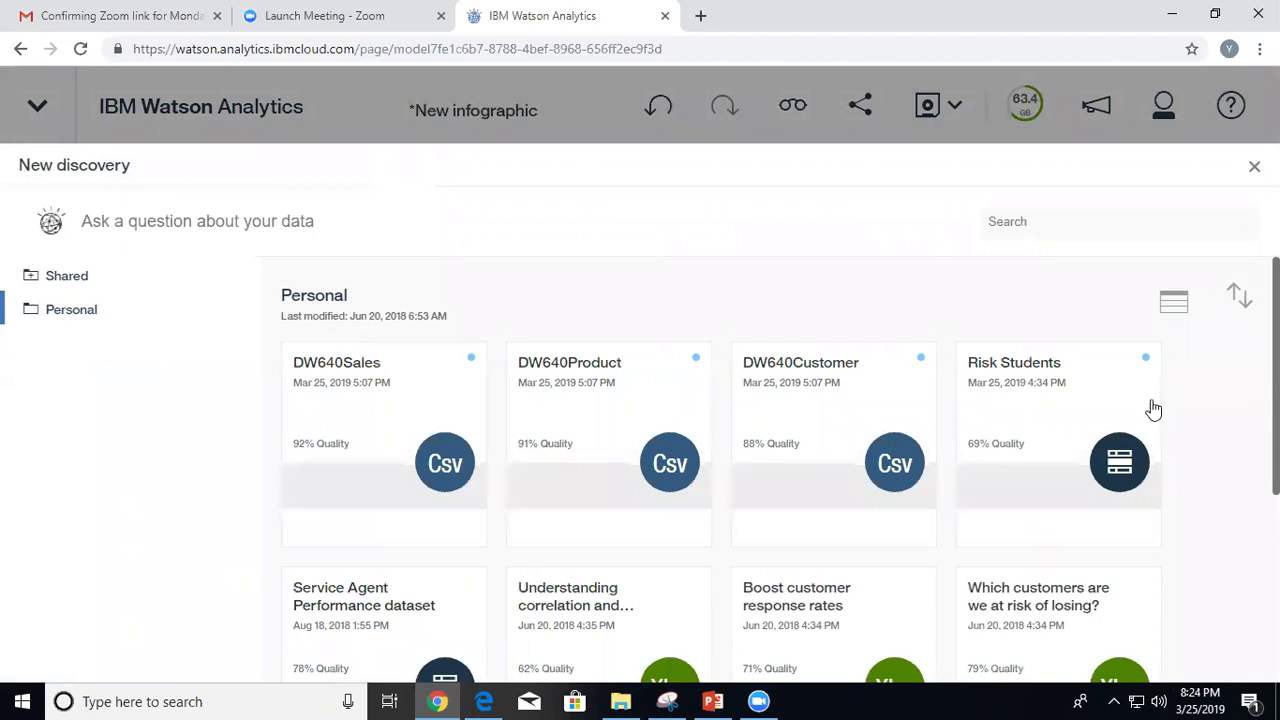
pyautogui.click(1084, 414)
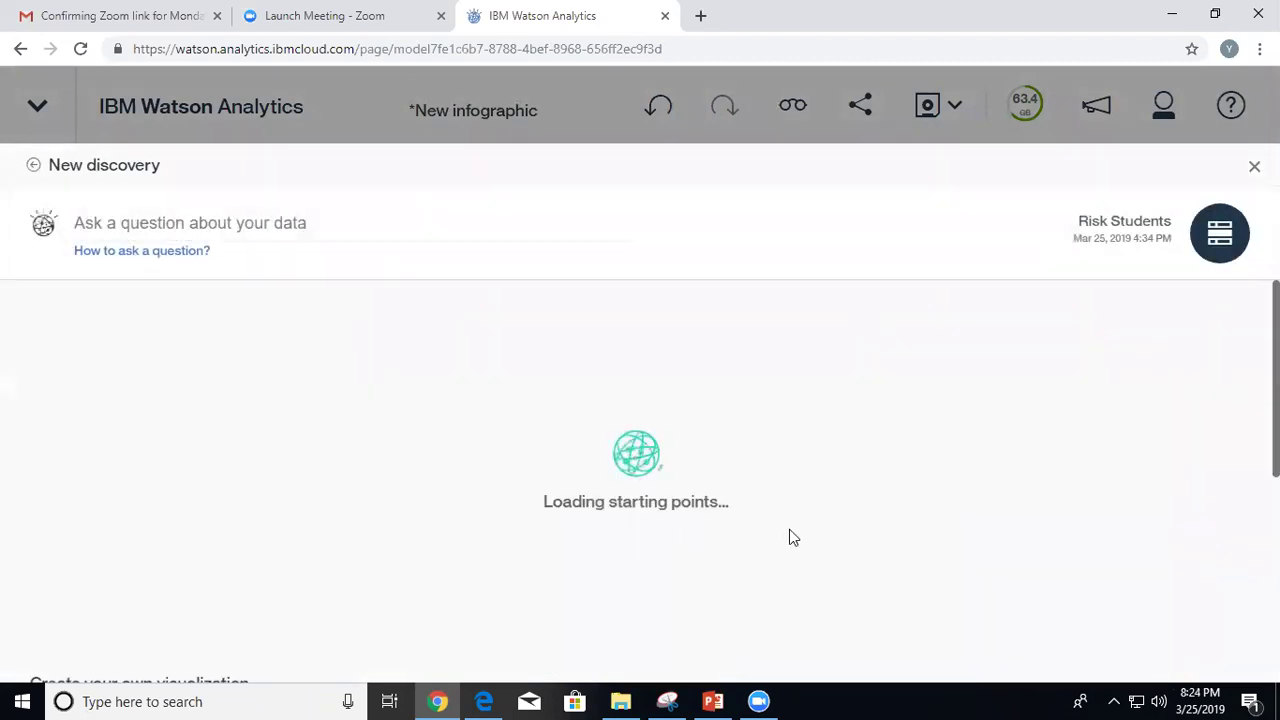
pyautogui.scroll(-2, 794, 537)
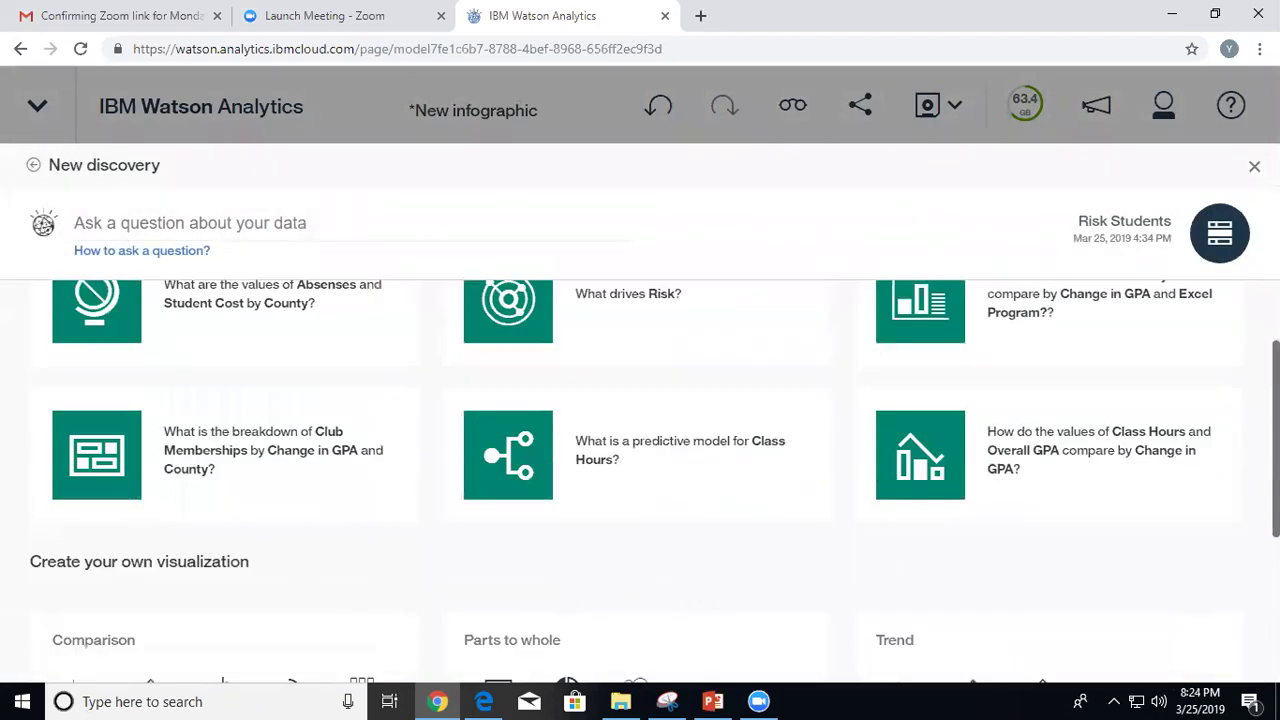
pyautogui.scroll(-2, 500, 491)
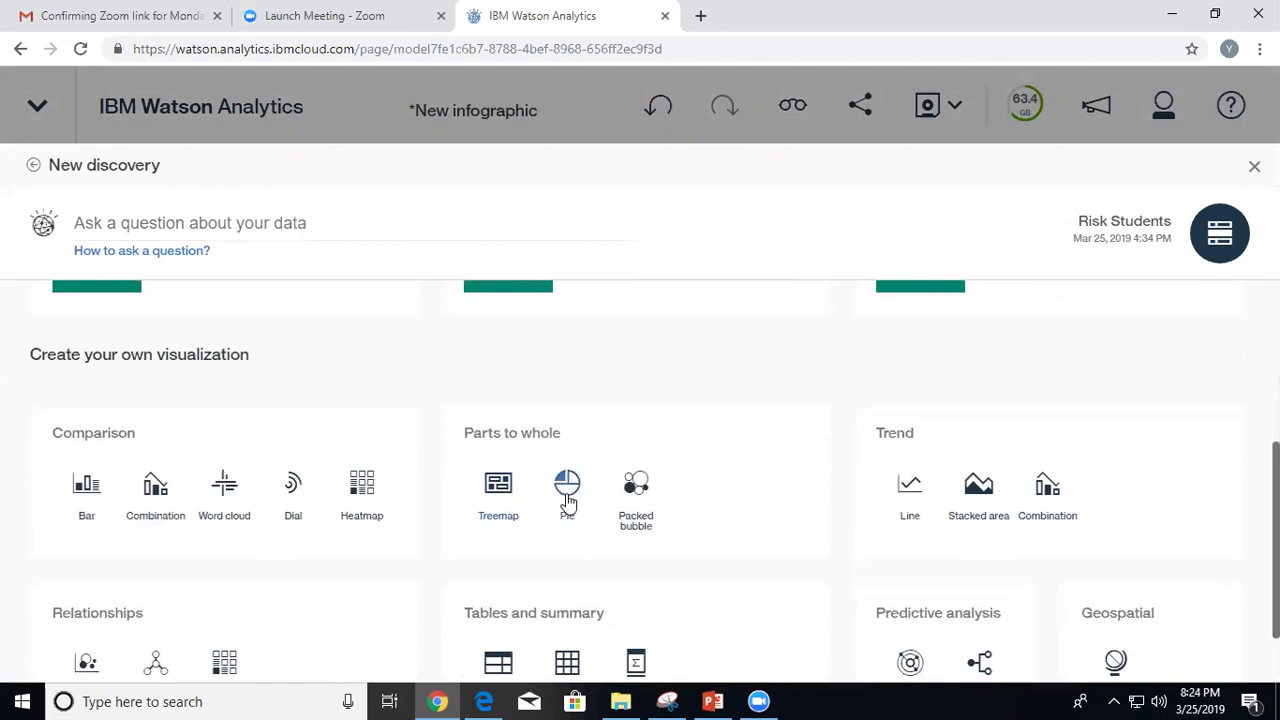
pyautogui.click(567, 490)
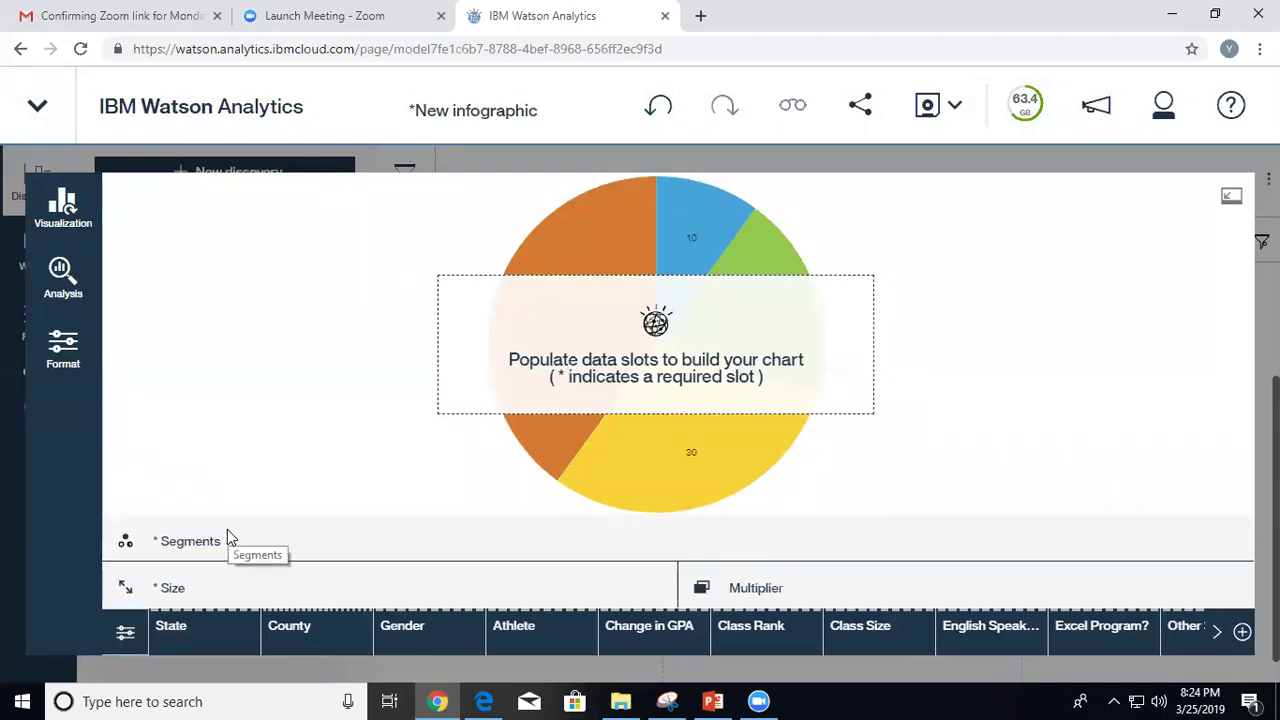
# Set Class Rank as the pie chart's segments and find and assign Rows as its size.
pyautogui.click(200, 552)
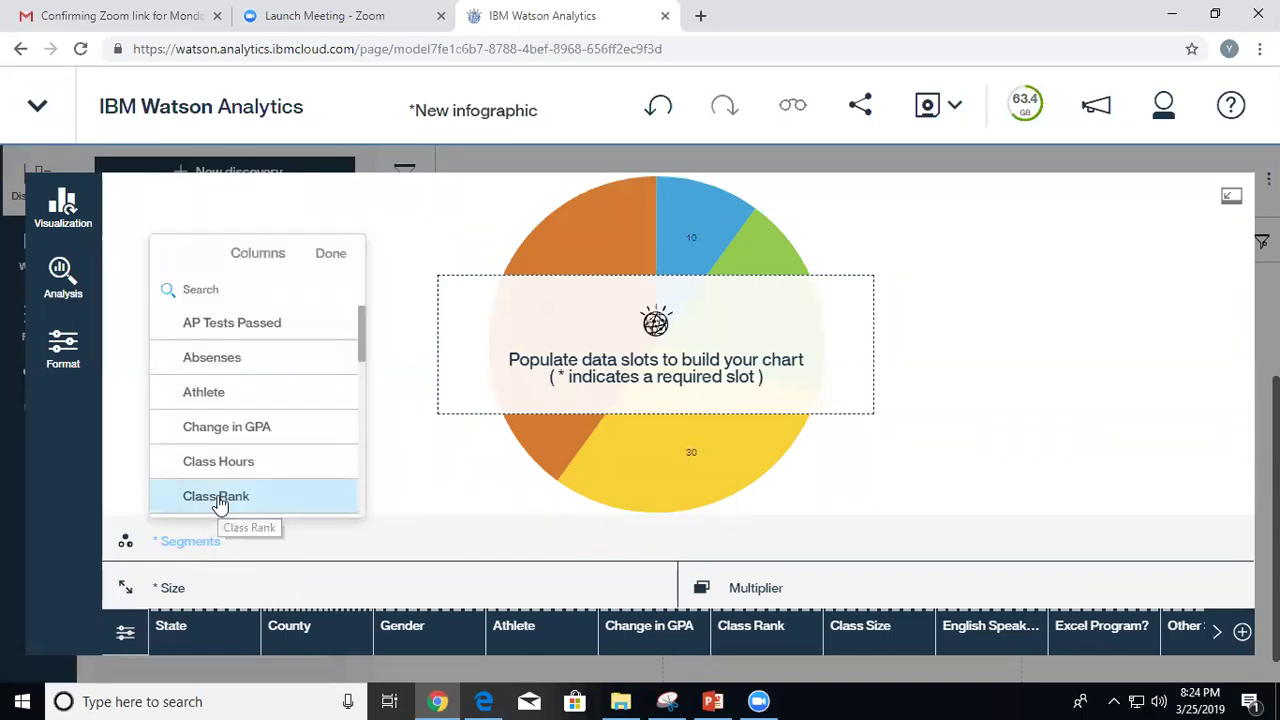
pyautogui.click(216, 512)
pyautogui.click(478, 512)
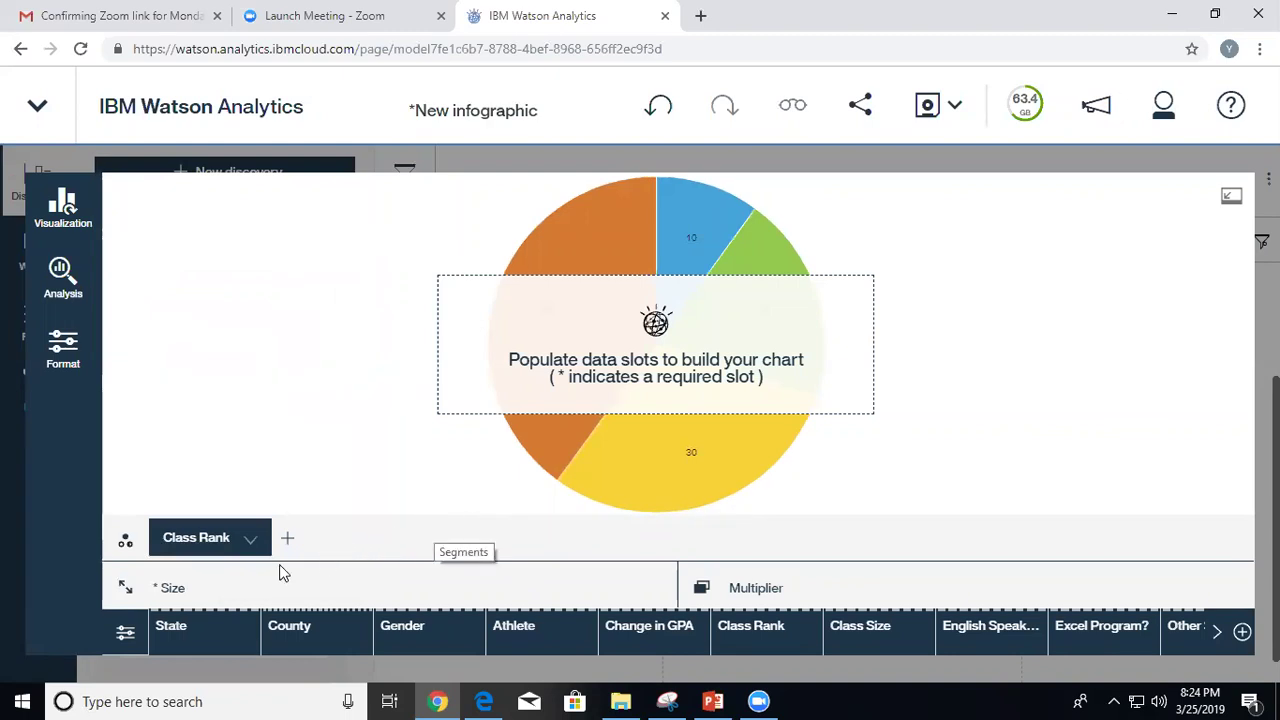
pyautogui.click(174, 590)
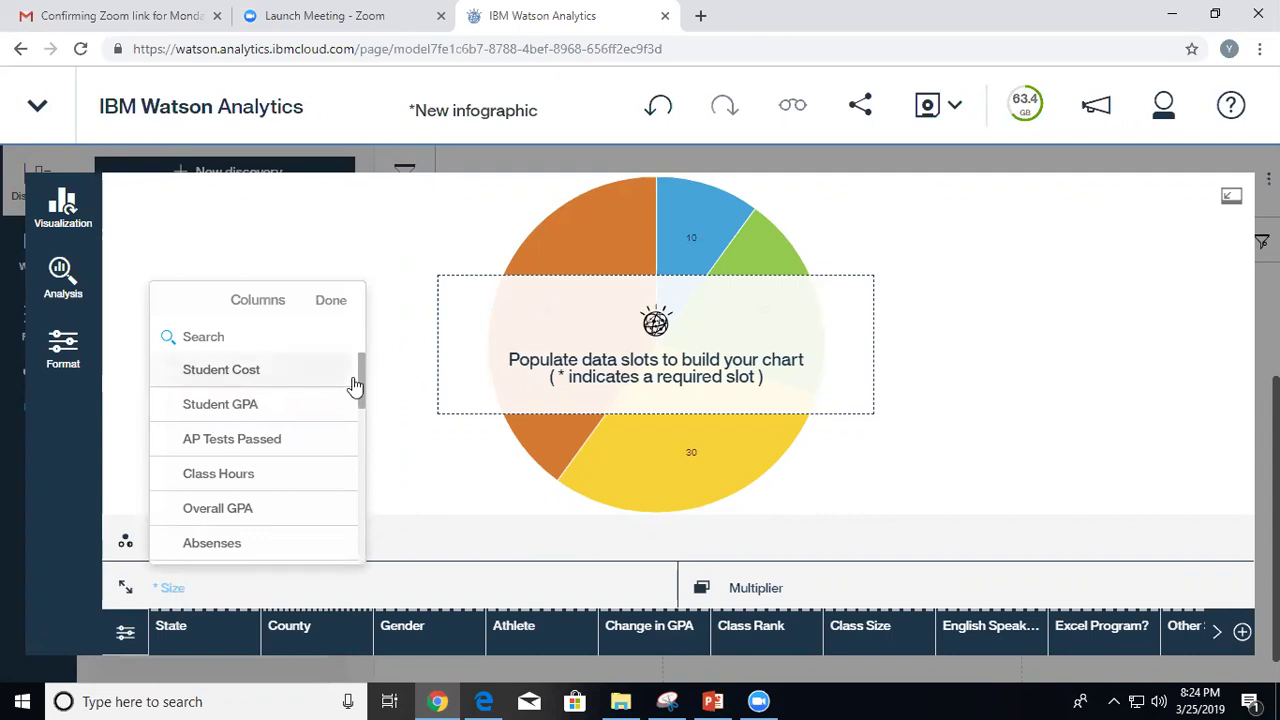
pyautogui.moveTo(358, 381); pyautogui.dragTo(369, 555)
pyautogui.moveTo(375, 491); pyautogui.dragTo(366, 309)
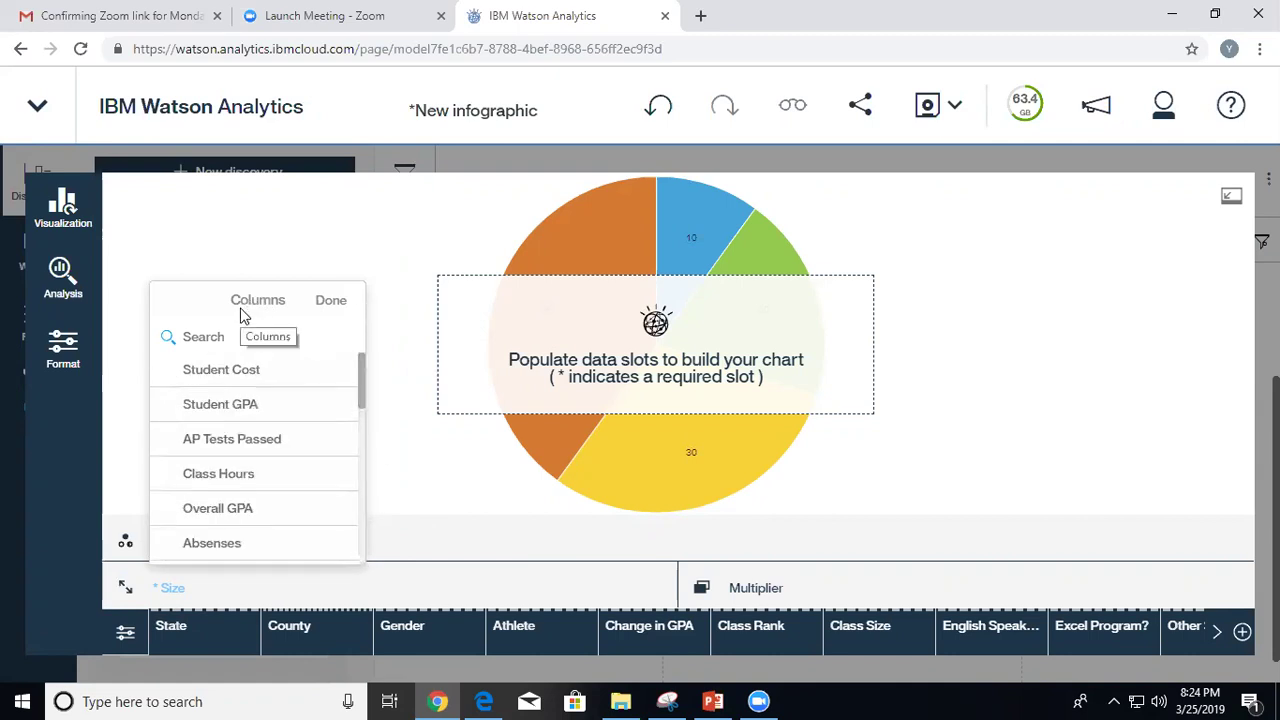
pyautogui.click(229, 340)
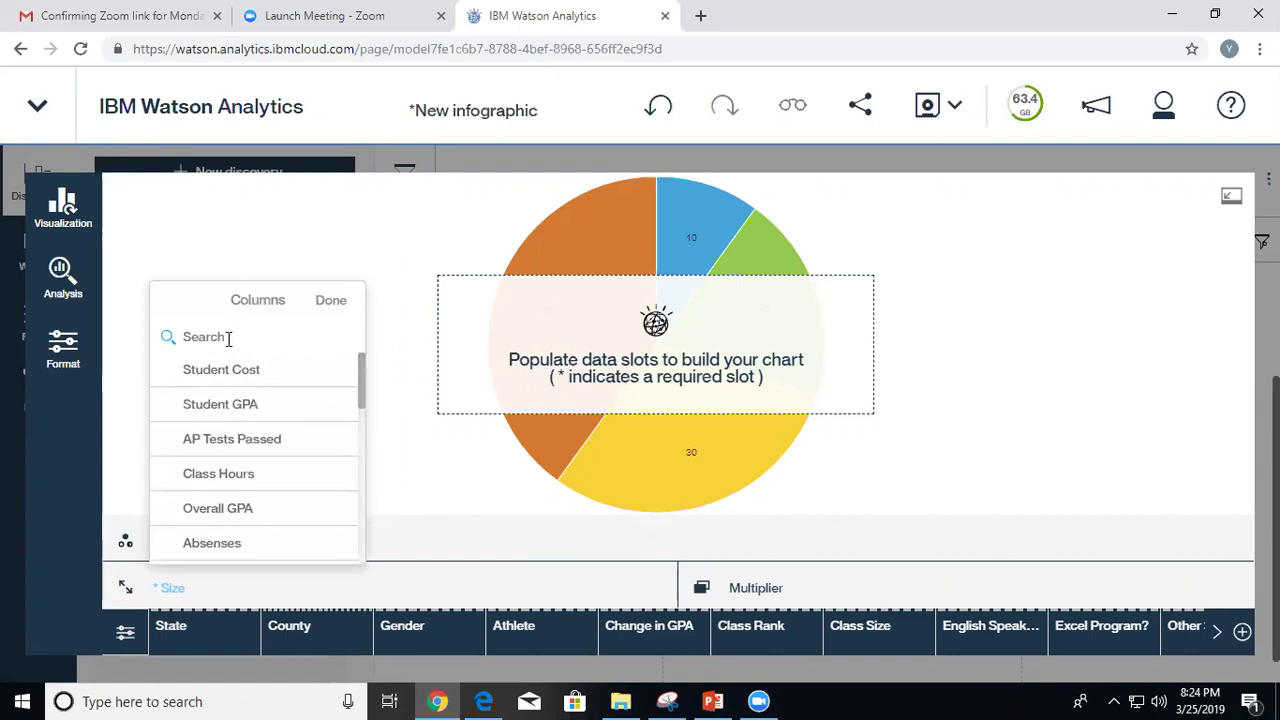
pyautogui.write('rows')
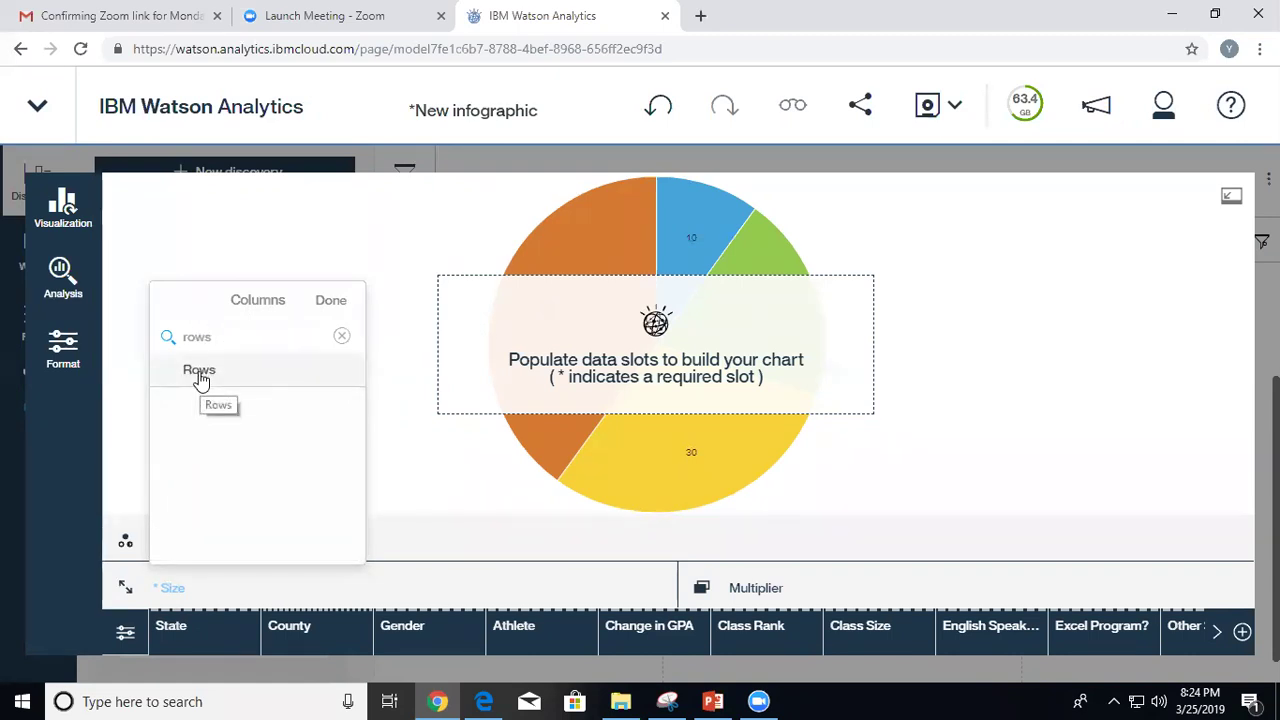
pyautogui.click(200, 374)
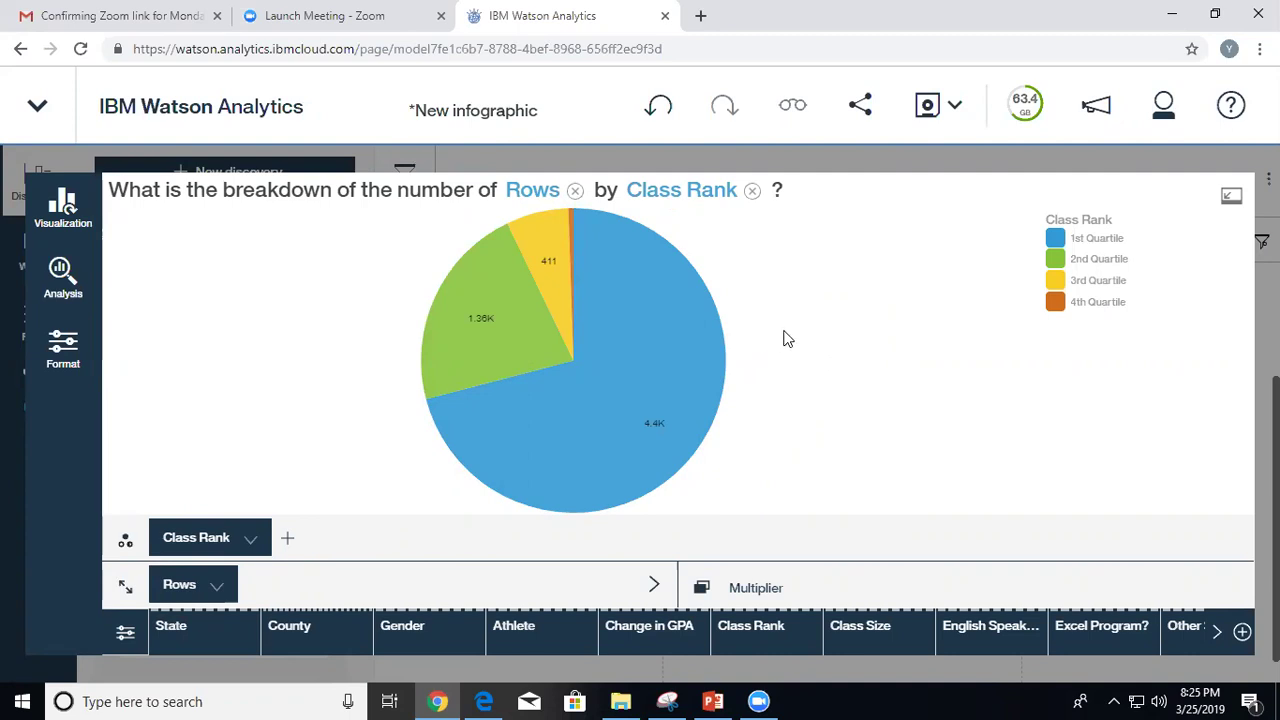
# Format the Class Rank pie chart as a donut.
pyautogui.click(62, 352)
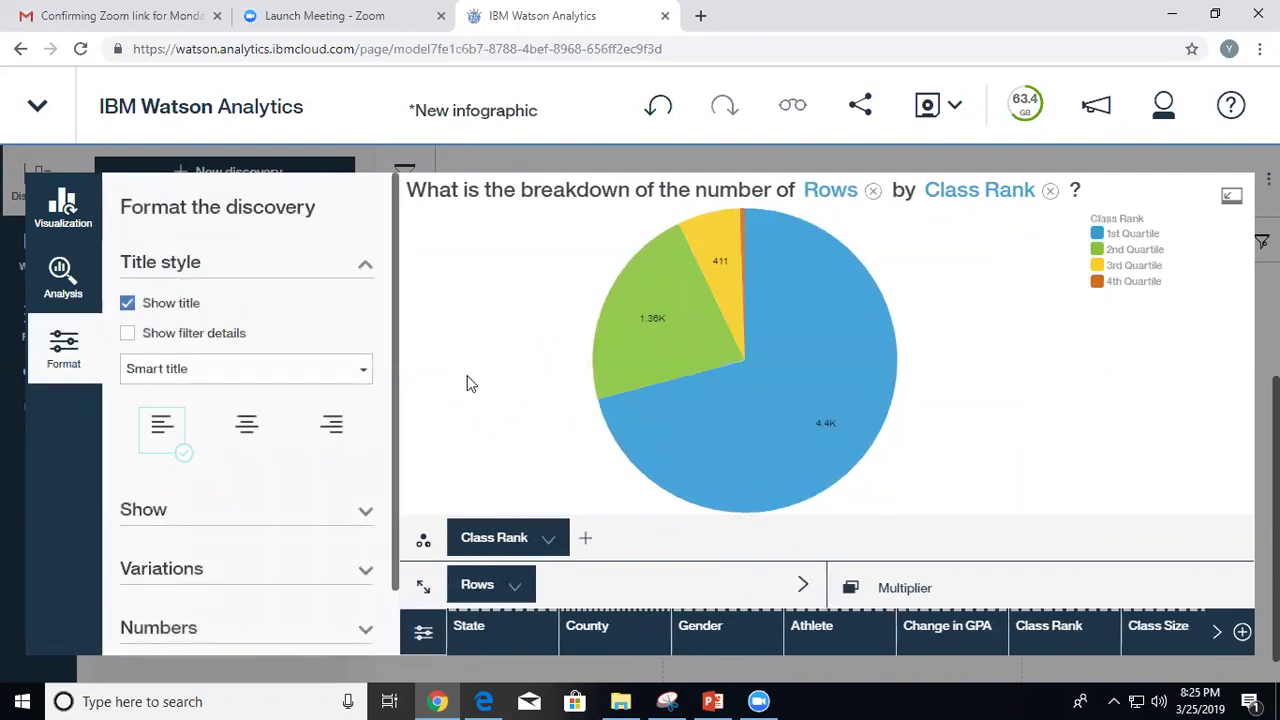
pyautogui.click(362, 514)
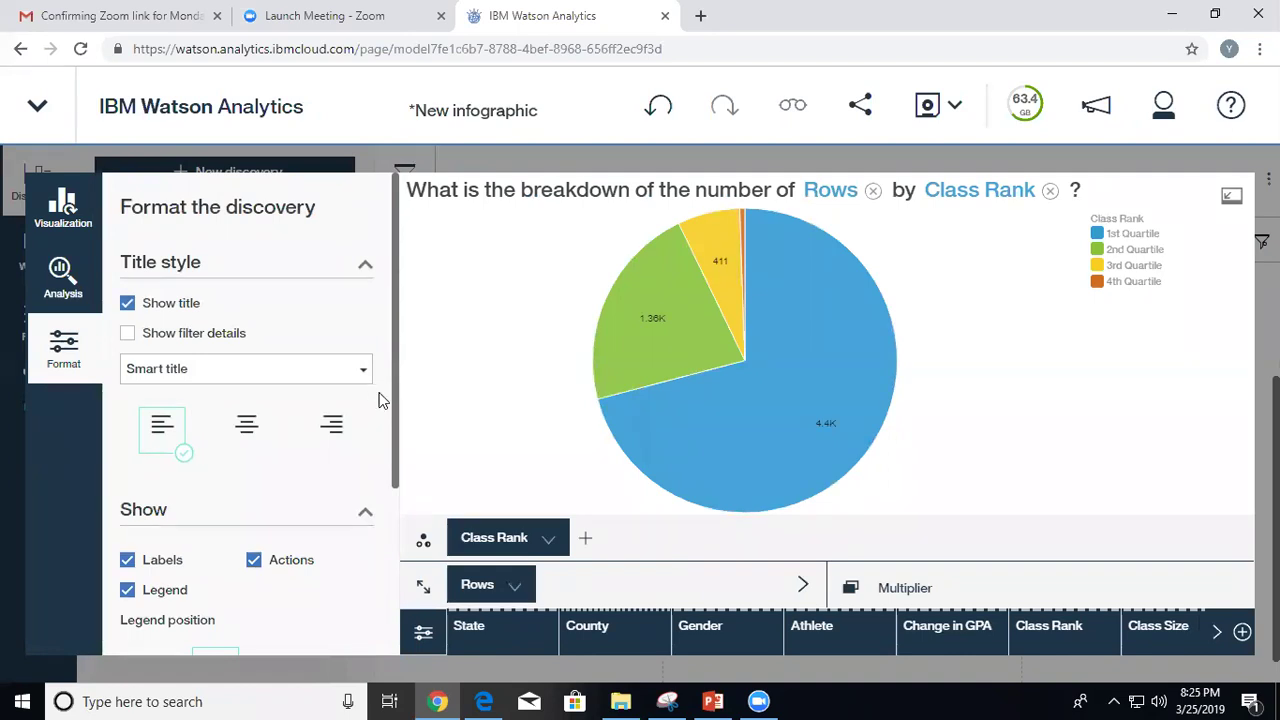
pyautogui.moveTo(396, 402); pyautogui.dragTo(402, 496)
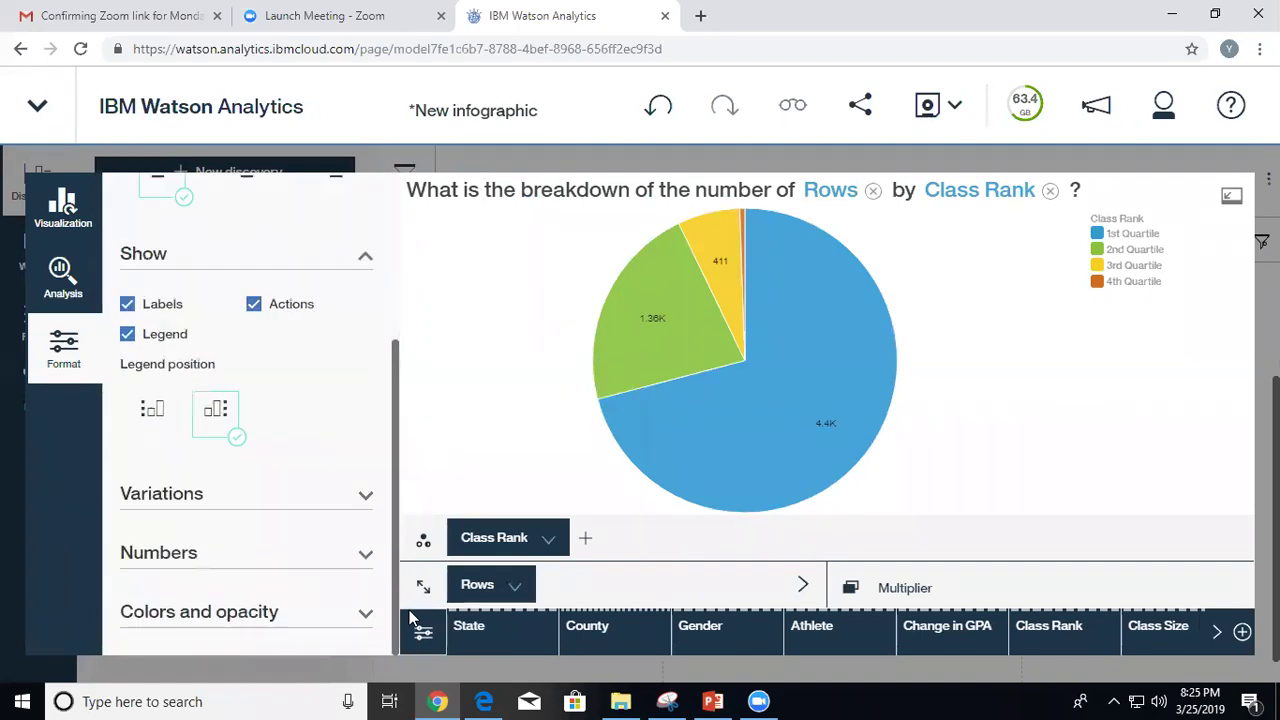
pyautogui.click(366, 495)
pyautogui.click(127, 535)
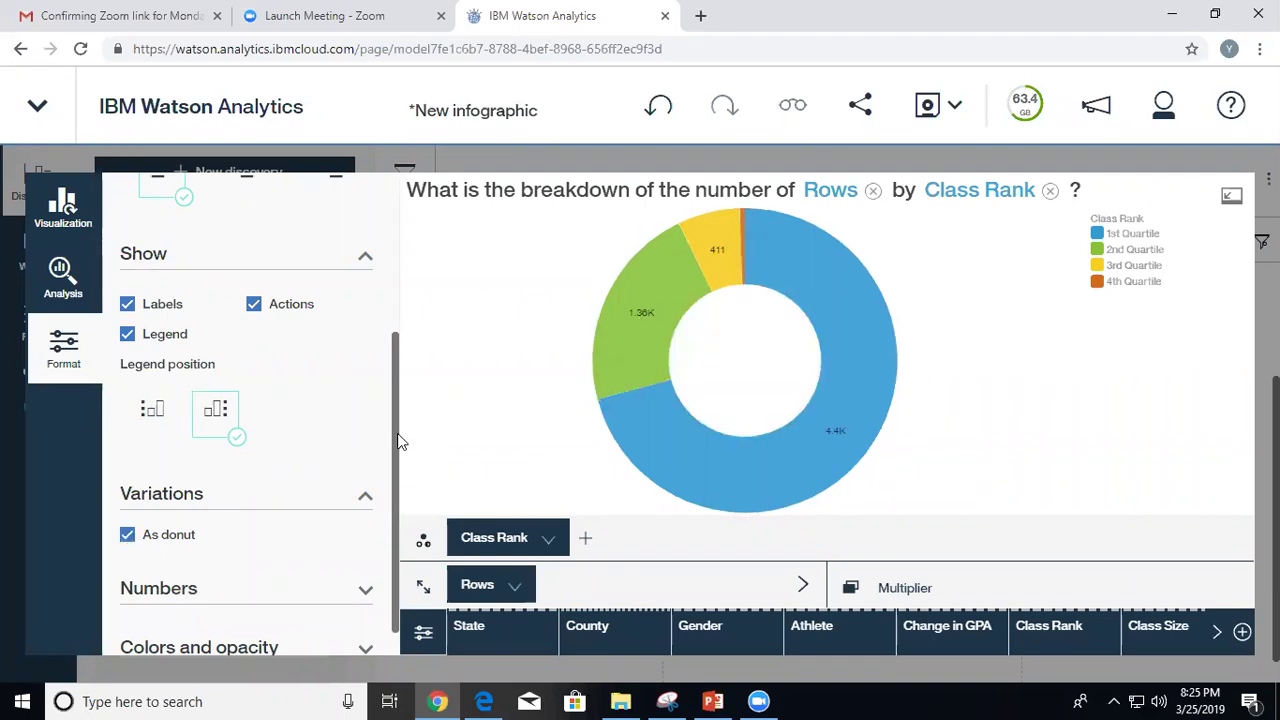
# Format the donut chart's numbers to display as percentages.
pyautogui.scroll(-1, 400, 460)
pyautogui.click(354, 564)
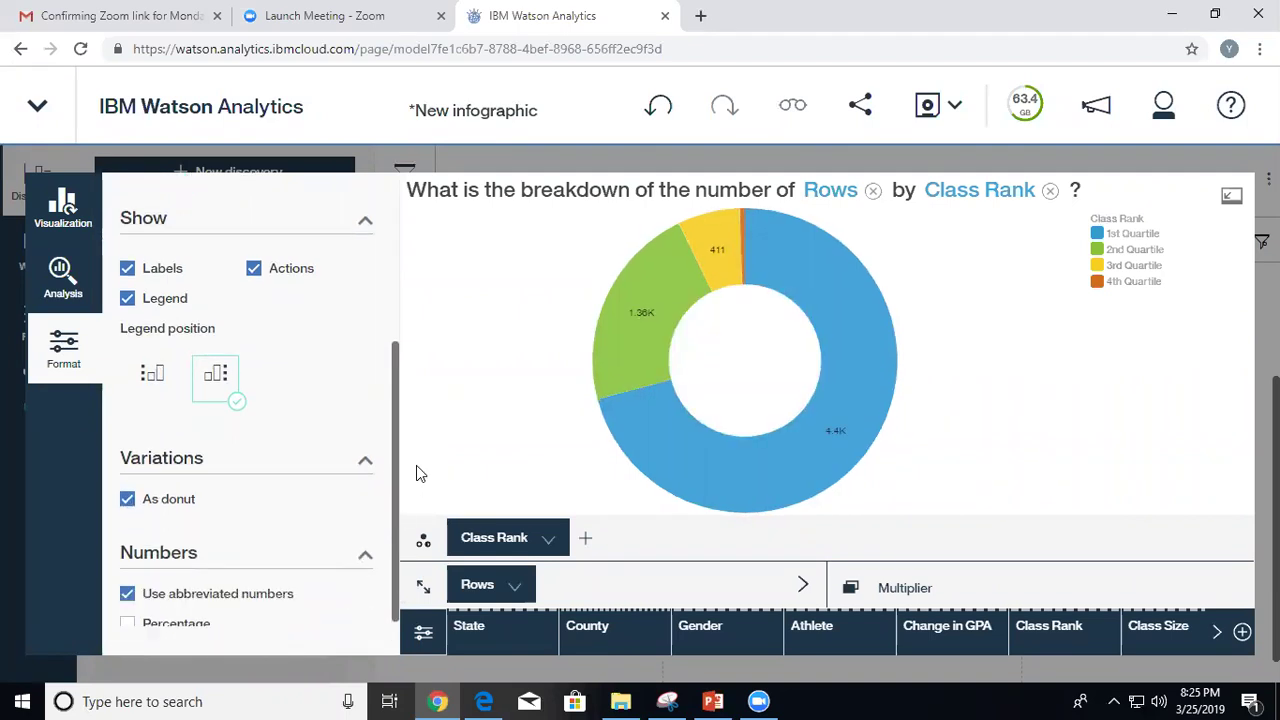
pyautogui.scroll(-2, 392, 440)
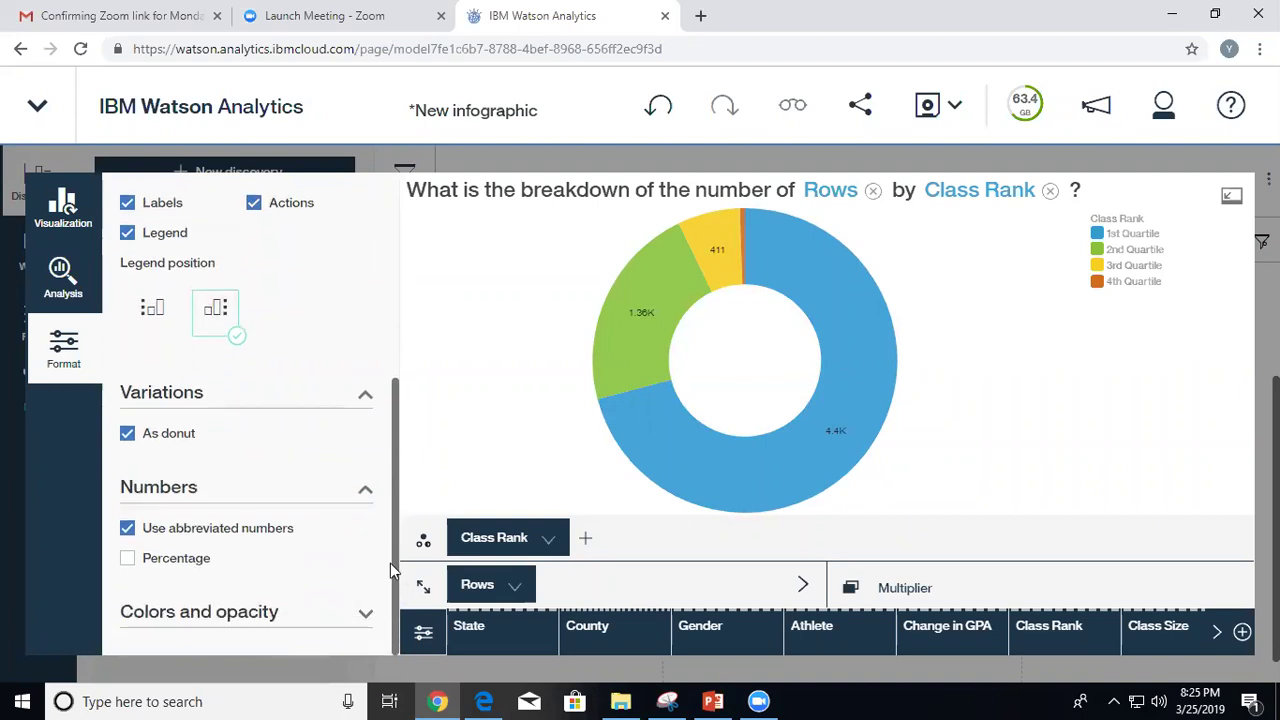
pyautogui.click(127, 558)
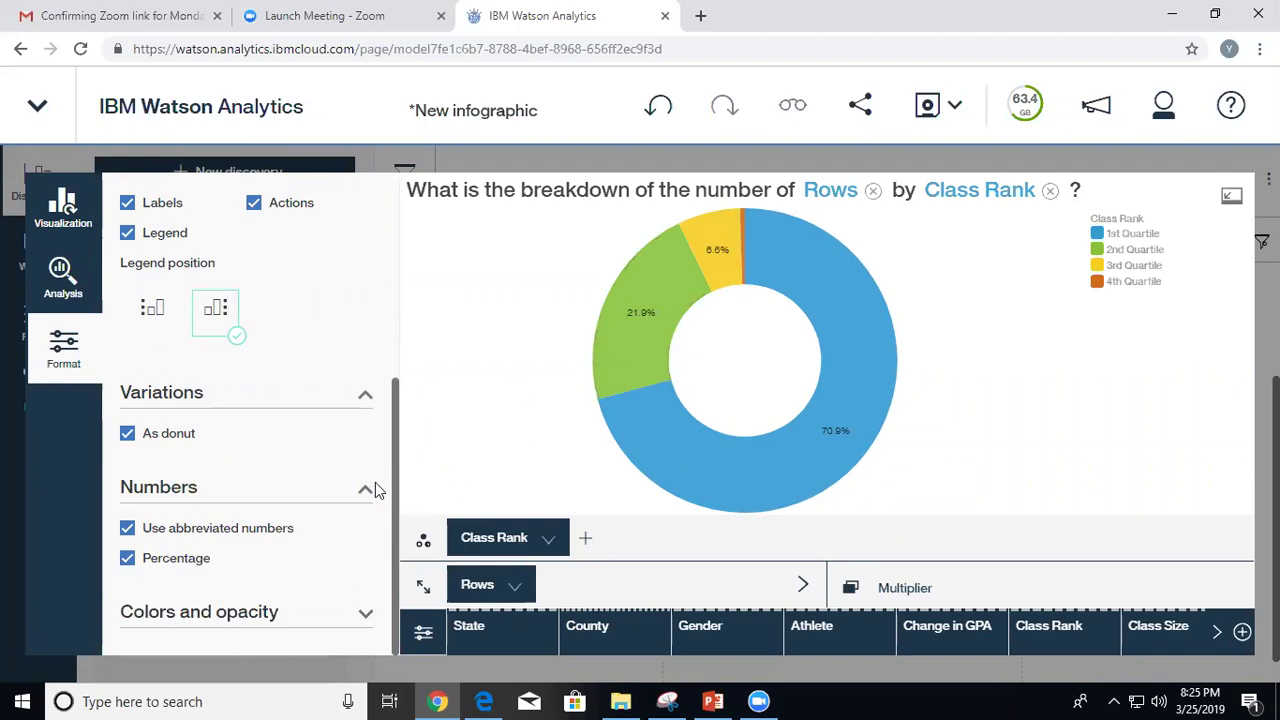
# Apply a black border to the donut chart and return to the infographic layout.
pyautogui.click(366, 612)
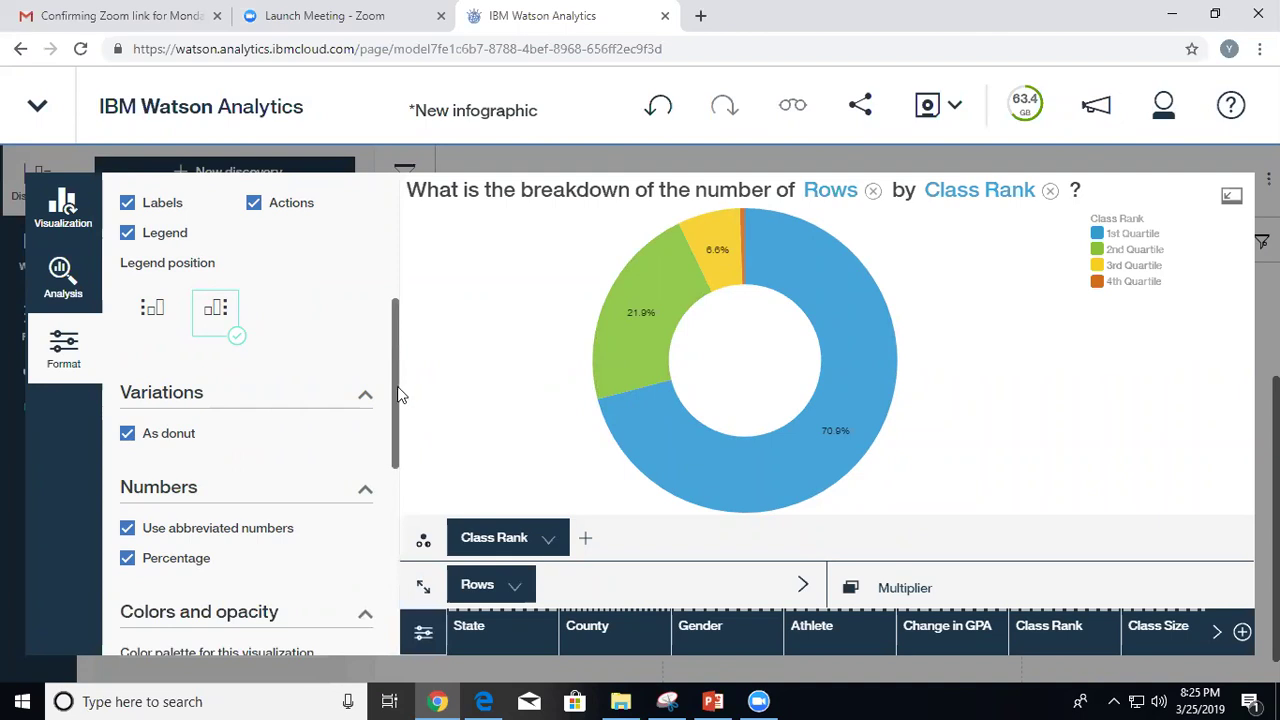
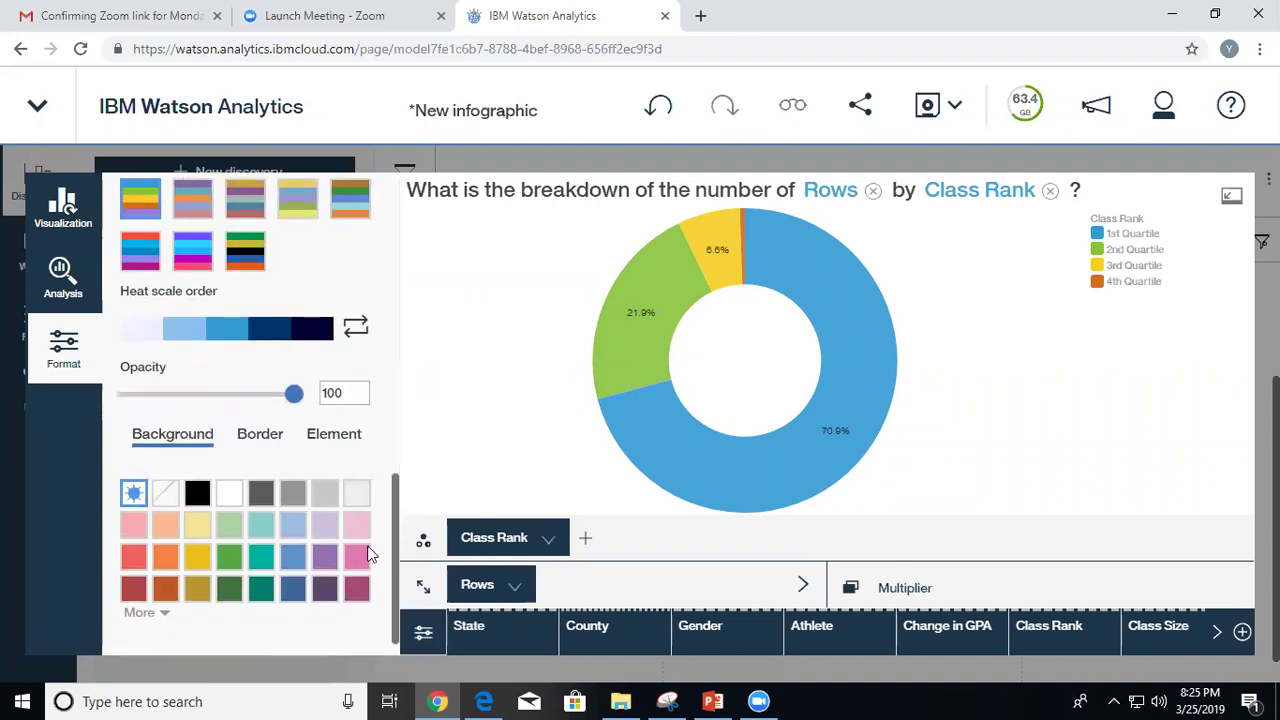
pyautogui.click(259, 436)
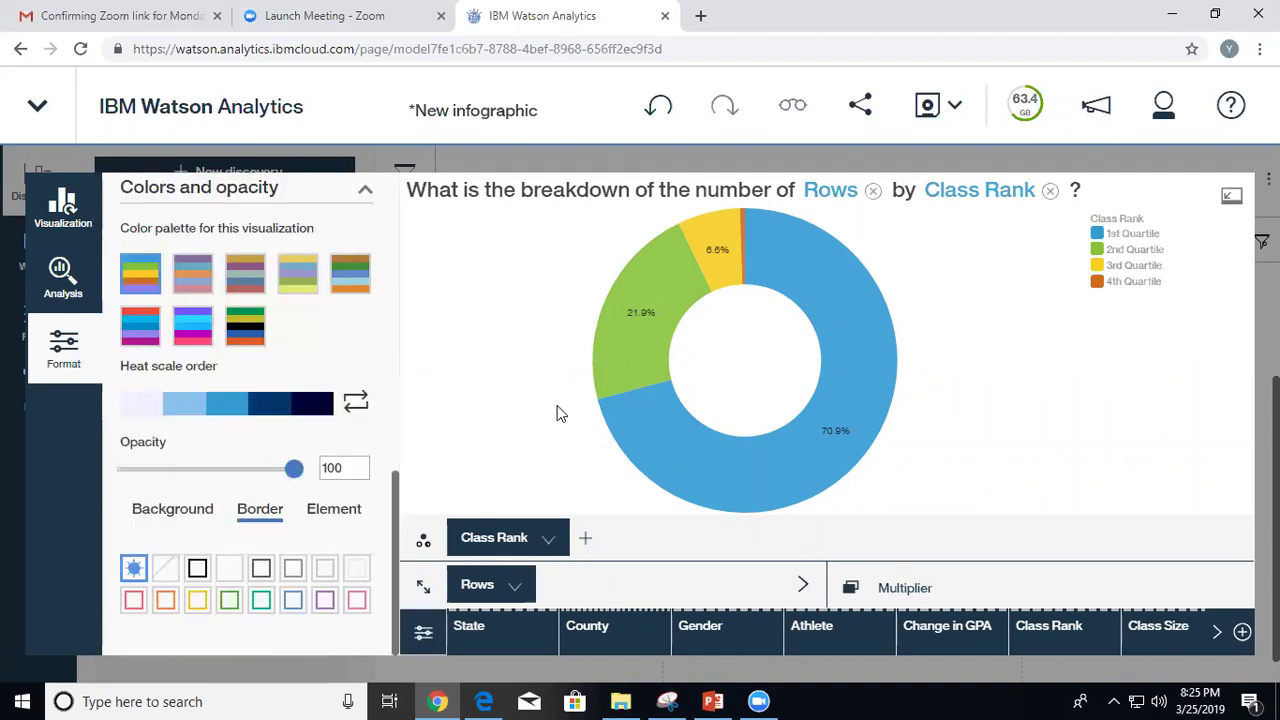
pyautogui.click(196, 568)
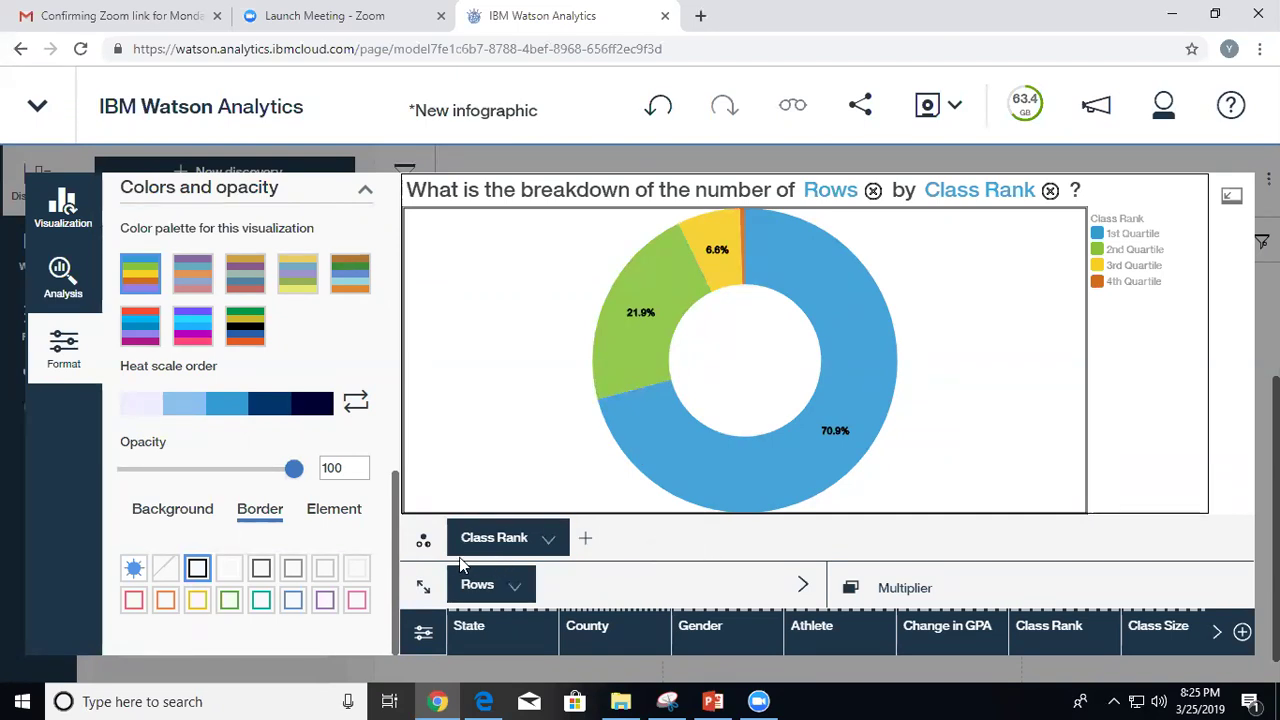
pyautogui.click(40, 352)
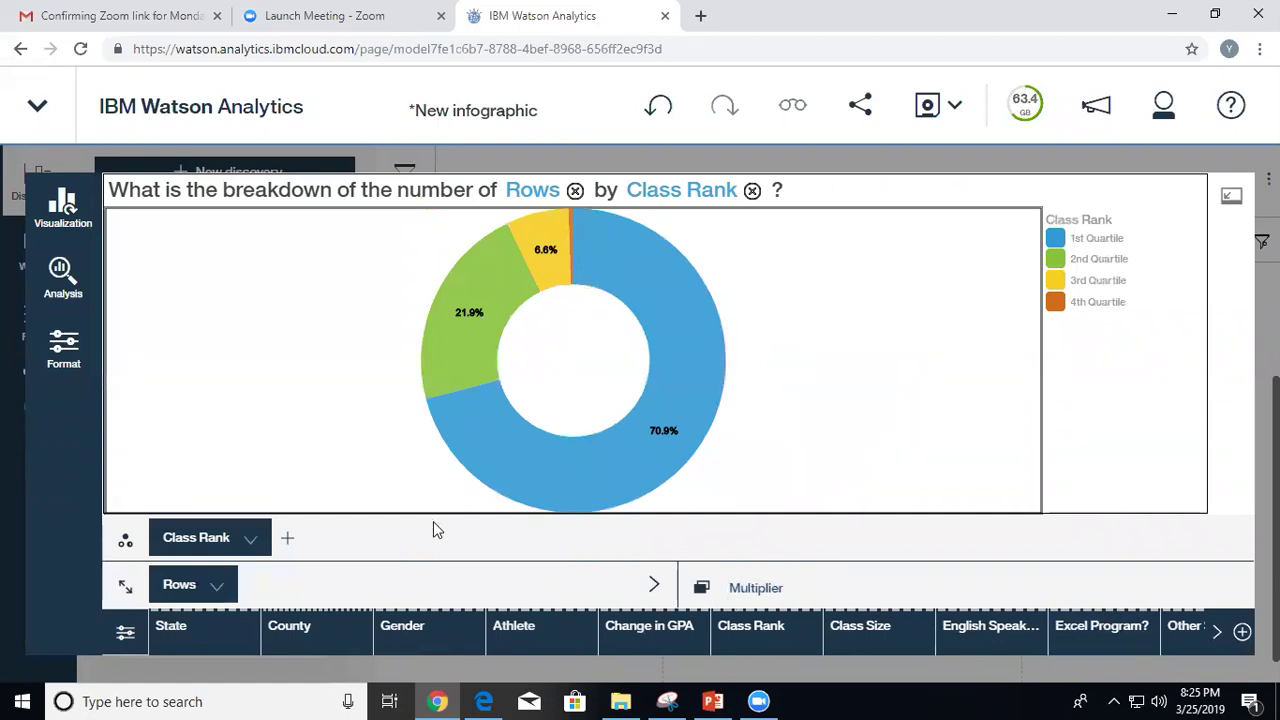
pyautogui.click(1236, 204)
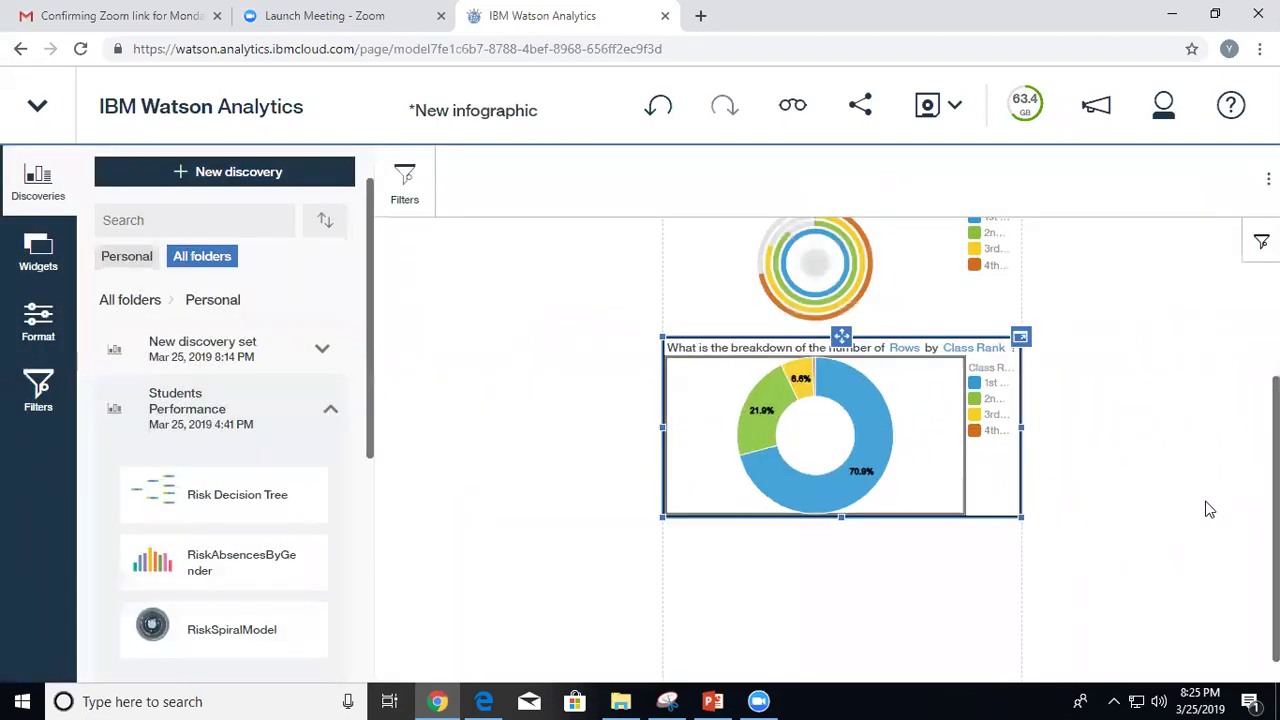
# Save the infographic under the name "students infographic" in the Personal folder.
pyautogui.click(955, 108)
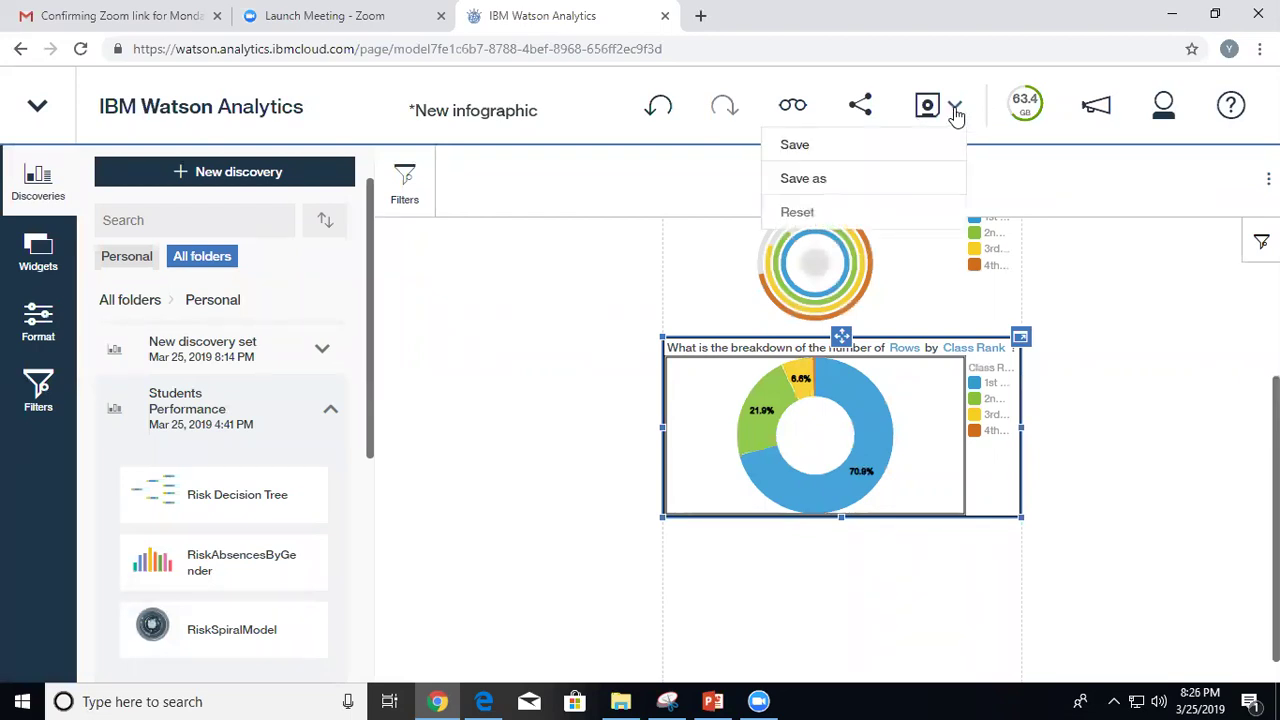
pyautogui.click(812, 177)
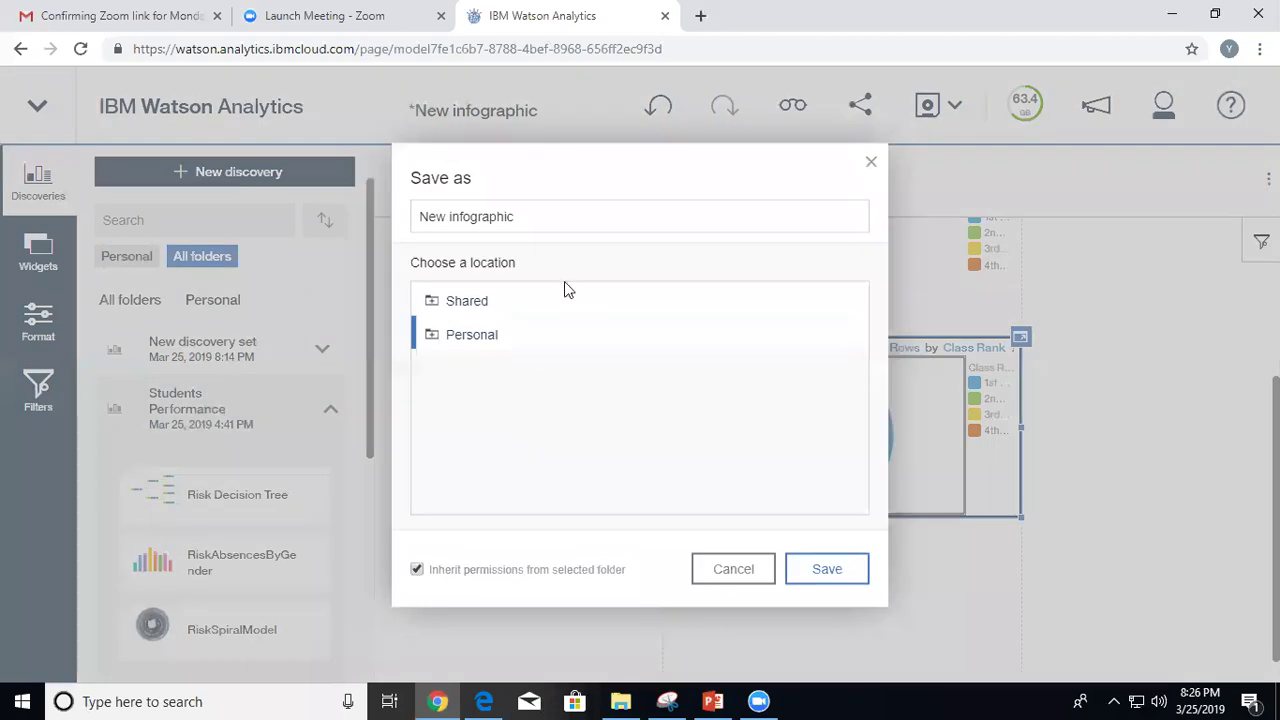
pyautogui.click(451, 216)
pyautogui.click(446, 216)
pyautogui.moveTo(446, 216); pyautogui.dragTo(189, 193)
pyautogui.press('BackSpace')
pyautogui.write('students')
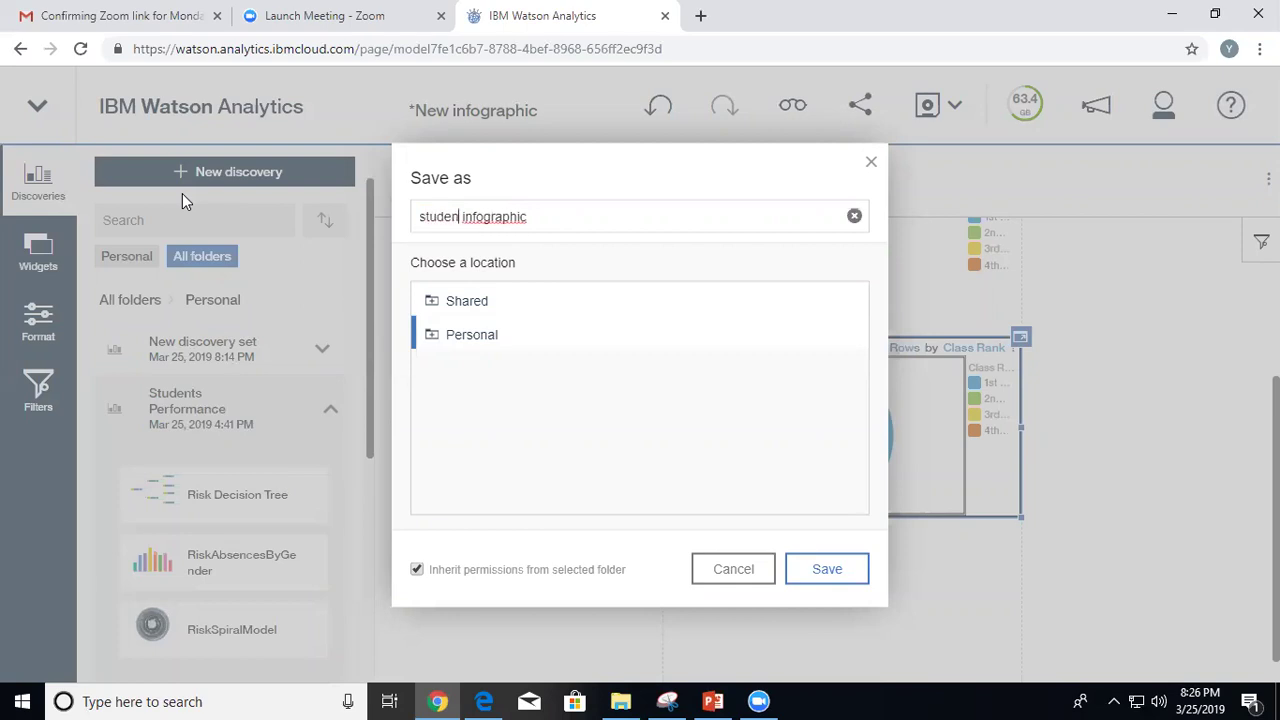
pyautogui.click(843, 567)
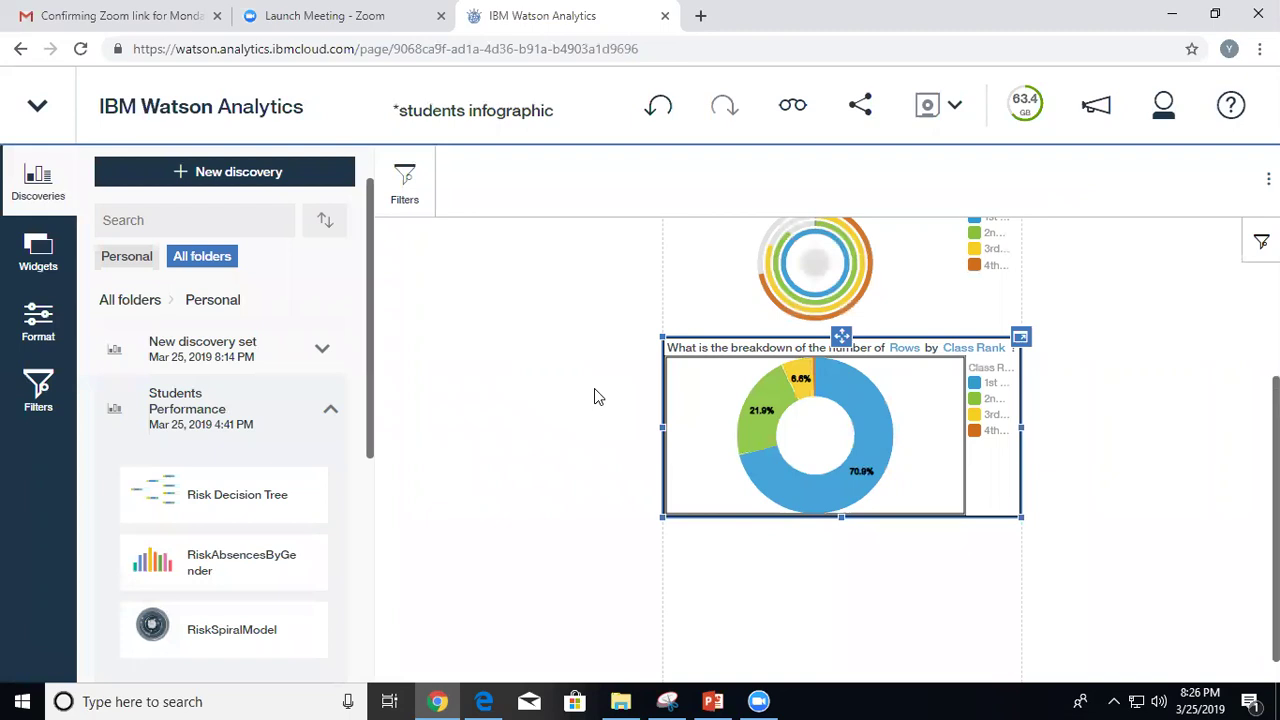
# Start a new discovery for the infographic from the Risk Students data, using the Word cloud visualization.
pyautogui.click(745, 602)
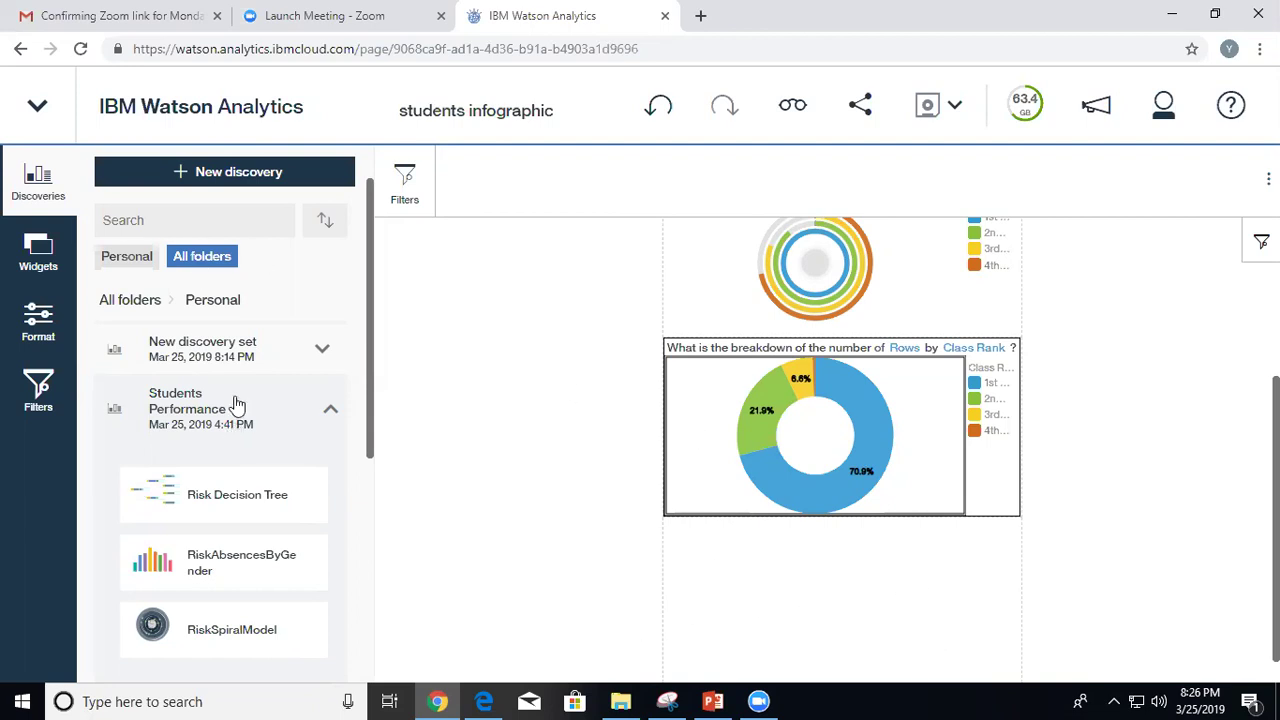
pyautogui.click(180, 174)
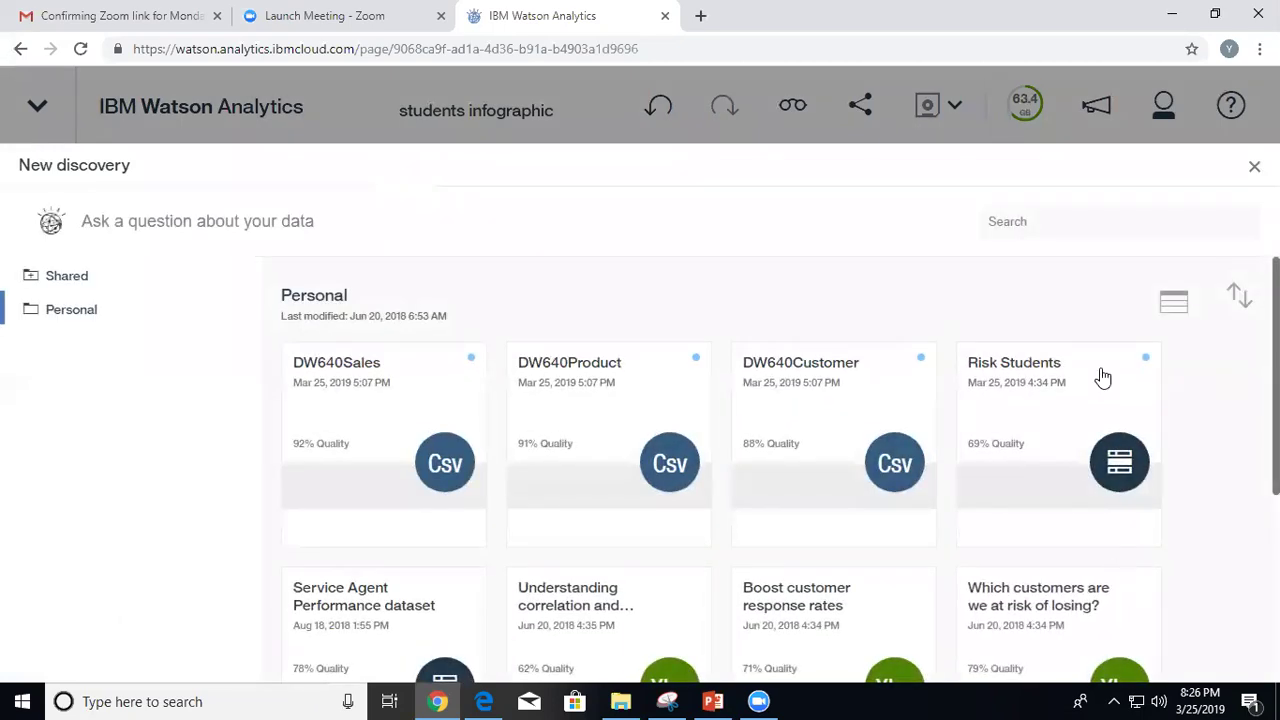
pyautogui.click(1063, 400)
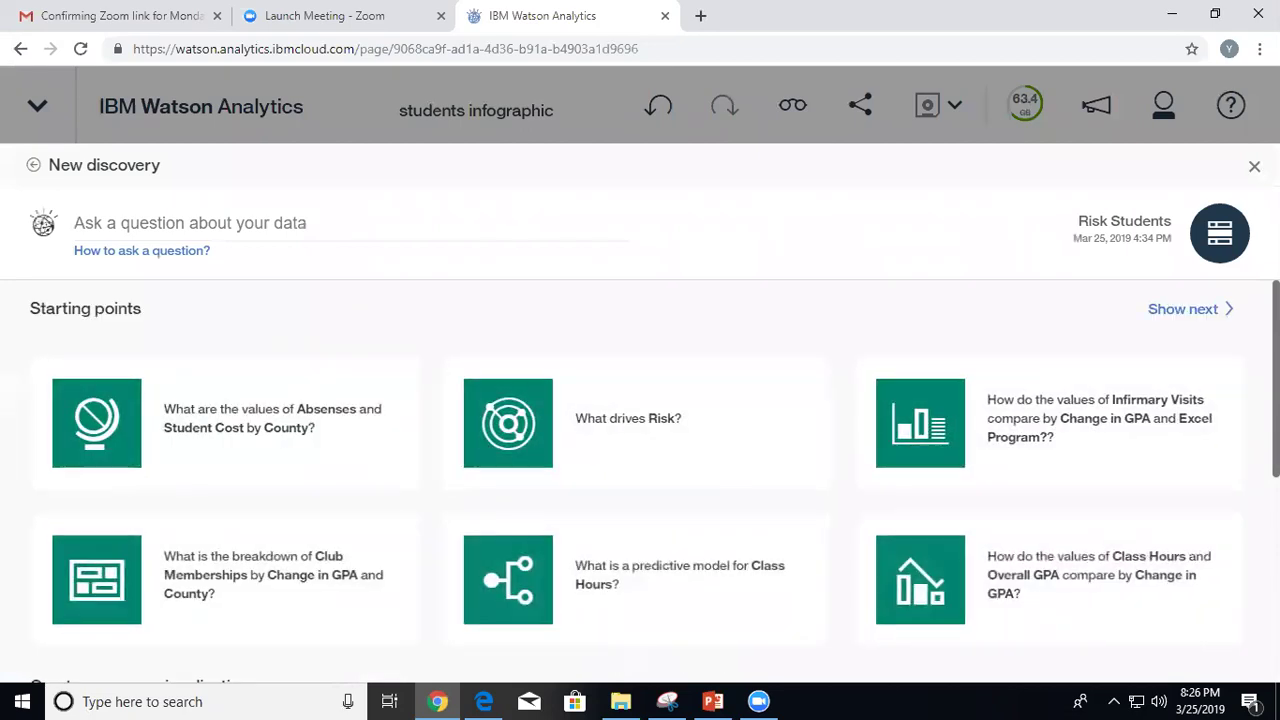
pyautogui.scroll(-5, 640, 480)
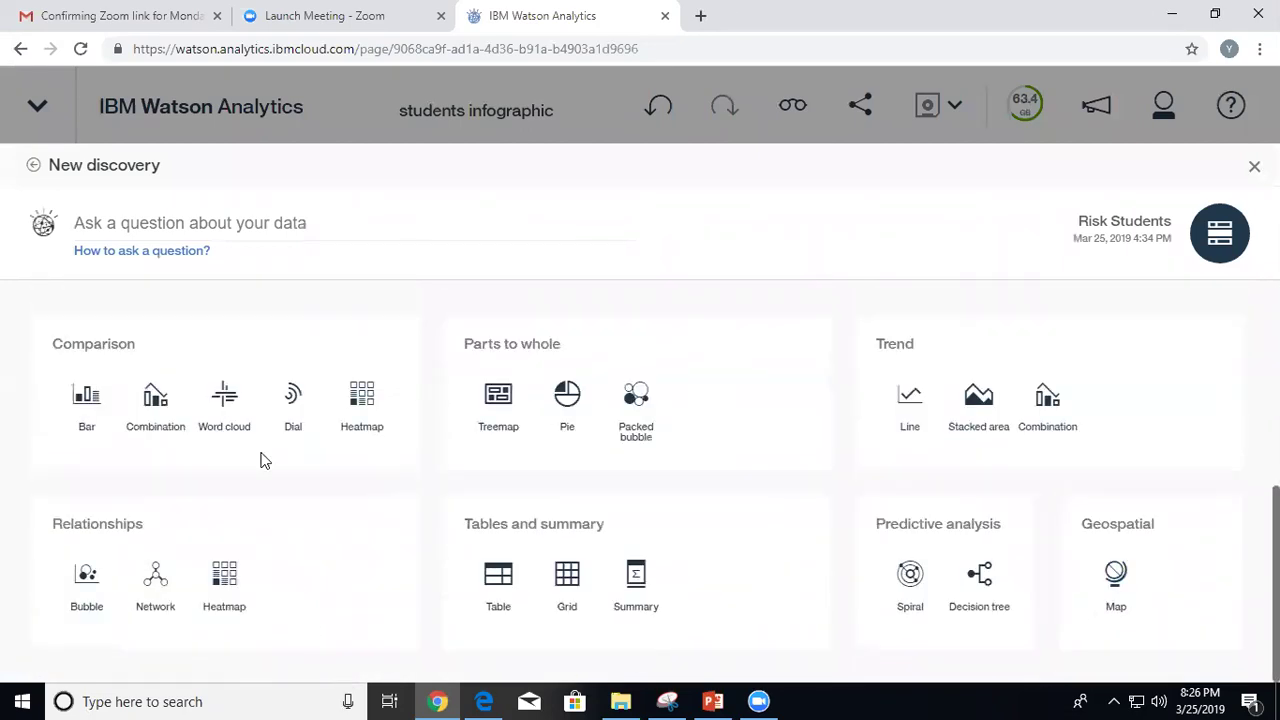
pyautogui.click(224, 398)
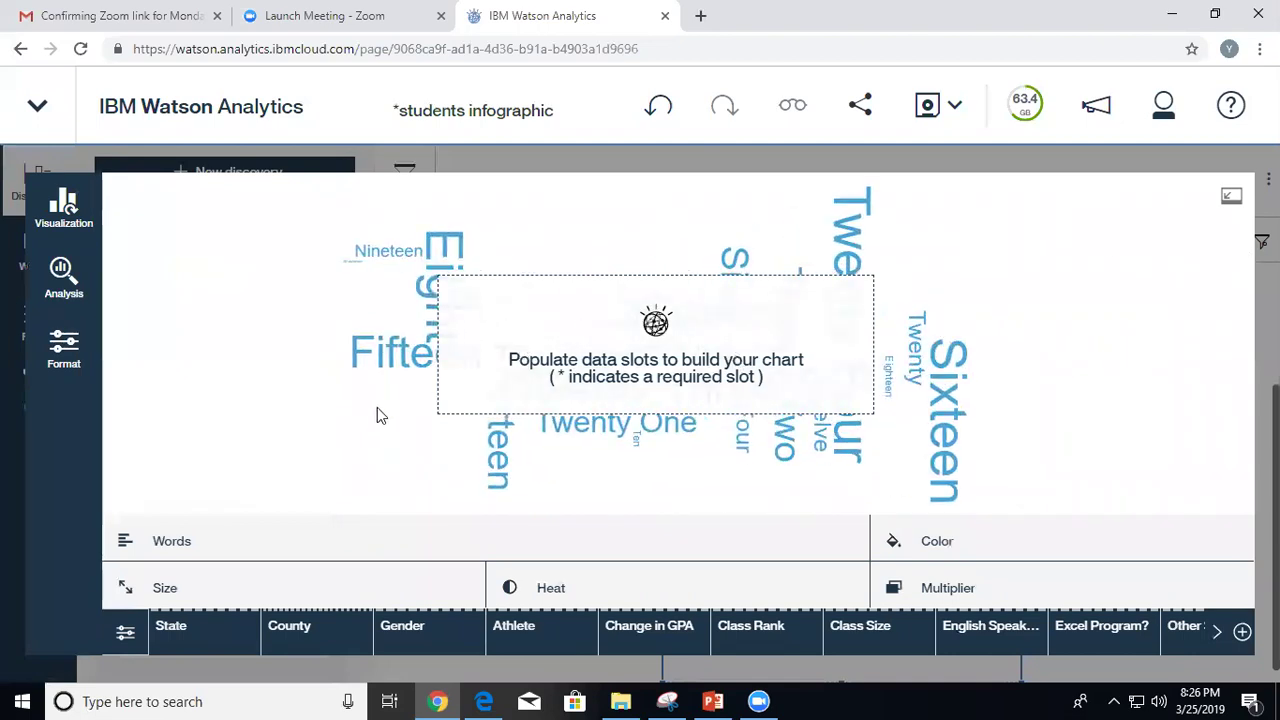
# Set County as the word cloud's words and Class Rank as its color.
pyautogui.click(170, 550)
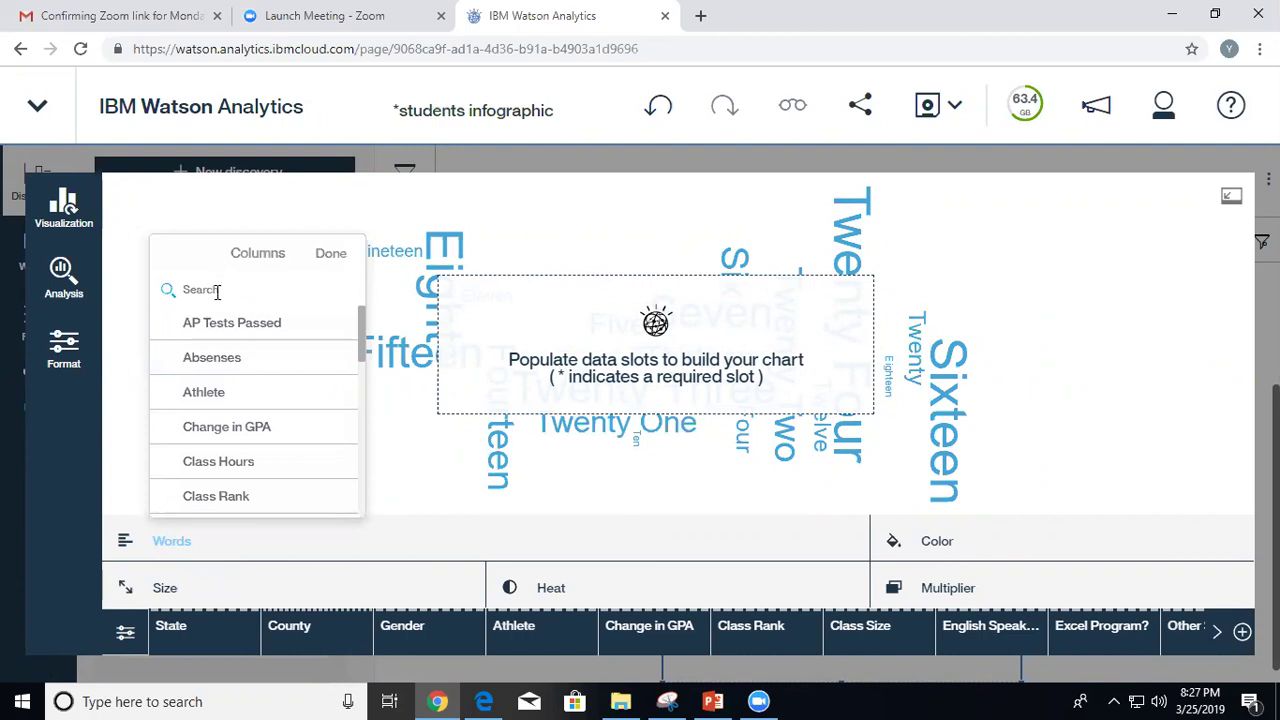
pyautogui.write('co')
pyautogui.click(207, 326)
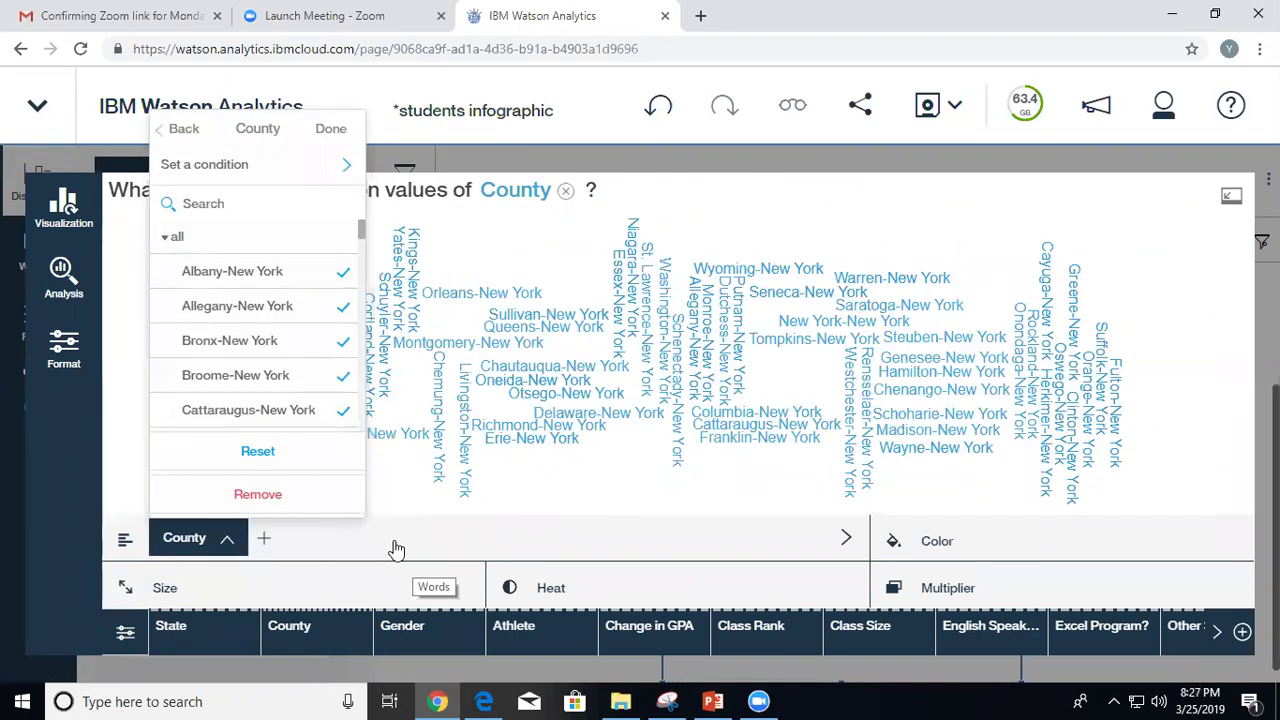
pyautogui.click(396, 549)
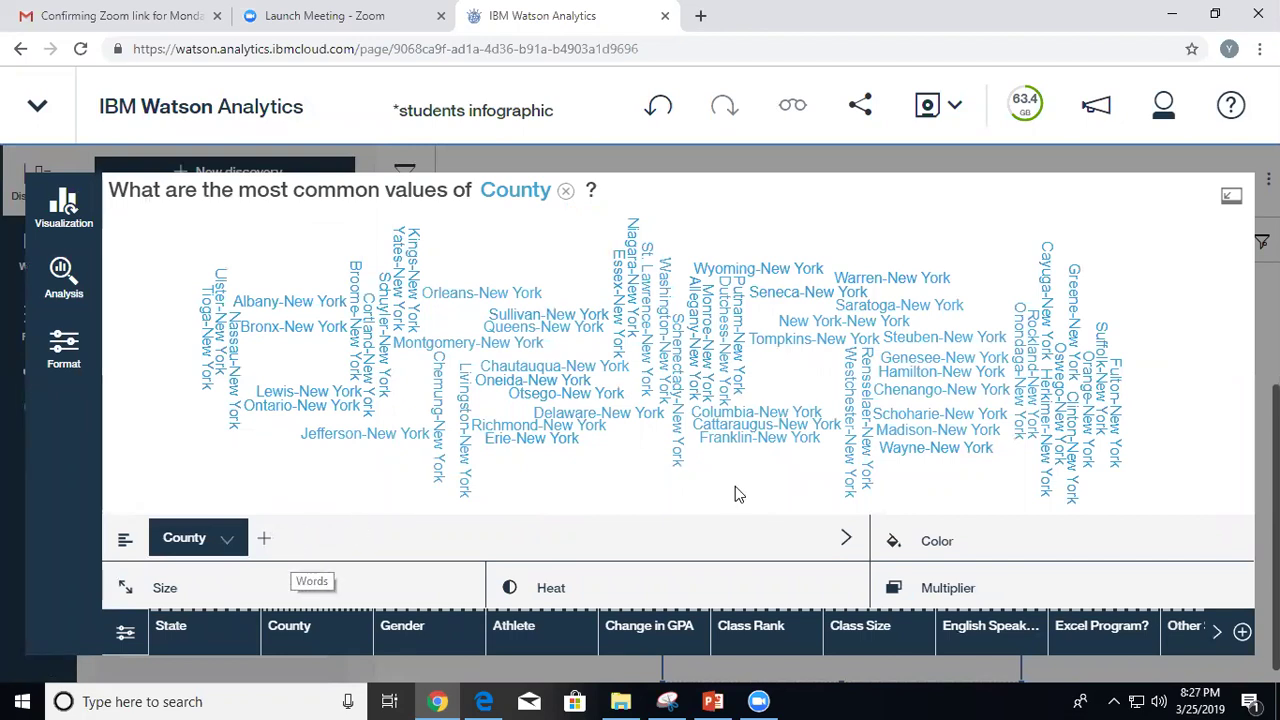
pyautogui.click(940, 550)
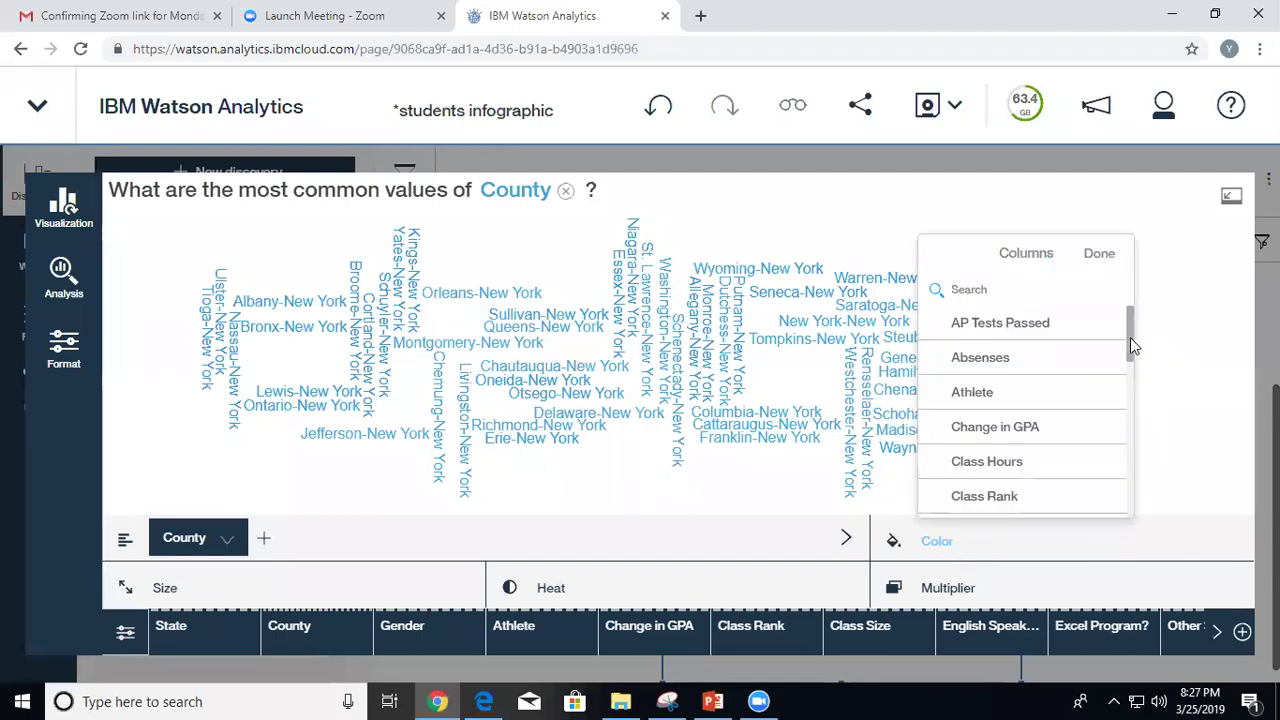
pyautogui.click(1012, 498)
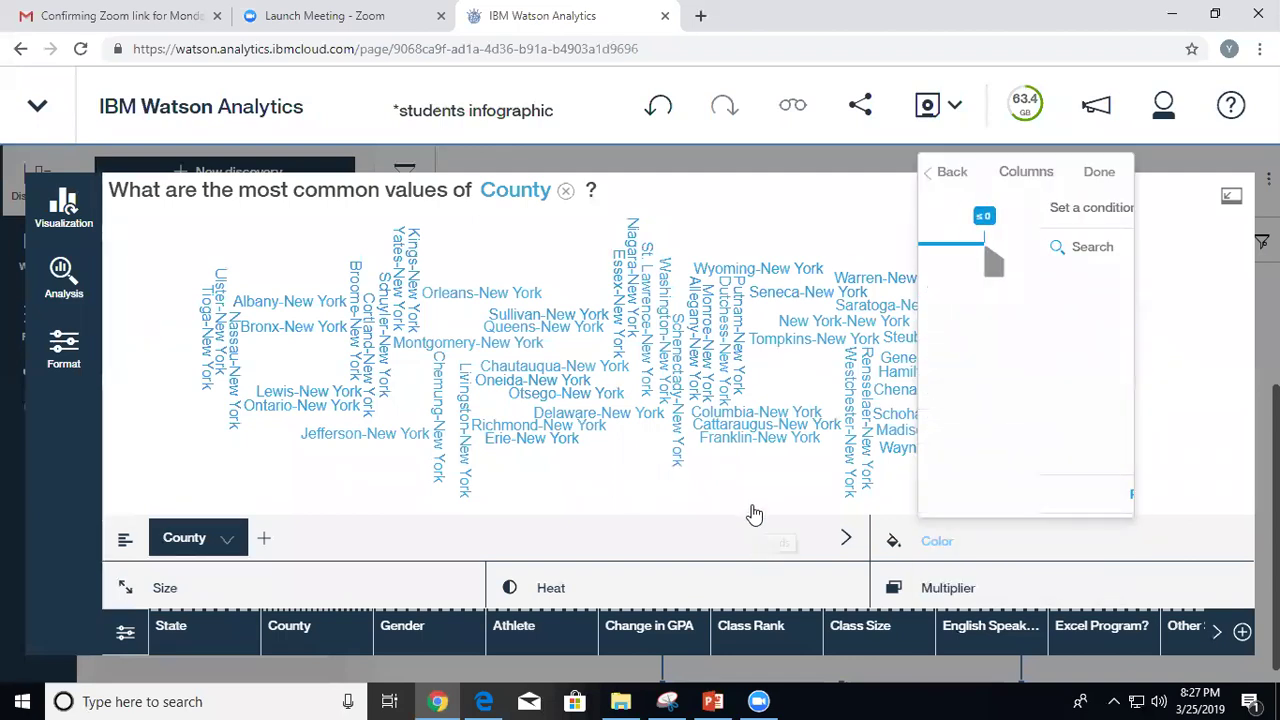
pyautogui.click(632, 543)
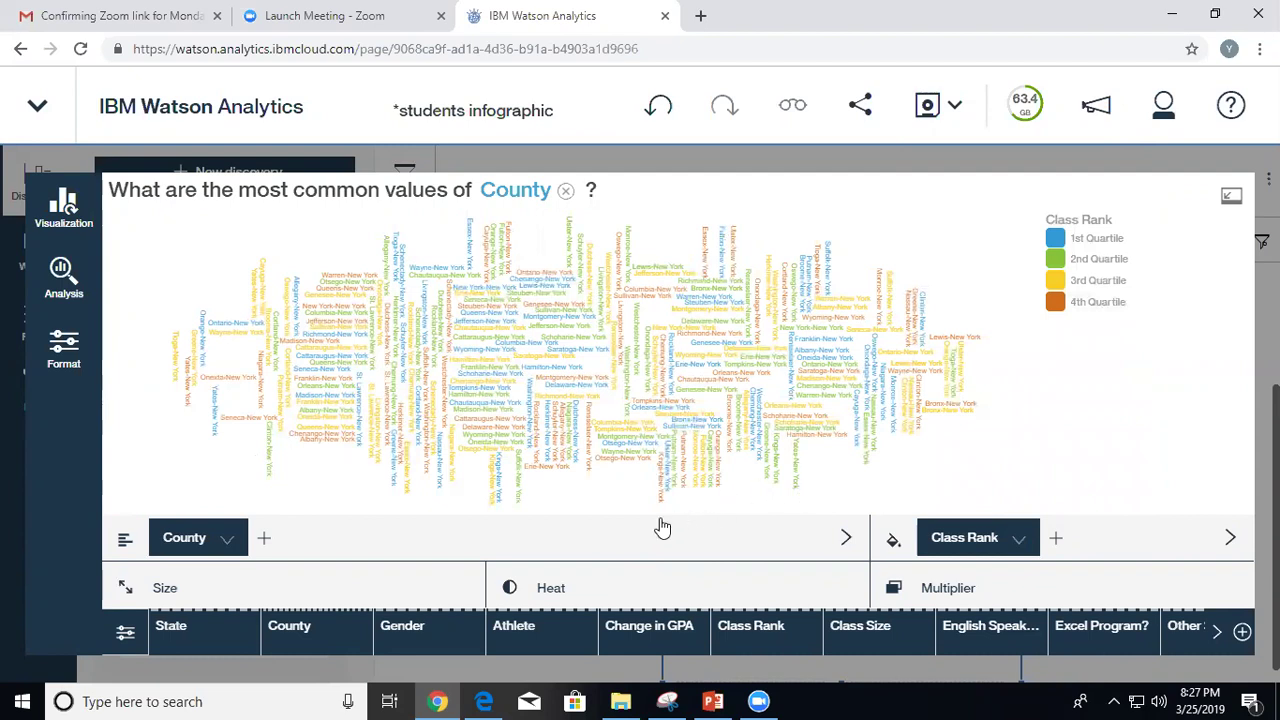
# Size the word cloud's words by Absenses.
pyautogui.click(163, 590)
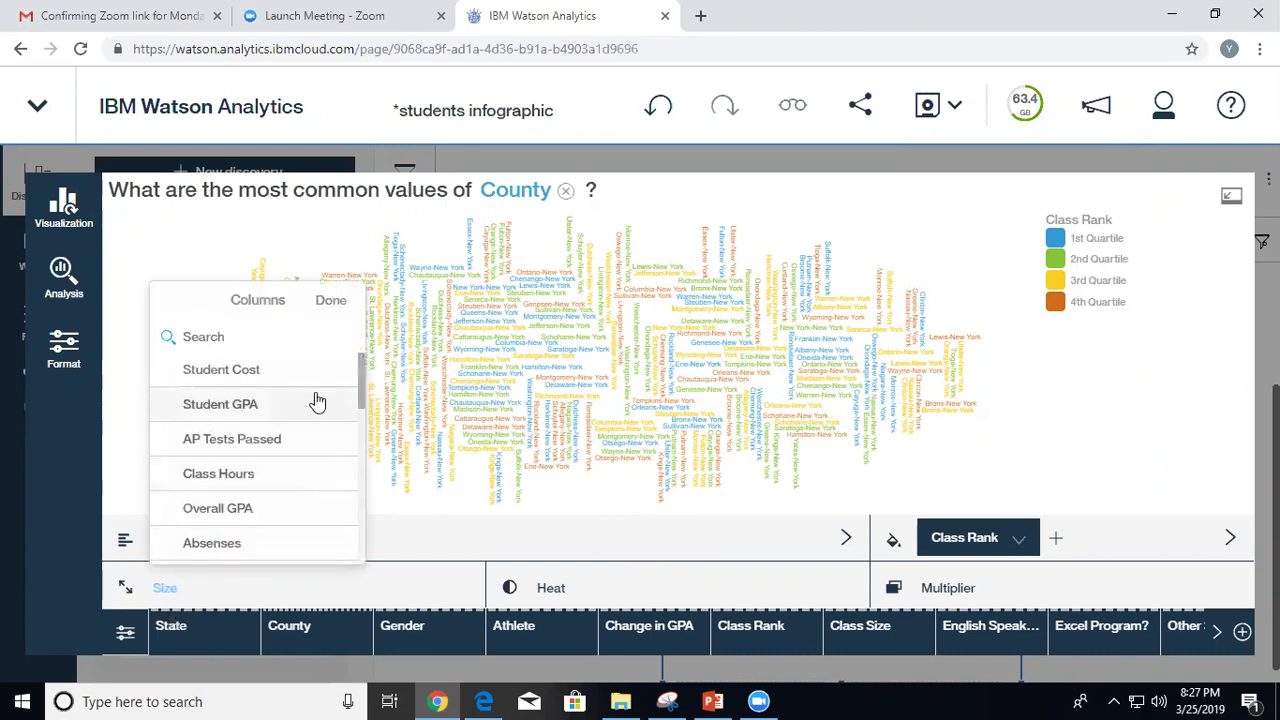
pyautogui.click(238, 547)
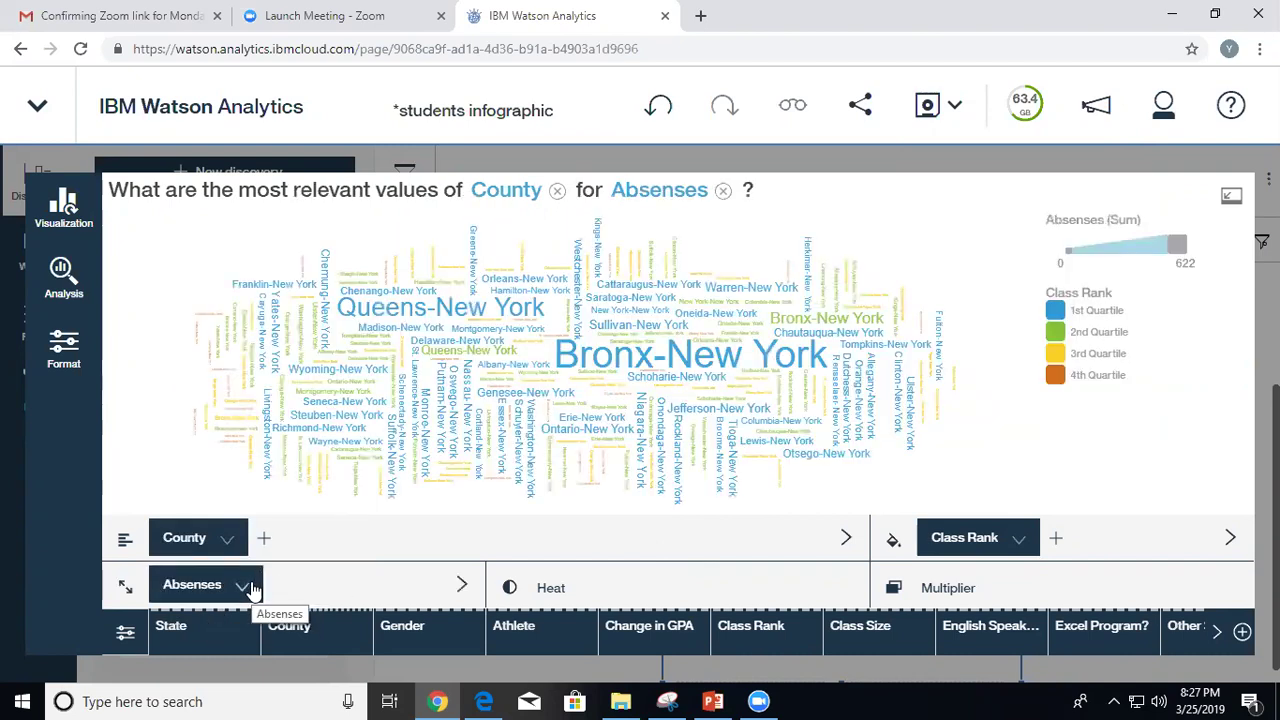
pyautogui.click(1155, 255)
pyautogui.click(1240, 372)
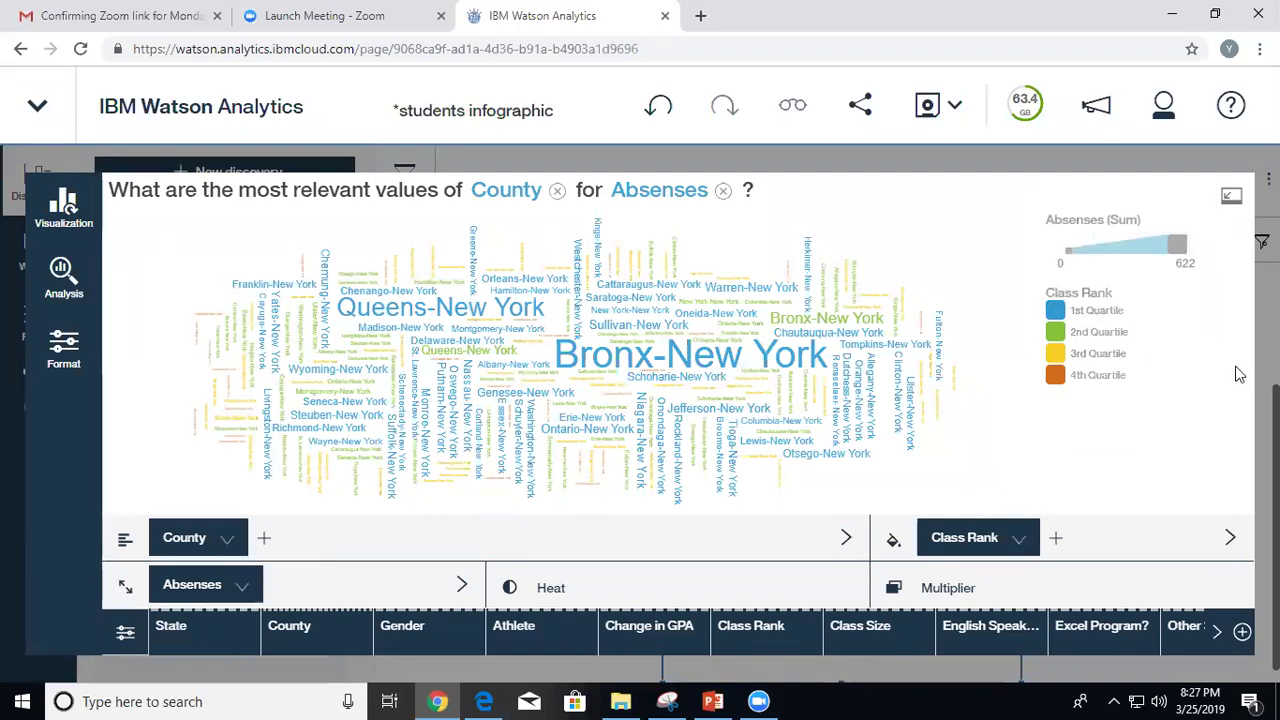
# Summarize Absenses by Average in the word cloud and return to the infographic layout.
pyautogui.click(1097, 225)
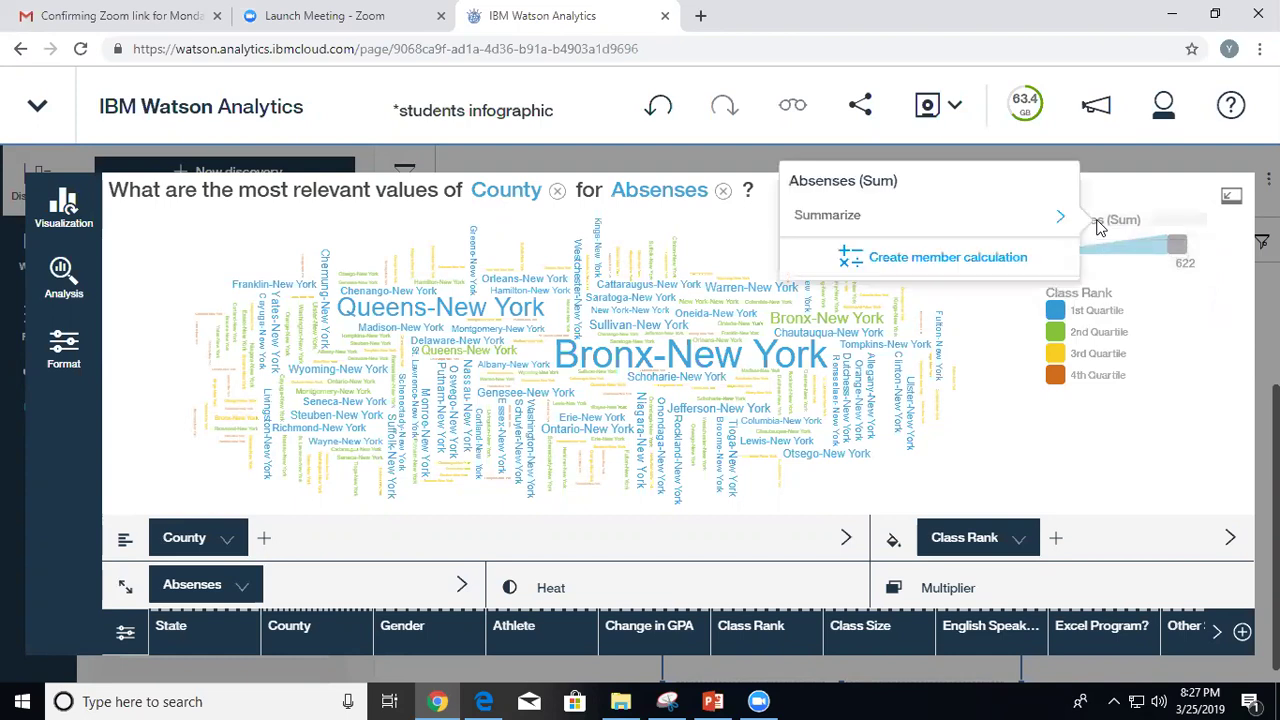
pyautogui.click(929, 220)
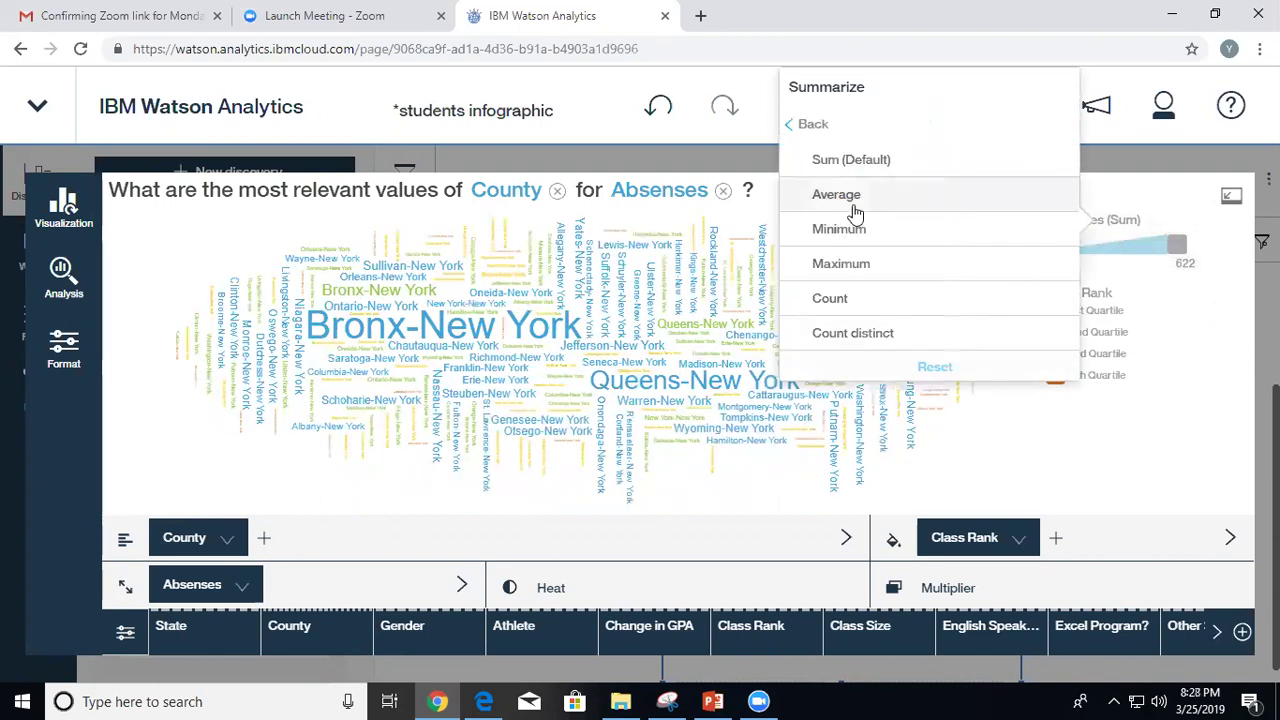
pyautogui.click(850, 201)
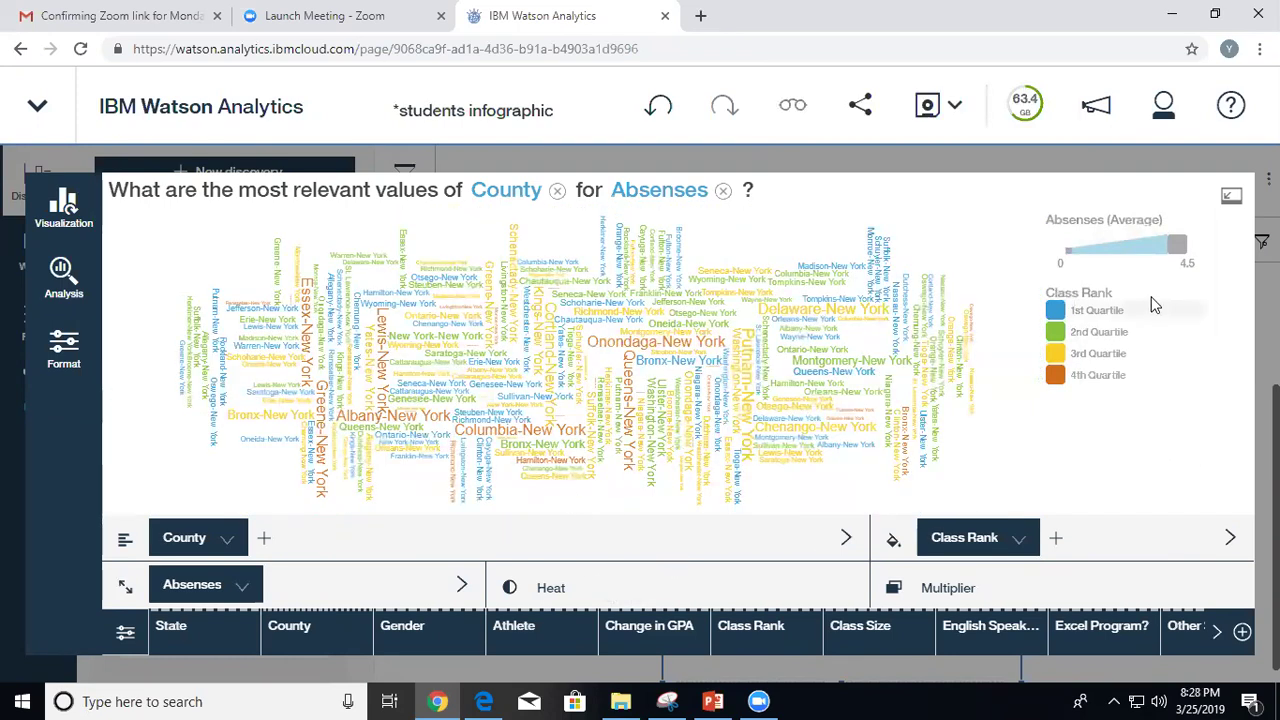
pyautogui.click(1232, 192)
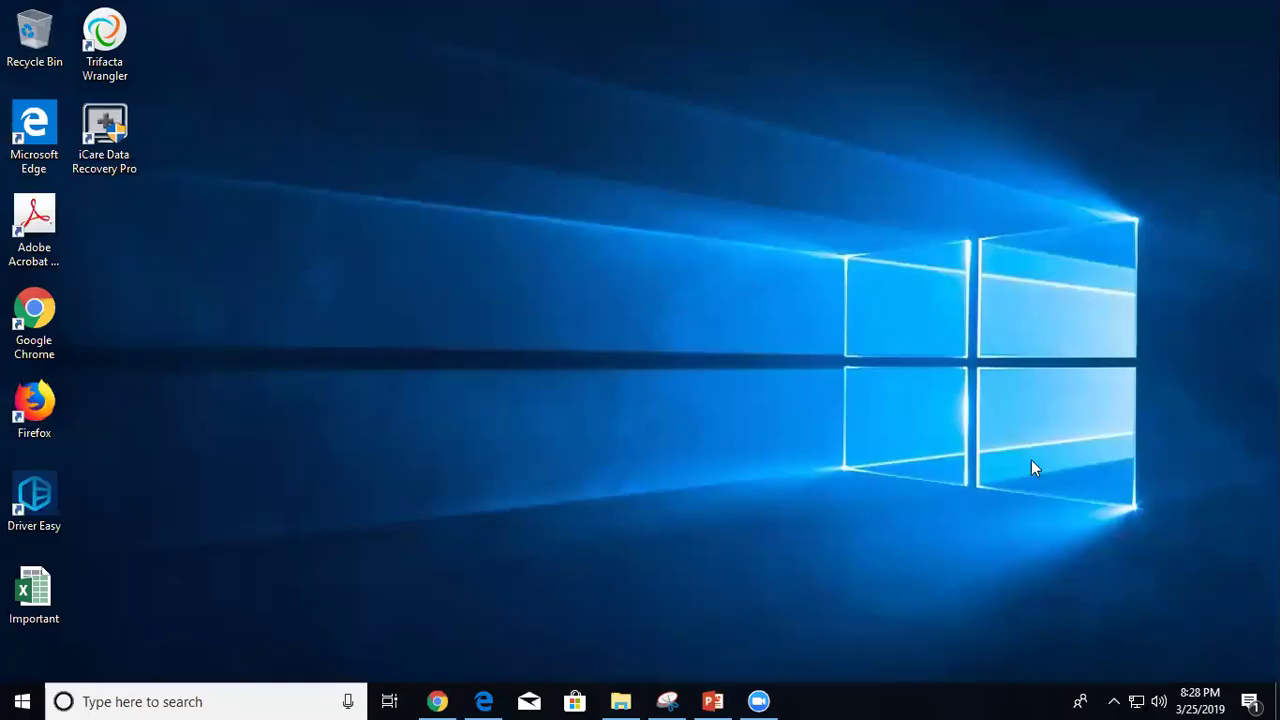
# Switch back to the students infographic in Chrome, deselect the word cloud and save the infographic.
pyautogui.click(437, 701)
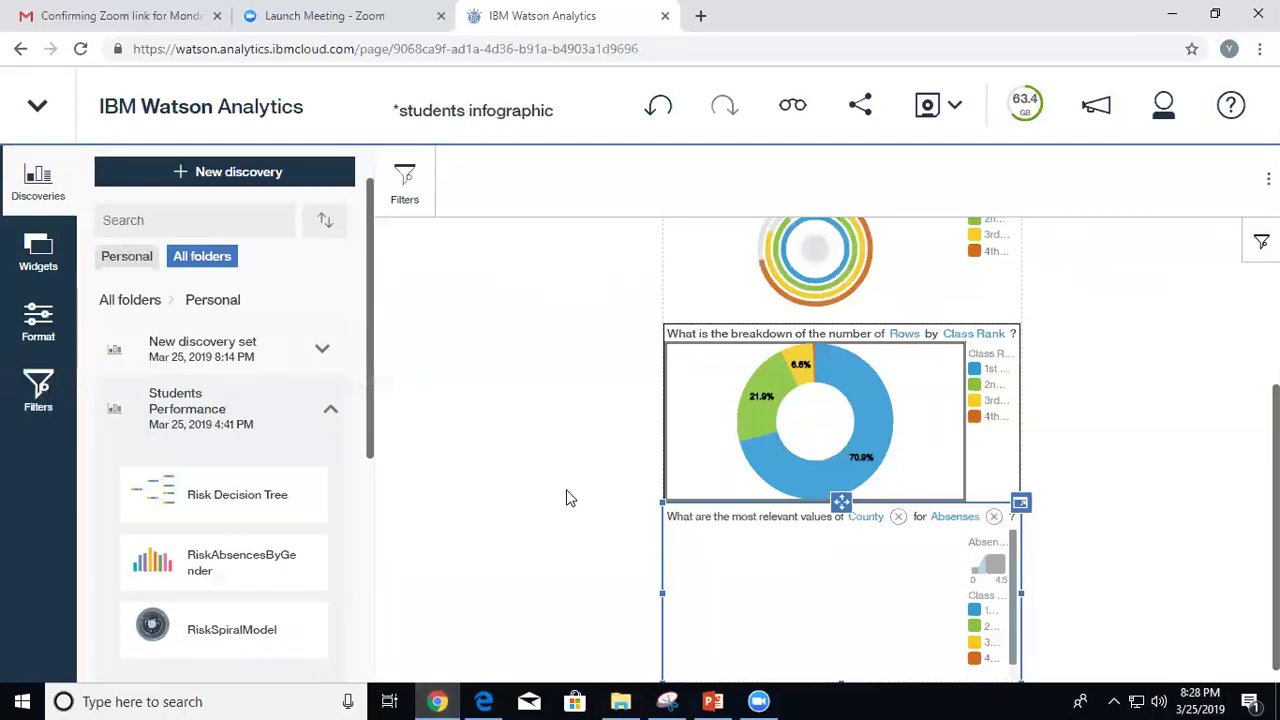
pyautogui.click(548, 386)
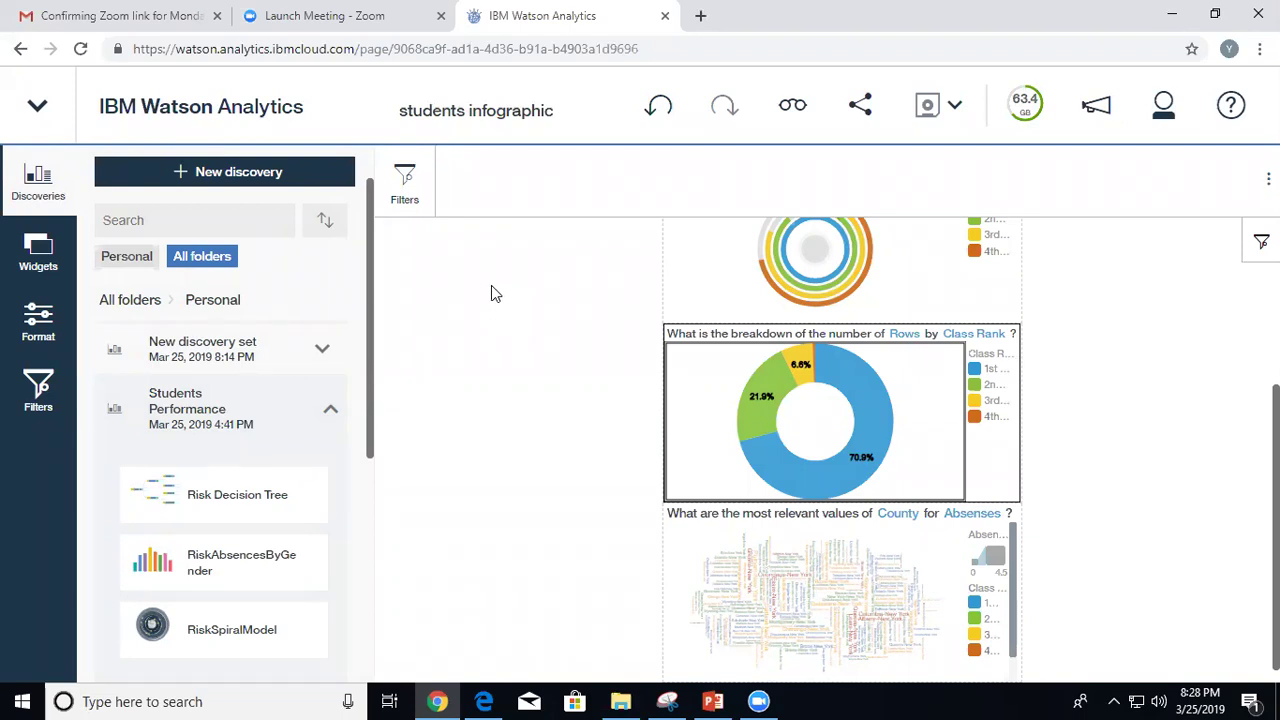
# Switch to PowerPoint, view the opening slide of the Watson Analytics Help Session presentation, and return to Watson Analytics in Chrome.
pyautogui.click(716, 701)
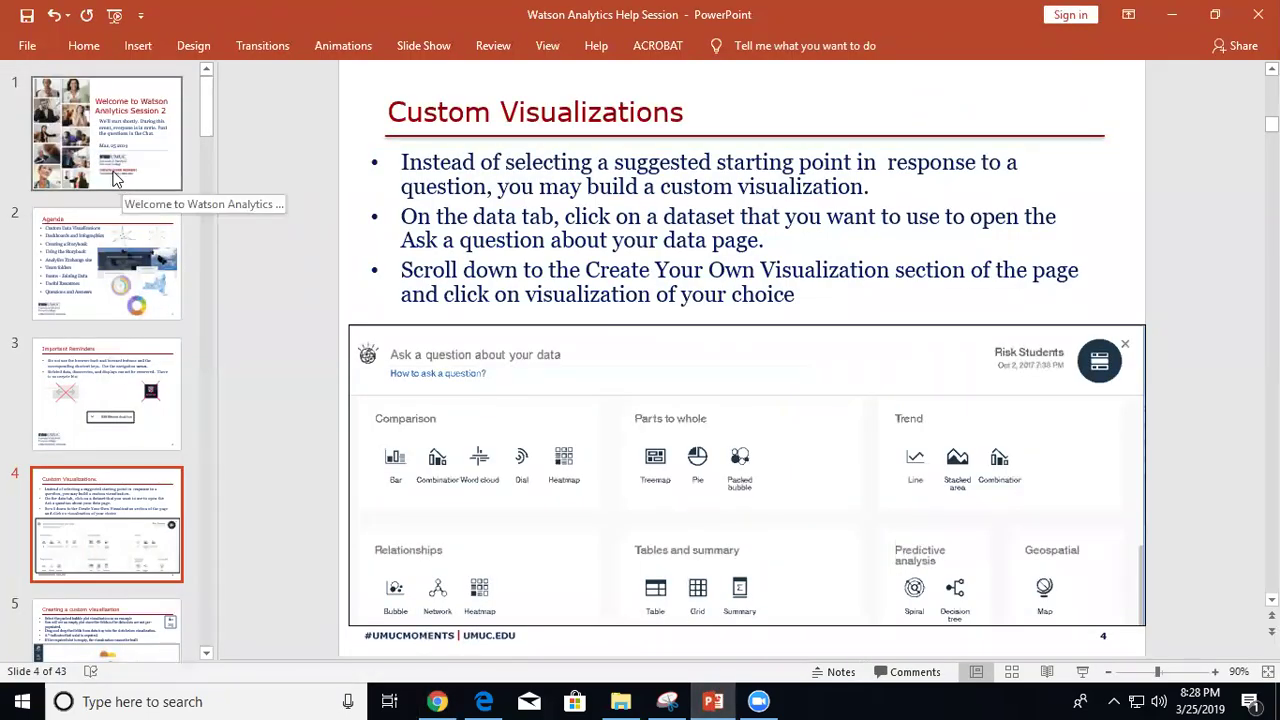
pyautogui.click(112, 176)
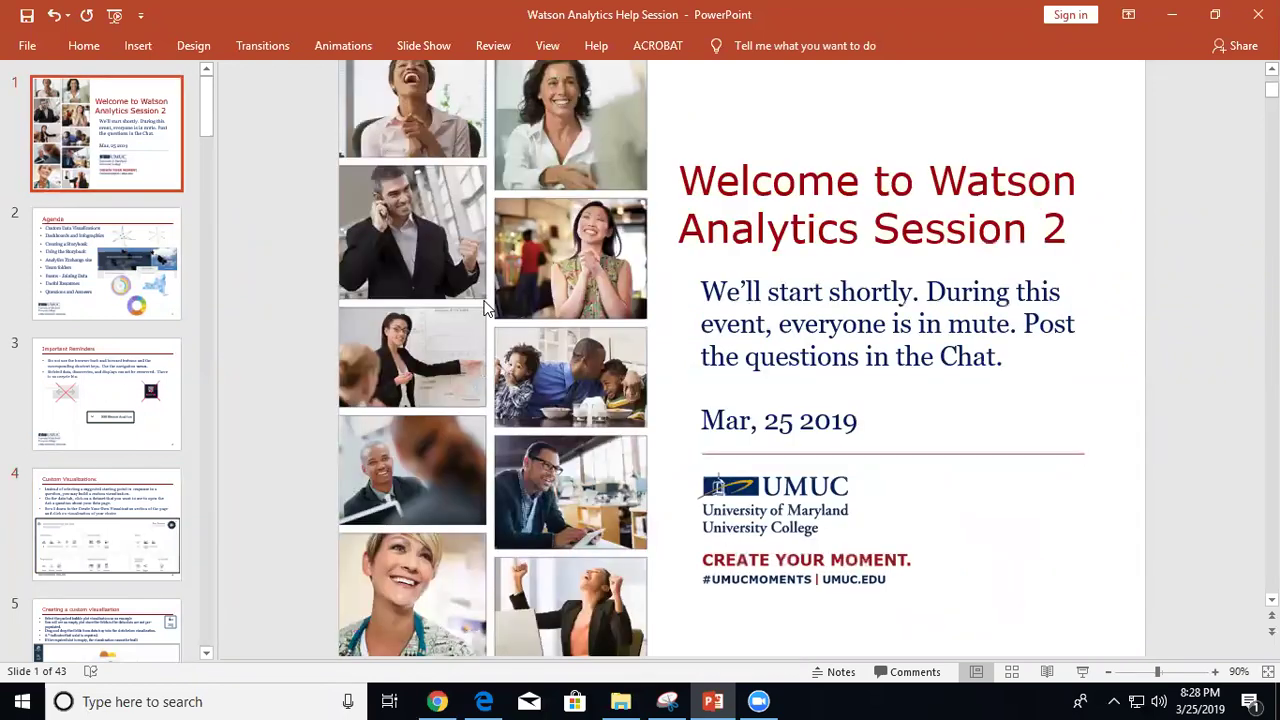
pyautogui.rightClick(741, 519)
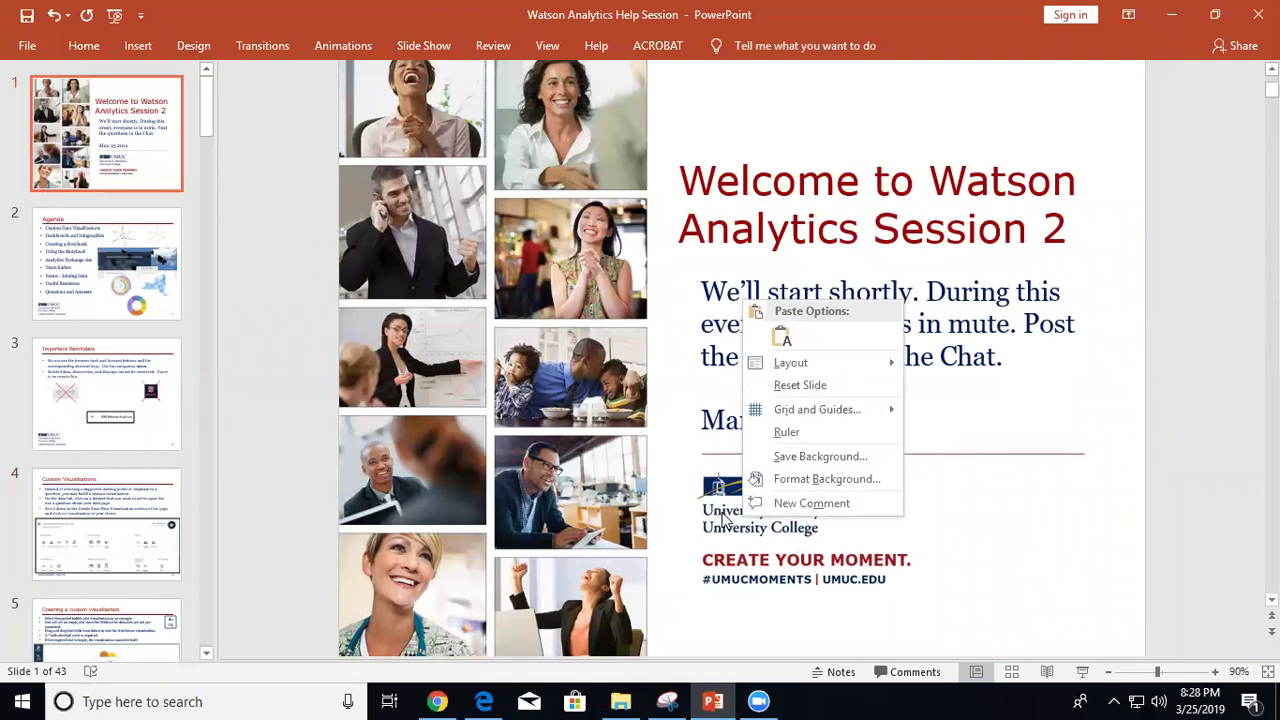
pyautogui.press('Escape')
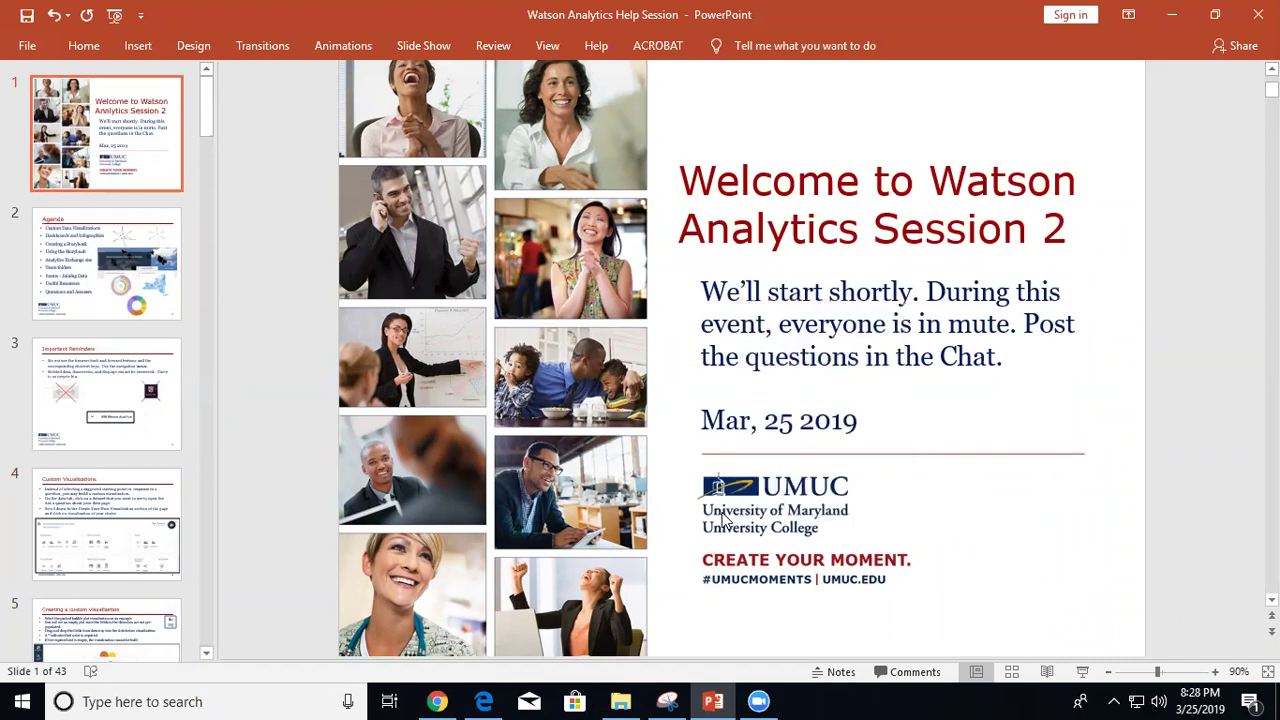
pyautogui.click(1172, 18)
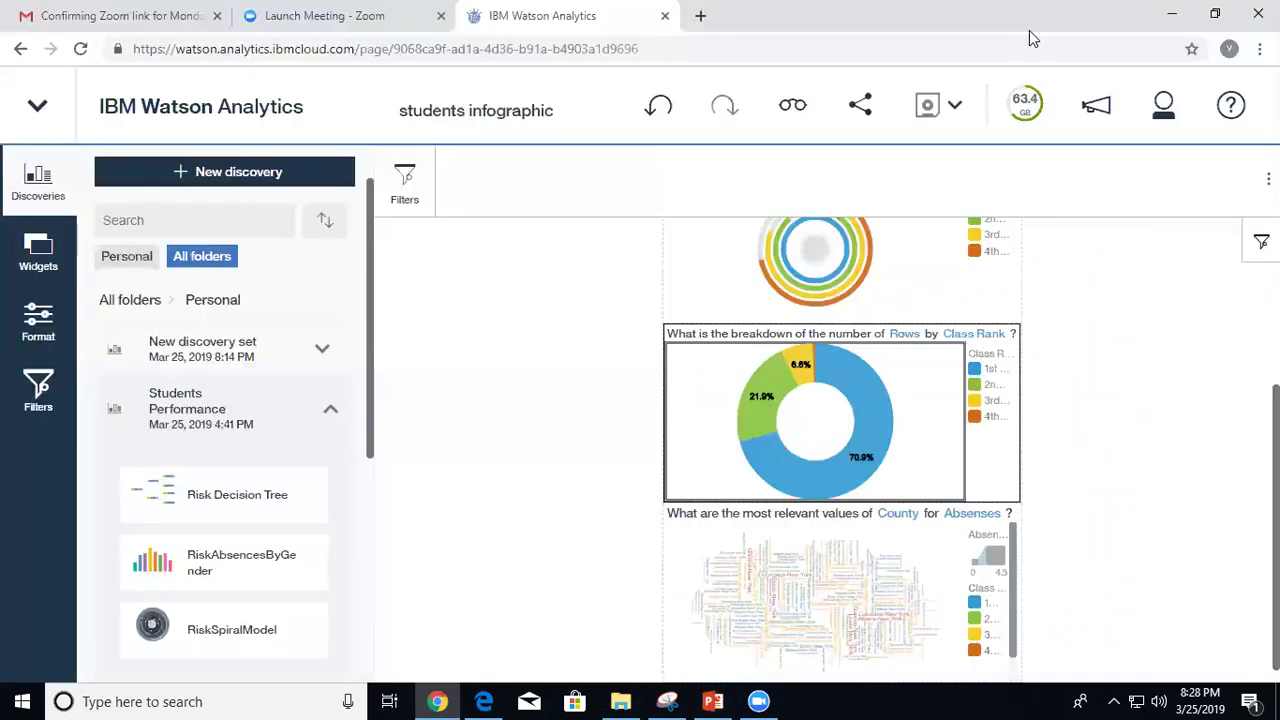
# Create a new Expert Storybook display named "Student storybook" and dismiss its welcome introduction.
pyautogui.click(205, 112)
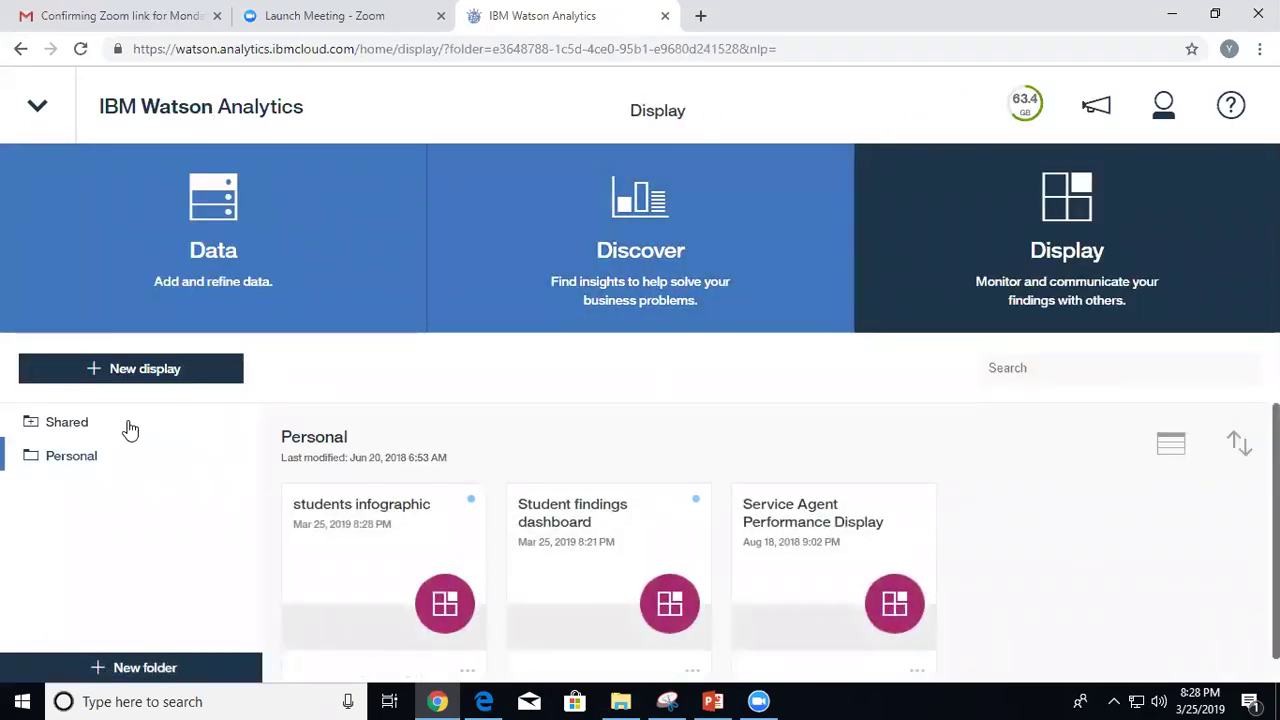
pyautogui.click(117, 372)
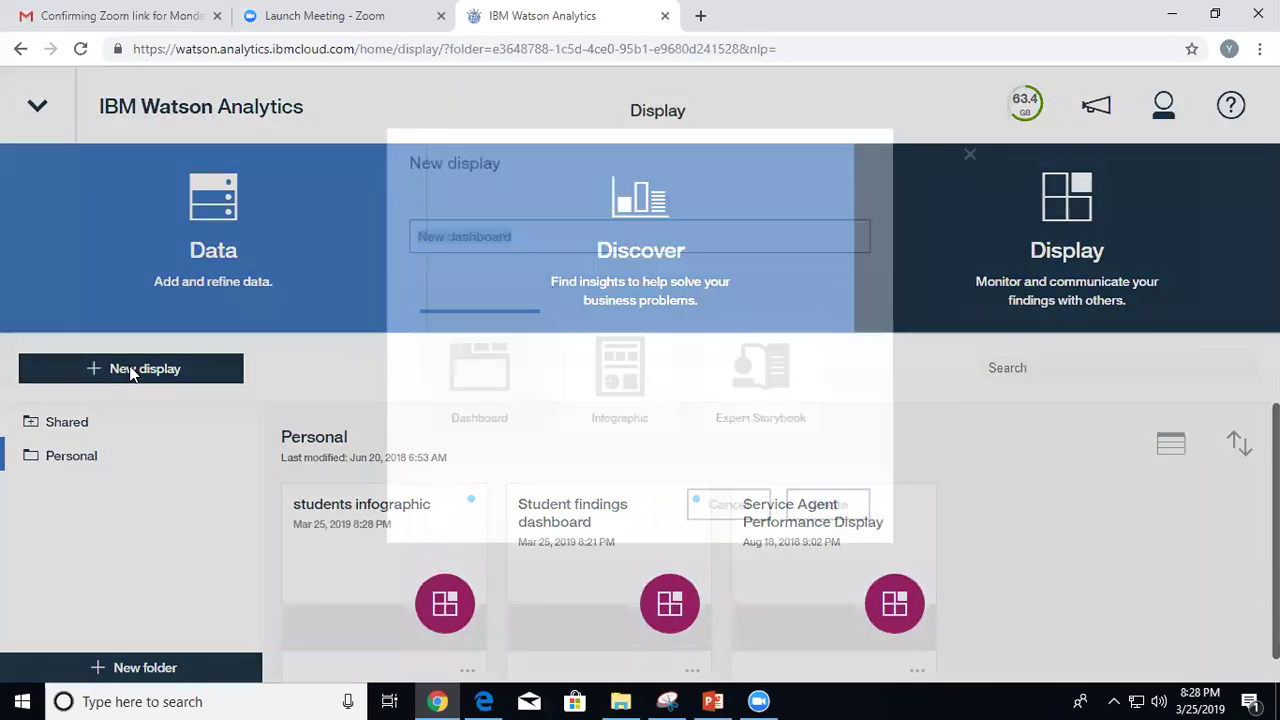
pyautogui.click(778, 394)
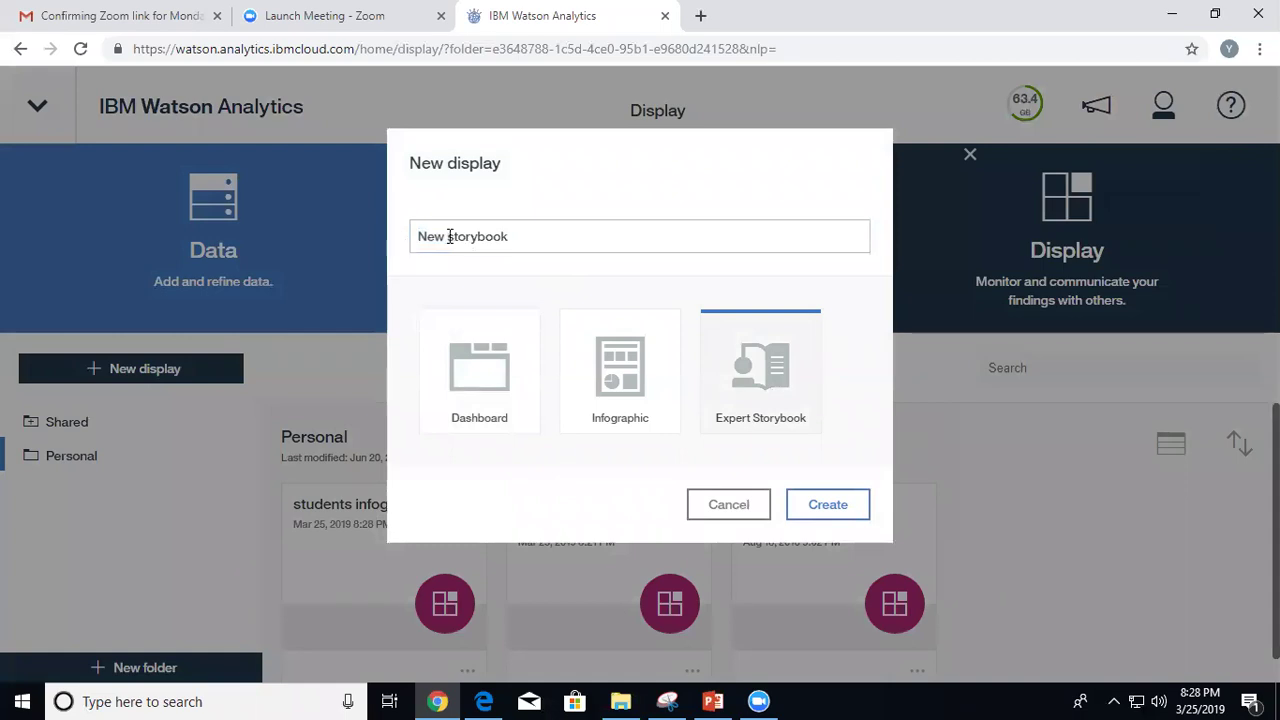
pyautogui.moveTo(444, 237); pyautogui.dragTo(334, 222)
pyautogui.write('Student')
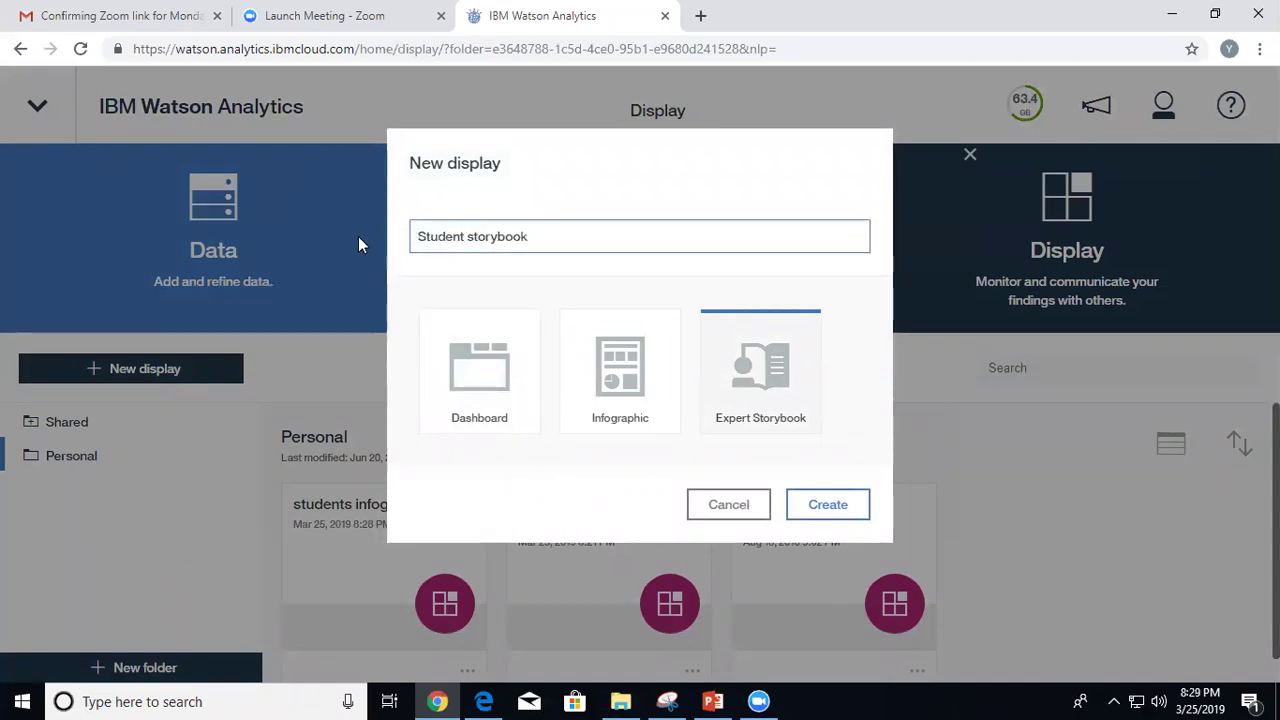
pyautogui.click(834, 506)
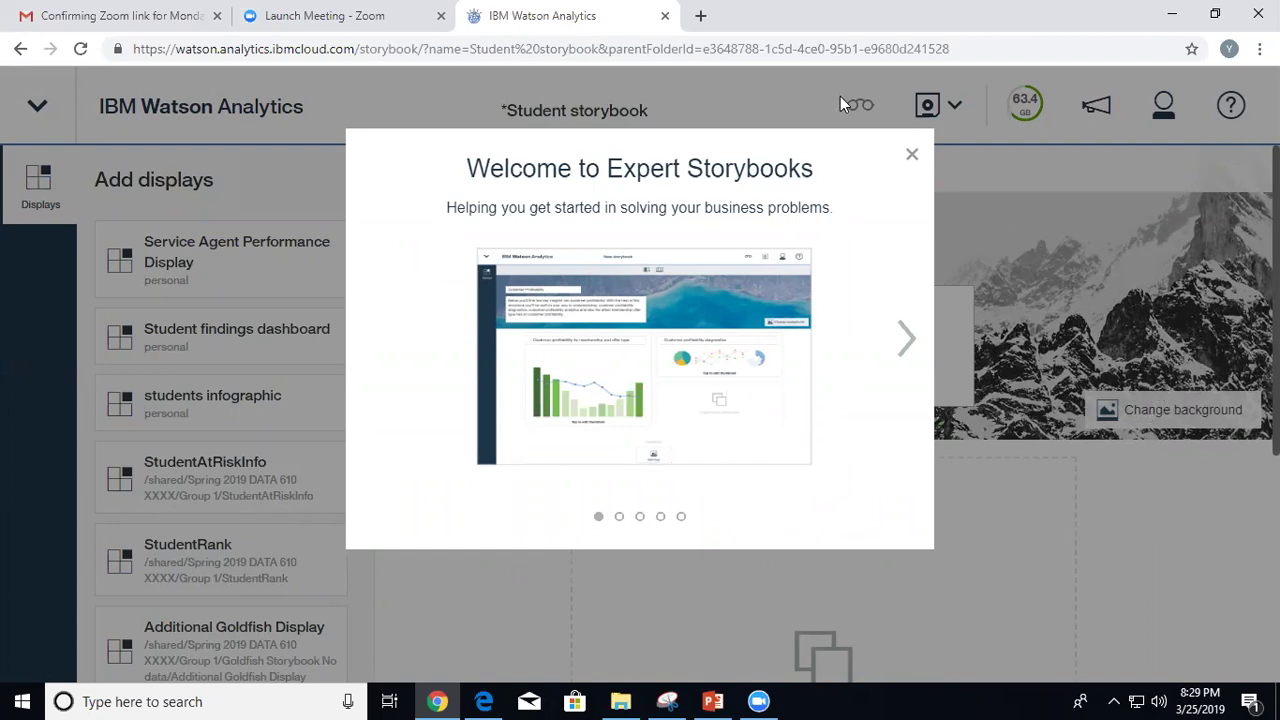
pyautogui.click(913, 160)
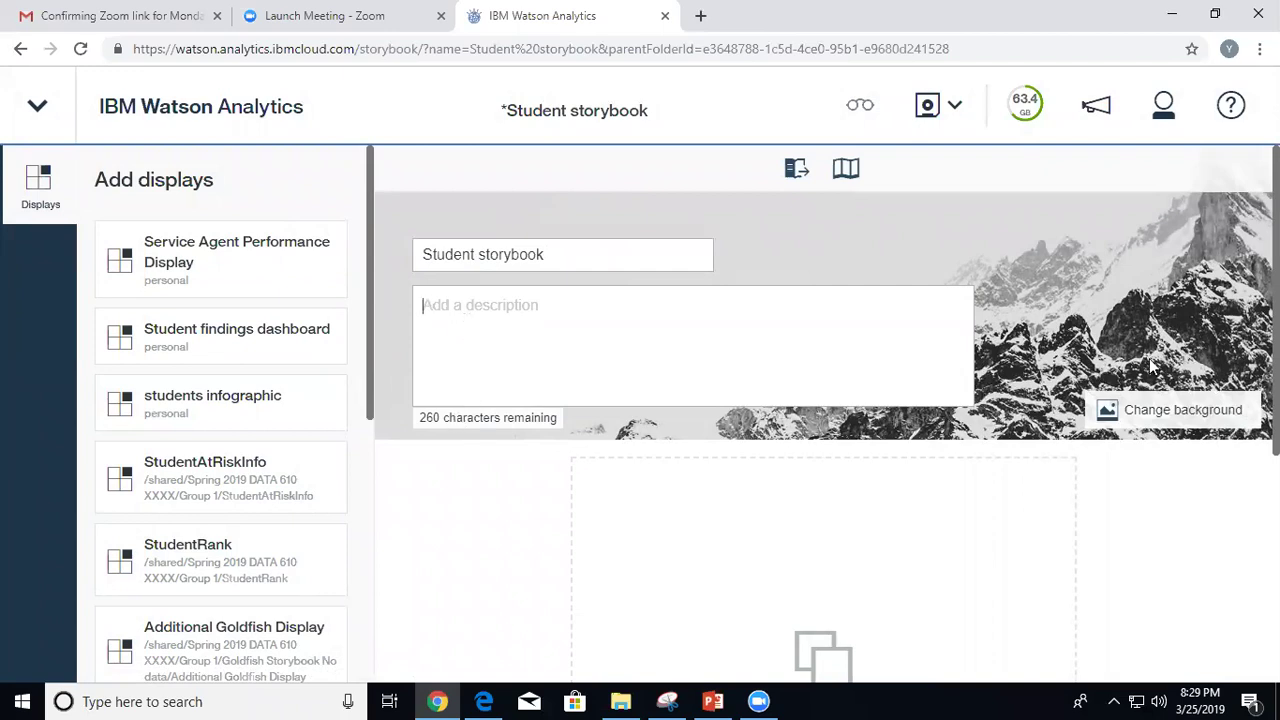
# Change the storybook's header background to the CognosAnalyticsLogo image from the Documents folder.
pyautogui.click(1128, 406)
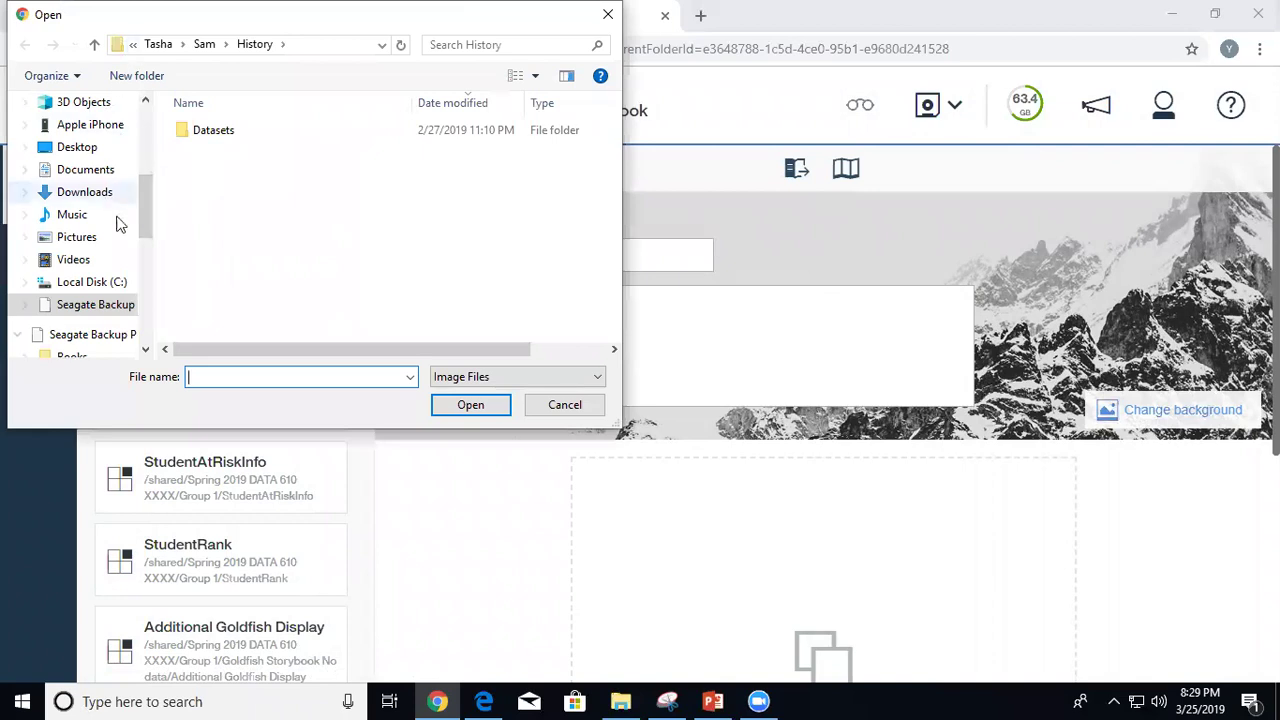
pyautogui.moveTo(144, 210); pyautogui.dragTo(146, 139)
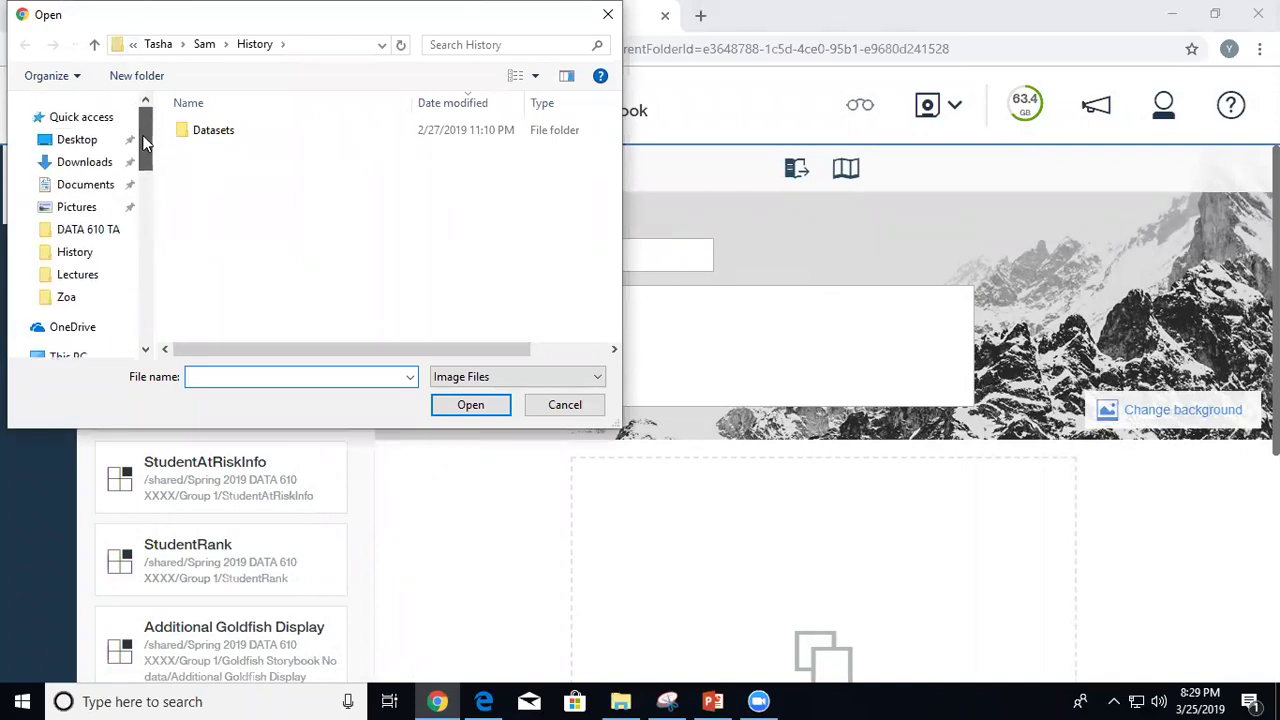
pyautogui.click(90, 186)
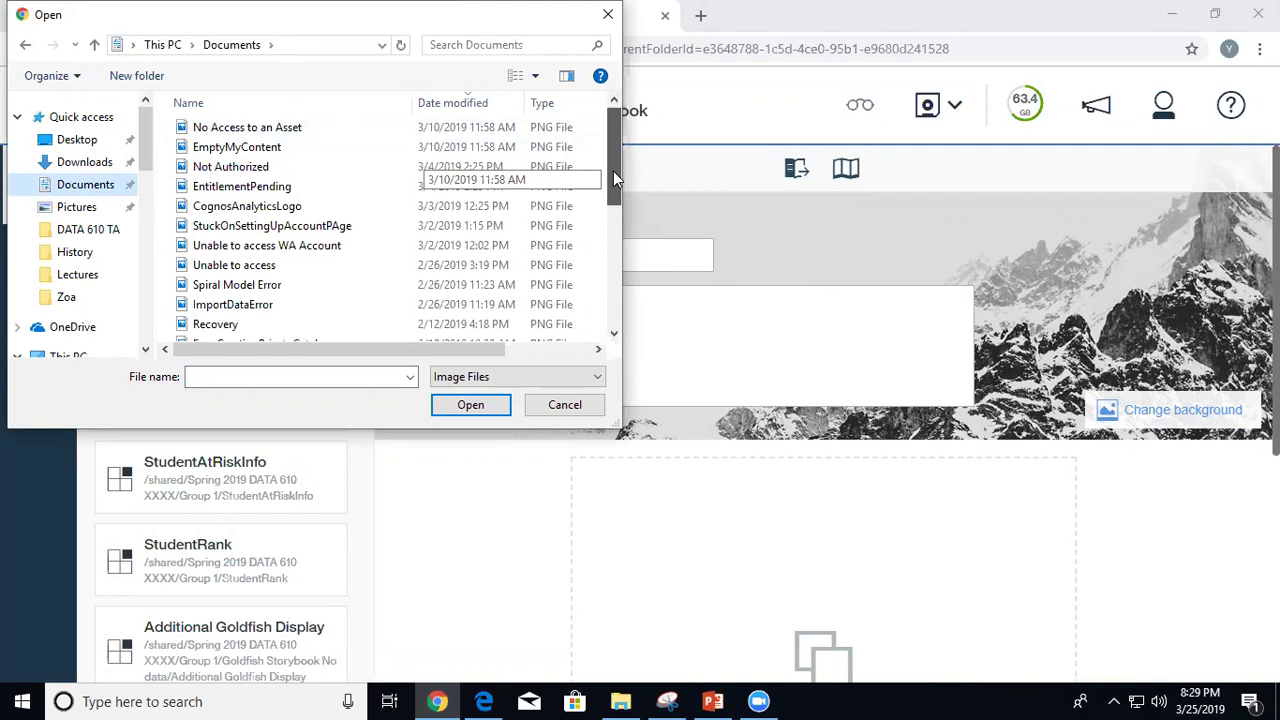
pyautogui.moveTo(613, 171); pyautogui.dragTo(613, 175)
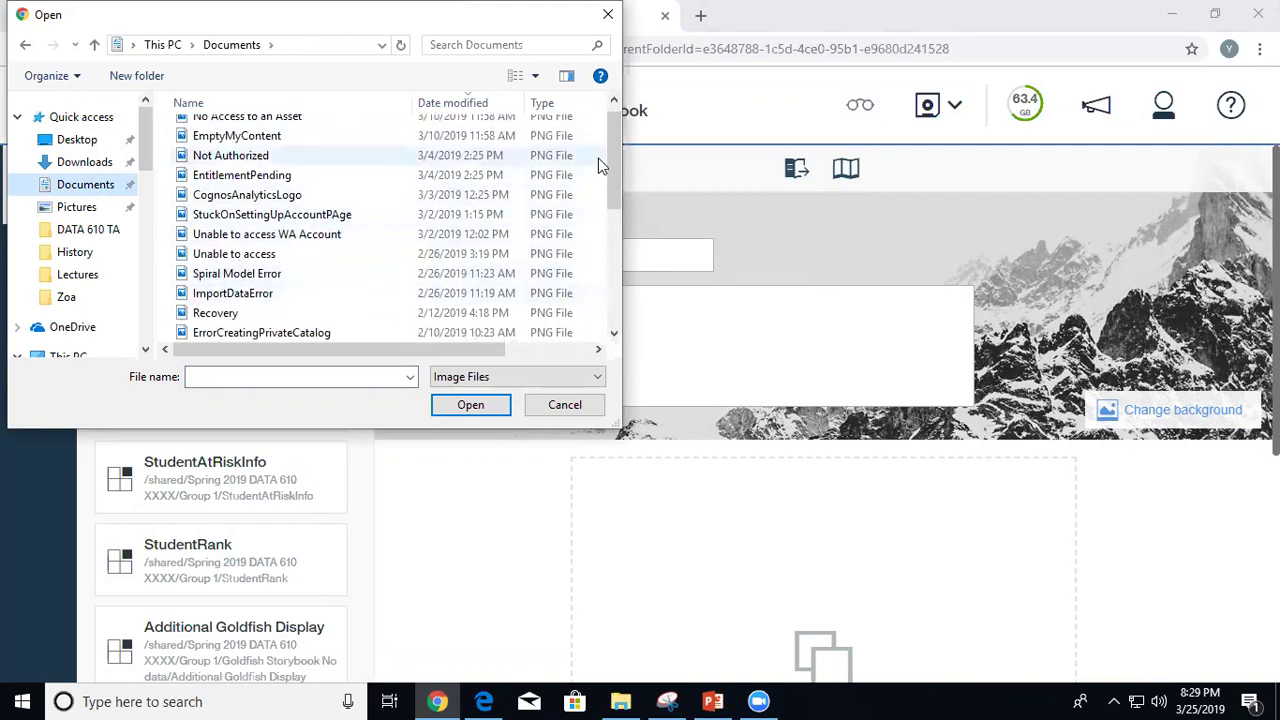
pyautogui.moveTo(613, 161); pyautogui.dragTo(609, 225)
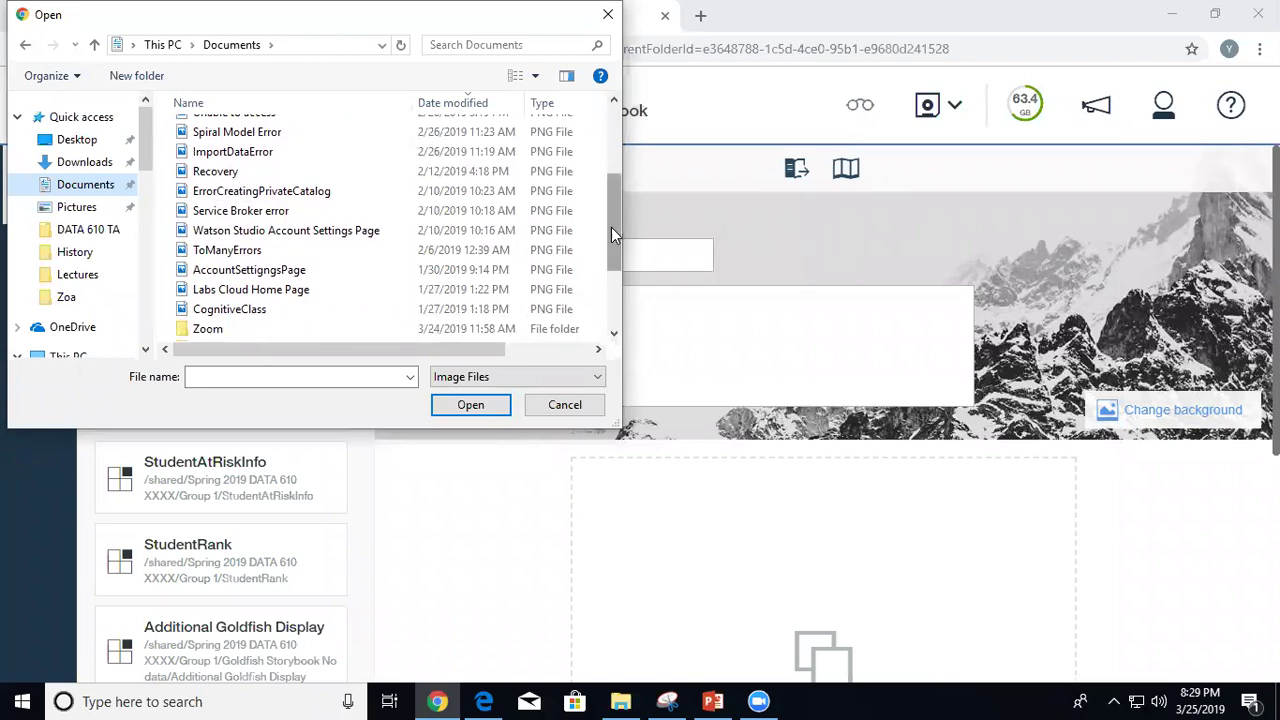
pyautogui.moveTo(611, 234); pyautogui.dragTo(637, 133)
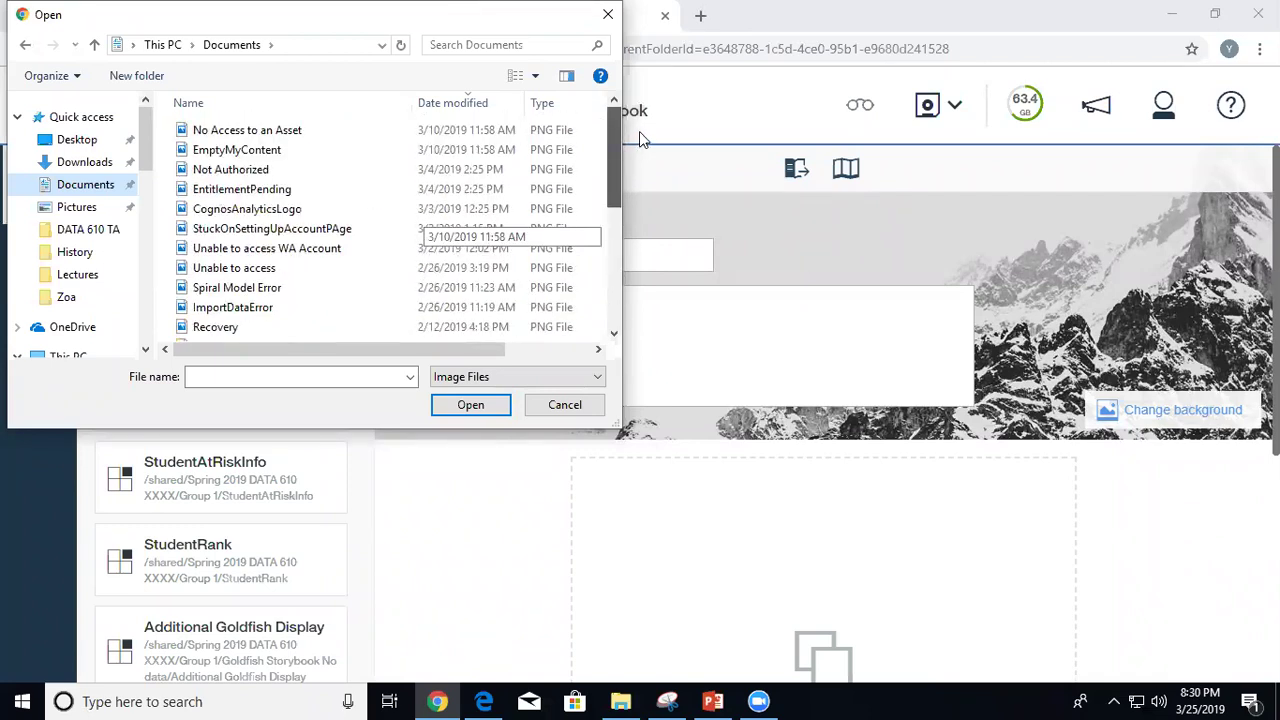
pyautogui.click(257, 213)
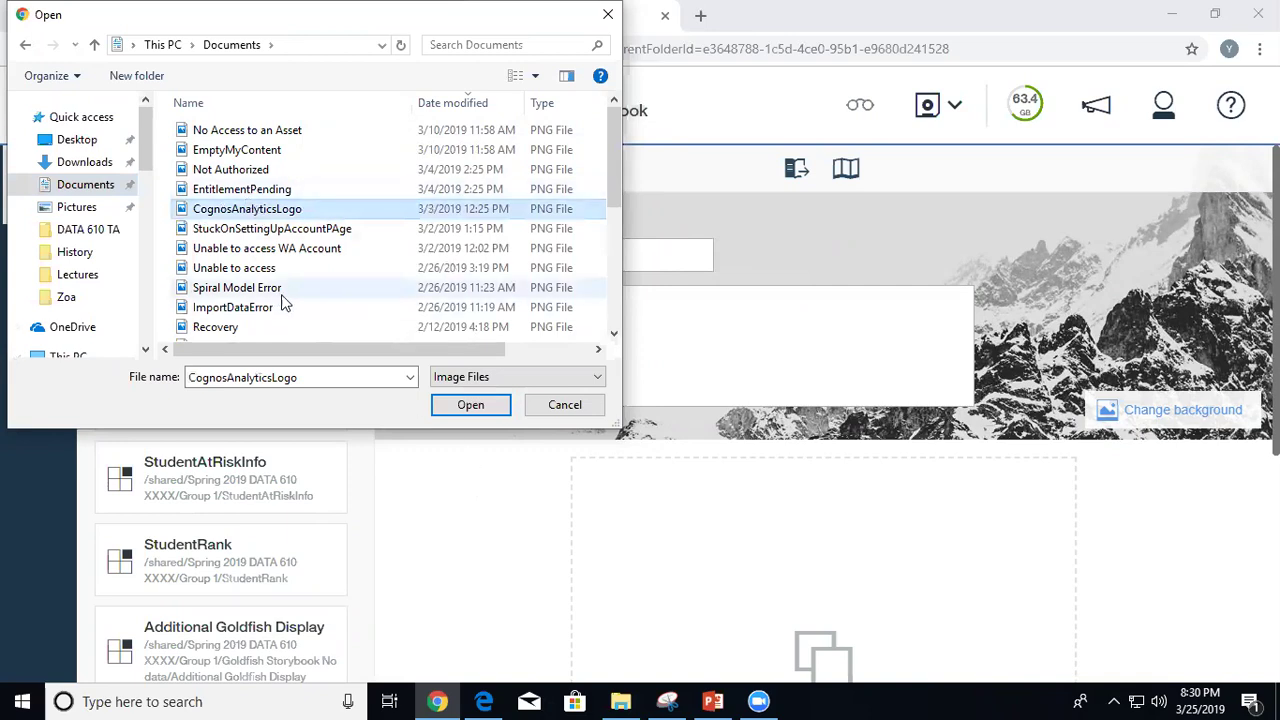
pyautogui.click(474, 410)
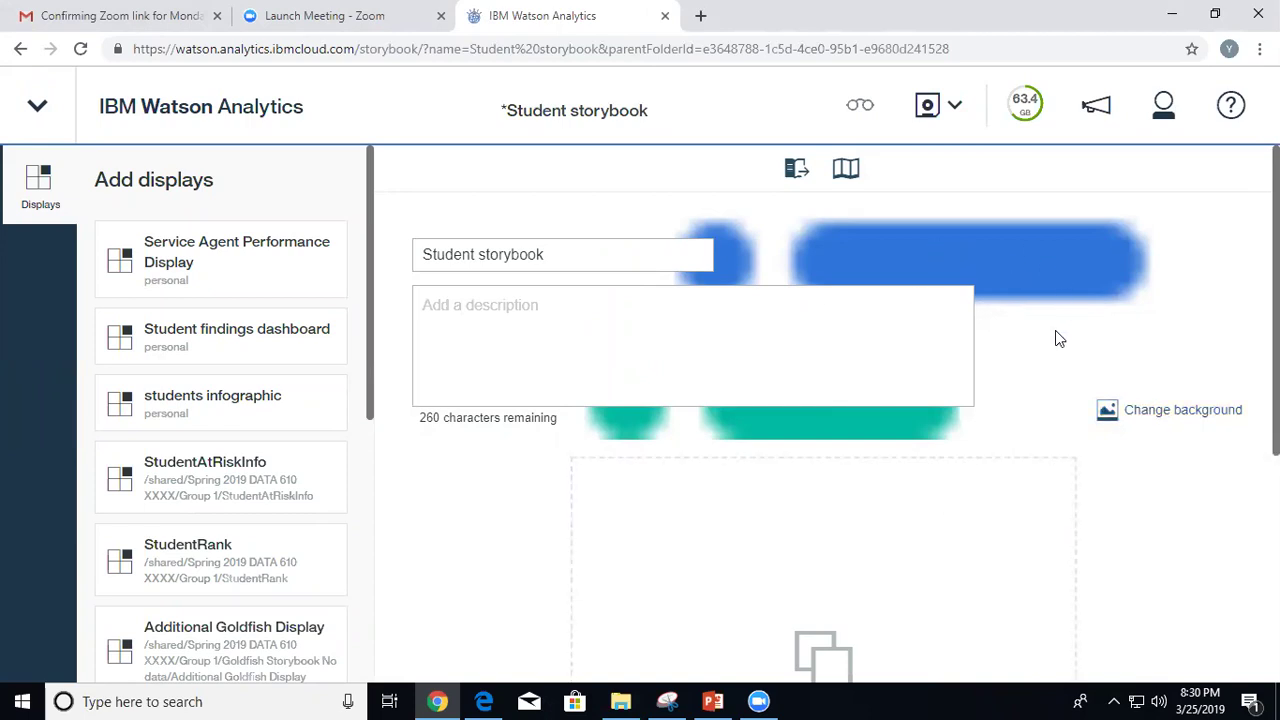
pyautogui.scroll(-1, 825, 410)
pyautogui.scroll(-2, 1000, 530)
pyautogui.scroll(-2, 825, 410)
pyautogui.scroll(4, 825, 410)
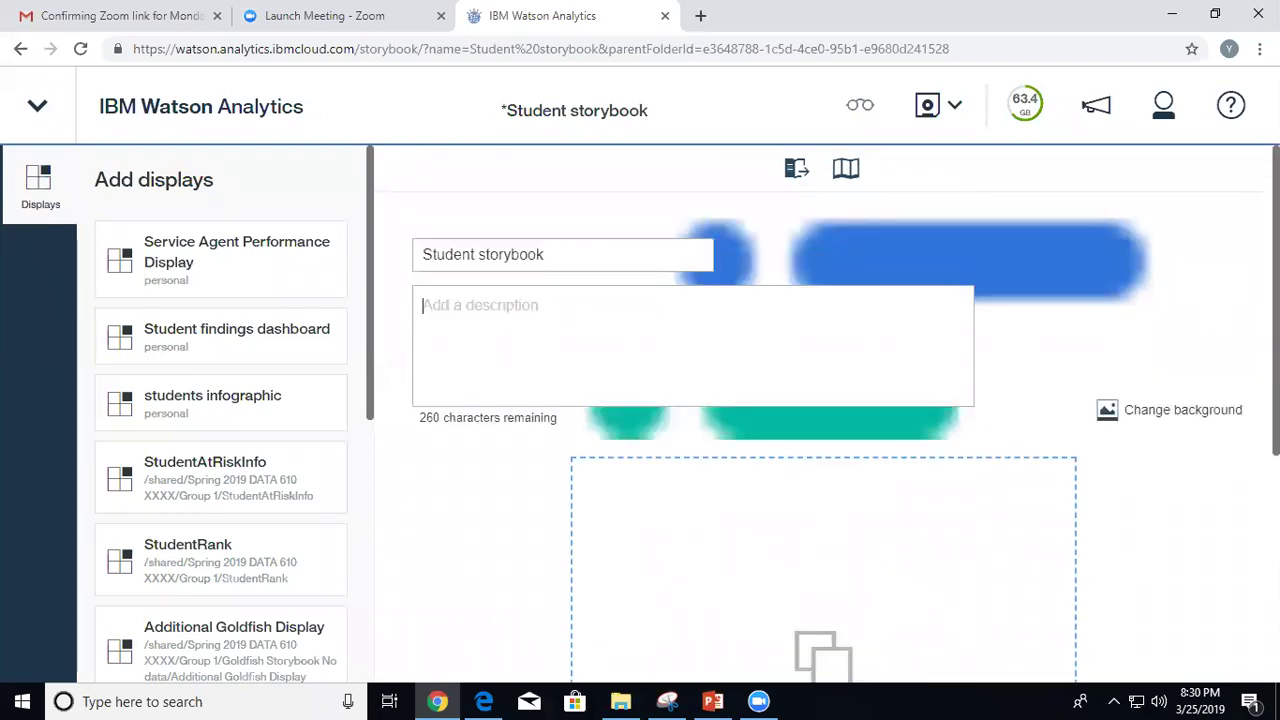
# Add the Student findings dashboard display to the storybook and give it the multicolored bubble cluster thumbnail.
pyautogui.scroll(-3, 825, 410)
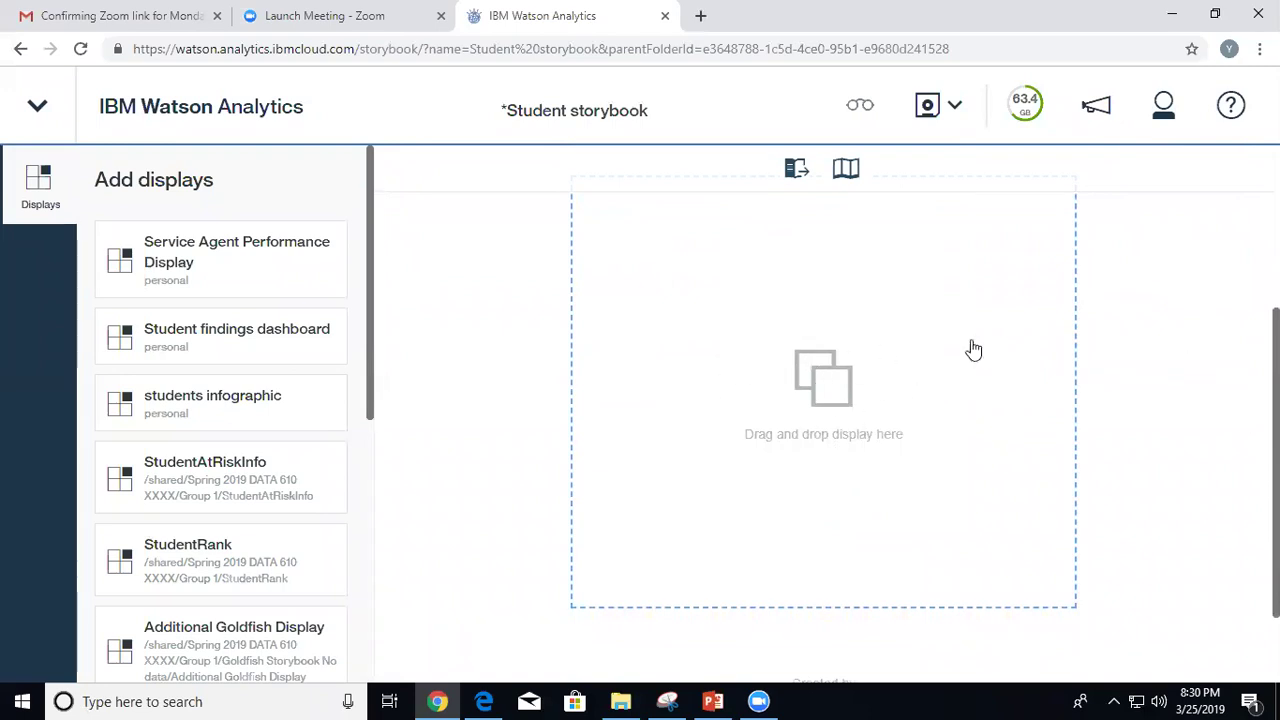
pyautogui.scroll(2, 825, 410)
pyautogui.scroll(-1, 825, 410)
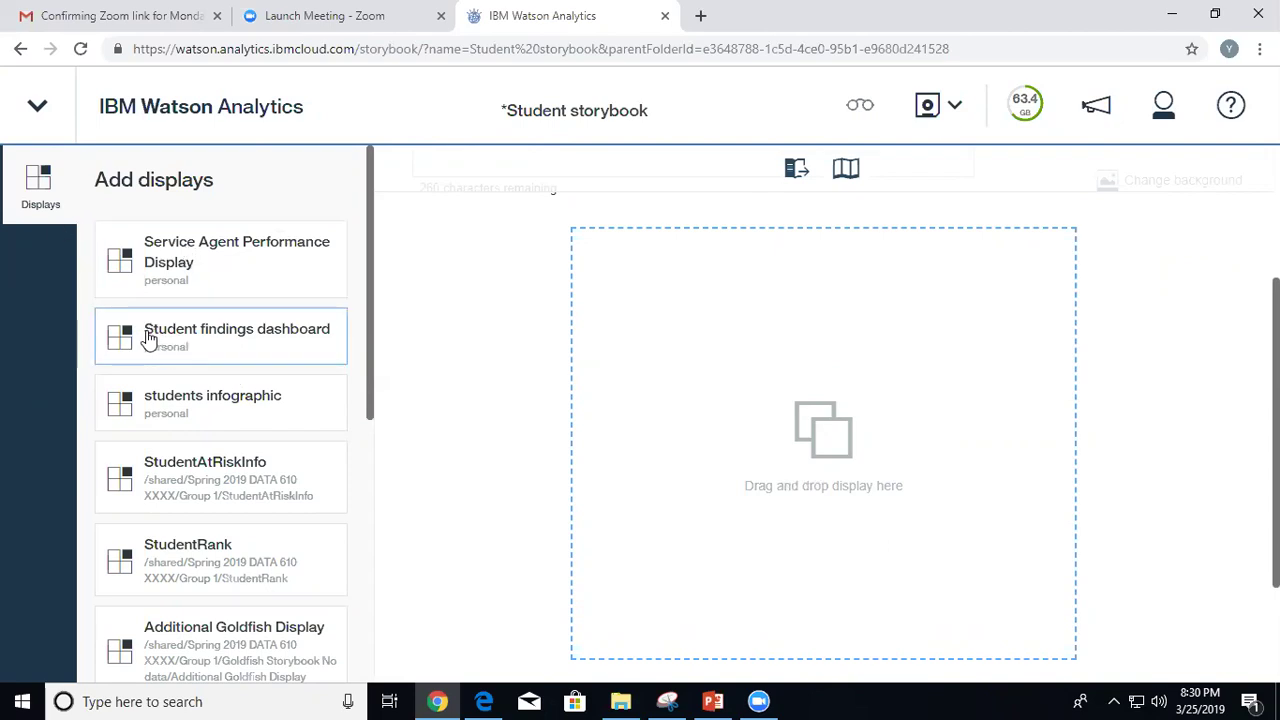
pyautogui.moveTo(147, 338); pyautogui.dragTo(837, 451)
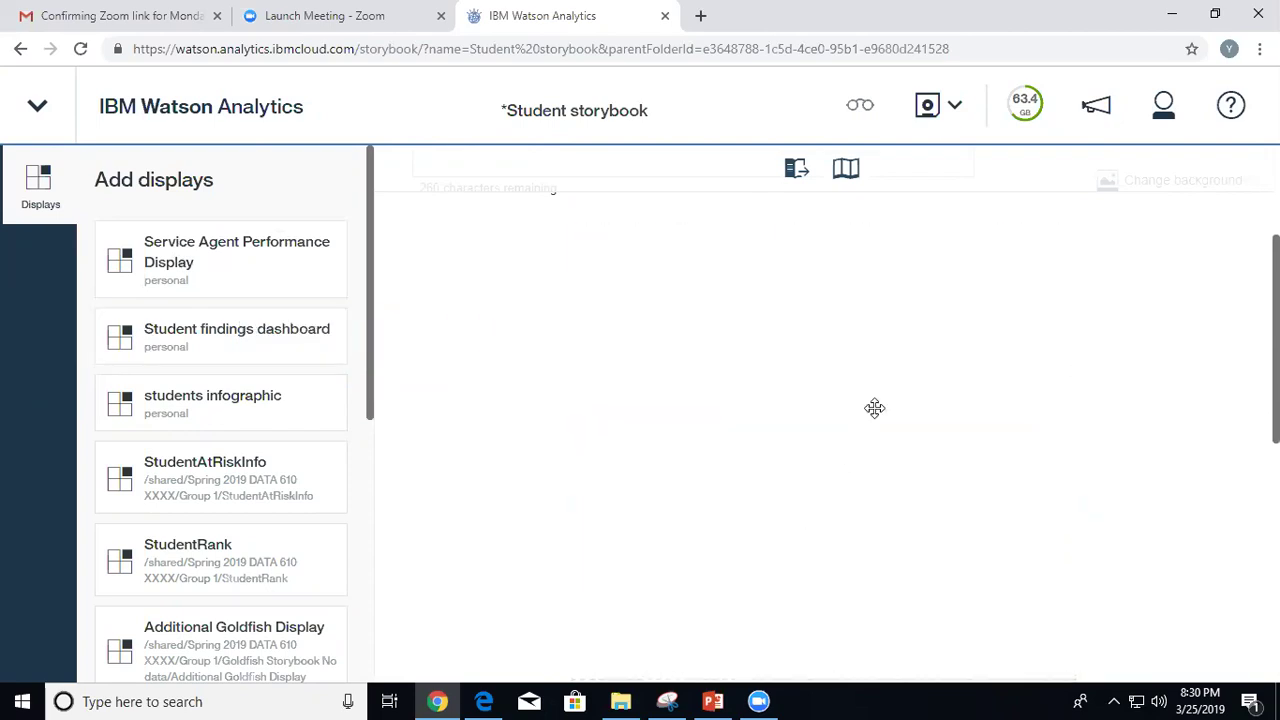
pyautogui.click(795, 647)
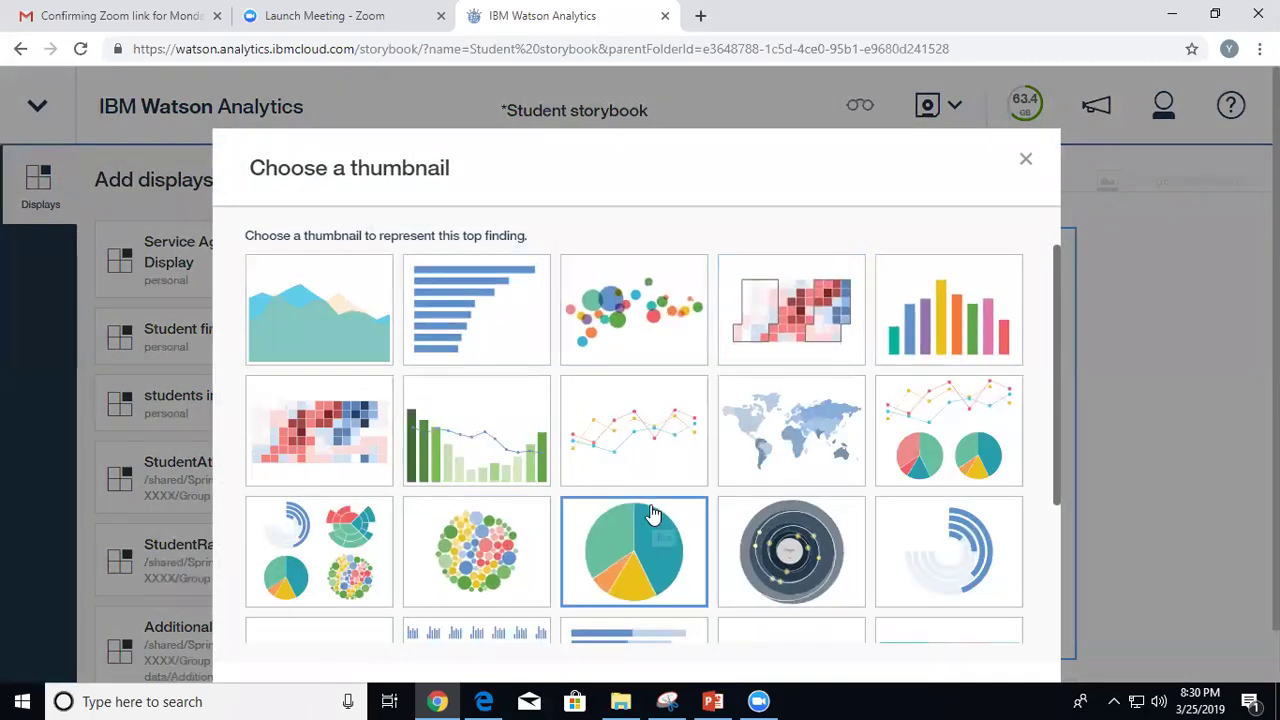
pyautogui.click(491, 519)
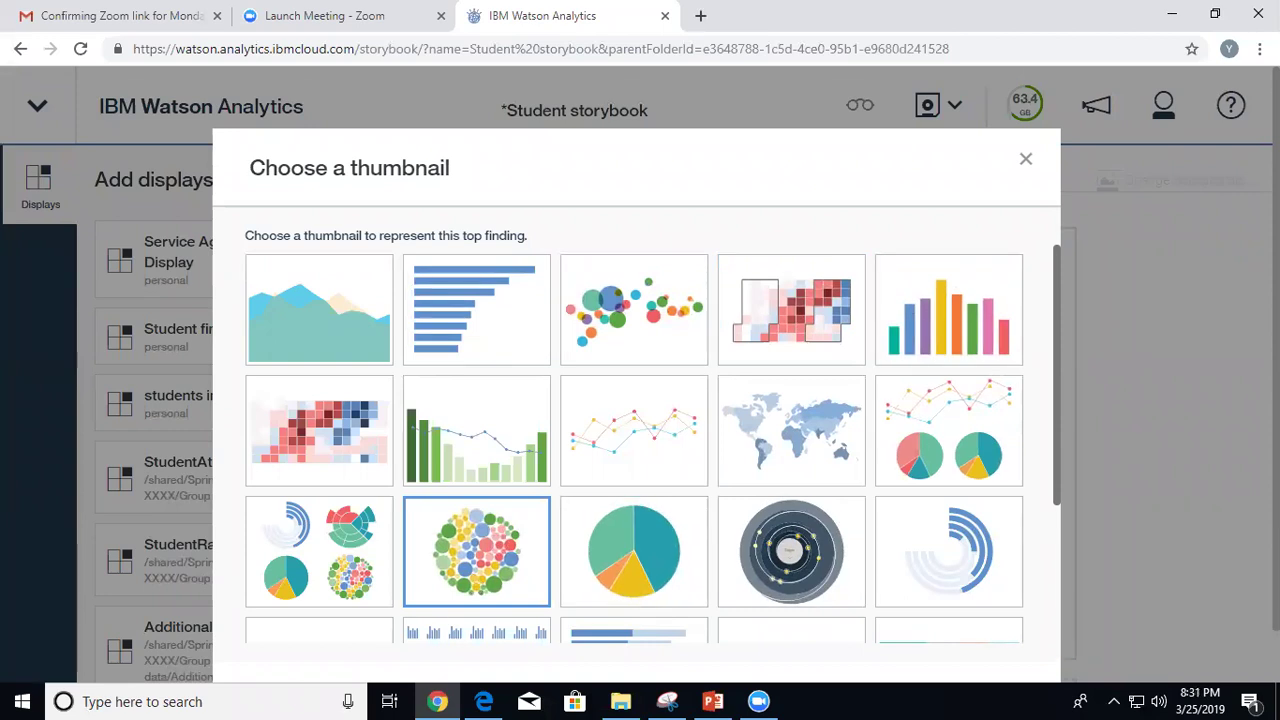
pyautogui.click(1205, 482)
# Add the students infographic display below the dashboard and give it the blue and green area chart thumbnail.
pyautogui.scroll(-1, 864, 416)
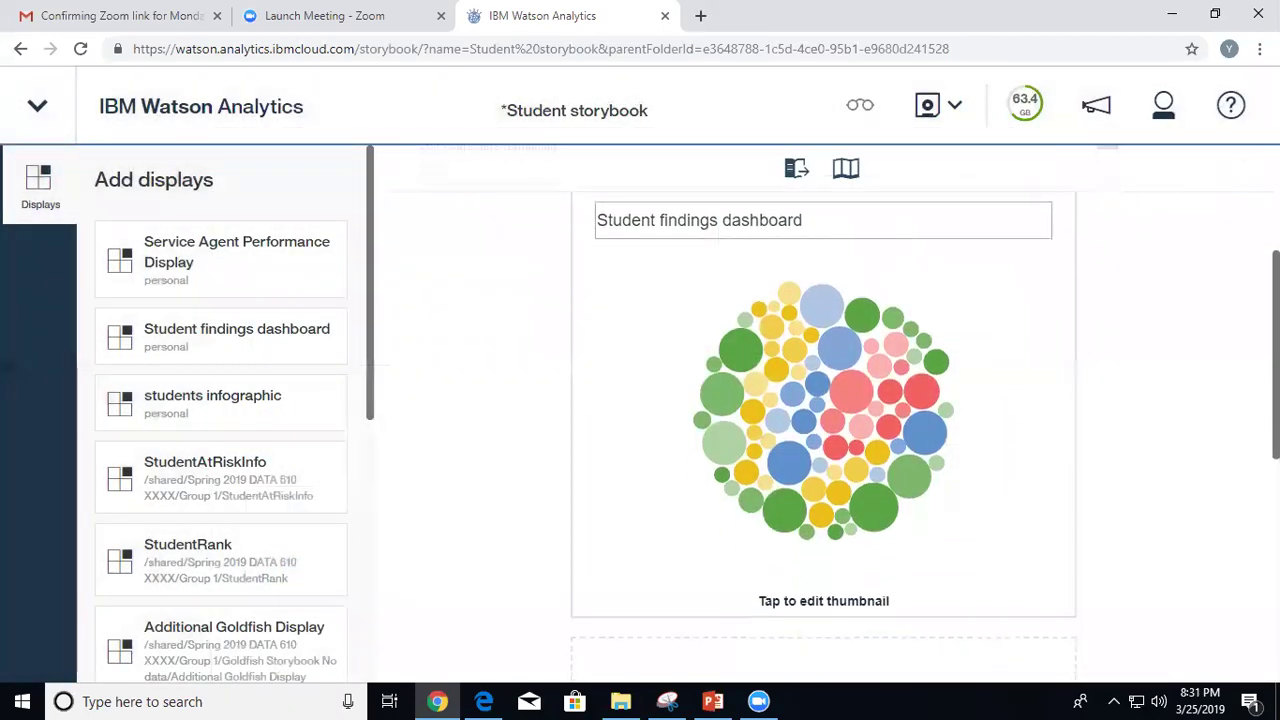
pyautogui.scroll(-4, 1243, 517)
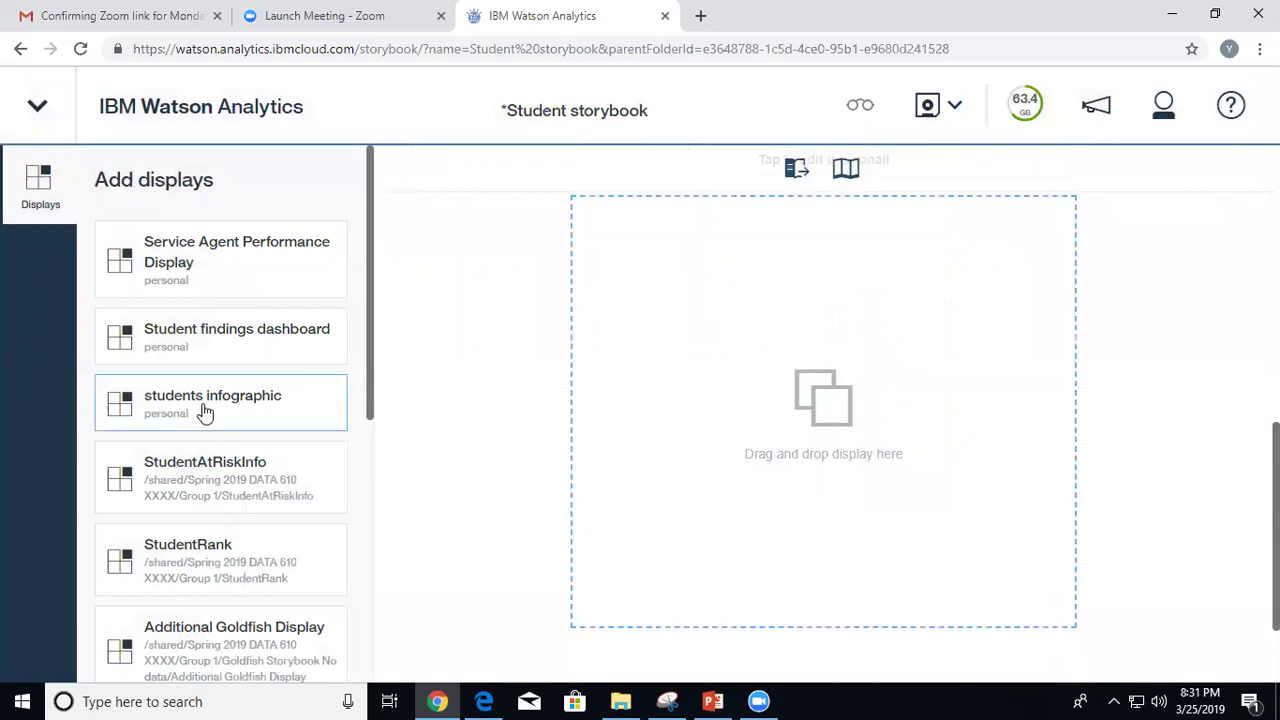
pyautogui.moveTo(186, 400); pyautogui.dragTo(823, 426)
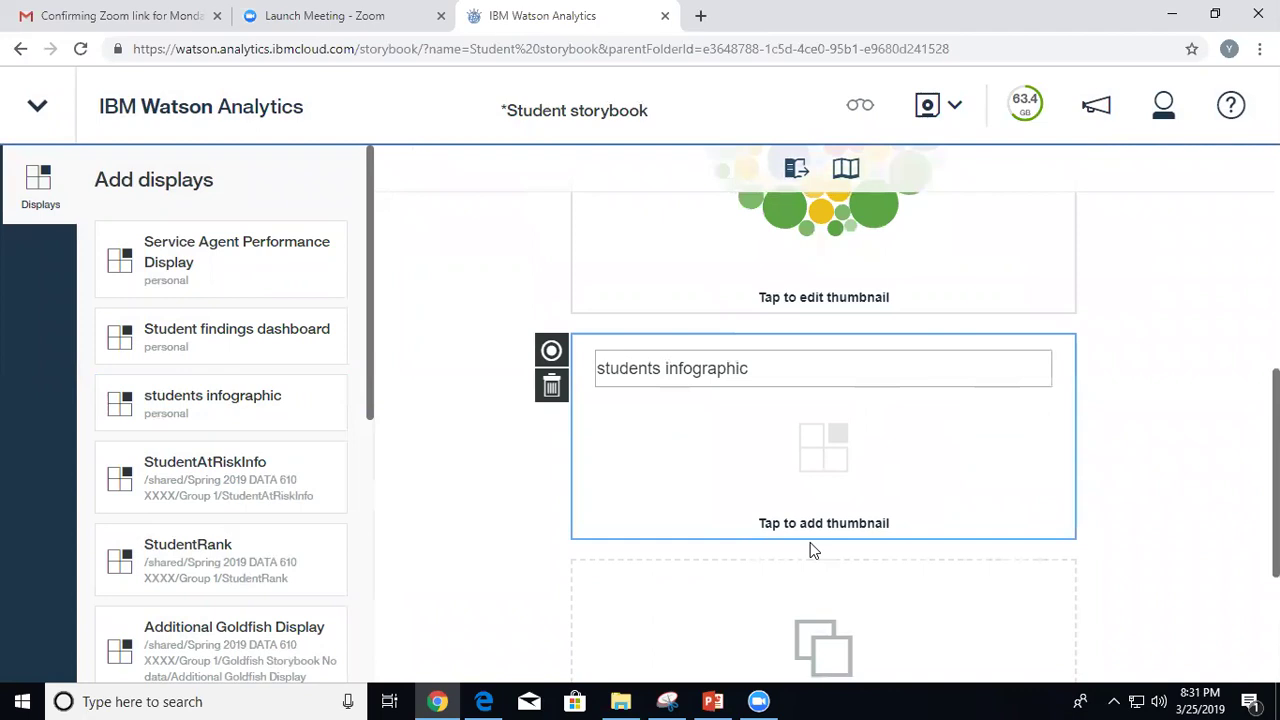
pyautogui.click(808, 530)
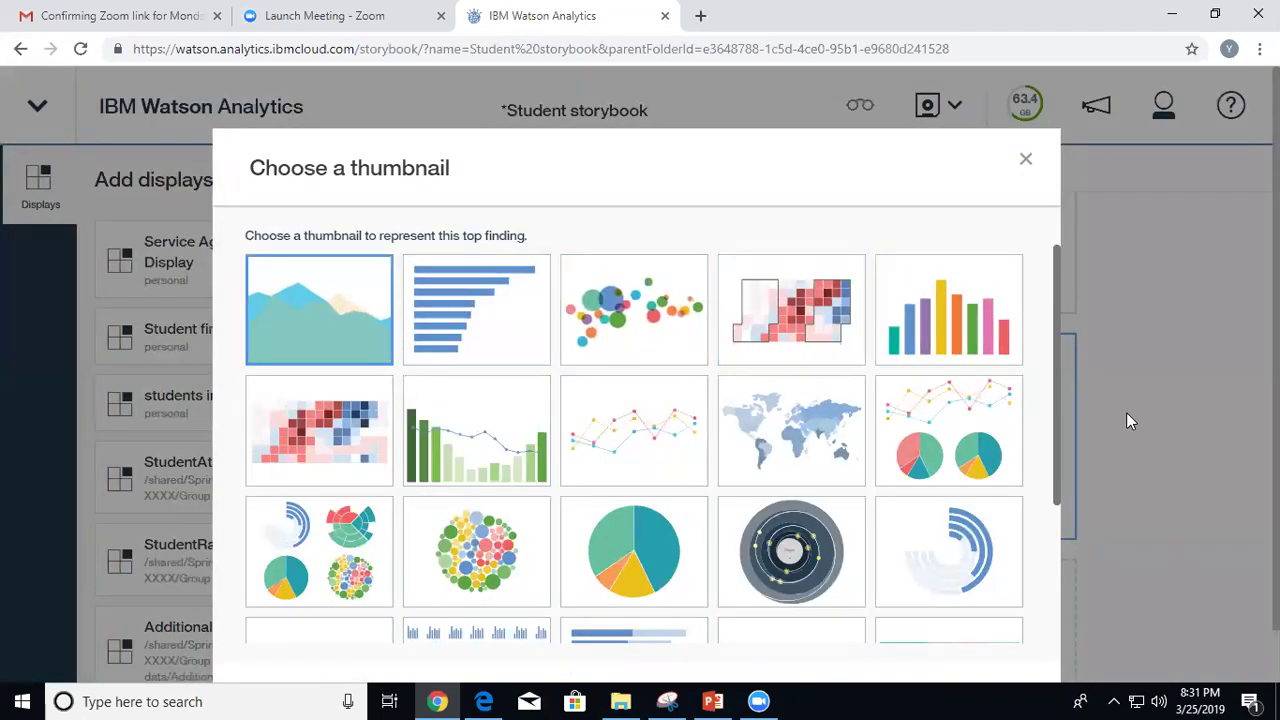
pyautogui.click(354, 323)
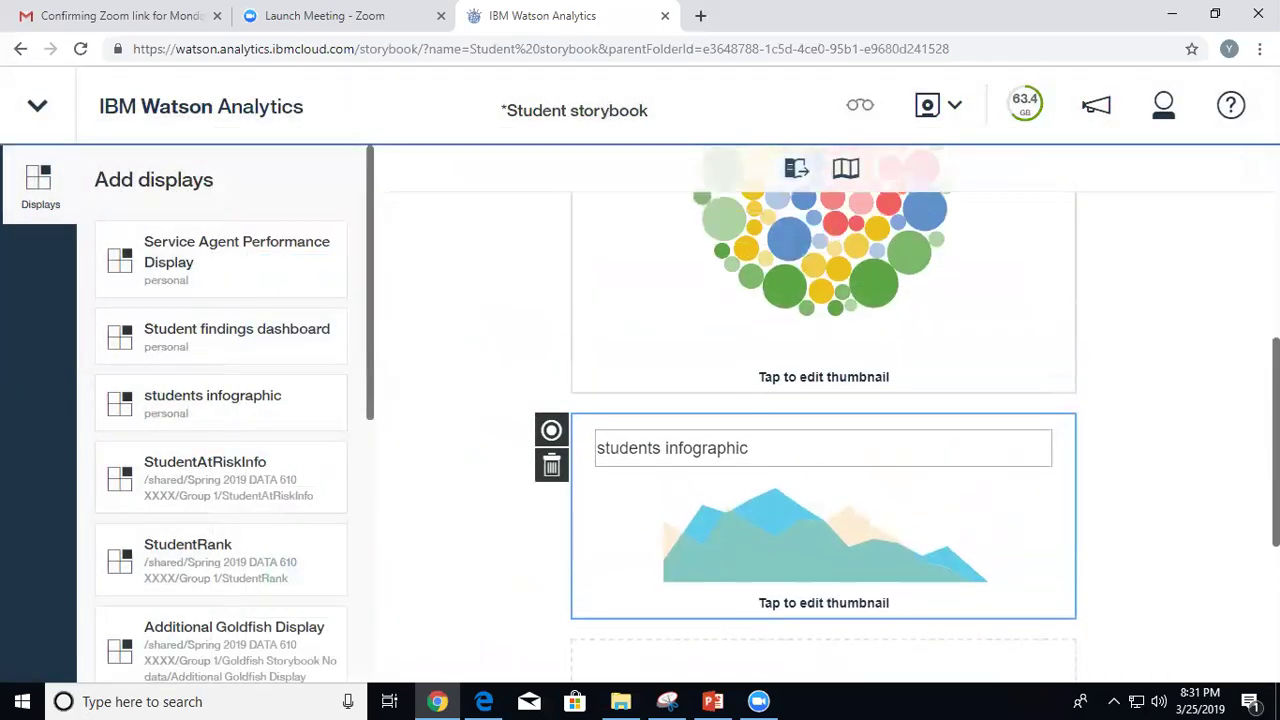
# Open the explanations of the Student findings dashboard and add the explanation "Decision tree model" while showing the Risk Model.
pyautogui.scroll(5, 1097, 386)
pyautogui.scroll(-3, 789, 334)
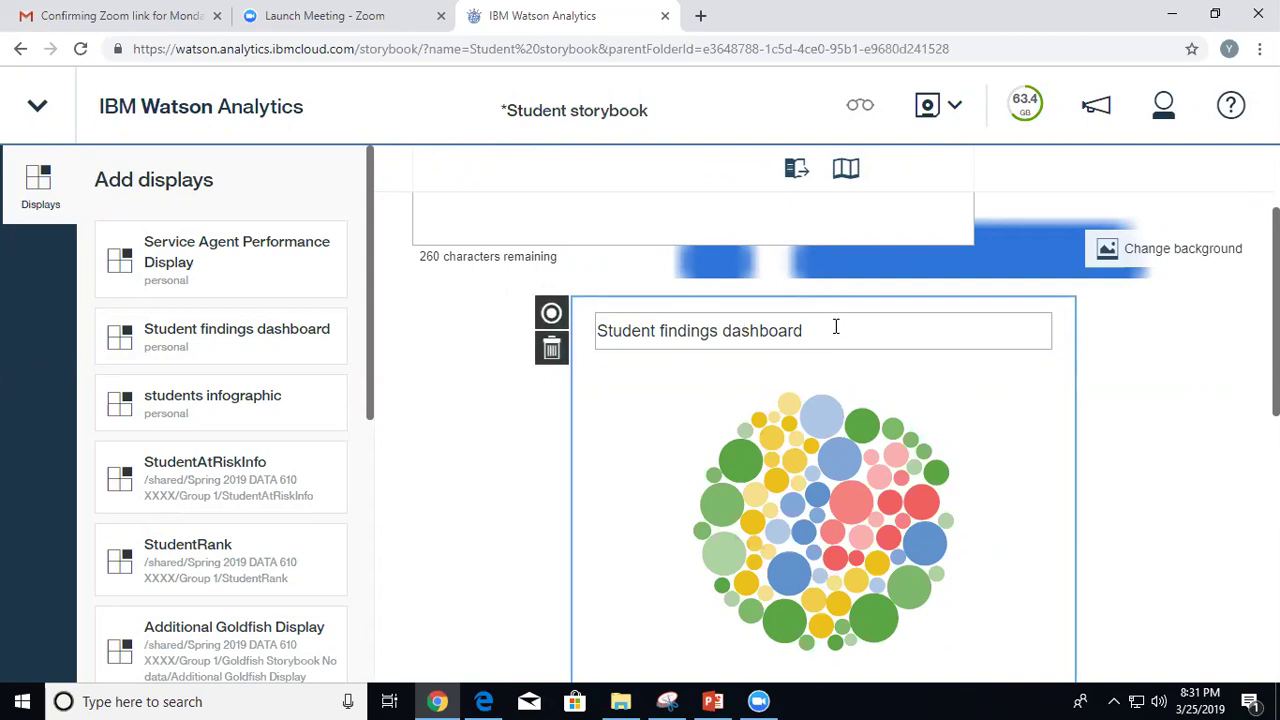
pyautogui.click(551, 314)
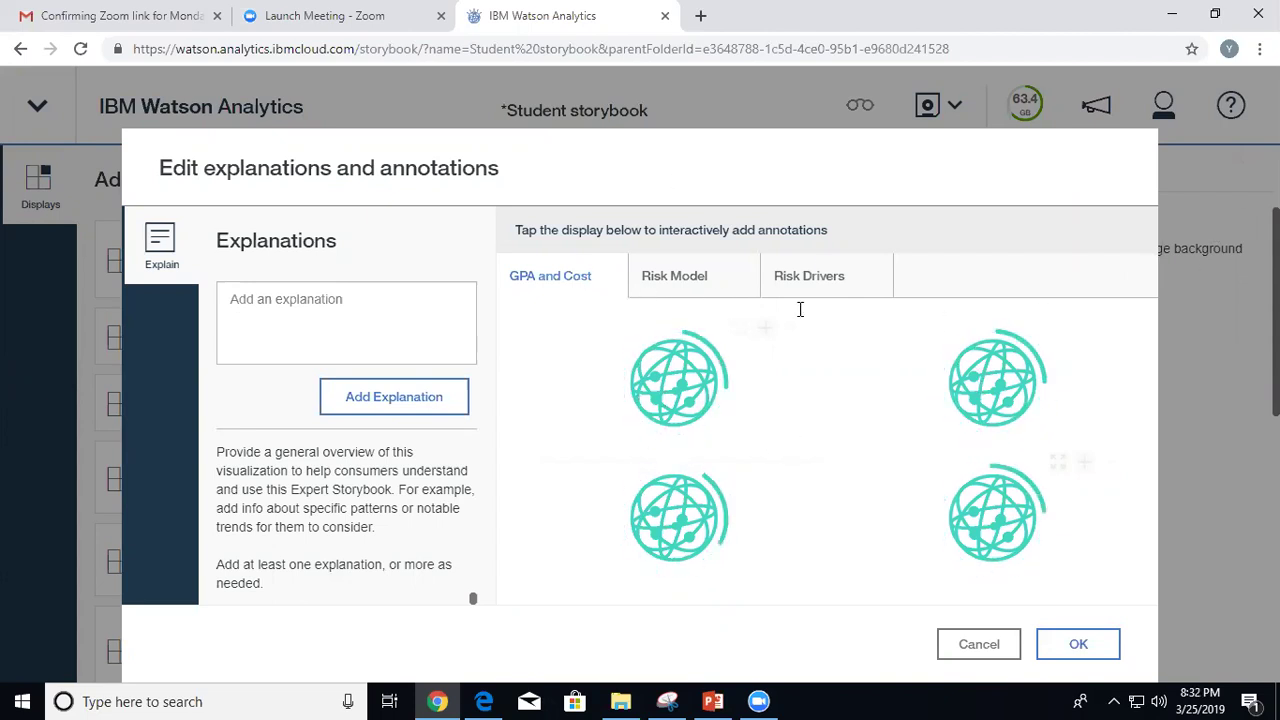
pyautogui.click(701, 278)
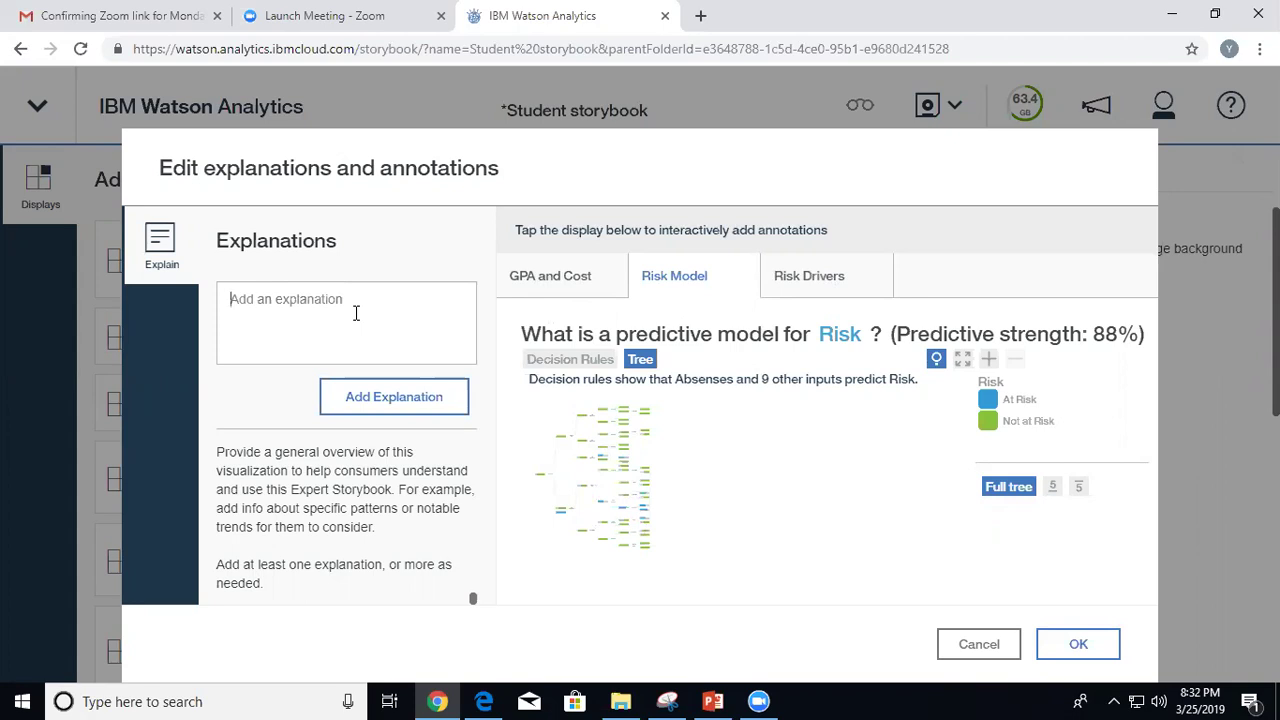
pyautogui.write('Decisi')
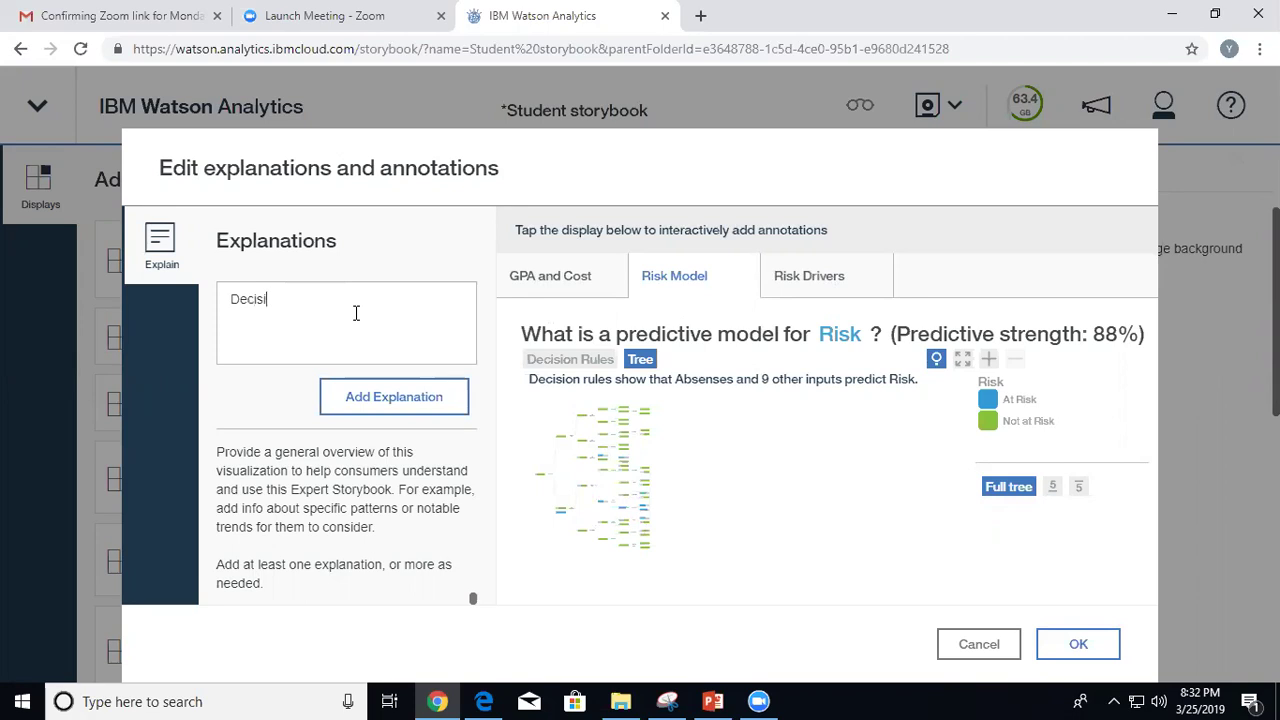
pyautogui.write('on tree model')
pyautogui.click(364, 396)
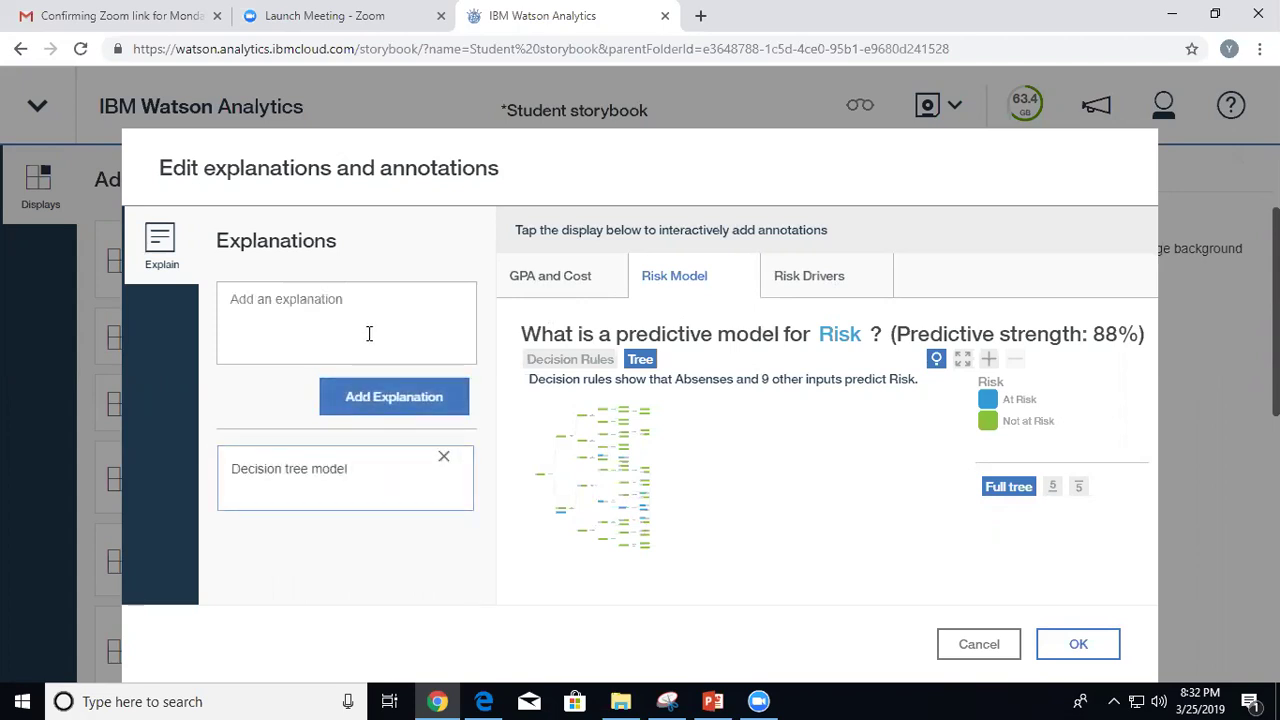
# Show the Risk Drivers view of the dashboard and add the explanation "Drivers".
pyautogui.click(790, 277)
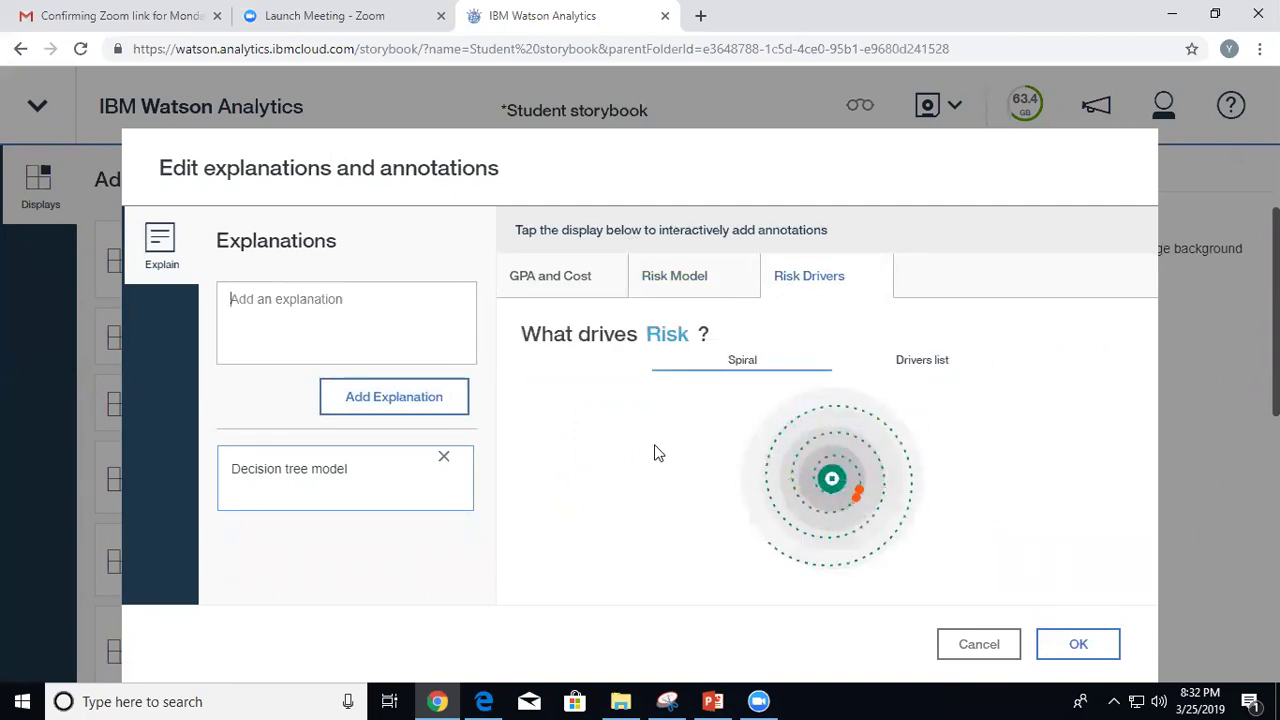
pyautogui.click(395, 320)
pyautogui.write('Dr')
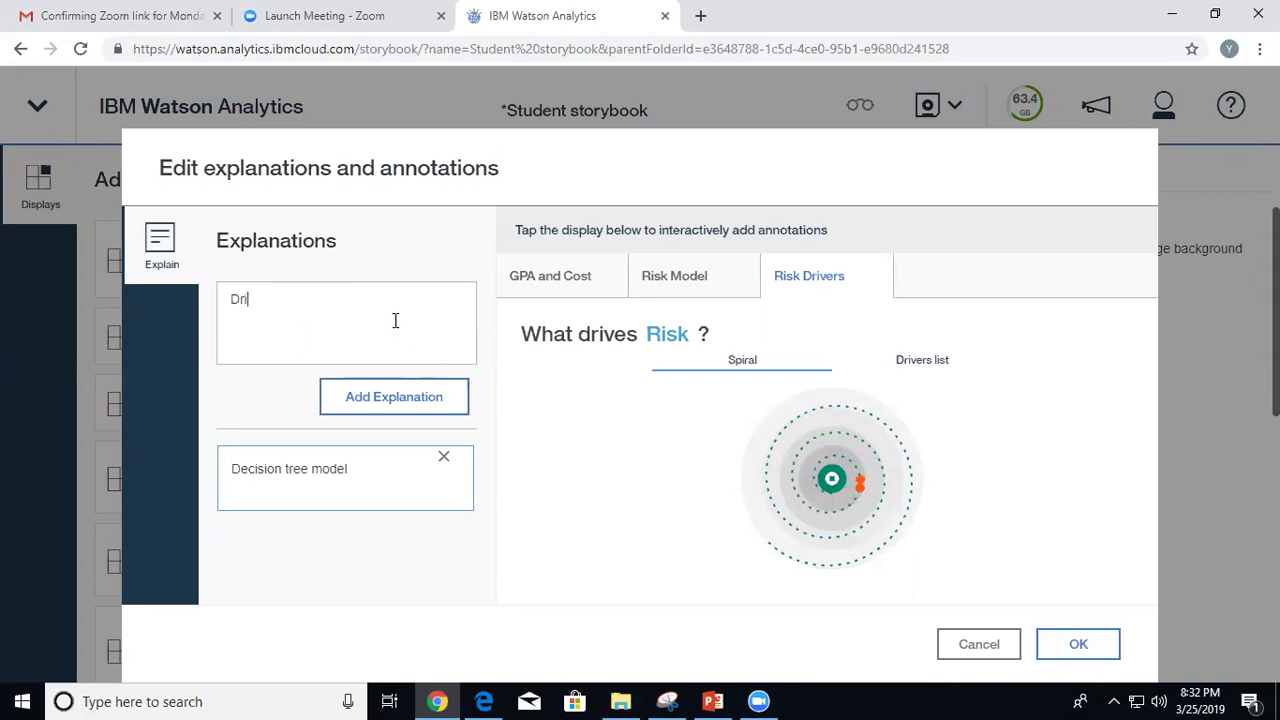
pyautogui.write('ivers')
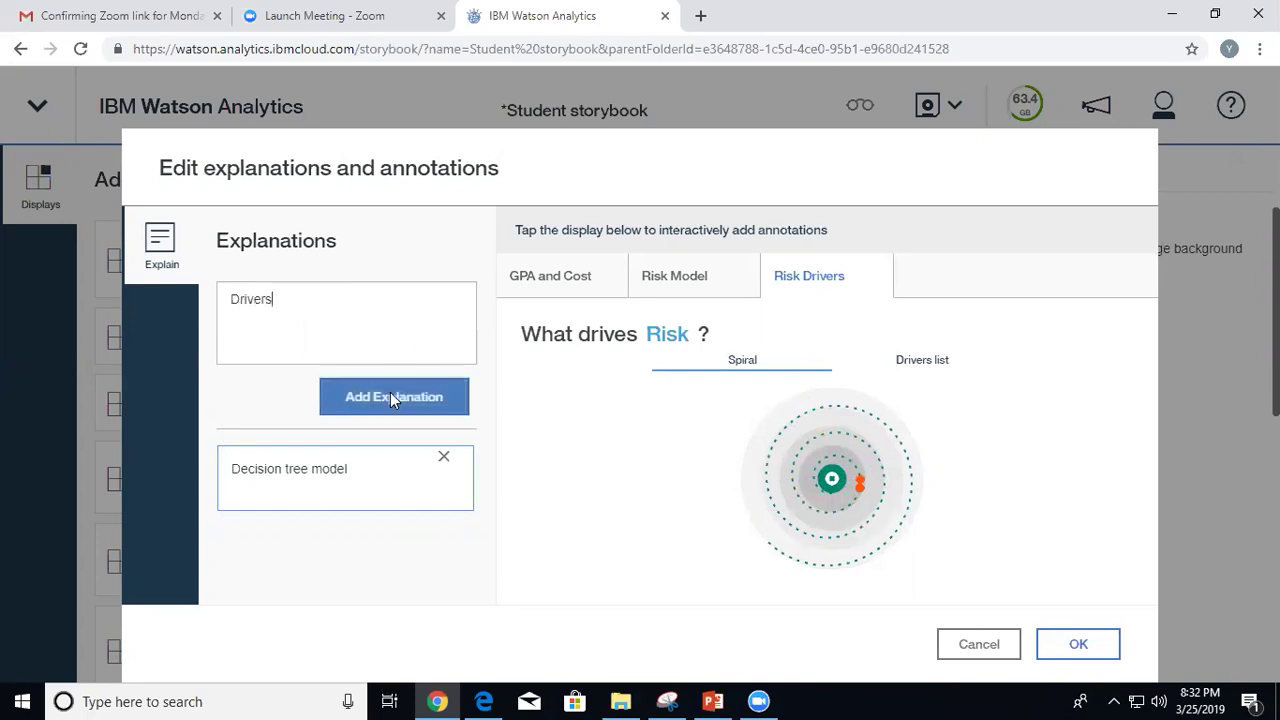
pyautogui.click(390, 394)
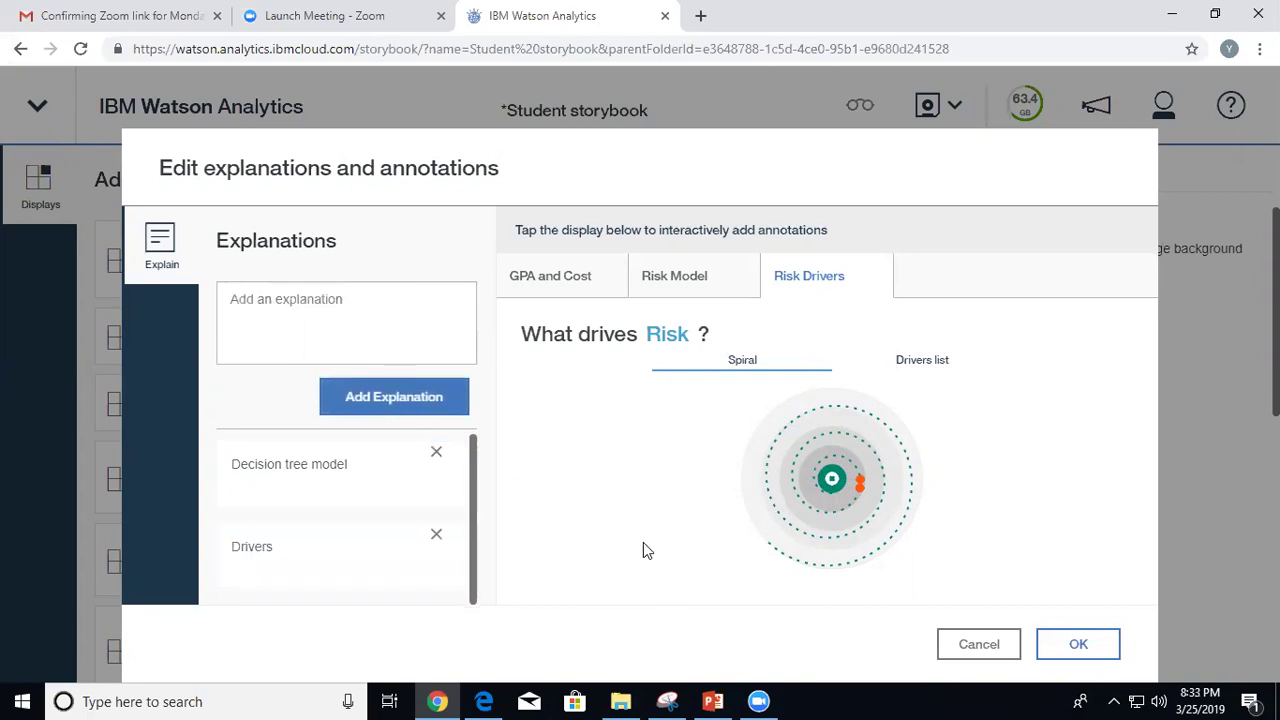
pyautogui.click(613, 527)
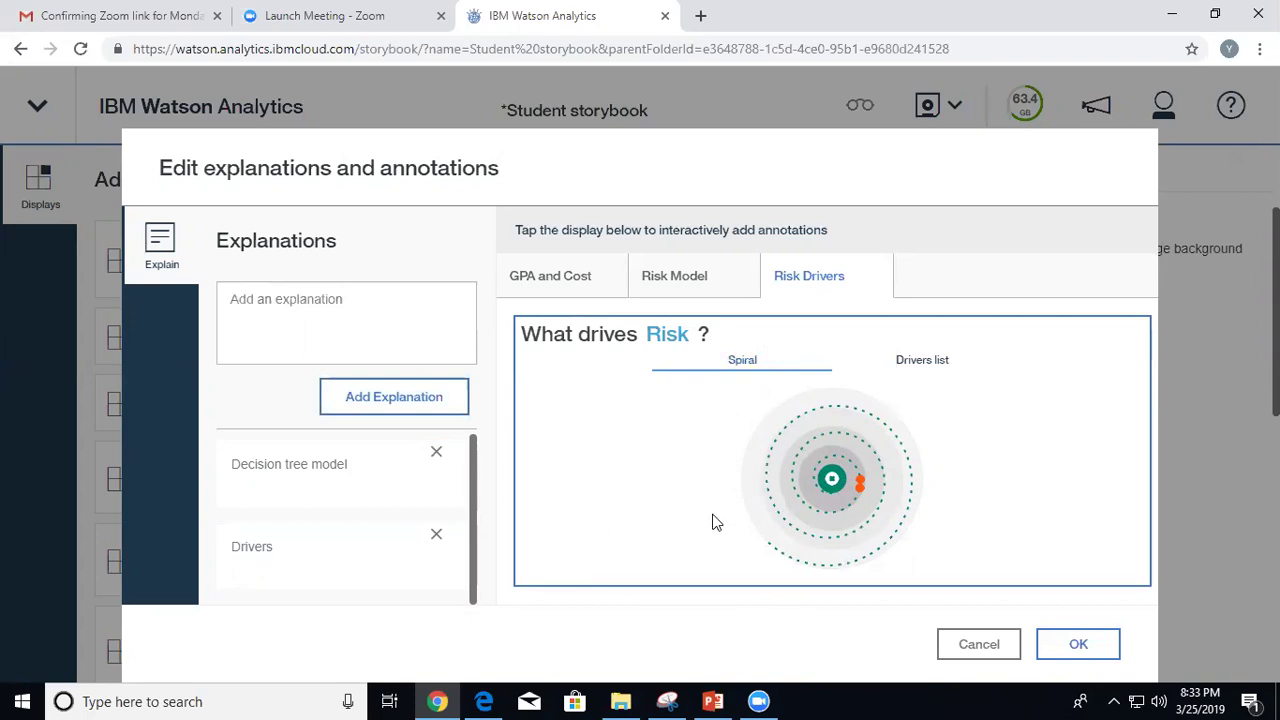
pyautogui.click(640, 602)
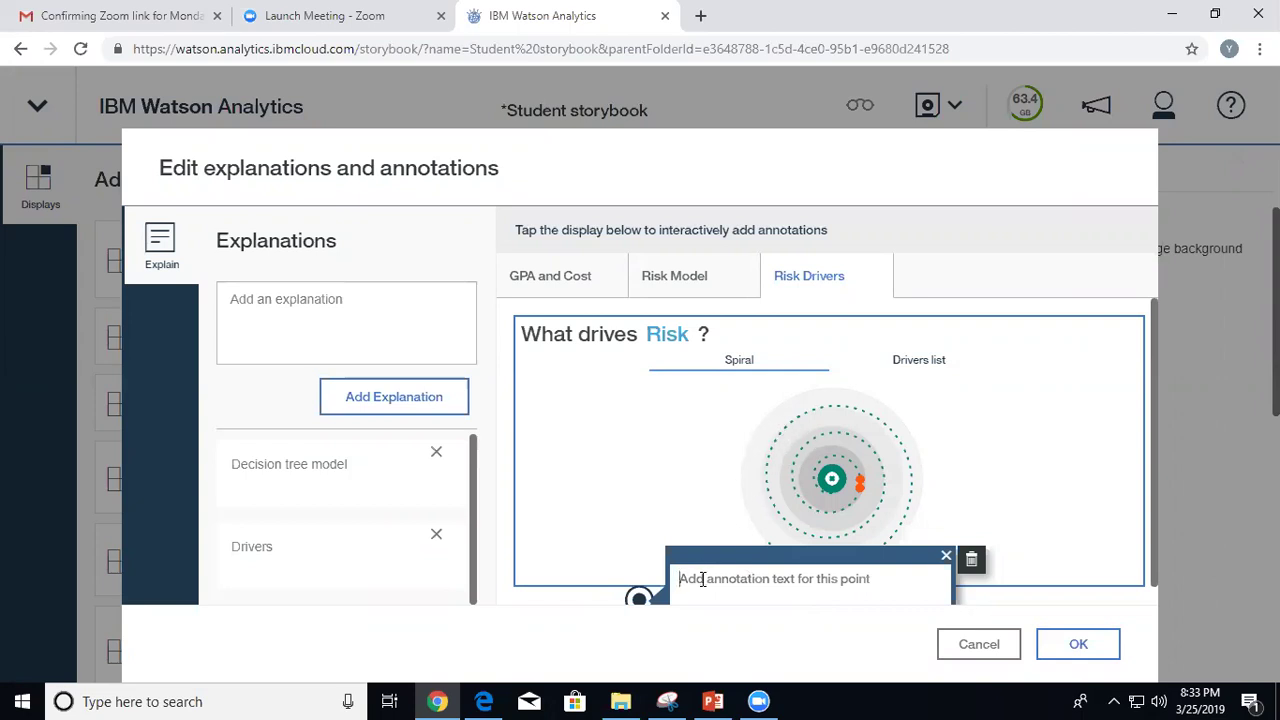
pyautogui.click(971, 561)
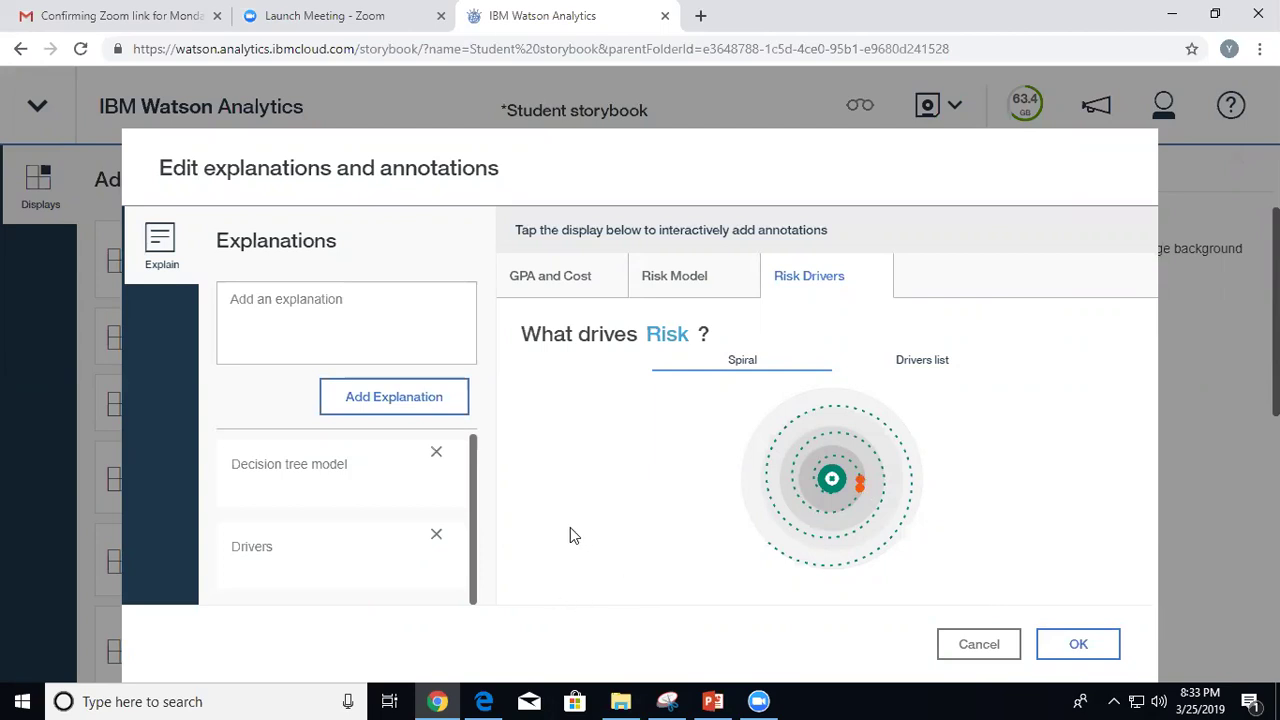
# Accept the dashboard's explanations and save the Student storybook.
pyautogui.scroll(1, 474, 521)
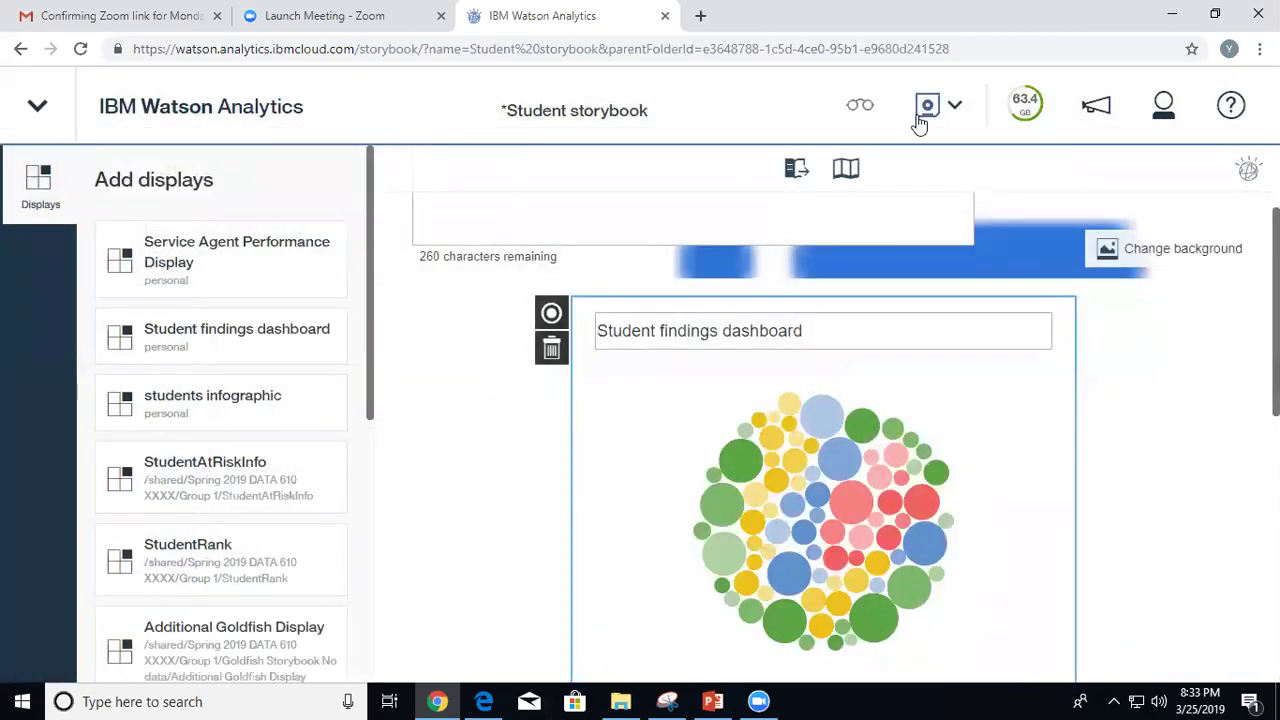
pyautogui.click(922, 106)
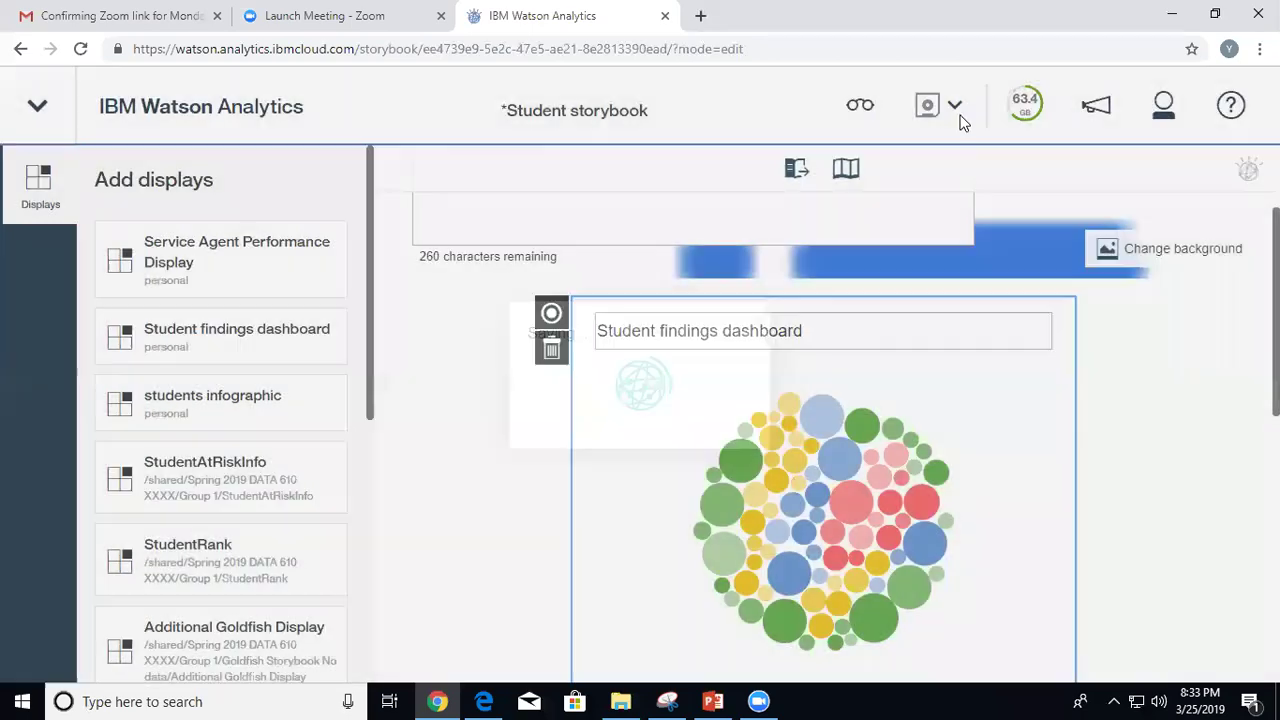
pyautogui.click(956, 112)
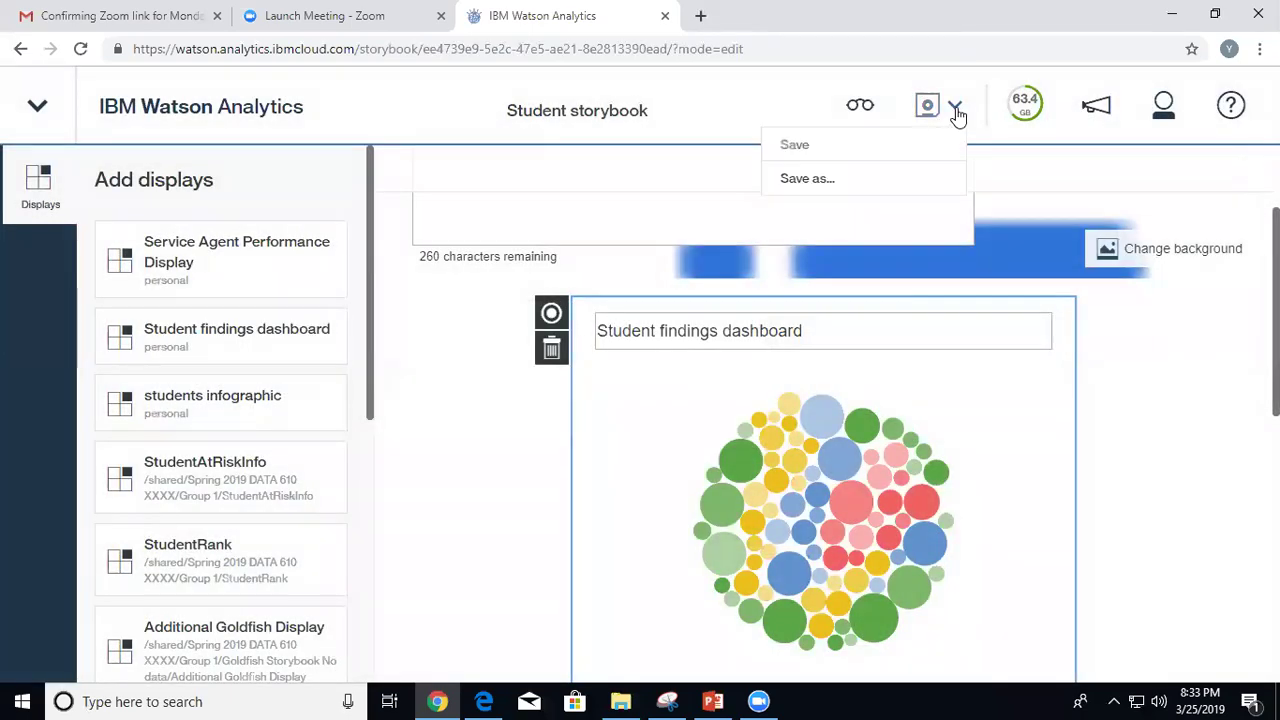
pyautogui.click(811, 145)
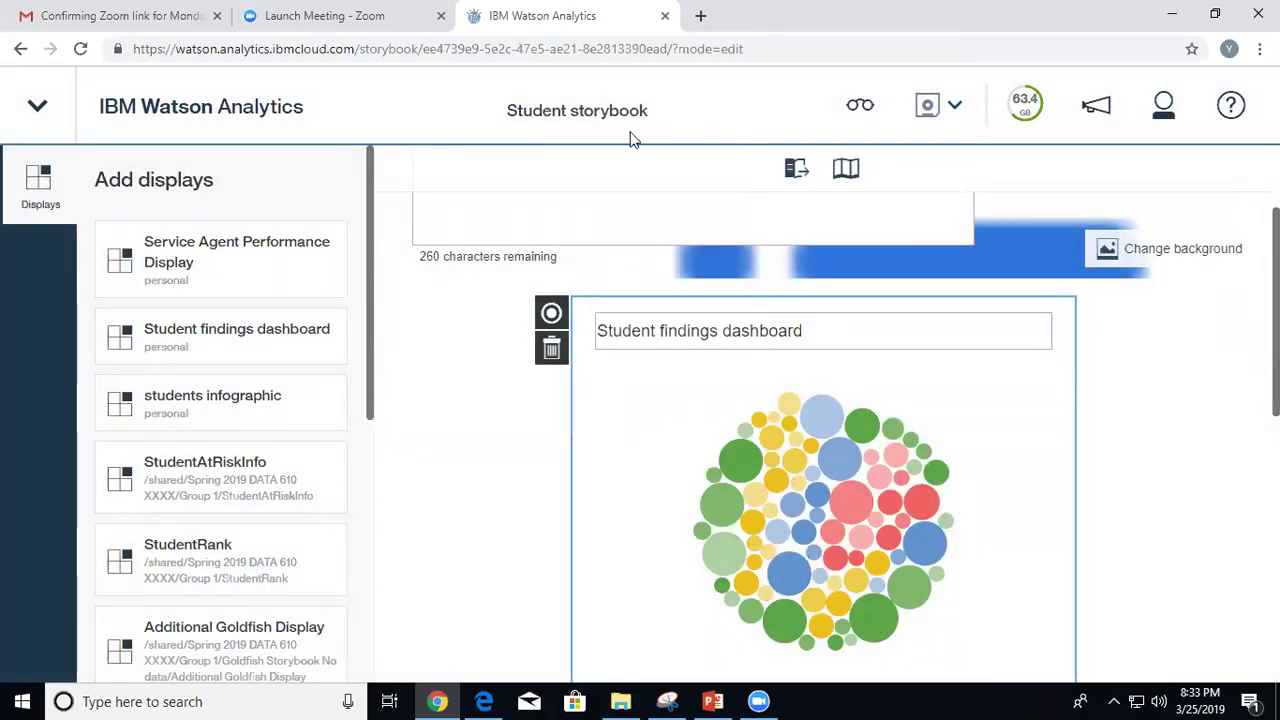
# Preview the storybook in view mode, return to editing, and switch back to view mode.
pyautogui.click(852, 117)
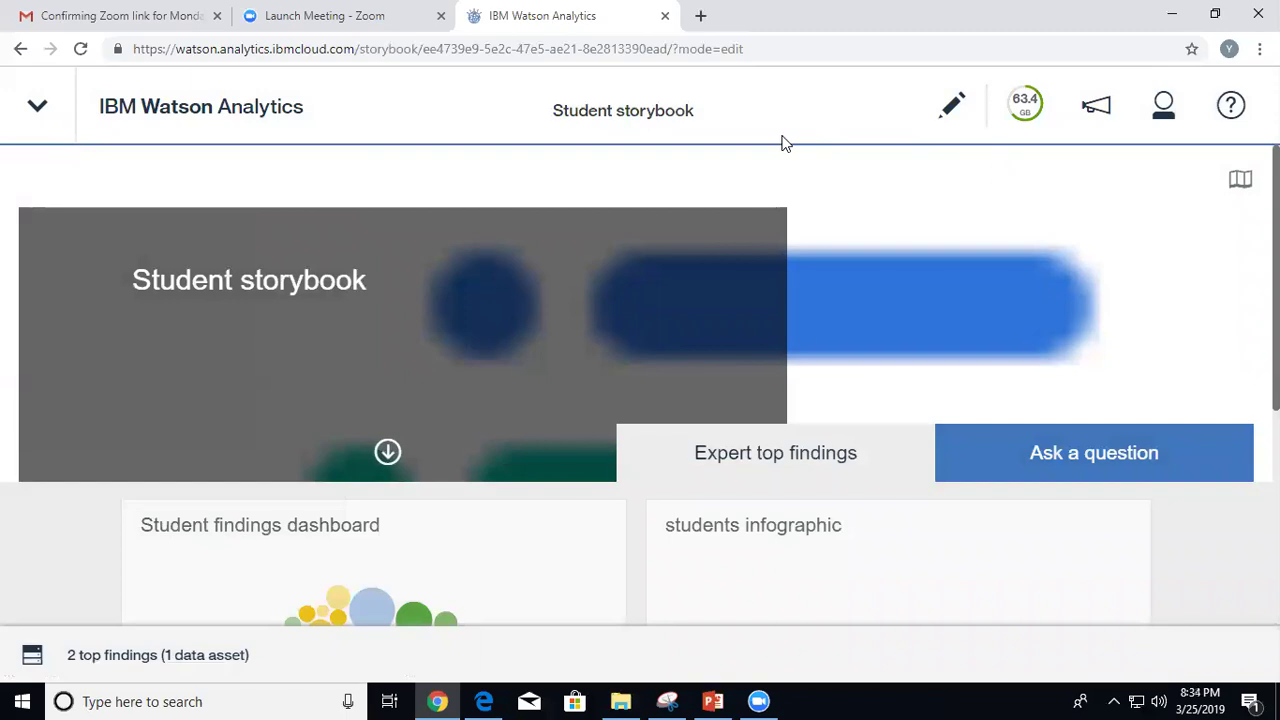
pyautogui.click(950, 108)
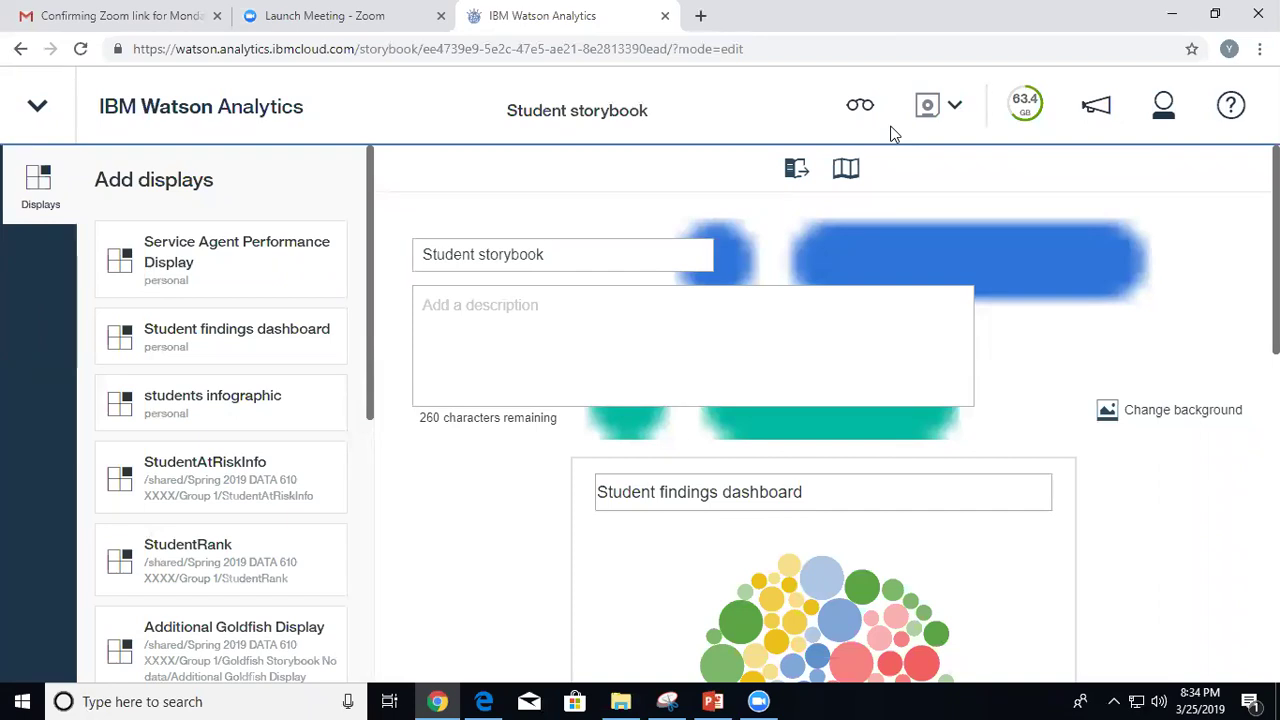
pyautogui.click(860, 106)
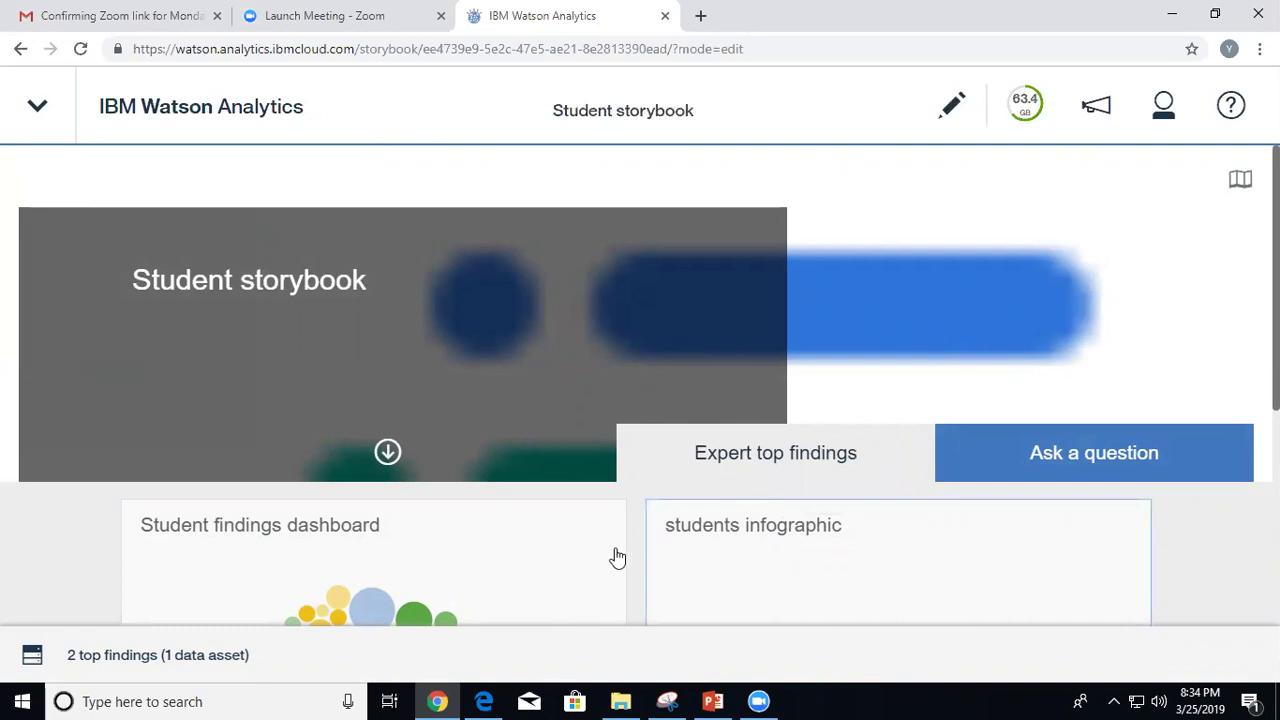
# Review the Risk Model and Risk Drivers of the Student findings dashboard, then advance to the students infographic finding.
pyautogui.click(390, 563)
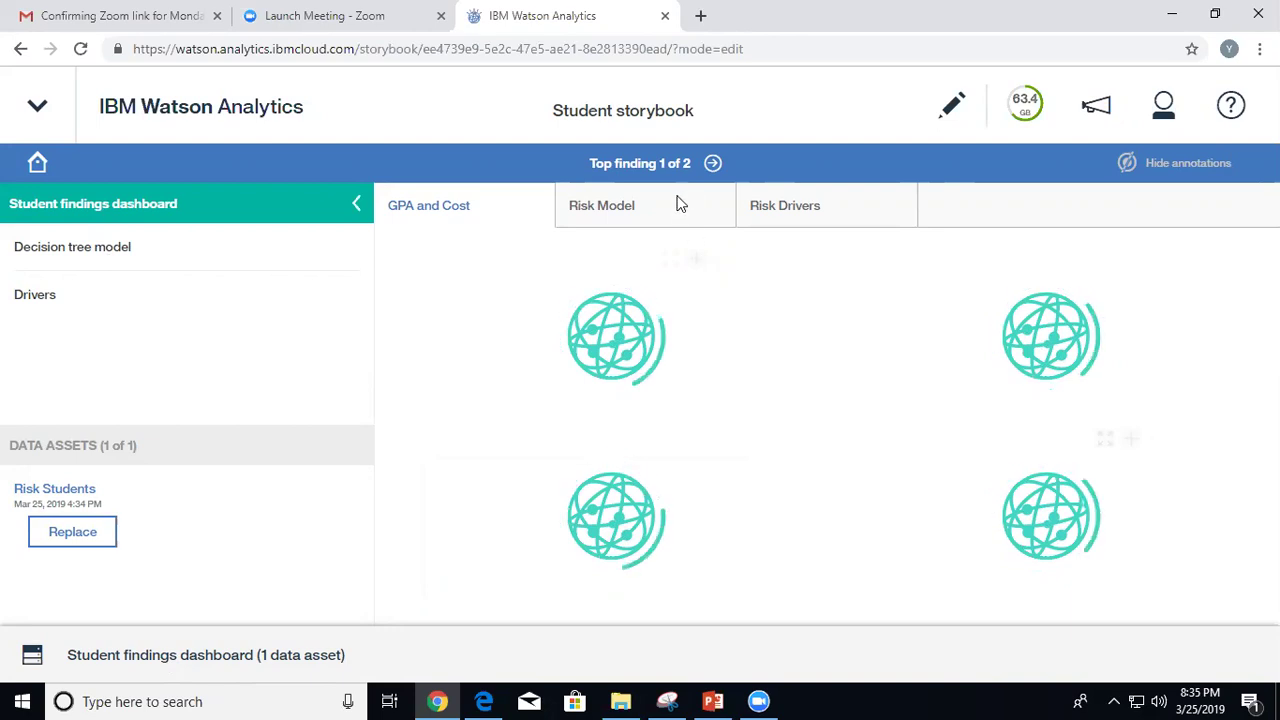
pyautogui.click(617, 205)
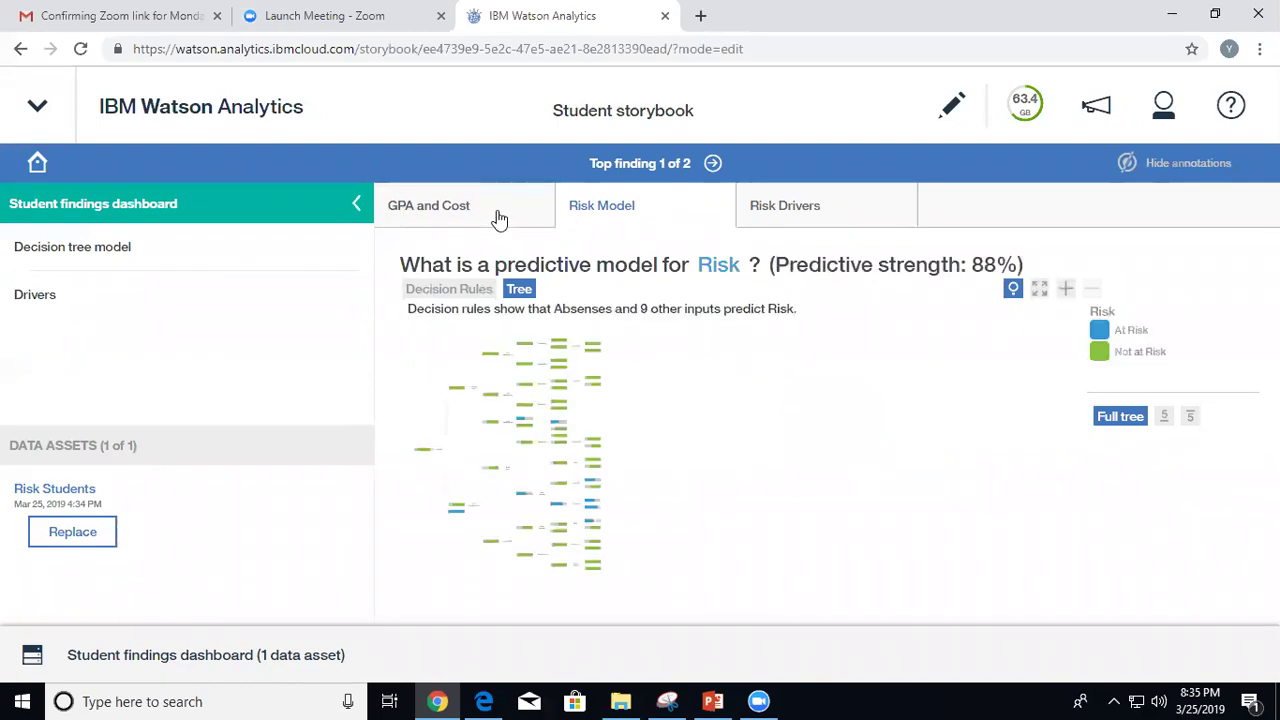
pyautogui.click(800, 217)
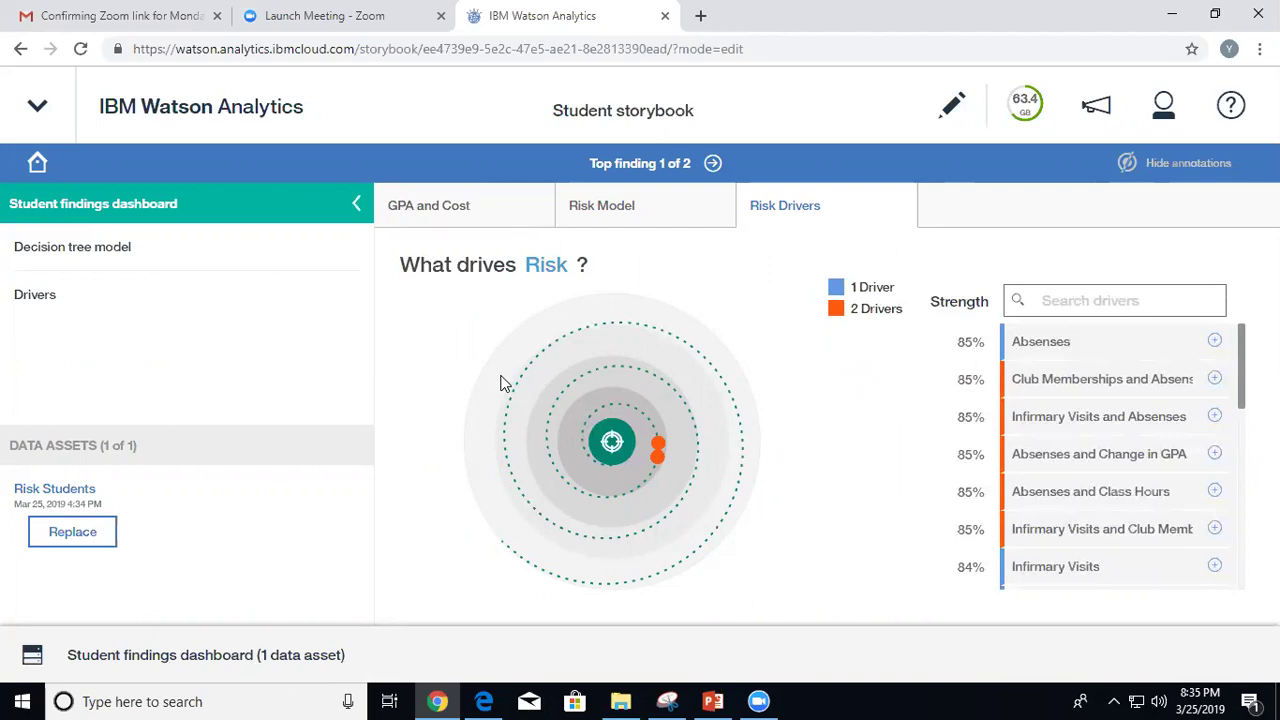
pyautogui.click(714, 165)
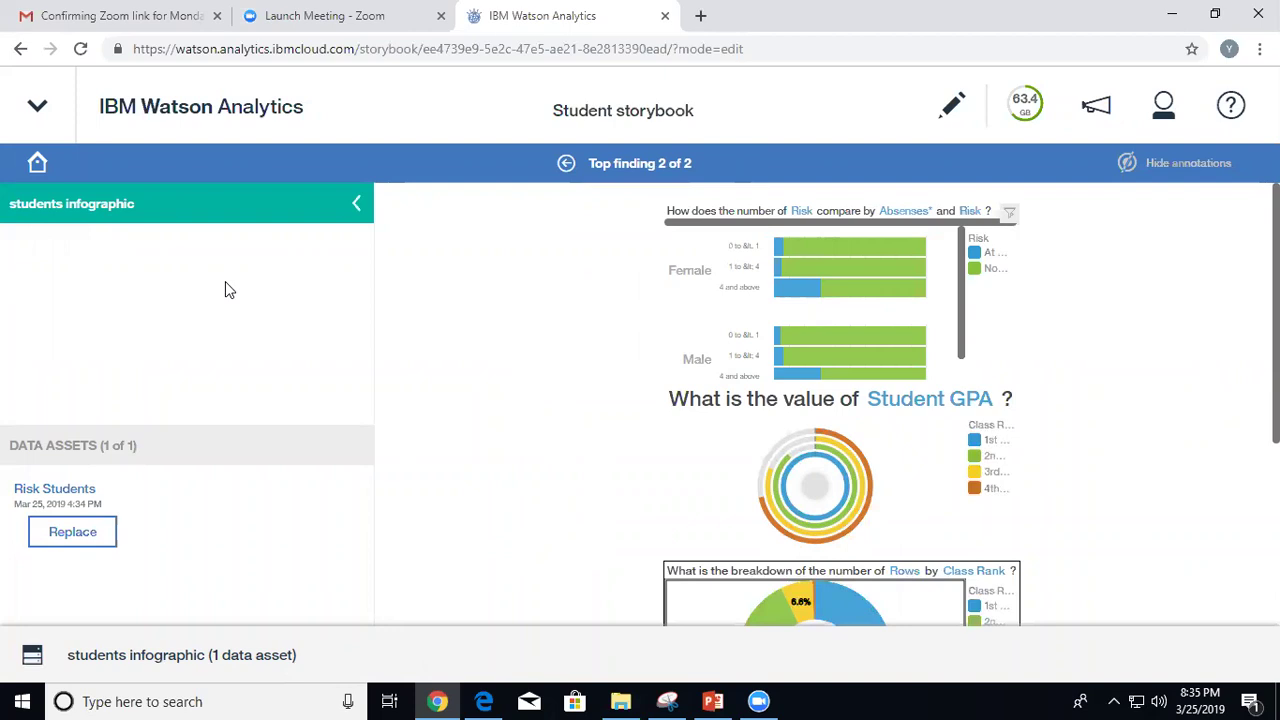
# Open the data behind the students infographic and list the storybook's top findings and data assets.
pyautogui.click(183, 656)
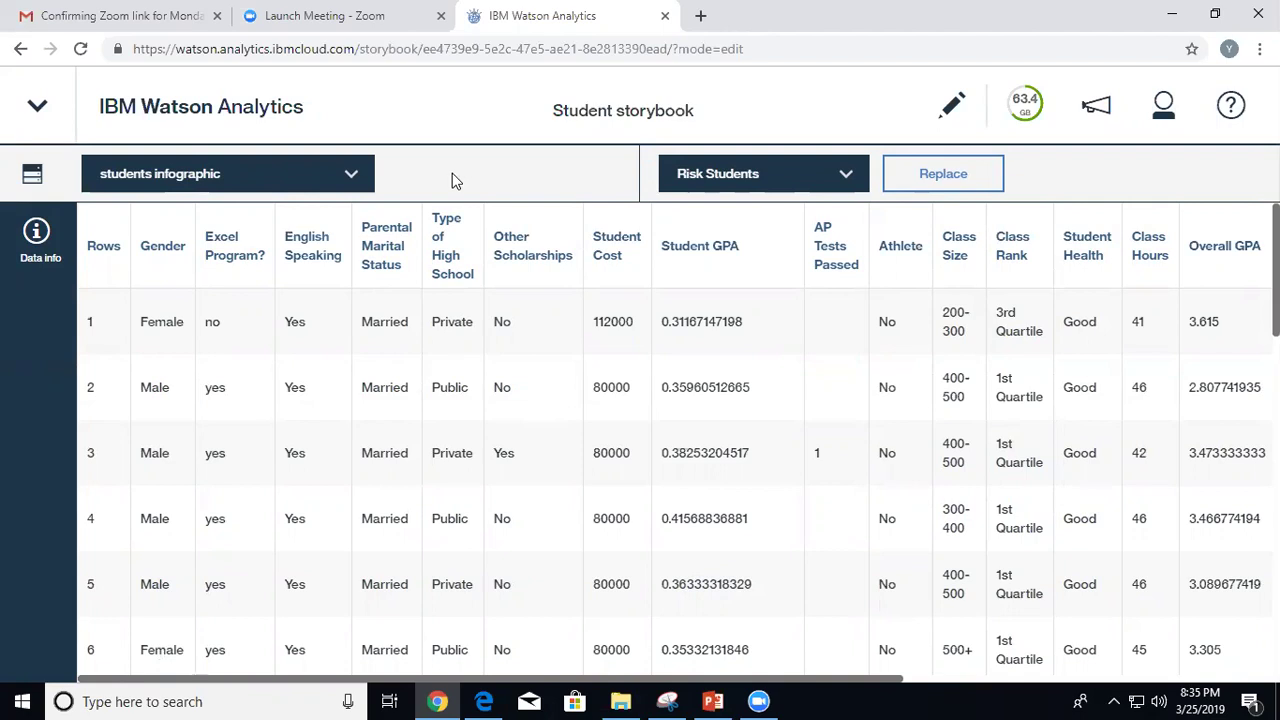
pyautogui.click(352, 176)
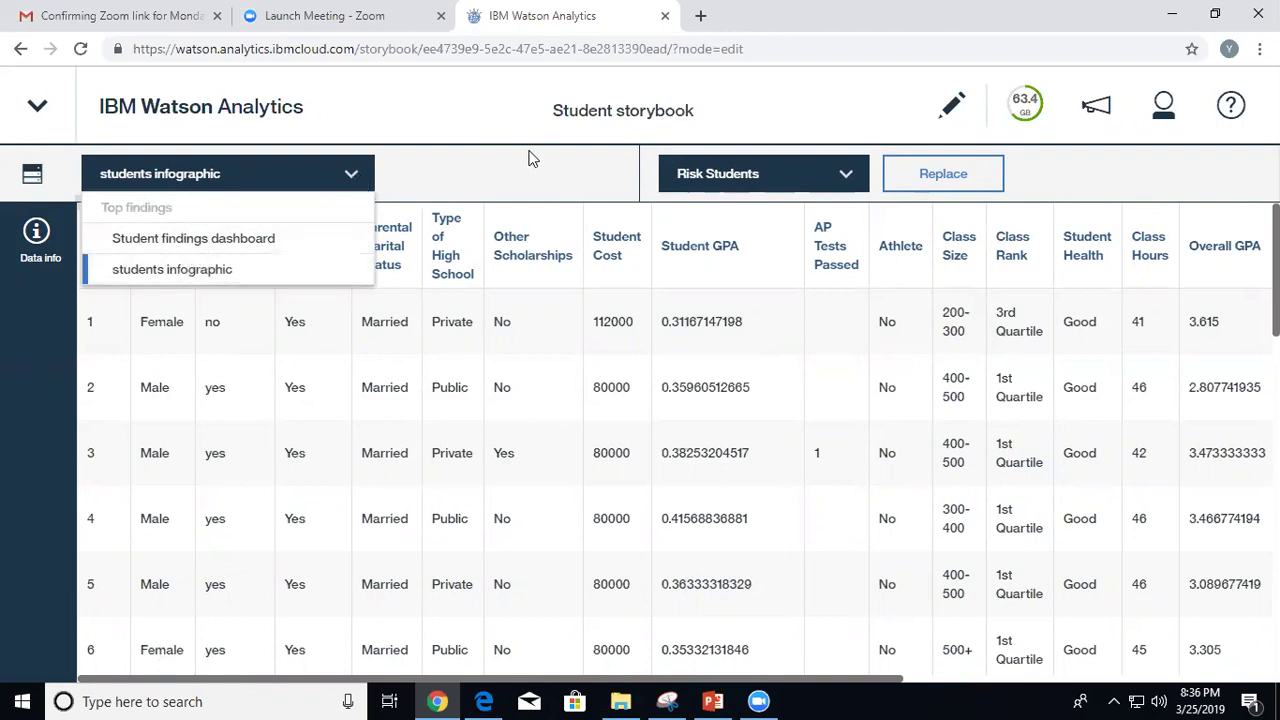
pyautogui.click(844, 180)
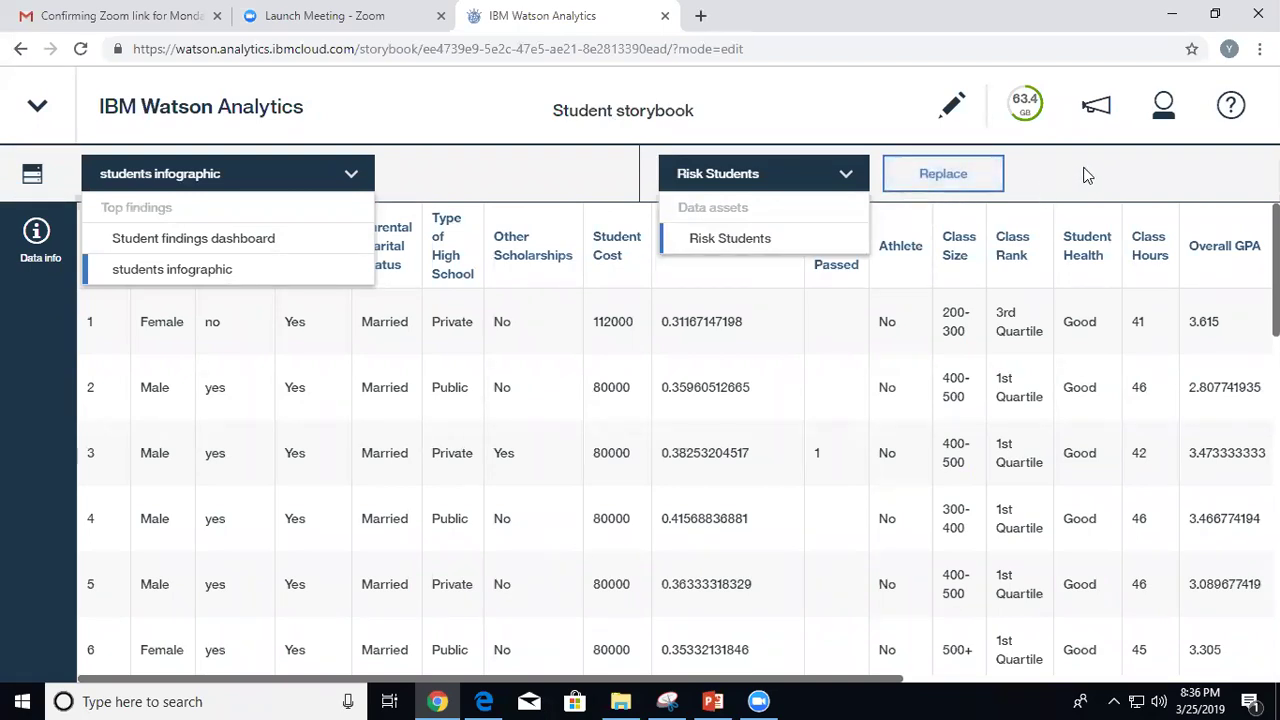
pyautogui.click(940, 174)
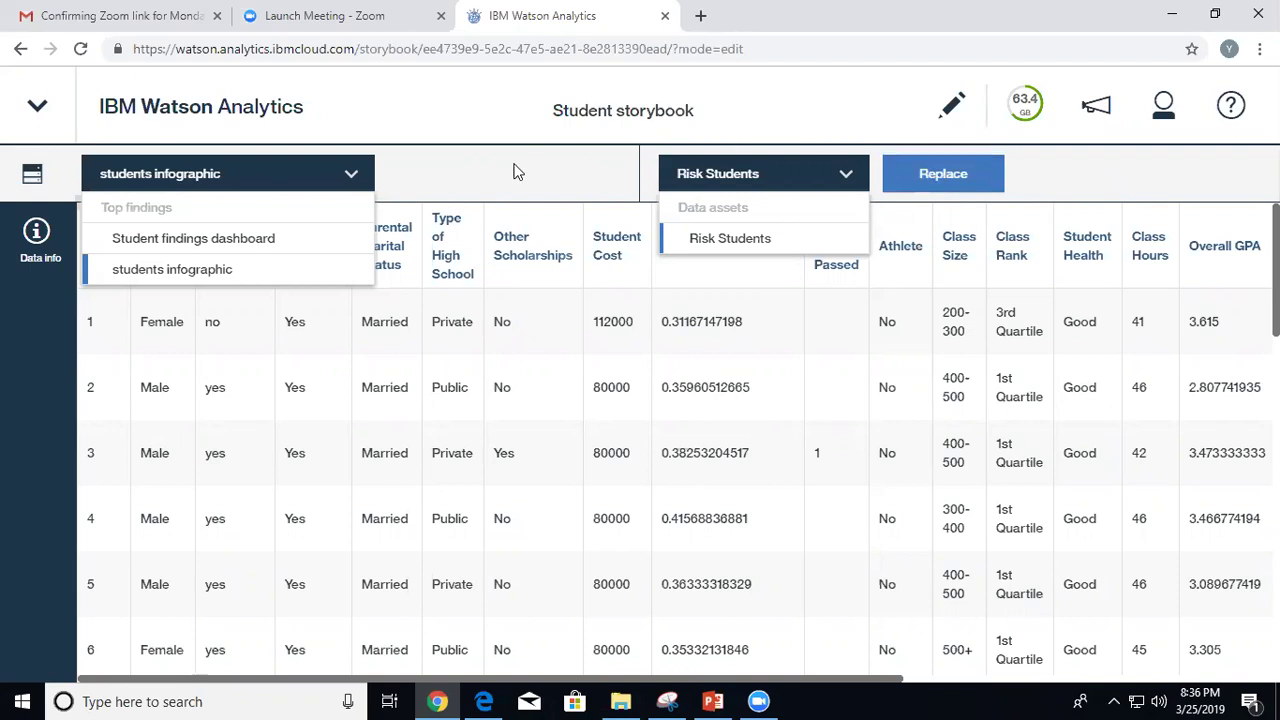
pyautogui.click(729, 411)
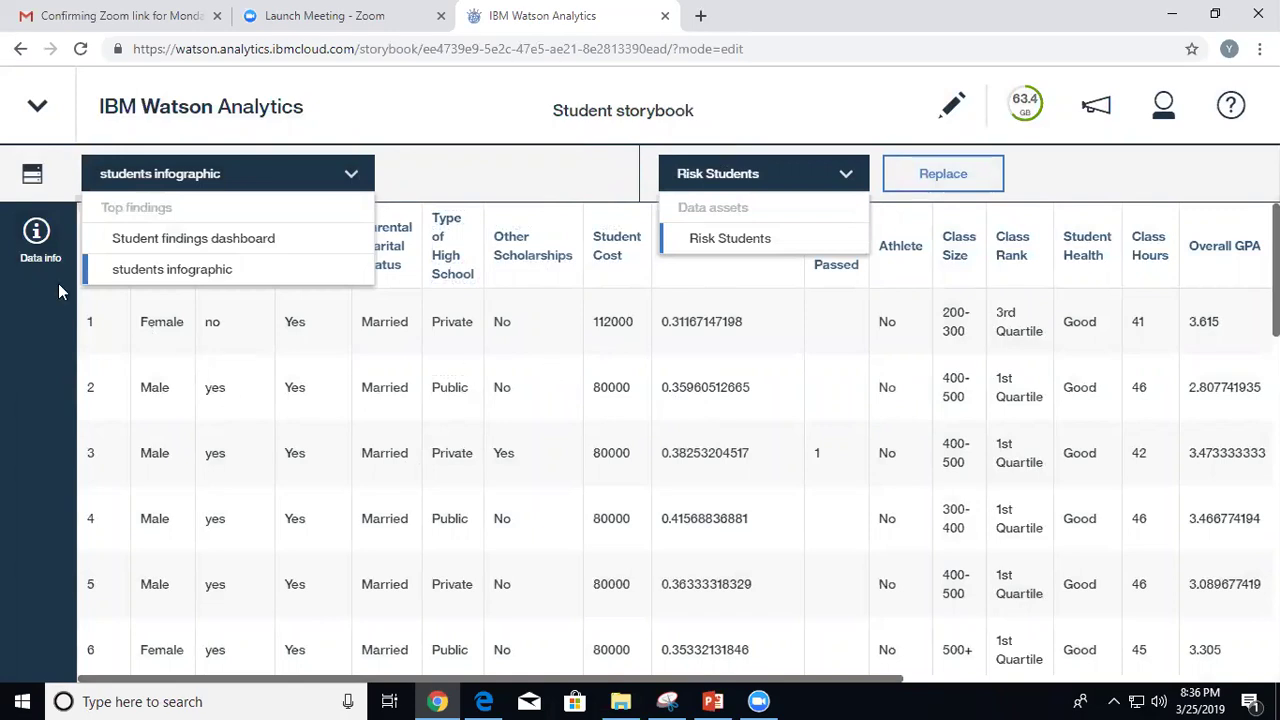
# Review the data information for the Risk Students asset, and return to the students infographic finding.
pyautogui.click(35, 238)
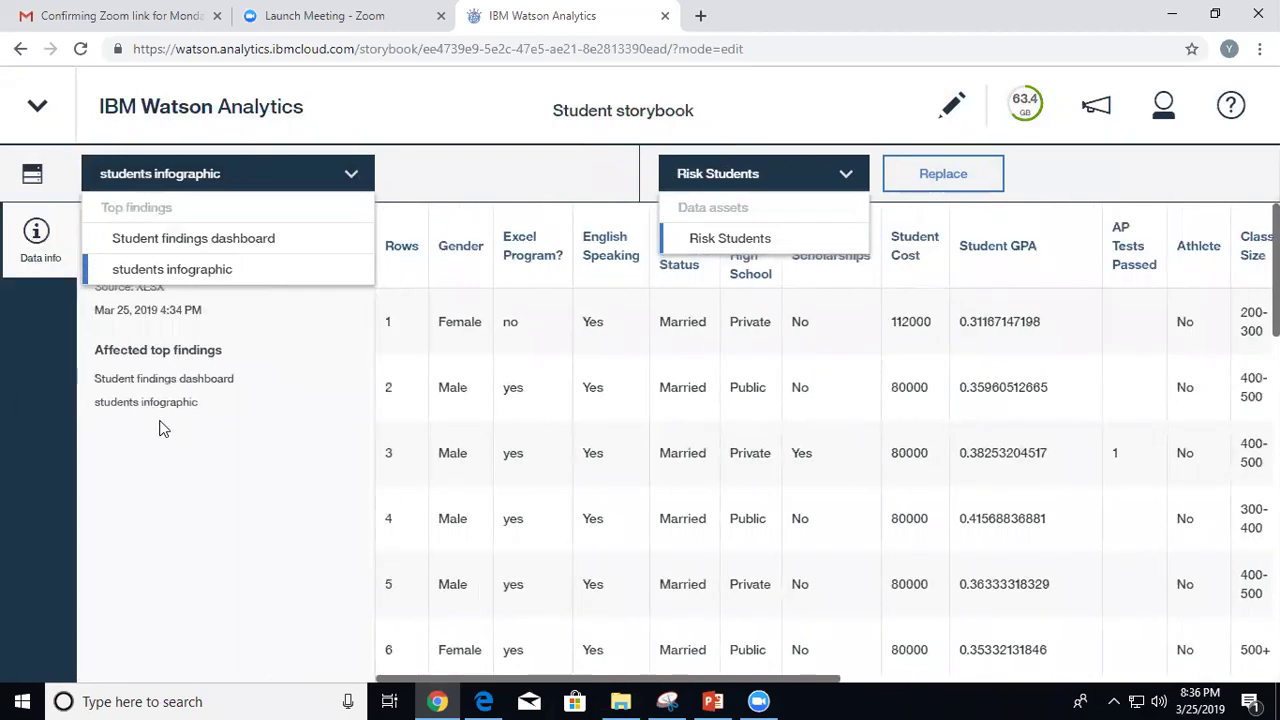
pyautogui.click(263, 172)
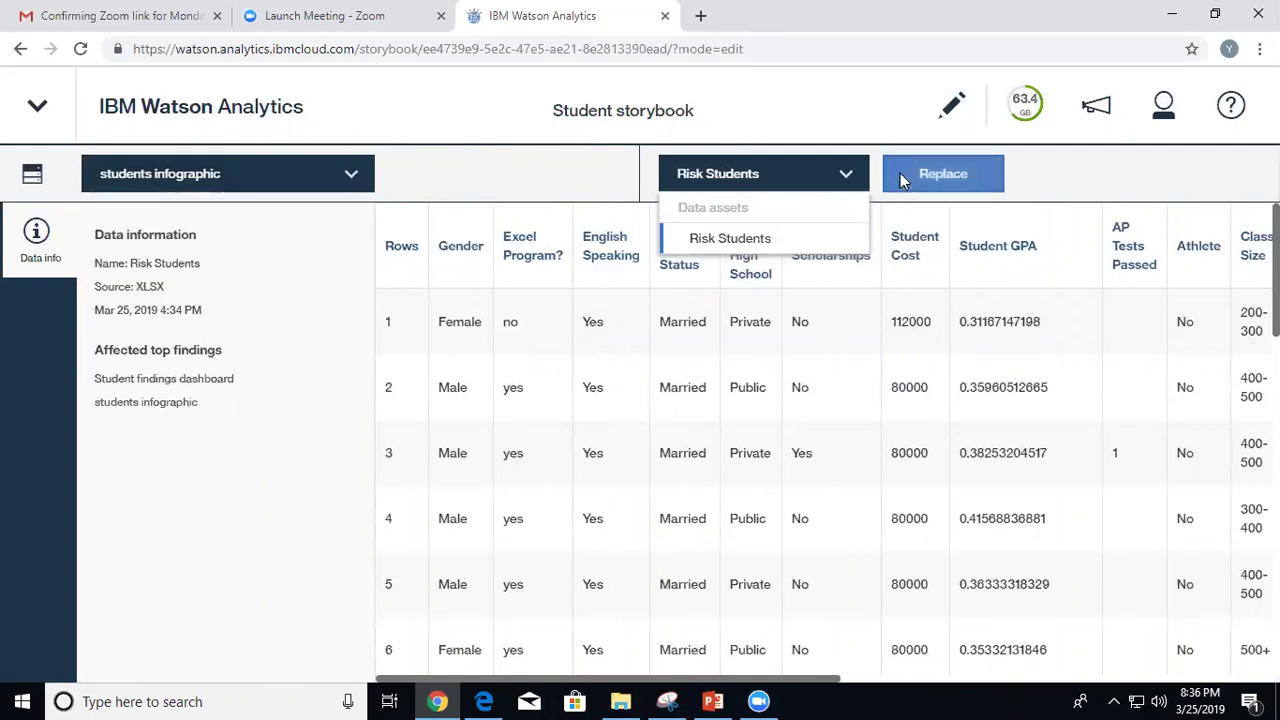
pyautogui.click(764, 178)
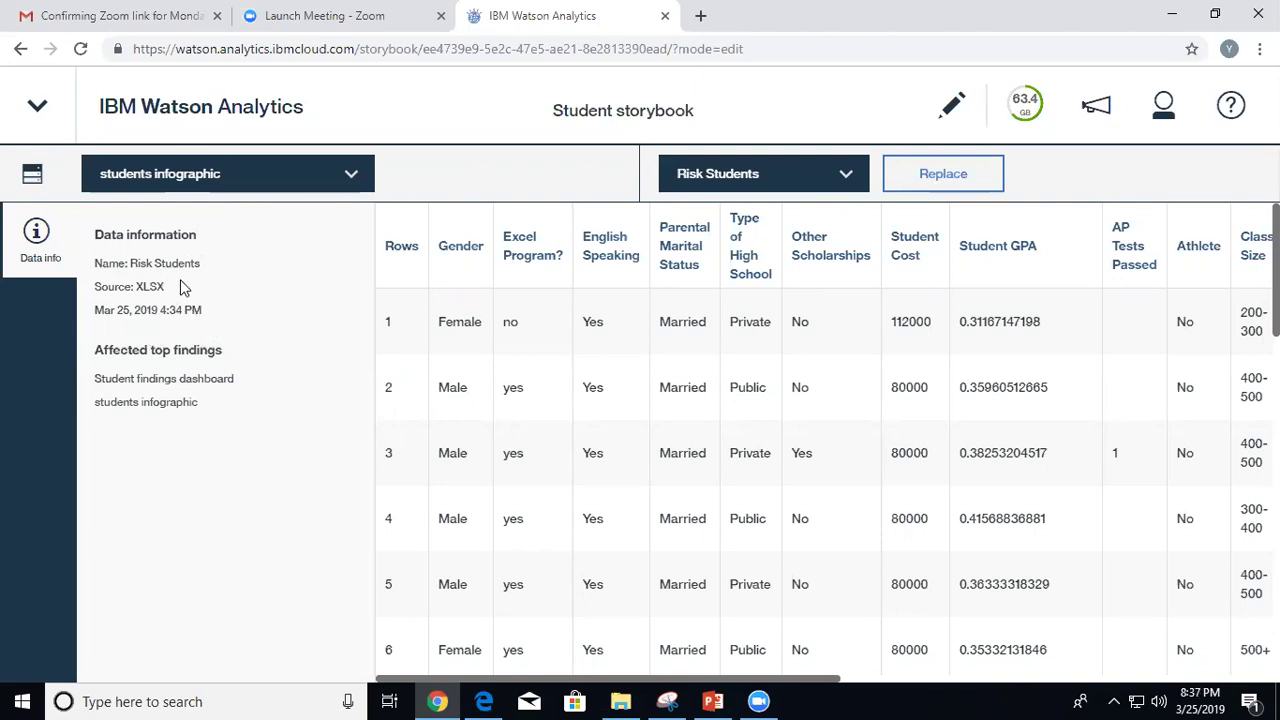
pyautogui.click(30, 258)
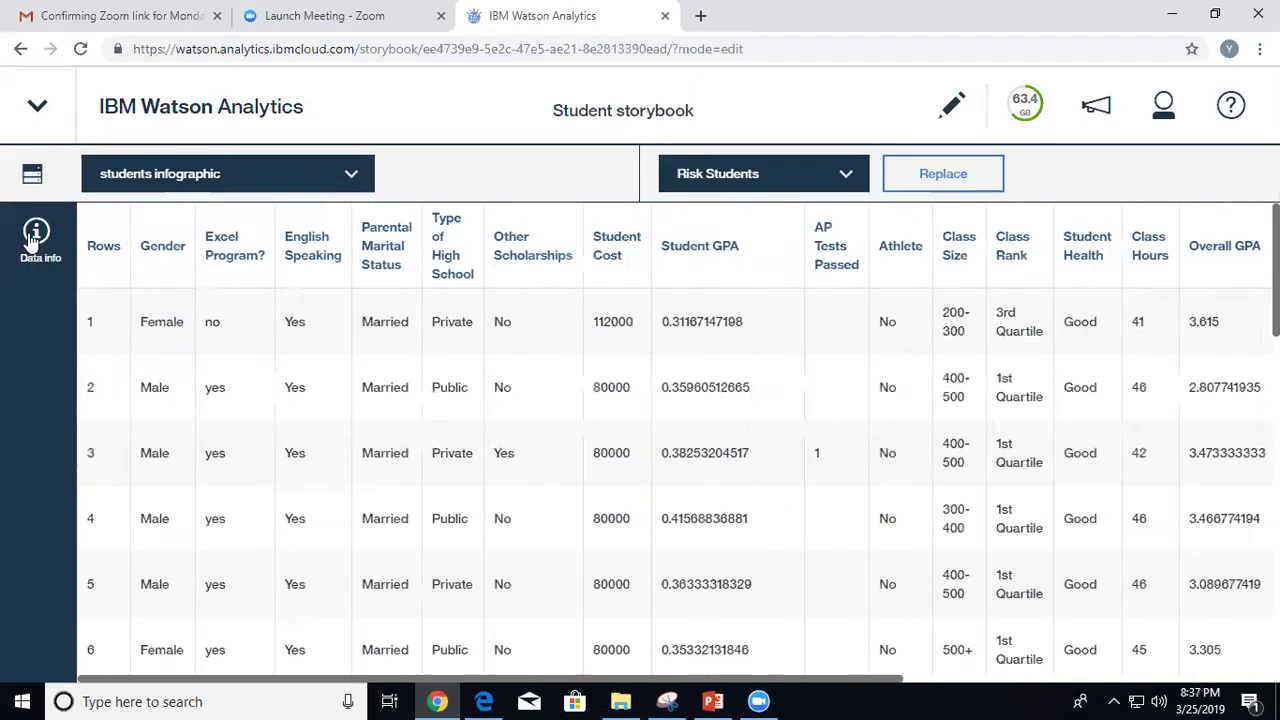
pyautogui.click(33, 178)
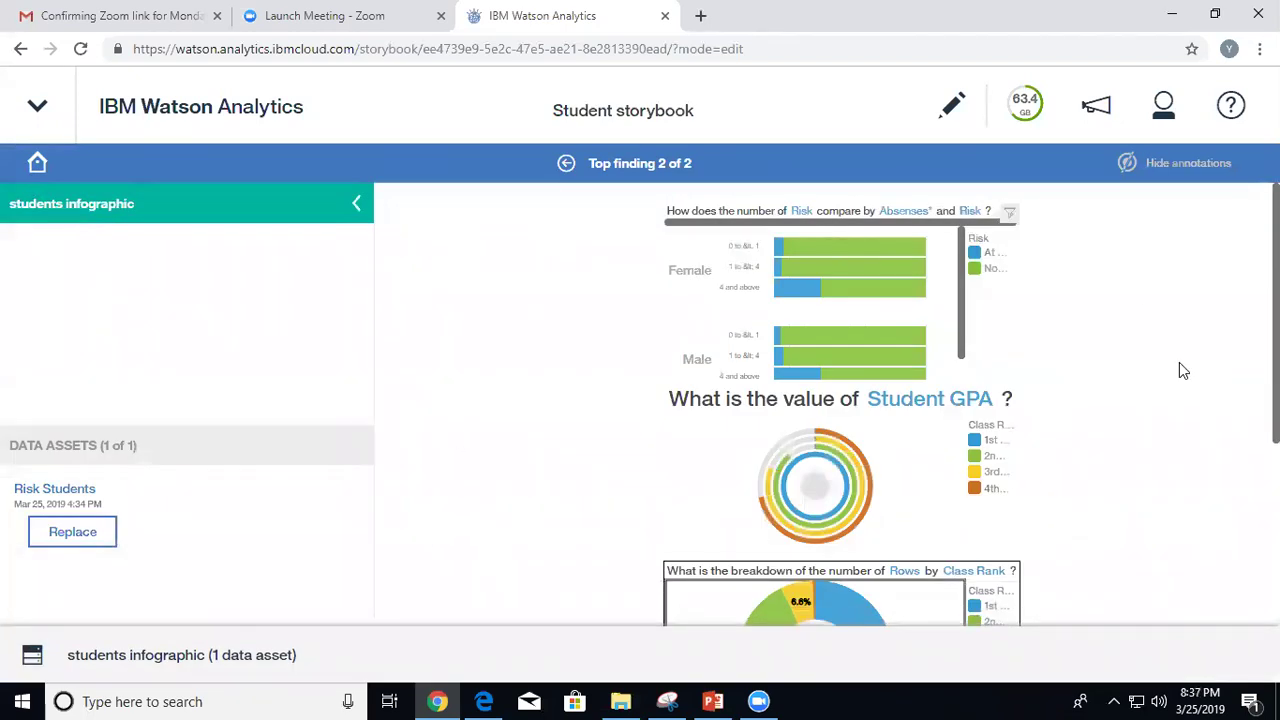
# Return to the storybook's start page and browse the starting-point questions offered under Ask a question.
pyautogui.click(36, 165)
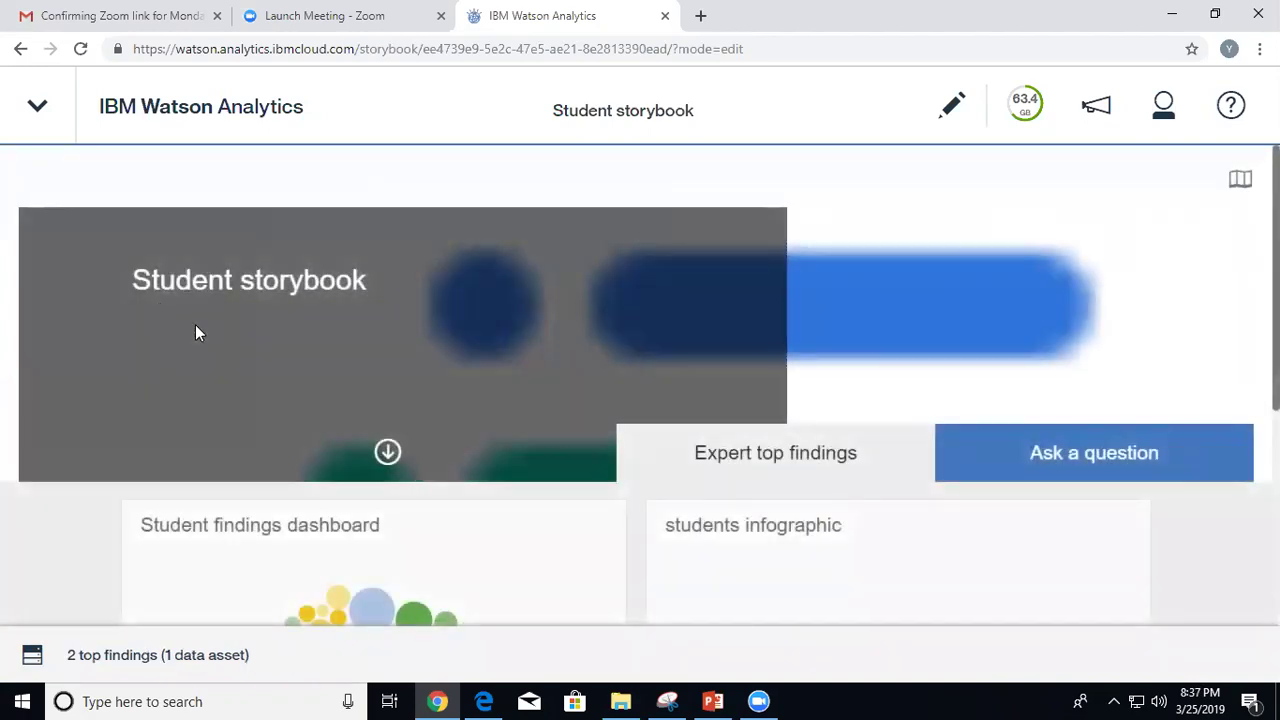
pyautogui.click(1083, 452)
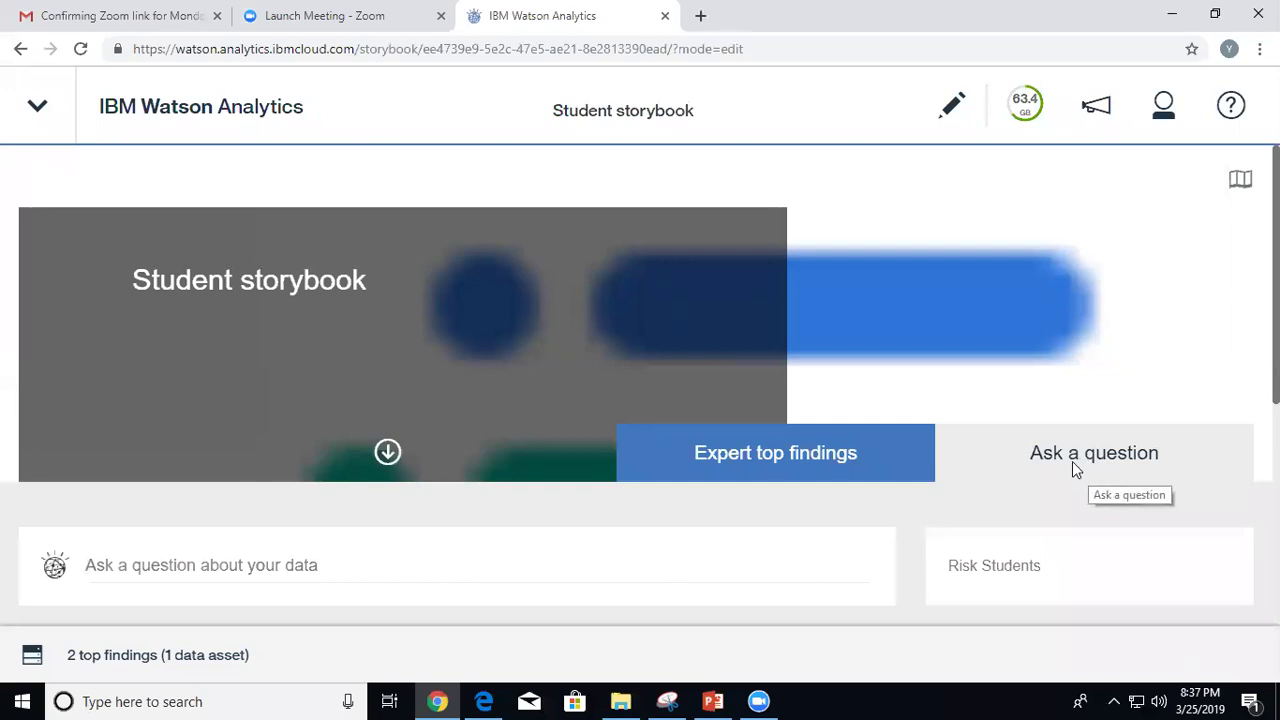
pyautogui.scroll(-1, 640, 400)
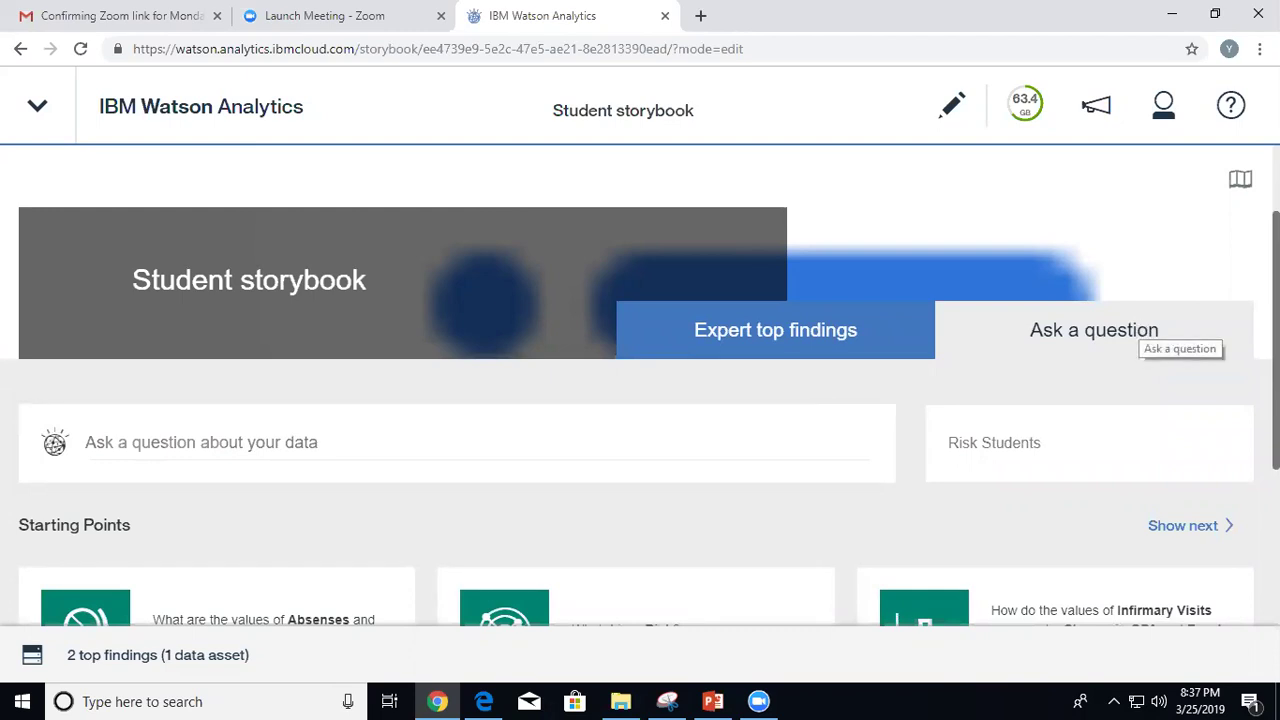
pyautogui.scroll(-1, 1140, 328)
pyautogui.scroll(-2, 640, 400)
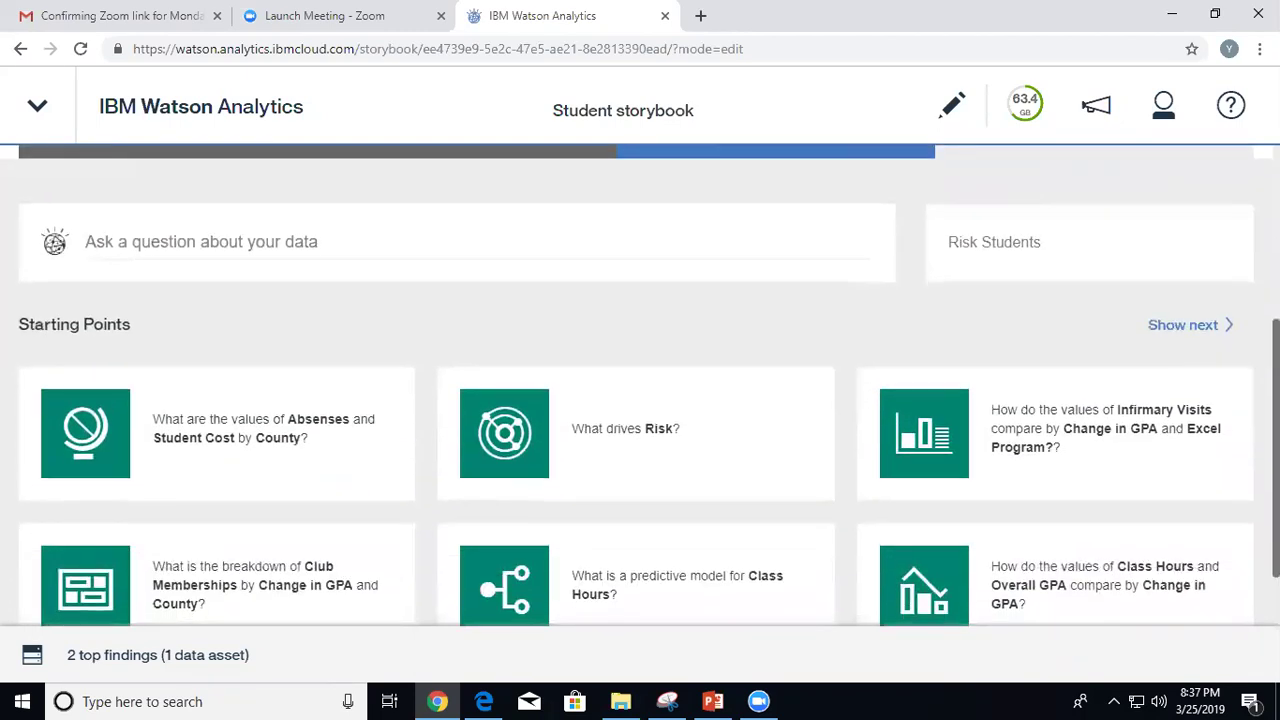
pyautogui.scroll(-1, 640, 400)
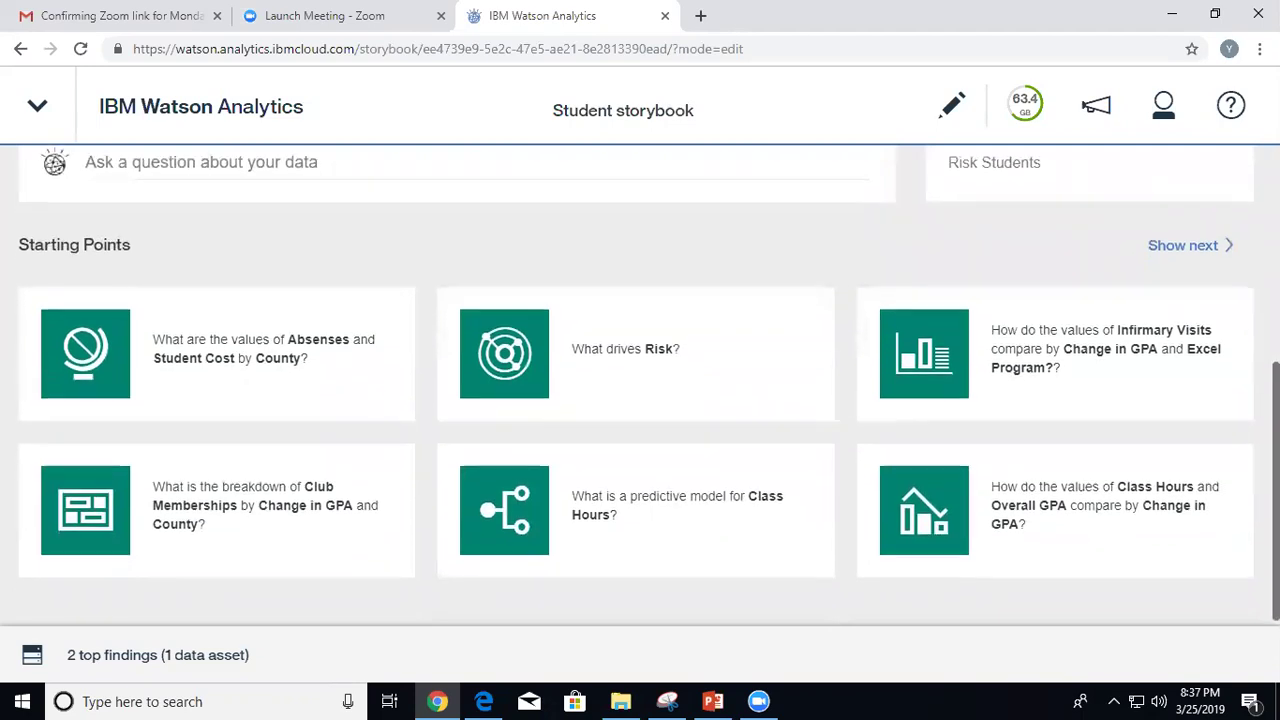
pyautogui.scroll(2, 640, 400)
pyautogui.scroll(-2, 640, 400)
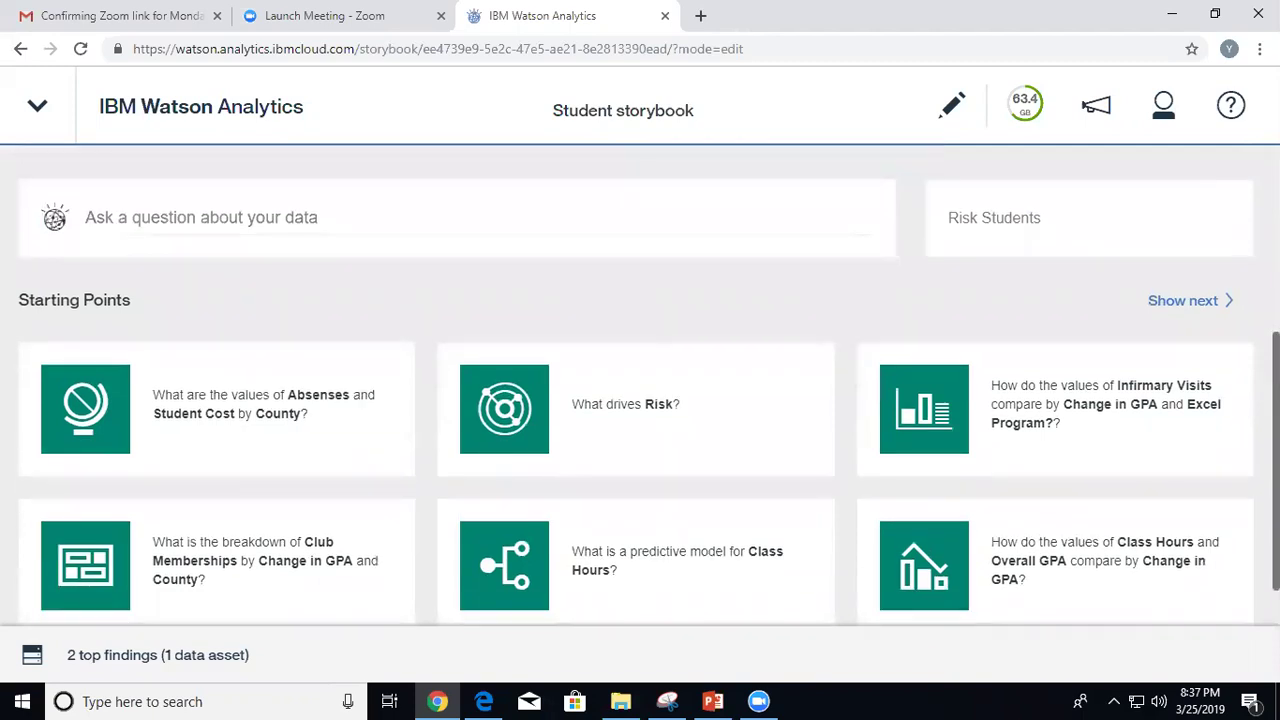
pyautogui.scroll(-1, 640, 400)
pyautogui.scroll(2, 446, 440)
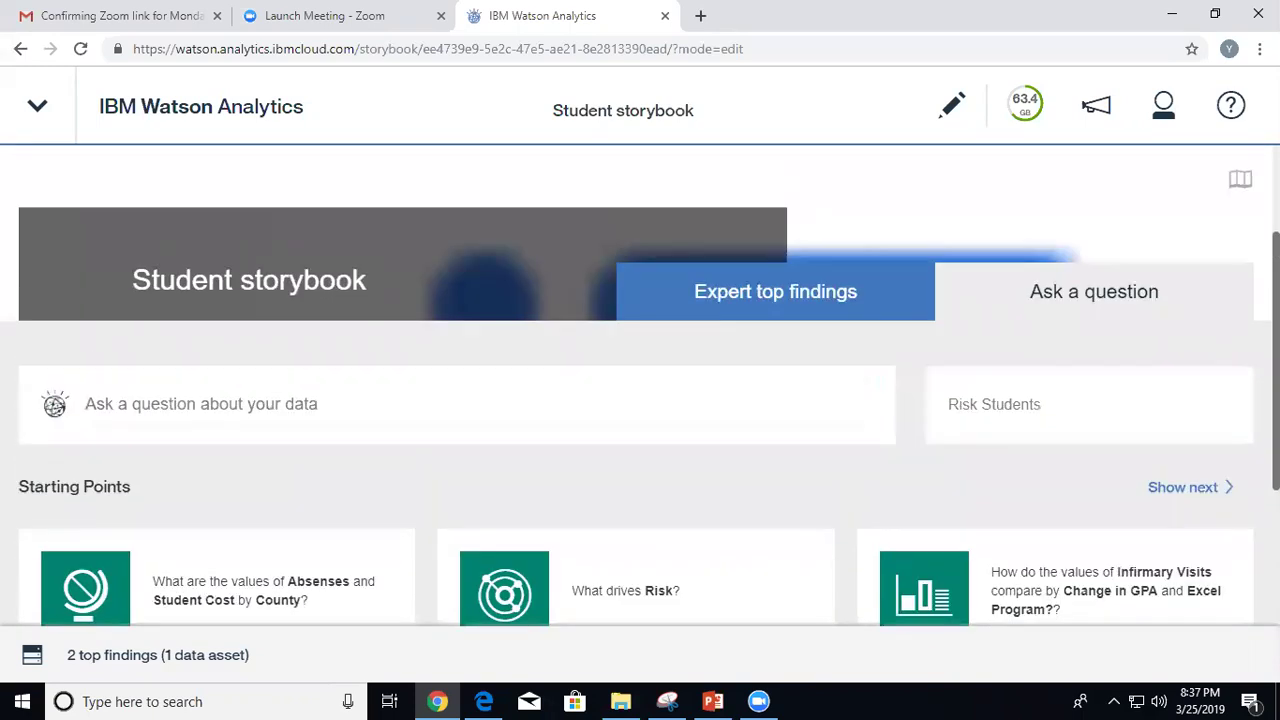
pyautogui.click(285, 436)
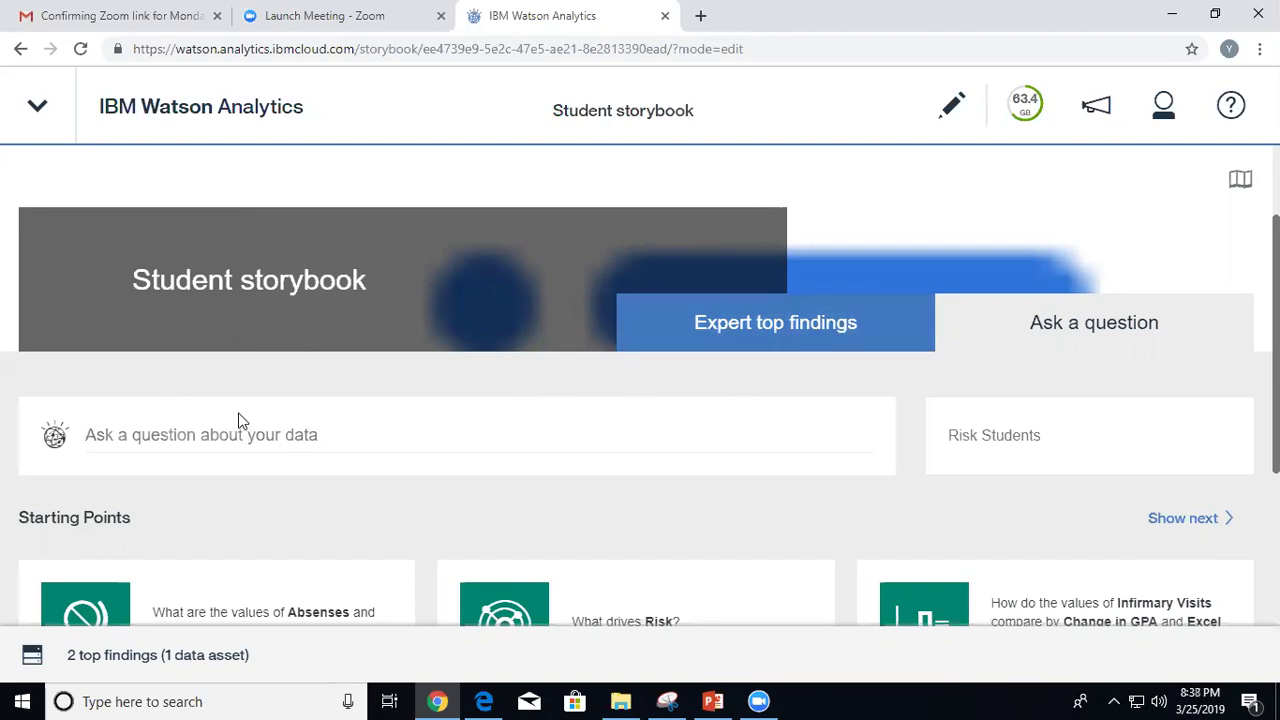
pyautogui.scroll(-3, 640, 400)
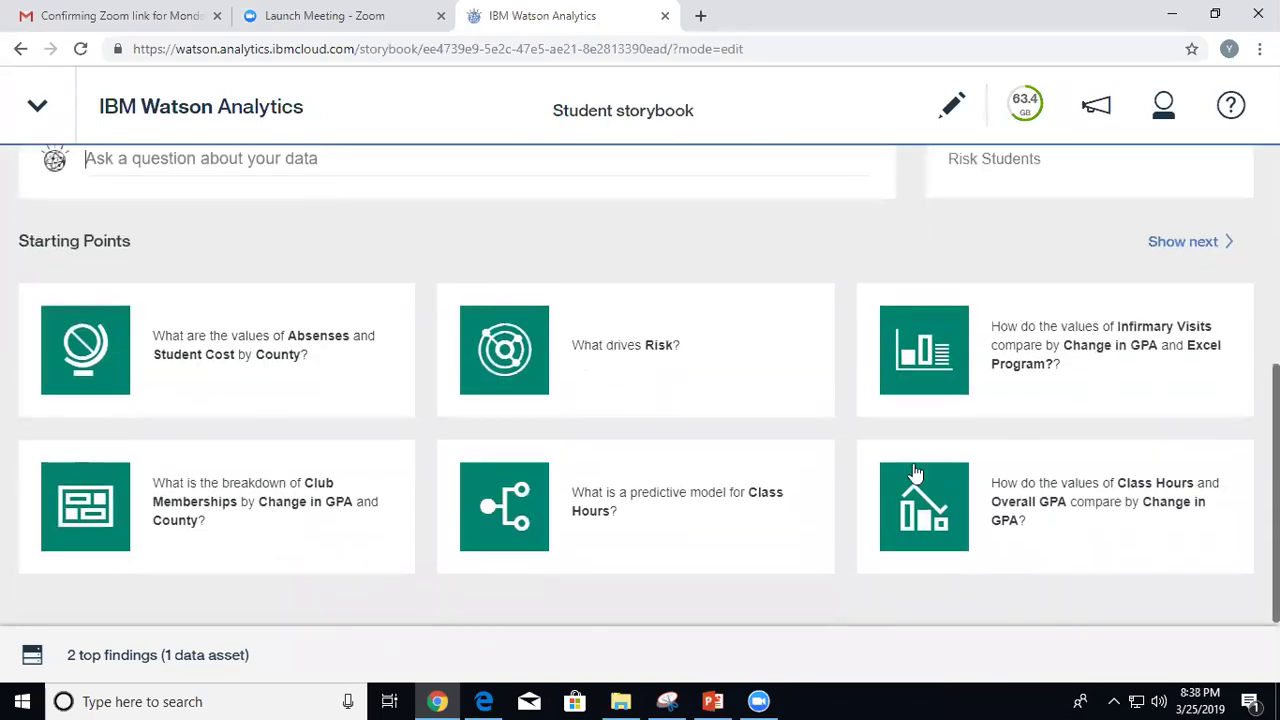
# Open the Club Memberships by Change in GPA and County breakdown and save it as "Students Discovery 2" in the Personal folder.
pyautogui.click(76, 494)
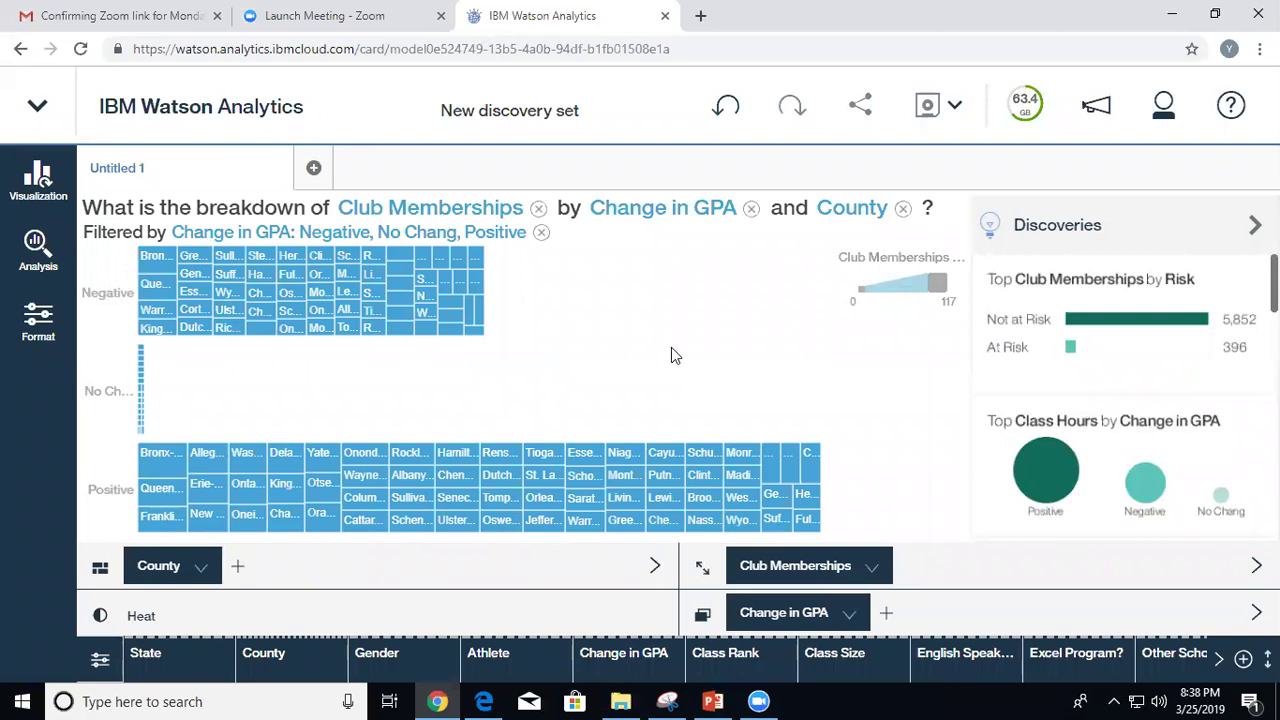
pyautogui.click(956, 112)
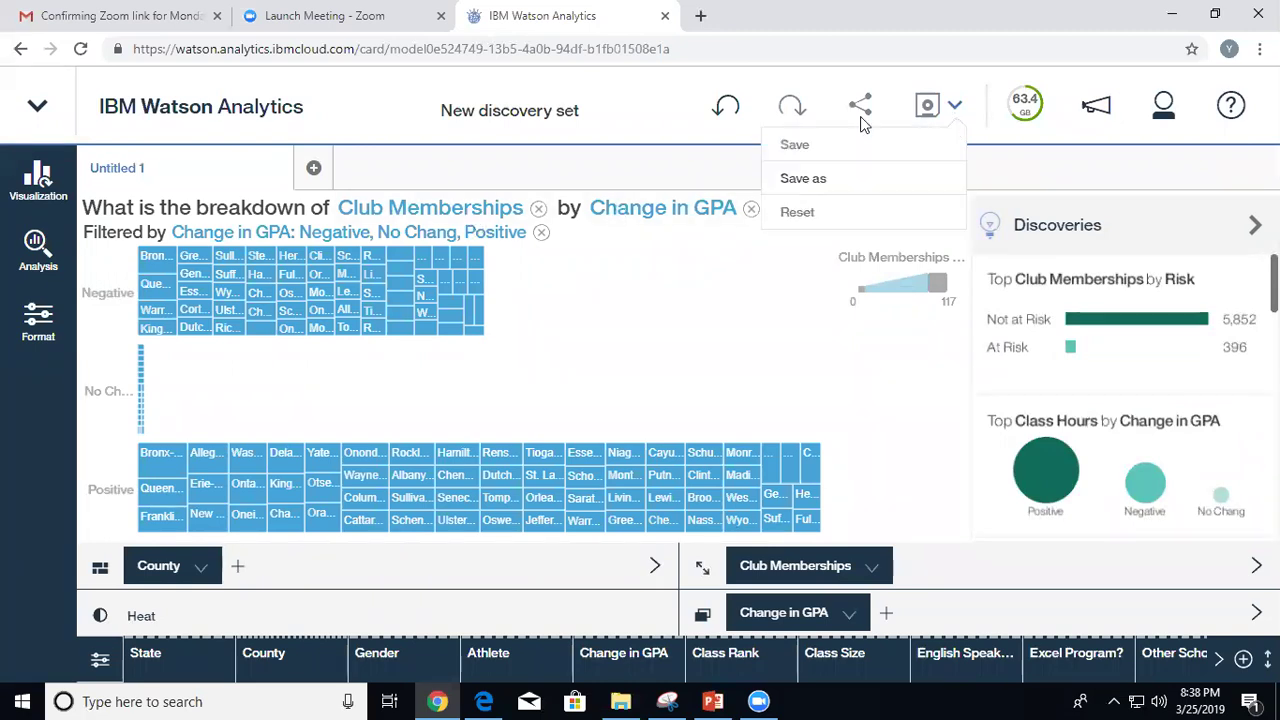
pyautogui.click(795, 182)
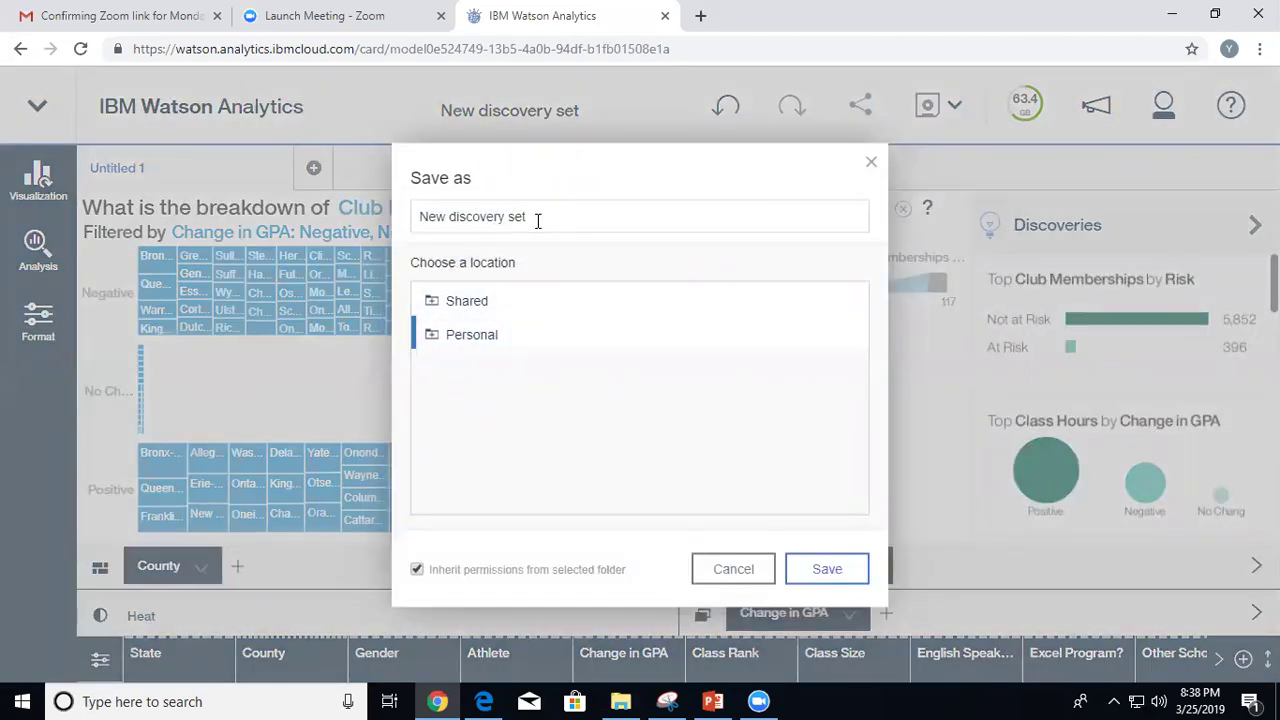
pyautogui.tripleClick(537, 221)
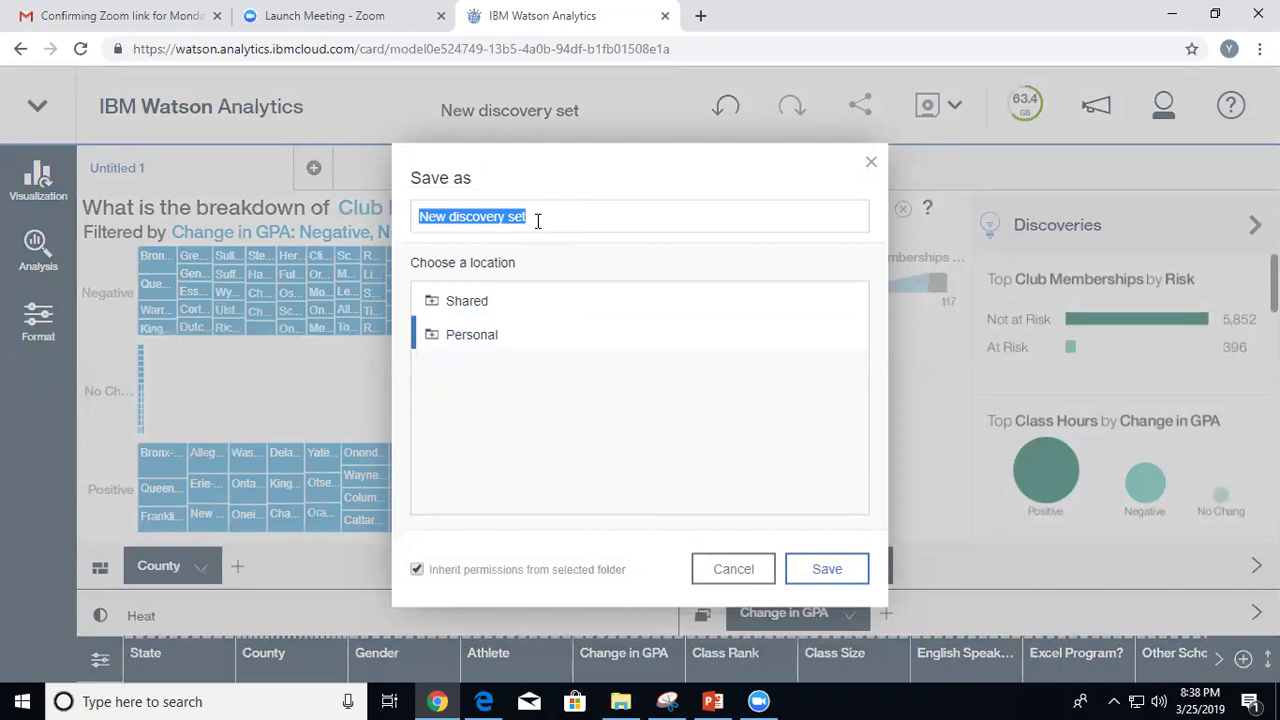
pyautogui.write('Students')
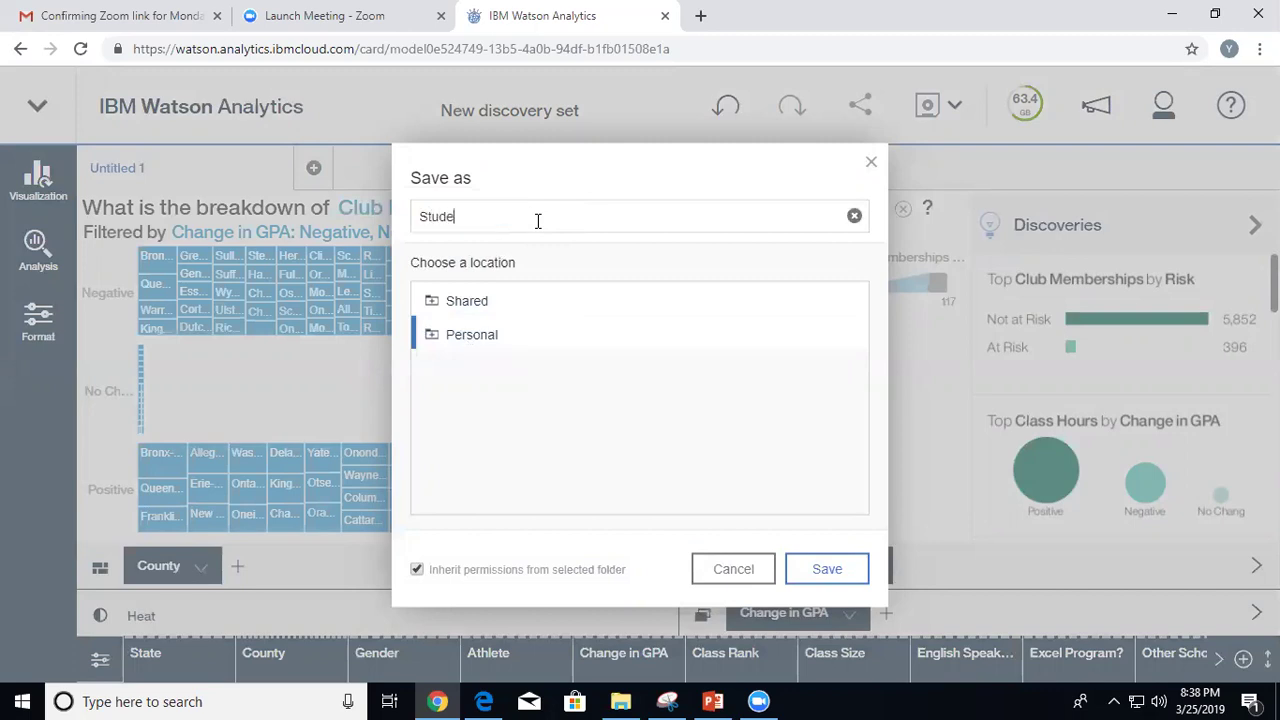
pyautogui.write(' Discover')
pyautogui.click(827, 568)
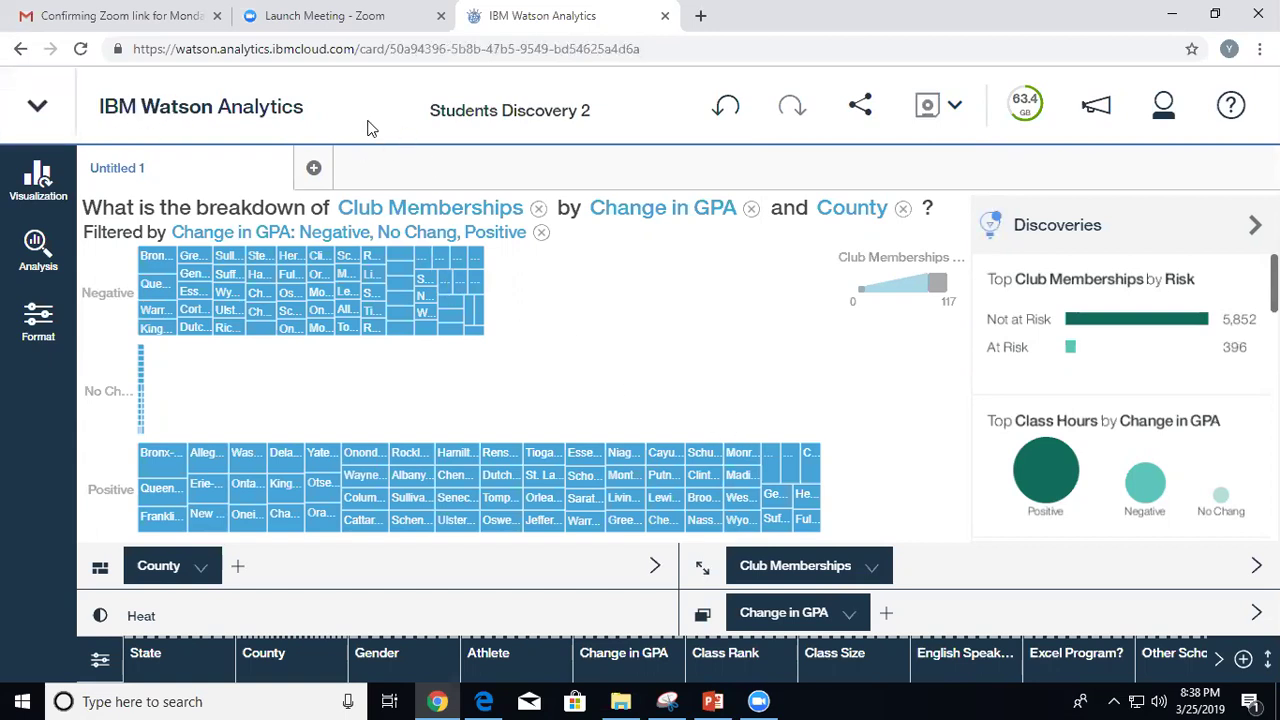
# Reopen the Student storybook from the list of open items and go to the beginning of its page.
pyautogui.click(36, 106)
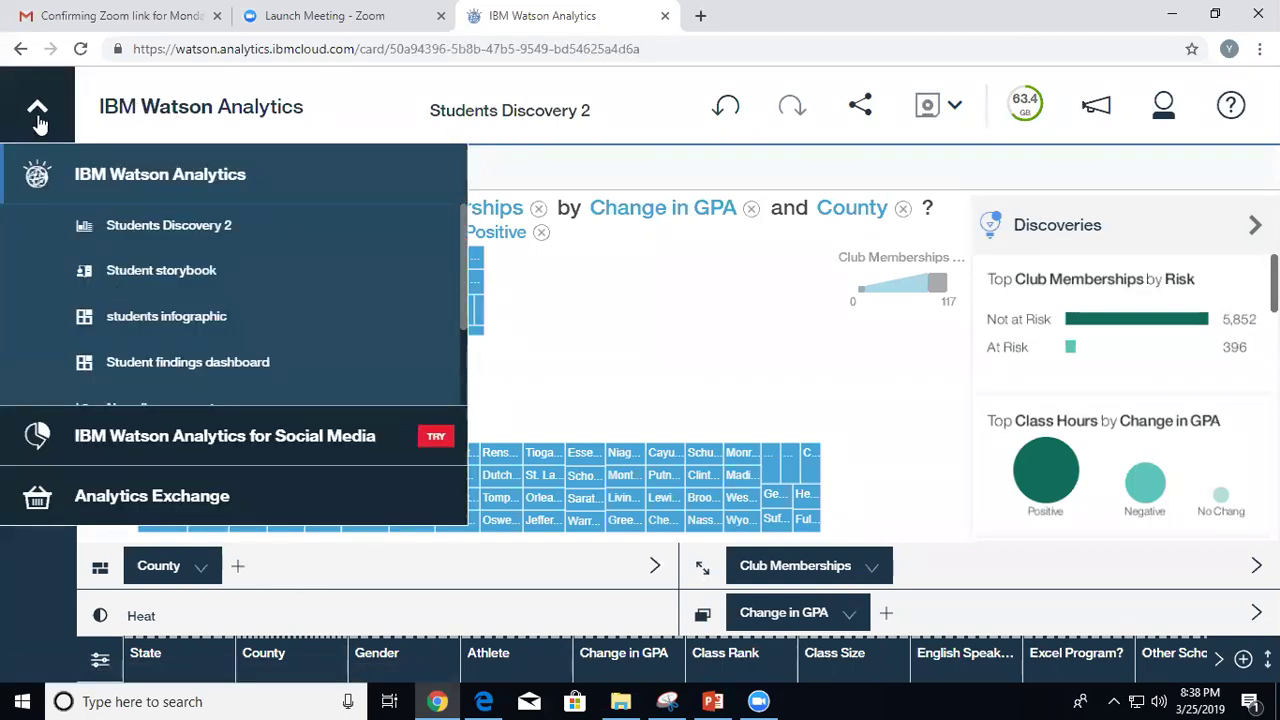
pyautogui.click(37, 107)
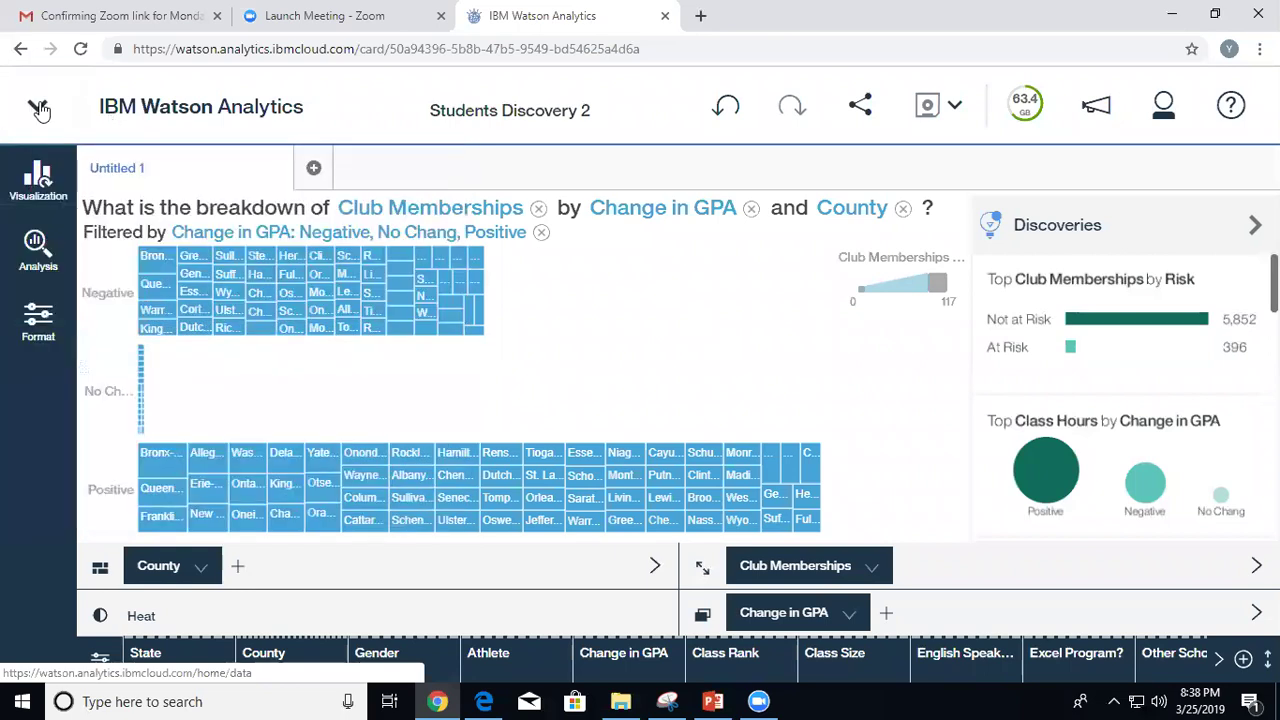
pyautogui.click(37, 107)
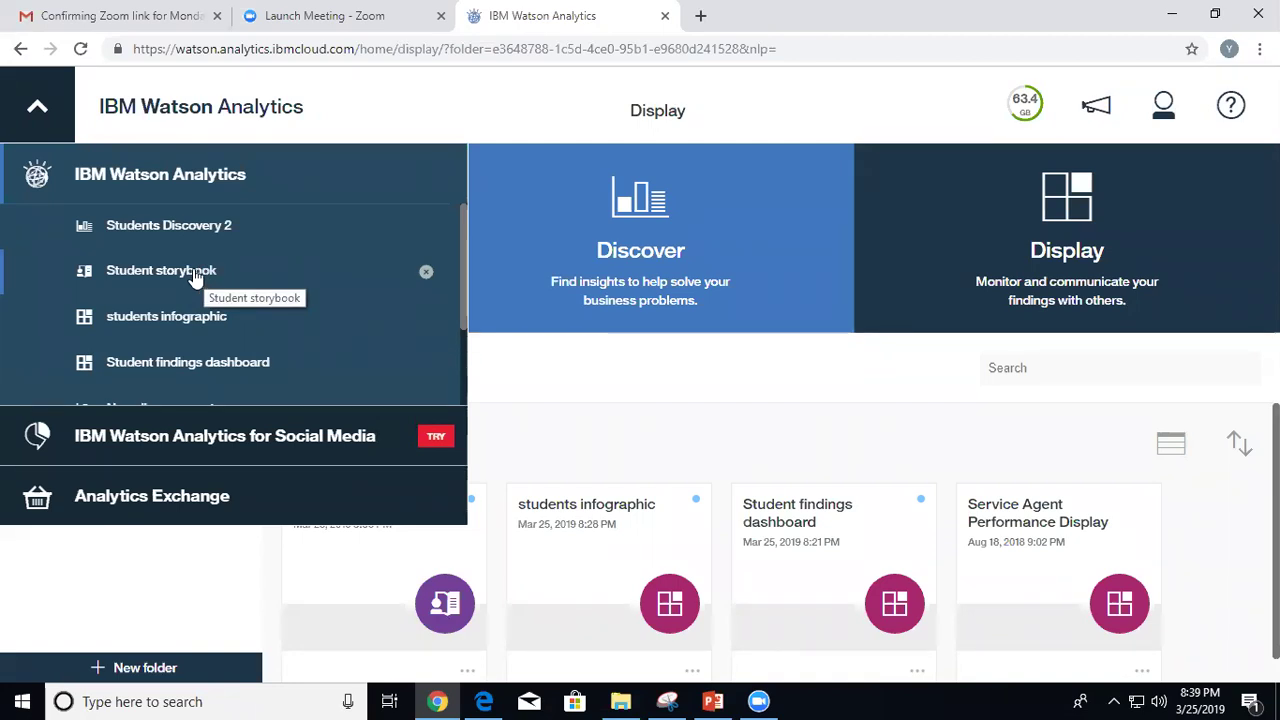
pyautogui.click(196, 277)
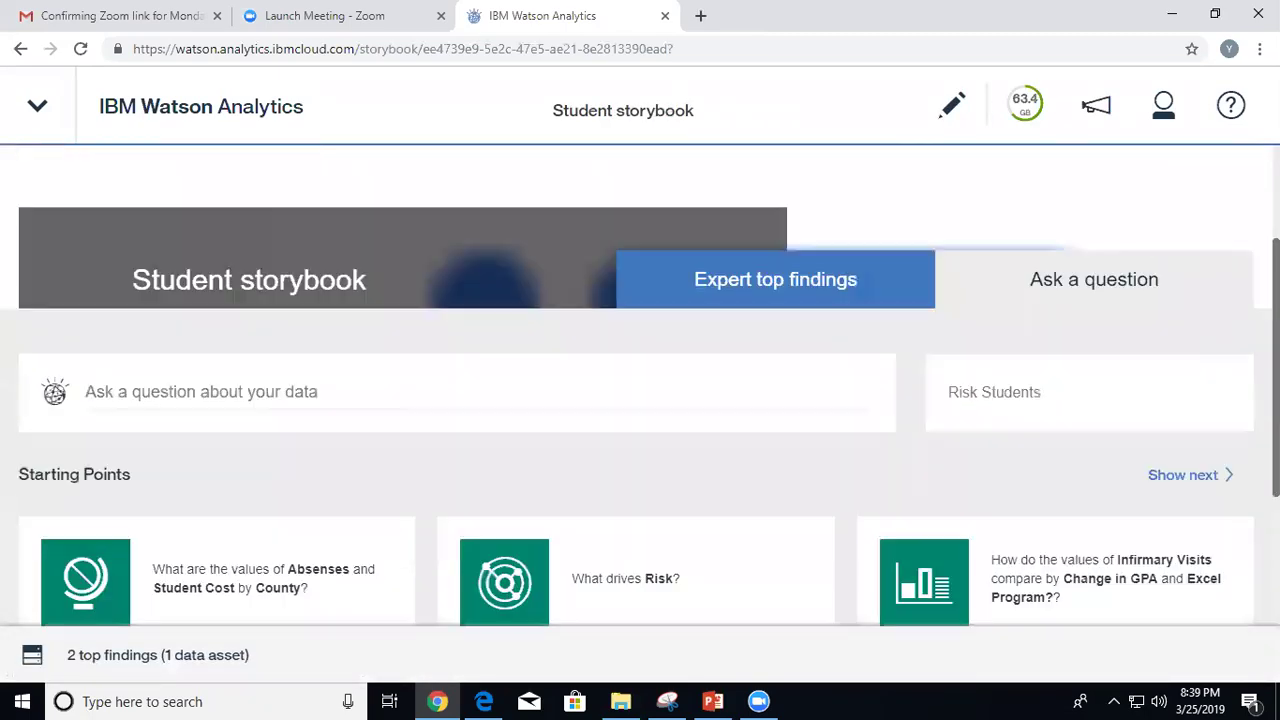
pyautogui.scroll(3, 640, 373)
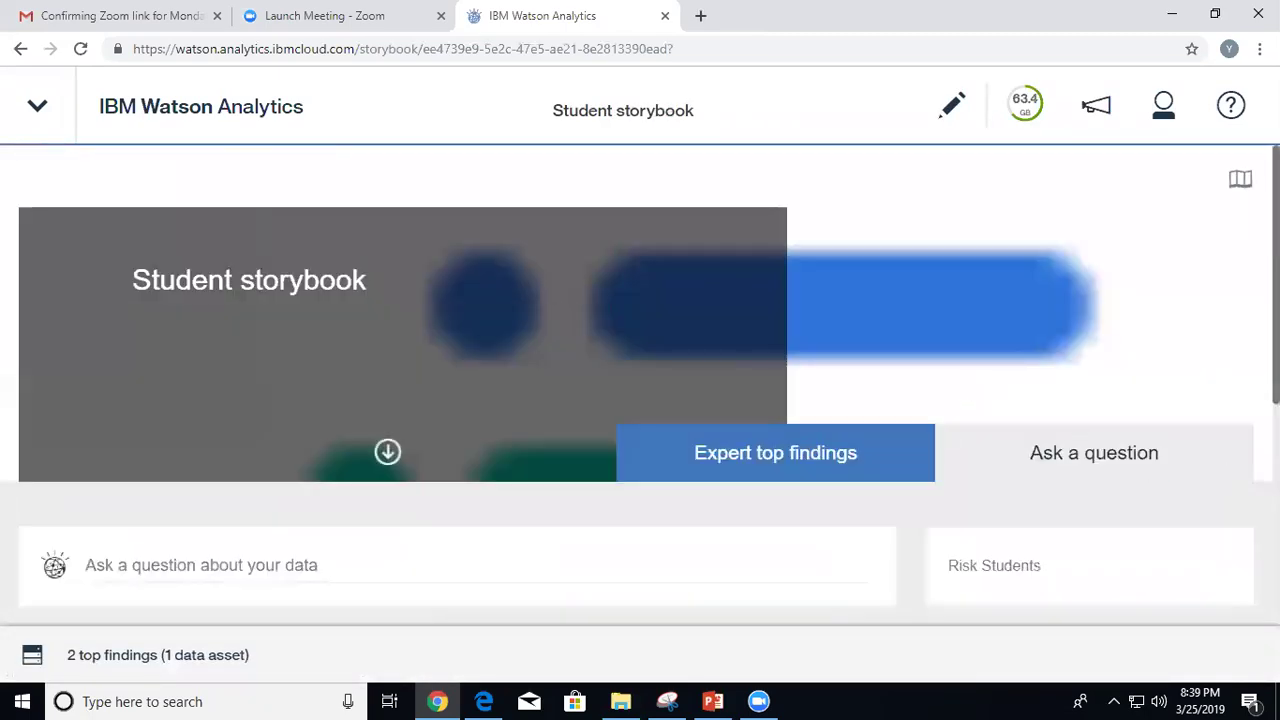
# Go back to the Display home page, check the list of open items, and expand the Shared folder.
pyautogui.click(201, 110)
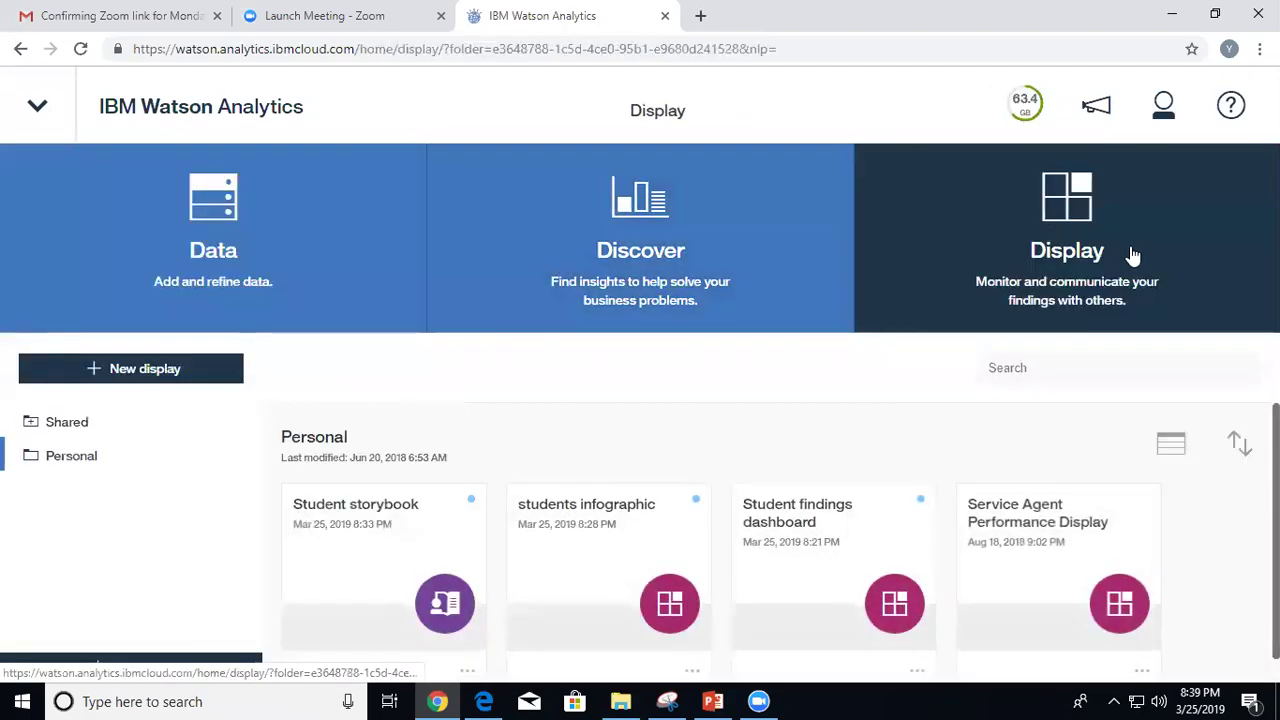
pyautogui.click(1130, 254)
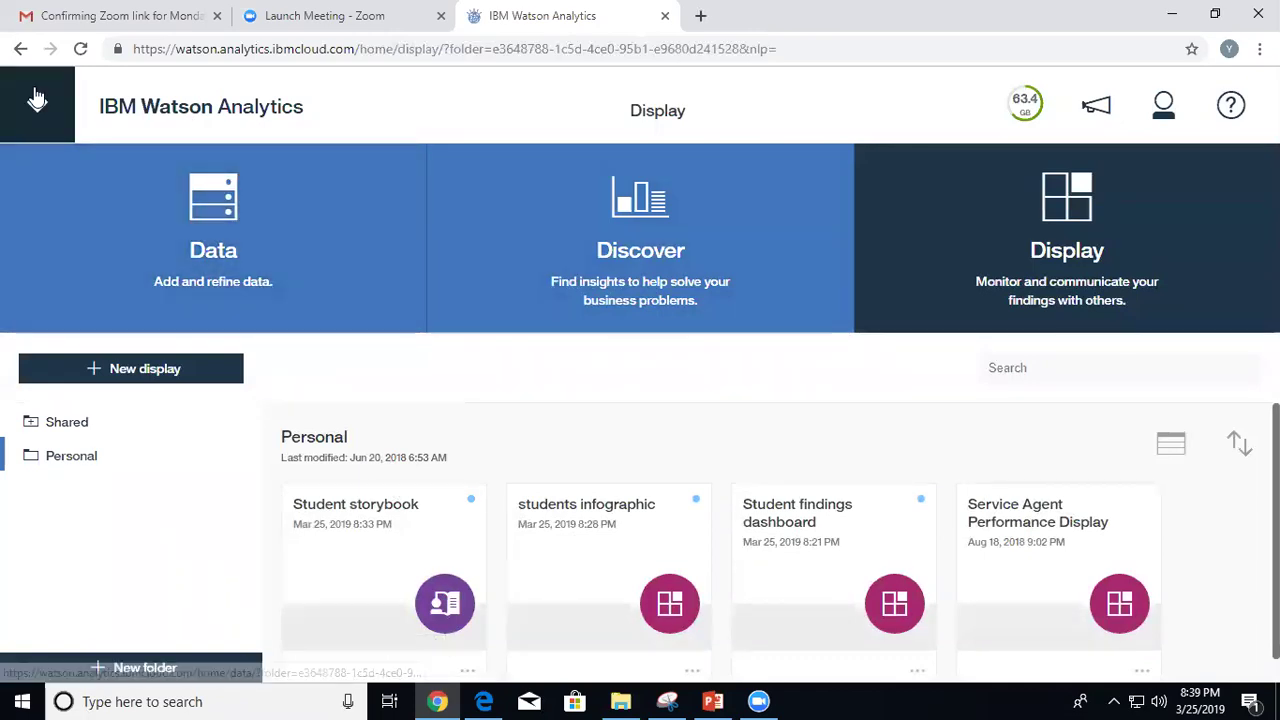
pyautogui.click(37, 106)
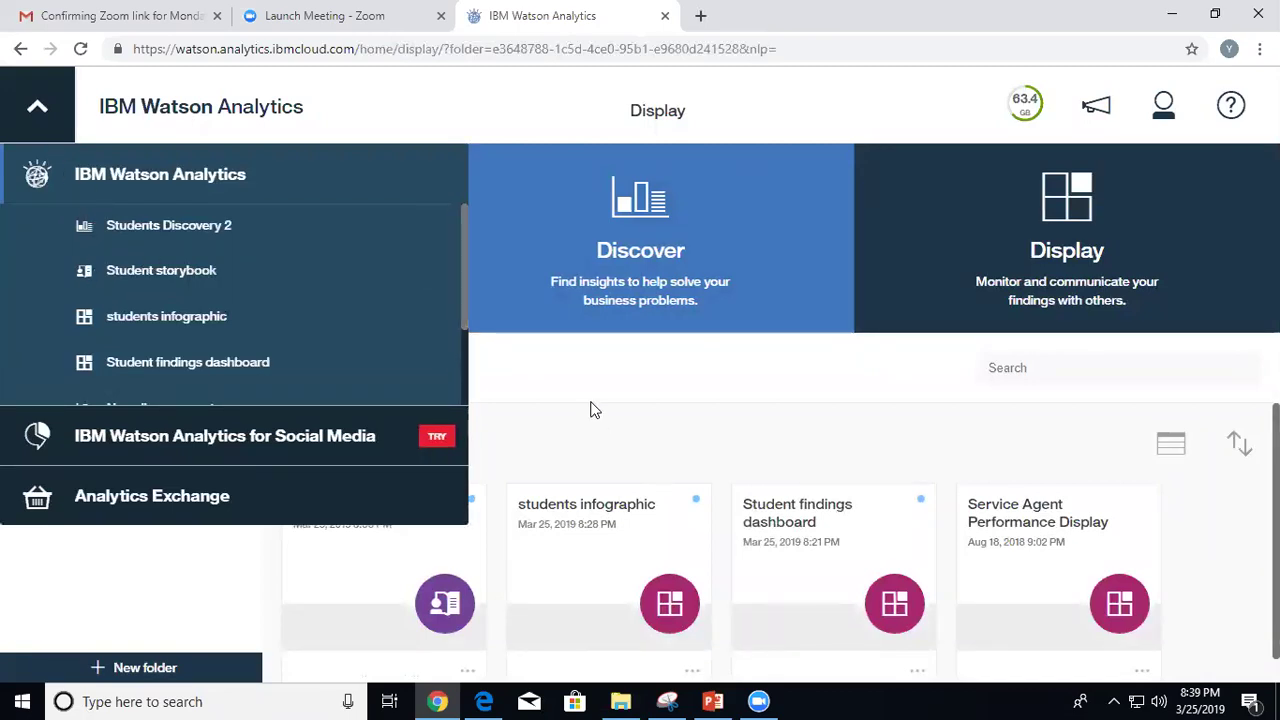
pyautogui.click(503, 362)
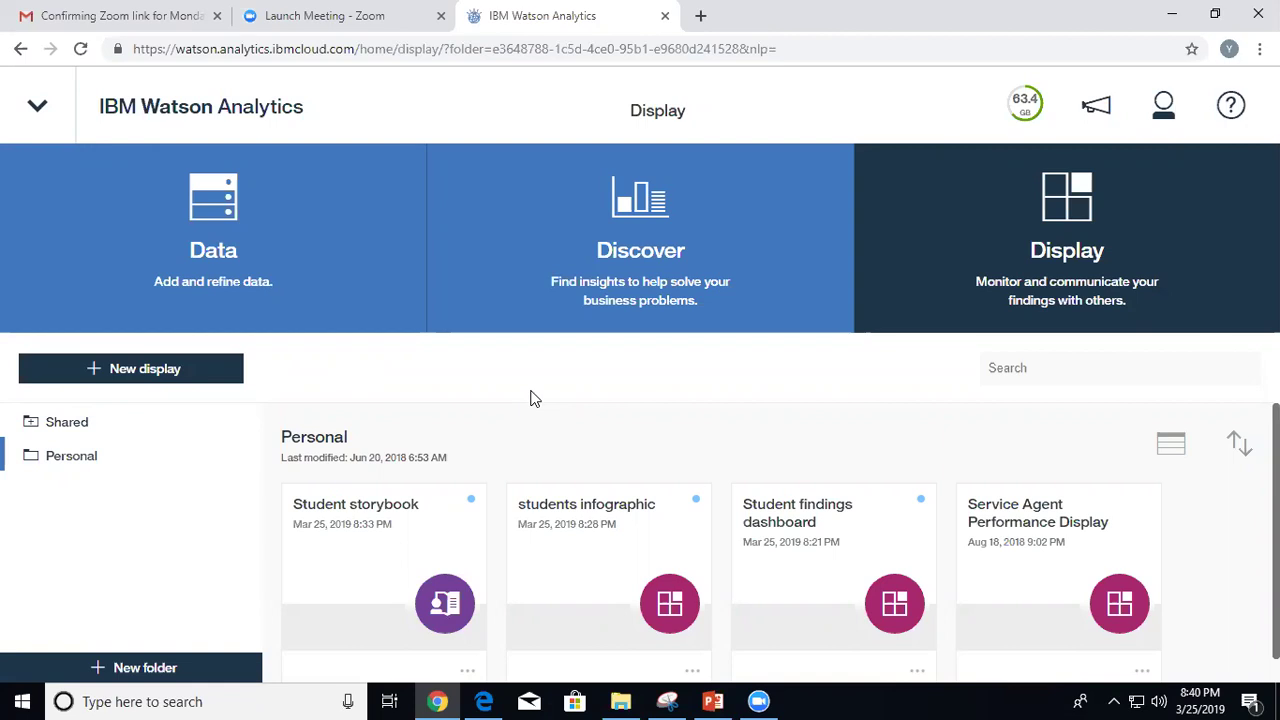
pyautogui.click(31, 425)
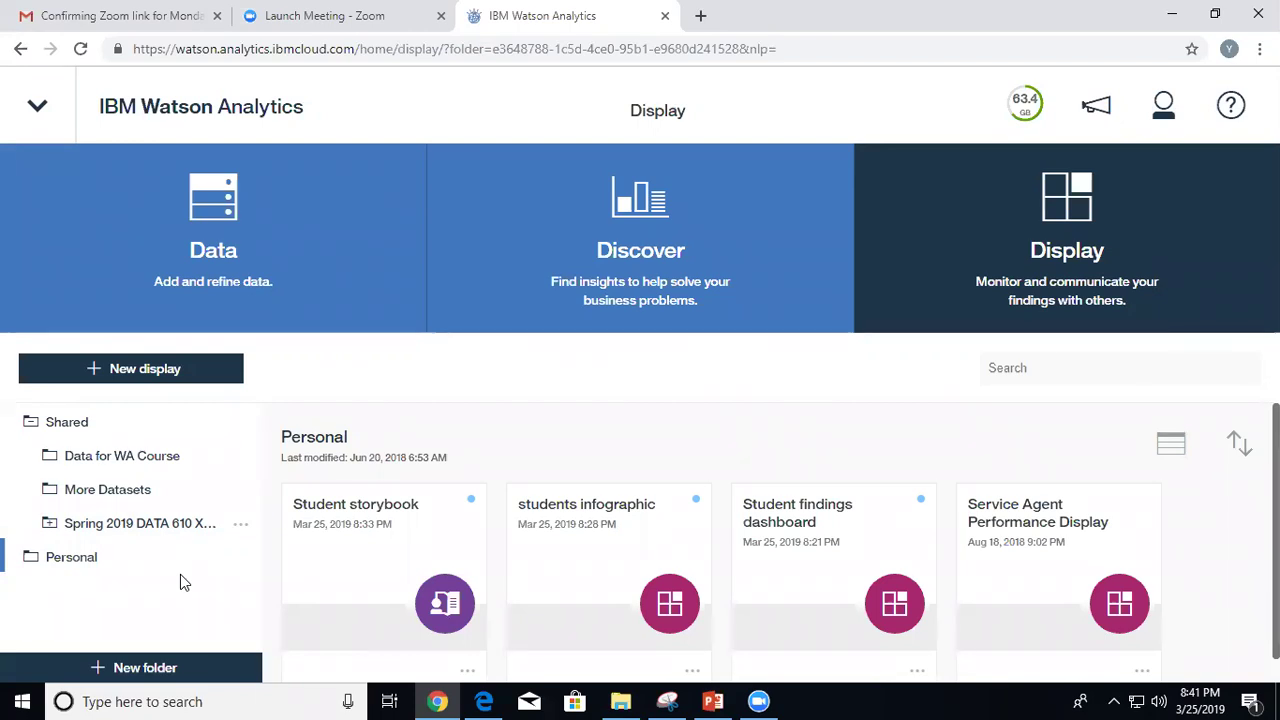
# Open the shared Spring 2019 DATA 610 XXXX folder and review the displays and subfolders inside its Group 1 folder.
pyautogui.click(92, 533)
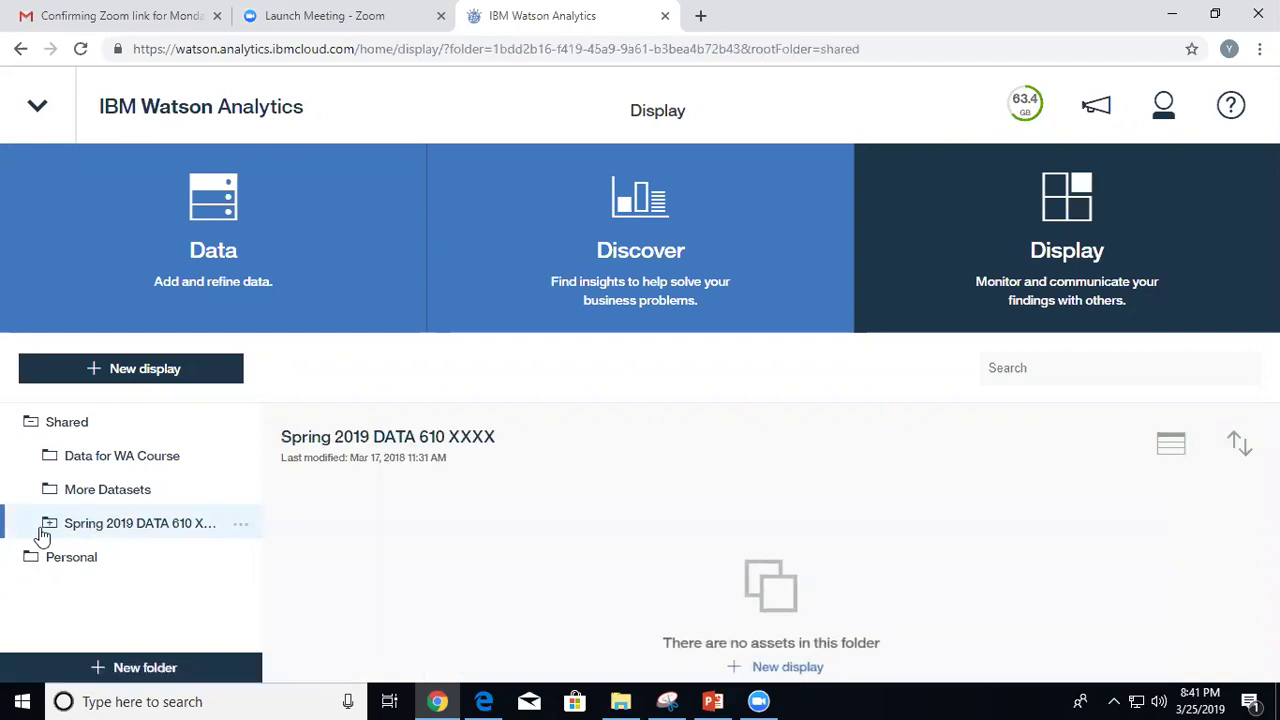
pyautogui.click(49, 526)
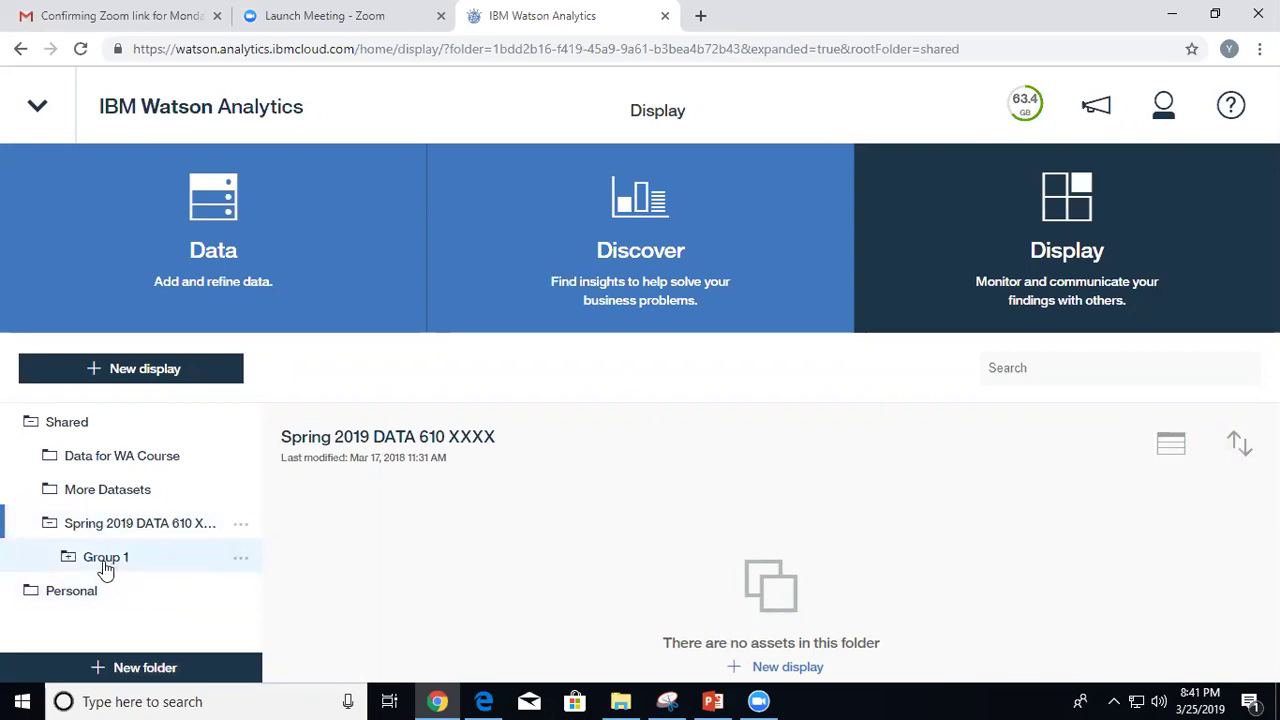
pyautogui.click(105, 561)
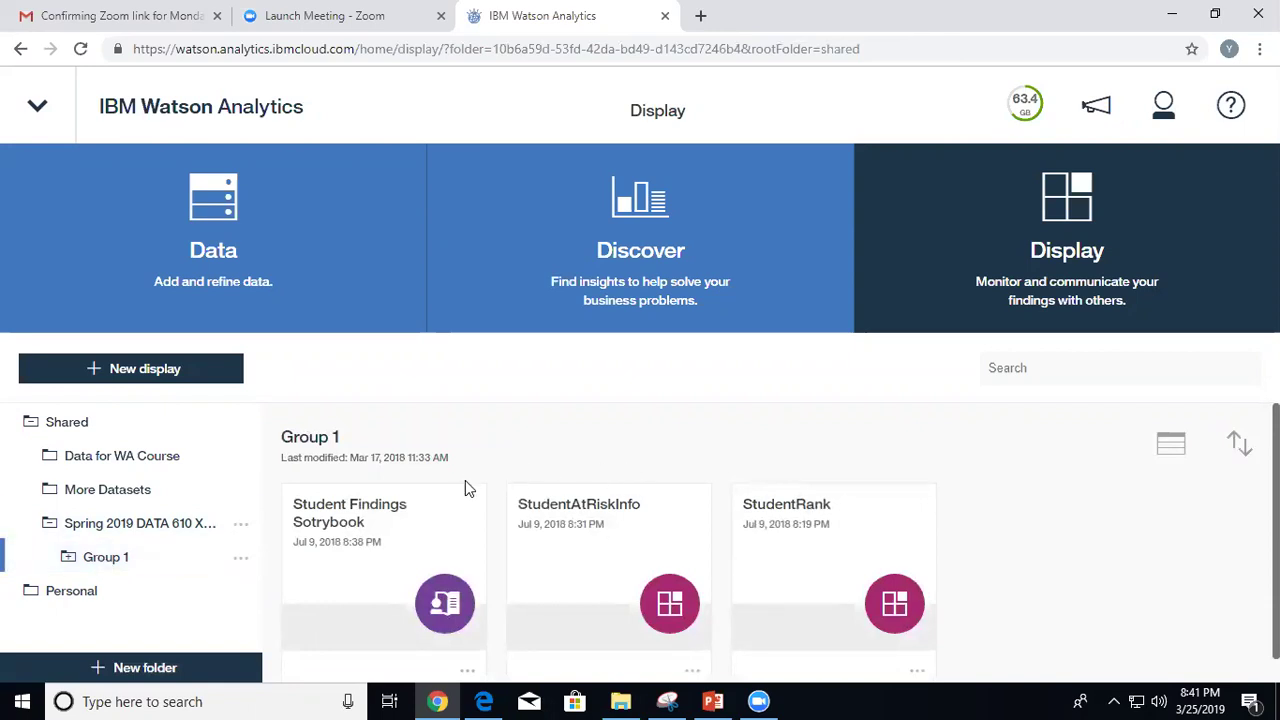
pyautogui.click(69, 560)
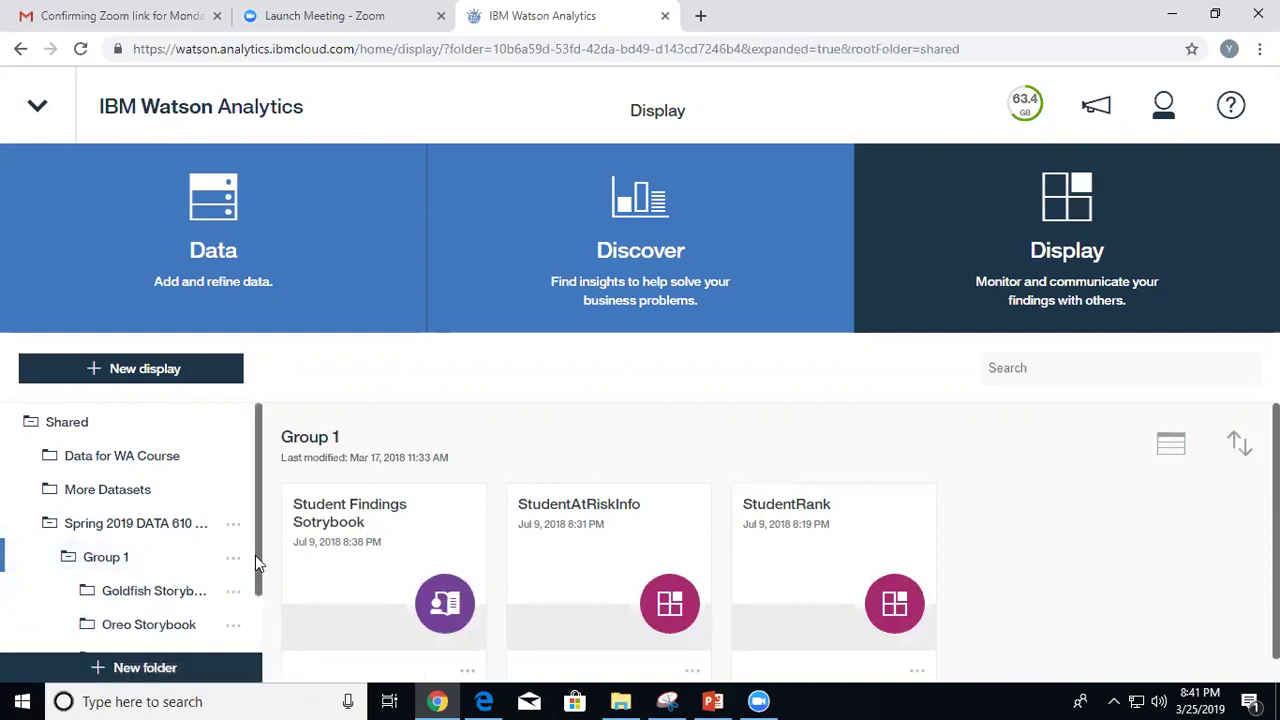
pyautogui.moveTo(255, 555); pyautogui.dragTo(255, 596)
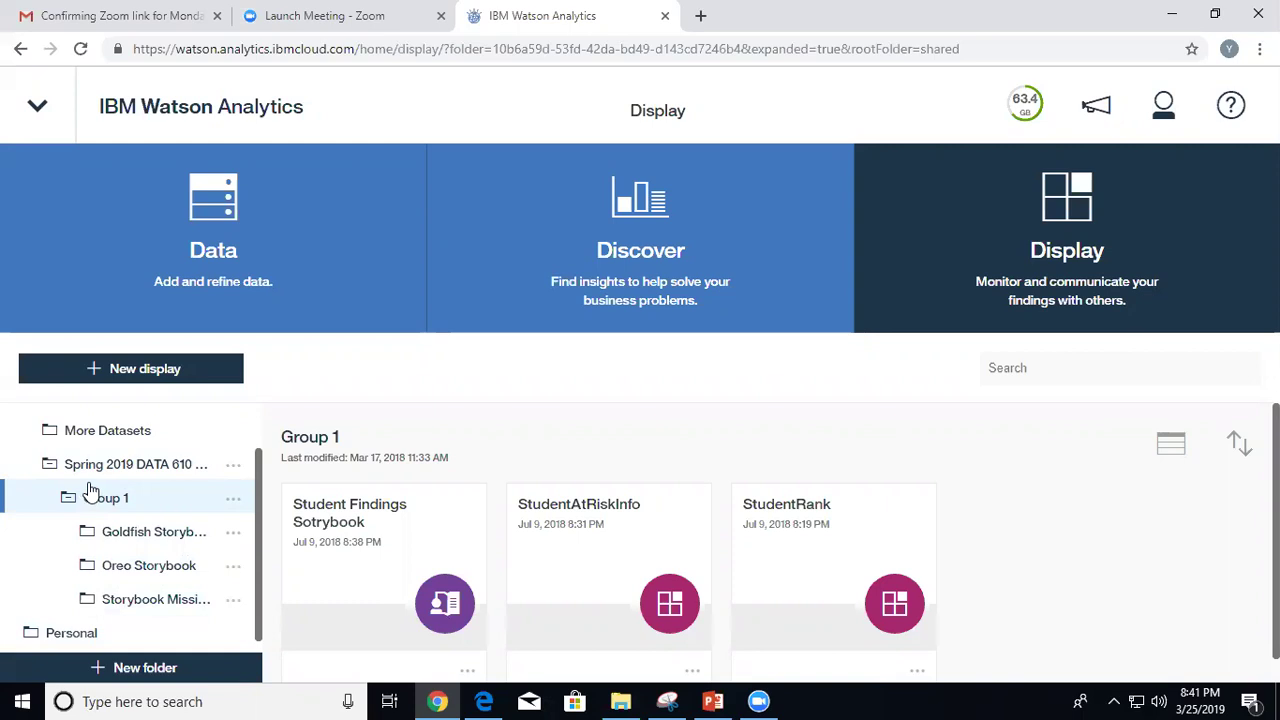
pyautogui.click(67, 500)
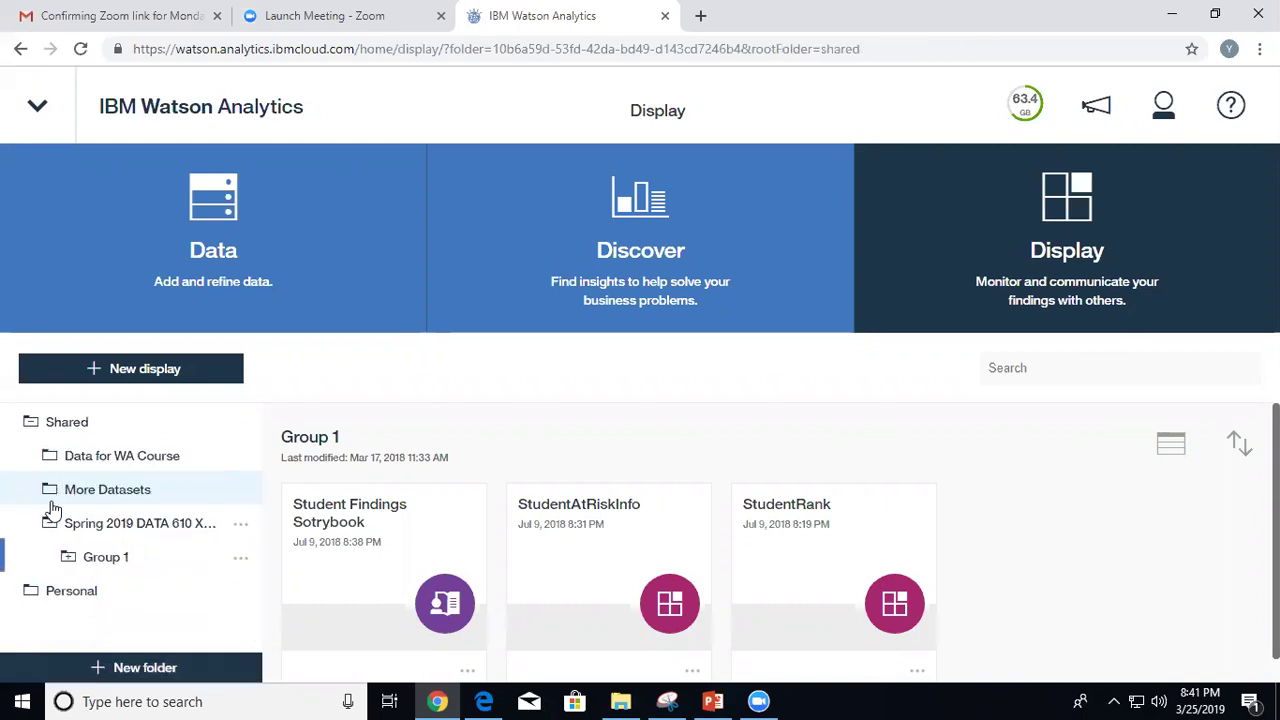
# Go to the Personal displays with Shared collapsed, and select and expand the Shared folder again.
pyautogui.click(63, 592)
pyautogui.click(32, 424)
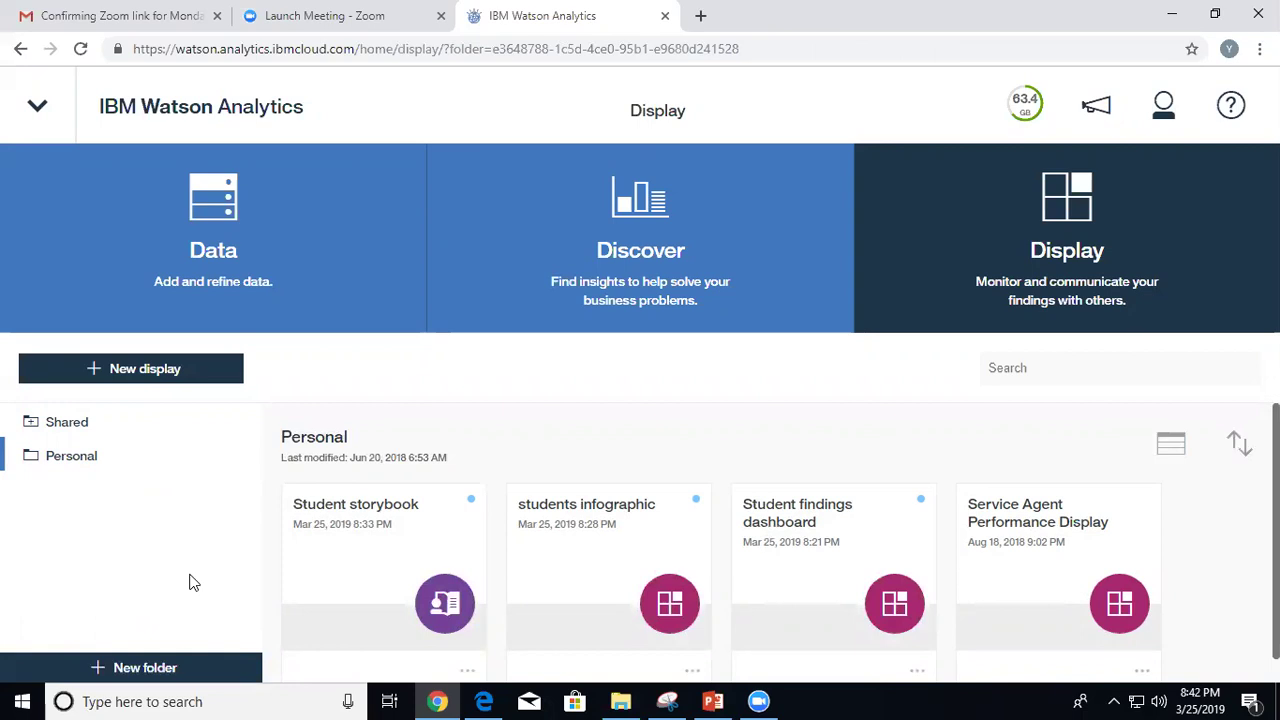
pyautogui.click(42, 434)
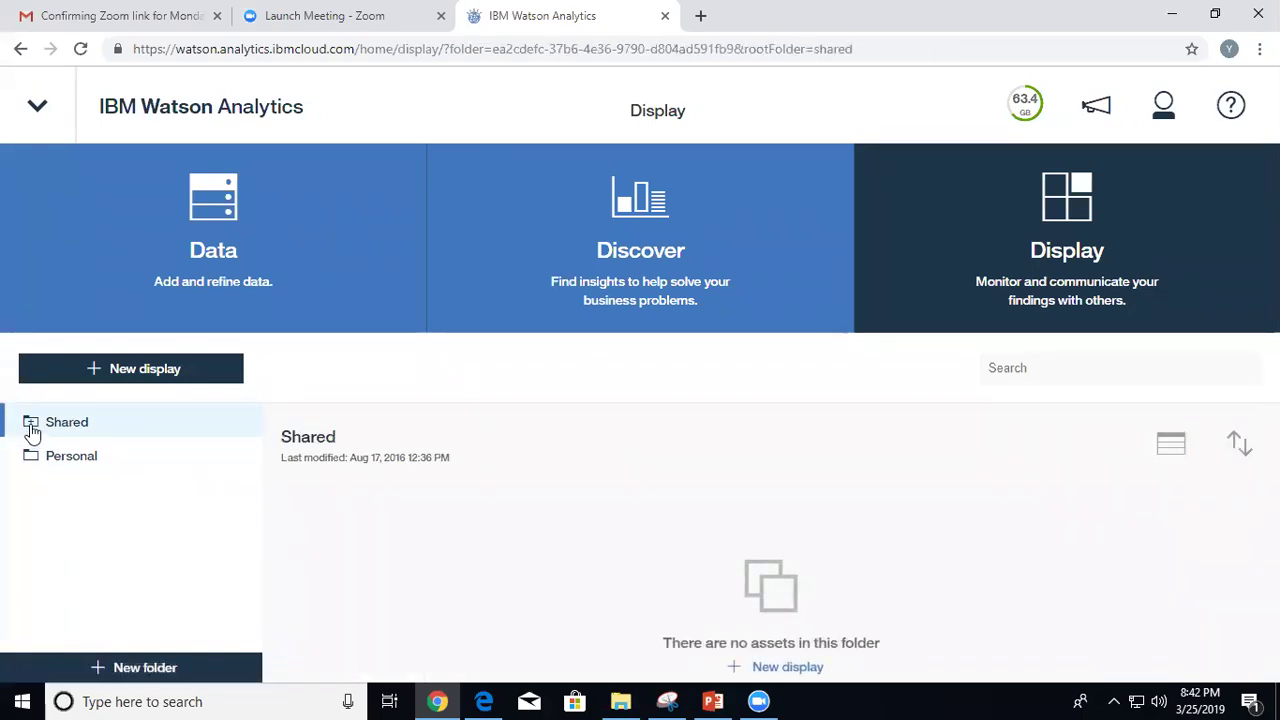
pyautogui.click(143, 312)
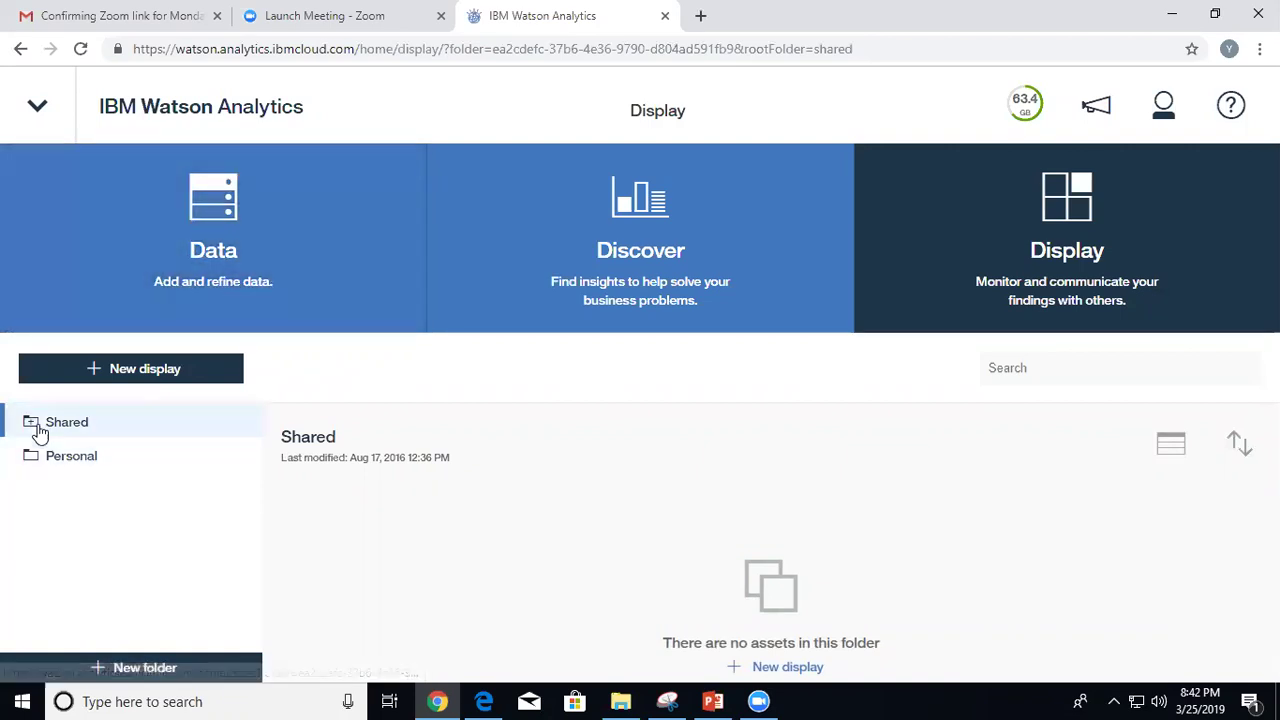
pyautogui.click(32, 426)
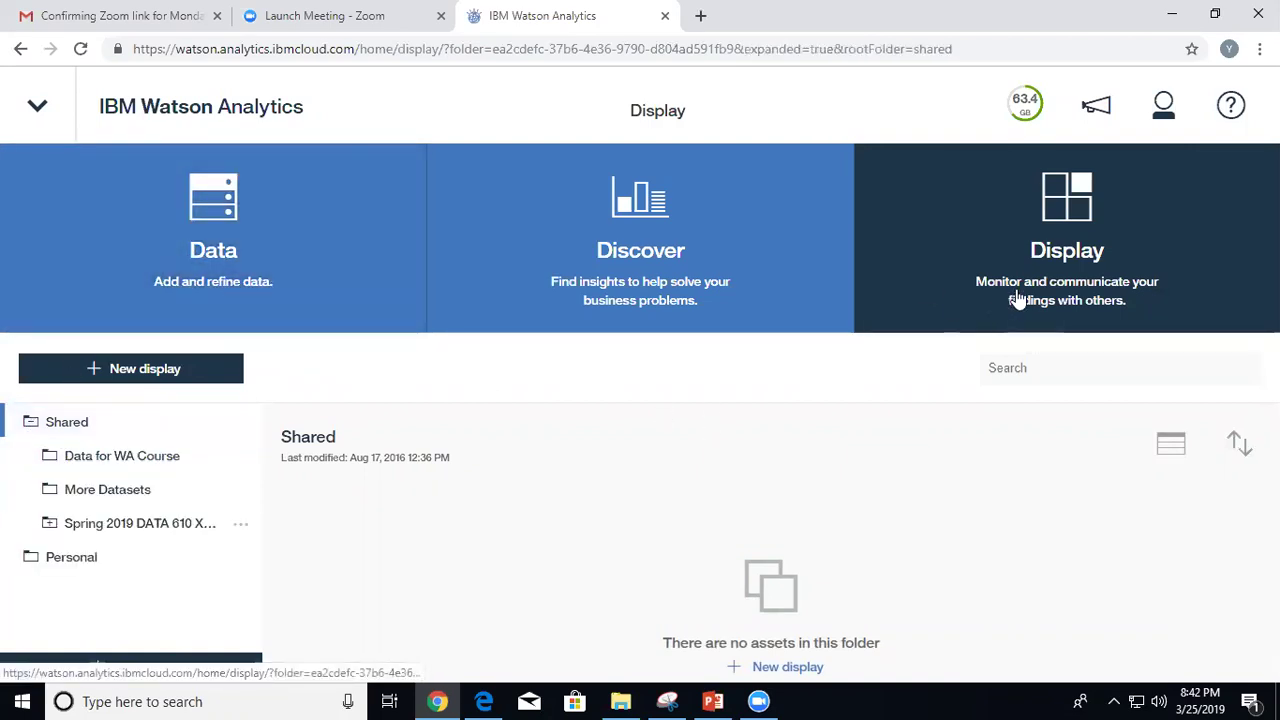
# Switch to the Data section and review the datasets and subfolders of Group 1 under Spring 2019 DATA 610 XXXX.
pyautogui.click(284, 251)
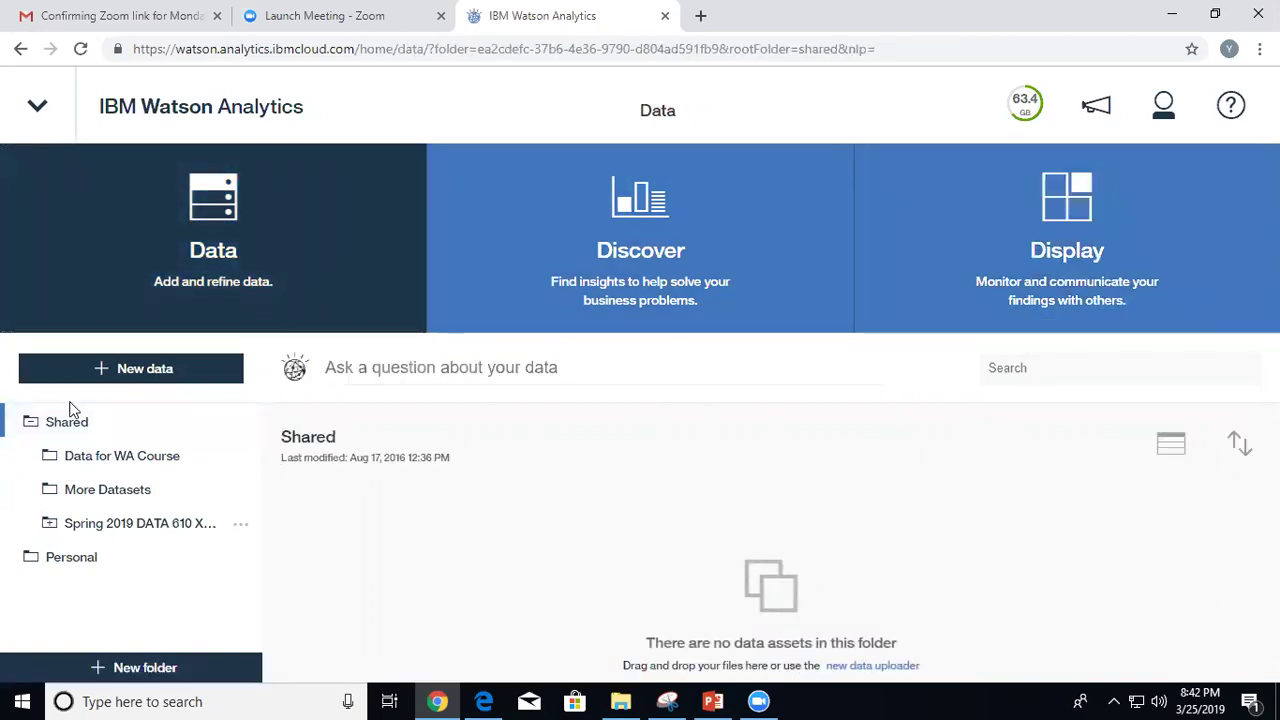
pyautogui.click(50, 526)
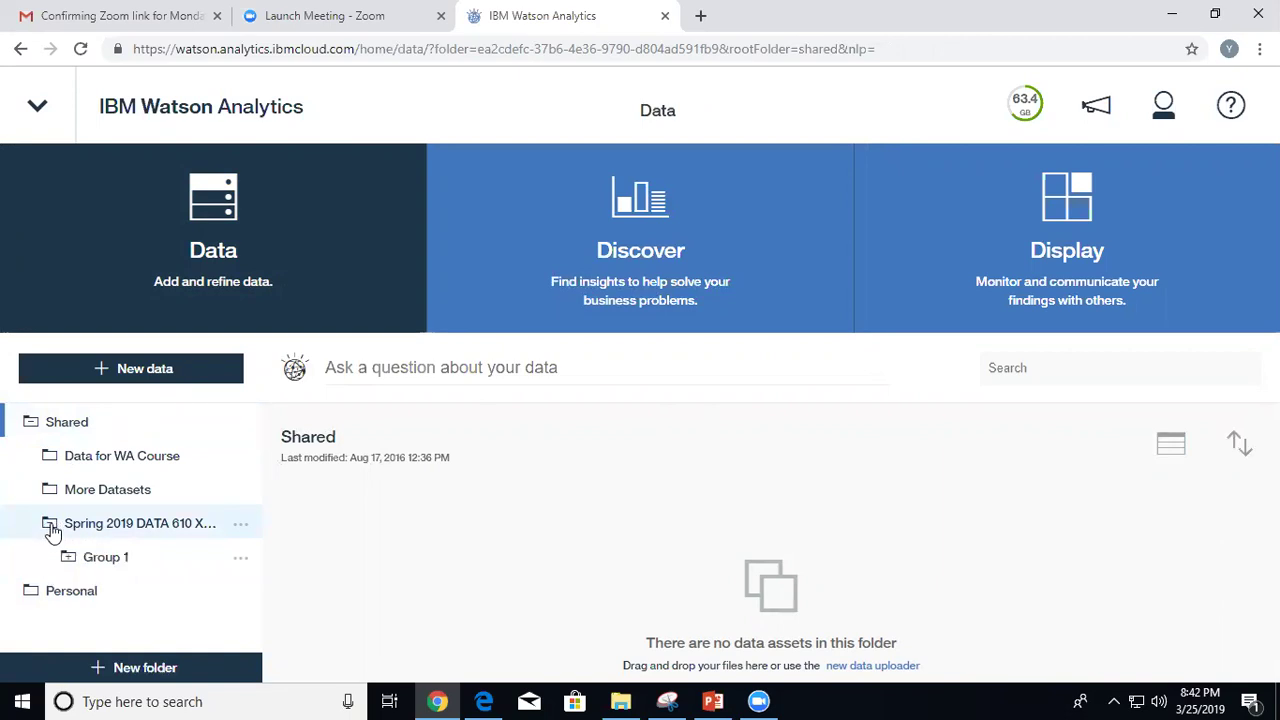
pyautogui.click(106, 532)
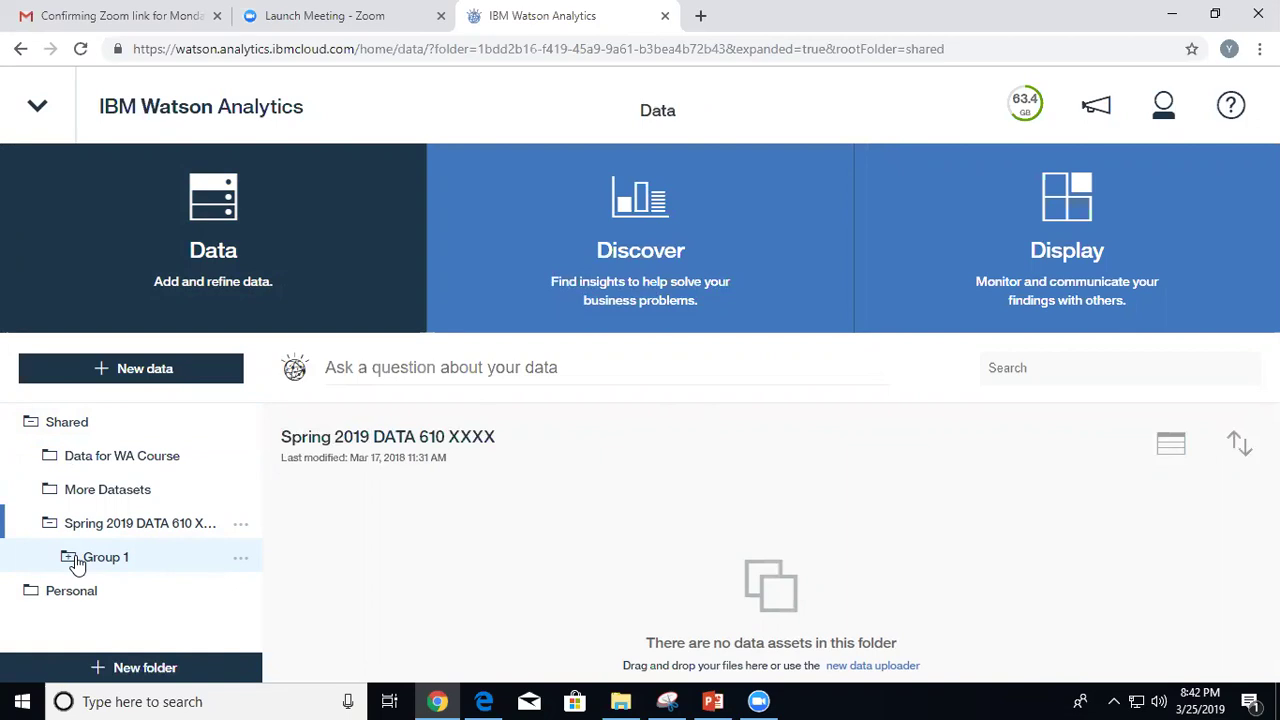
pyautogui.click(86, 562)
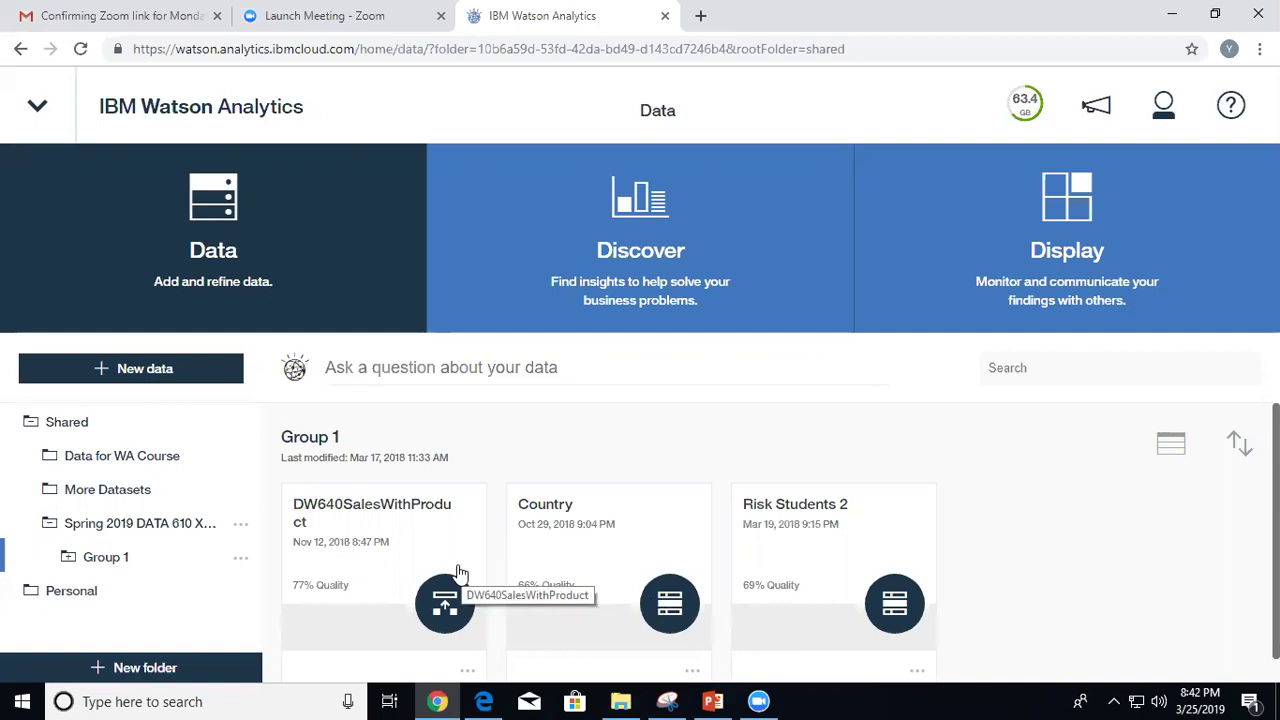
pyautogui.click(66, 563)
pyautogui.scroll(-2, 247, 612)
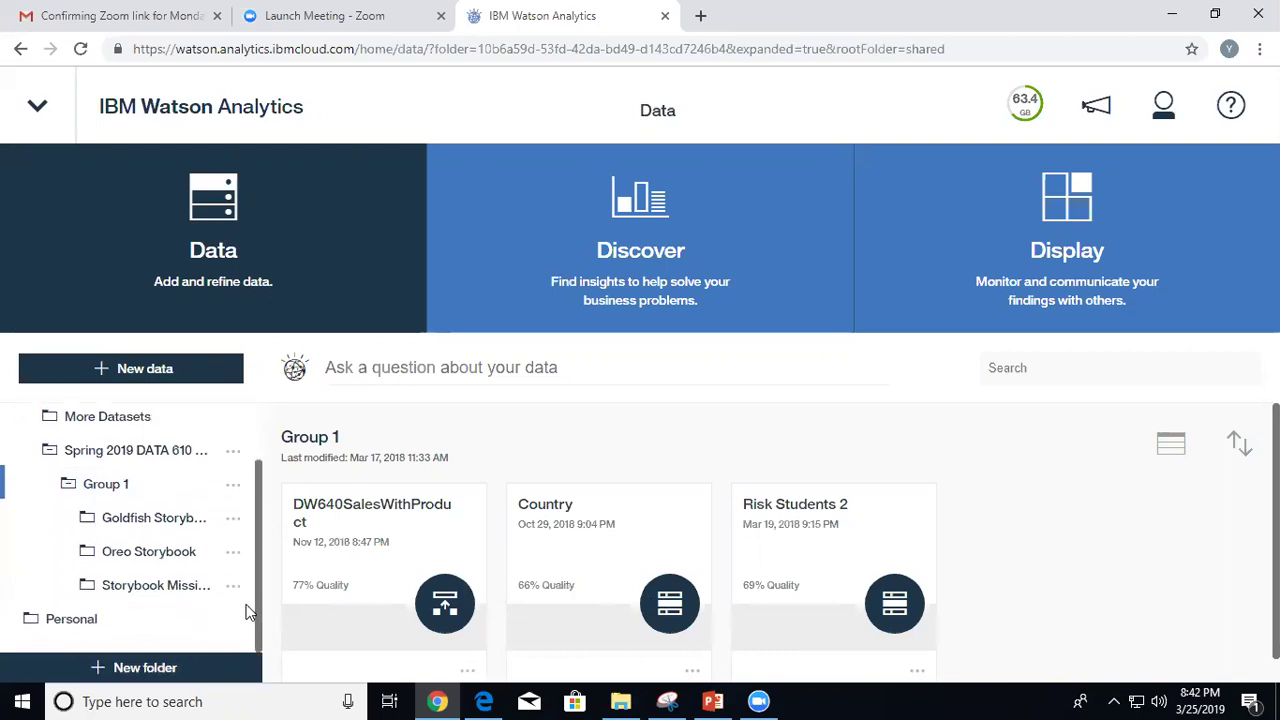
pyautogui.click(68, 488)
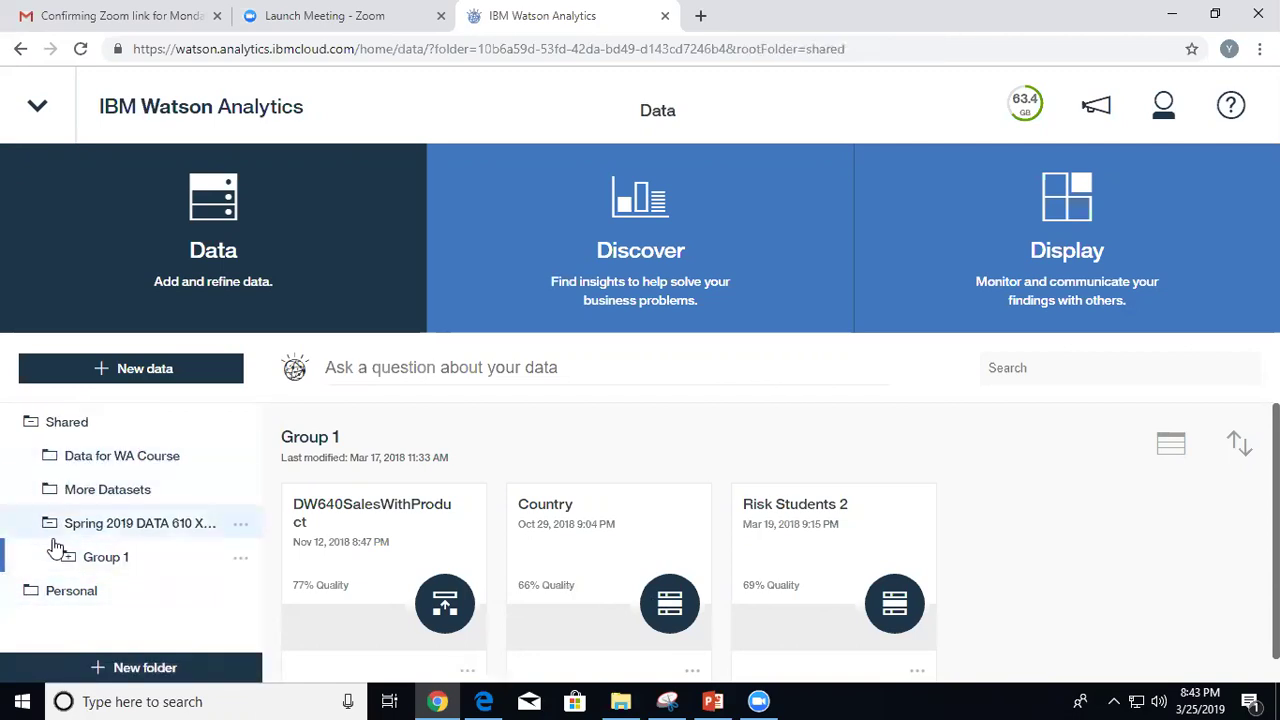
# Collapse the Shared folder, check its top level for data, and open the Personal folder's datasets.
pyautogui.click(33, 423)
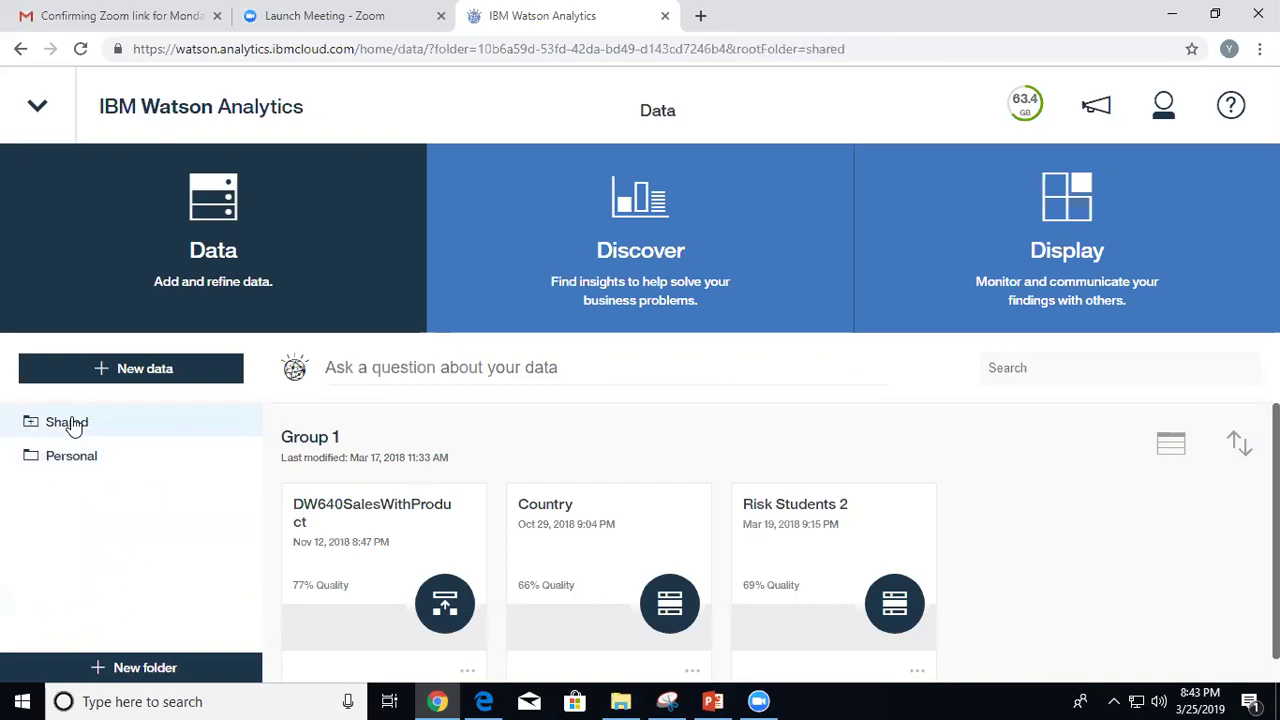
pyautogui.click(70, 424)
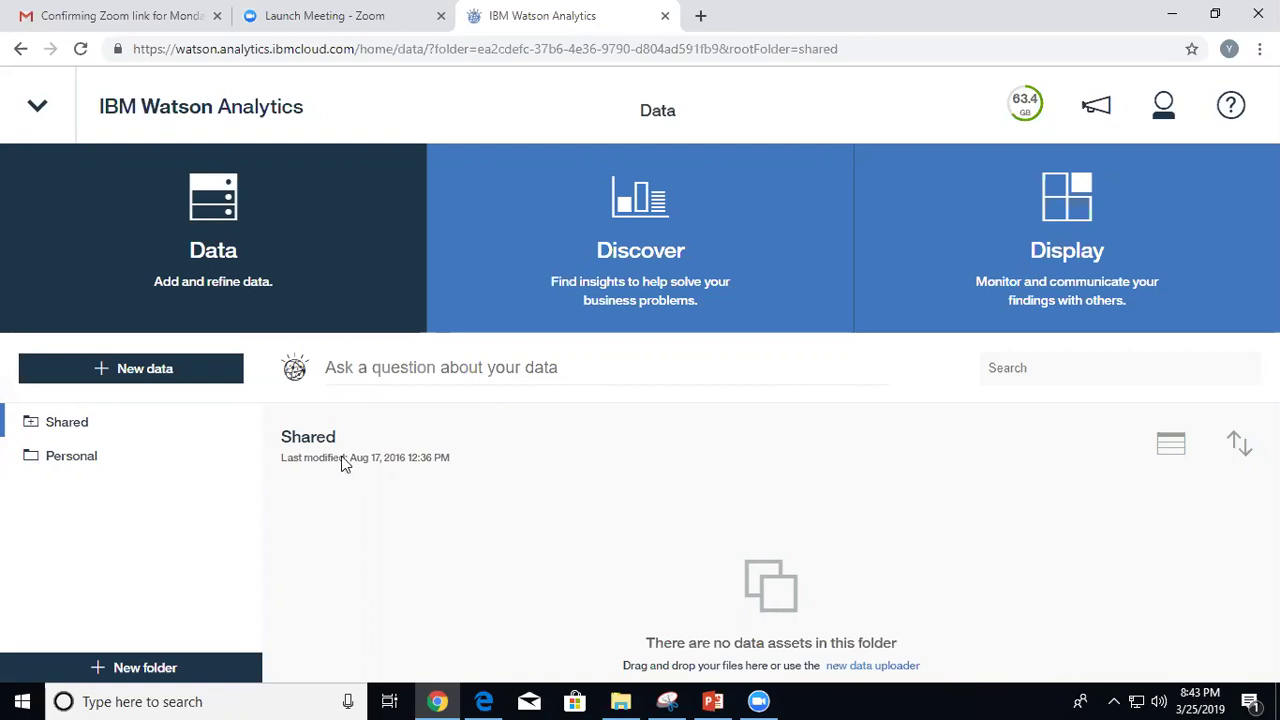
pyautogui.click(92, 464)
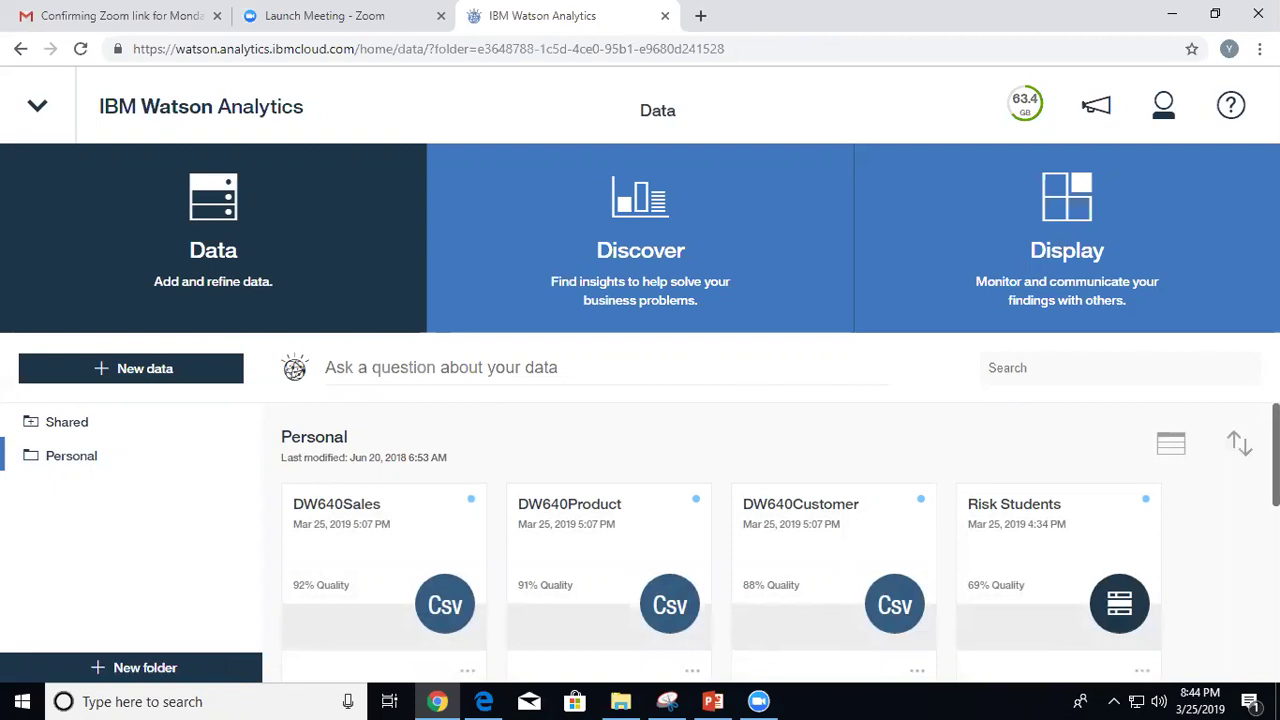
# Move the Service Agent Performance dataset to Group 1 under Shared > Spring 2019 DATA 610 XXXX, inheriting that folder's permissions.
pyautogui.scroll(-5, 640, 450)
pyautogui.scroll(3, 640, 450)
pyautogui.scroll(-3, 720, 480)
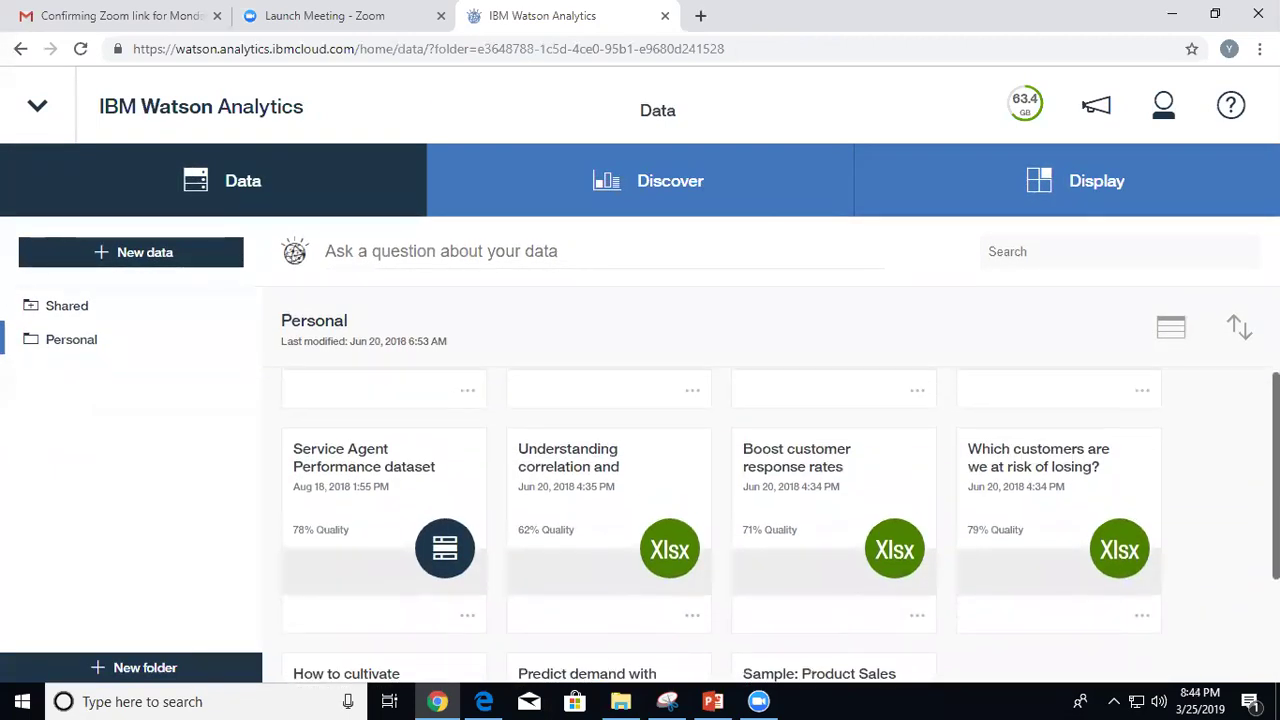
pyautogui.click(468, 619)
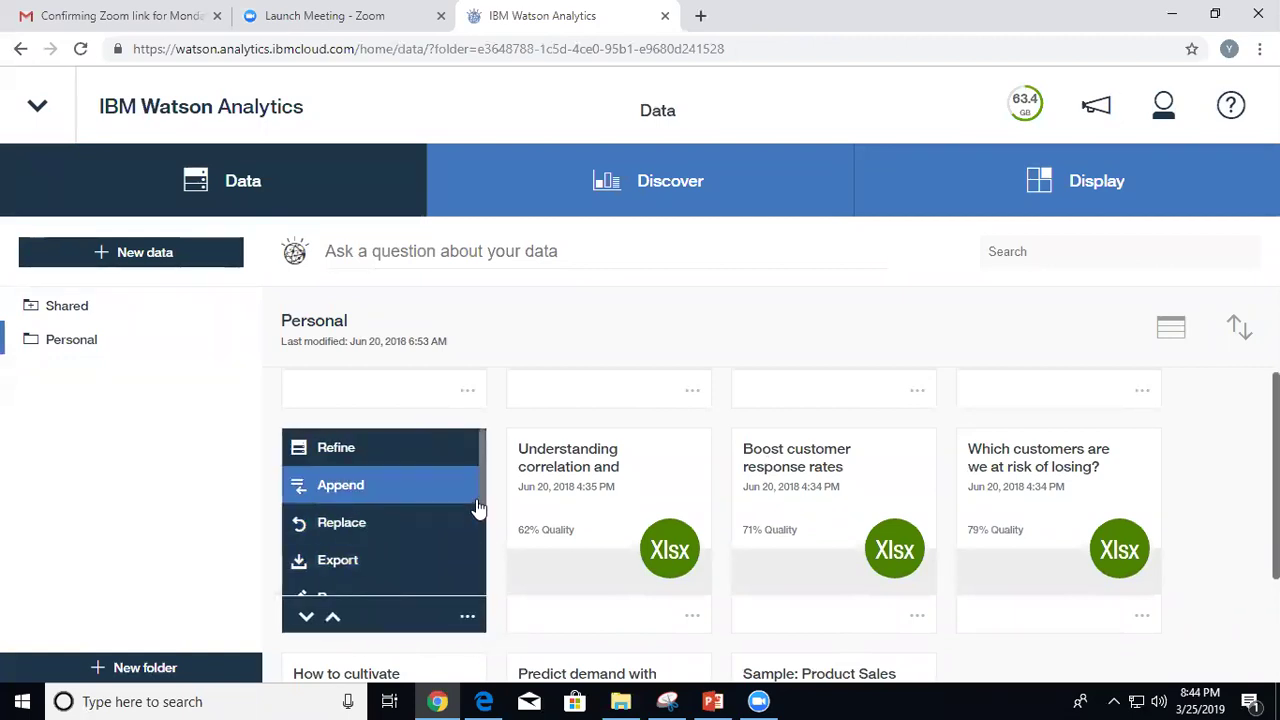
pyautogui.moveTo(480, 495); pyautogui.dragTo(476, 535)
pyautogui.scroll(-2, 477, 540)
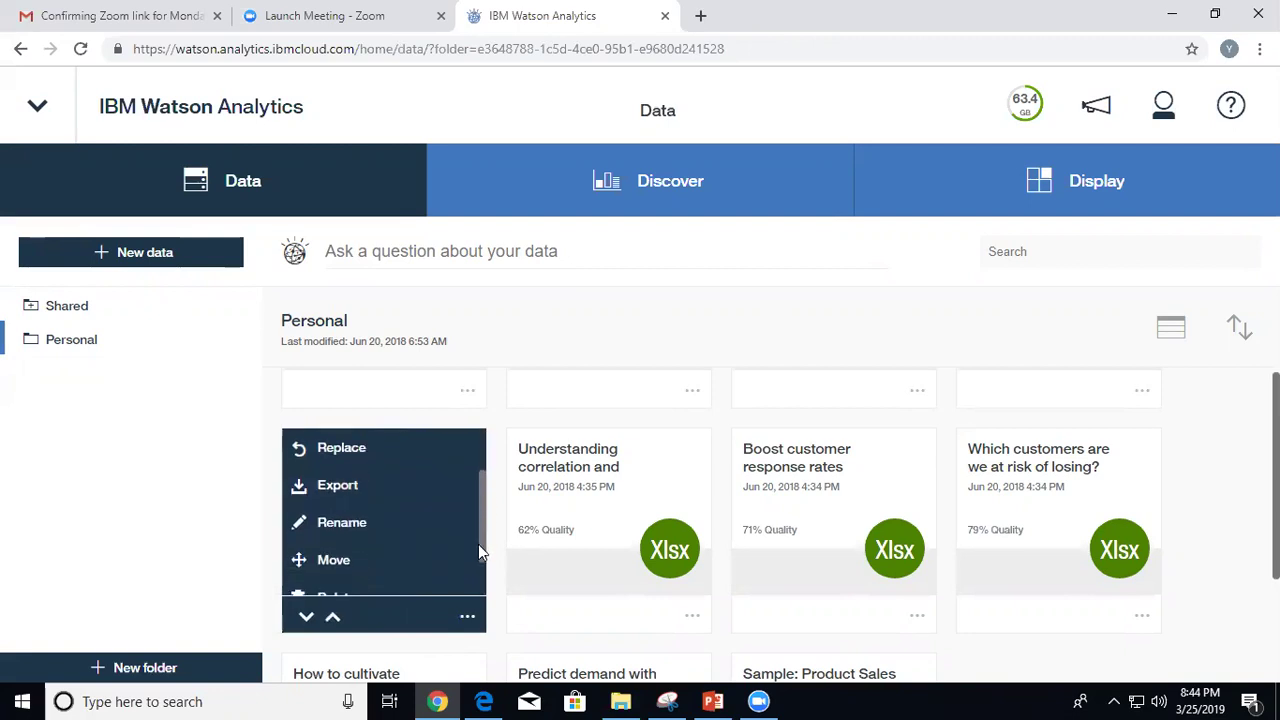
pyautogui.click(333, 532)
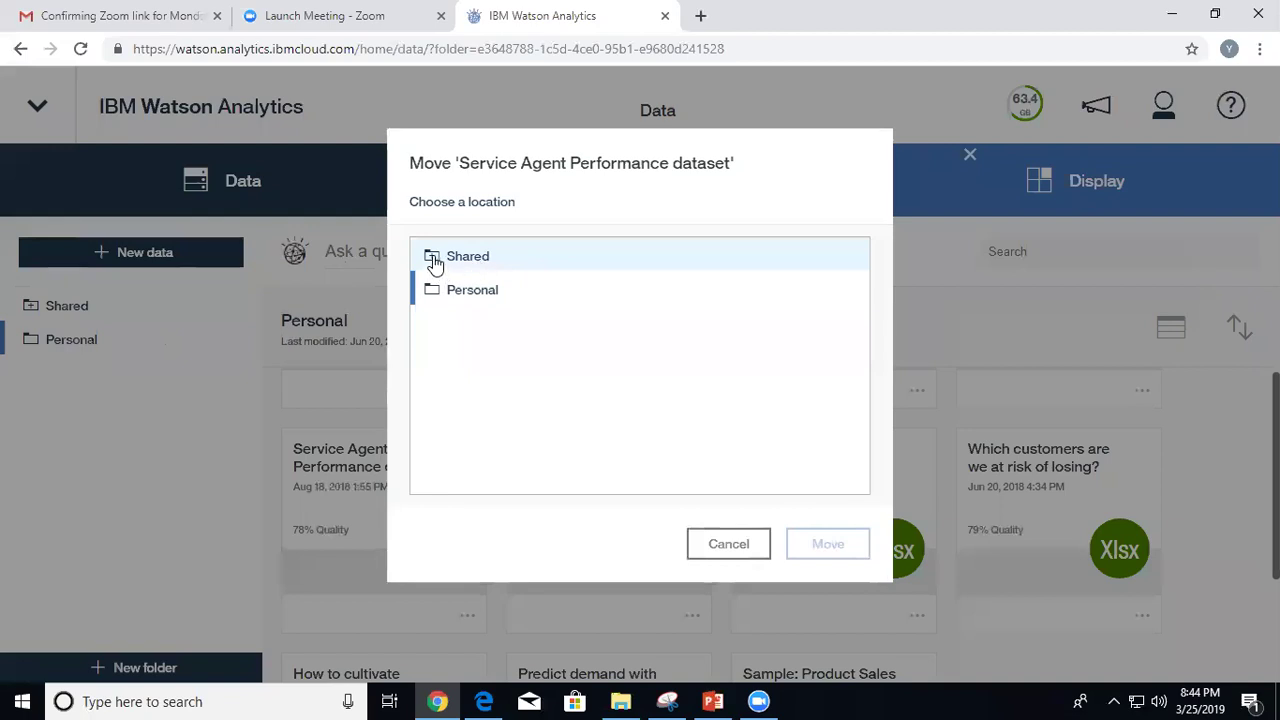
pyautogui.click(440, 262)
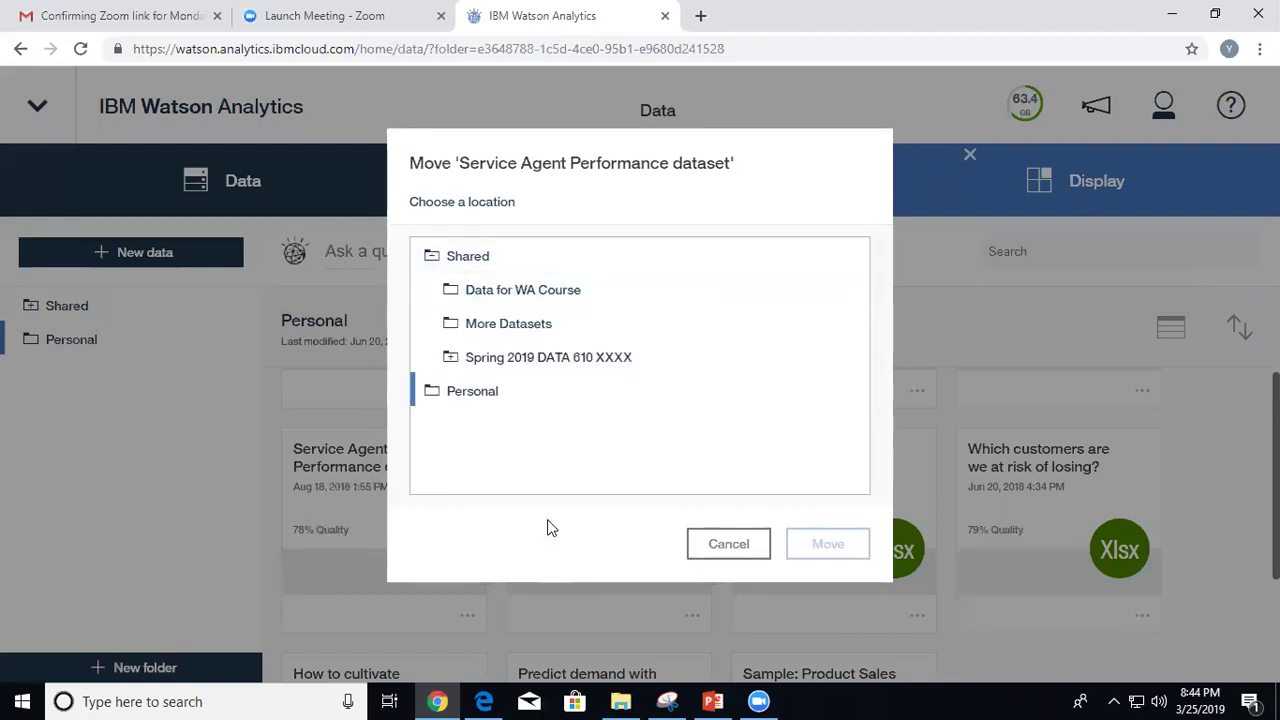
pyautogui.click(450, 360)
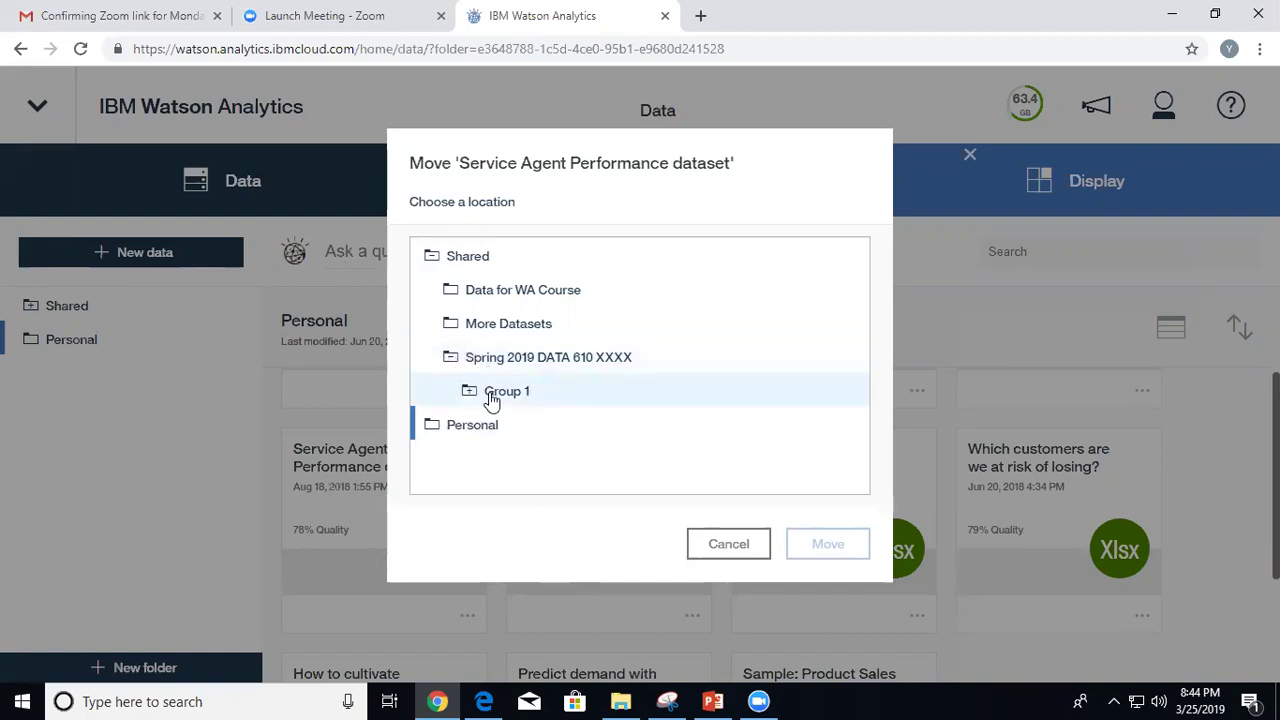
pyautogui.click(491, 397)
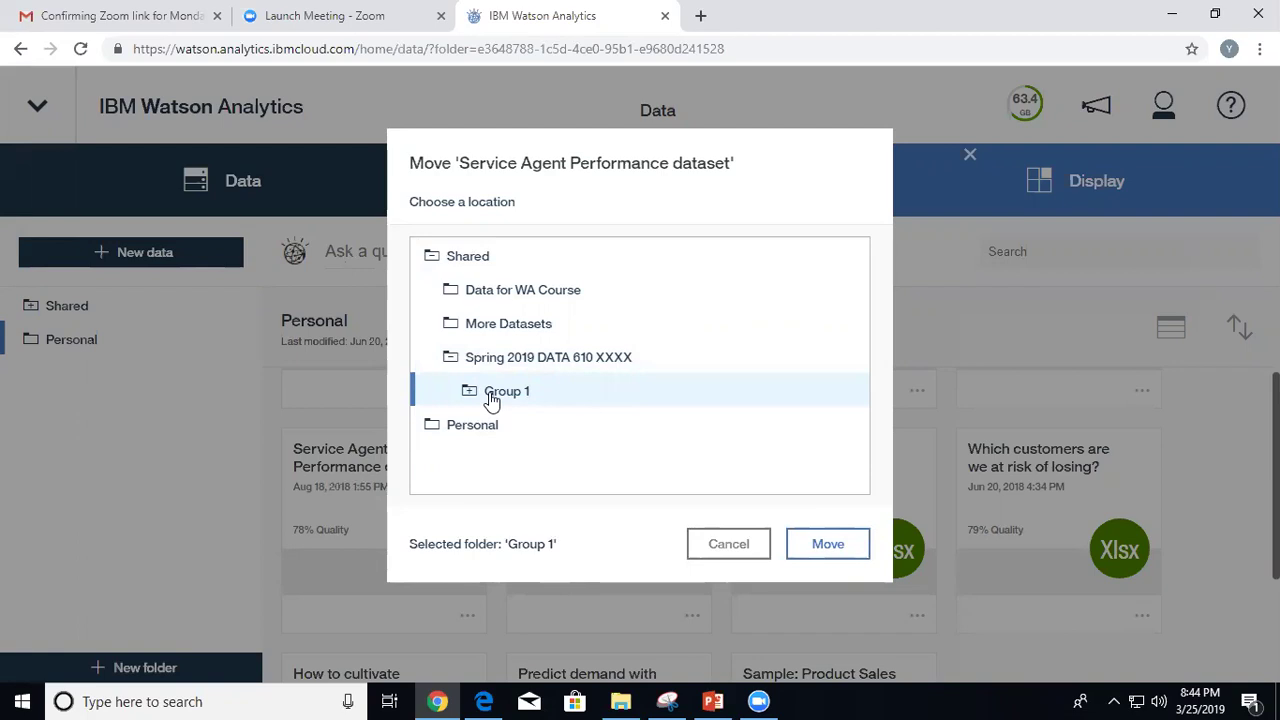
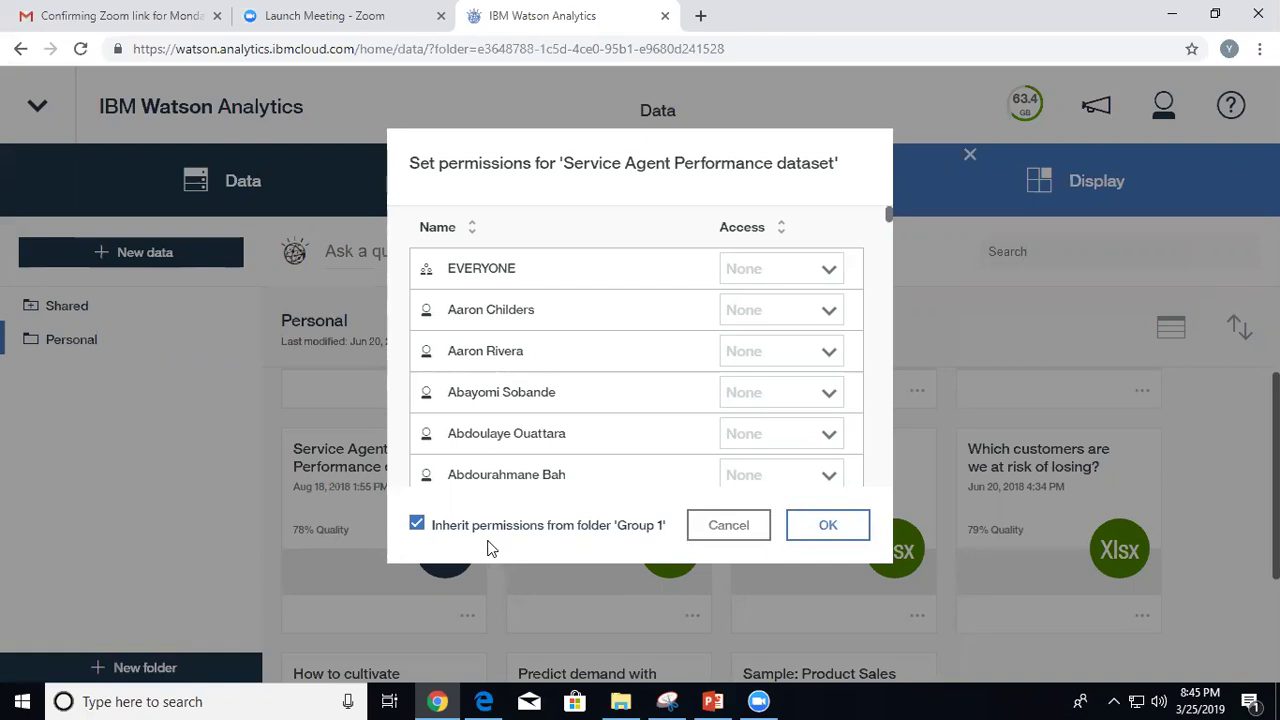
pyautogui.click(840, 526)
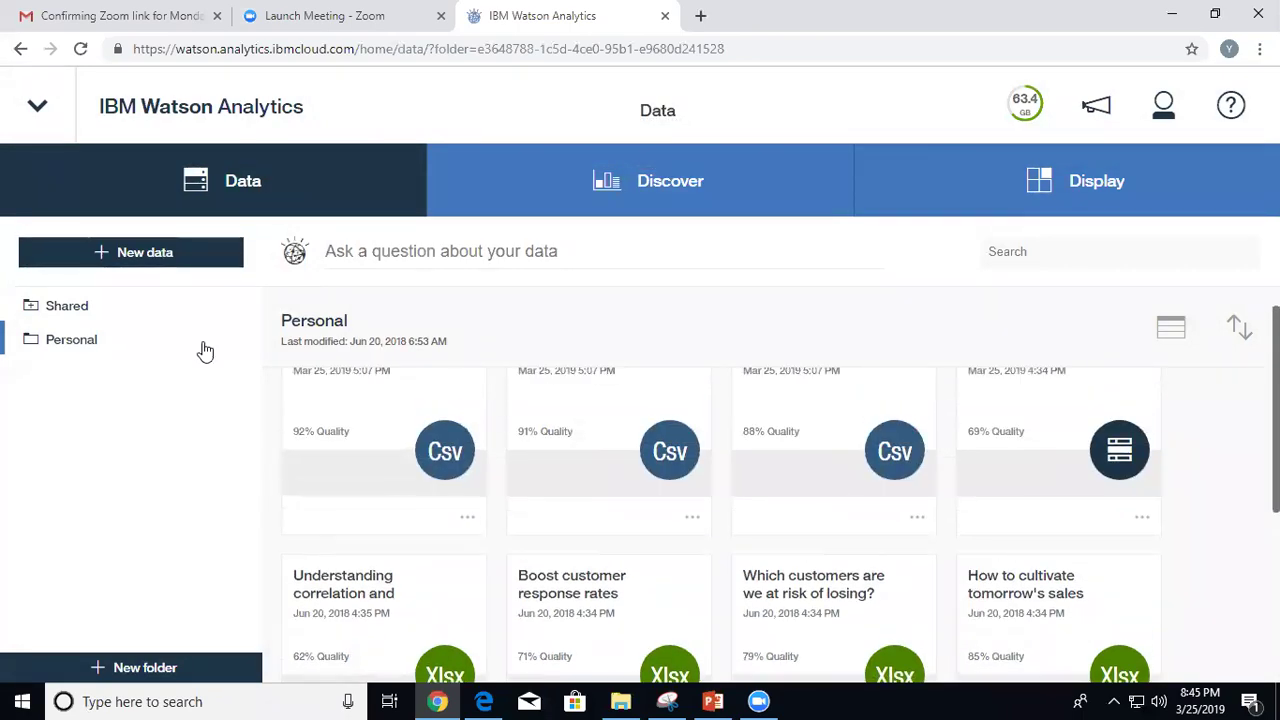
# Expand Shared and Spring 2019 DATA 610 XXXX and open Group 1 to check for the moved dataset.
pyautogui.click(31, 309)
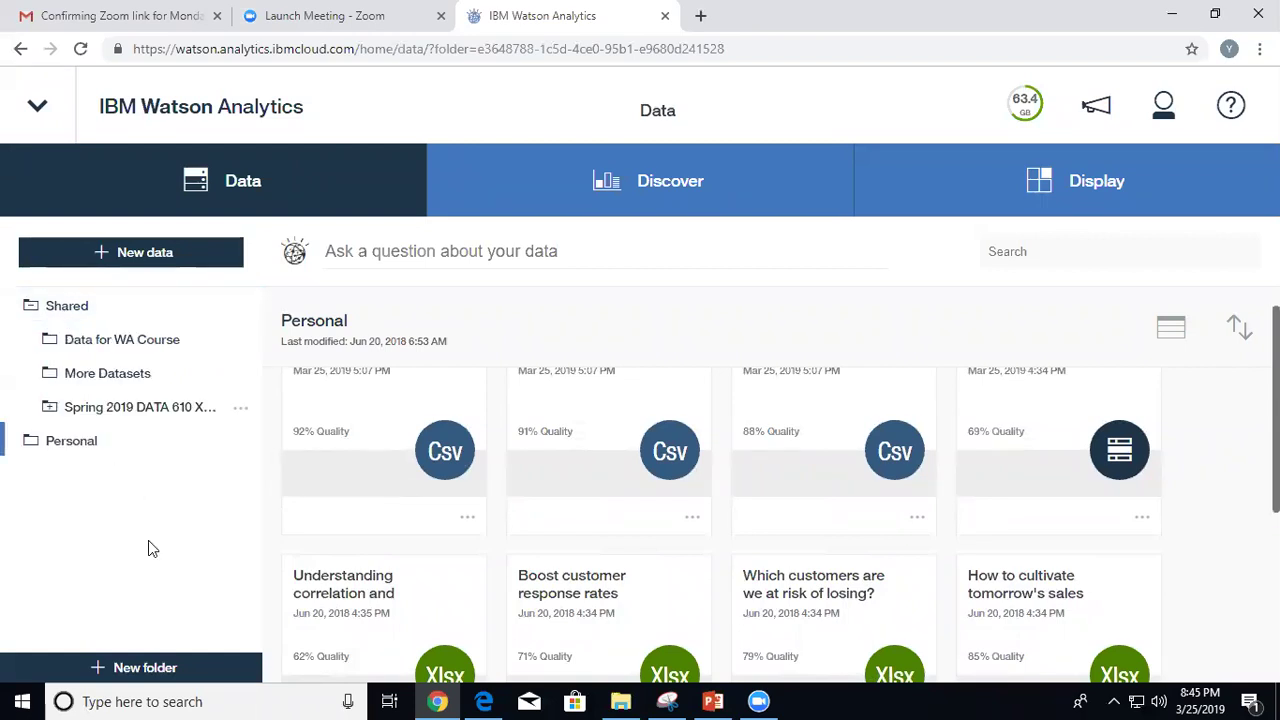
pyautogui.click(105, 408)
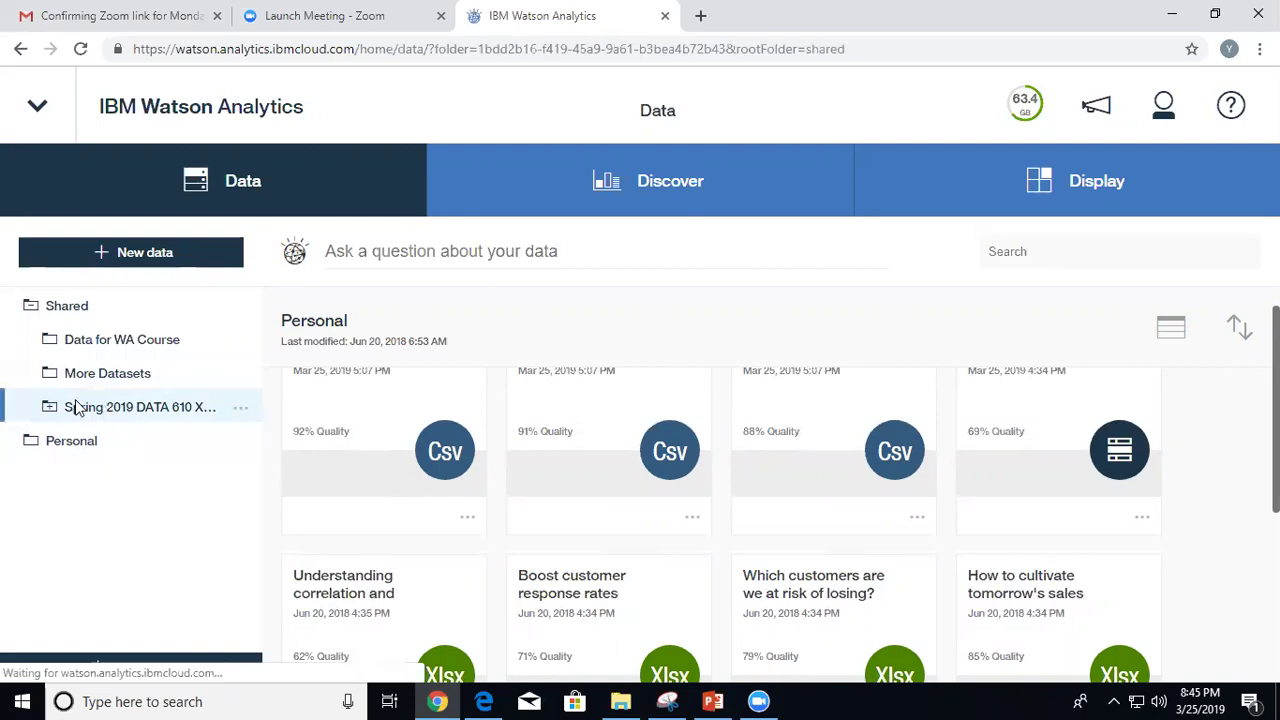
pyautogui.click(48, 524)
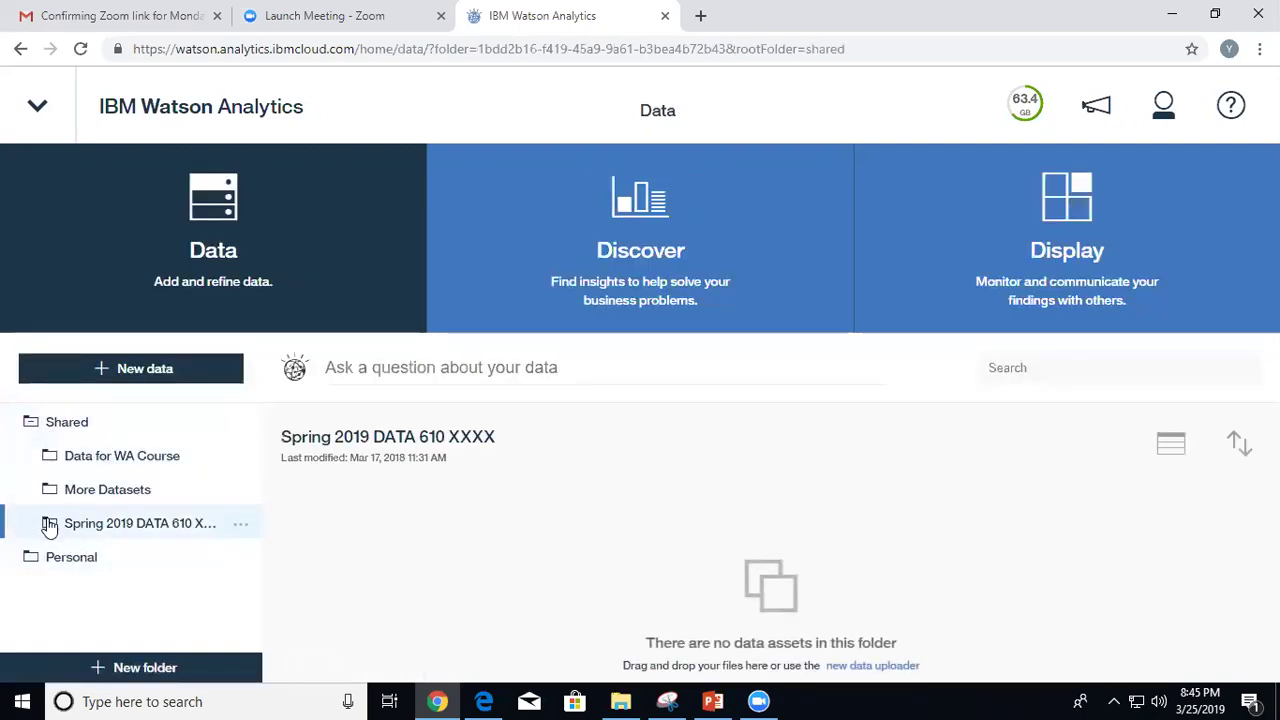
pyautogui.click(117, 563)
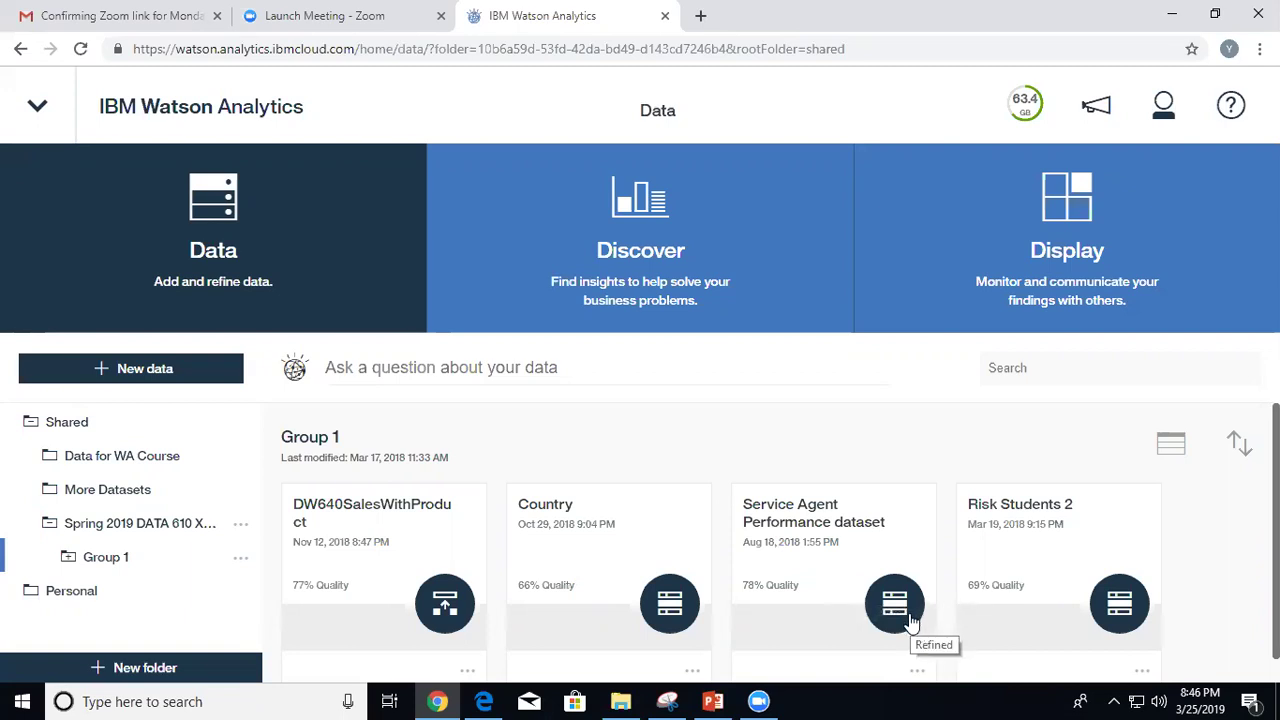
# Move the Service Agent Performance dataset from Group 1 back to the Personal folder and open that folder's datasets.
pyautogui.scroll(-1, 1174, 560)
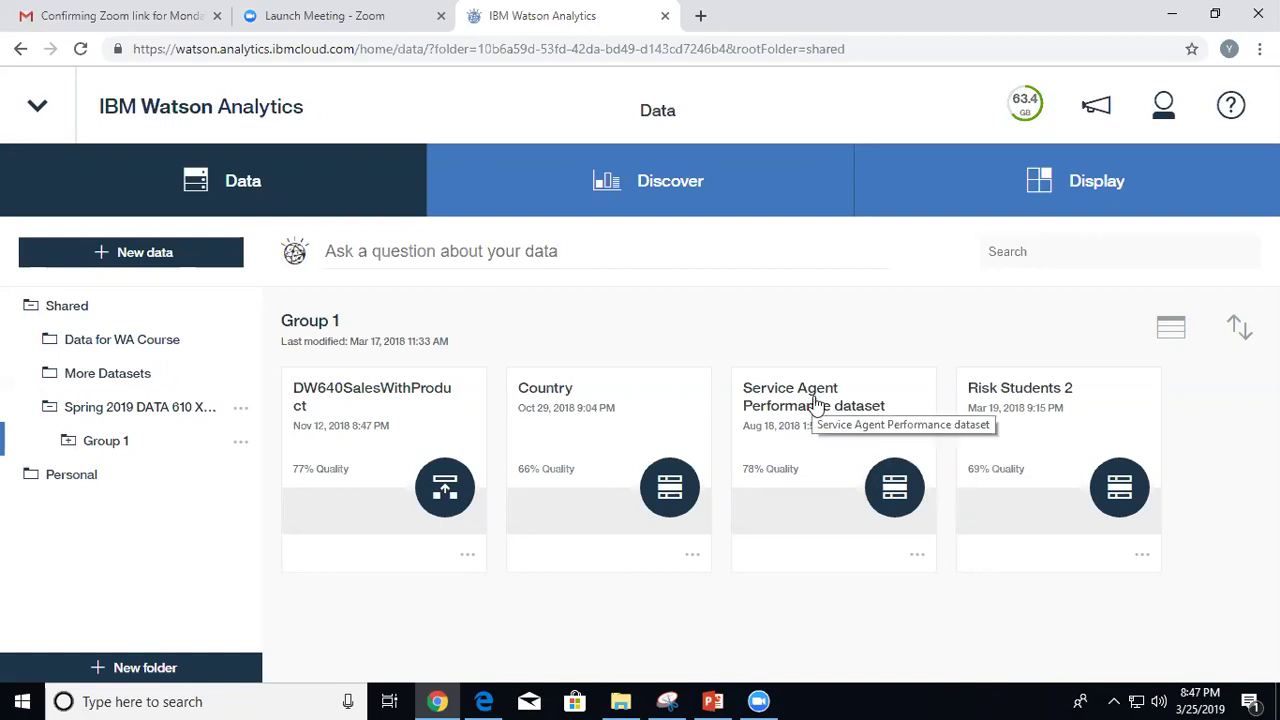
pyautogui.click(918, 556)
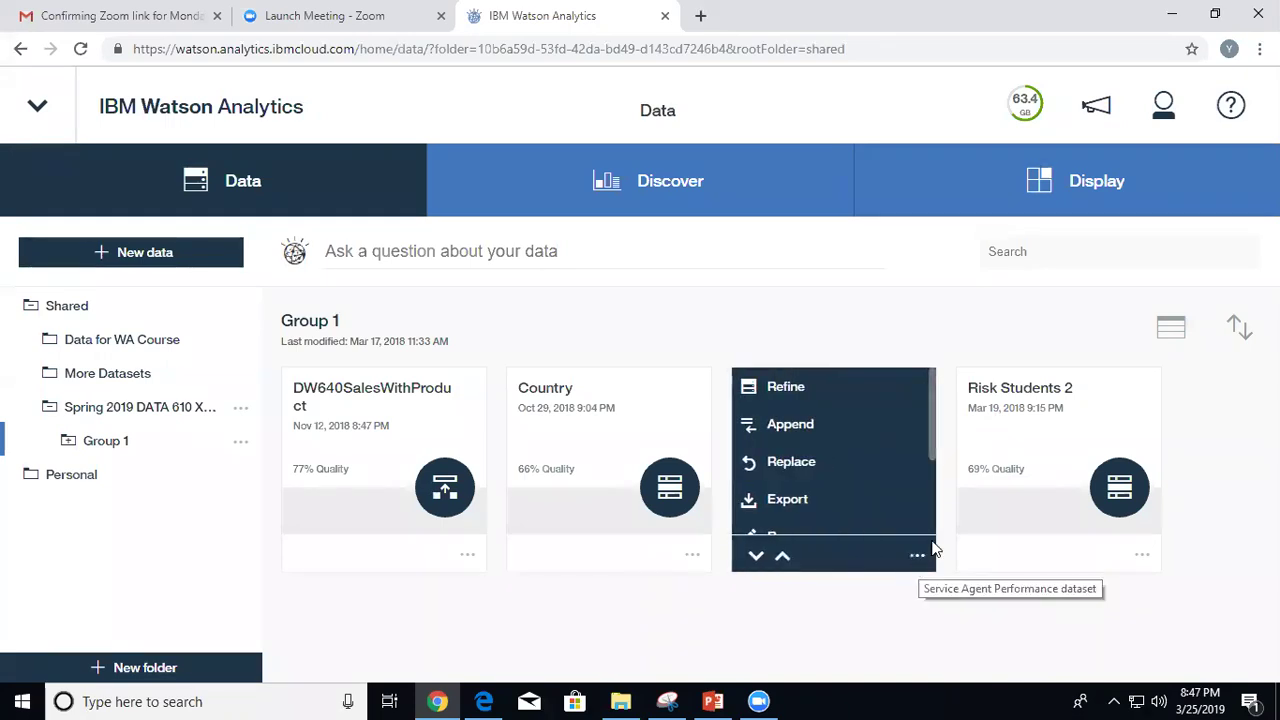
pyautogui.scroll(-2, 928, 439)
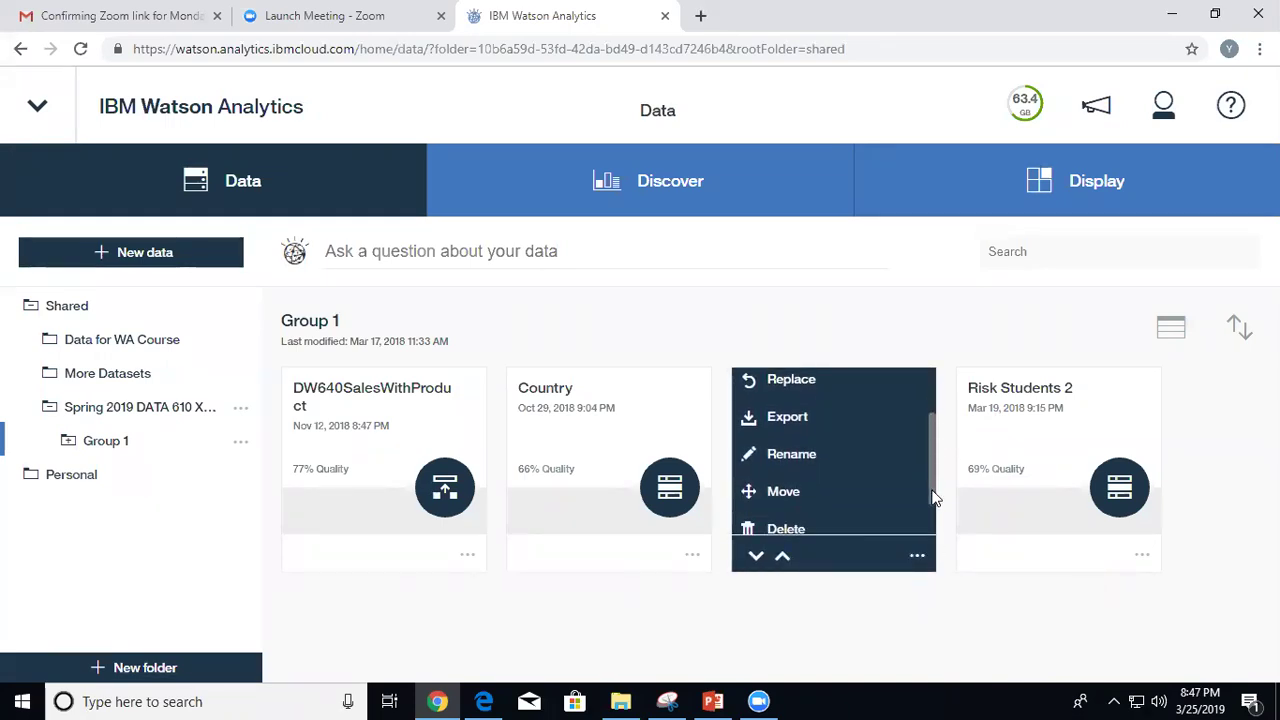
pyautogui.click(816, 485)
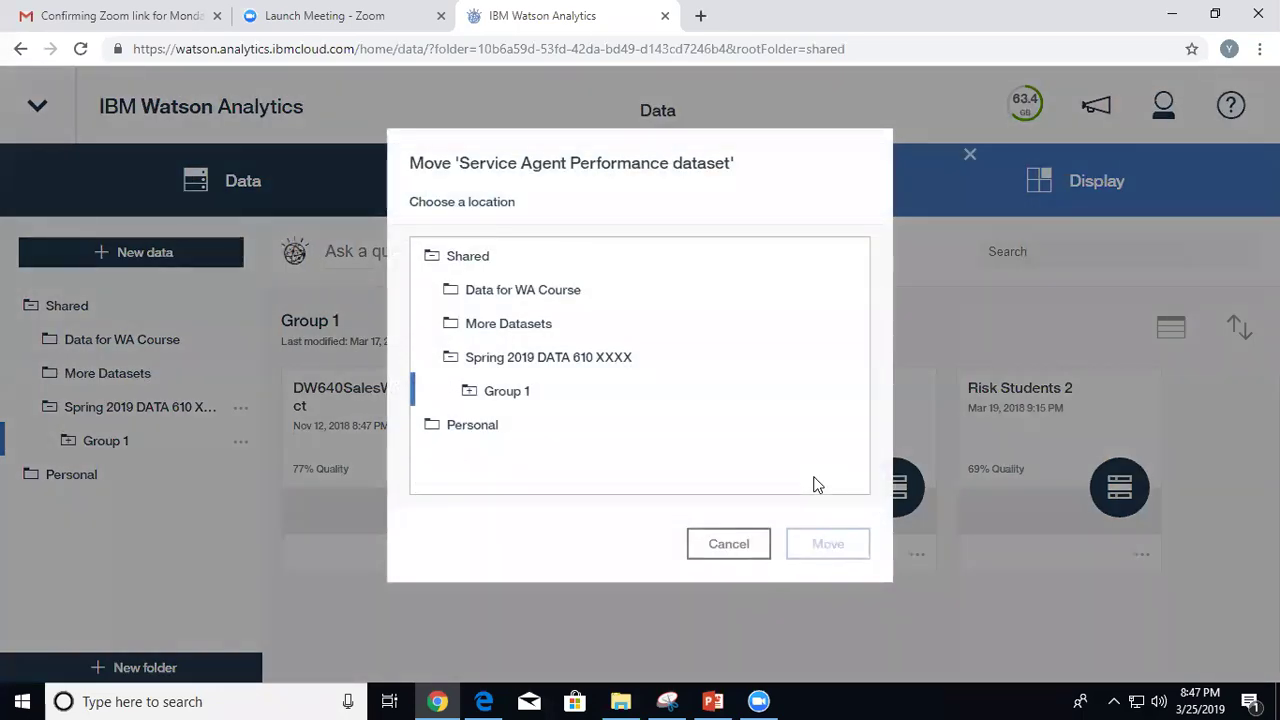
pyautogui.click(480, 426)
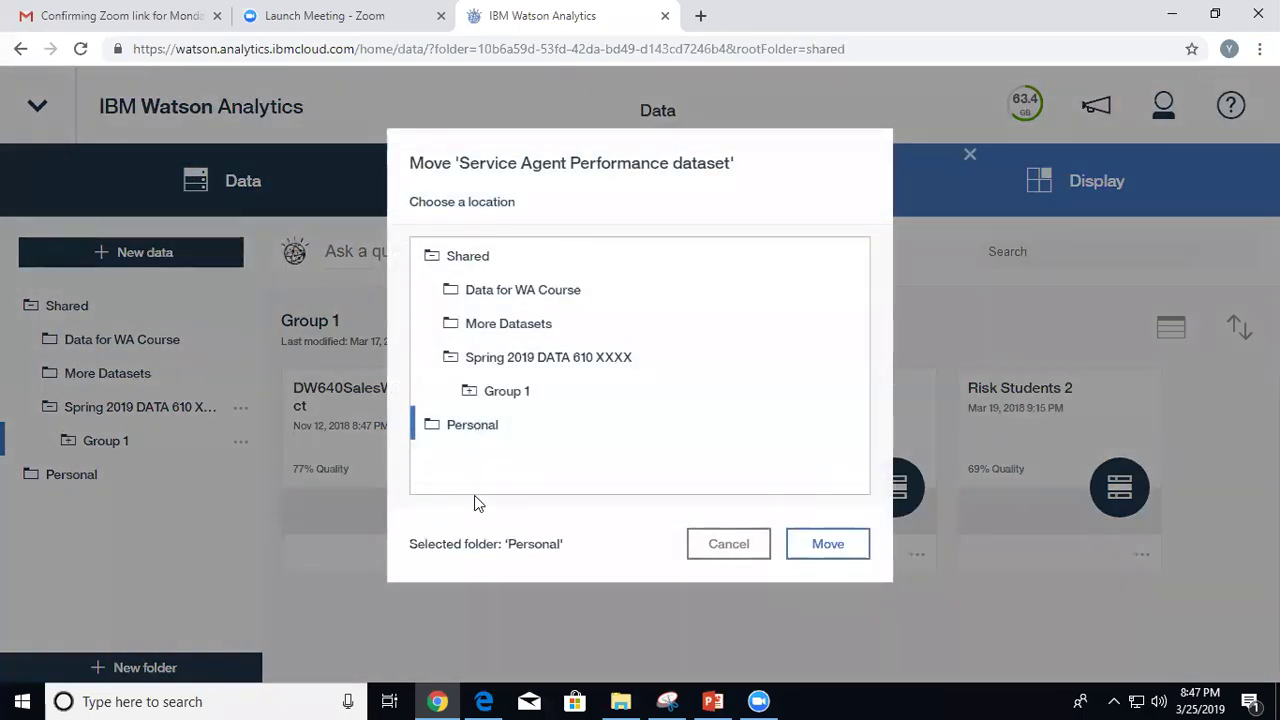
pyautogui.click(847, 546)
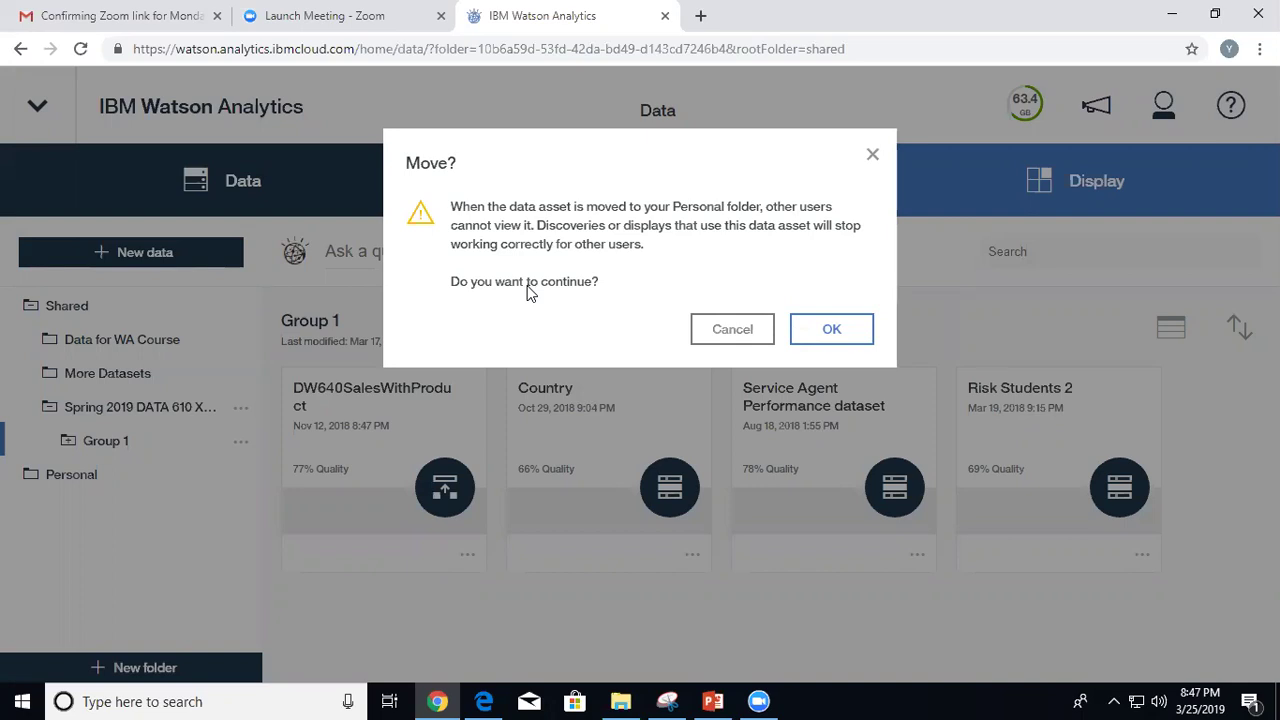
pyautogui.click(838, 338)
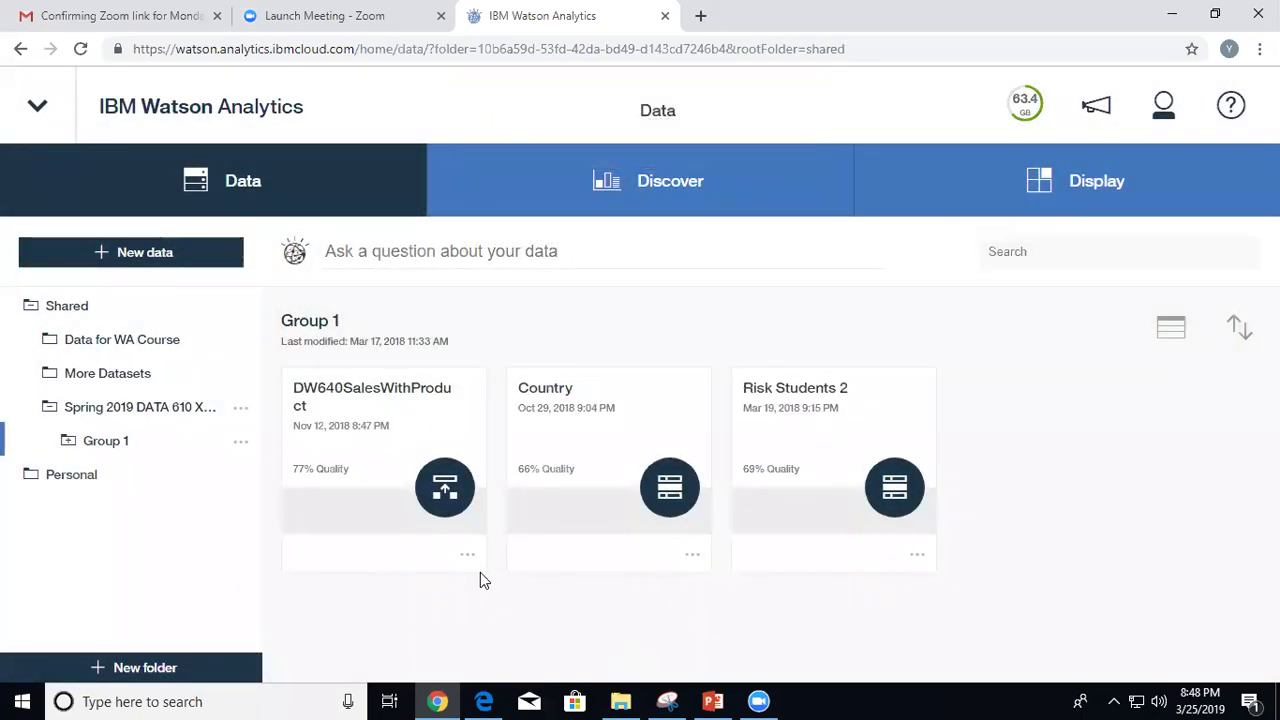
pyautogui.click(73, 488)
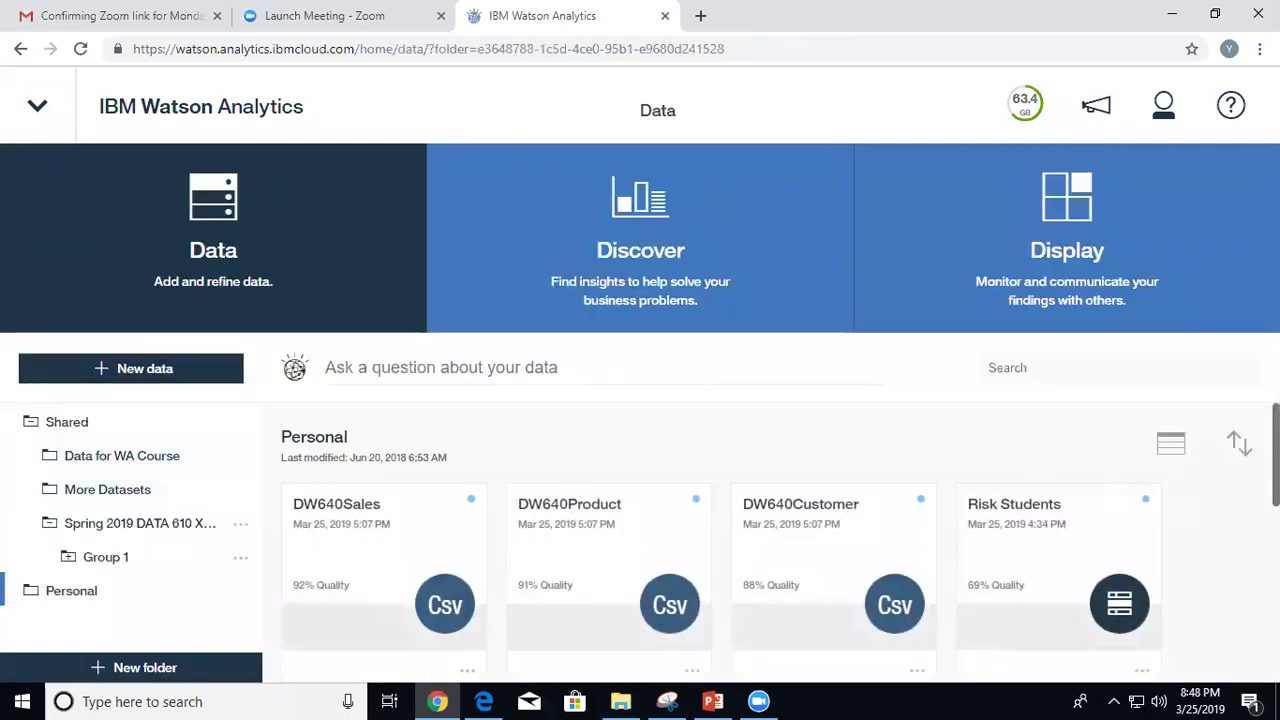
pyautogui.scroll(-3, 645, 229)
# Switch to the Discover section and open New discovery set from the Personal folder.
pyautogui.click(637, 186)
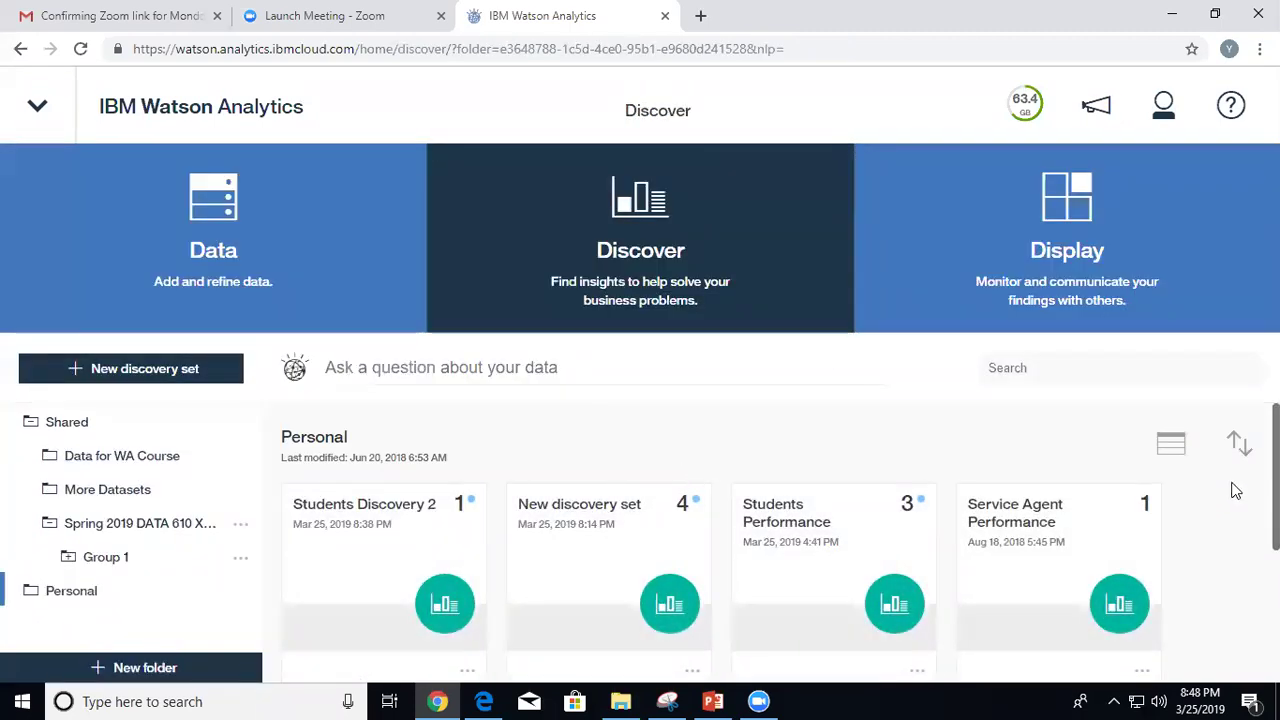
pyautogui.scroll(-2, 701, 456)
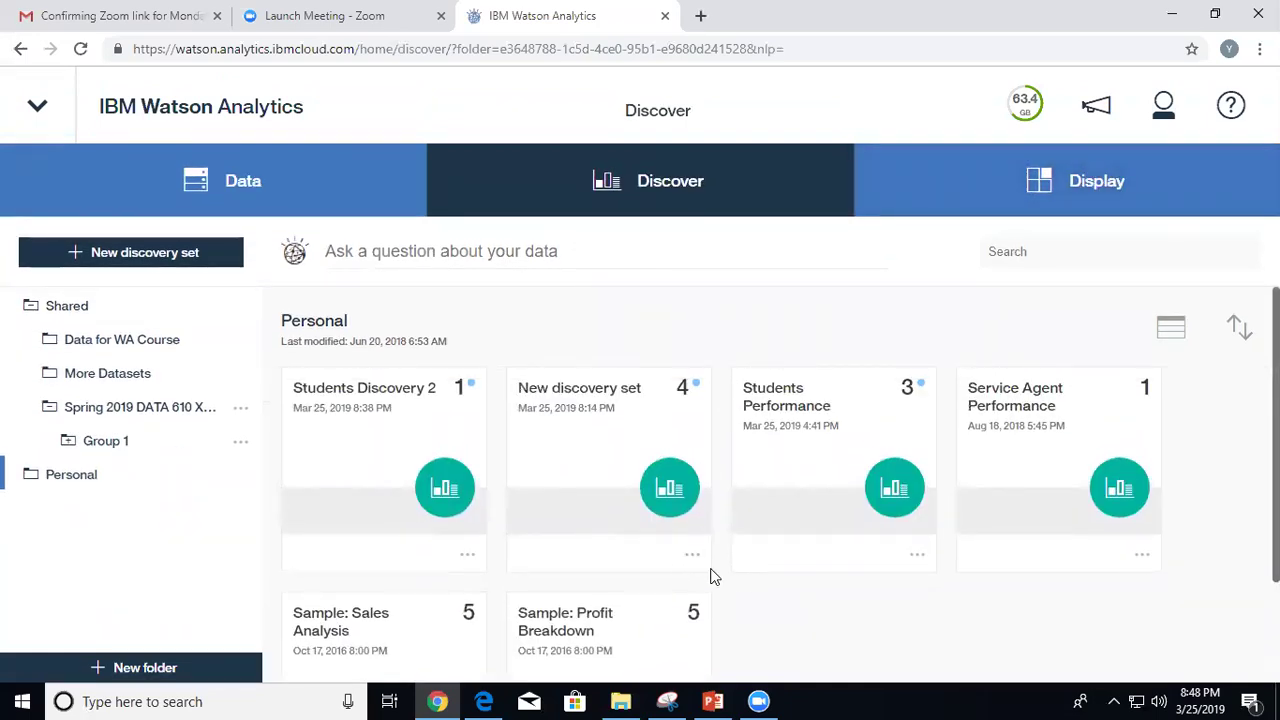
pyautogui.click(620, 495)
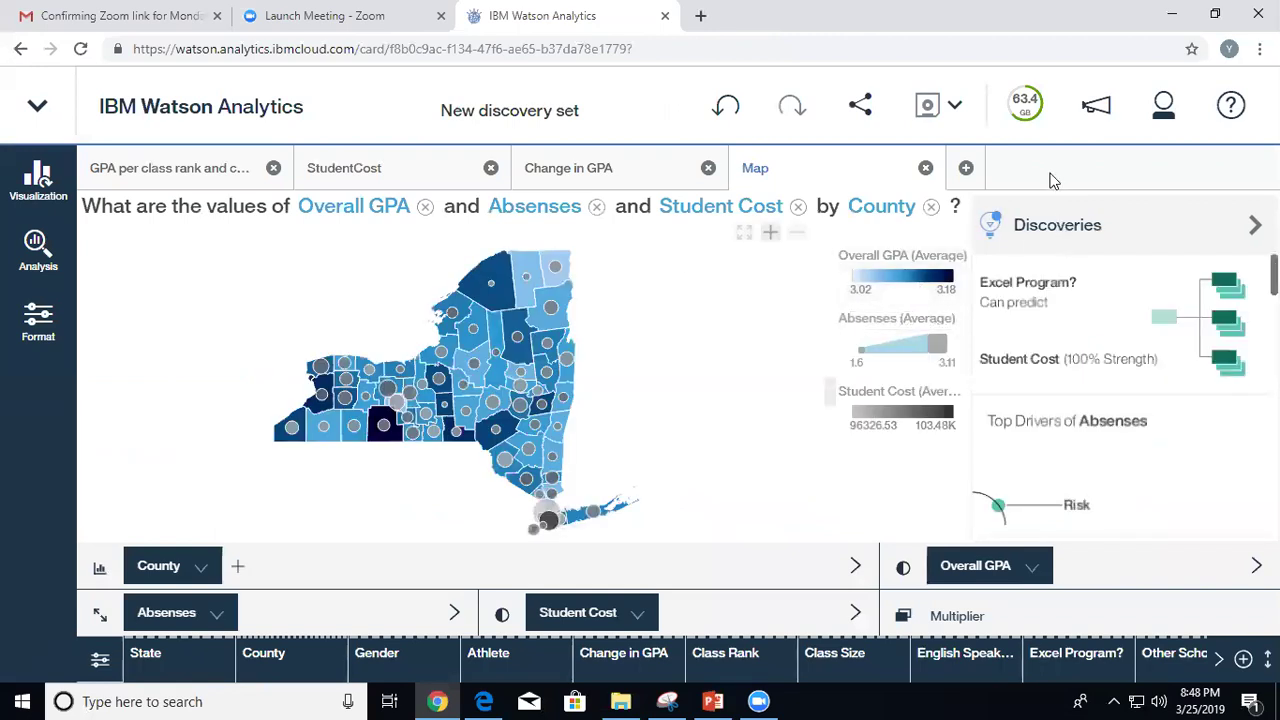
# Save a copy of New discovery set to Group 1 under Shared > Spring 2019 DATA 610 XXXX, inheriting that folder's permissions.
pyautogui.click(955, 108)
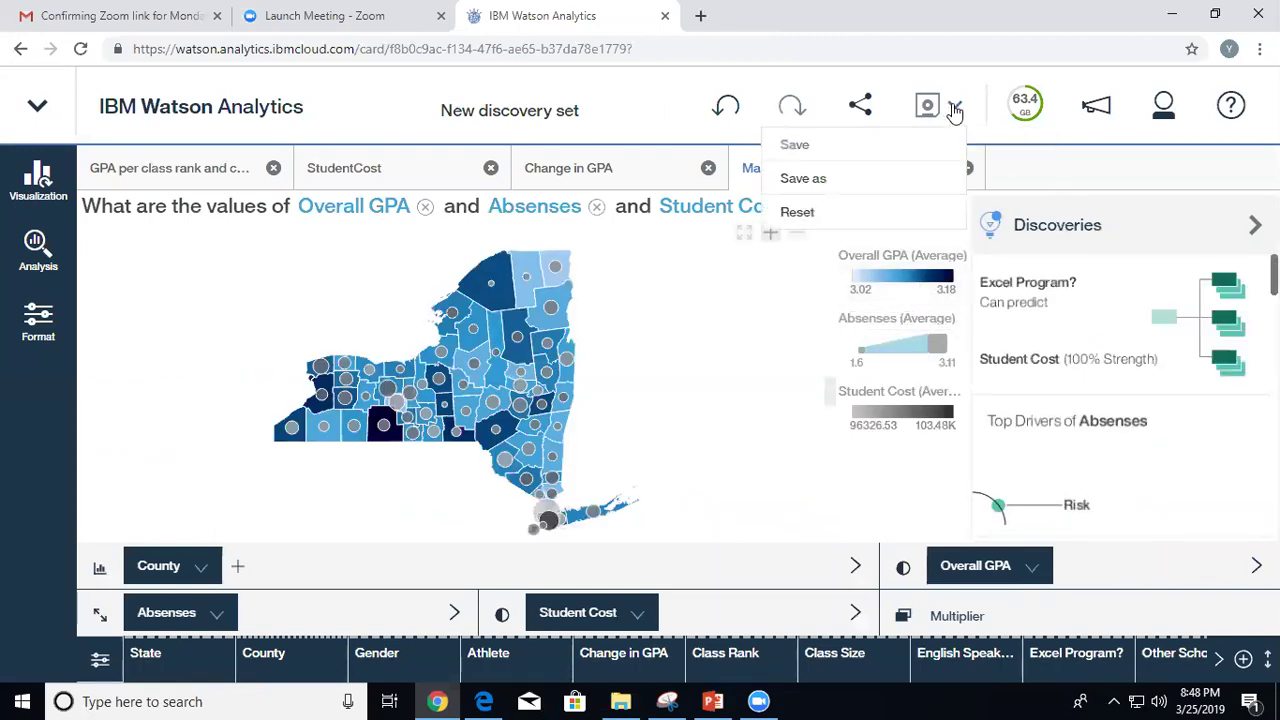
pyautogui.click(846, 186)
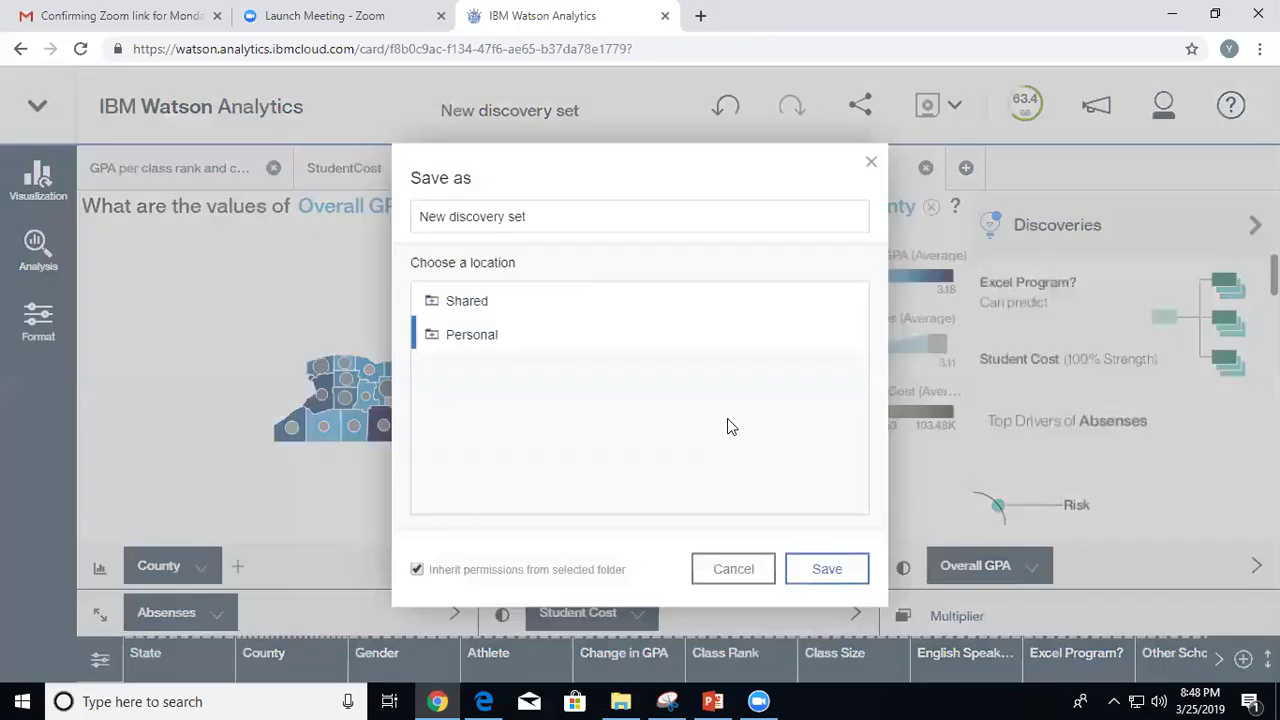
pyautogui.click(432, 301)
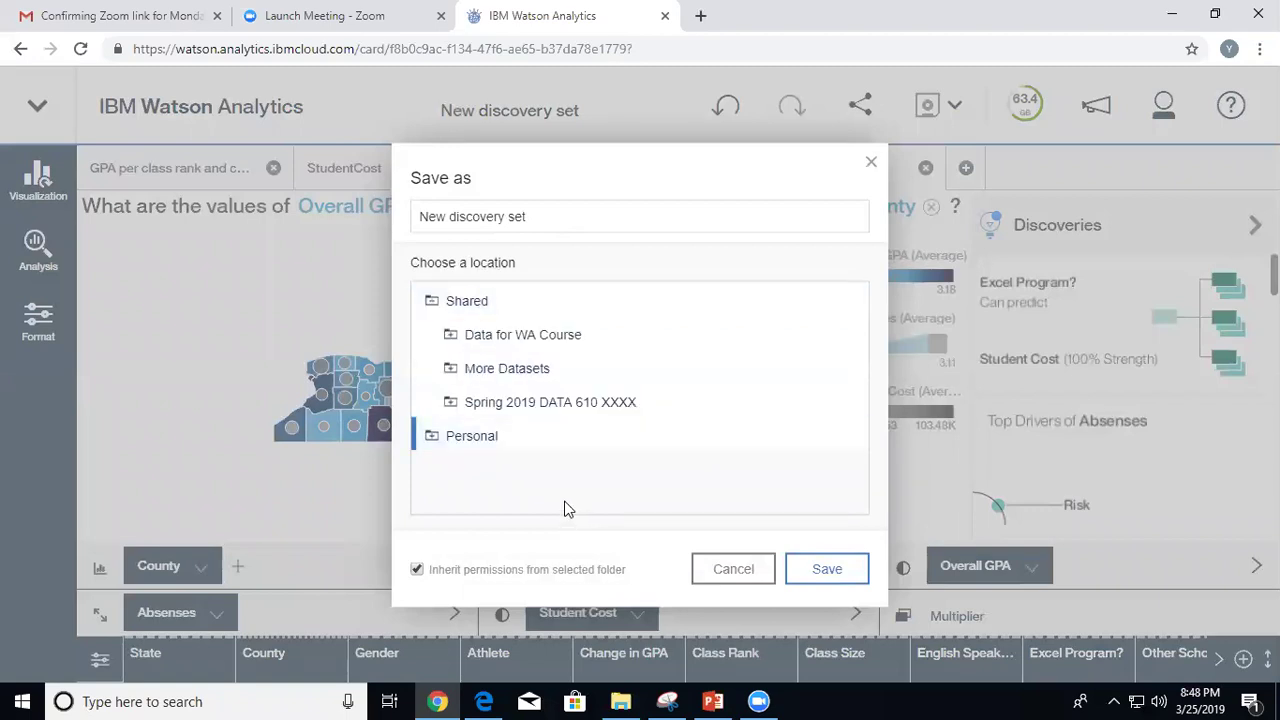
pyautogui.click(470, 405)
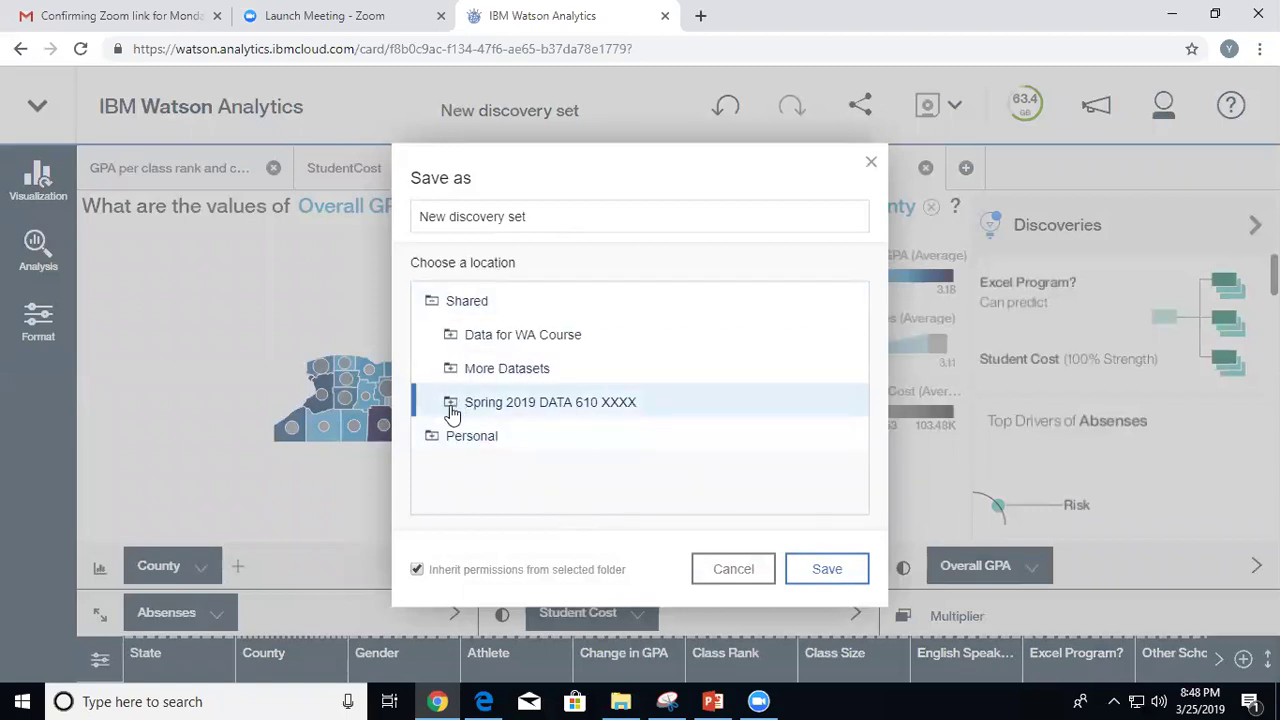
pyautogui.click(451, 406)
pyautogui.click(518, 441)
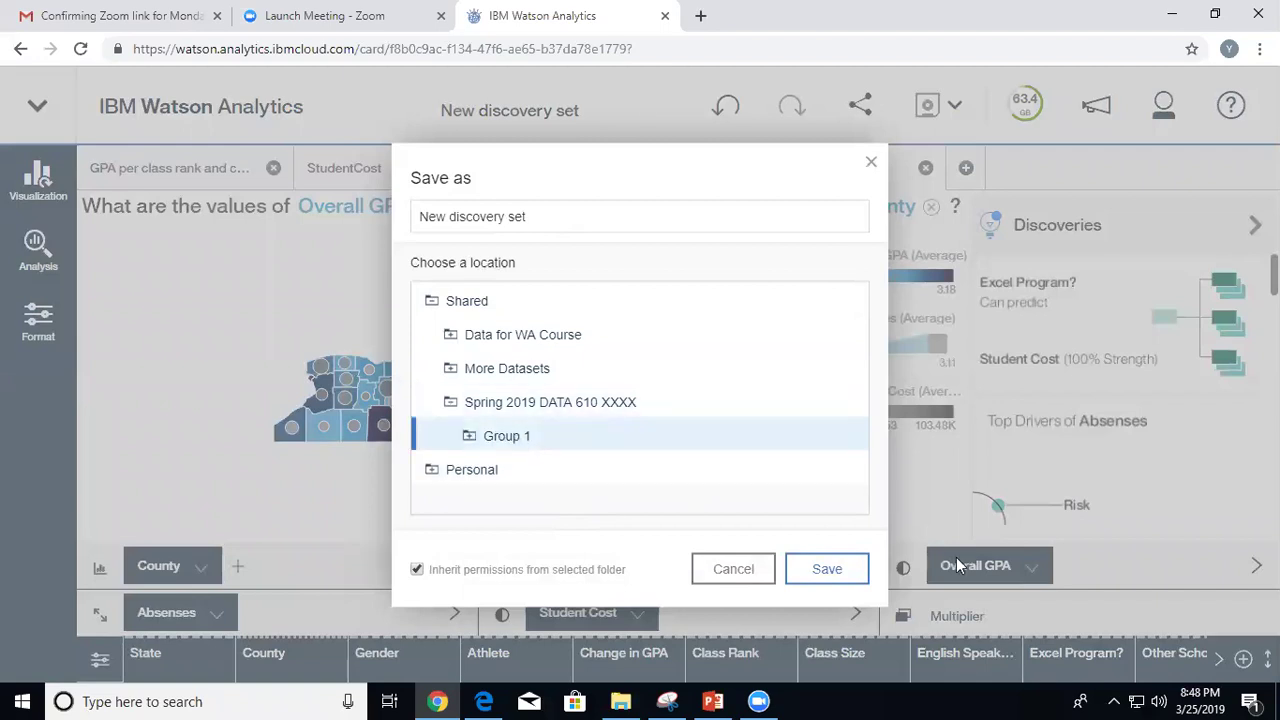
pyautogui.click(840, 568)
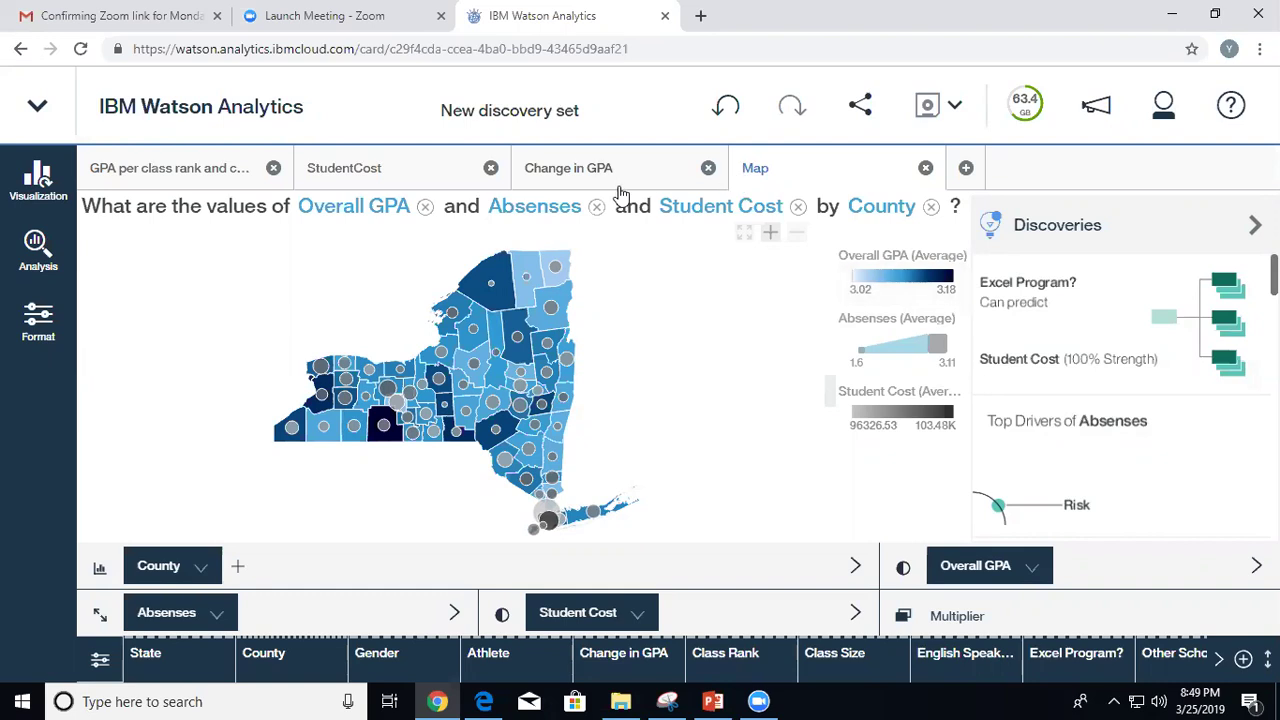
# Return to the Discover overview and open Group 1 under Shared > Spring 2019 DATA 610 XXXX to check for the saved discovery set.
pyautogui.click(958, 106)
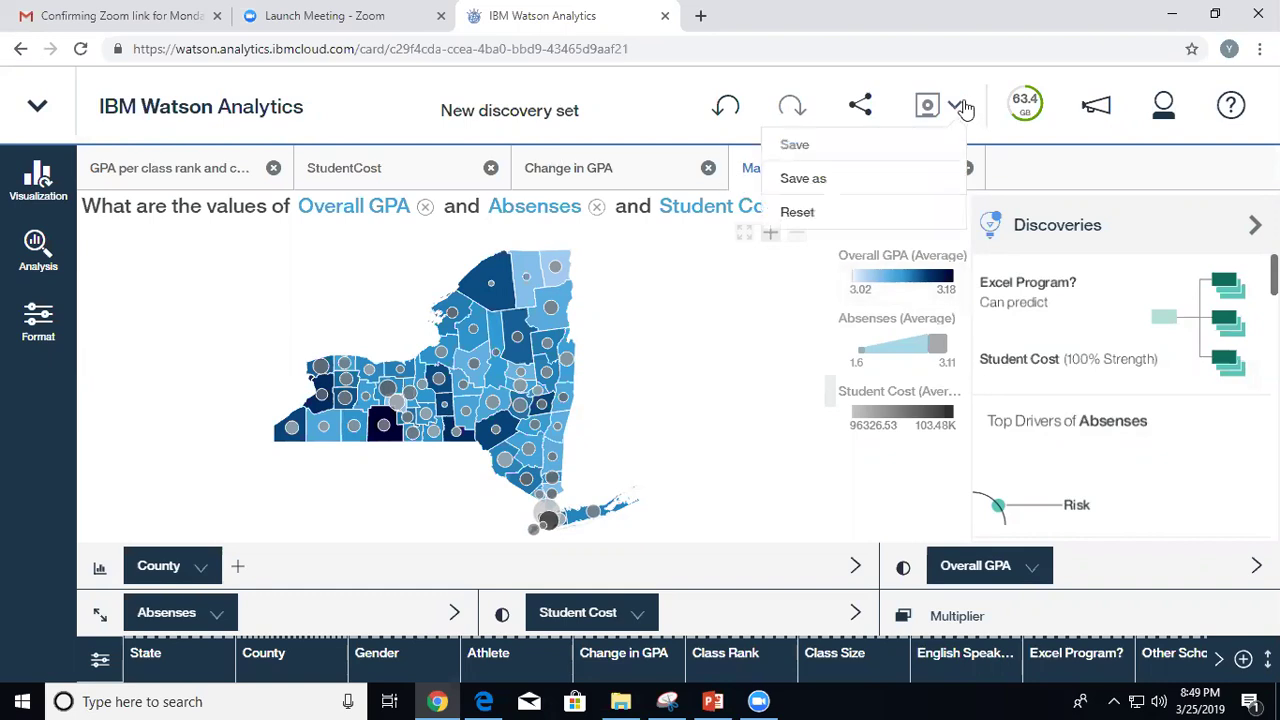
pyautogui.click(37, 112)
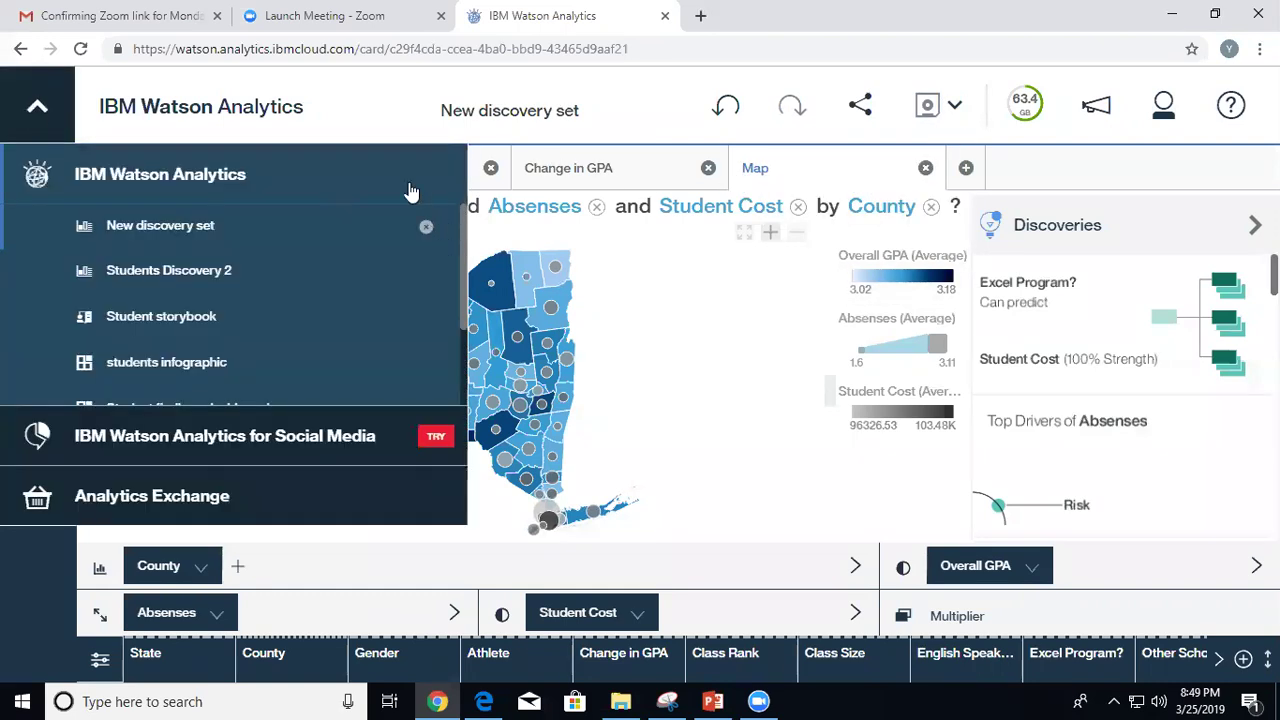
pyautogui.click(426, 271)
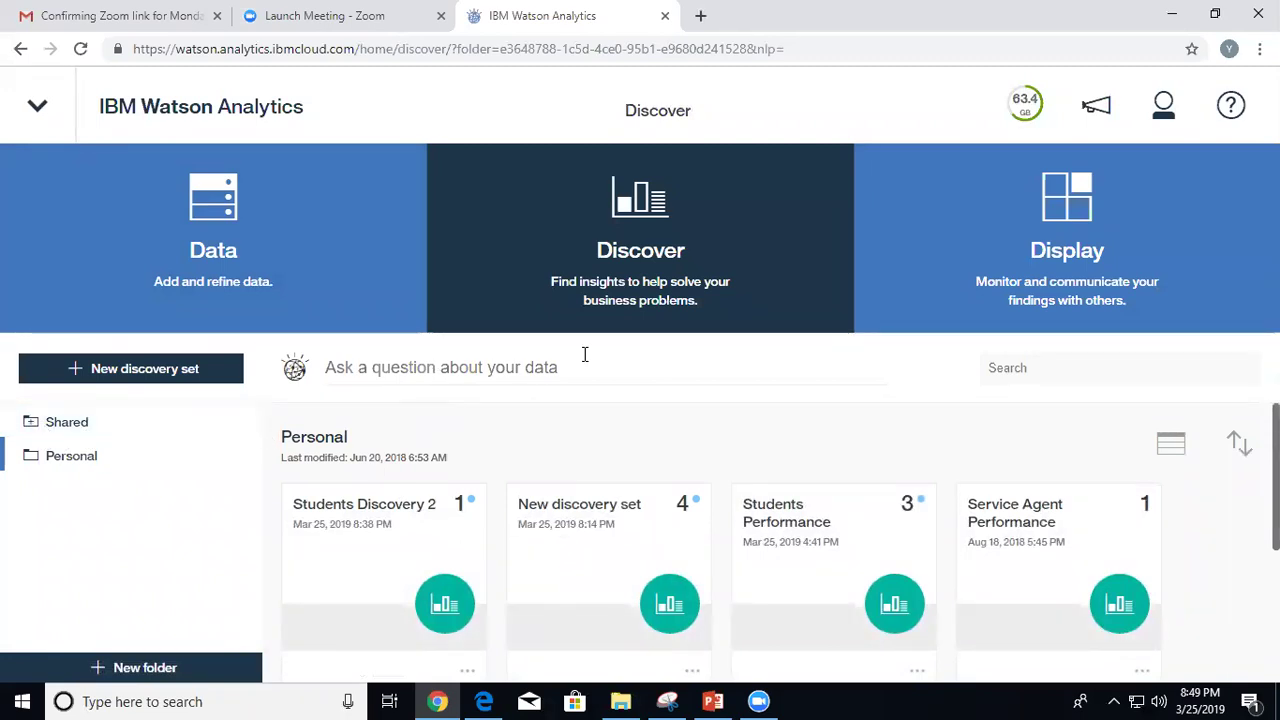
pyautogui.click(31, 424)
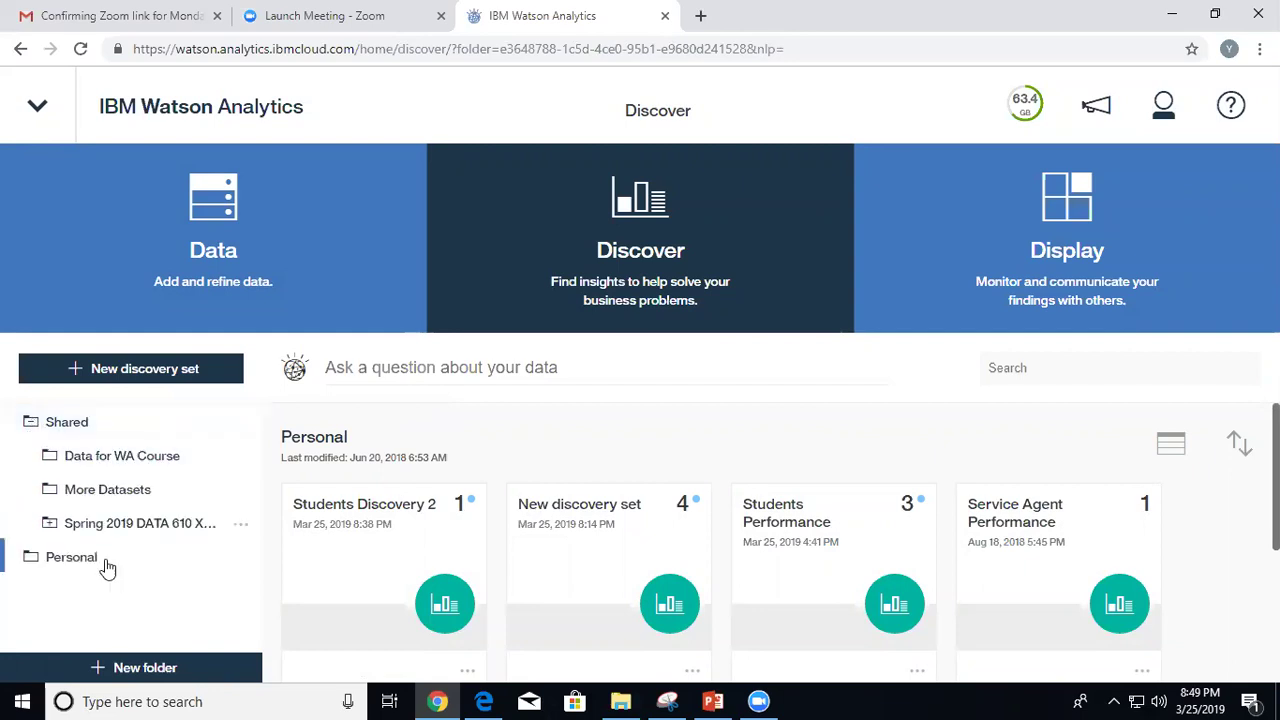
pyautogui.click(50, 533)
pyautogui.click(95, 559)
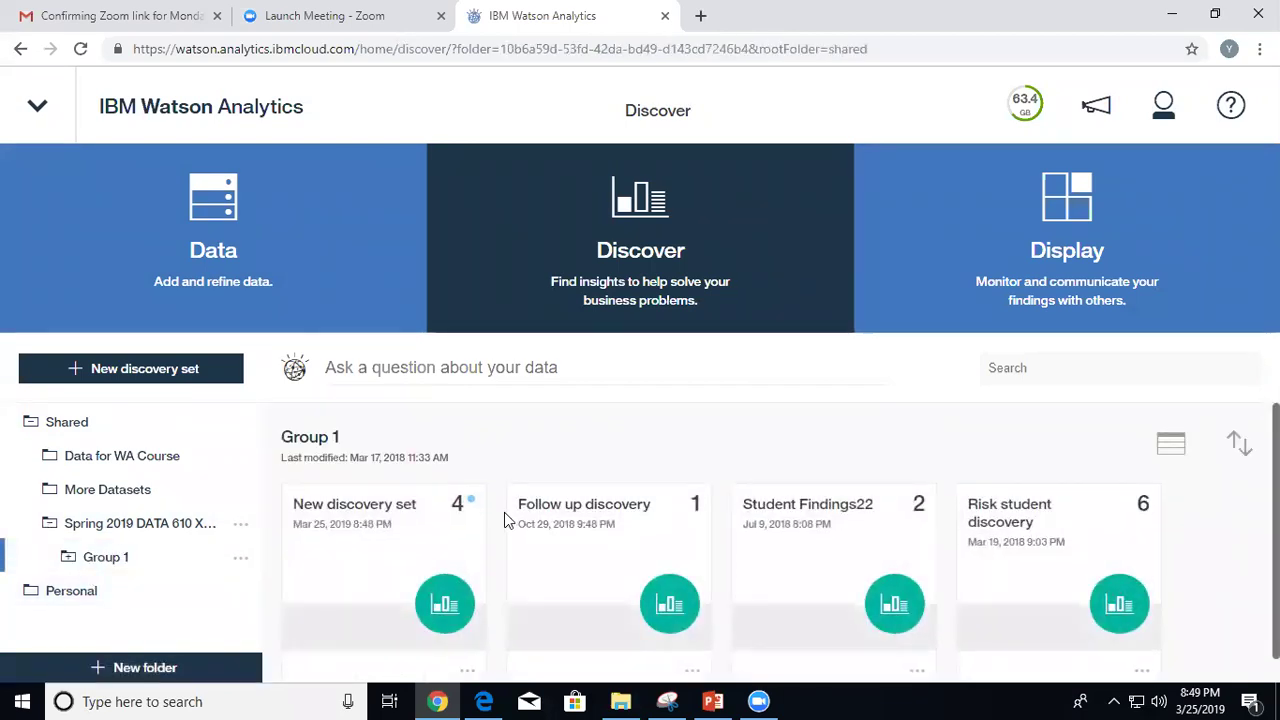
# Expand Group 1 in the Data section and compare the data assets and displays in the Storybook Missing Displays and Data folder.
pyautogui.click(309, 251)
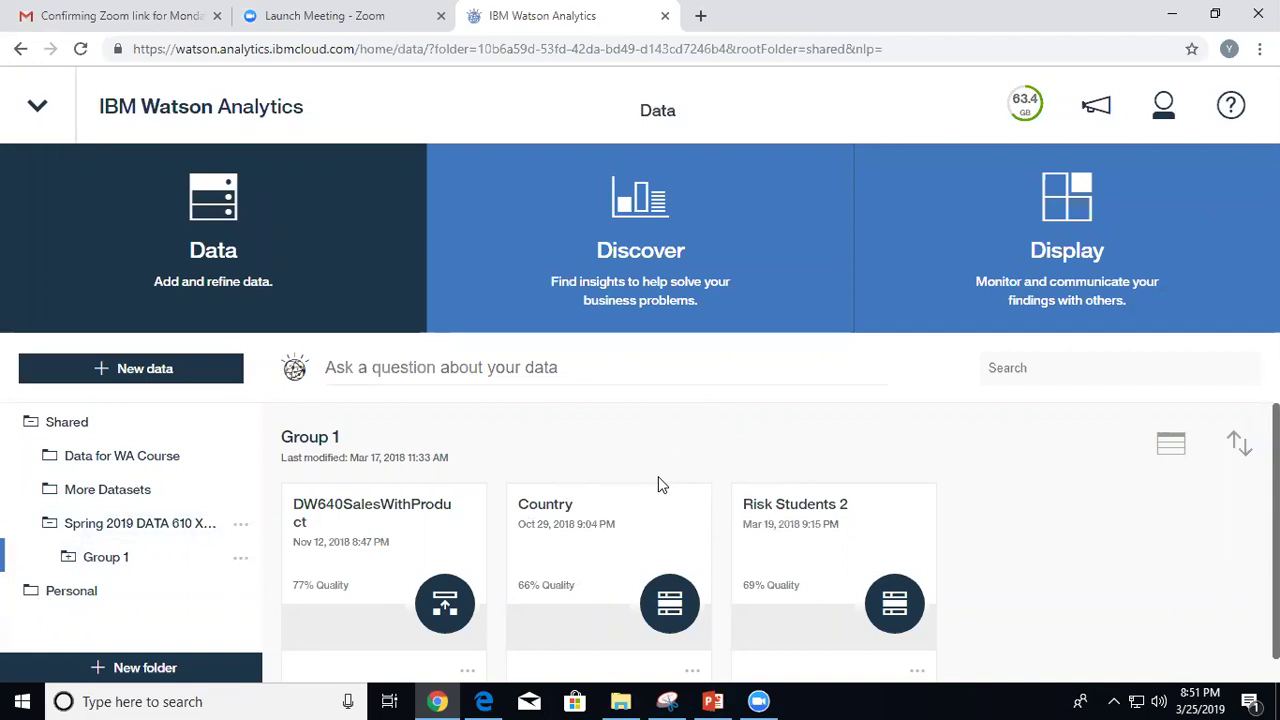
pyautogui.click(69, 562)
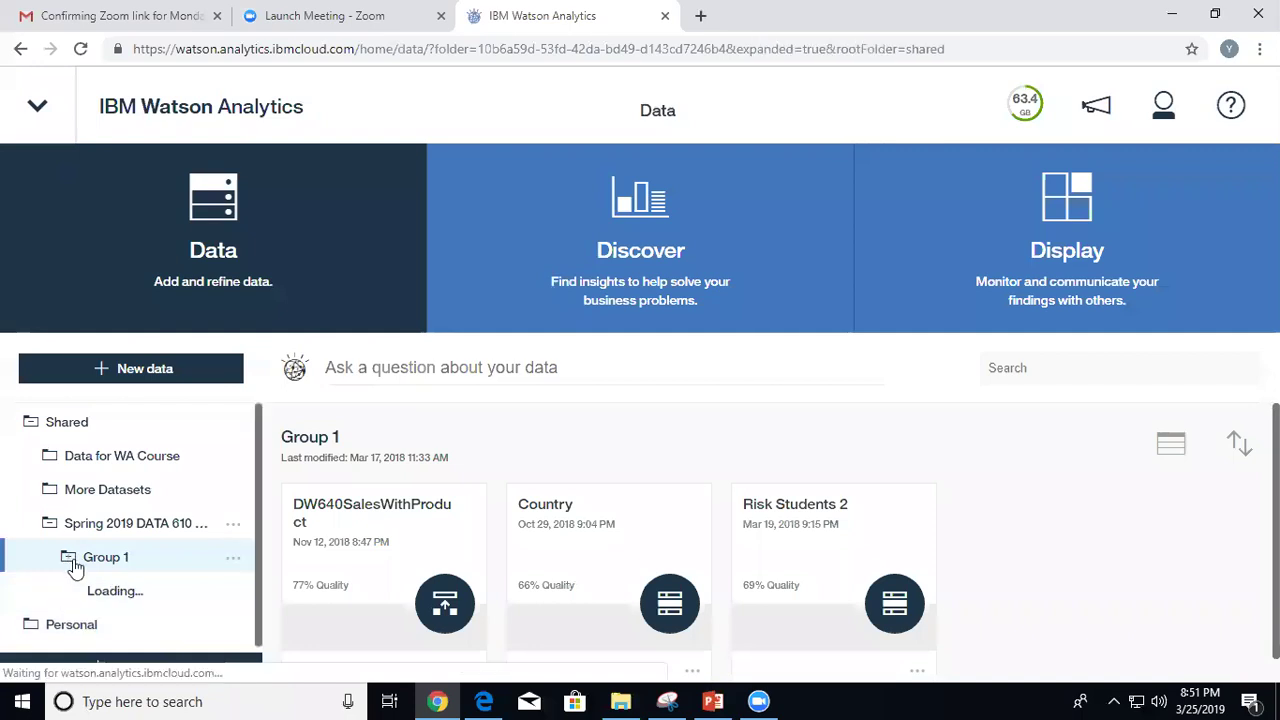
pyautogui.scroll(-1, 250, 500)
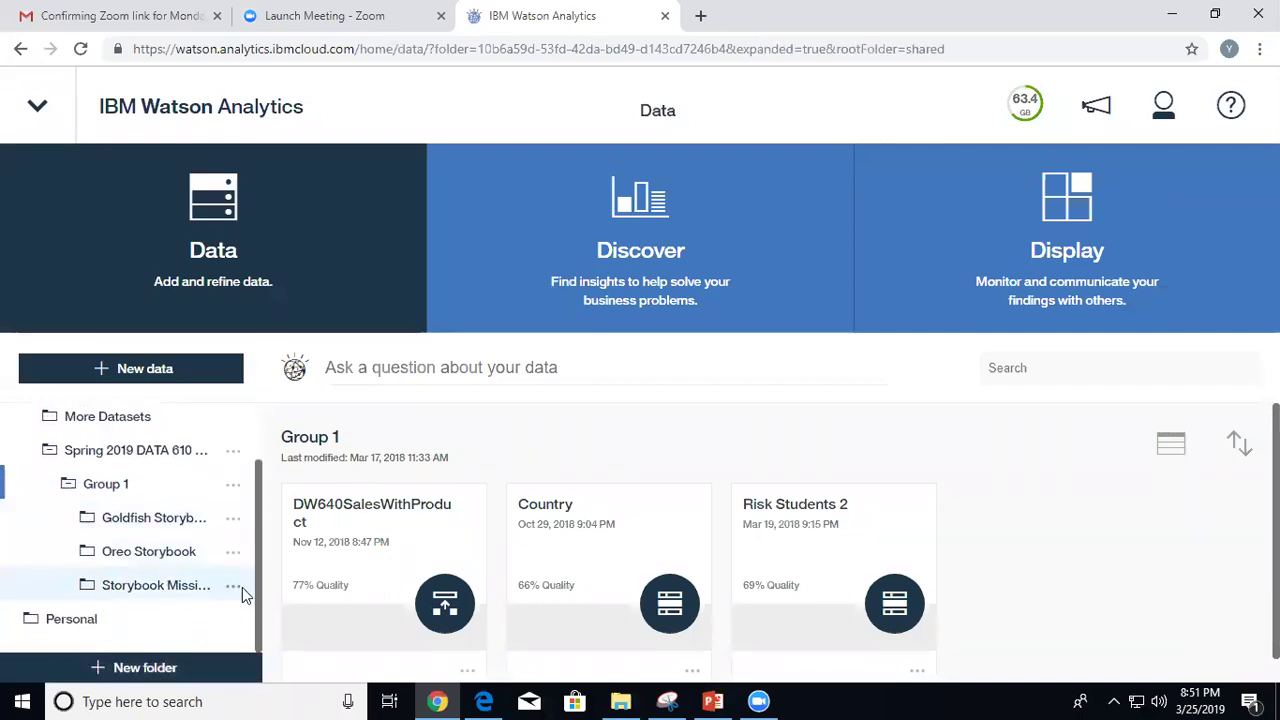
pyautogui.click(148, 594)
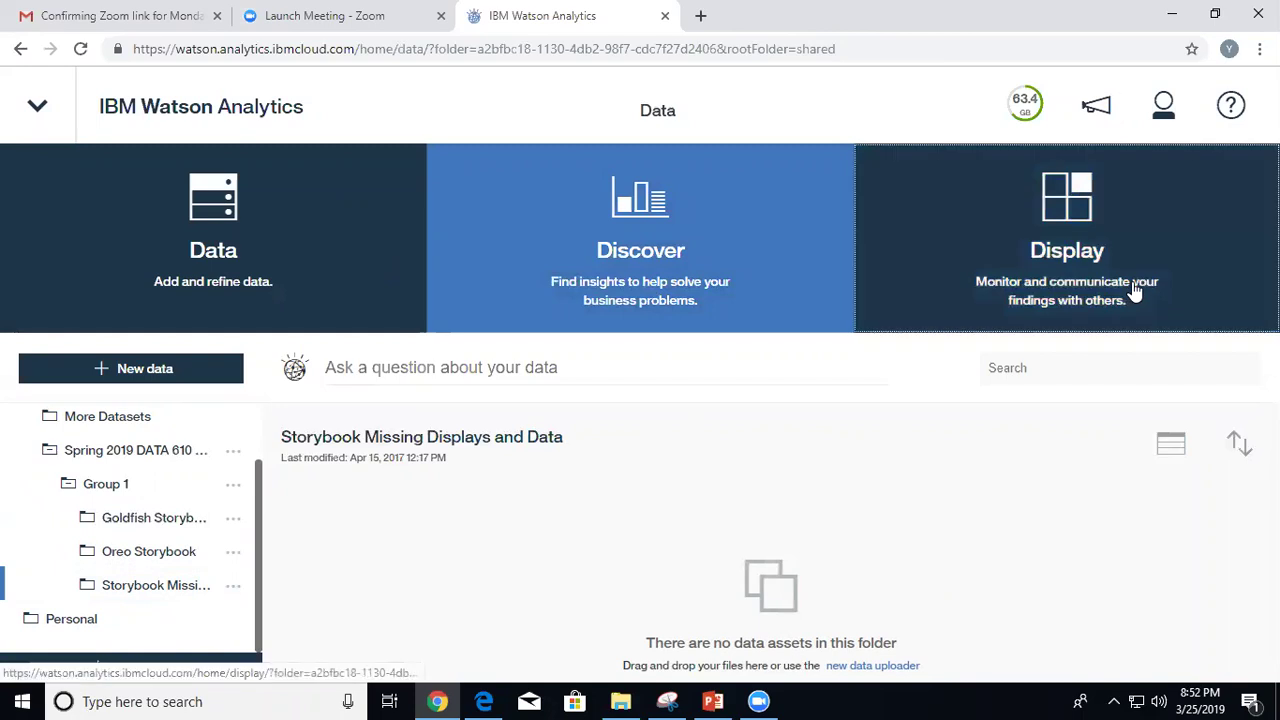
pyautogui.click(1134, 290)
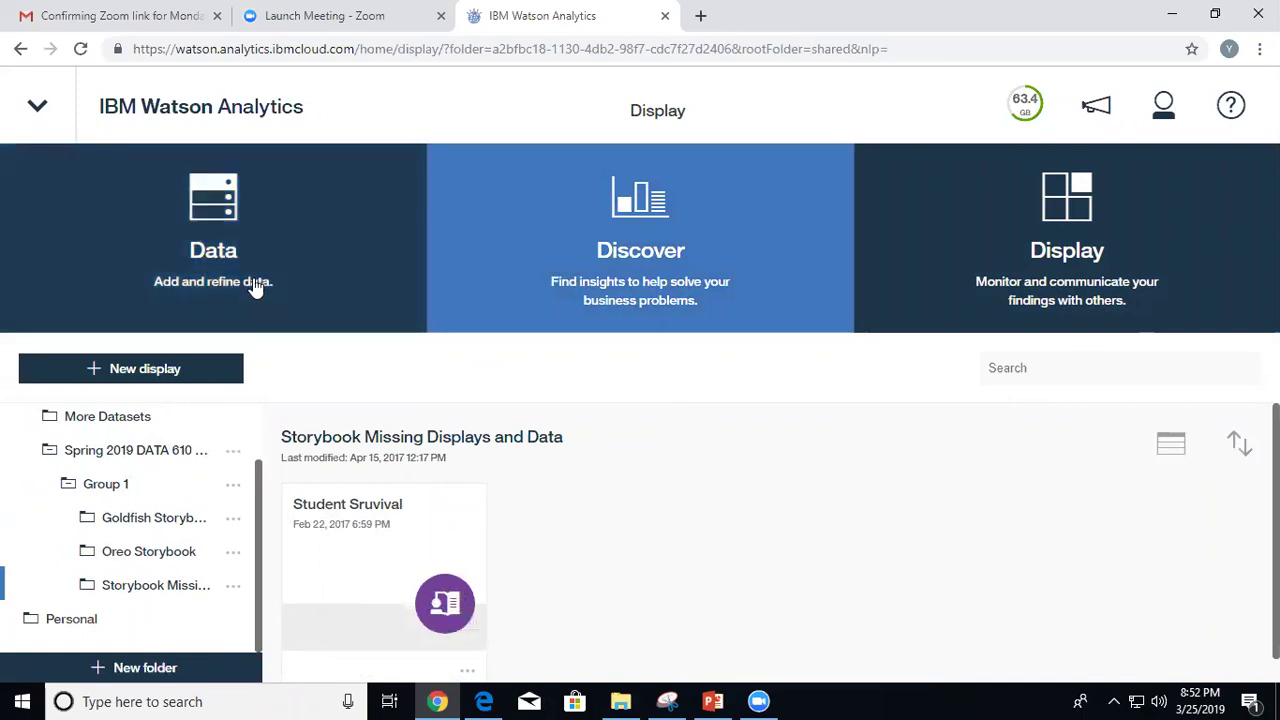
pyautogui.click(260, 300)
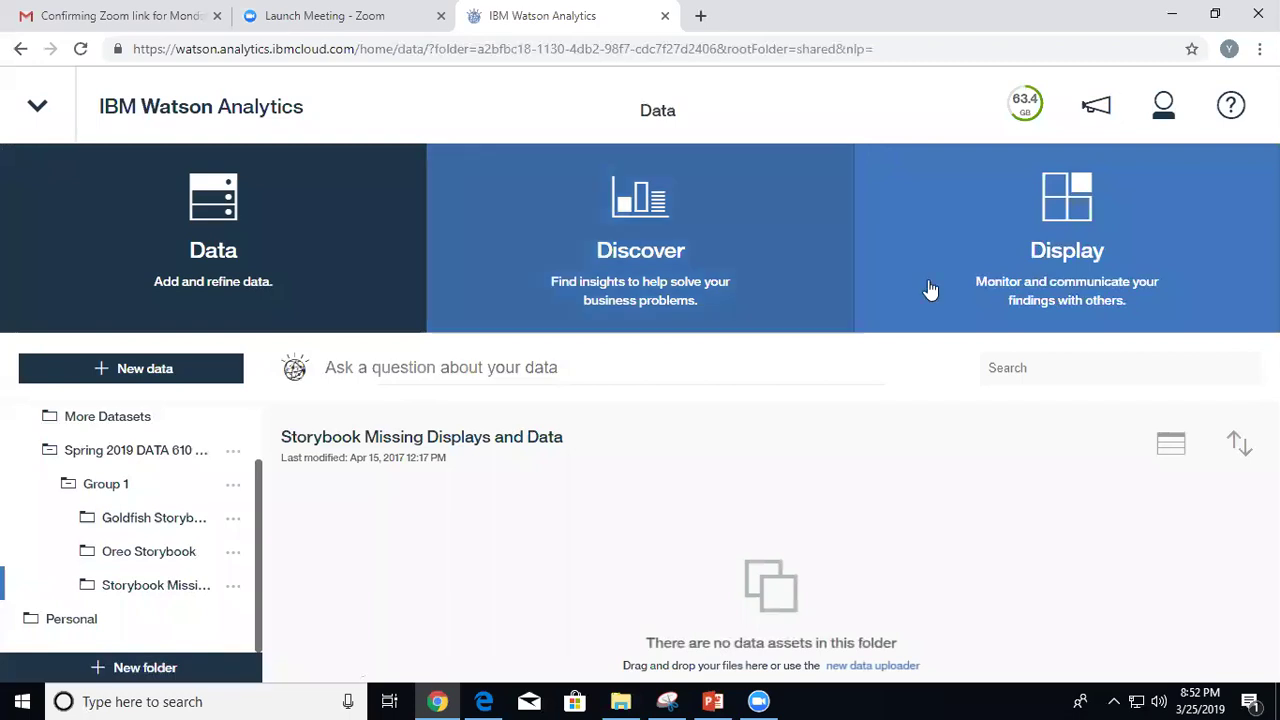
pyautogui.click(1022, 258)
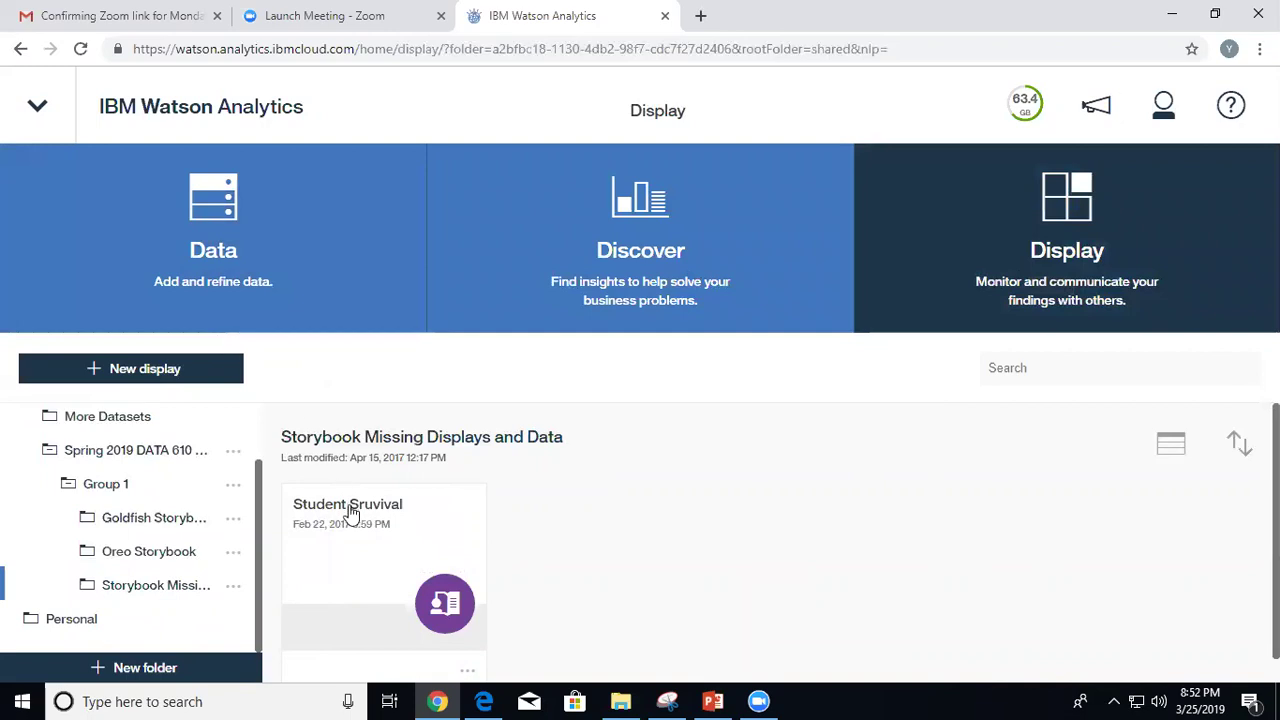
# Open the Student Sruvival storybook, review its top findings, and inspect the AcademicFailureDashboard finding and its data assets.
pyautogui.click(342, 563)
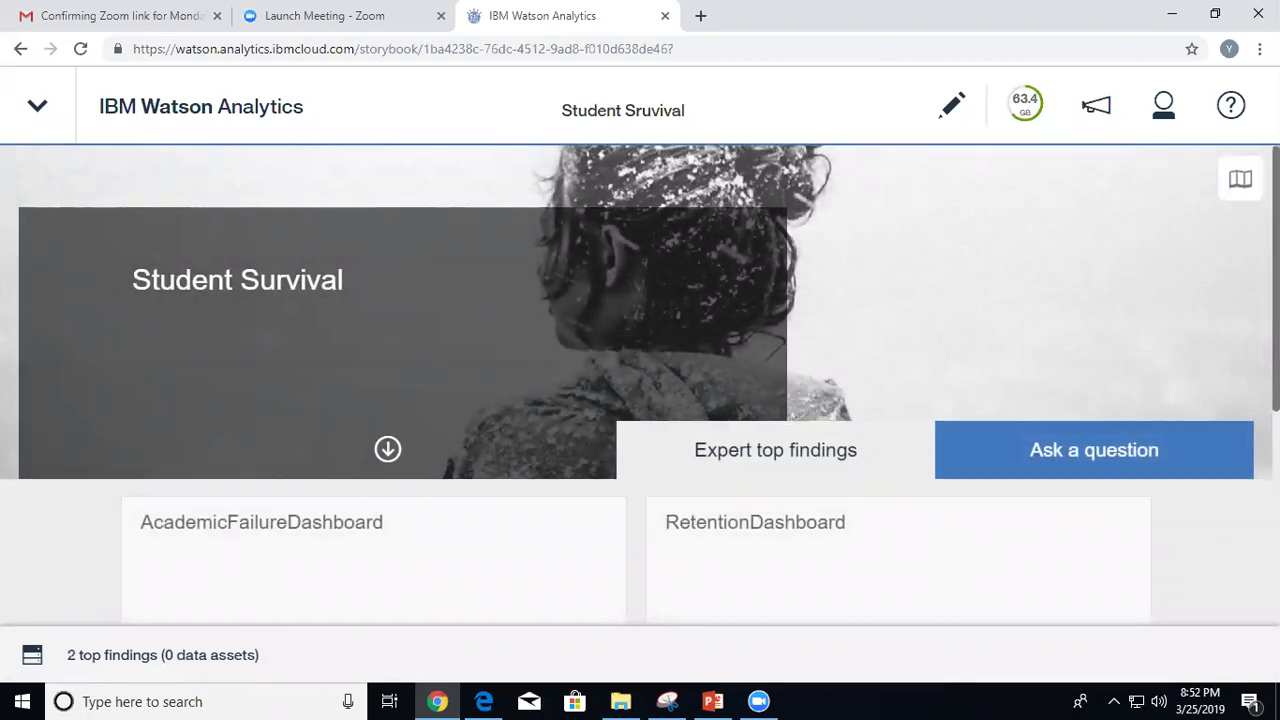
pyautogui.scroll(-2, 640, 400)
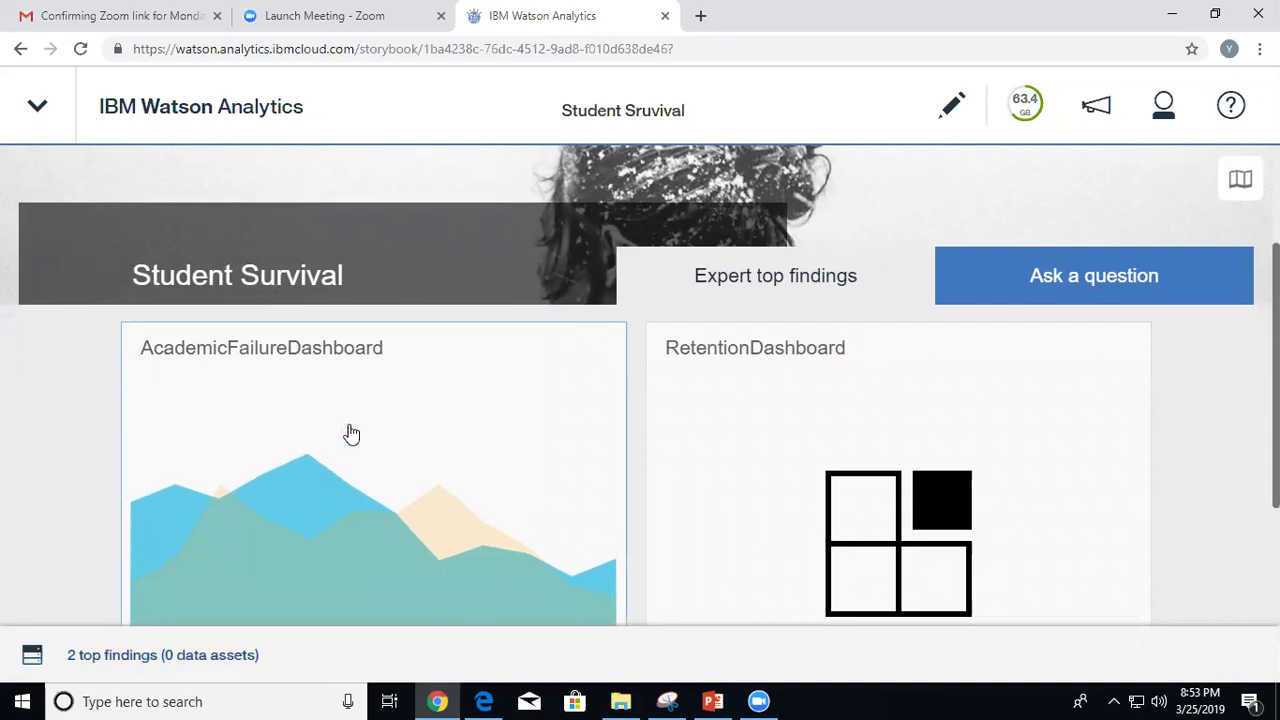
pyautogui.scroll(2, 640, 400)
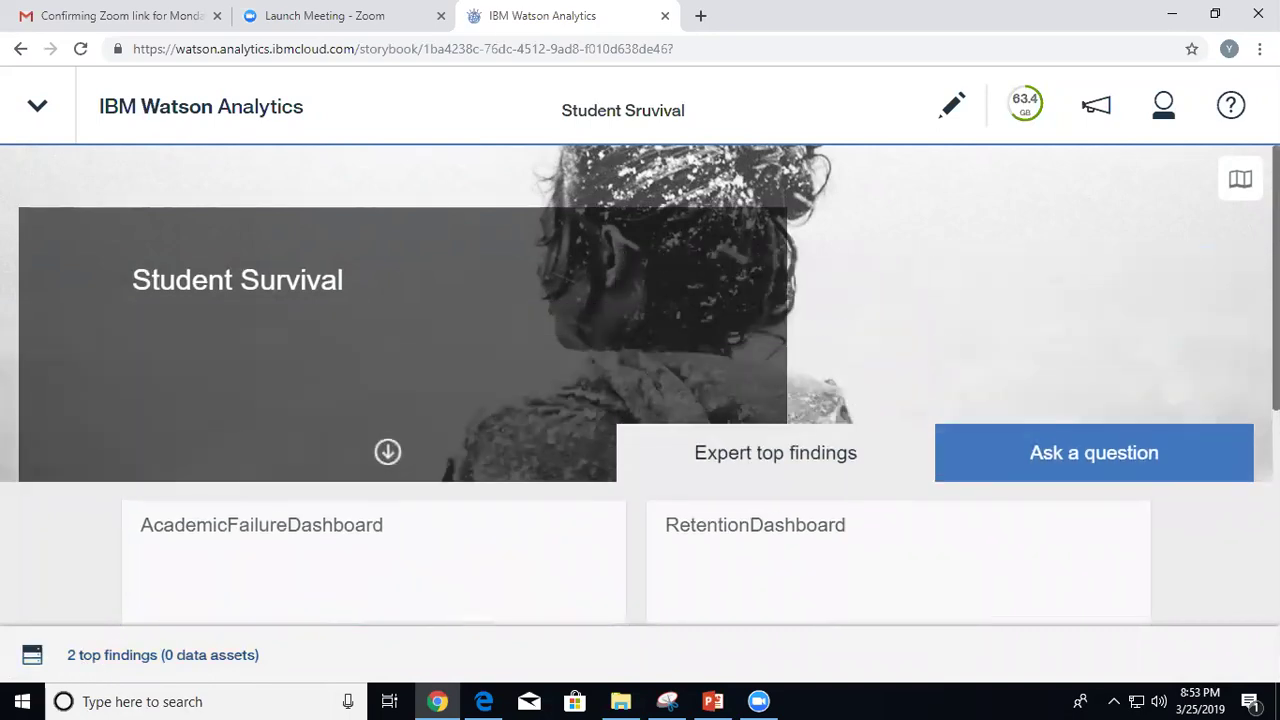
pyautogui.scroll(-2, 296, 560)
pyautogui.scroll(-1, 640, 390)
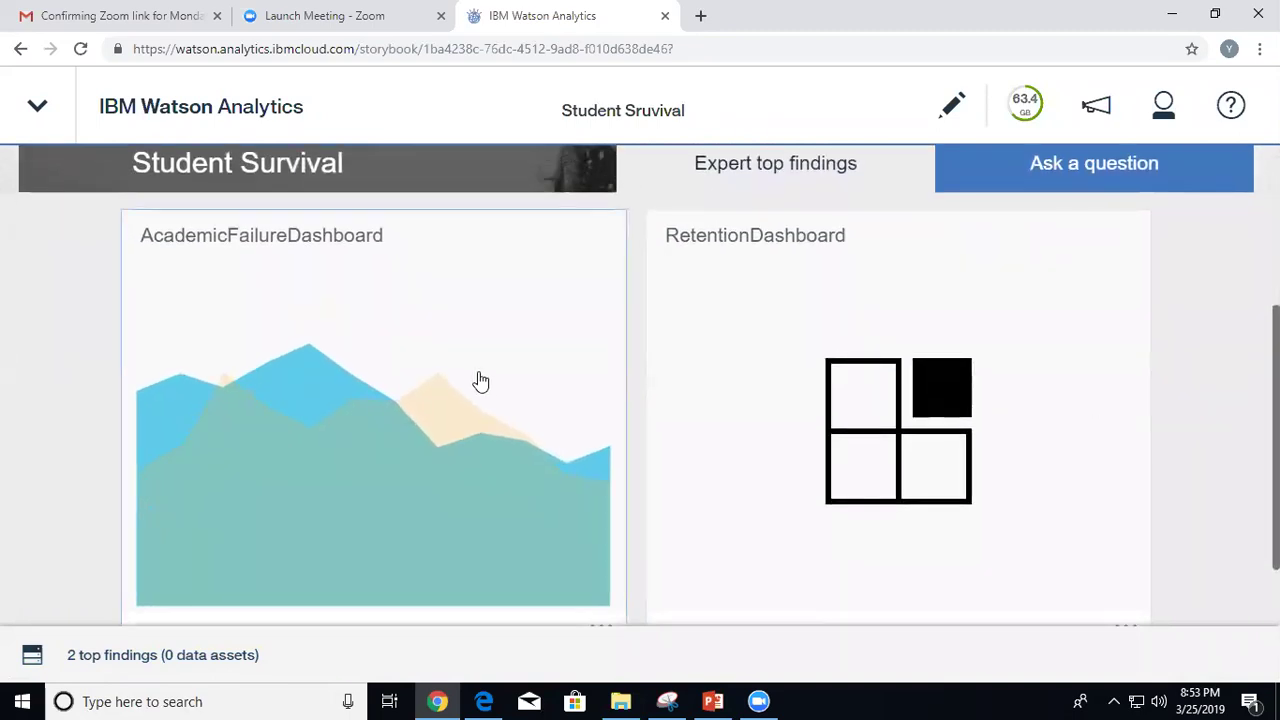
pyautogui.click(258, 323)
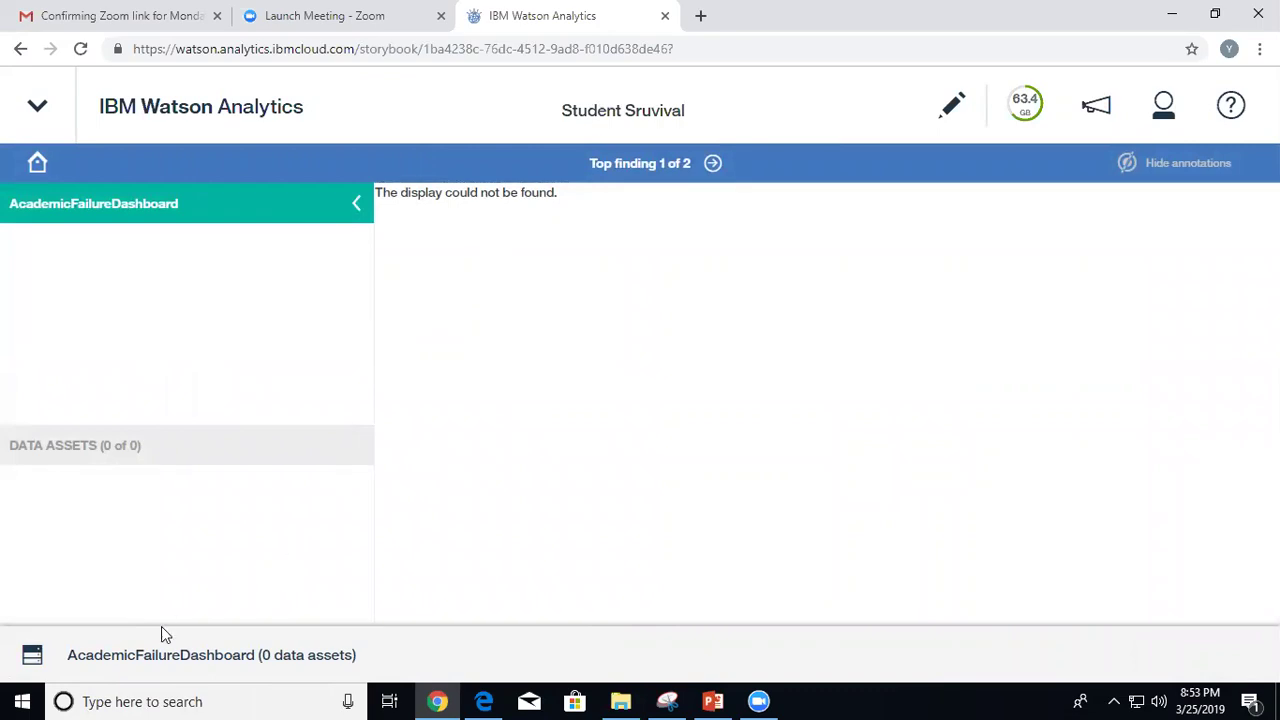
pyautogui.click(152, 662)
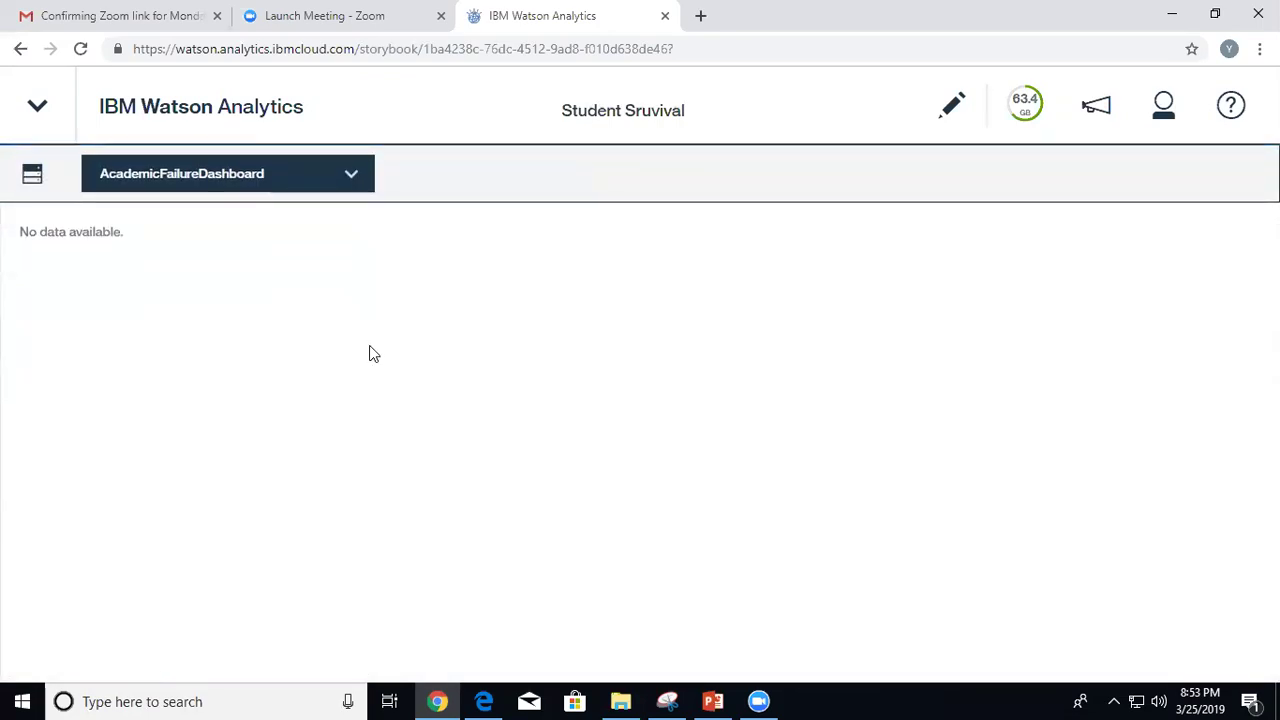
# Leave the AcademicFailureDashboard data view and close the Student Sruvival storybook to return to the Display overview.
pyautogui.click(28, 178)
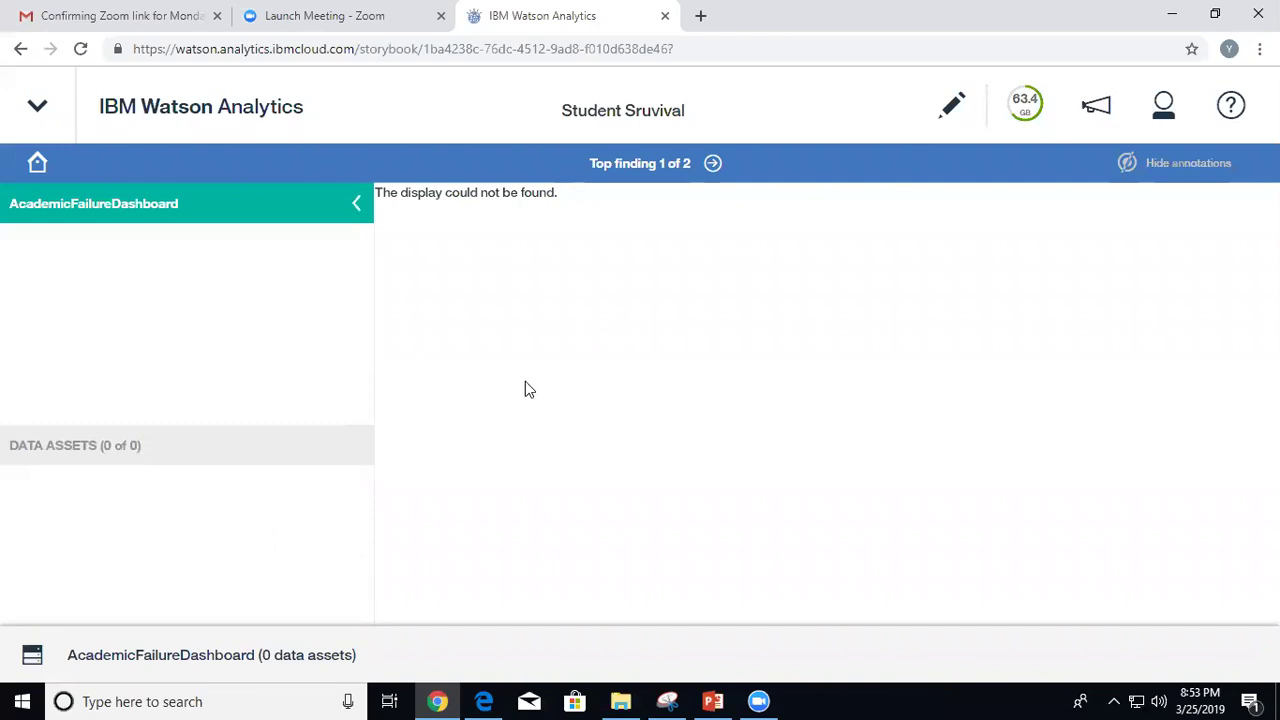
pyautogui.click(37, 105)
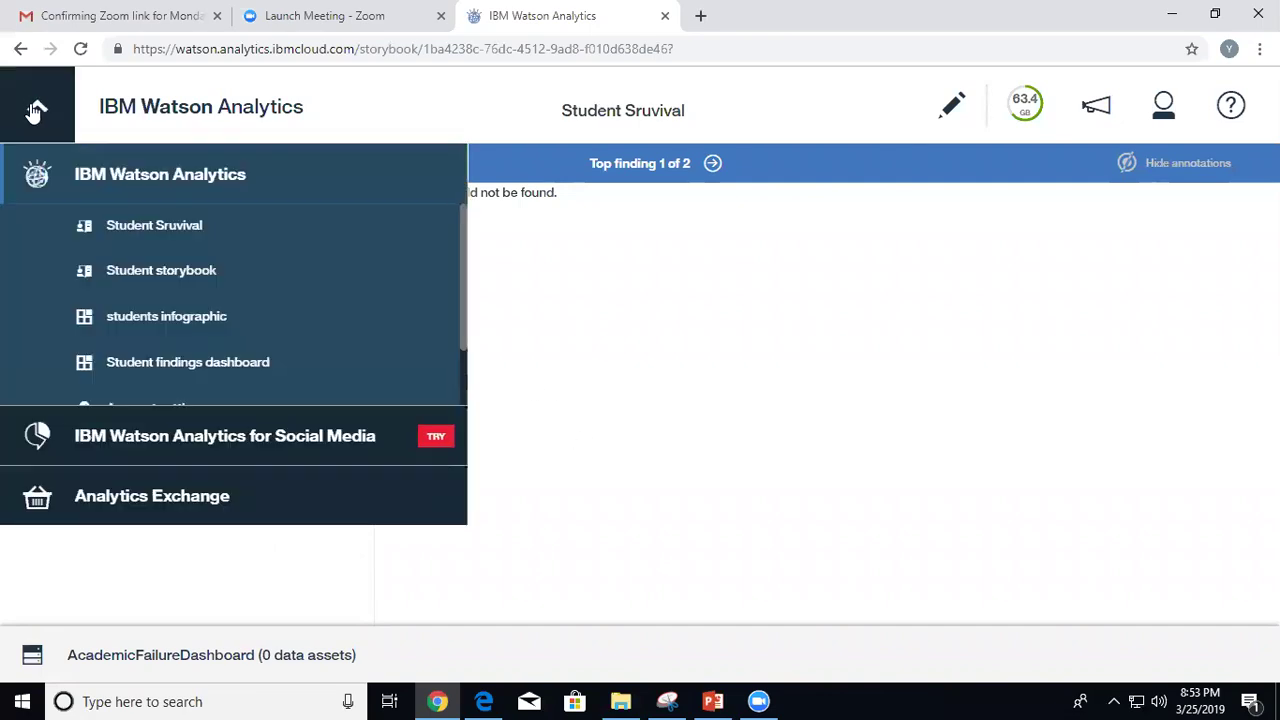
pyautogui.click(427, 228)
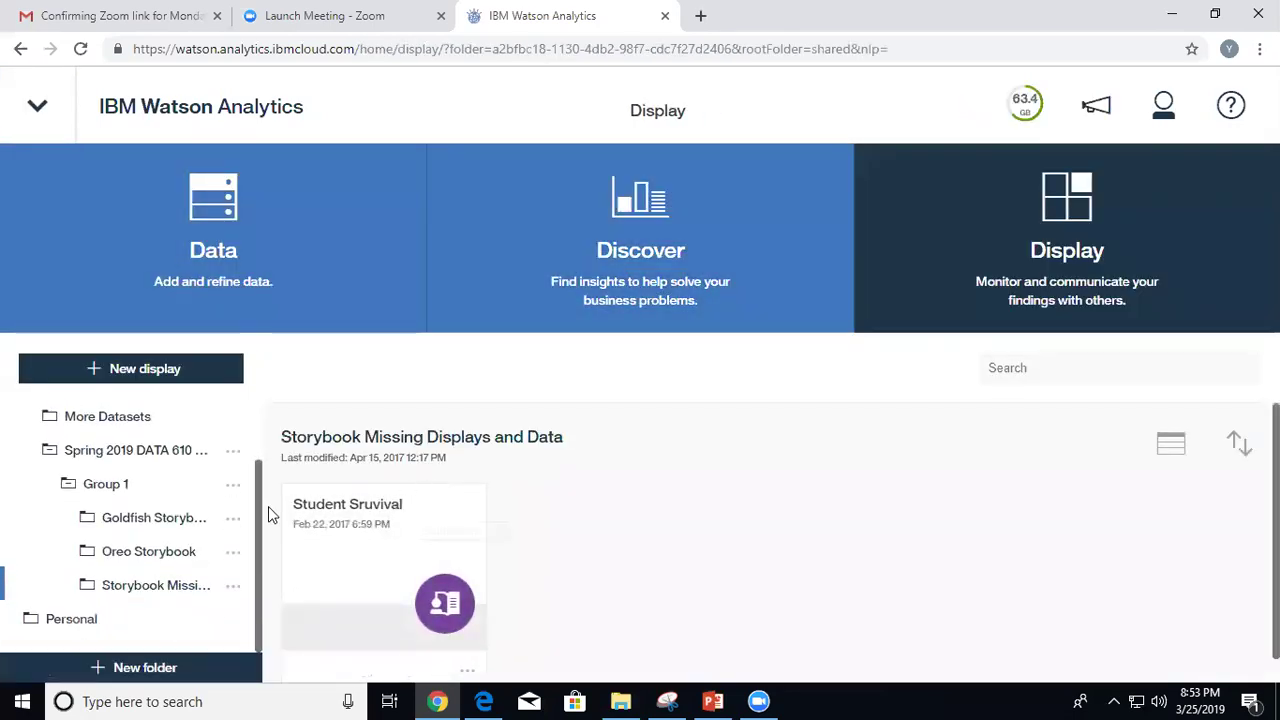
# Open the Goldfish Storybook No data folder in Group 1 and compare its data assets with its displays.
pyautogui.click(136, 558)
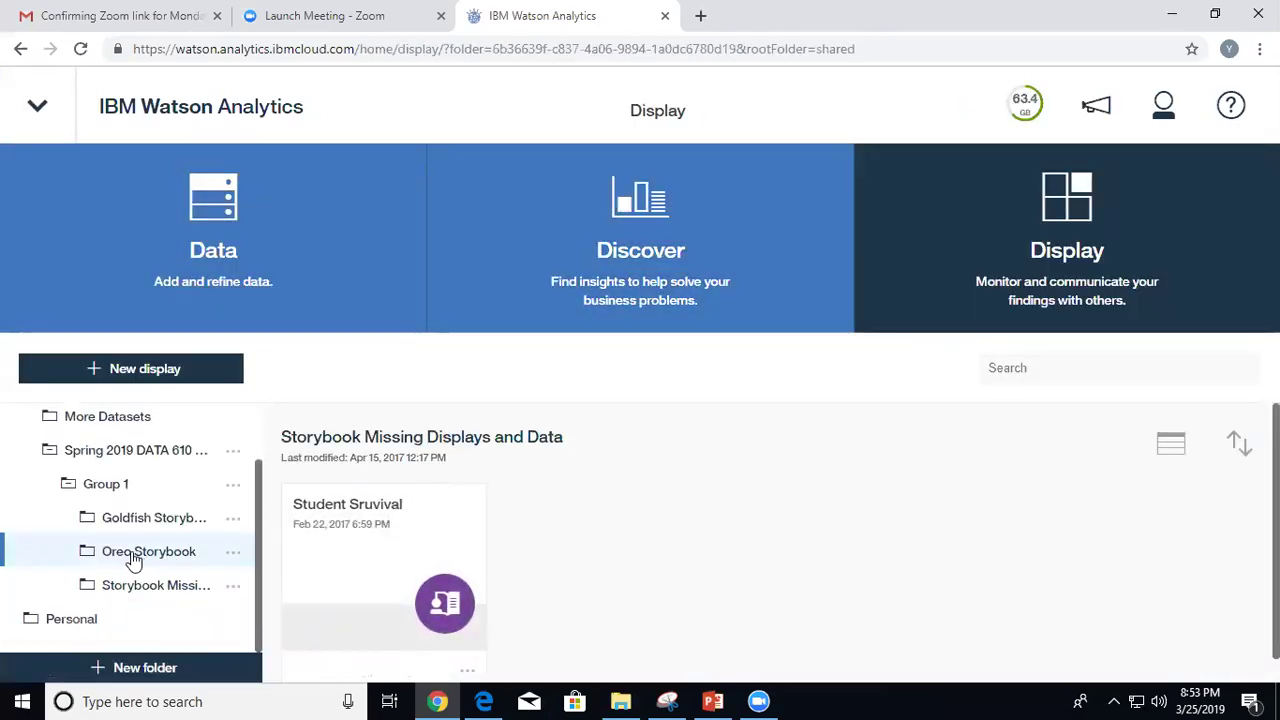
pyautogui.click(155, 528)
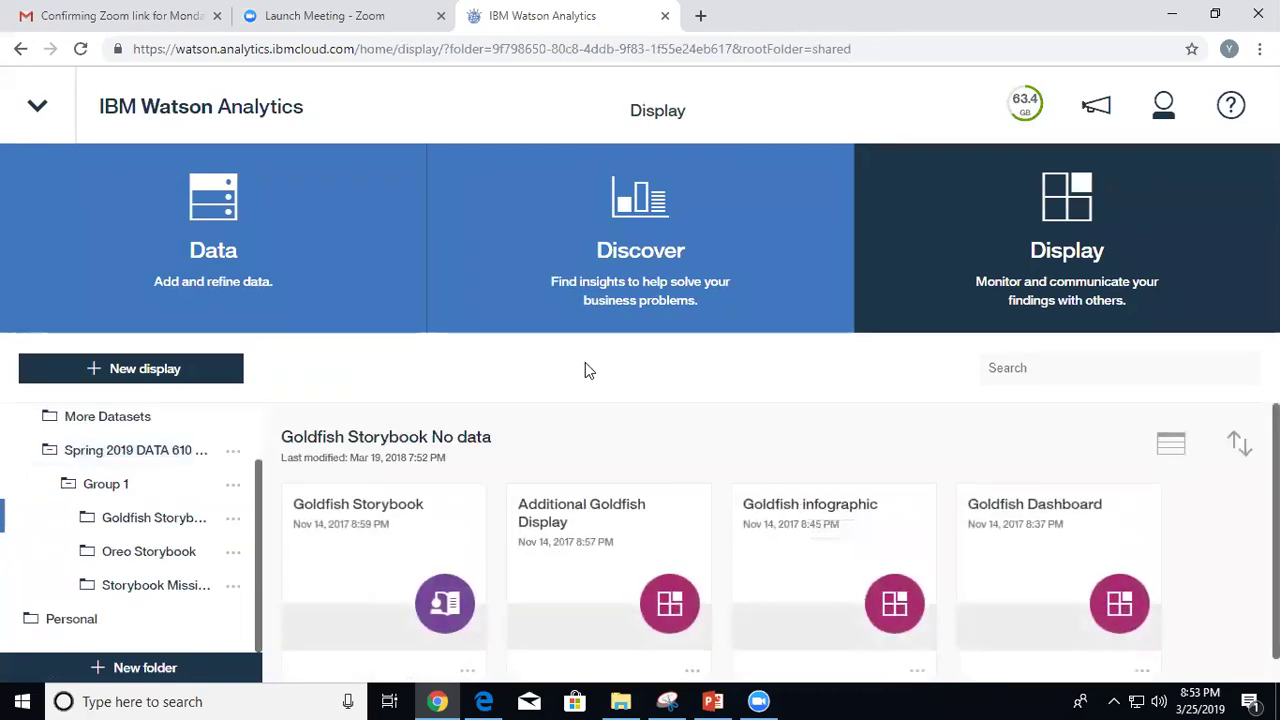
pyautogui.click(297, 267)
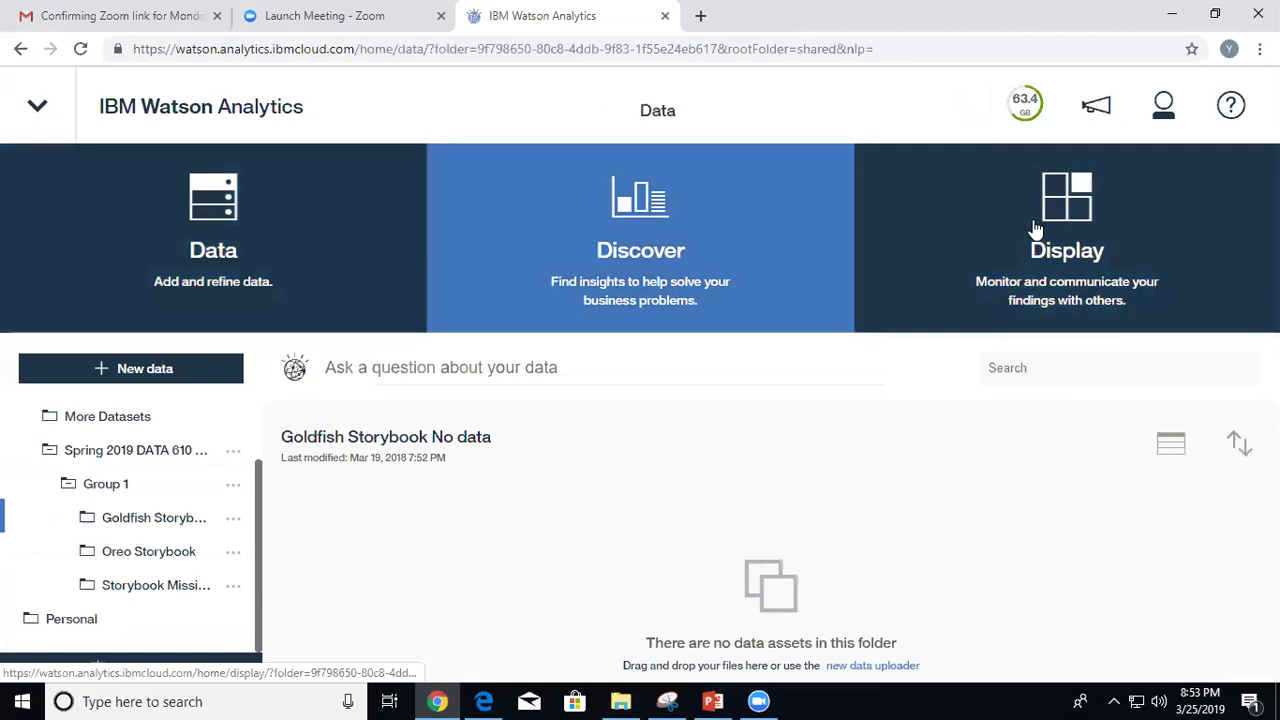
pyautogui.click(1025, 240)
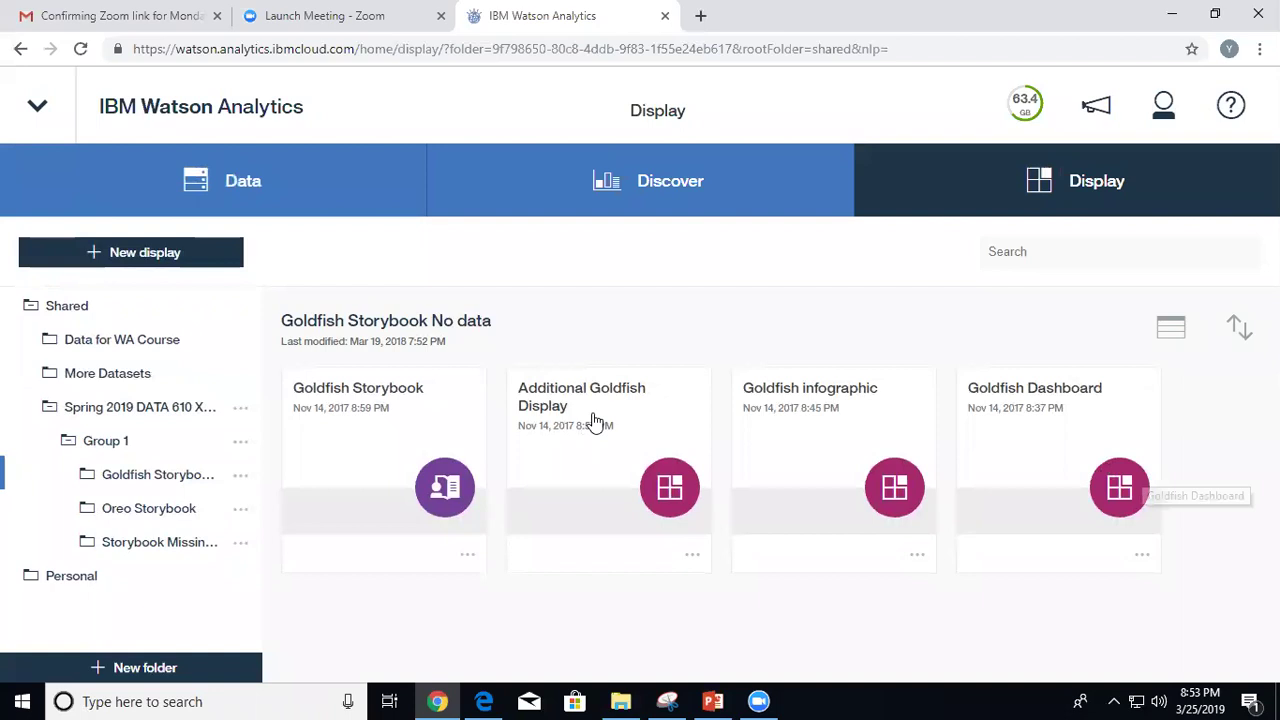
# Open the Goldfish Storybook, review its top findings, and read the additional information for the first visualization in Goldfish Dashboard.
pyautogui.click(362, 453)
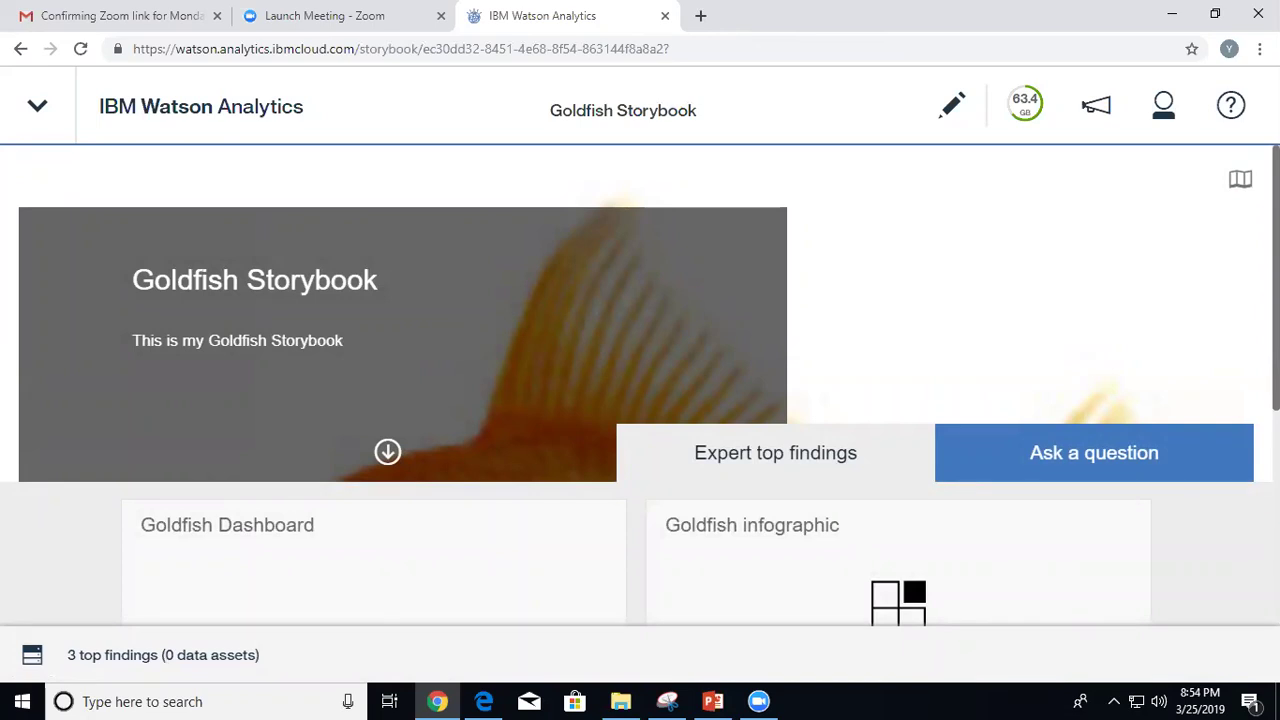
pyautogui.scroll(-4, 640, 400)
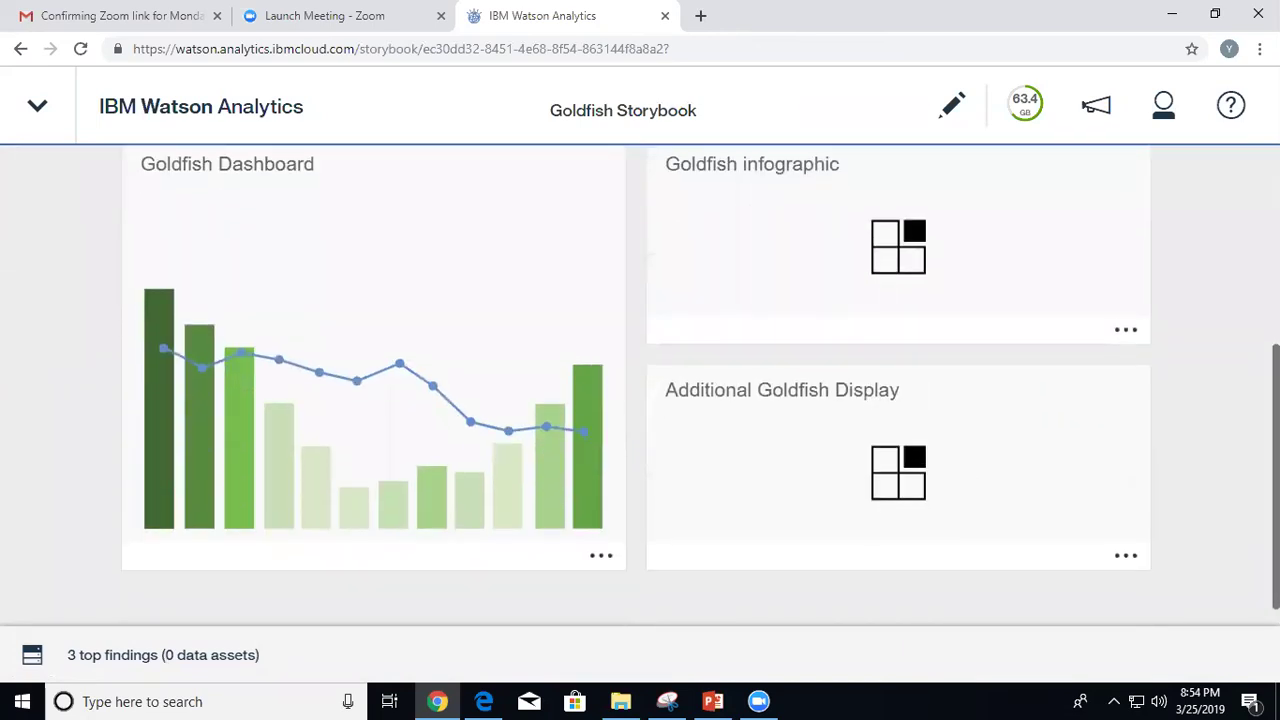
pyautogui.scroll(1, 640, 400)
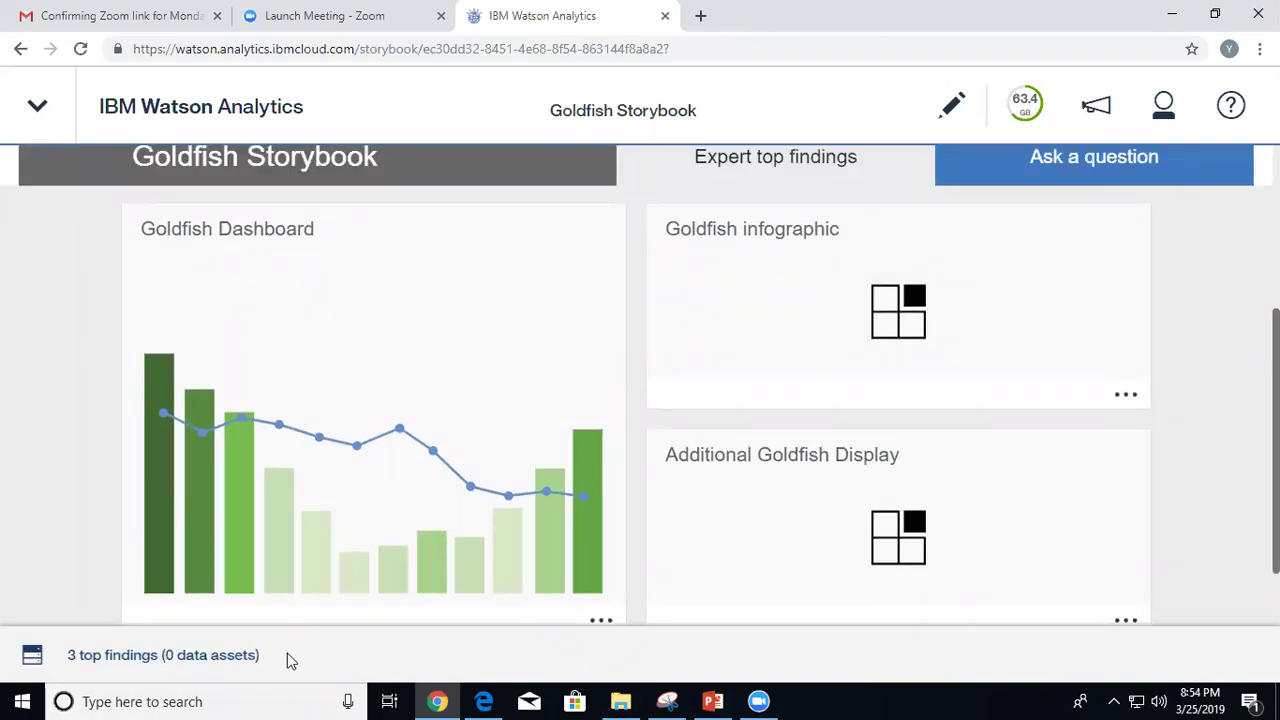
pyautogui.click(287, 357)
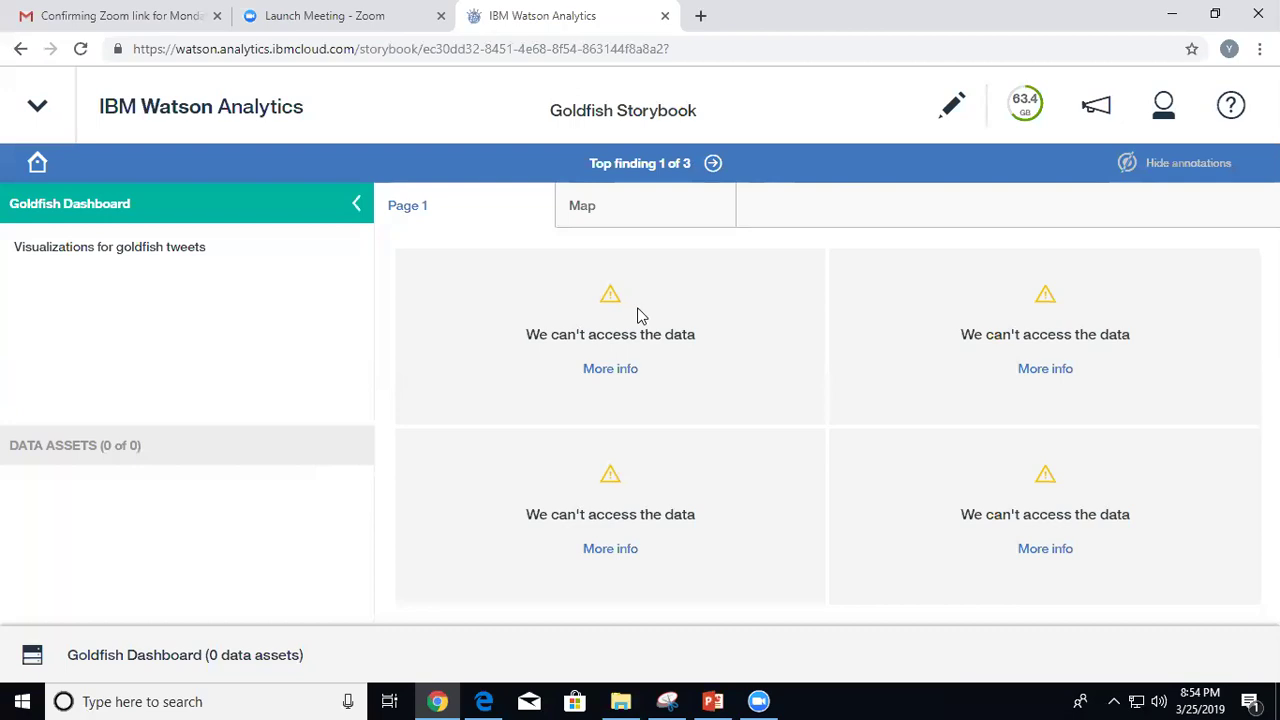
pyautogui.click(606, 370)
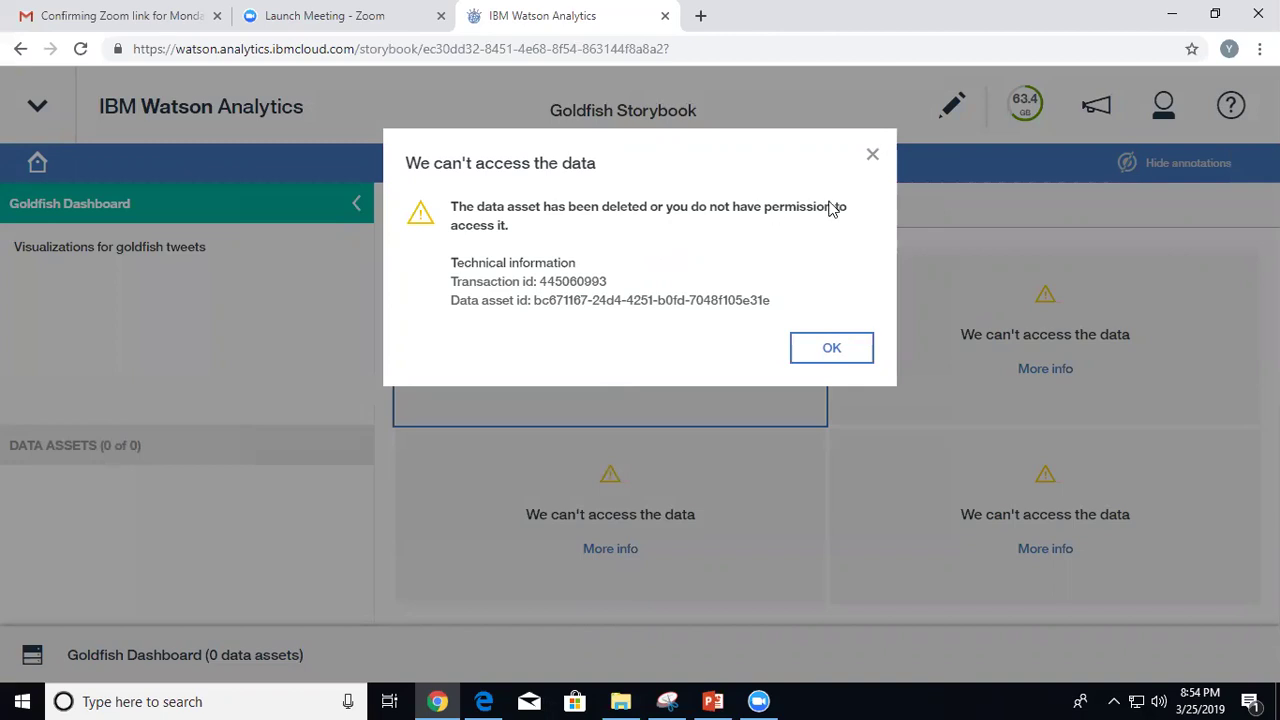
pyautogui.click(831, 350)
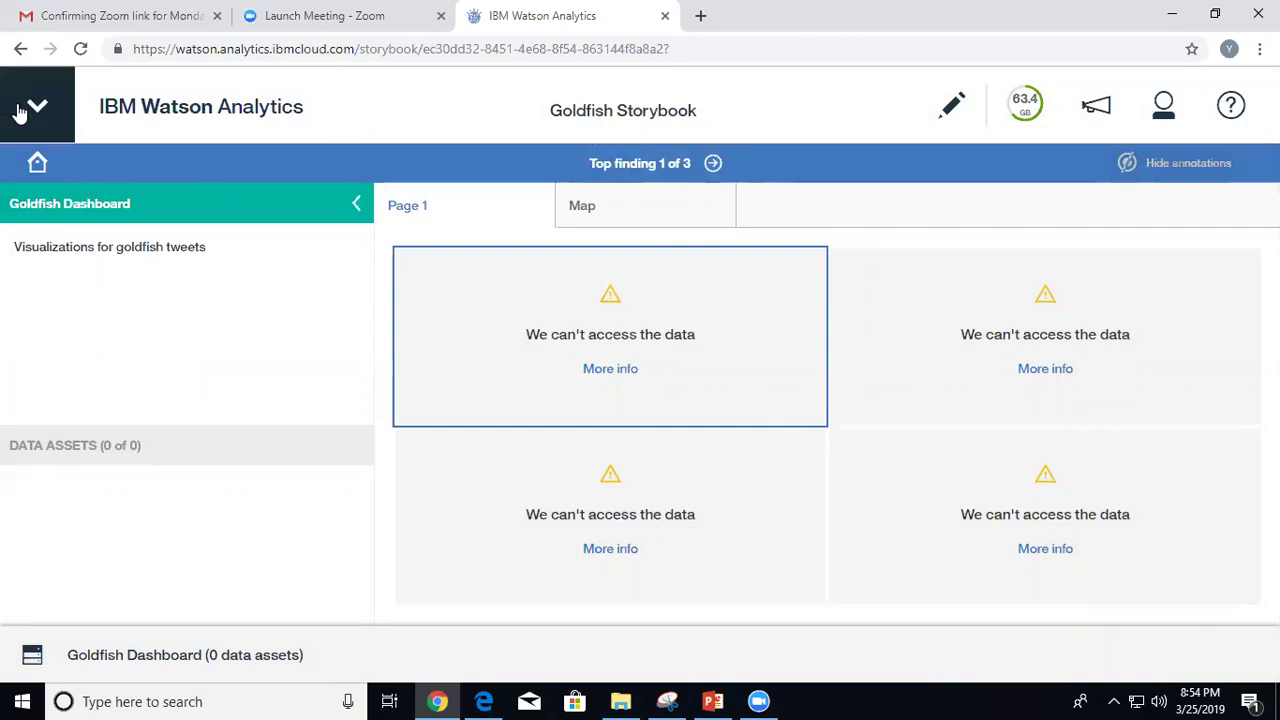
# Check the data assets behind the Goldfish Dashboard finding and close the Goldfish Storybook.
pyautogui.click(80, 646)
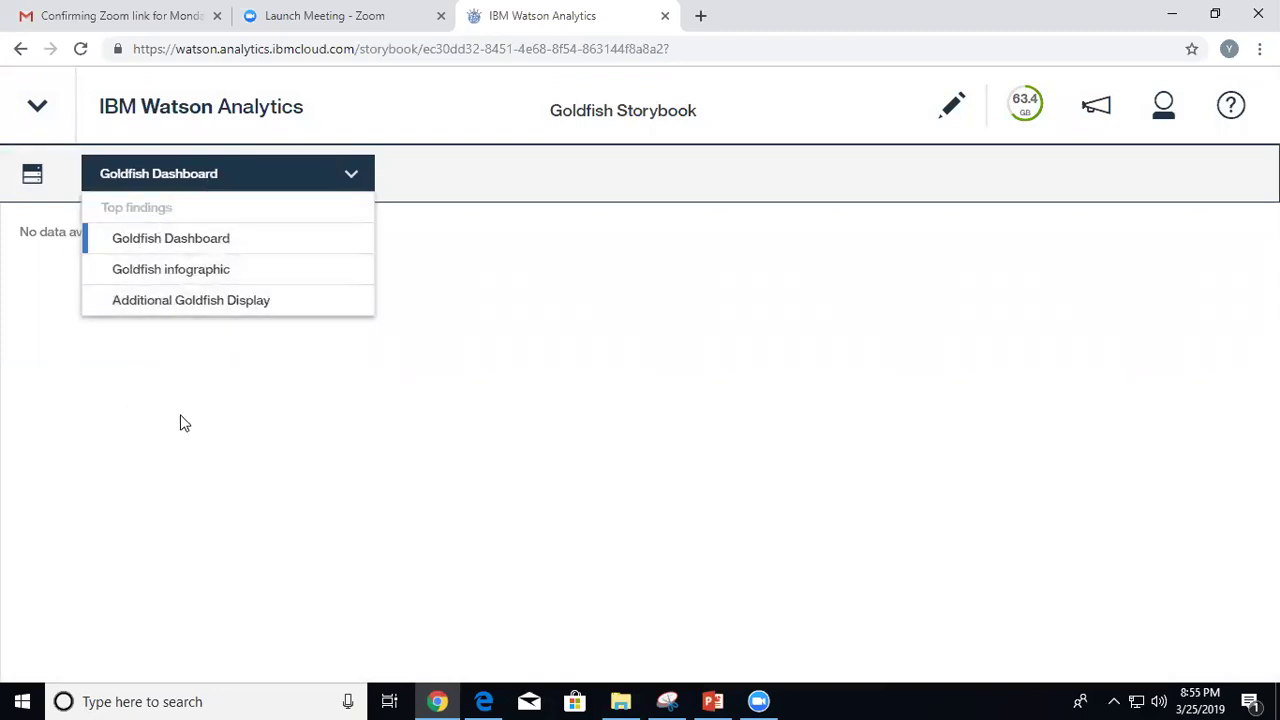
pyautogui.click(36, 173)
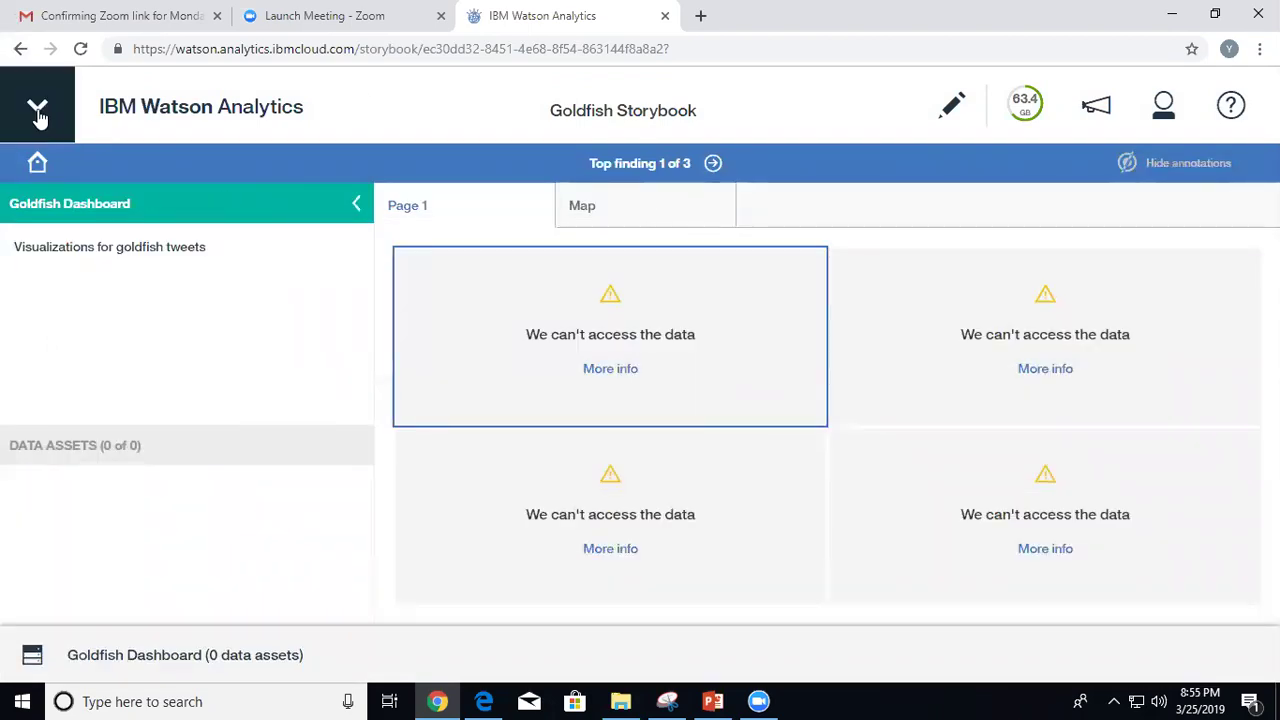
pyautogui.click(38, 117)
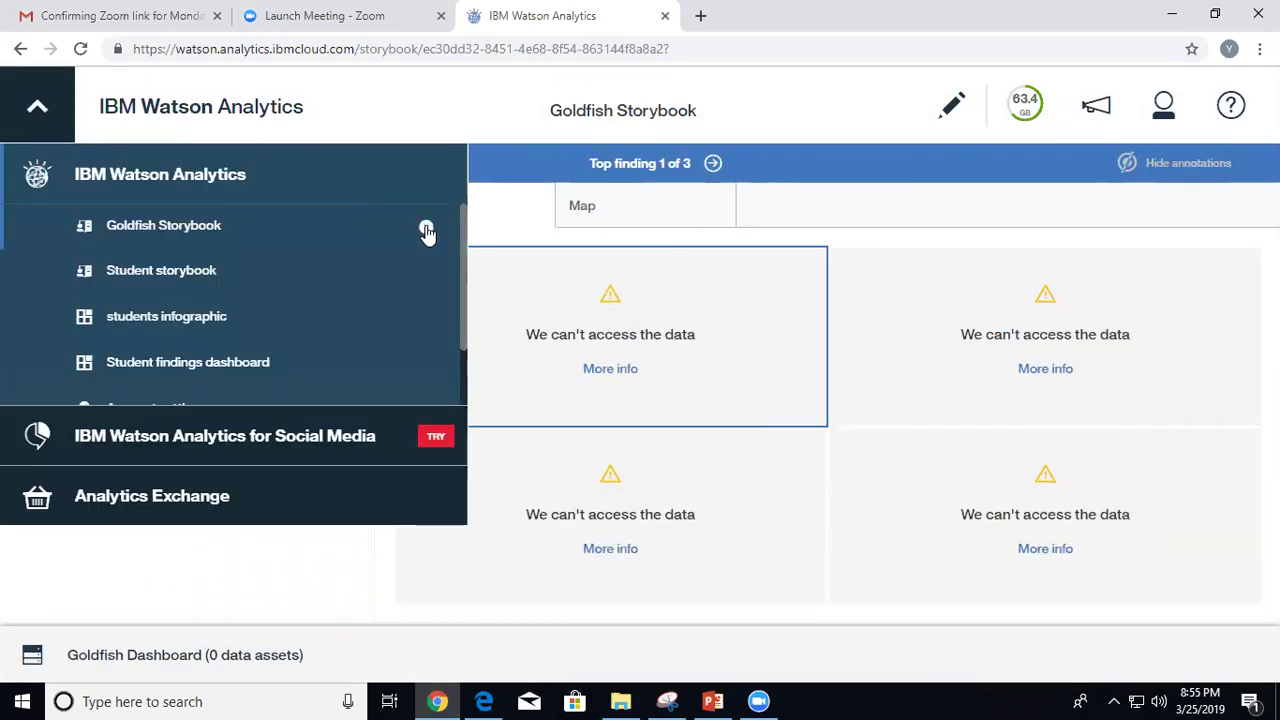
pyautogui.click(427, 231)
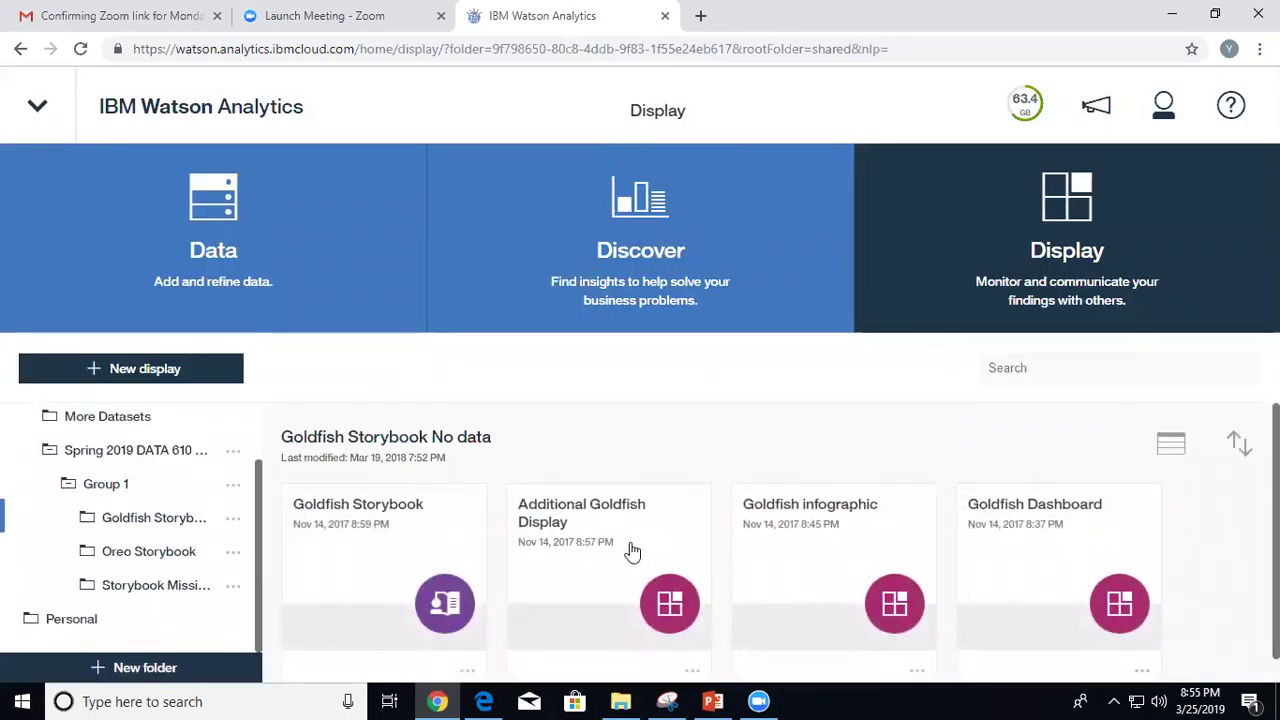
# Open Additional Goldfish Display to check its visualization, and close it again.
pyautogui.click(576, 558)
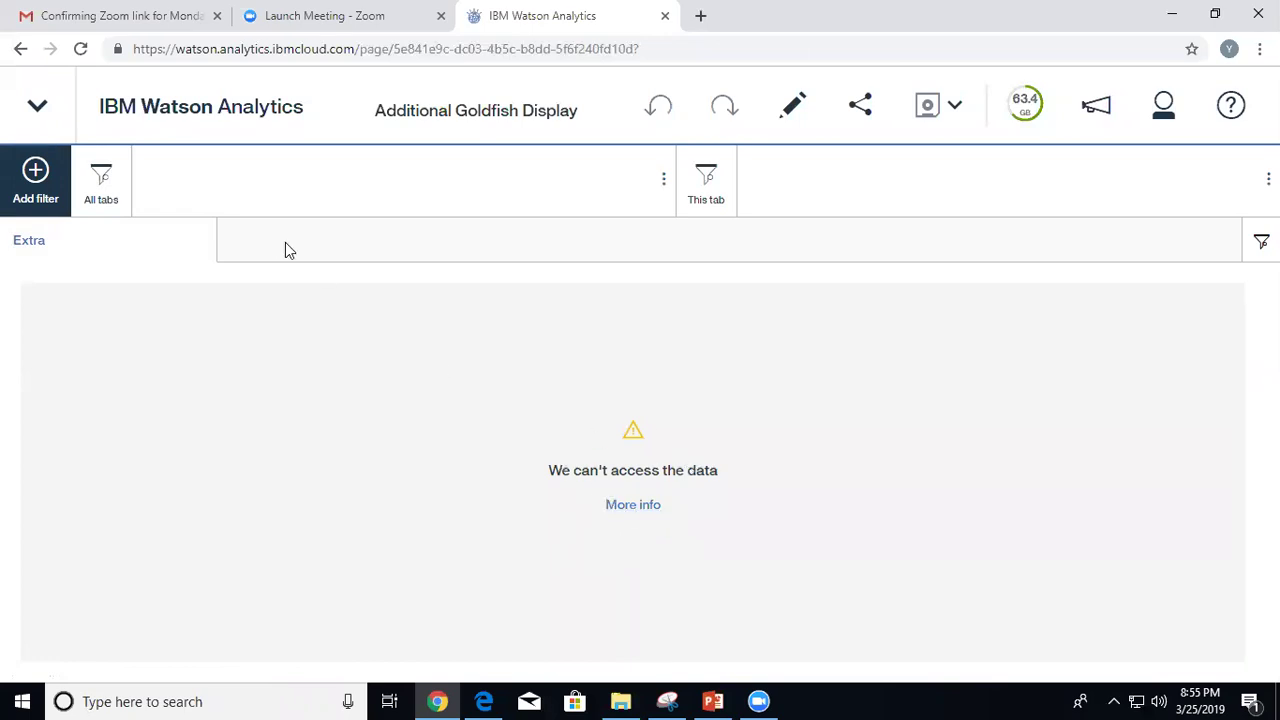
pyautogui.click(33, 120)
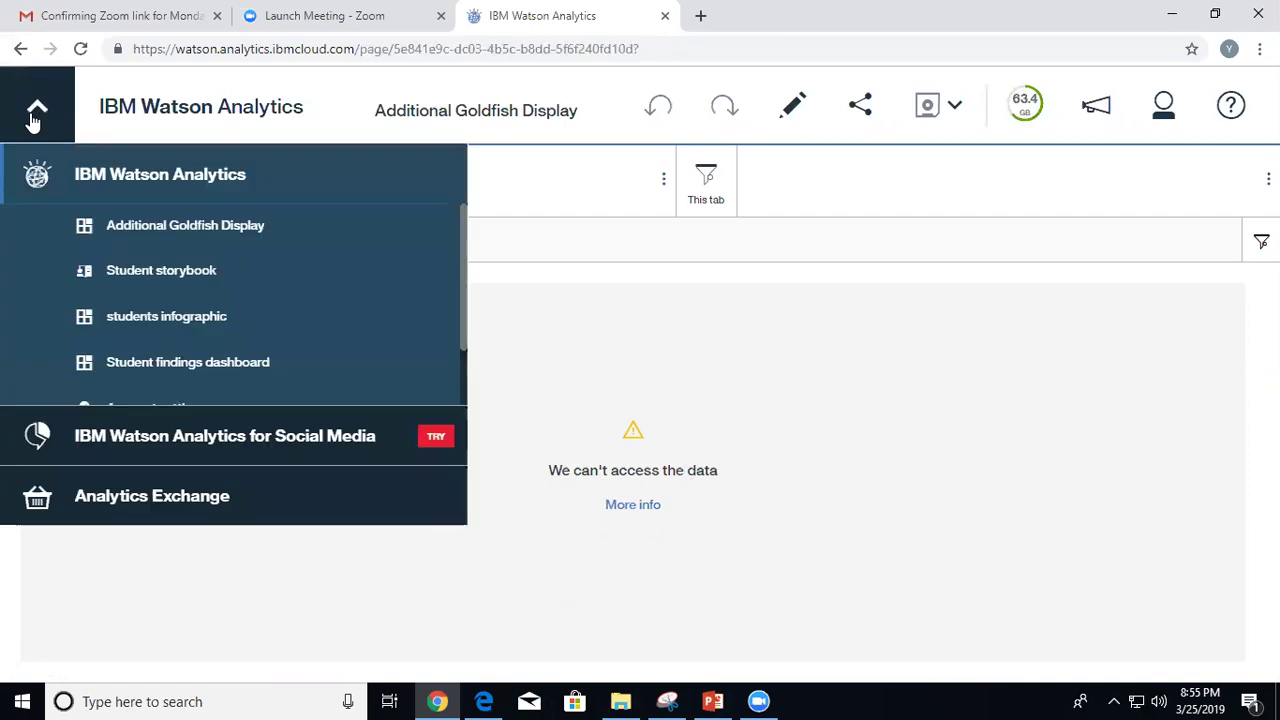
pyautogui.click(425, 230)
pyautogui.moveTo(469, 320); pyautogui.dragTo(532, 285)
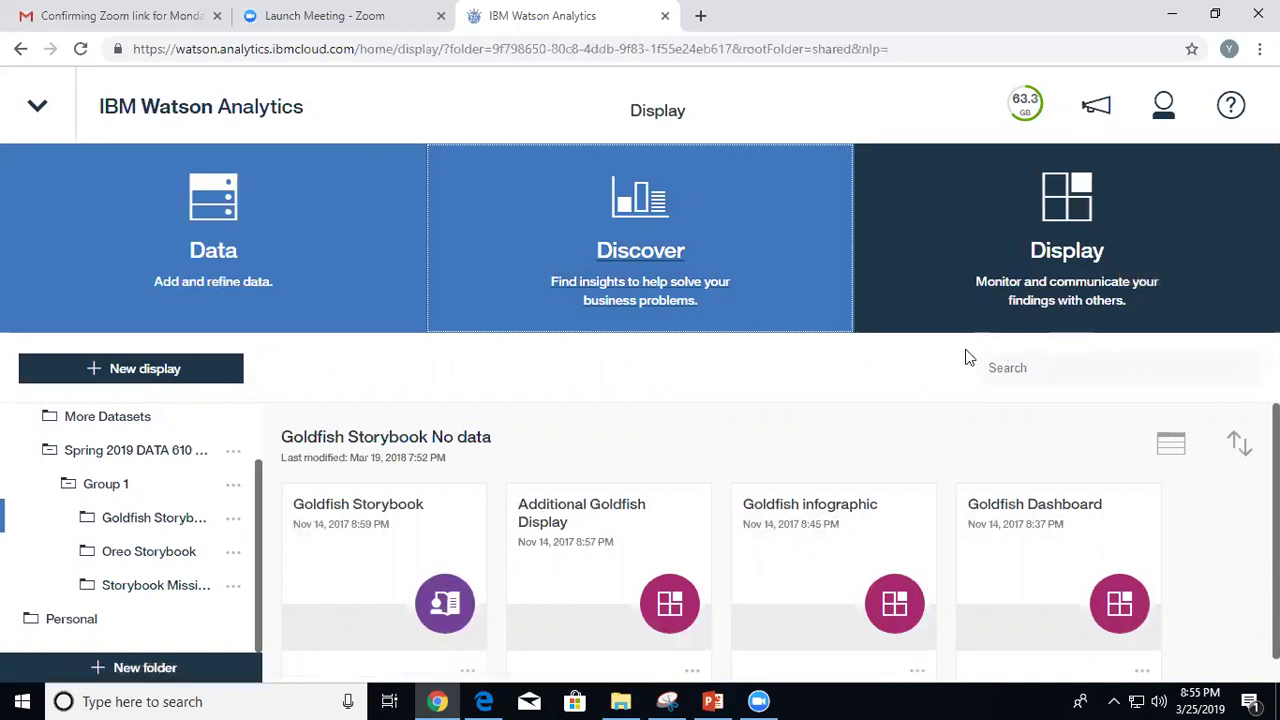
# Check the Discover and Data sections for assets in the Goldfish Storybook No data folder, and return to Display.
pyautogui.click(652, 268)
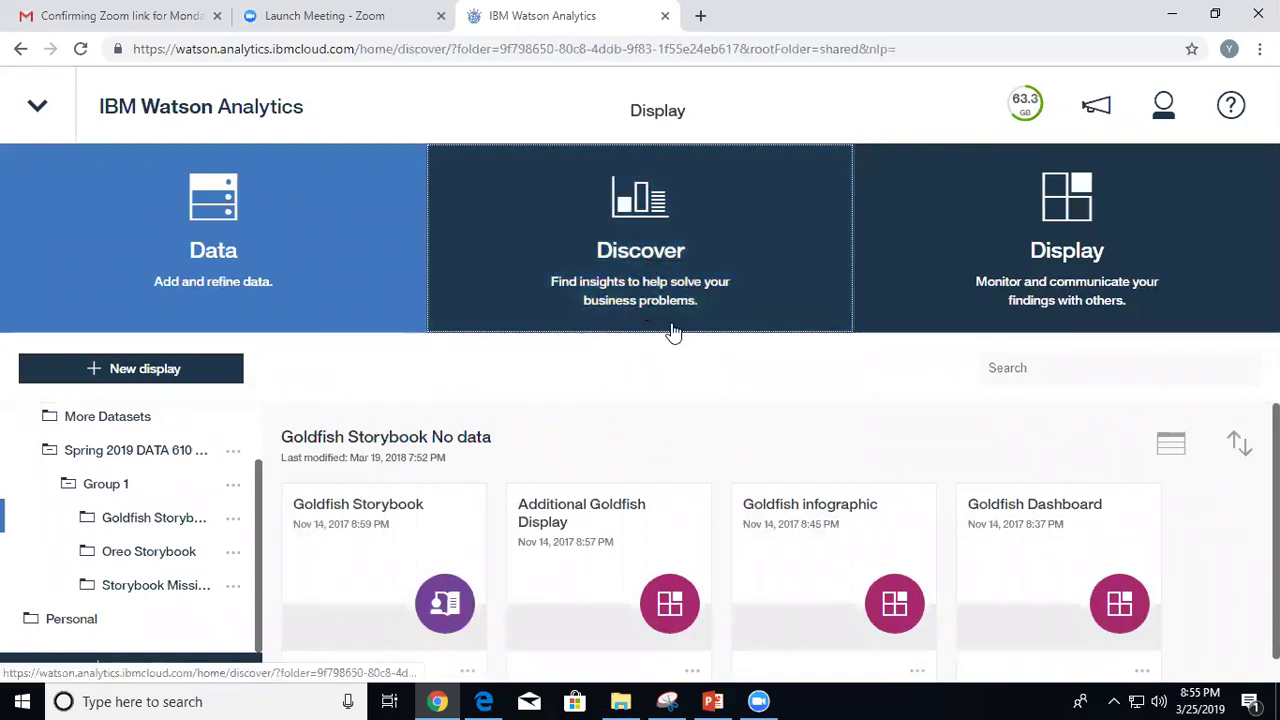
pyautogui.click(280, 268)
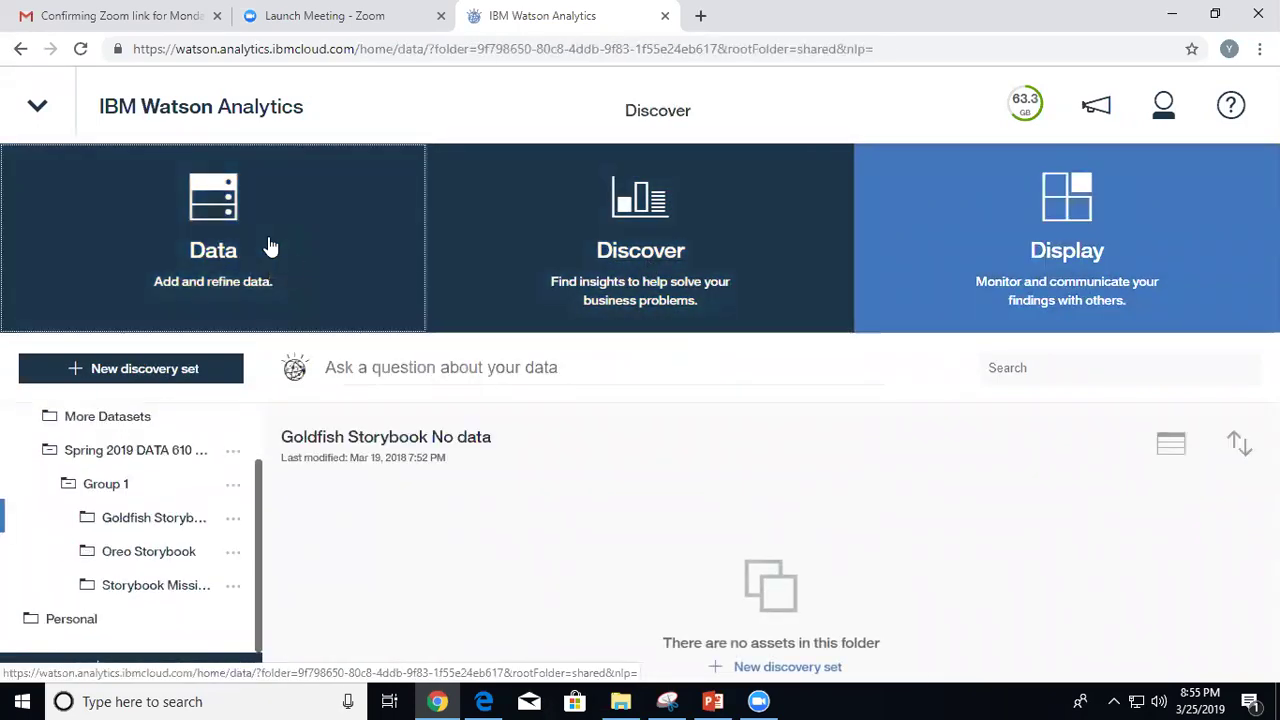
pyautogui.click(1096, 238)
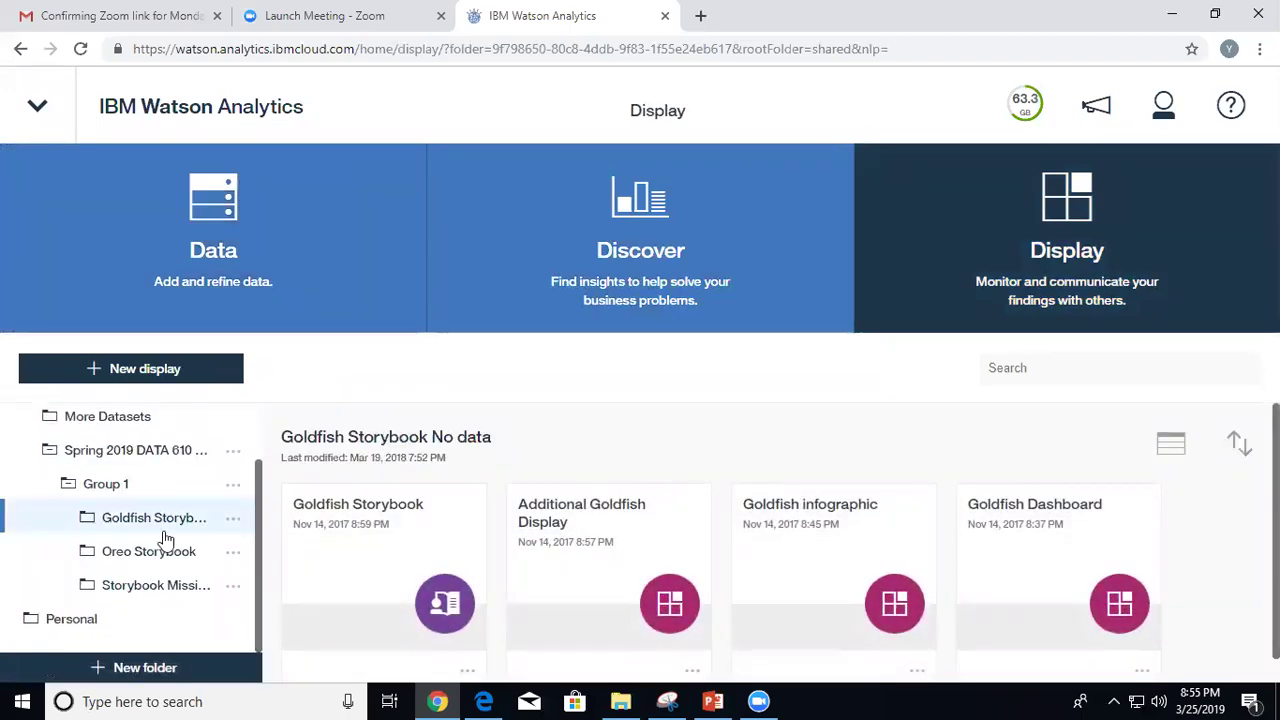
# Open Oreo StoryBook from the Oreo Storybook folder, review its top findings, and view the Oreo Display finding.
pyautogui.click(142, 555)
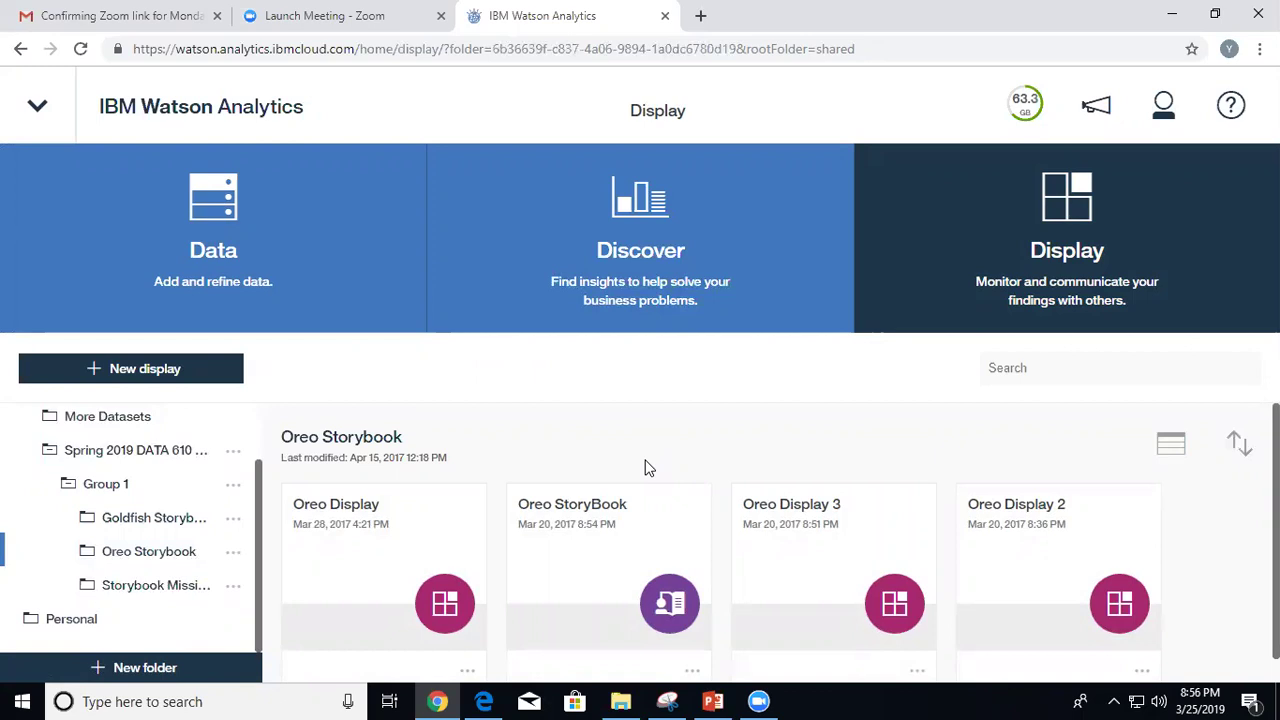
pyautogui.click(593, 586)
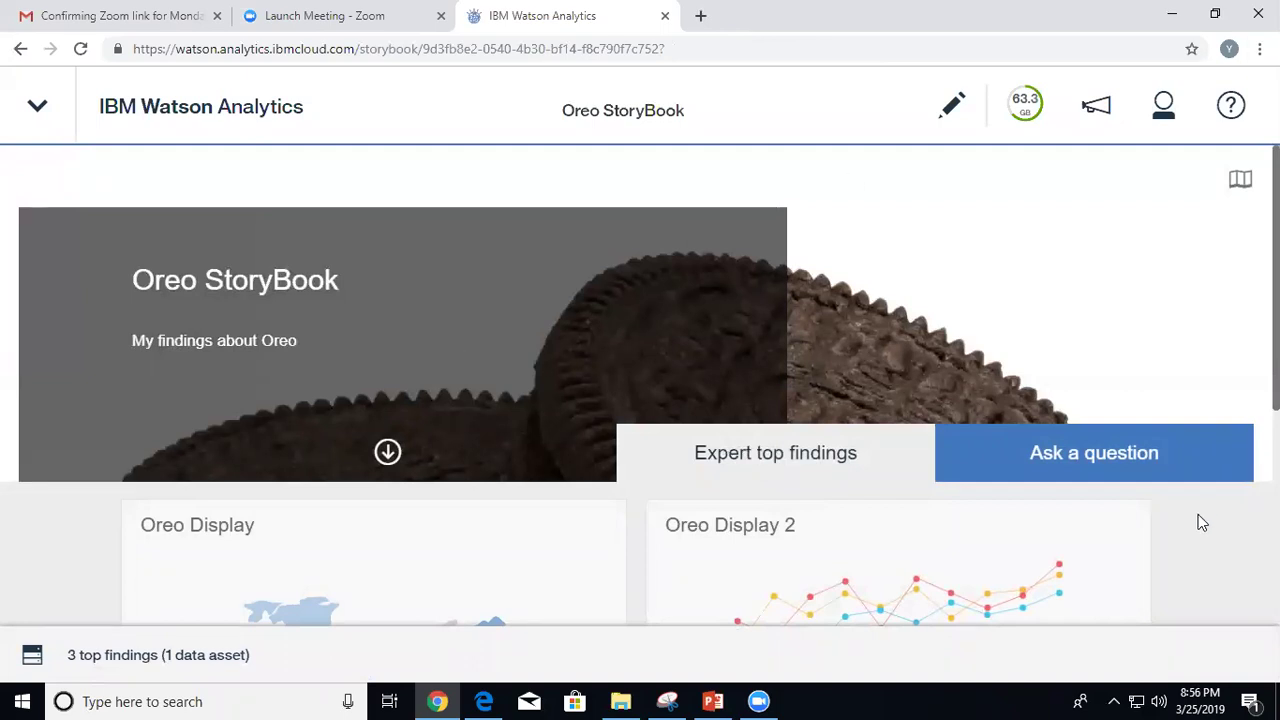
pyautogui.scroll(-2, 1054, 294)
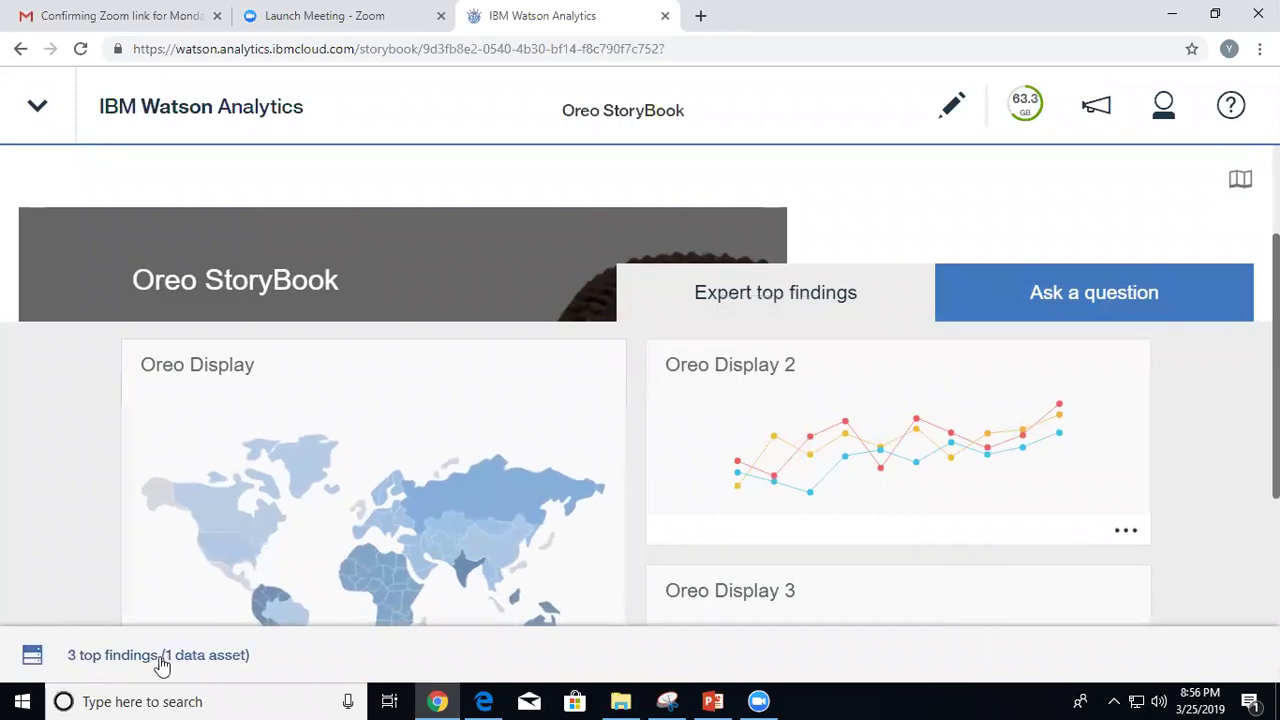
pyautogui.click(347, 438)
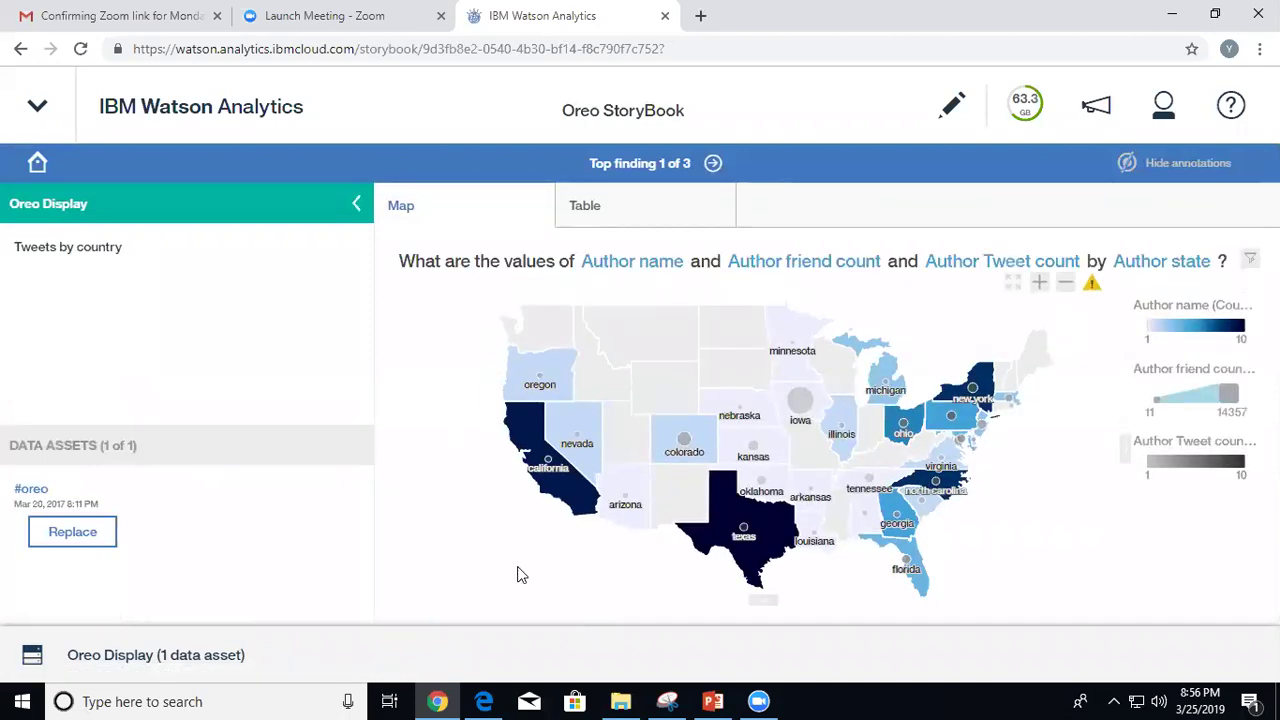
# View the Table page of Oreo Display and inspect the #oreo data asset behind it.
pyautogui.click(592, 212)
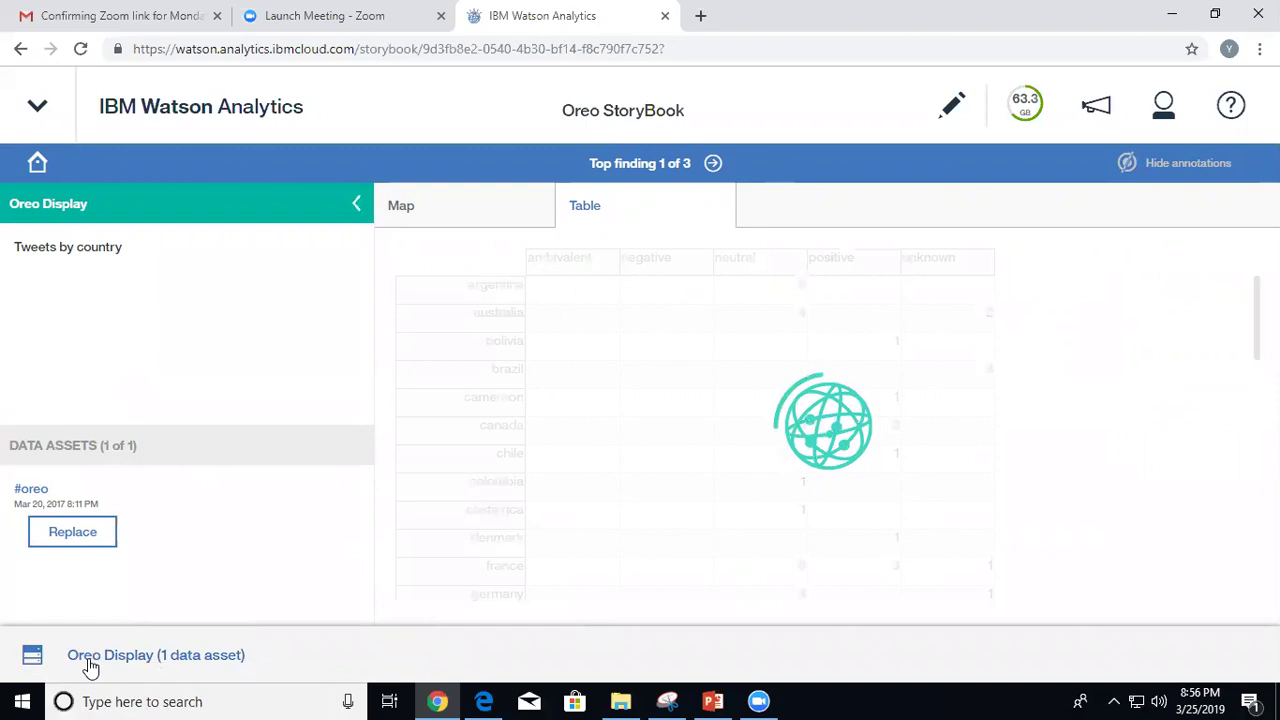
pyautogui.click(90, 660)
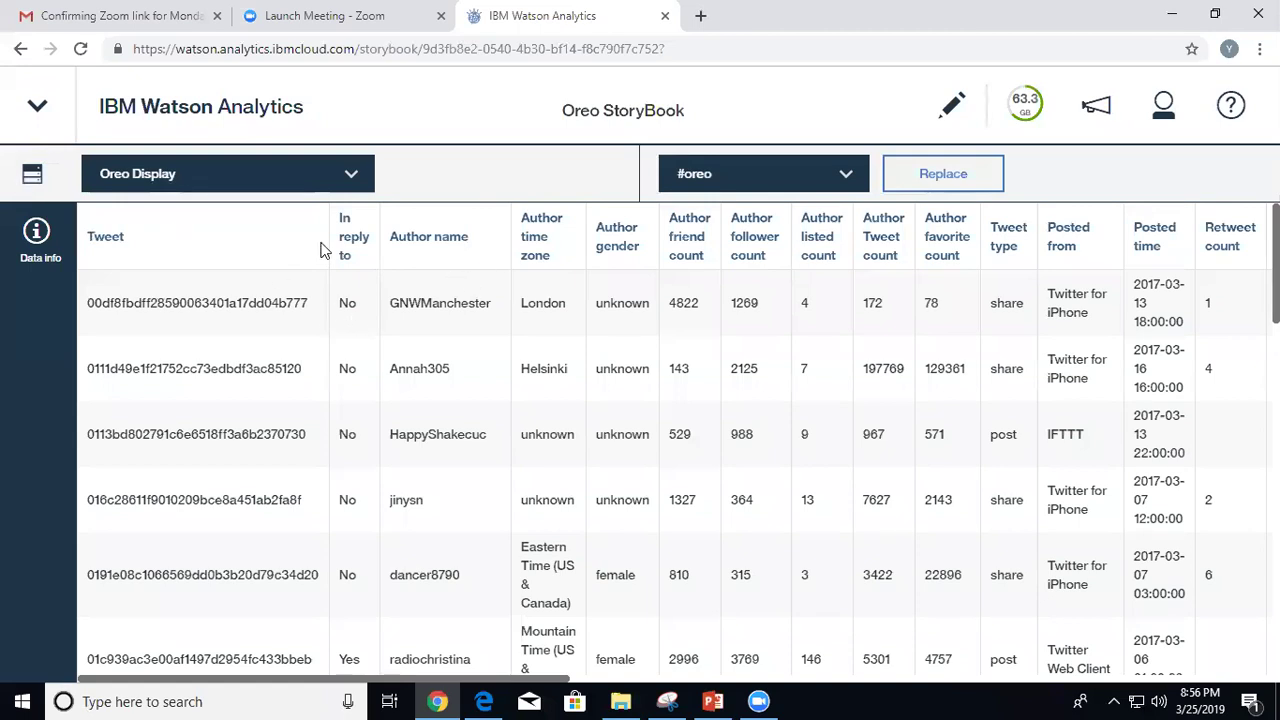
pyautogui.click(33, 175)
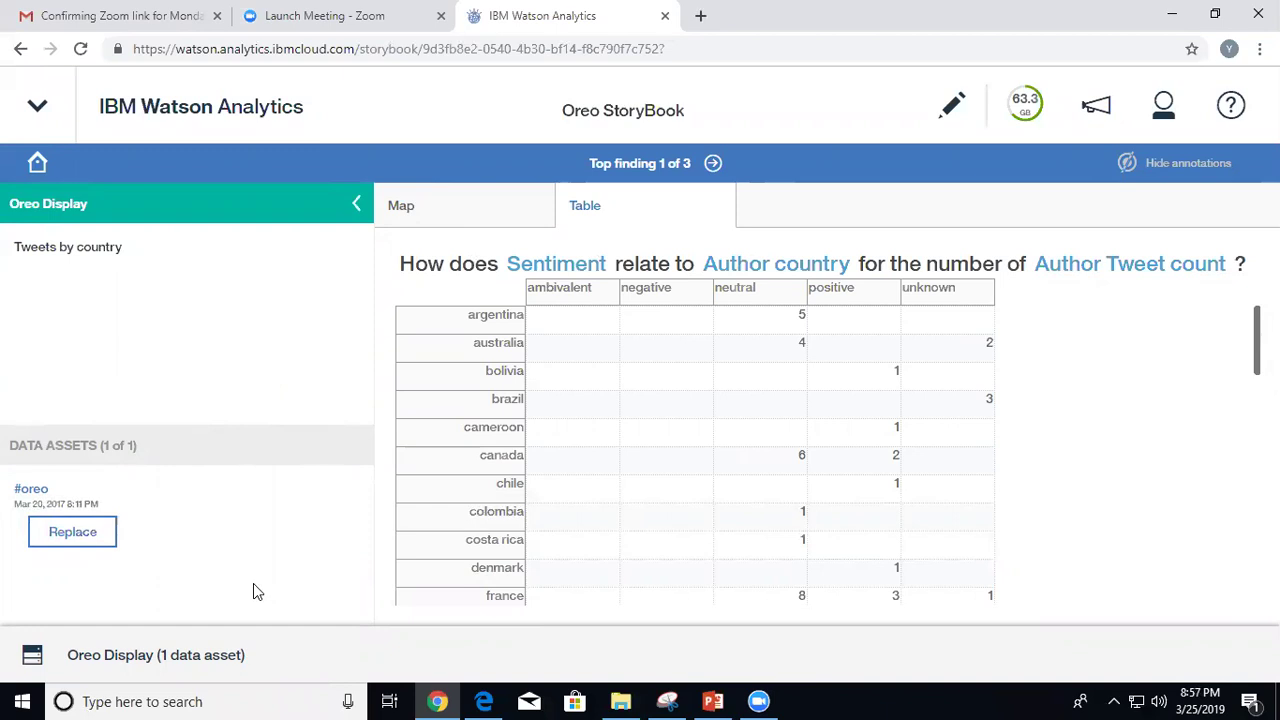
# View the second top finding, Oreo Display 2, and close Oreo StoryBook to return to the Display overview.
pyautogui.click(713, 165)
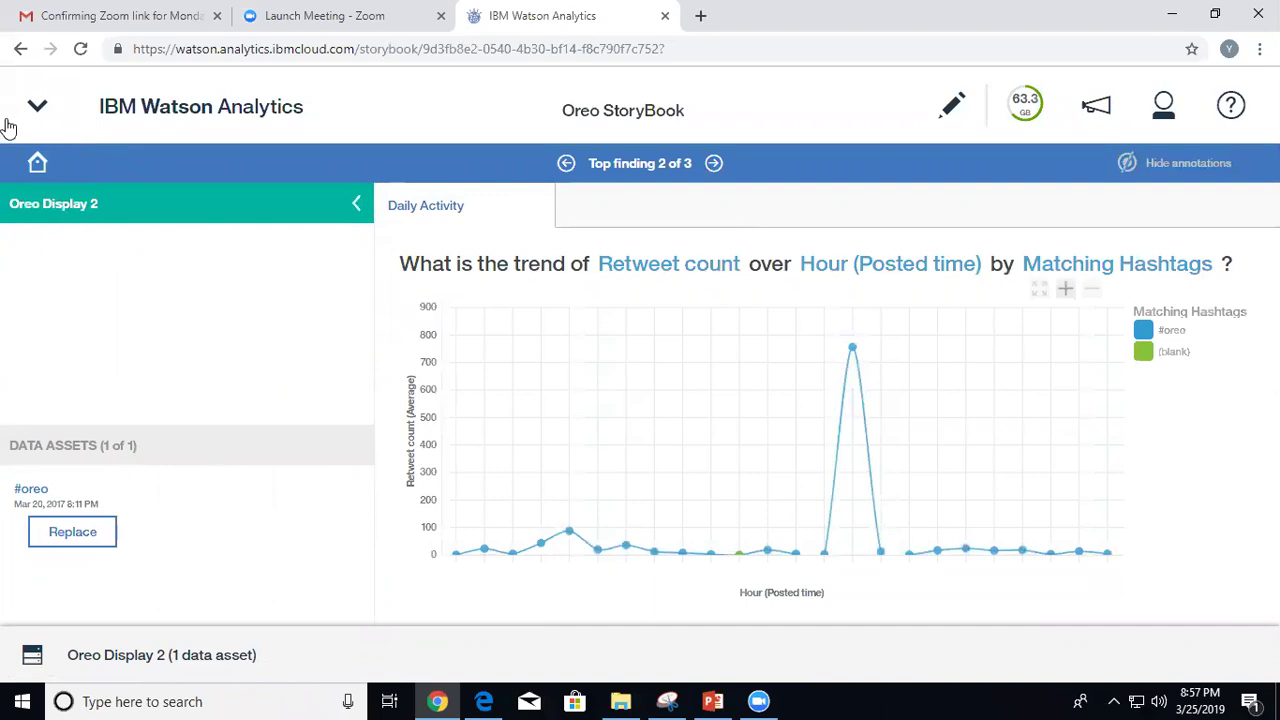
pyautogui.click(37, 110)
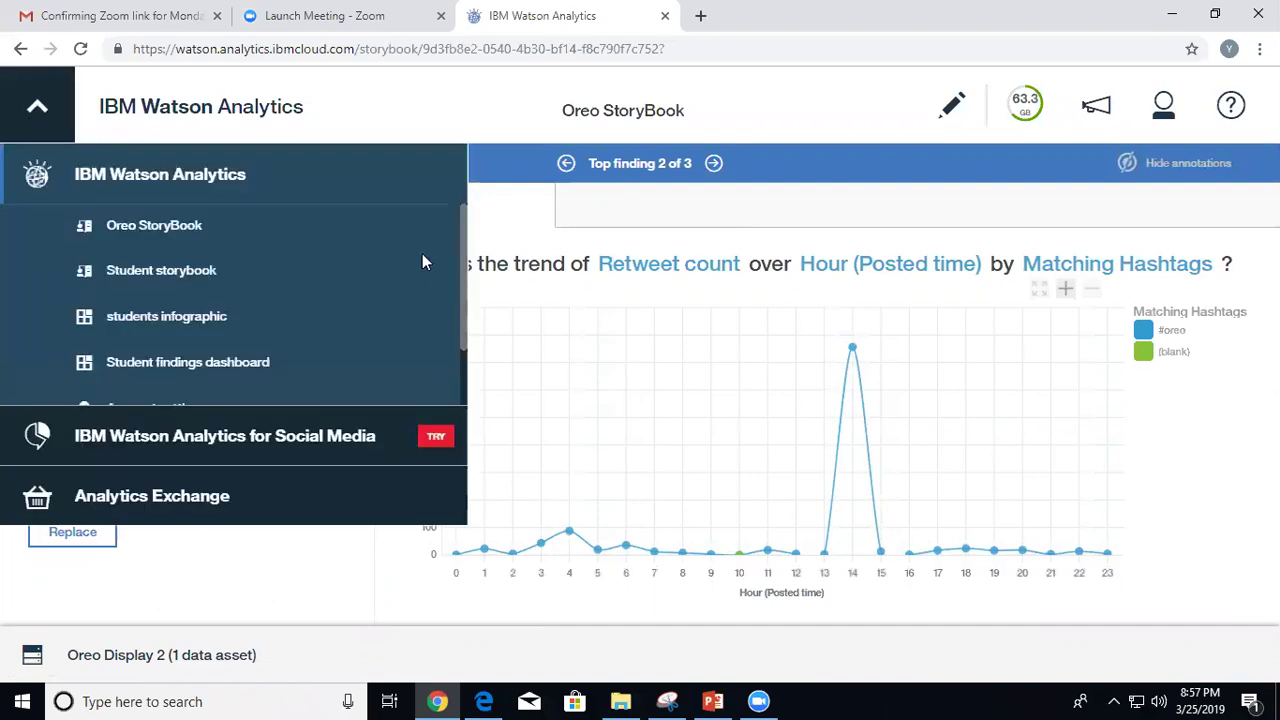
pyautogui.scroll(-1, 427, 233)
pyautogui.click(427, 229)
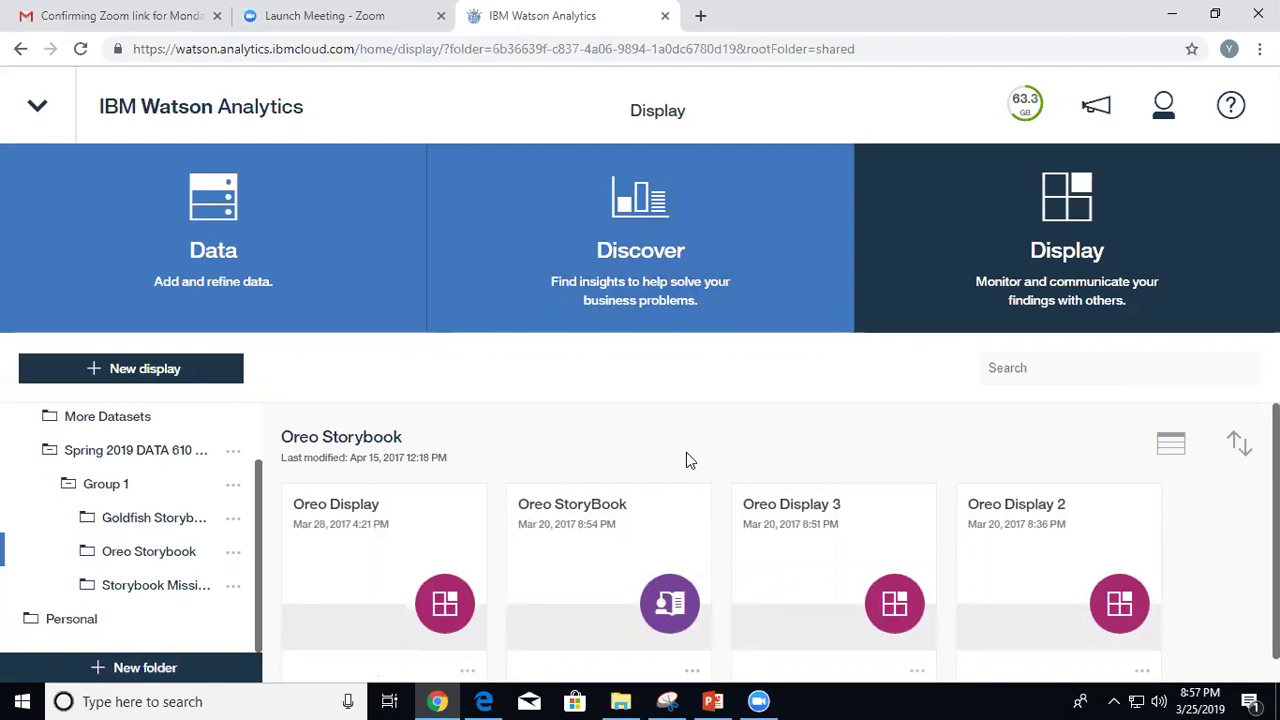
# Reopen Oreo StoryBook and switch it to edit mode.
pyautogui.click(598, 566)
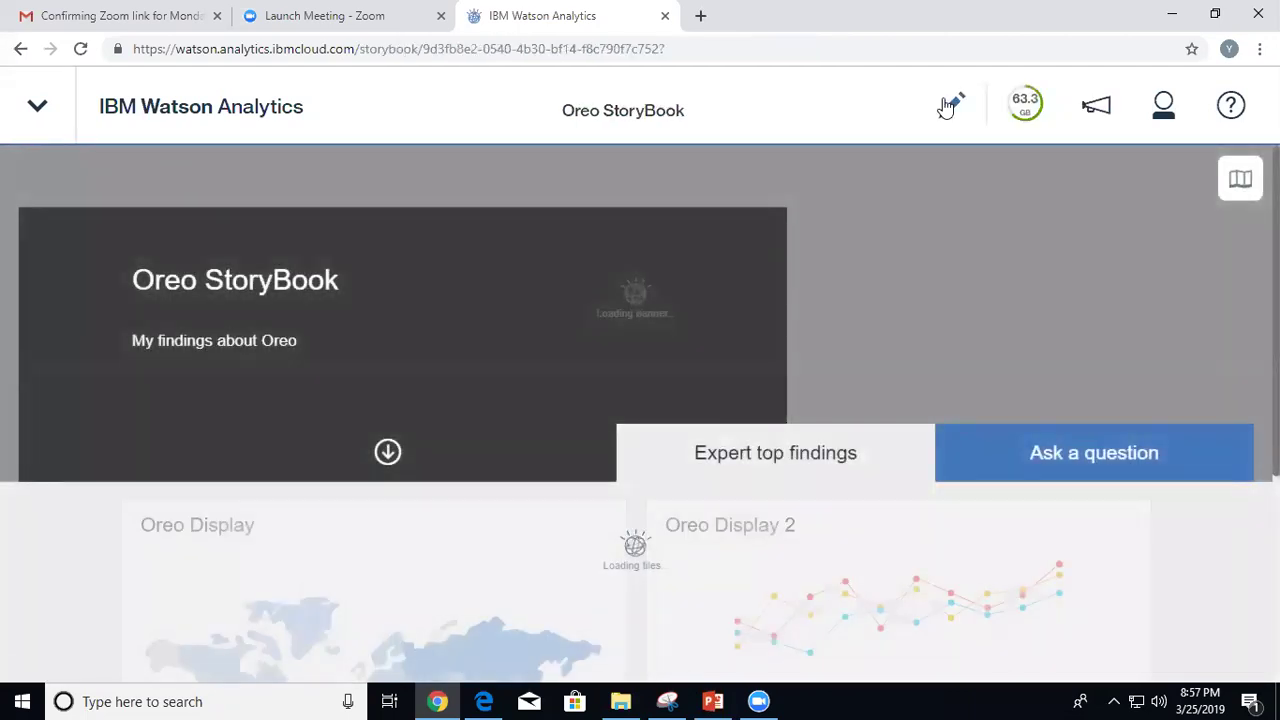
pyautogui.click(952, 106)
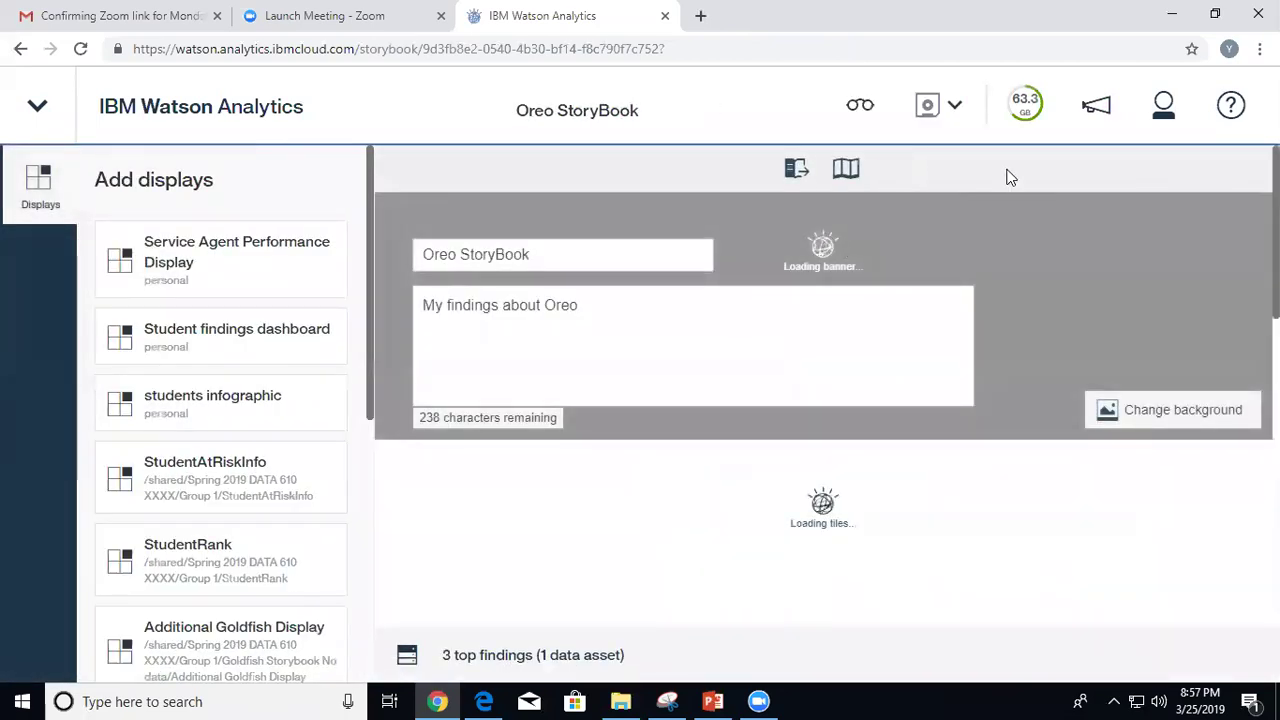
# Check the Save as options for Oreo StoryBook without saving a copy, and close the storybook.
pyautogui.click(955, 108)
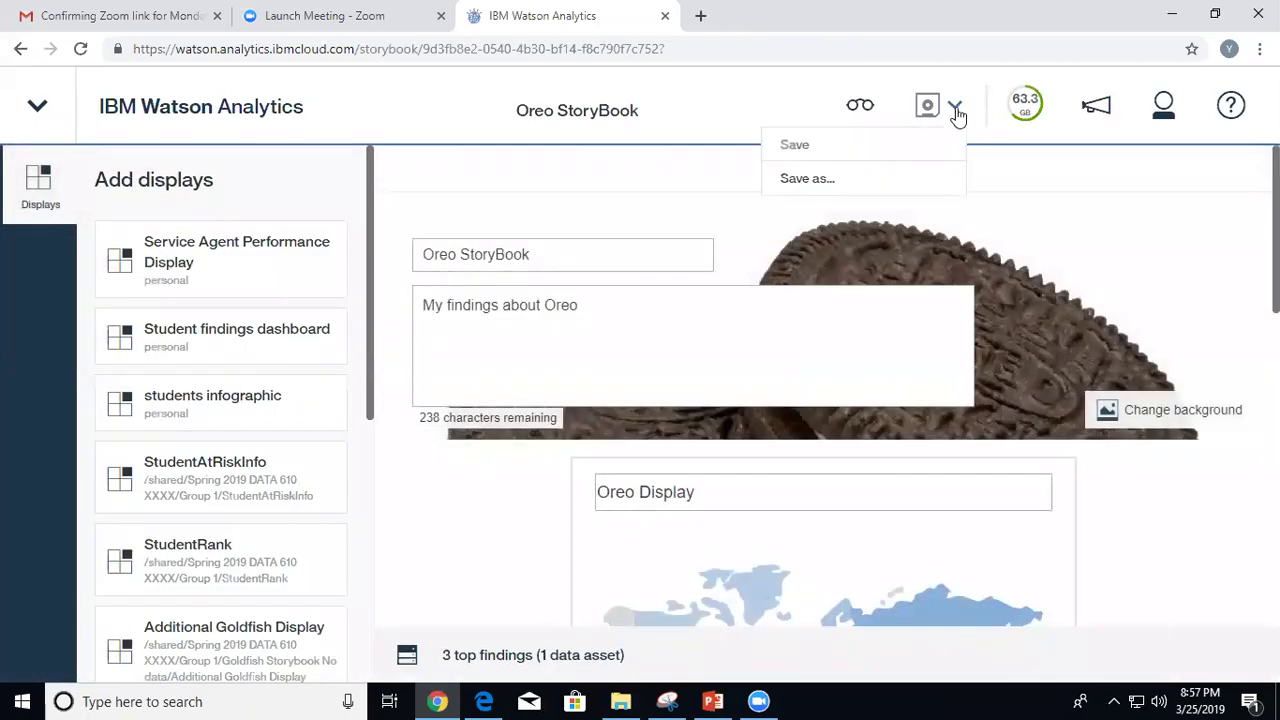
pyautogui.click(849, 186)
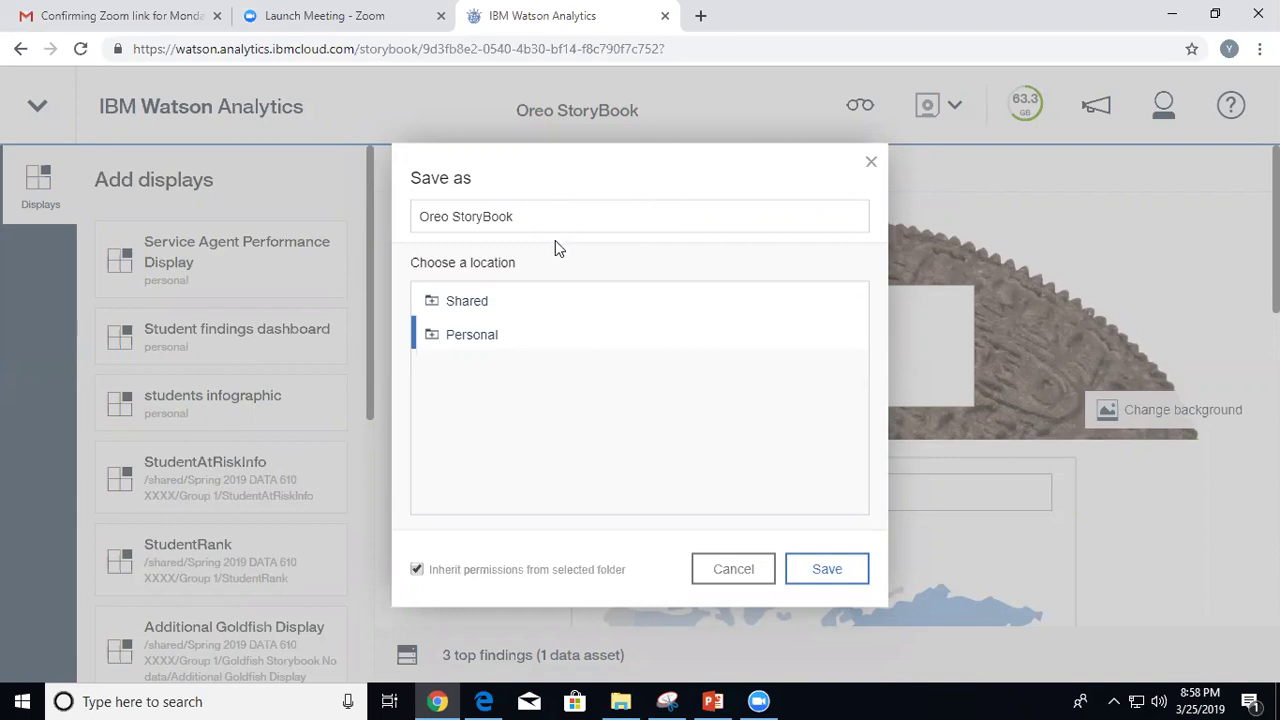
pyautogui.click(728, 569)
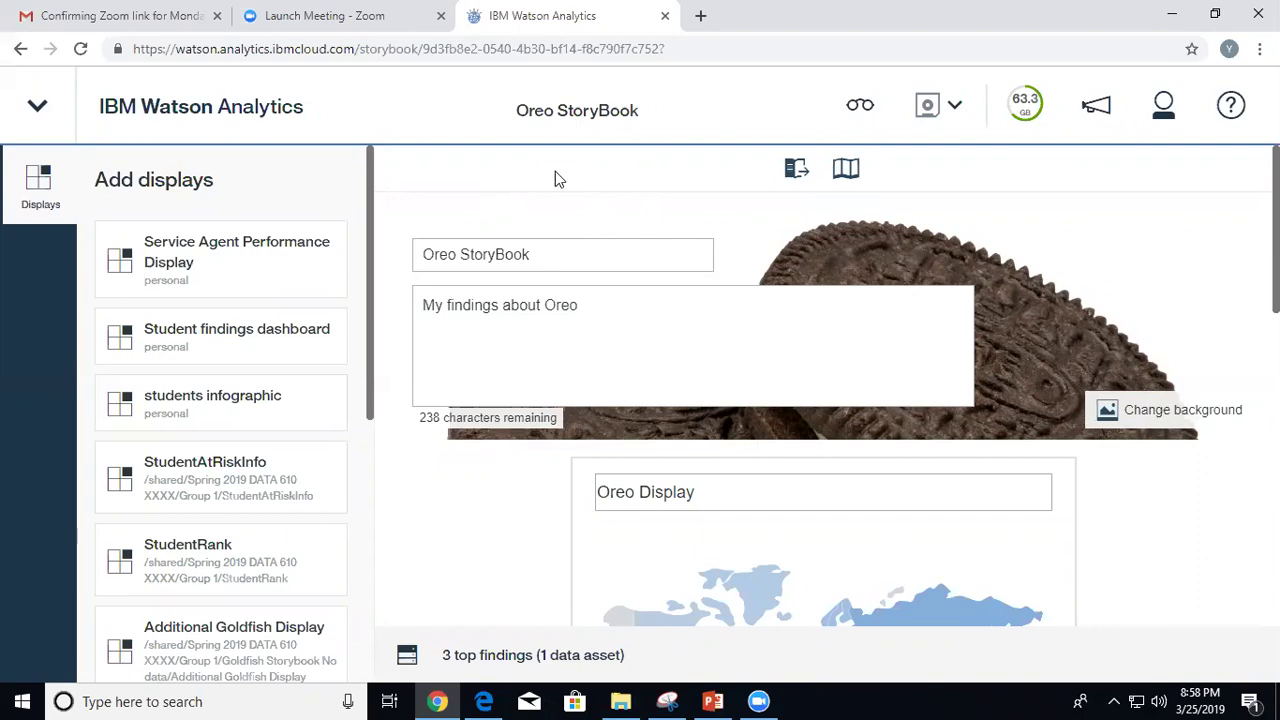
pyautogui.click(37, 110)
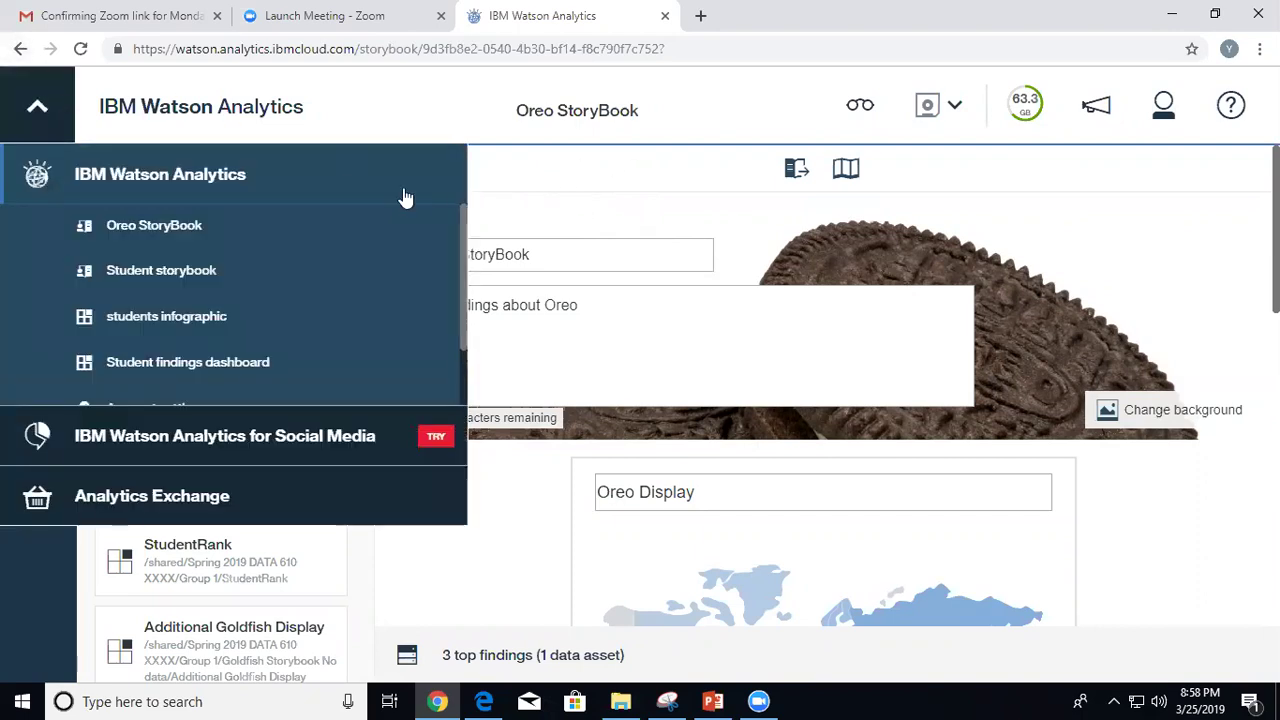
pyautogui.click(424, 229)
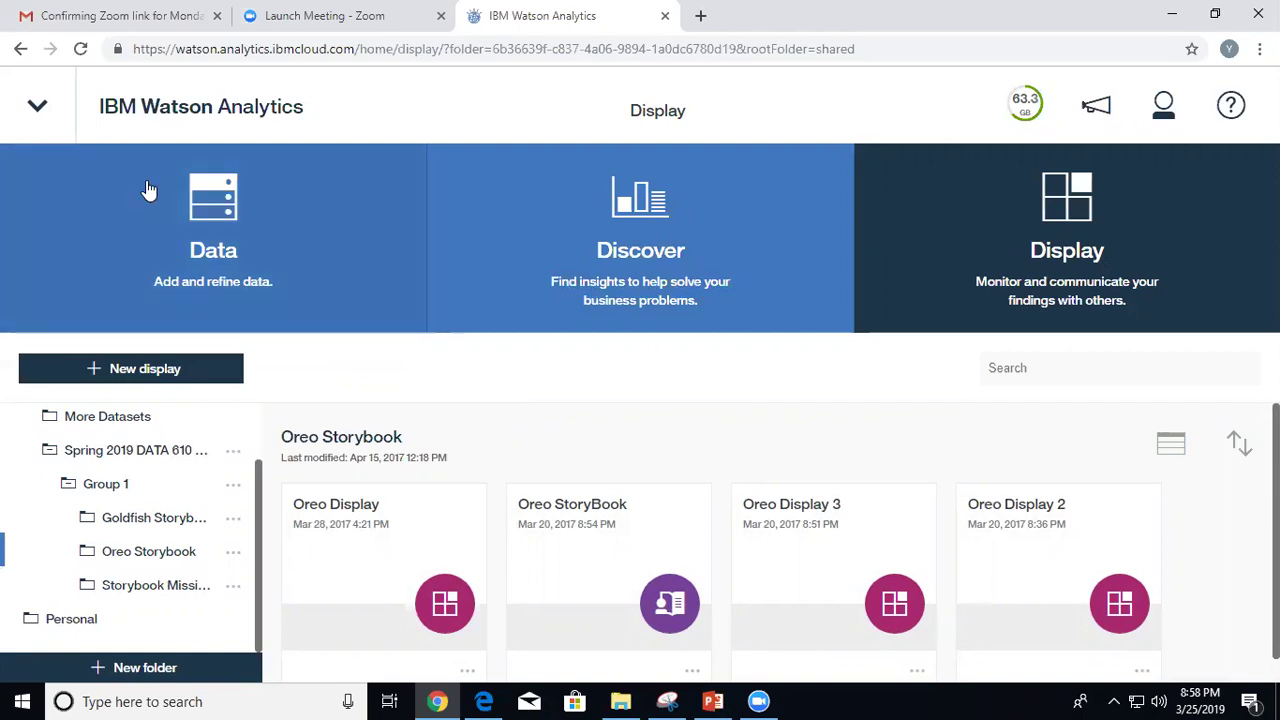
pyautogui.click(38, 110)
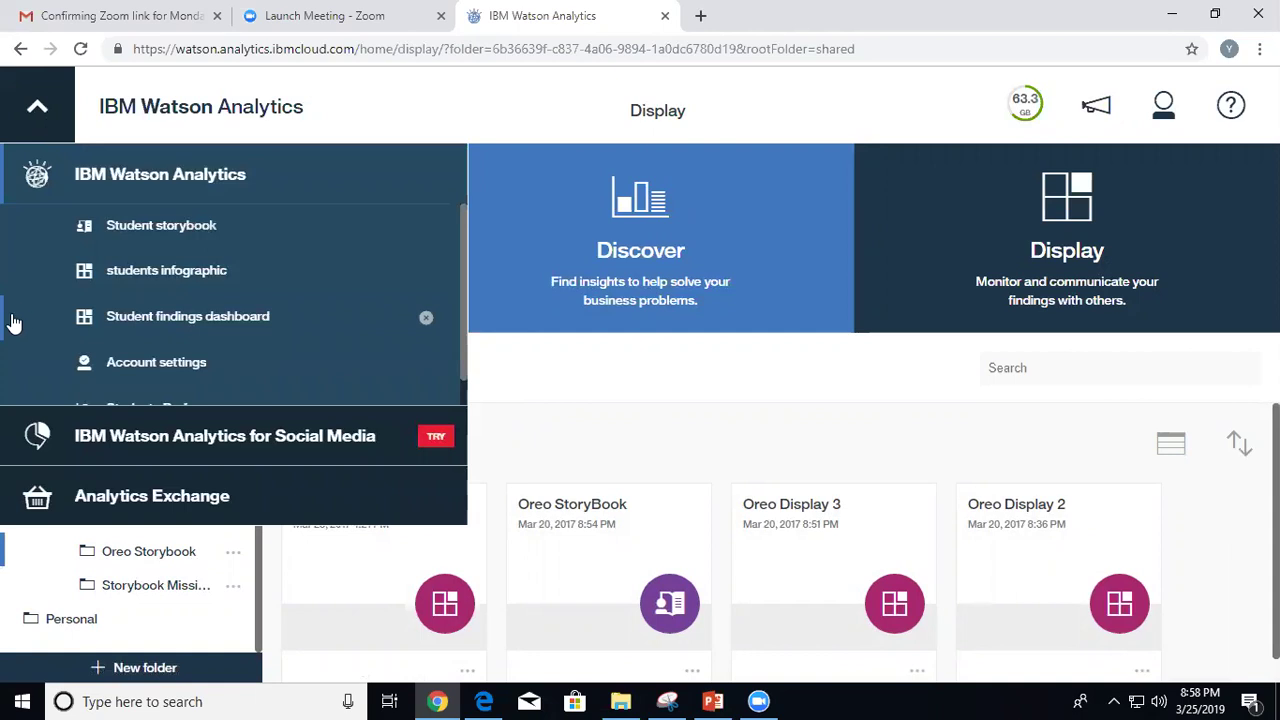
pyautogui.click(127, 509)
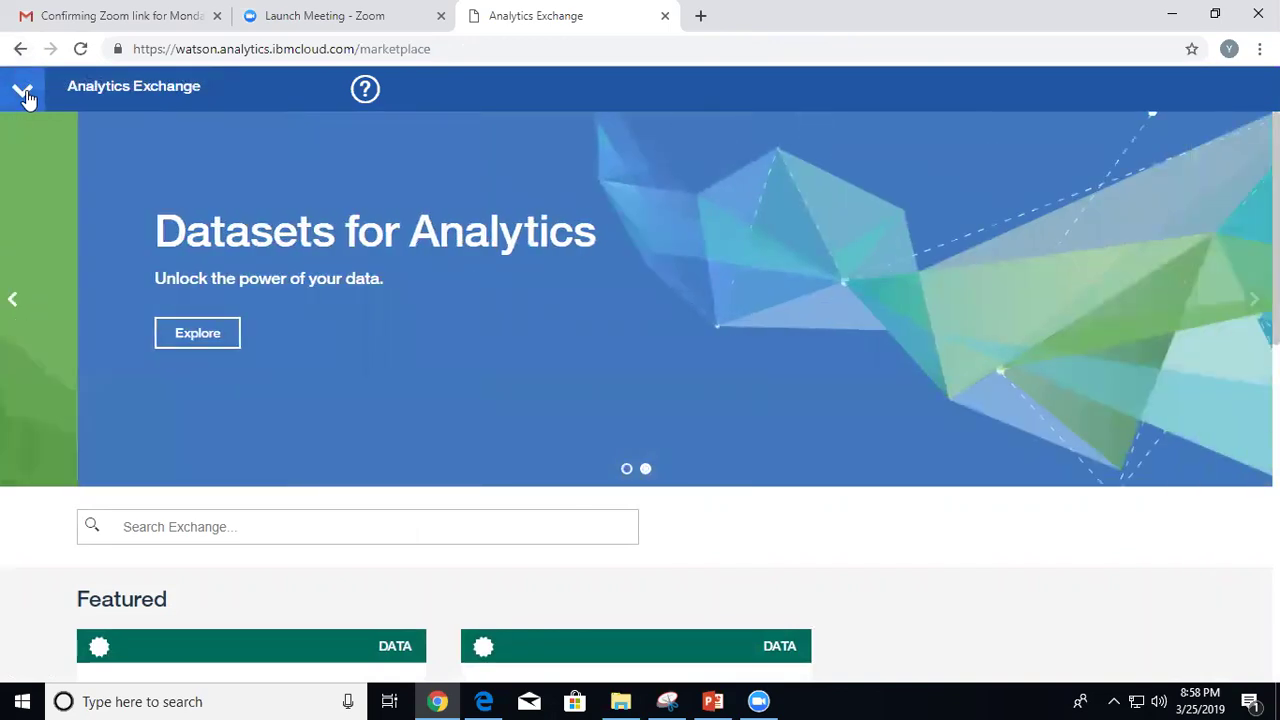
pyautogui.click(24, 92)
pyautogui.click(63, 134)
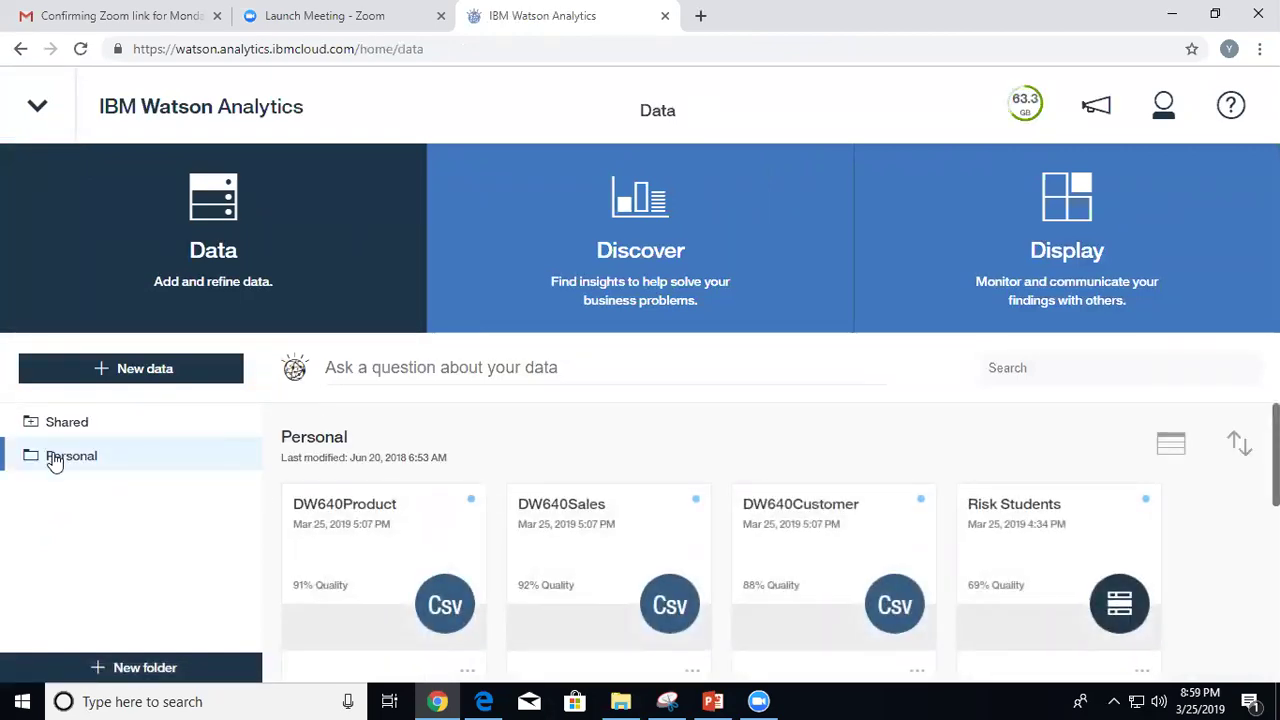
# Go to the Analytics Exchange and browse the complete list of Expert Storybooks.
pyautogui.click(40, 112)
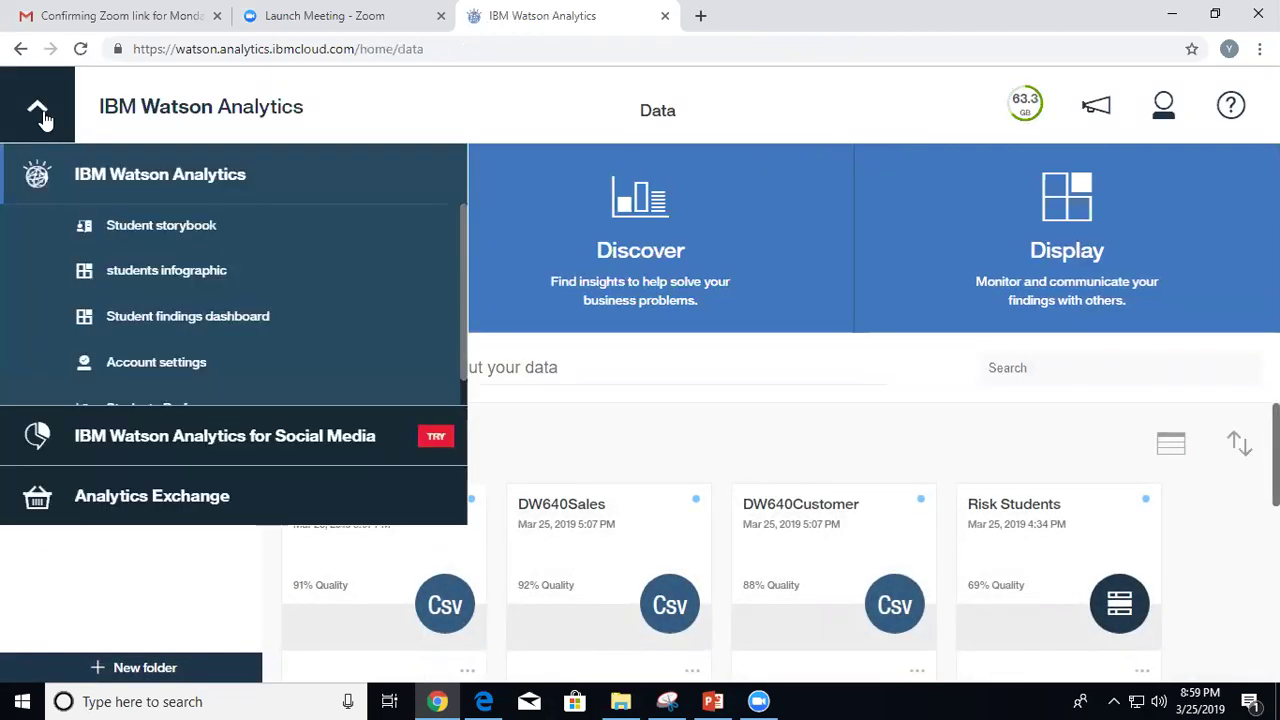
pyautogui.click(88, 500)
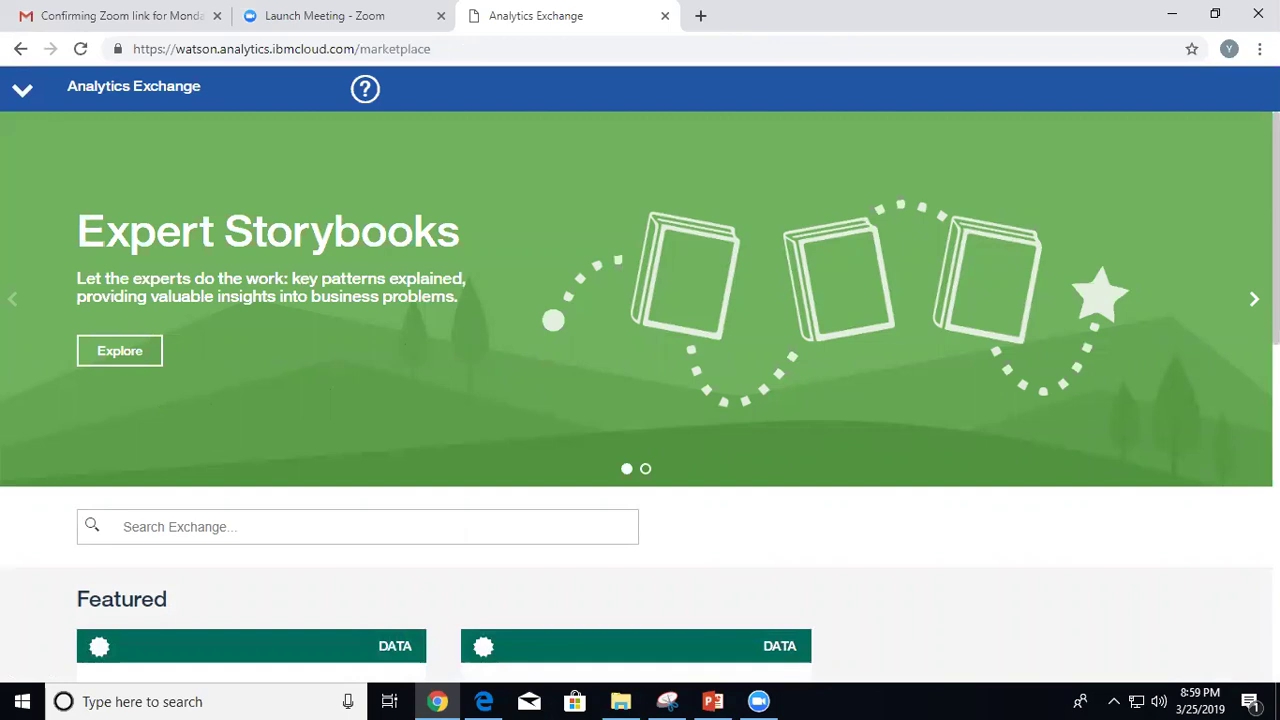
pyautogui.scroll(-6, 1229, 492)
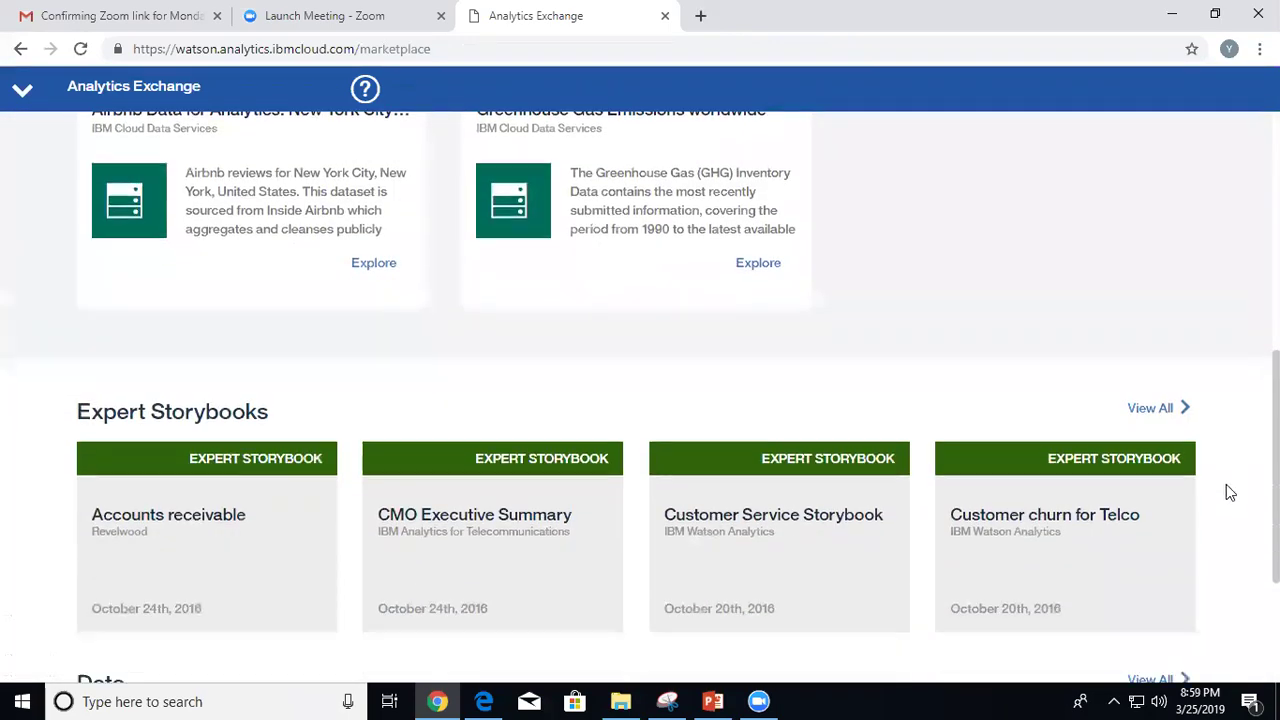
pyautogui.scroll(-1, 1229, 492)
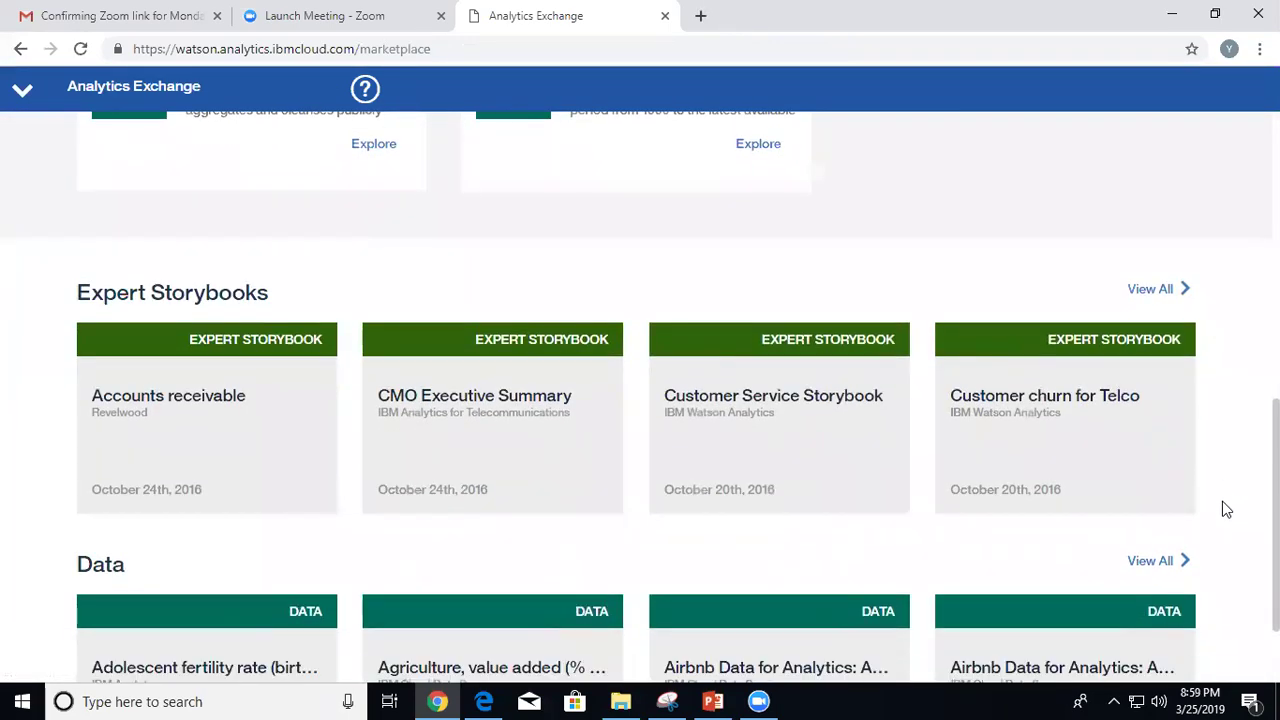
pyautogui.scroll(-1, 1220, 520)
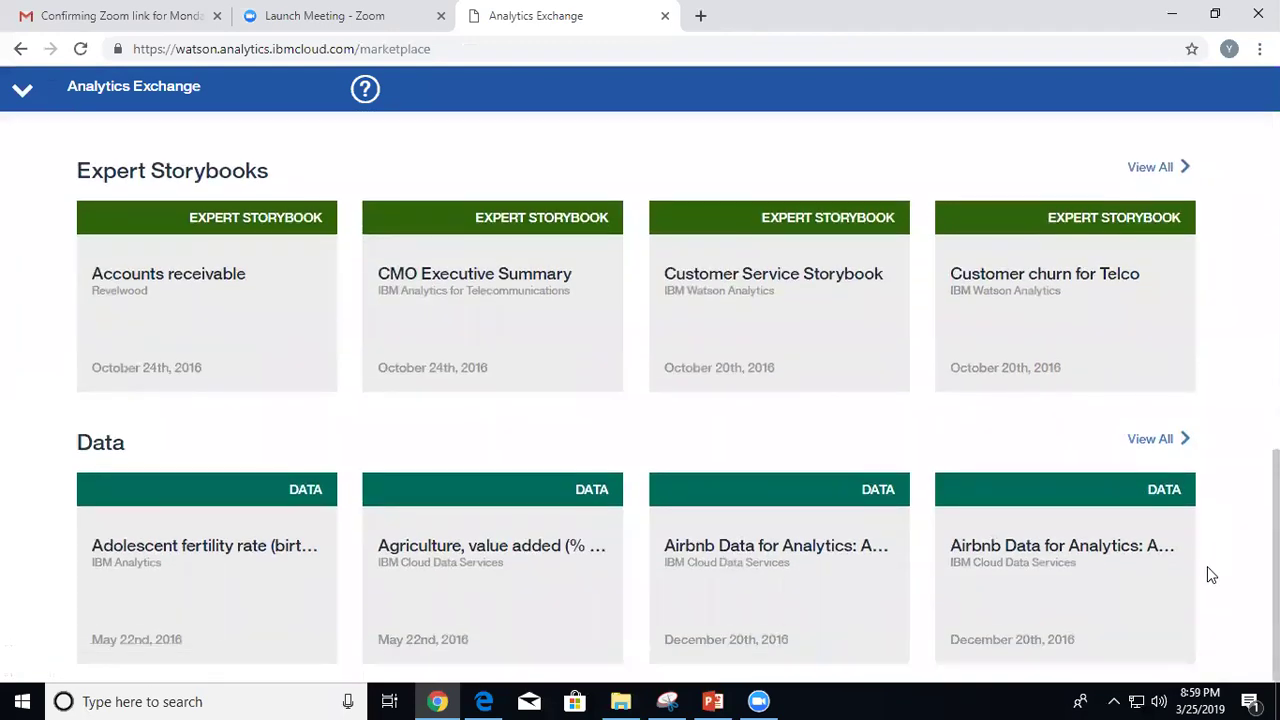
pyautogui.click(1170, 174)
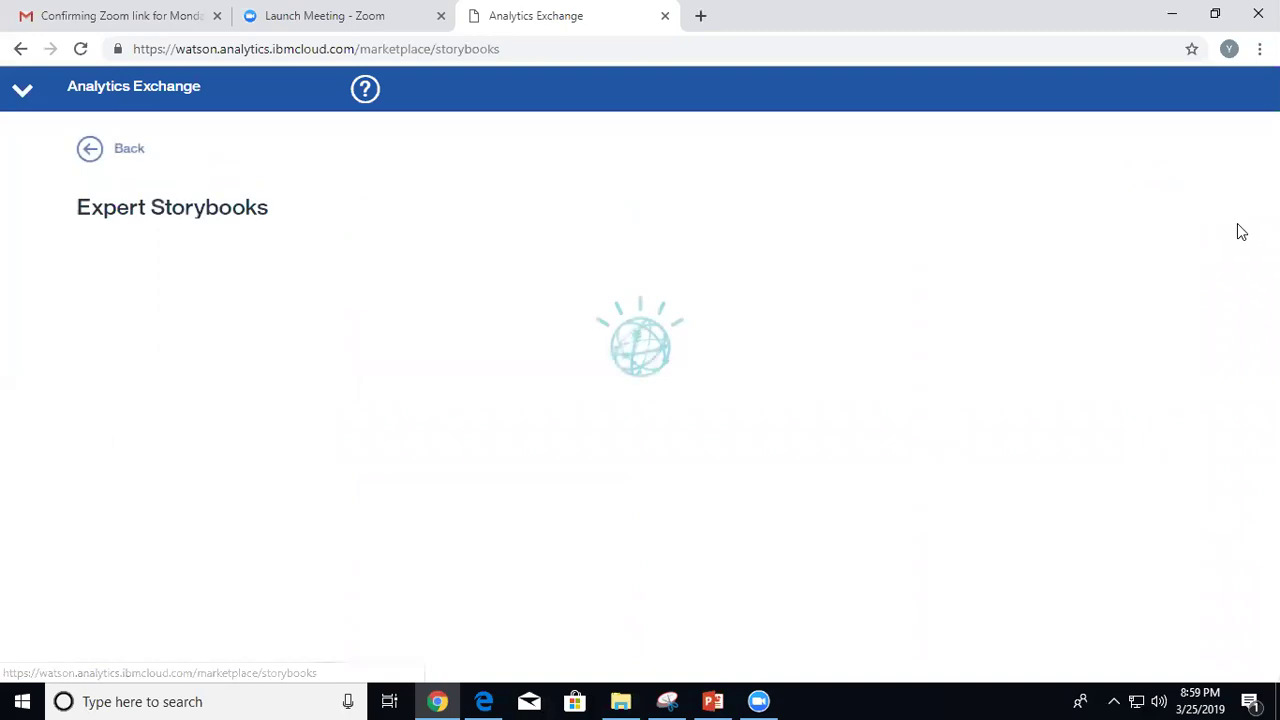
pyautogui.scroll(-4, 640, 460)
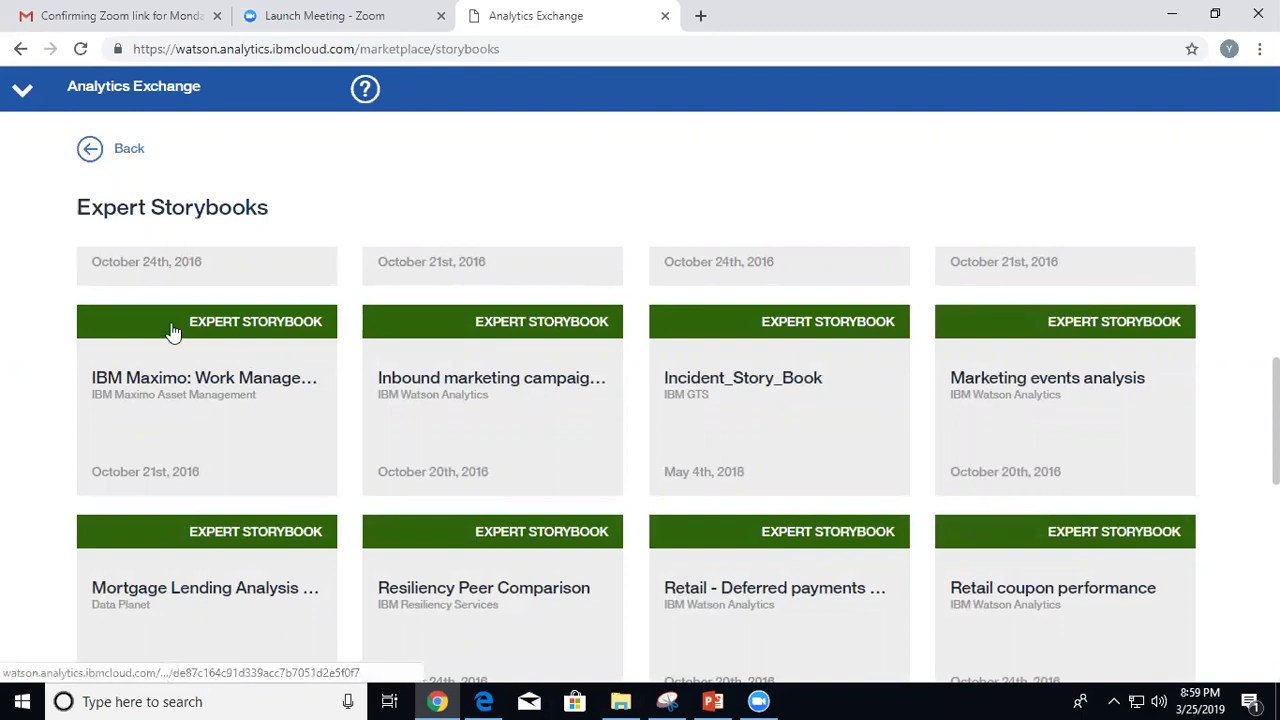
# Open the IBM Maximo: Work Management expert storybook and import it into Watson Analytics.
pyautogui.click(190, 413)
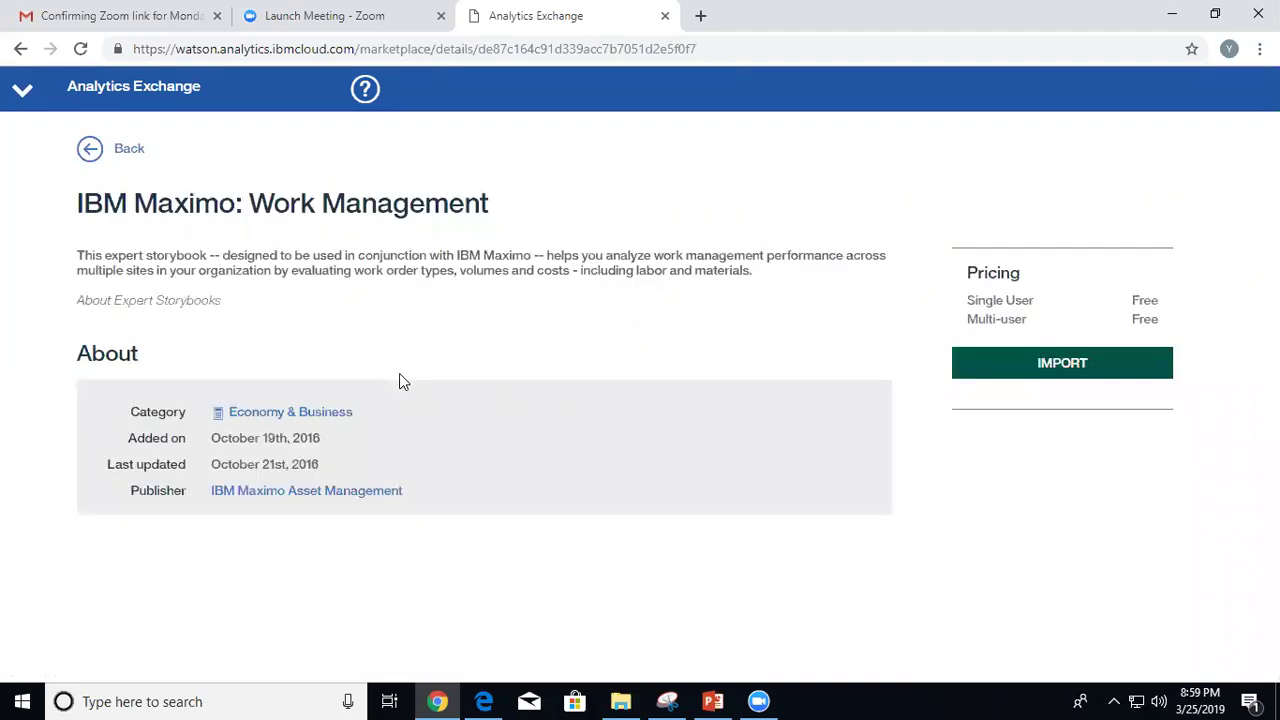
pyautogui.click(1056, 380)
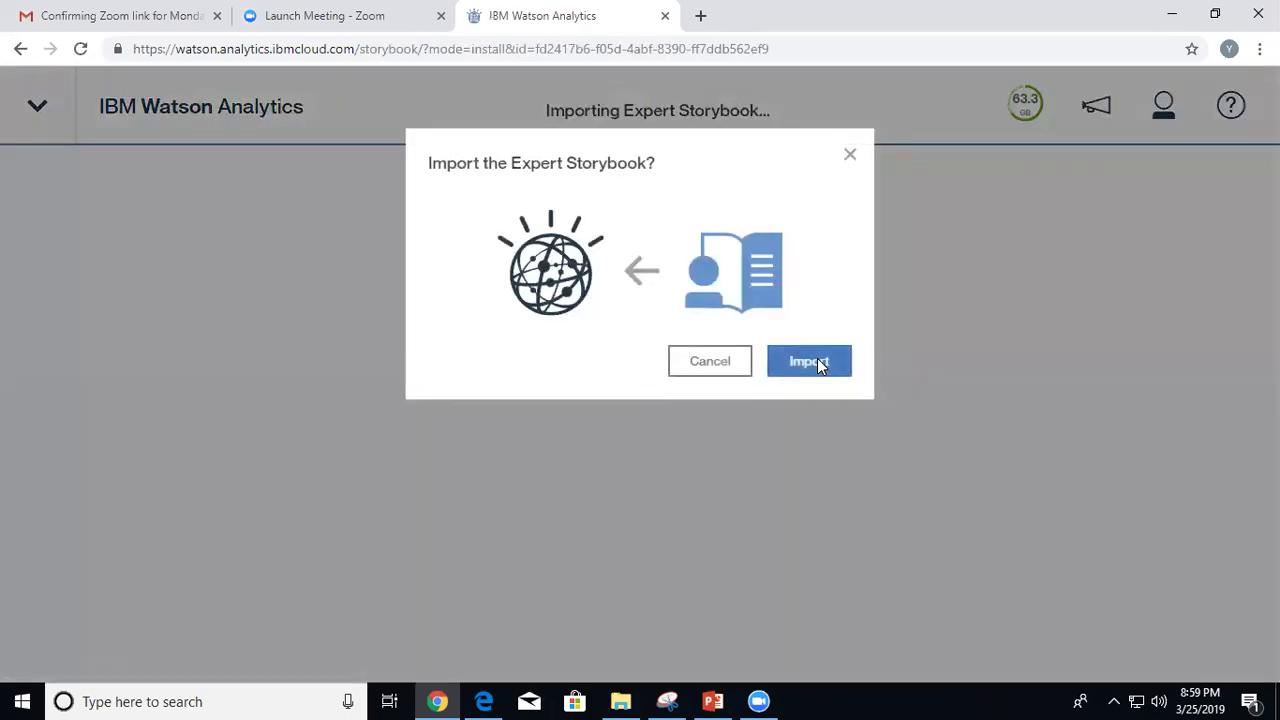
pyautogui.click(817, 362)
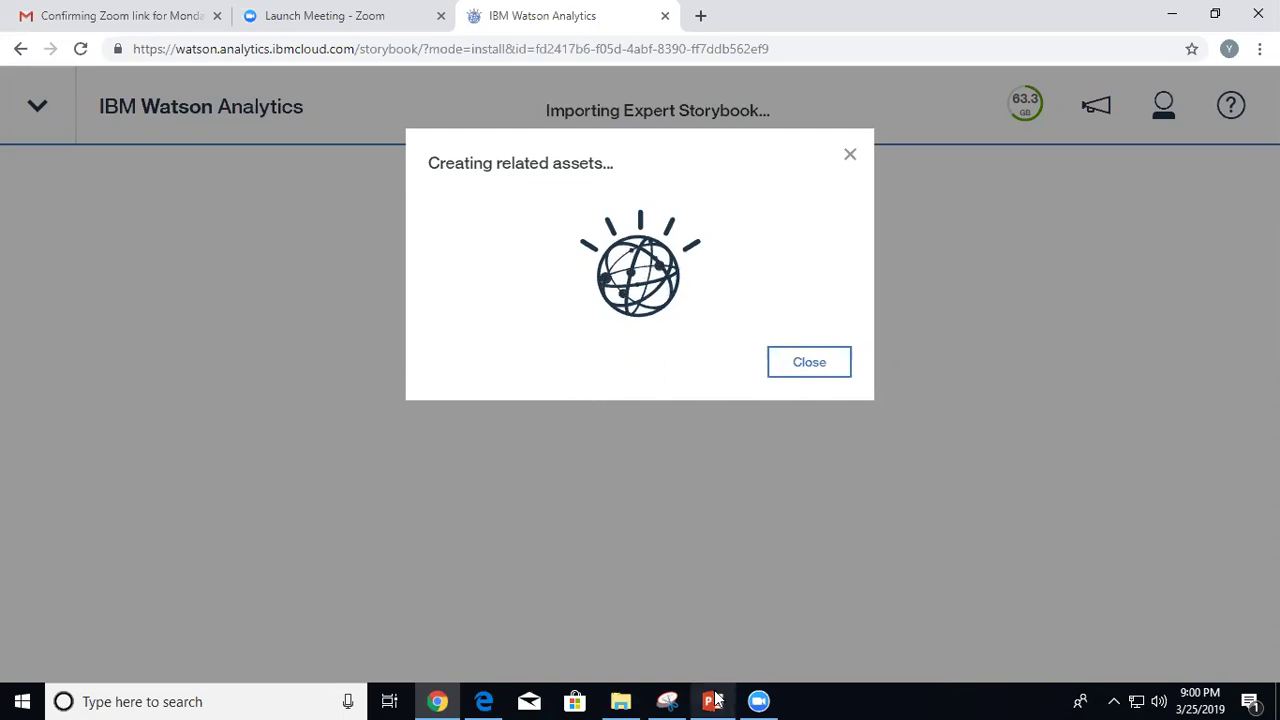
# Switch to the Watson Analytics Help Session presentation in PowerPoint and view the Packed Bubble Plot and Stacked Bar Plot with Multiple Measures slides.
pyautogui.moveTo(714, 700)
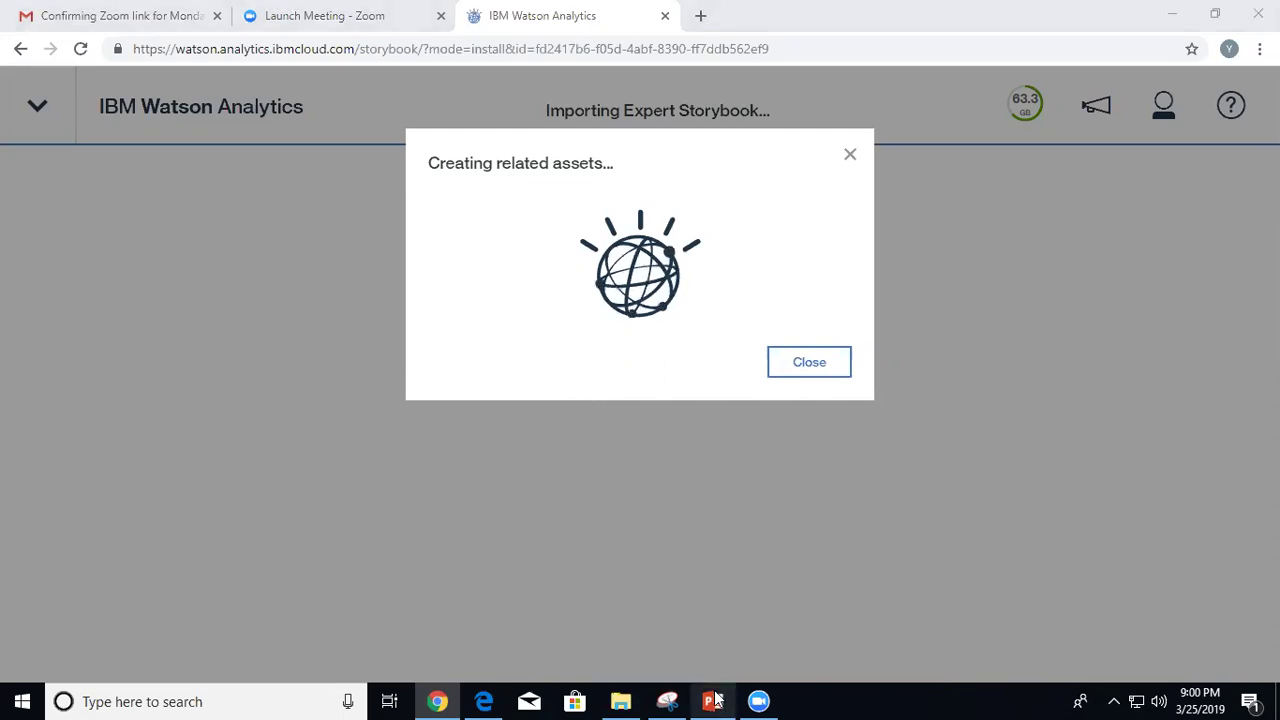
pyautogui.click(714, 700)
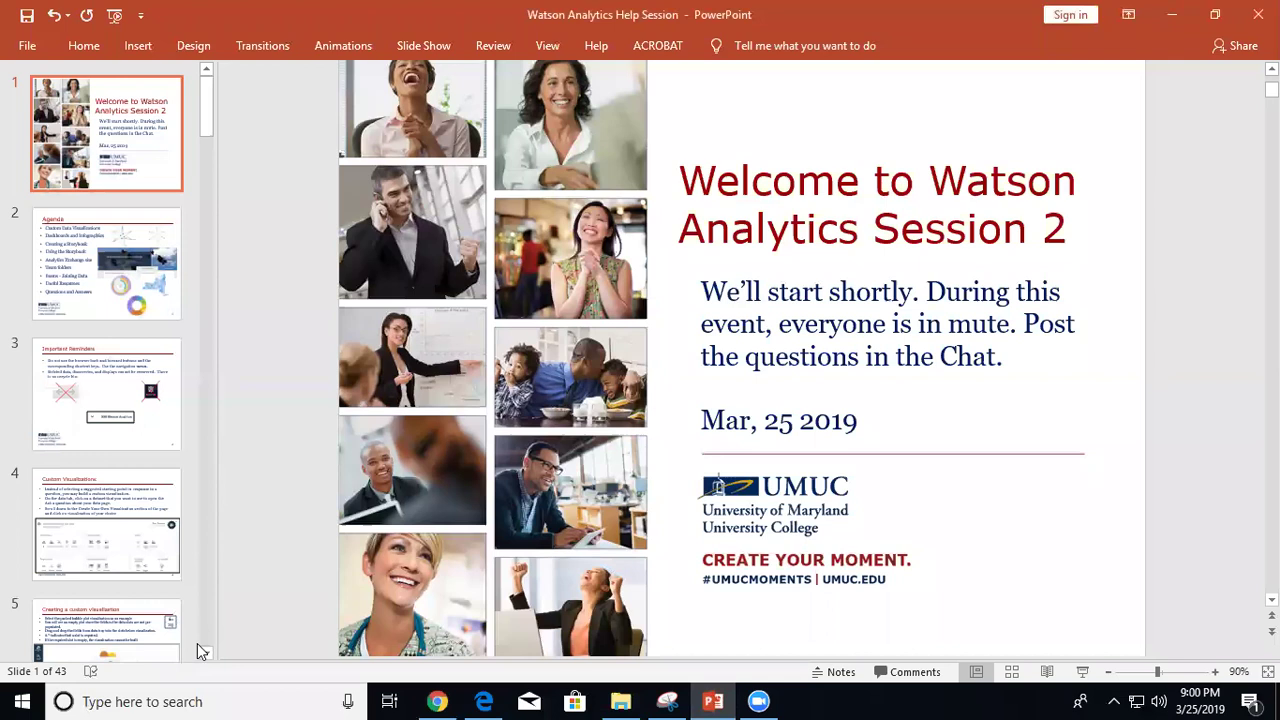
pyautogui.click(125, 640)
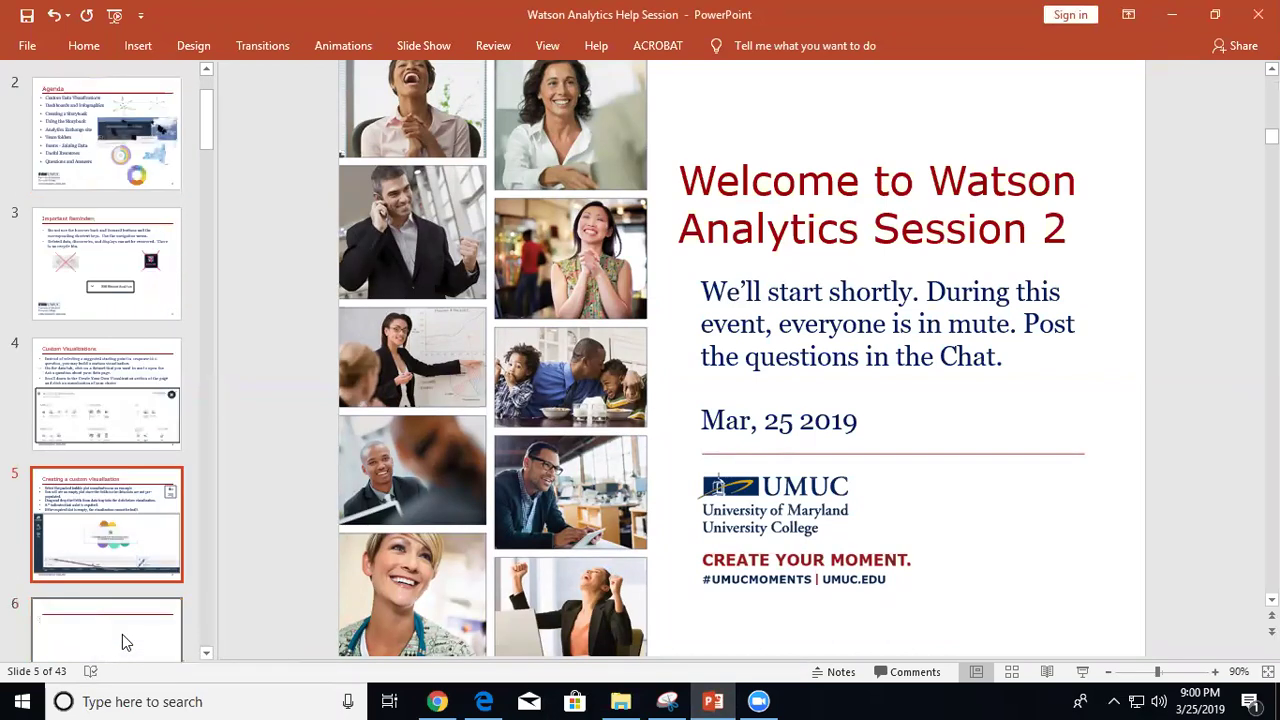
pyautogui.click(122, 634)
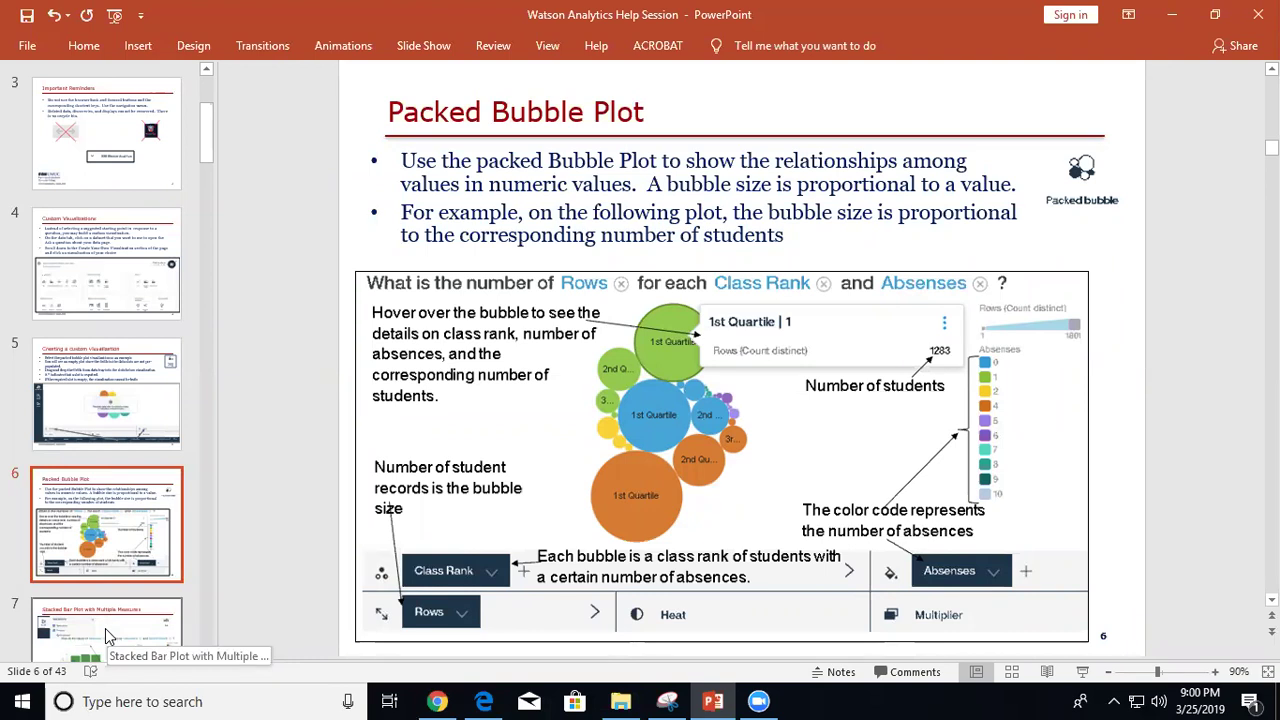
pyautogui.click(105, 628)
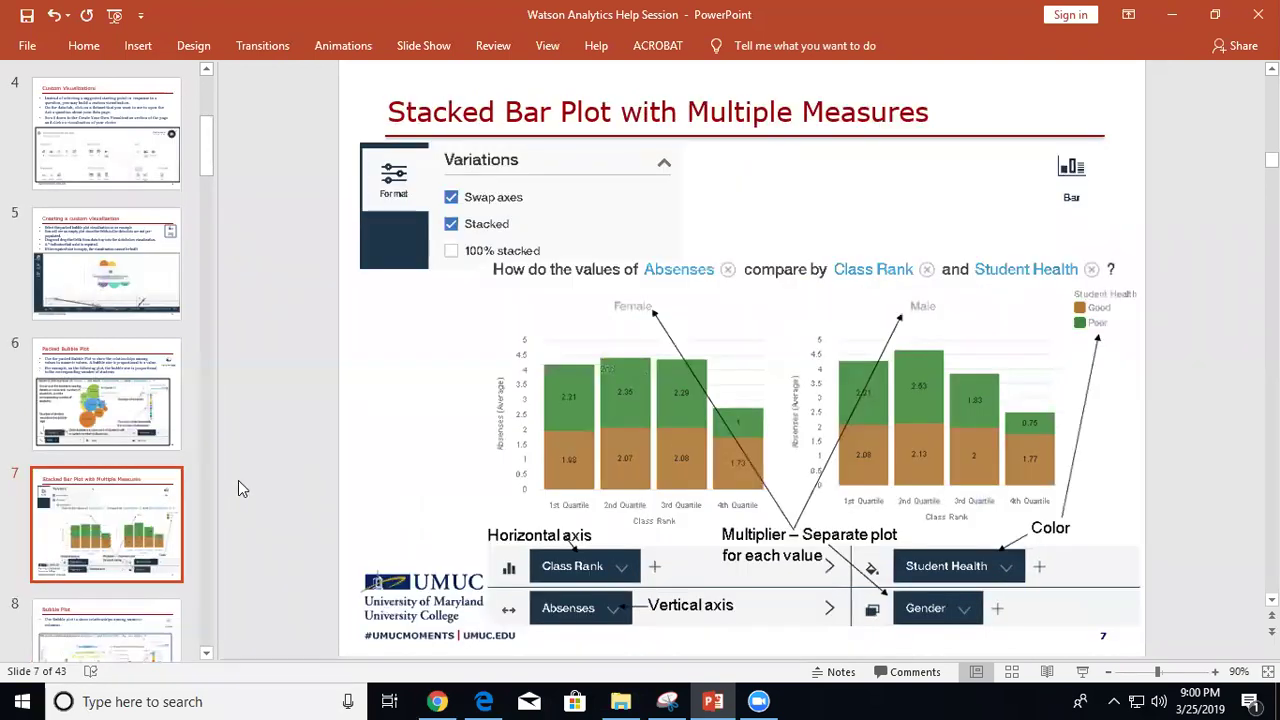
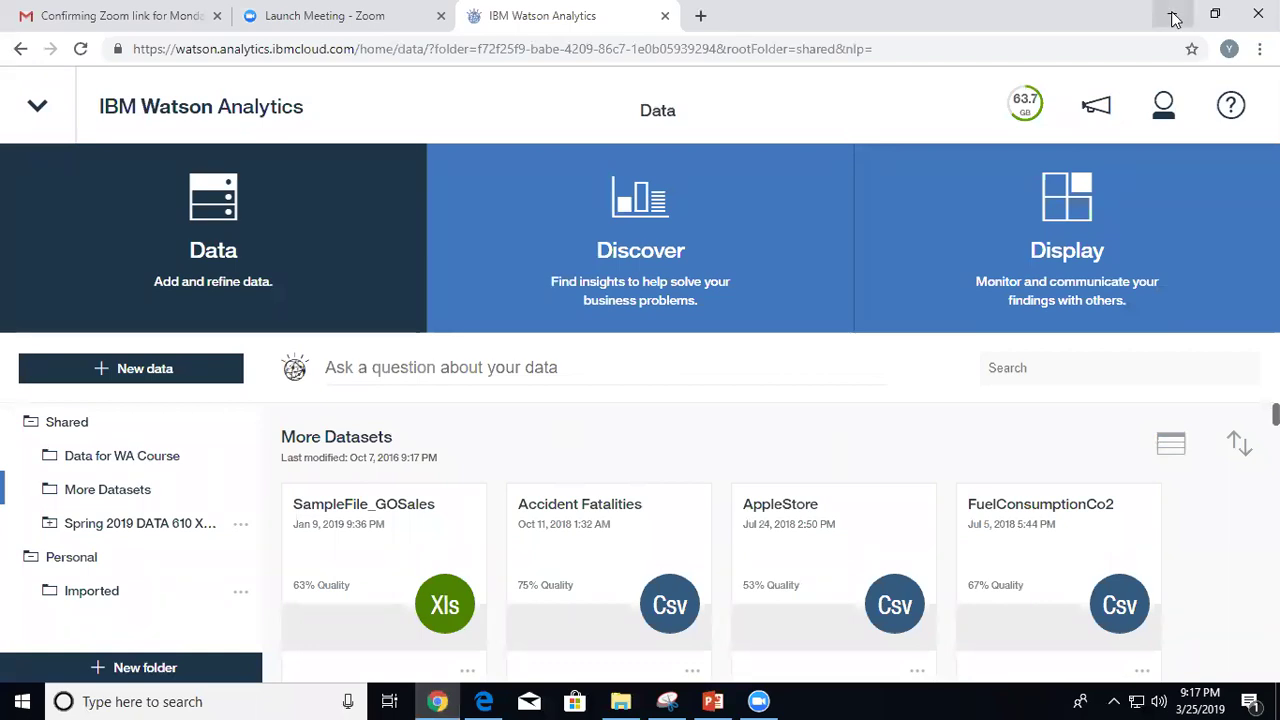
# Switch back to Watson Analytics, open DW640Sales from the Personal folder for refining, and sort it ascending by Year (DATE).
pyautogui.click(437, 701)
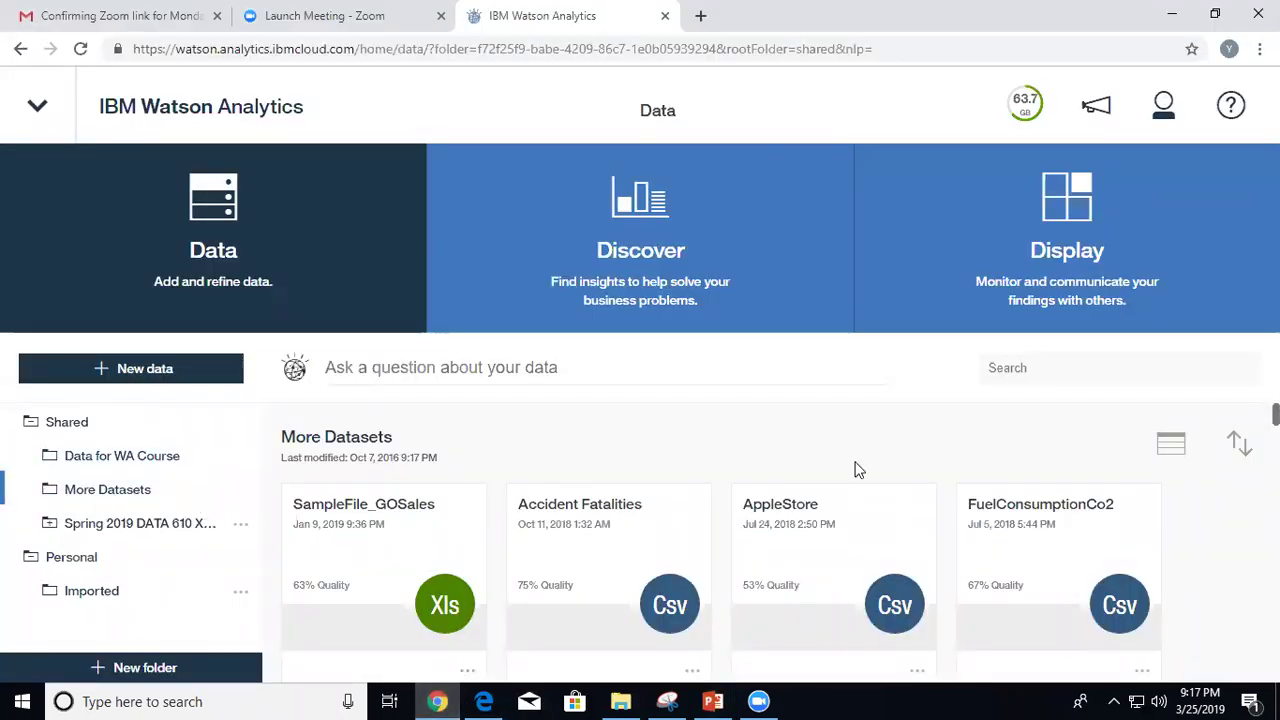
pyautogui.click(64, 563)
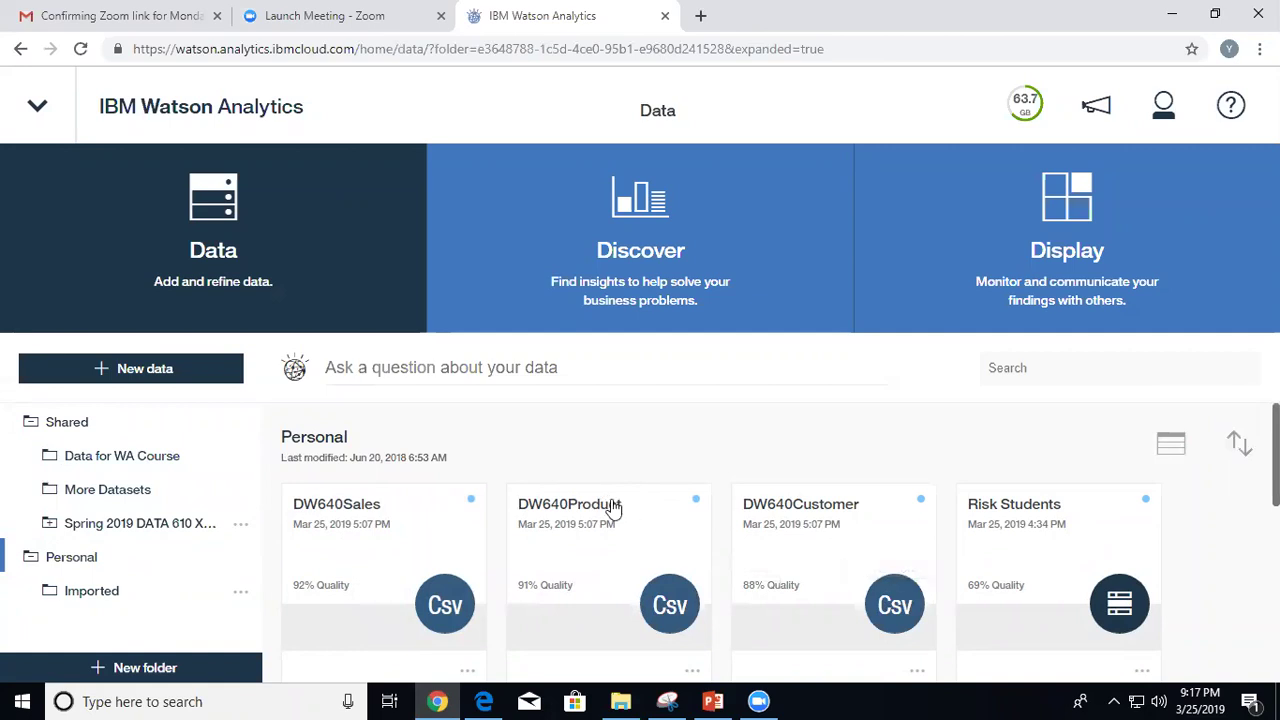
pyautogui.click(466, 673)
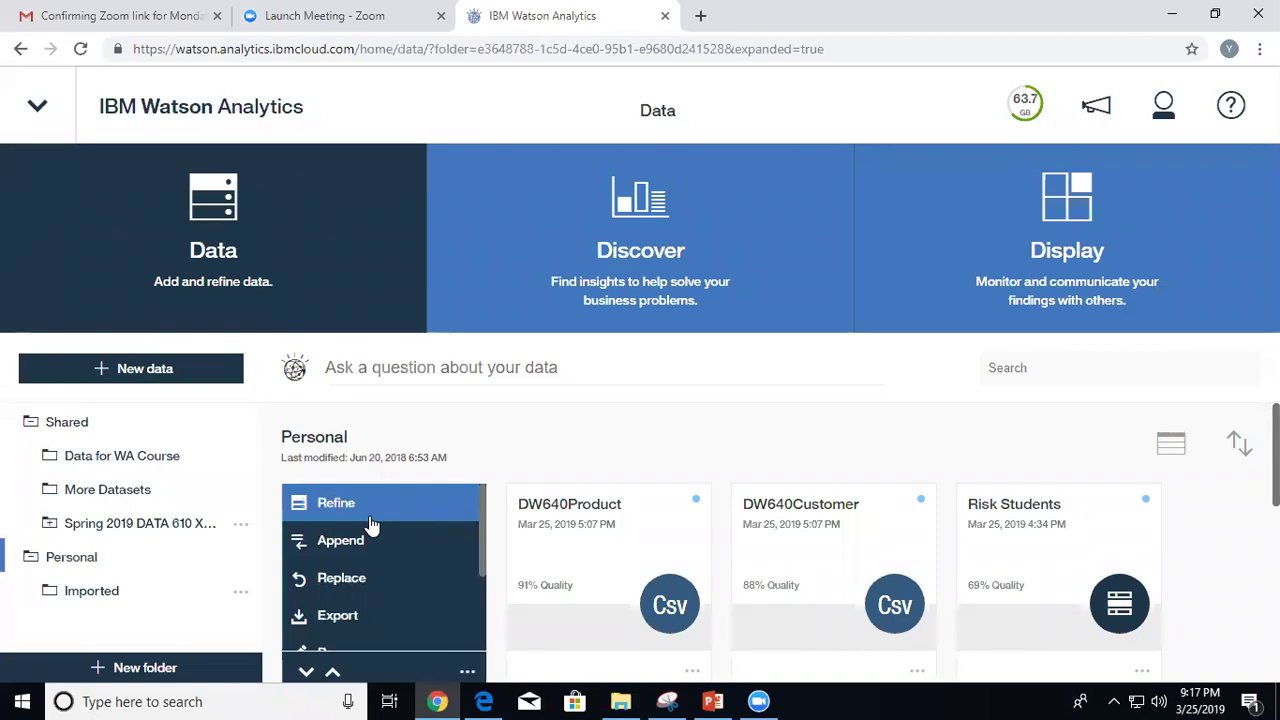
pyautogui.click(314, 508)
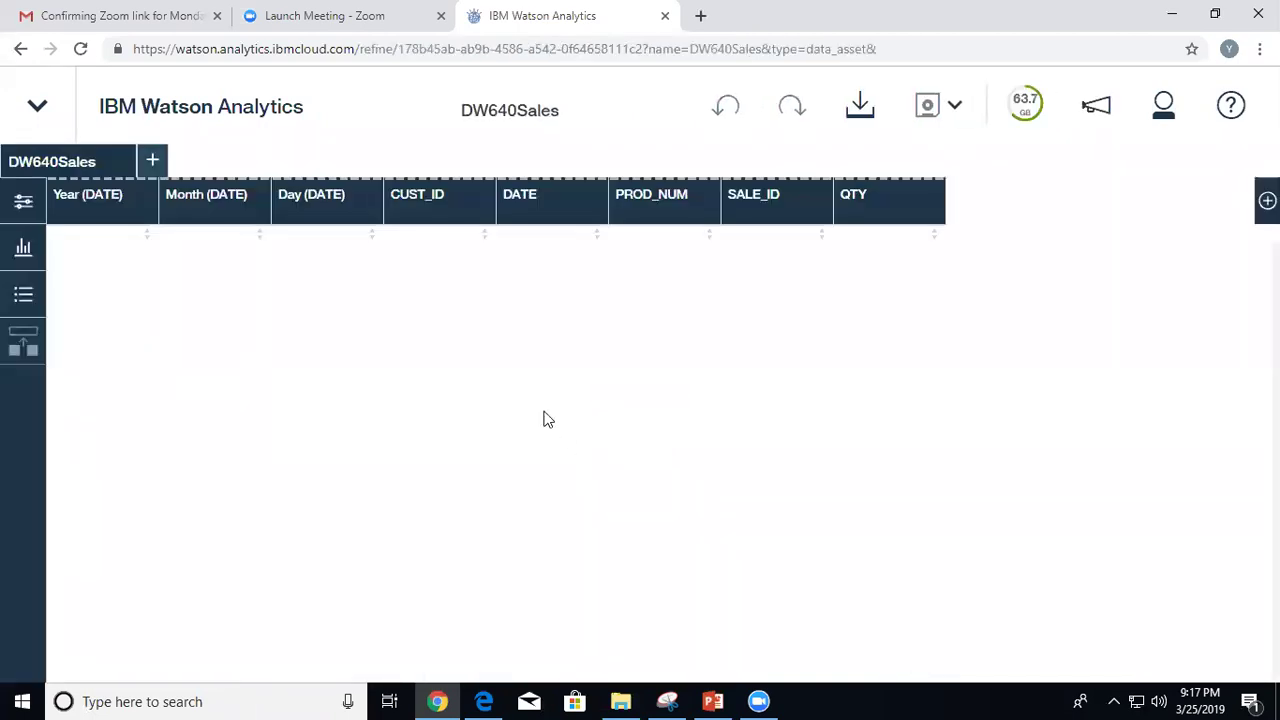
pyautogui.click(88, 196)
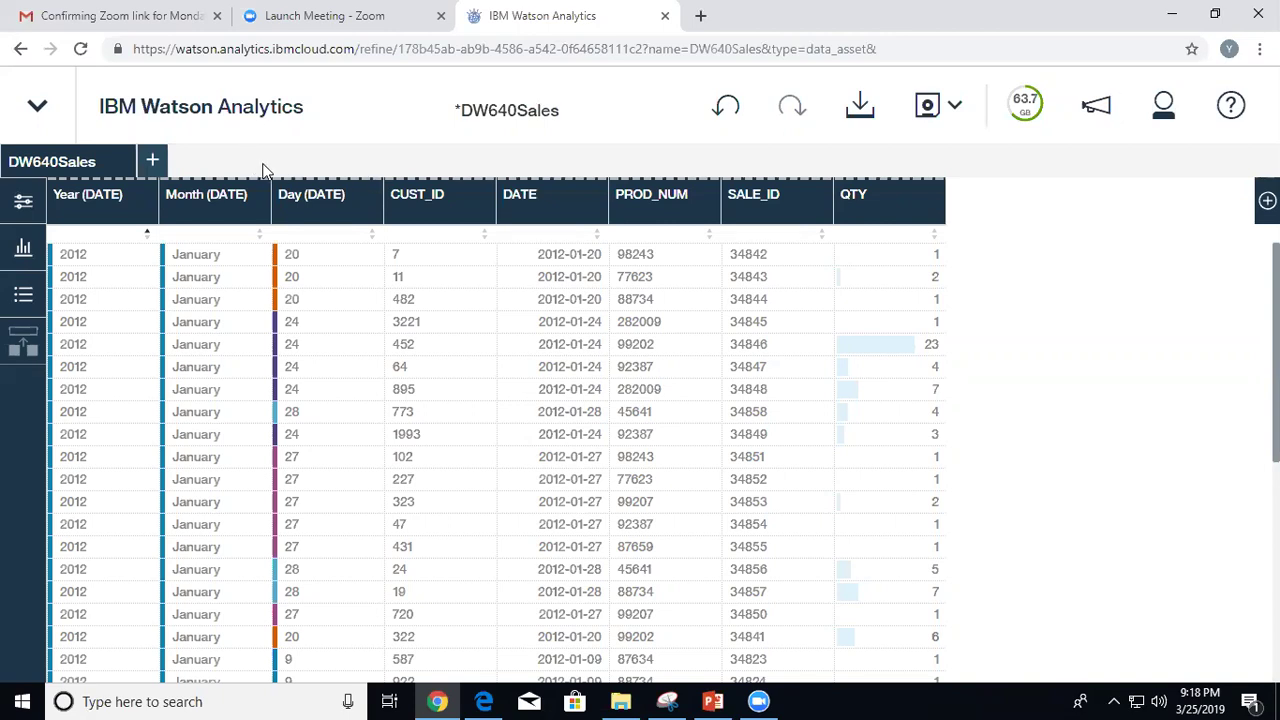
# Add the DW640Customer table from the Personal folder as a second data asset, and return to the DW640Sales table.
pyautogui.click(153, 163)
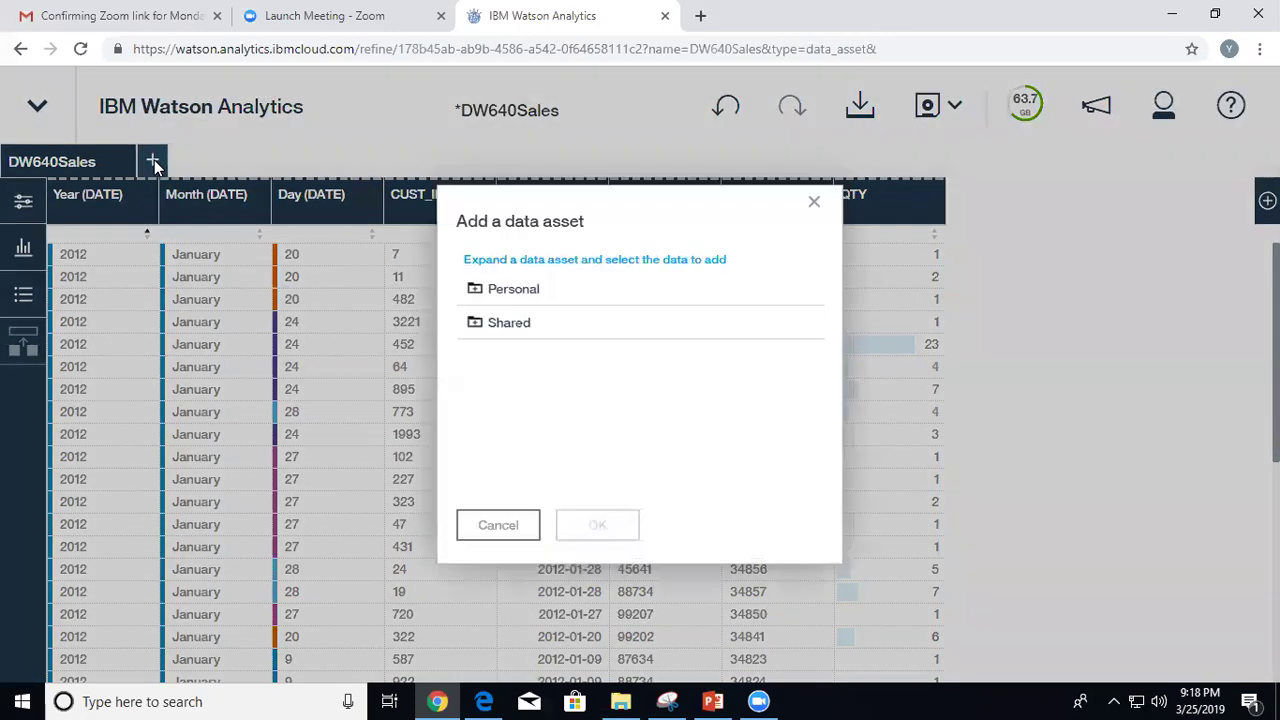
pyautogui.click(477, 292)
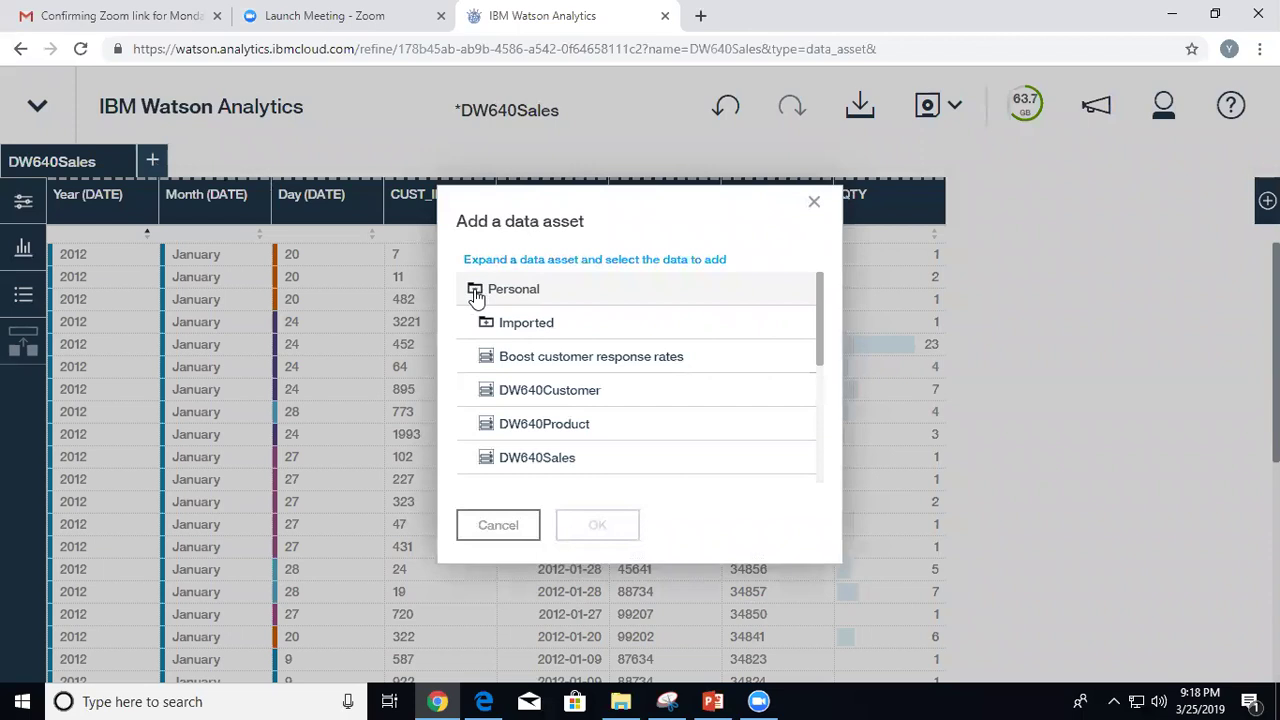
pyautogui.click(525, 397)
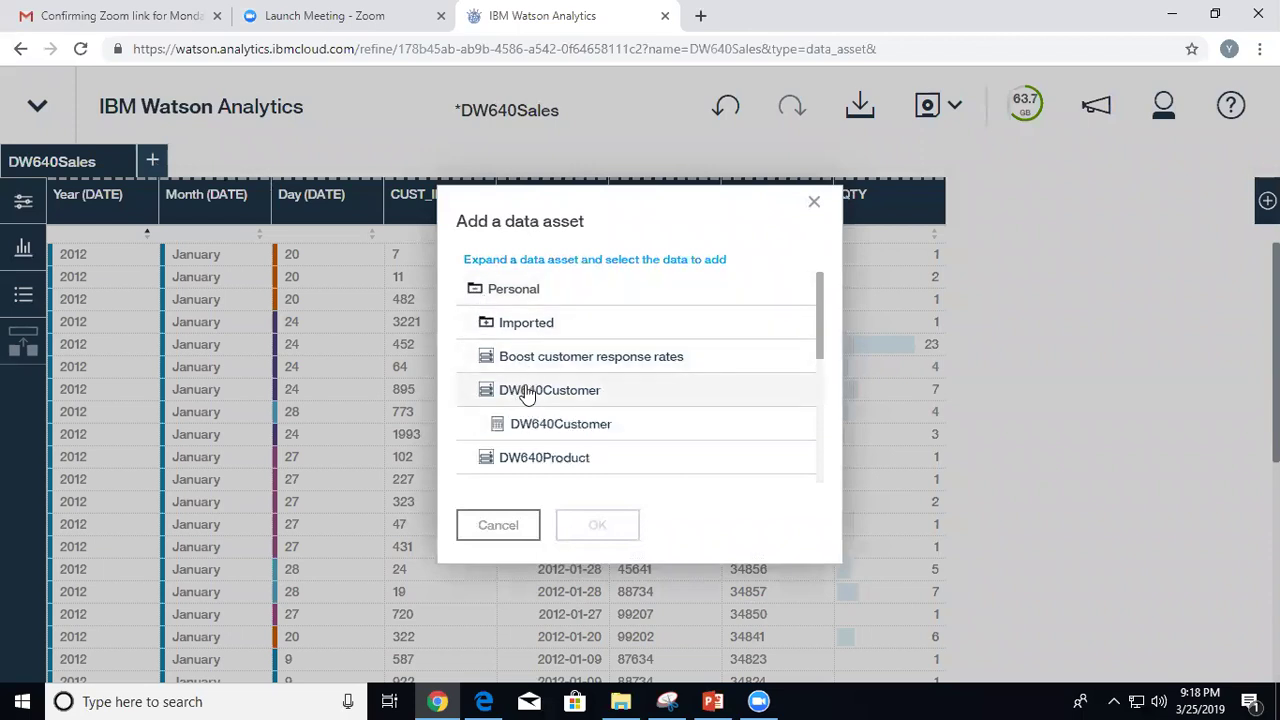
pyautogui.click(540, 436)
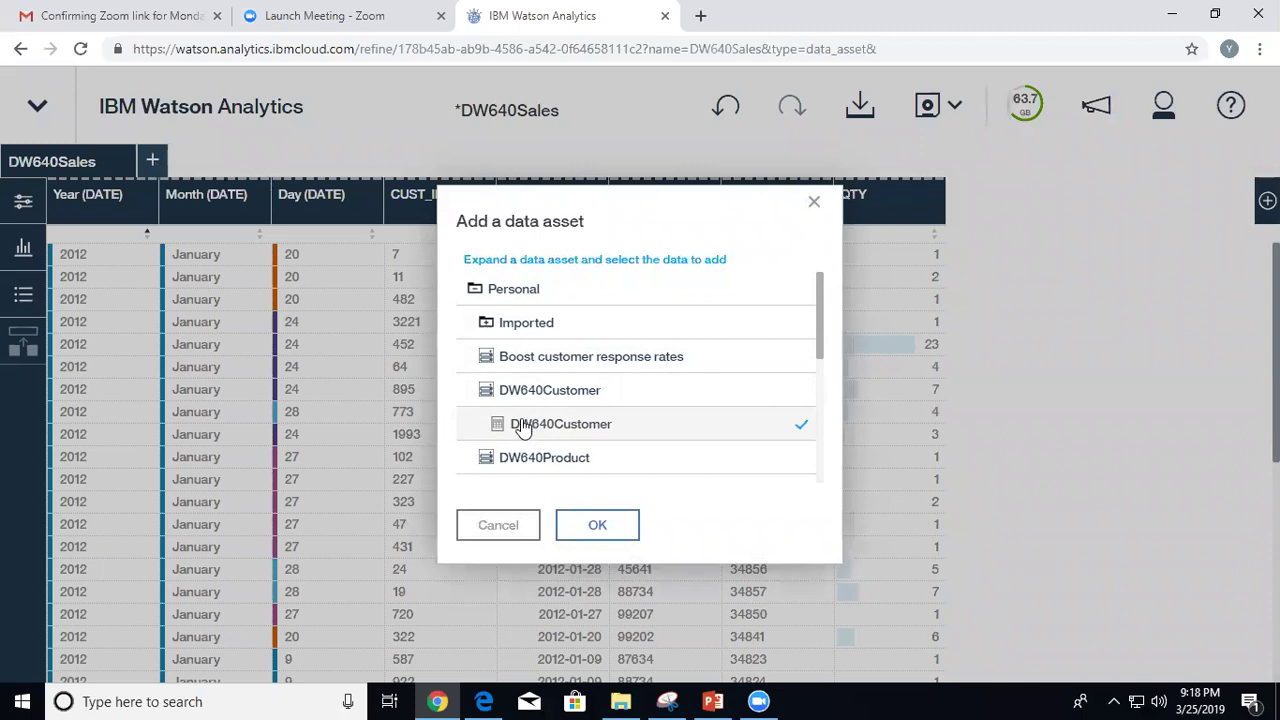
pyautogui.click(597, 525)
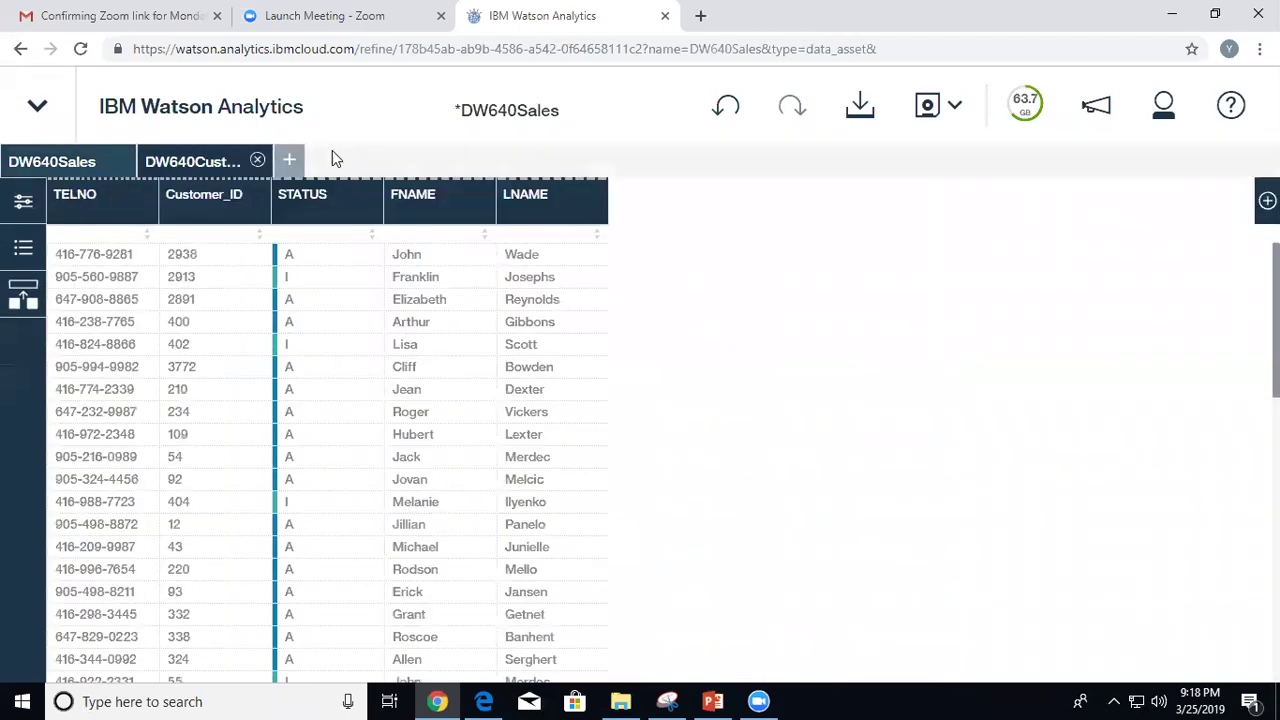
pyautogui.click(64, 163)
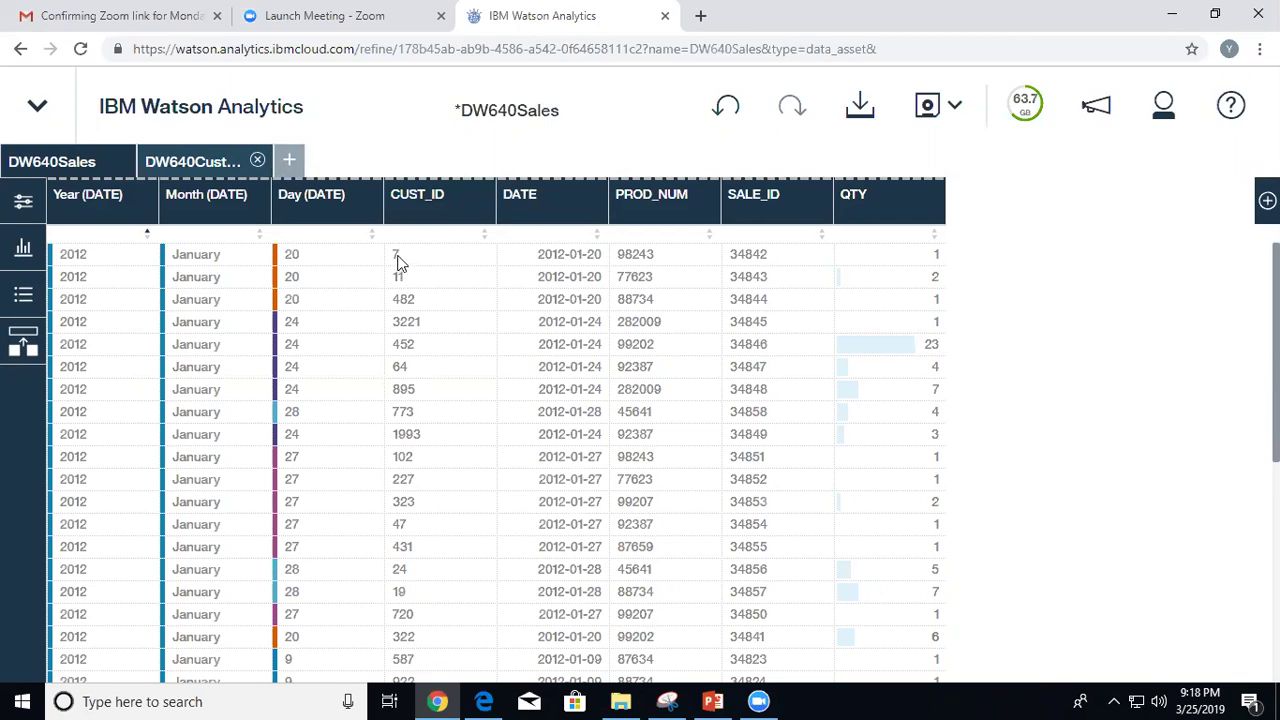
# Compare the CUST_ID column of DW640Sales with the Customer_ID column of DW640Customer as the common key.
pyautogui.click(165, 165)
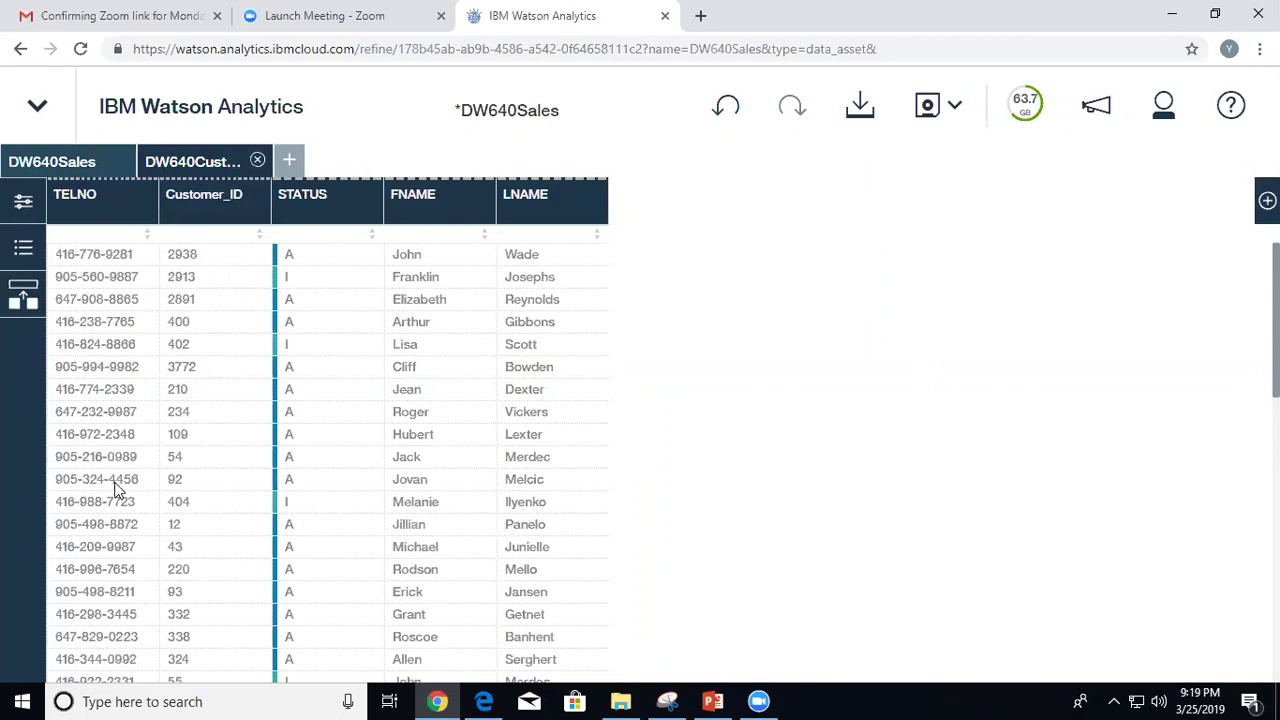
pyautogui.click(30, 166)
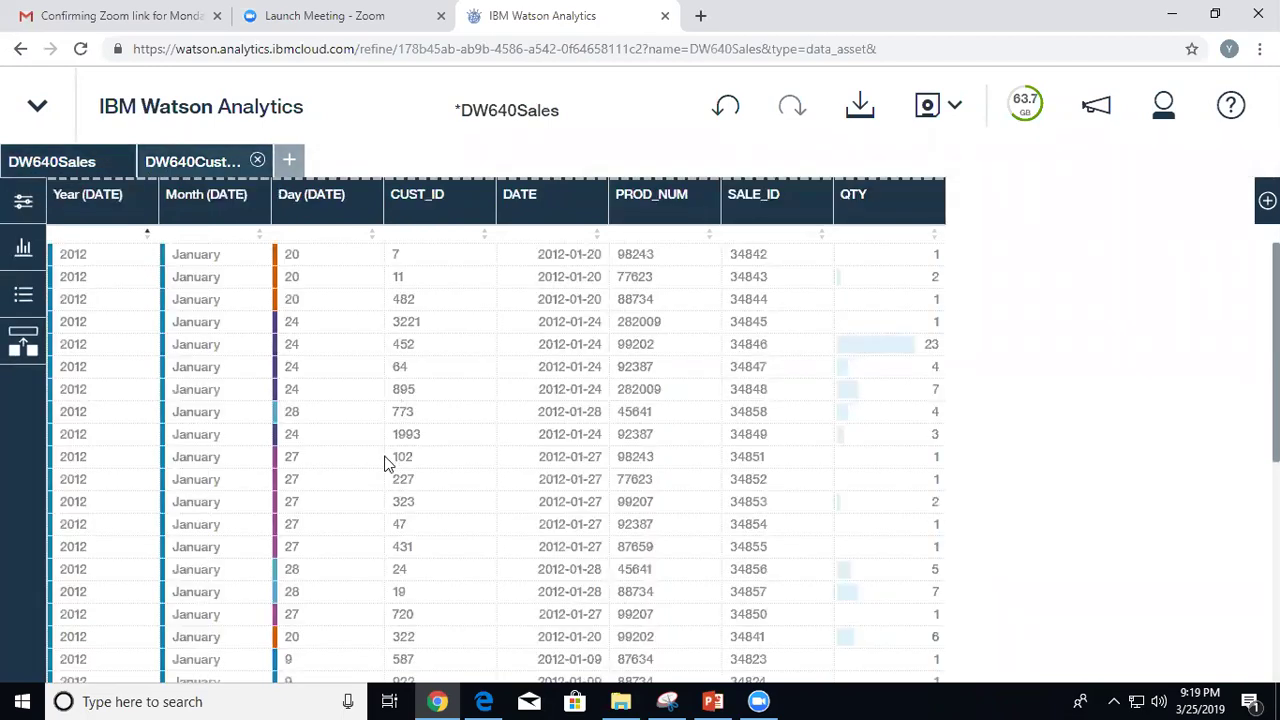
pyautogui.click(170, 164)
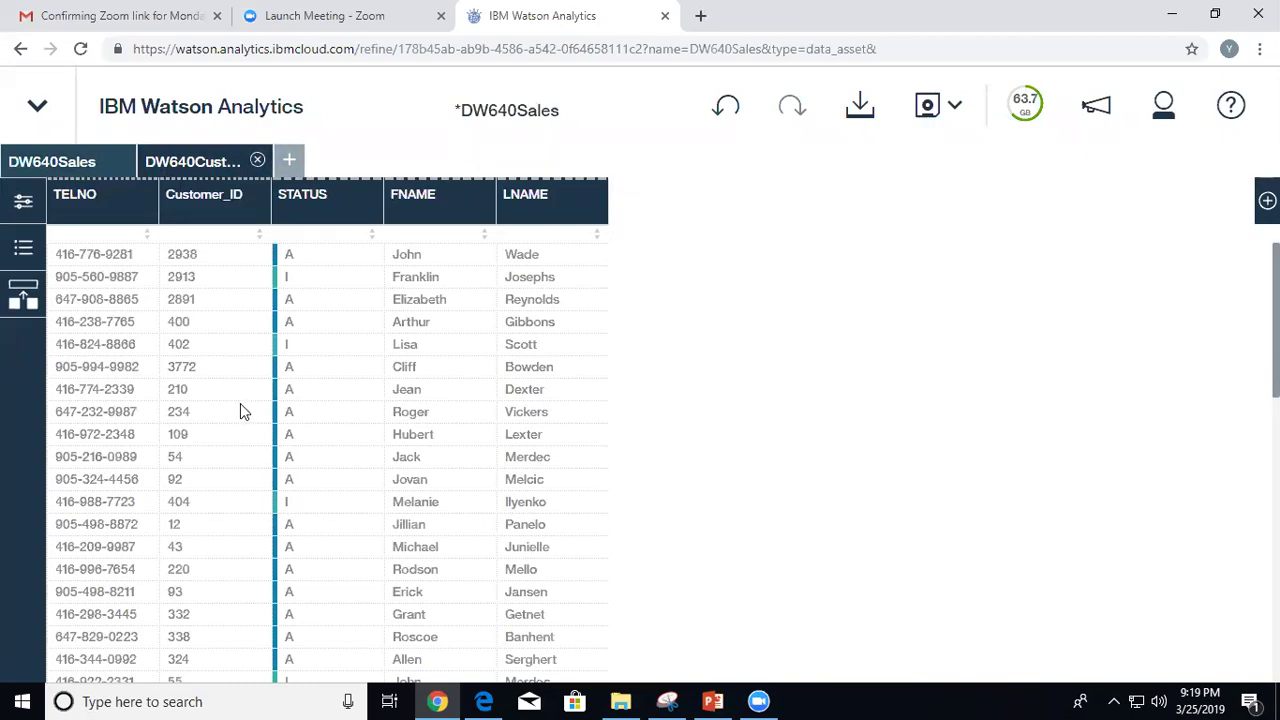
pyautogui.click(62, 160)
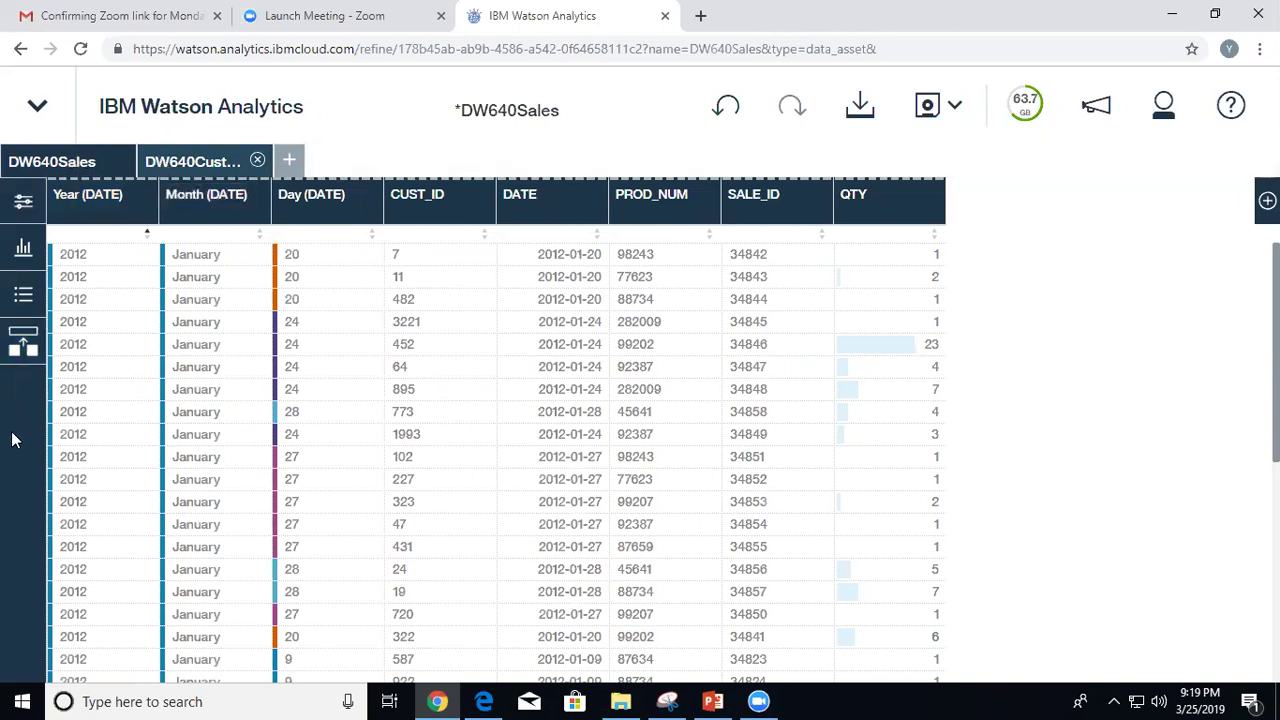
# Join the two tables by connecting CUST_ID in DW640Sales to Customer_ID in DW640Customer, and check the connection diagram.
pyautogui.click(28, 358)
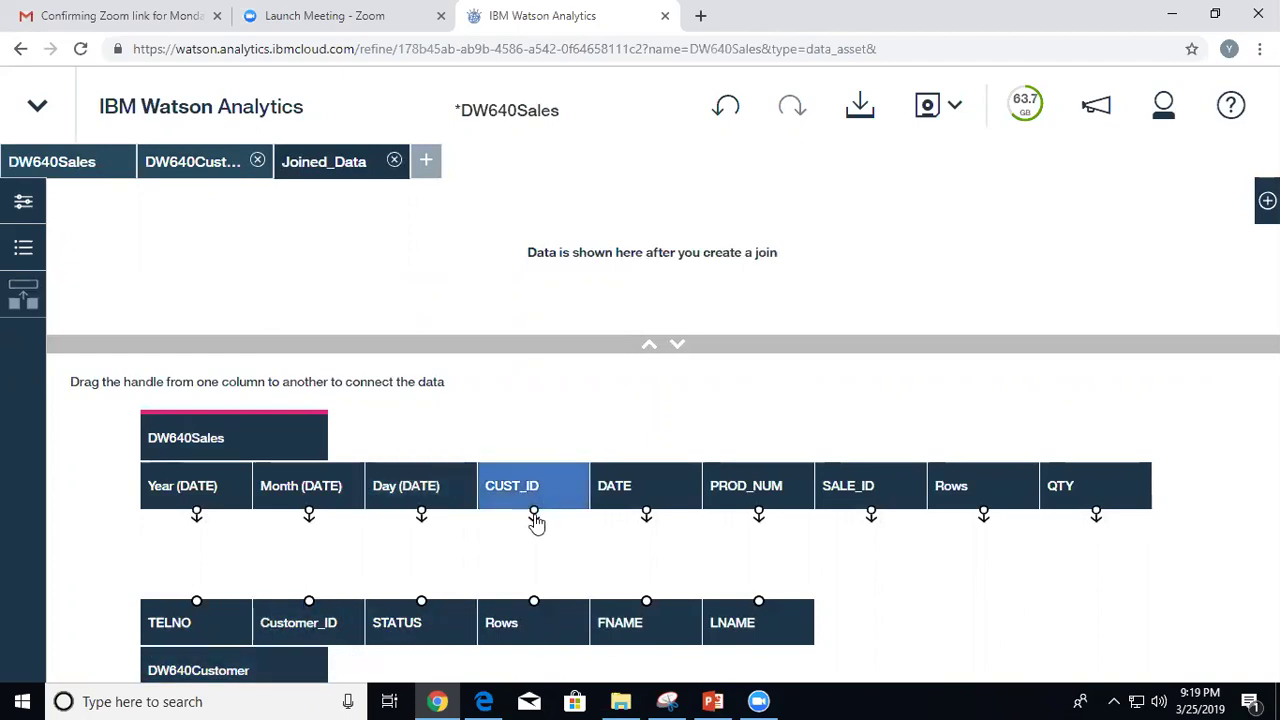
pyautogui.moveTo(534, 518); pyautogui.dragTo(309, 605)
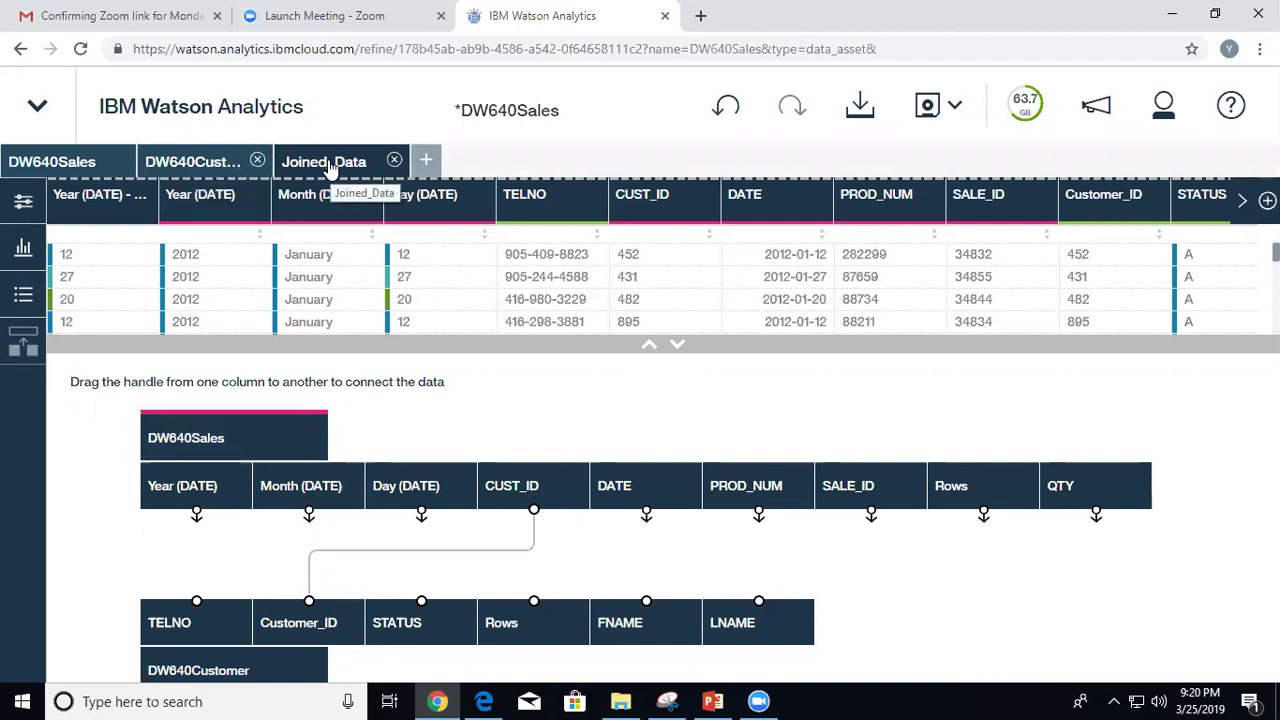
pyautogui.click(650, 344)
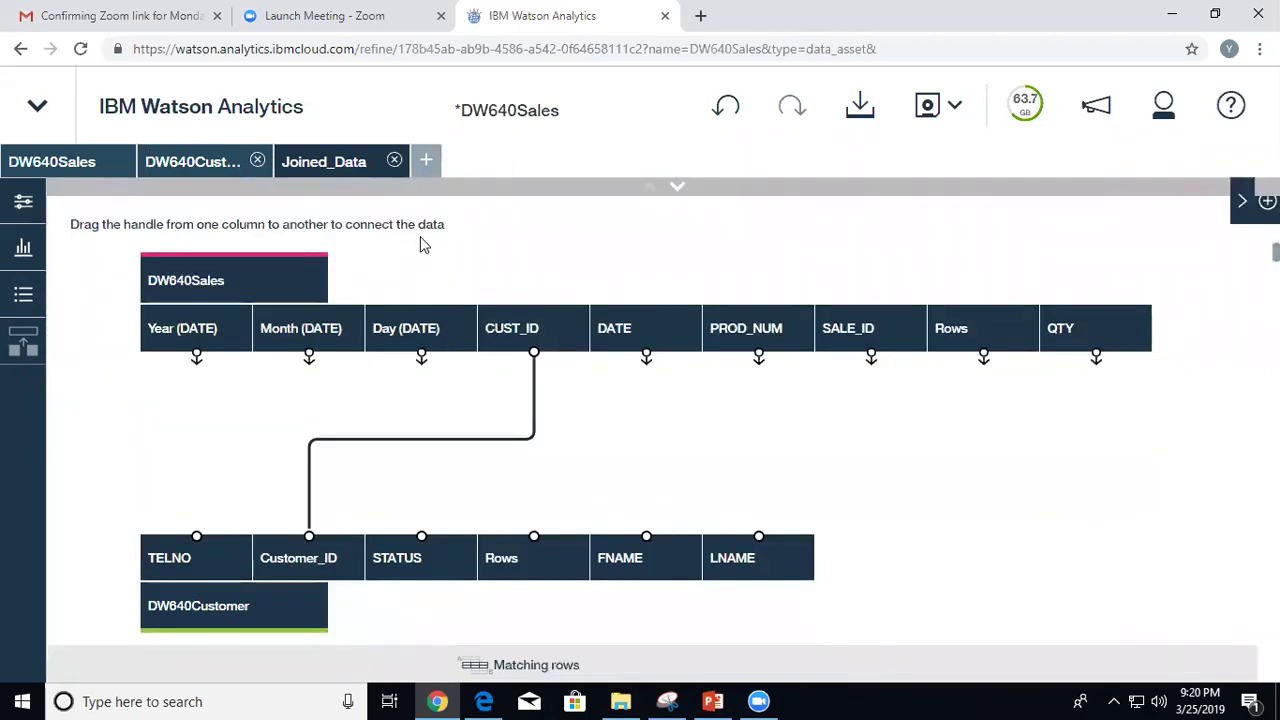
pyautogui.click(679, 188)
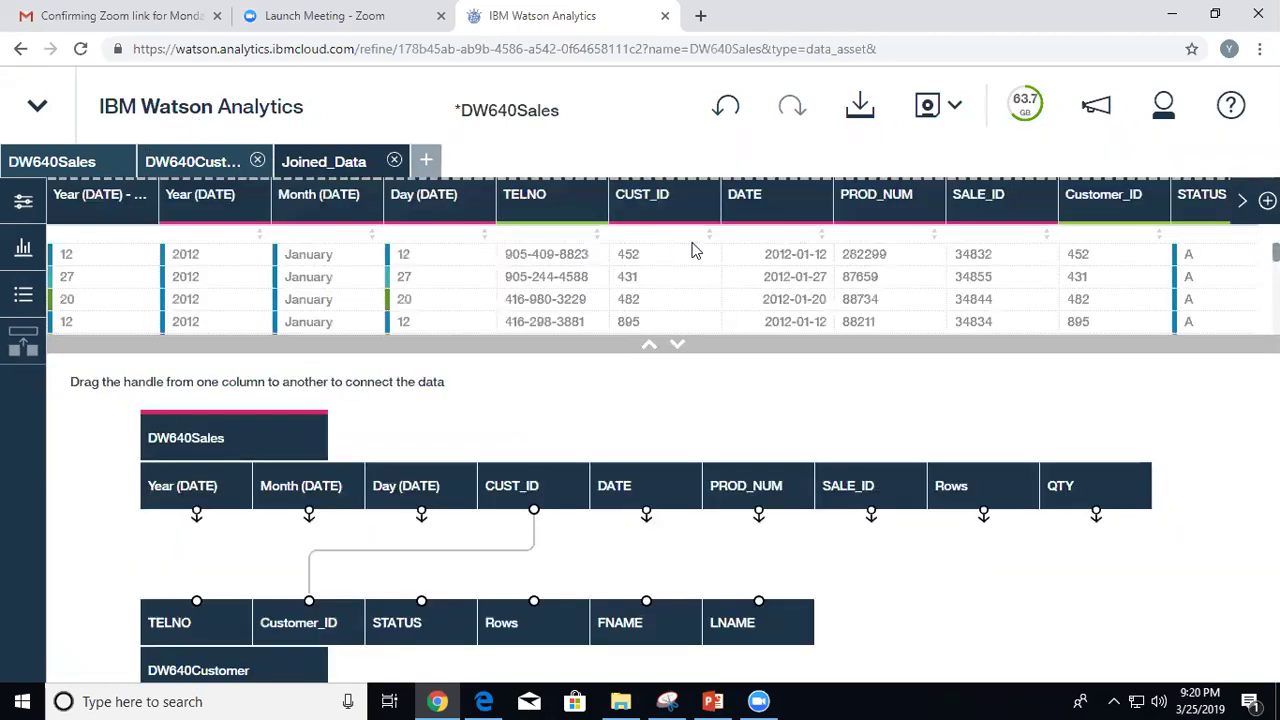
# Show the joined rows at full height and examine all columns of the joined table.
pyautogui.click(680, 350)
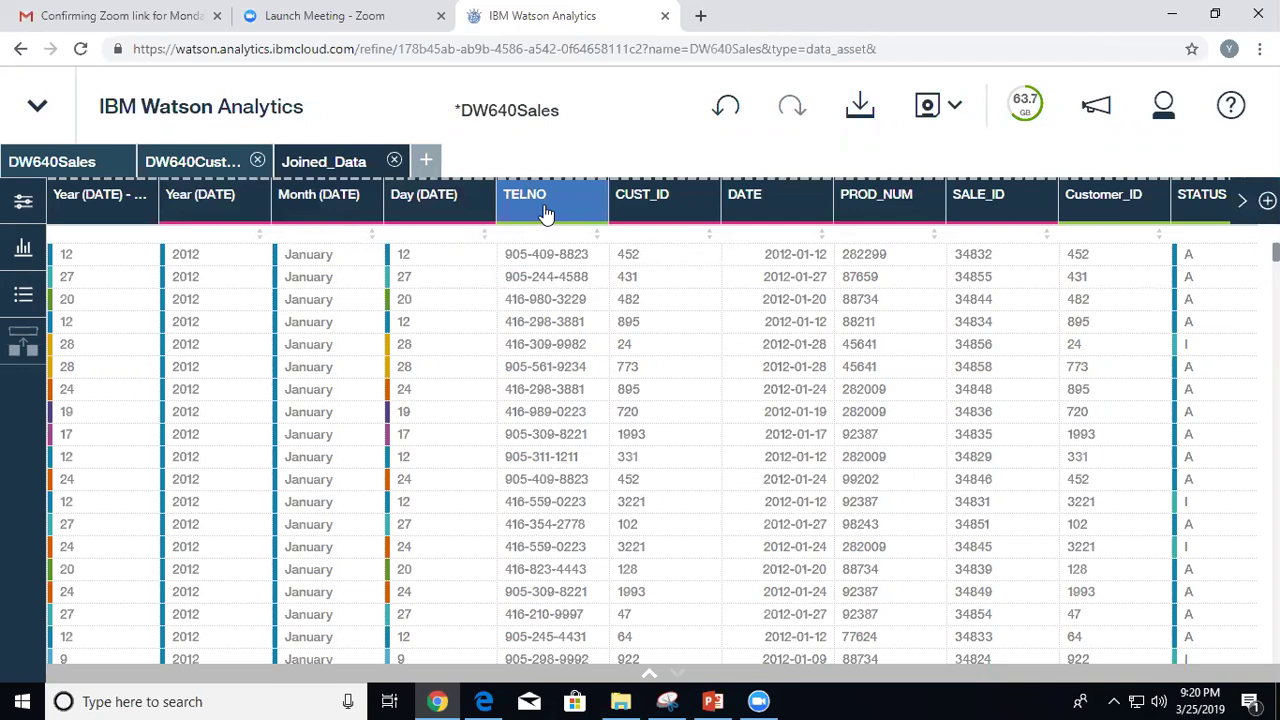
pyautogui.click(1244, 206)
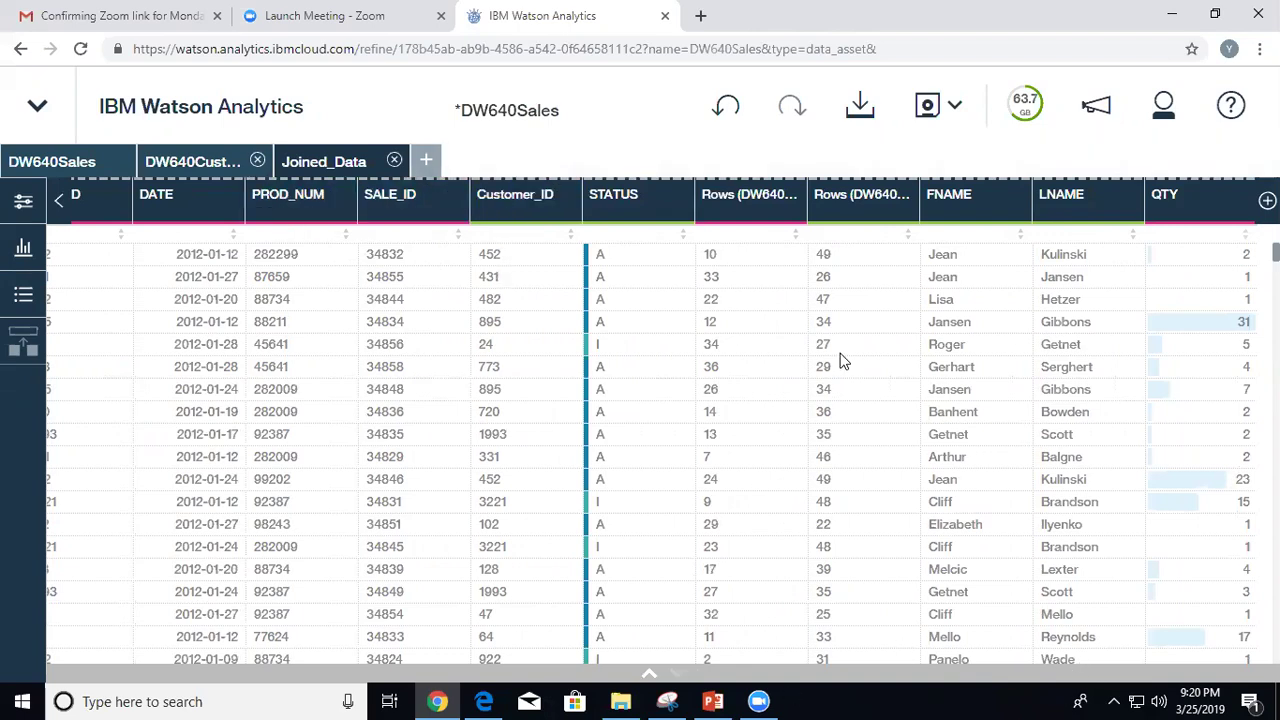
pyautogui.click(57, 203)
pyautogui.click(57, 203)
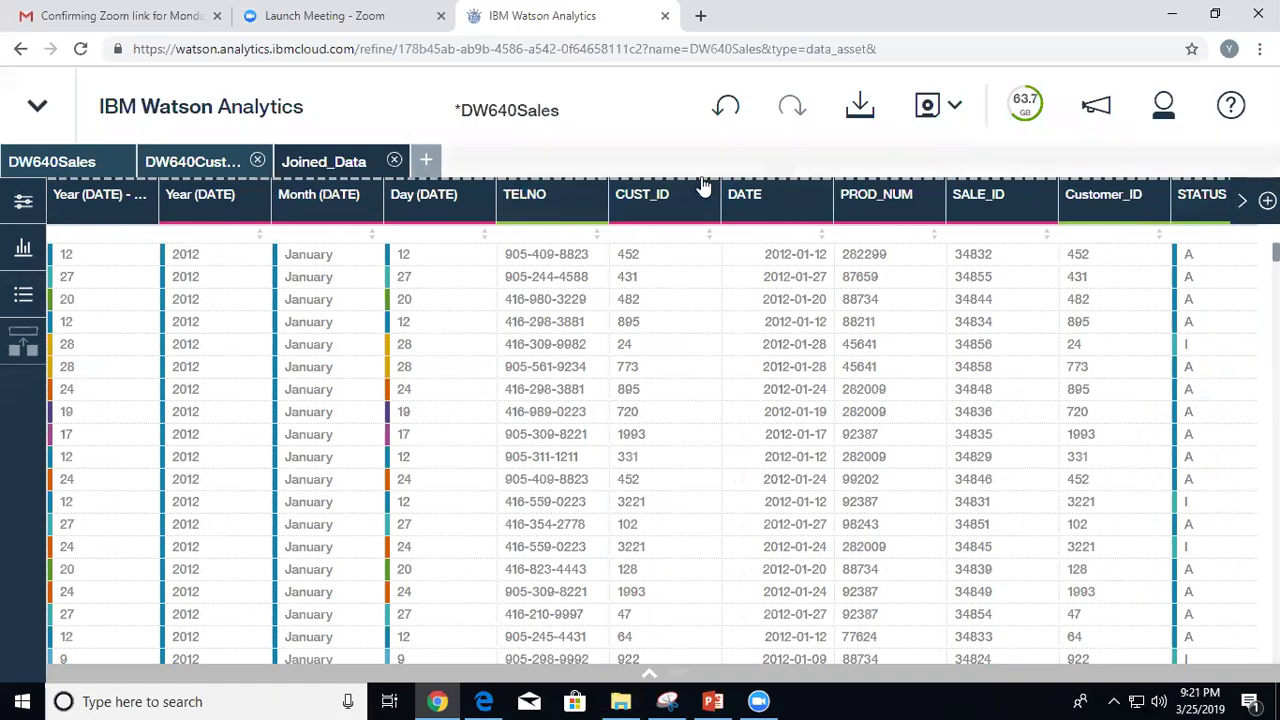
# Turn off the use of CUST_ID as a predict driver in the joined data, and review the column list.
pyautogui.click(645, 196)
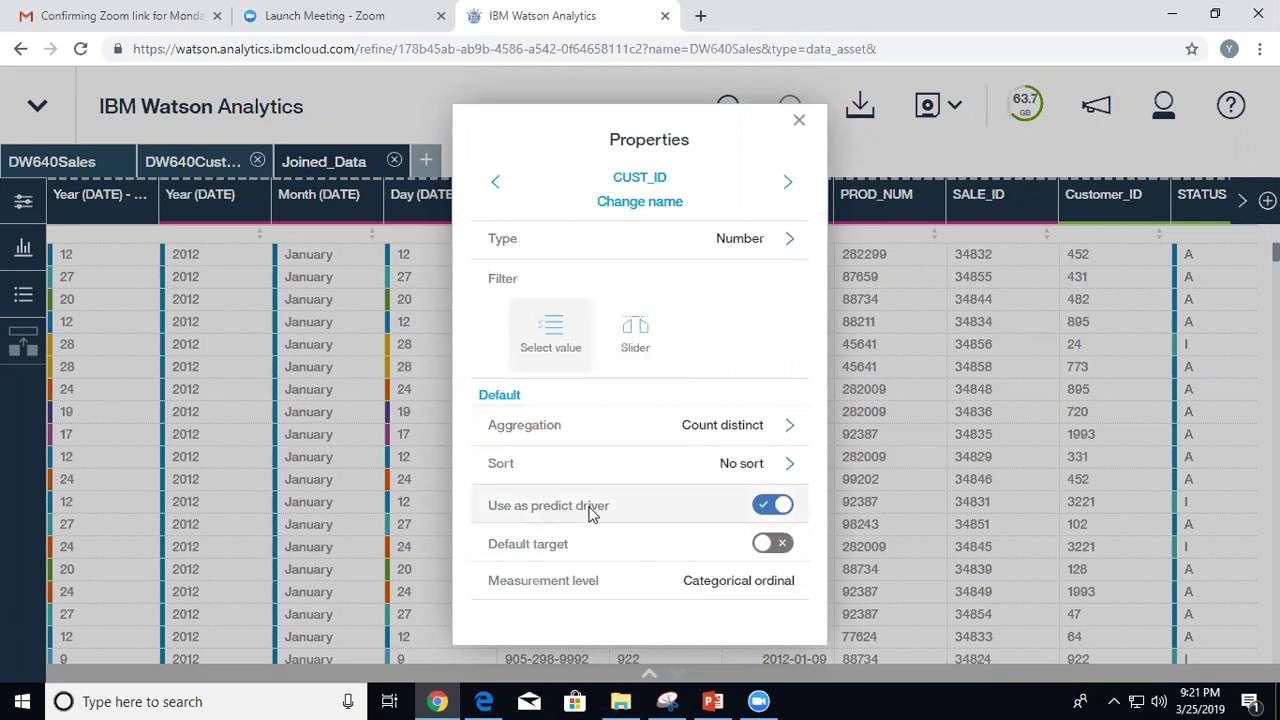
pyautogui.click(783, 507)
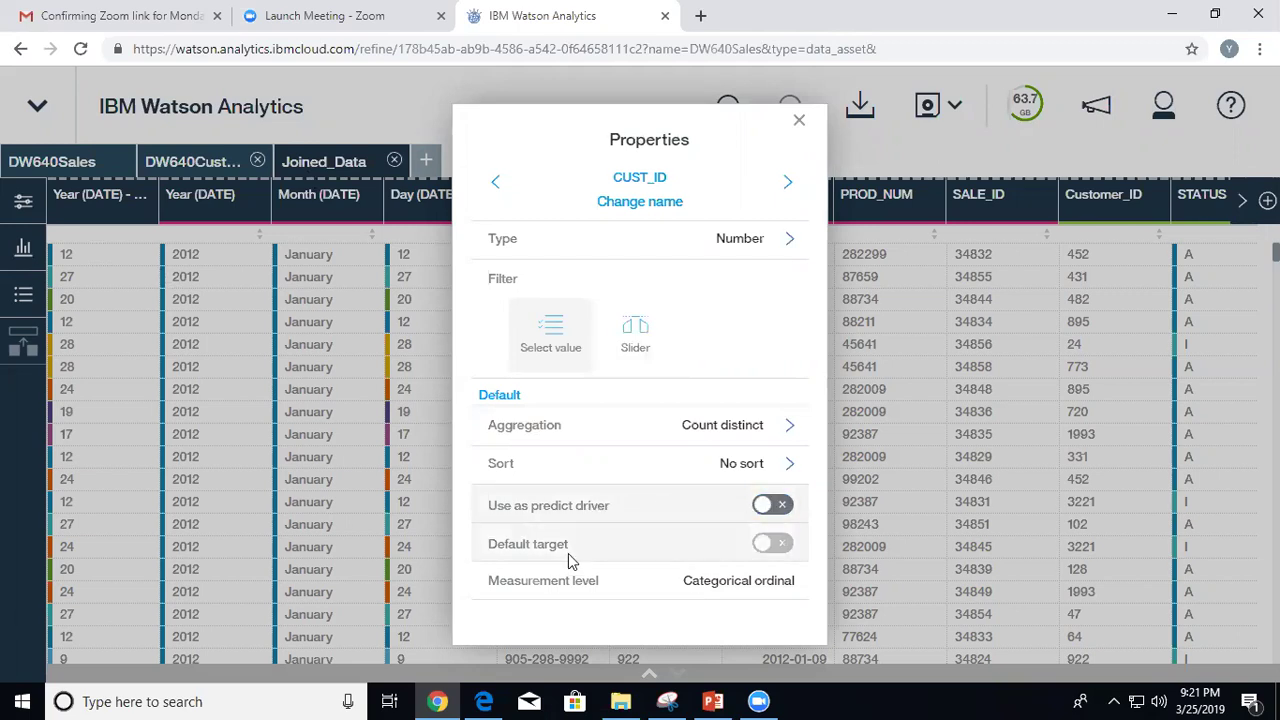
pyautogui.click(795, 119)
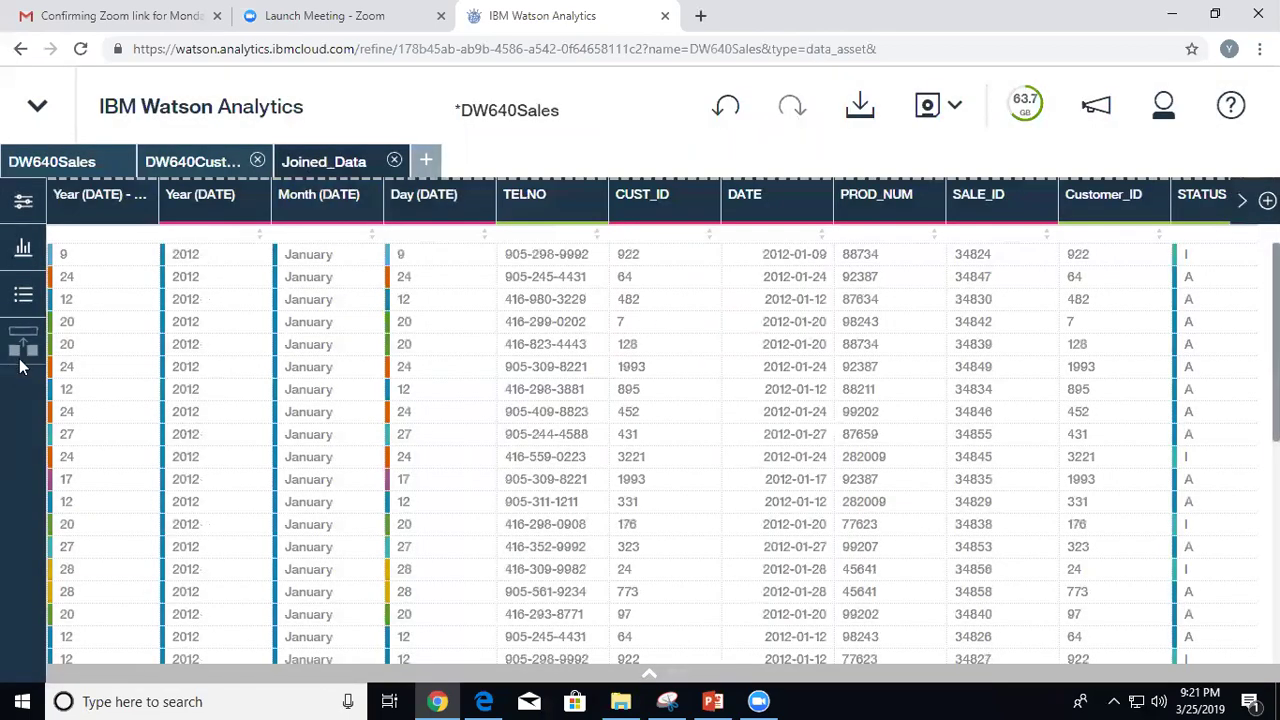
pyautogui.click(20, 208)
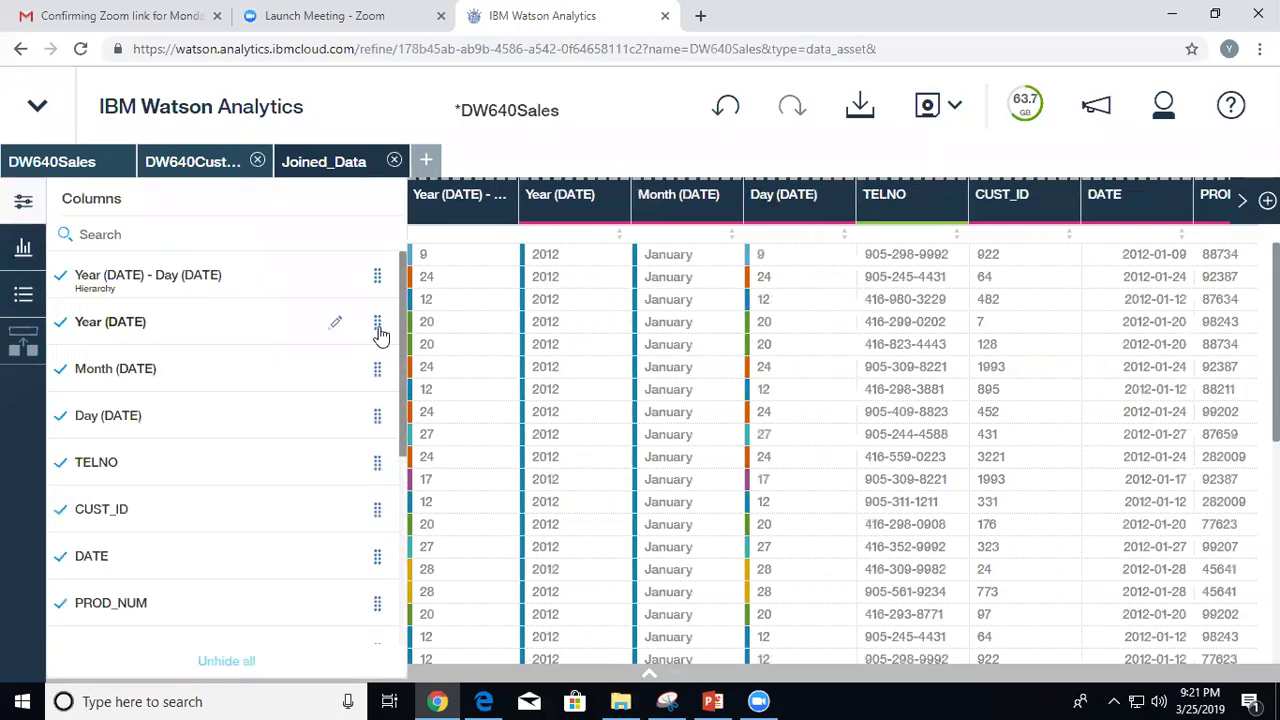
pyautogui.click(10, 208)
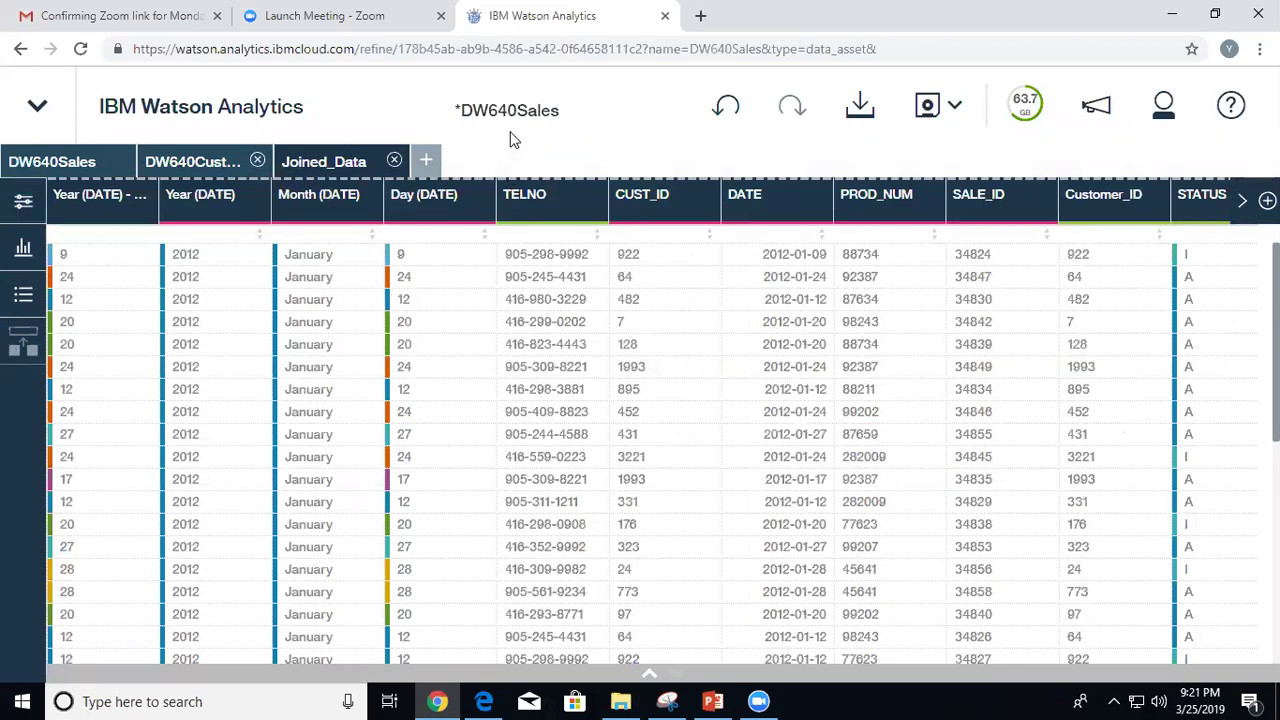
# Save the joined data as a new data asset named DW640SalesCustomers in the Personal folder.
pyautogui.click(951, 113)
pyautogui.click(806, 179)
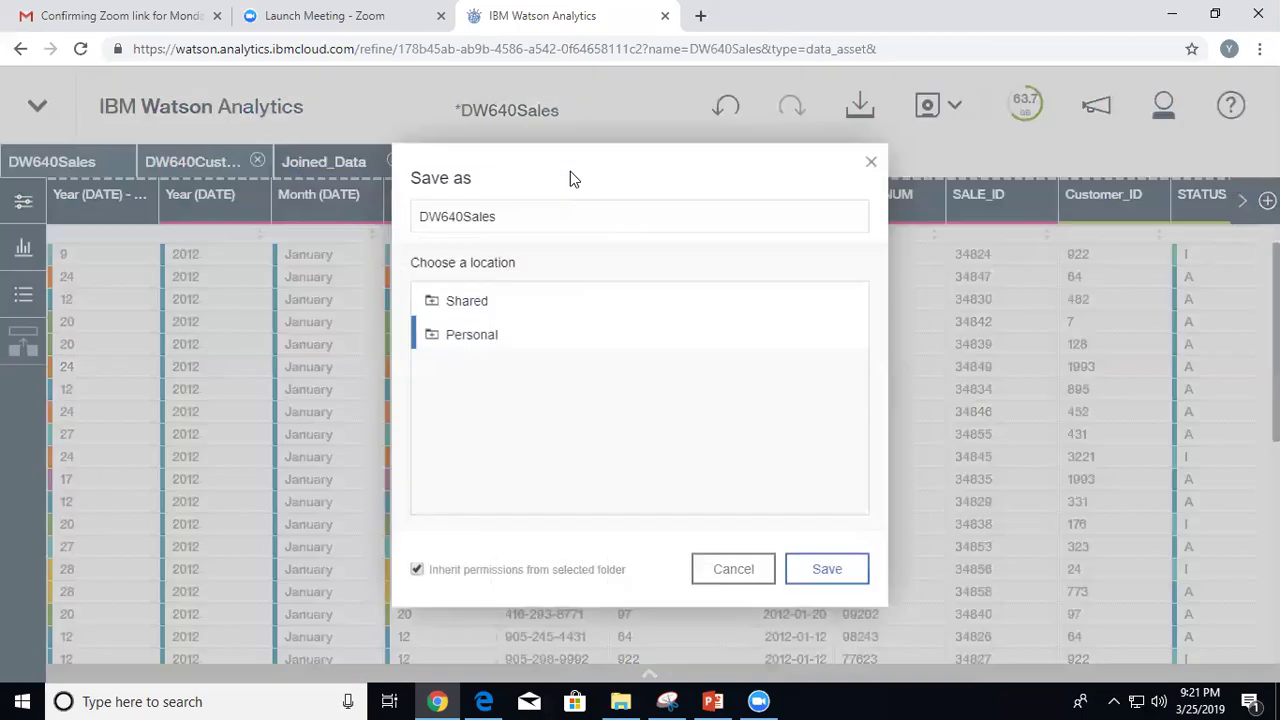
pyautogui.click(530, 218)
pyautogui.write('Customers')
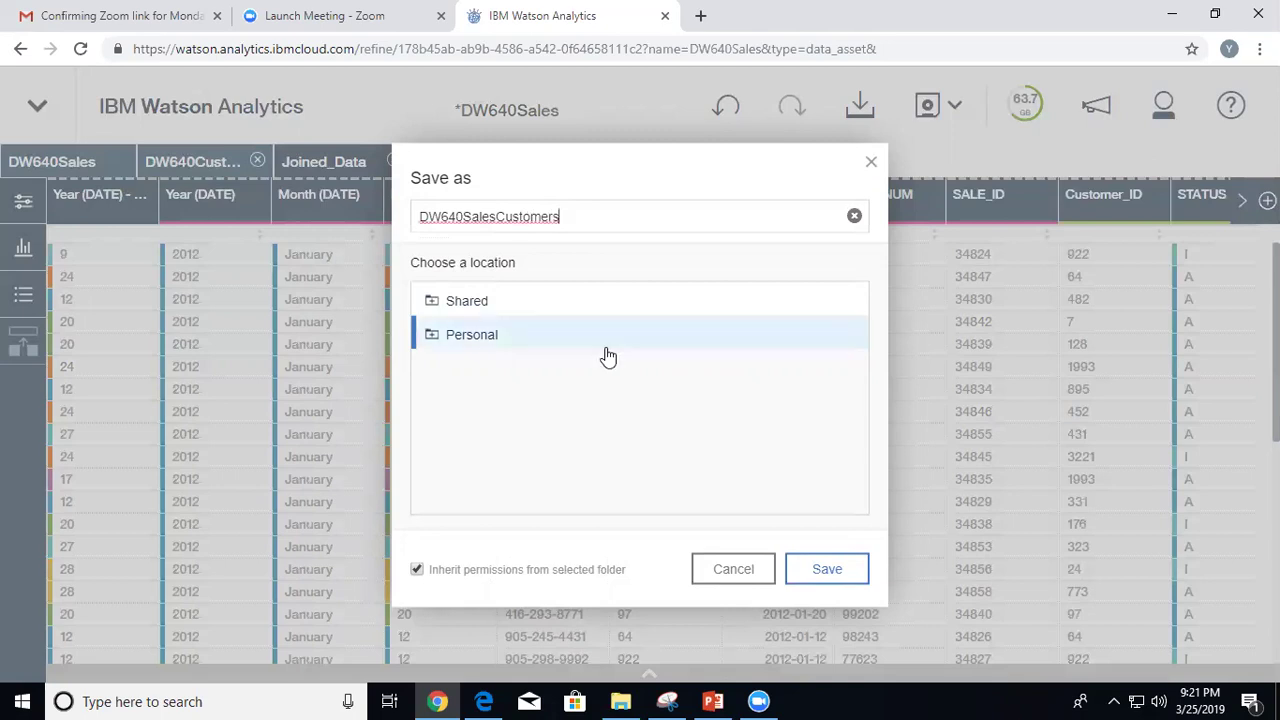
pyautogui.click(817, 572)
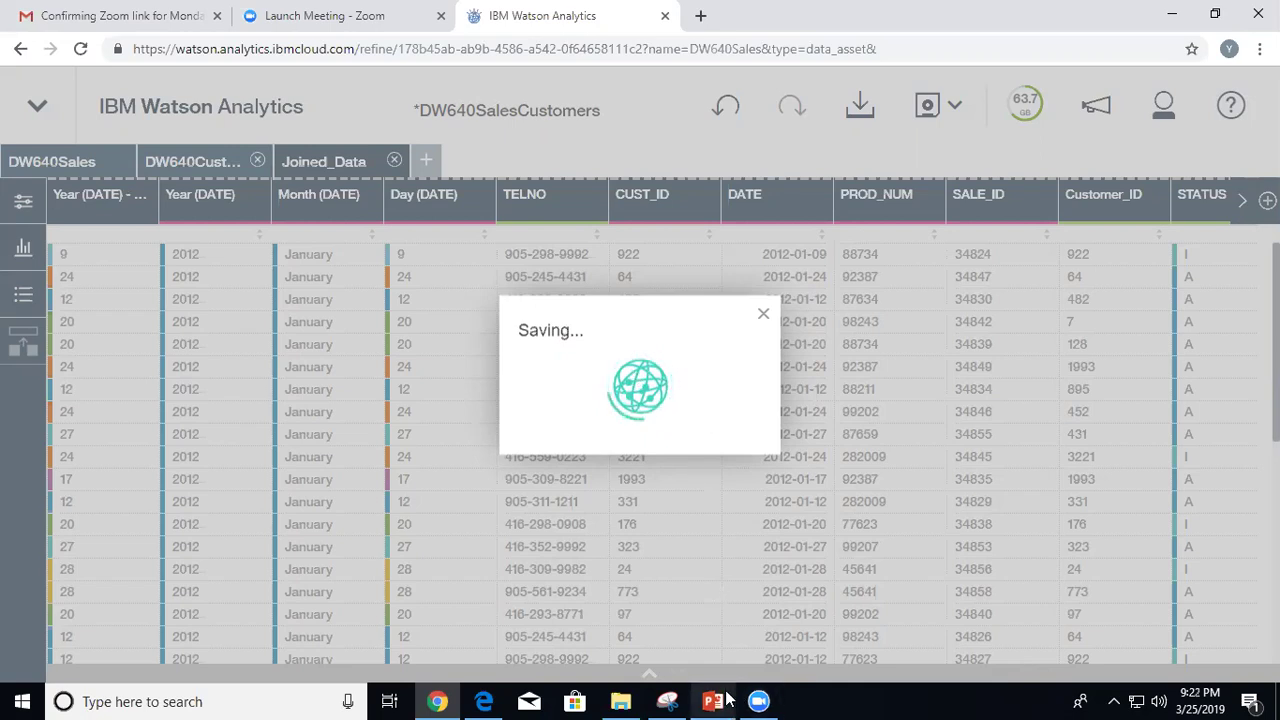
# Switch to the Watson Analytics Help Session presentation in PowerPoint and view the Joined Data and Joining Data slides.
pyautogui.moveTo(727, 699)
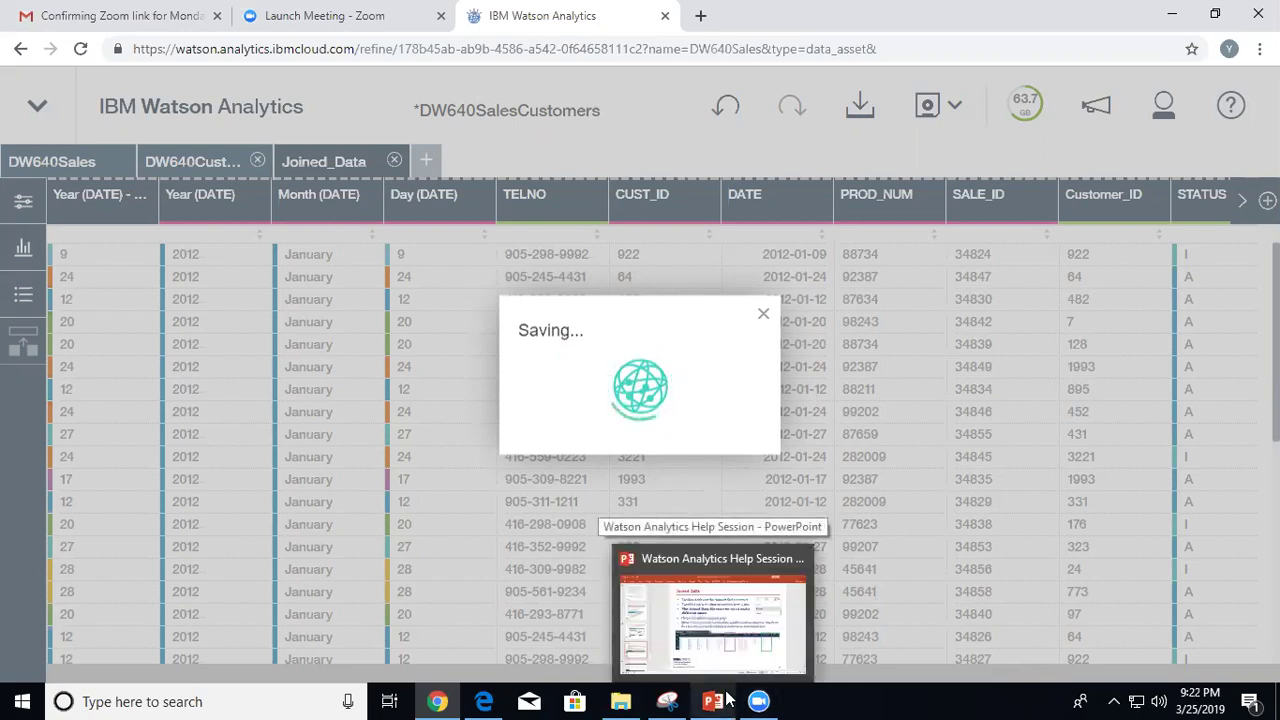
pyautogui.click(727, 699)
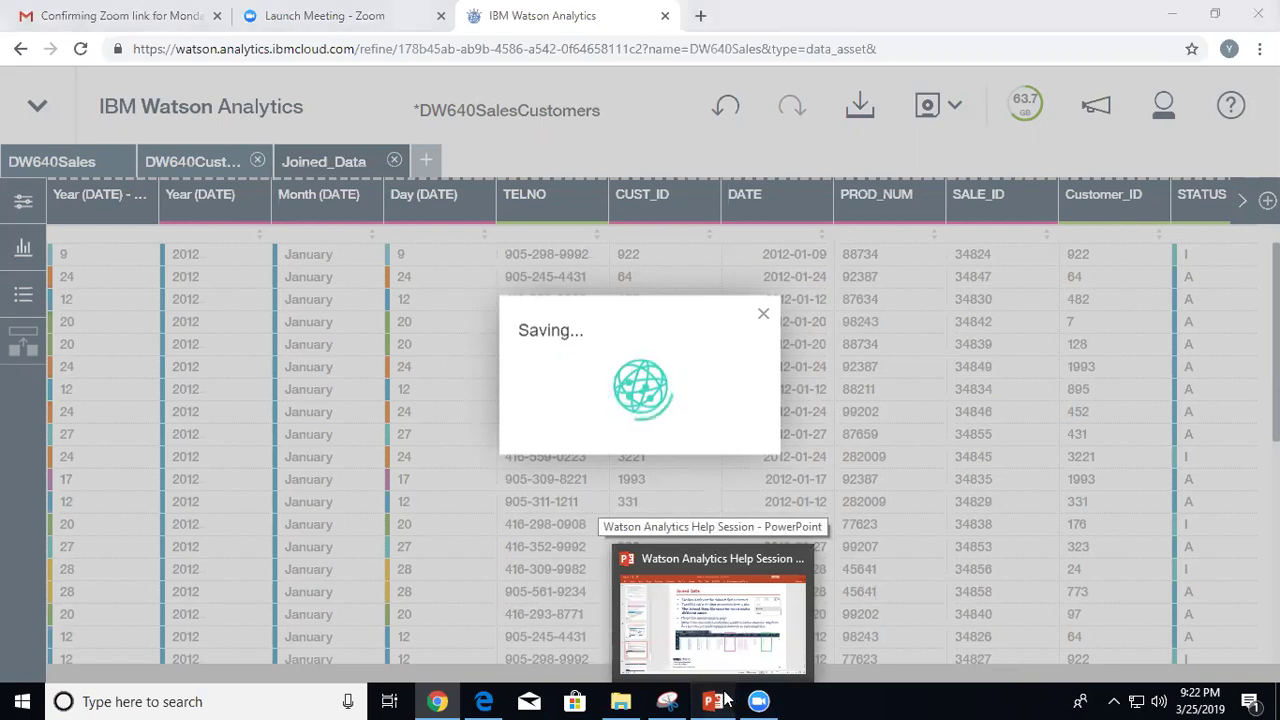
pyautogui.click(148, 617)
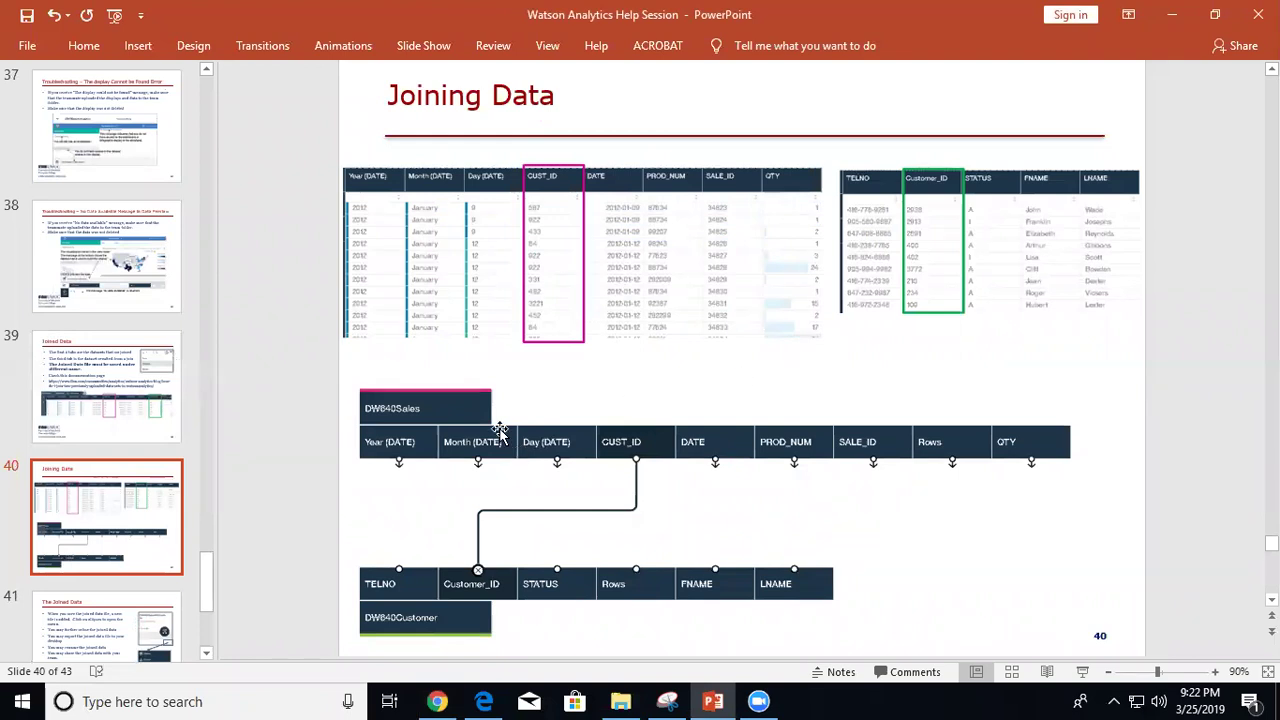
pyautogui.click(128, 428)
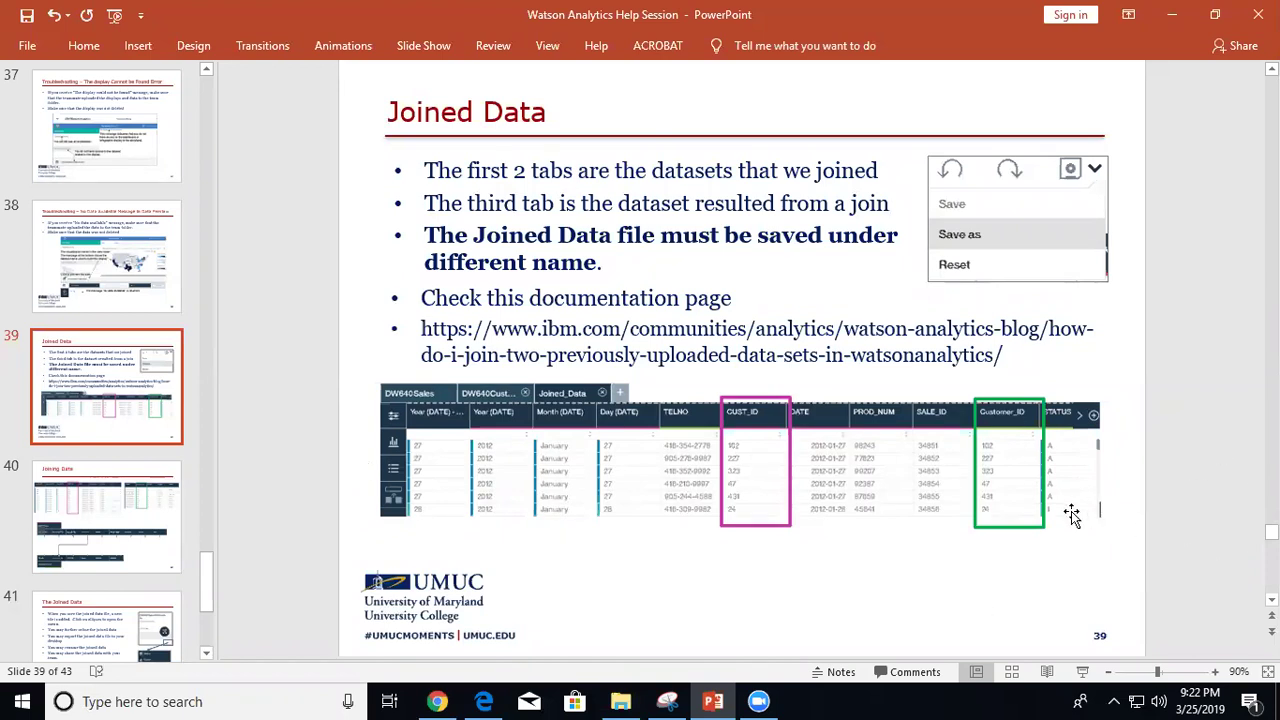
pyautogui.click(107, 548)
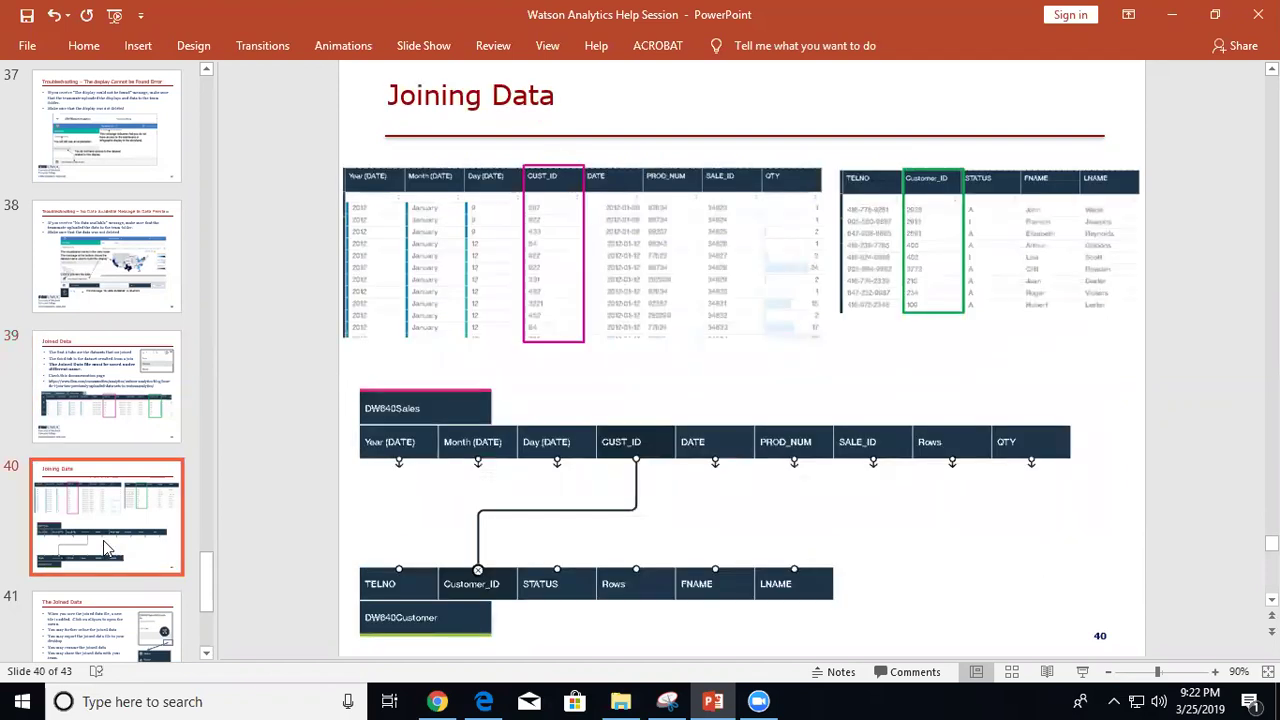